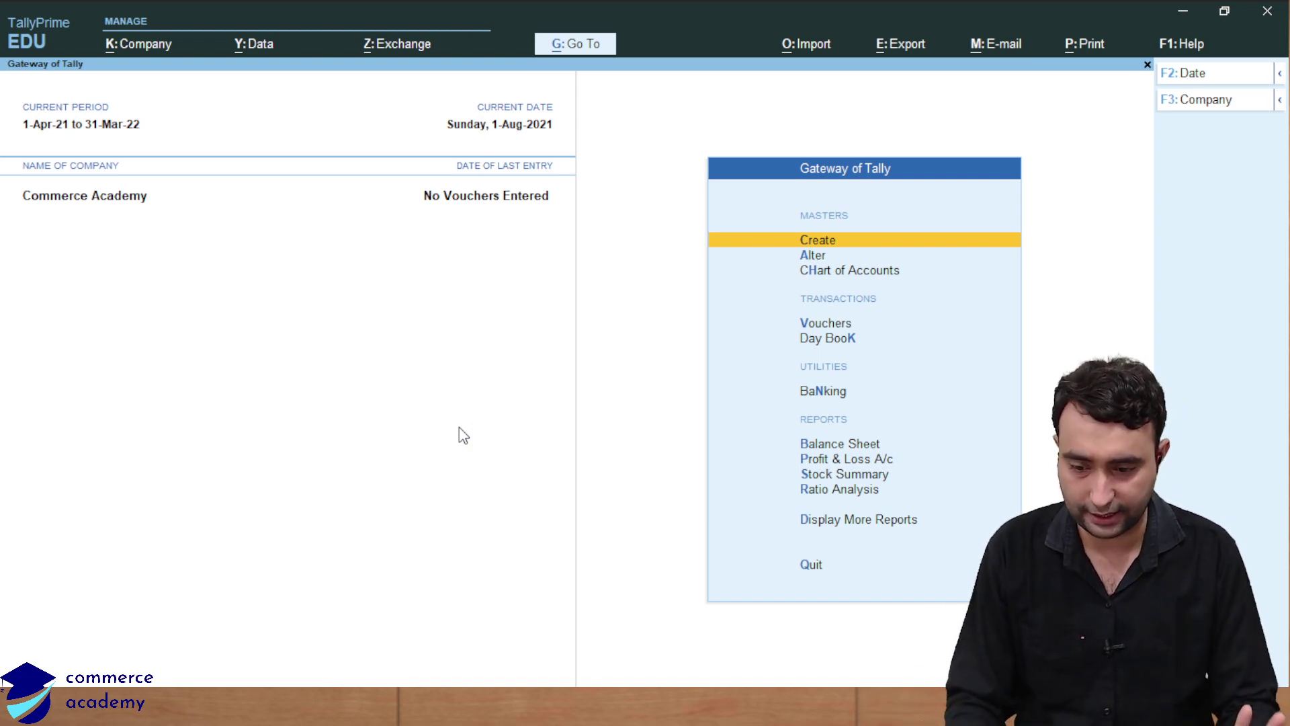
key(Down)
key(Down)
key(Down)
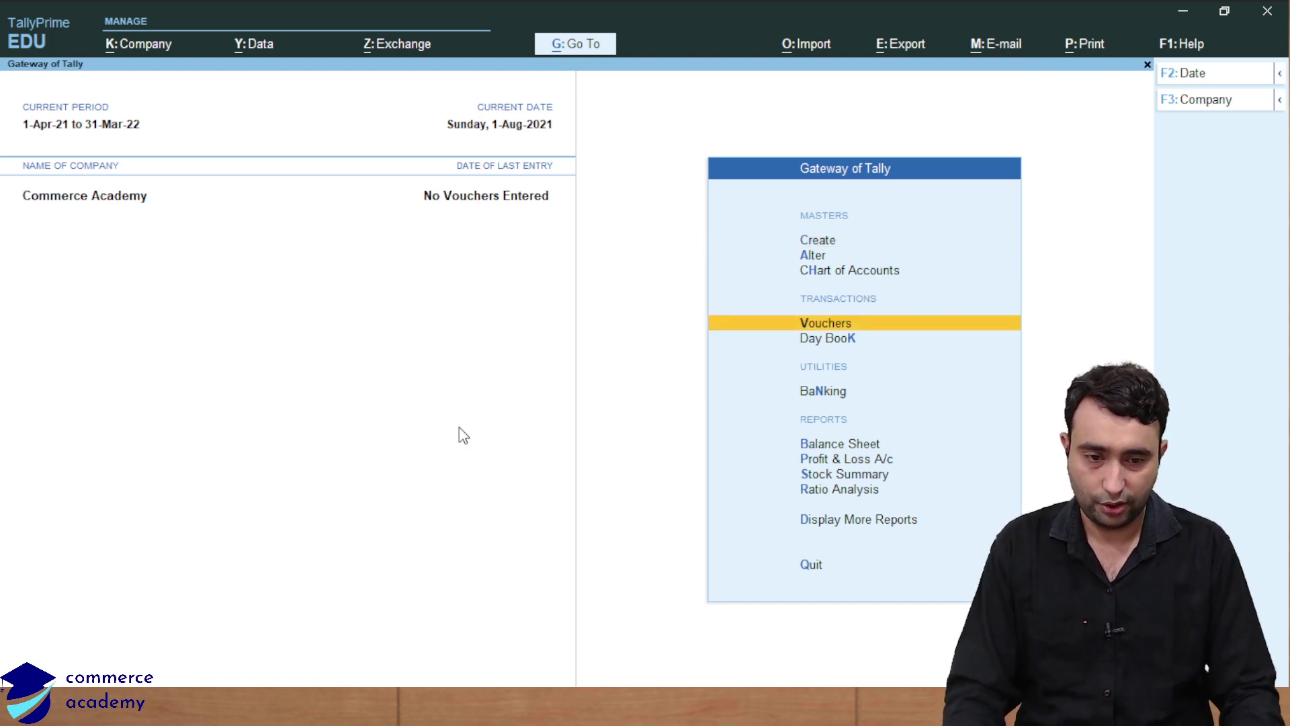
key(Return)
text(1)
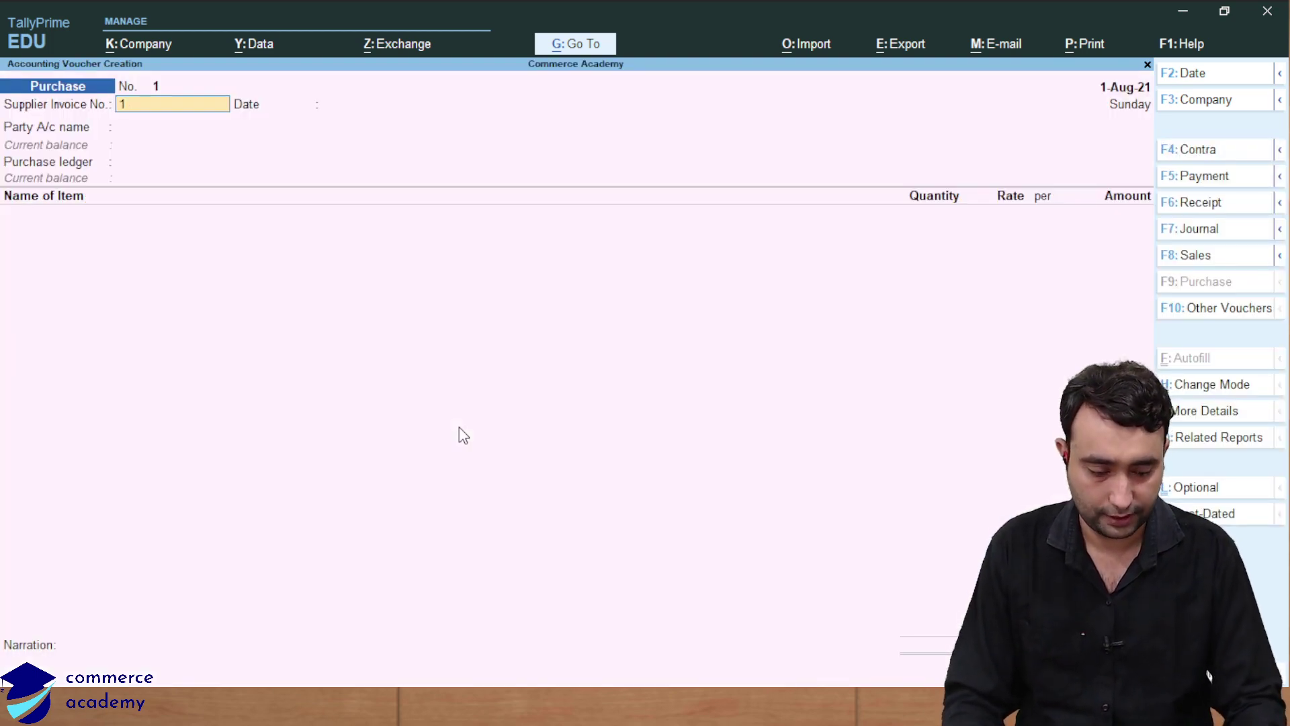
text(-4)
key(BackSpace)
key(F2)
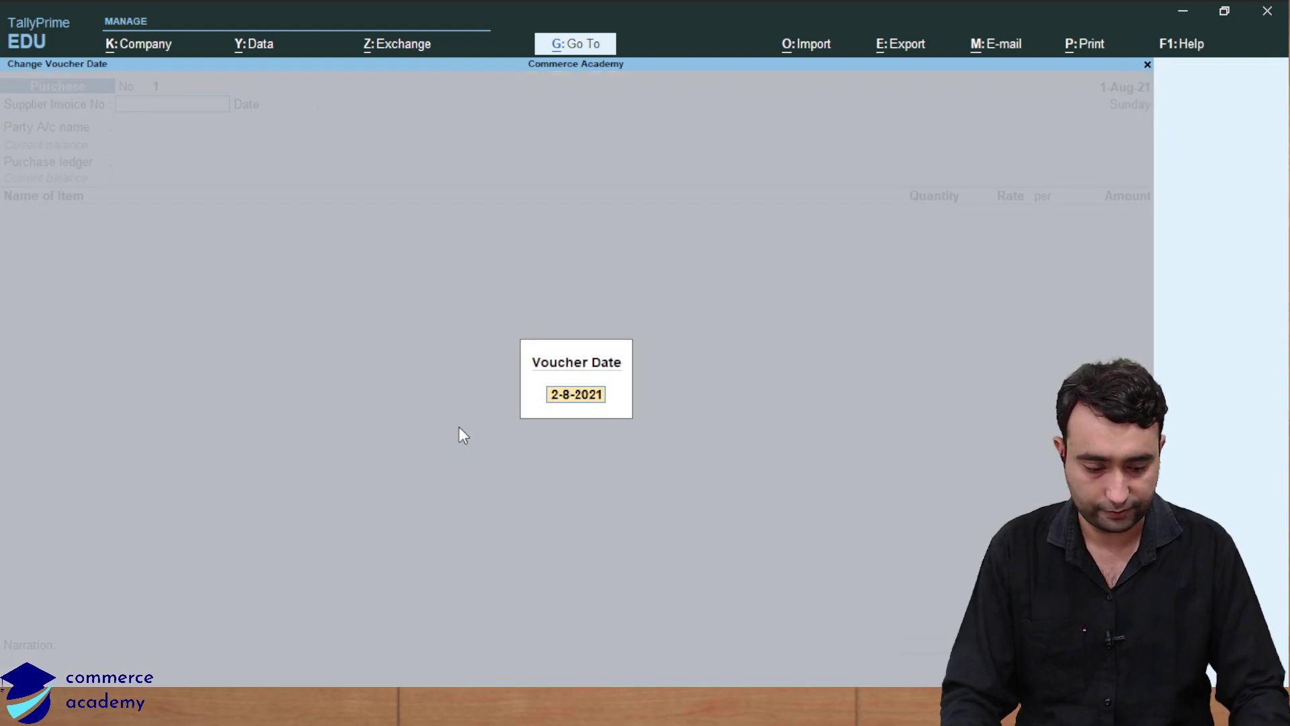
text(1-4-2021)
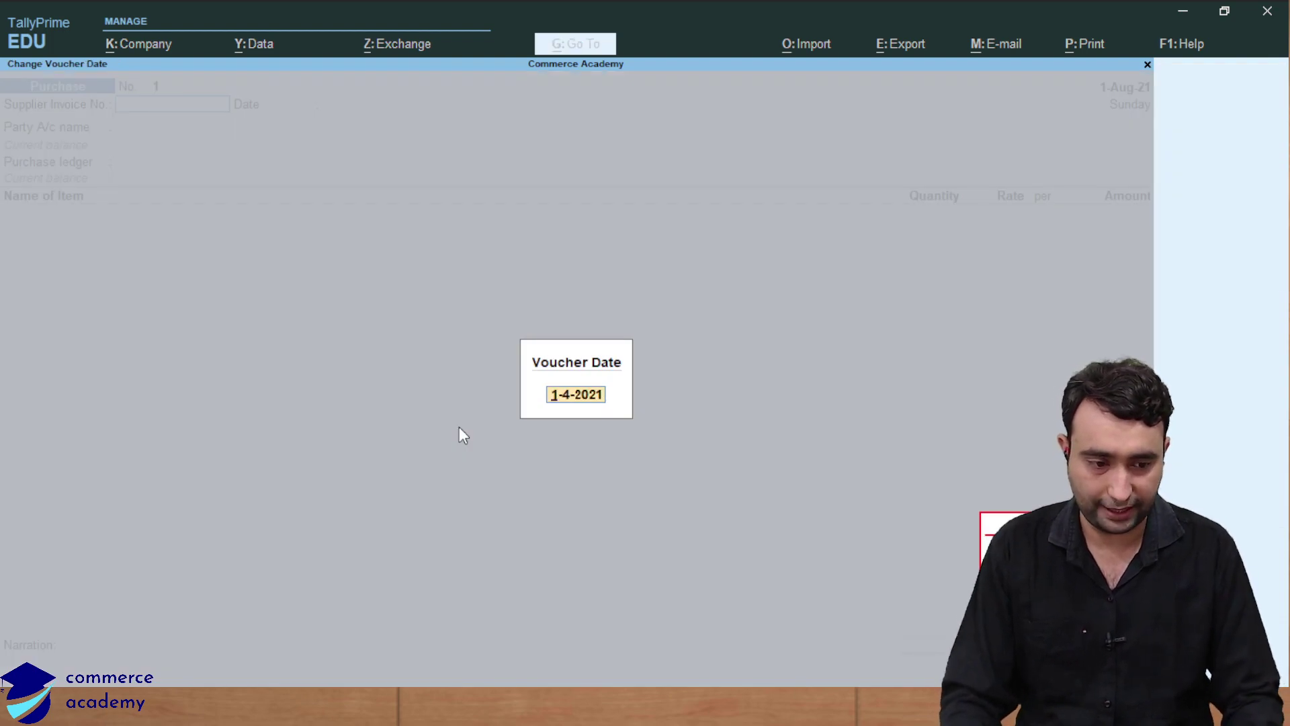
key(Escape)
key(Escape)
key(Escape)
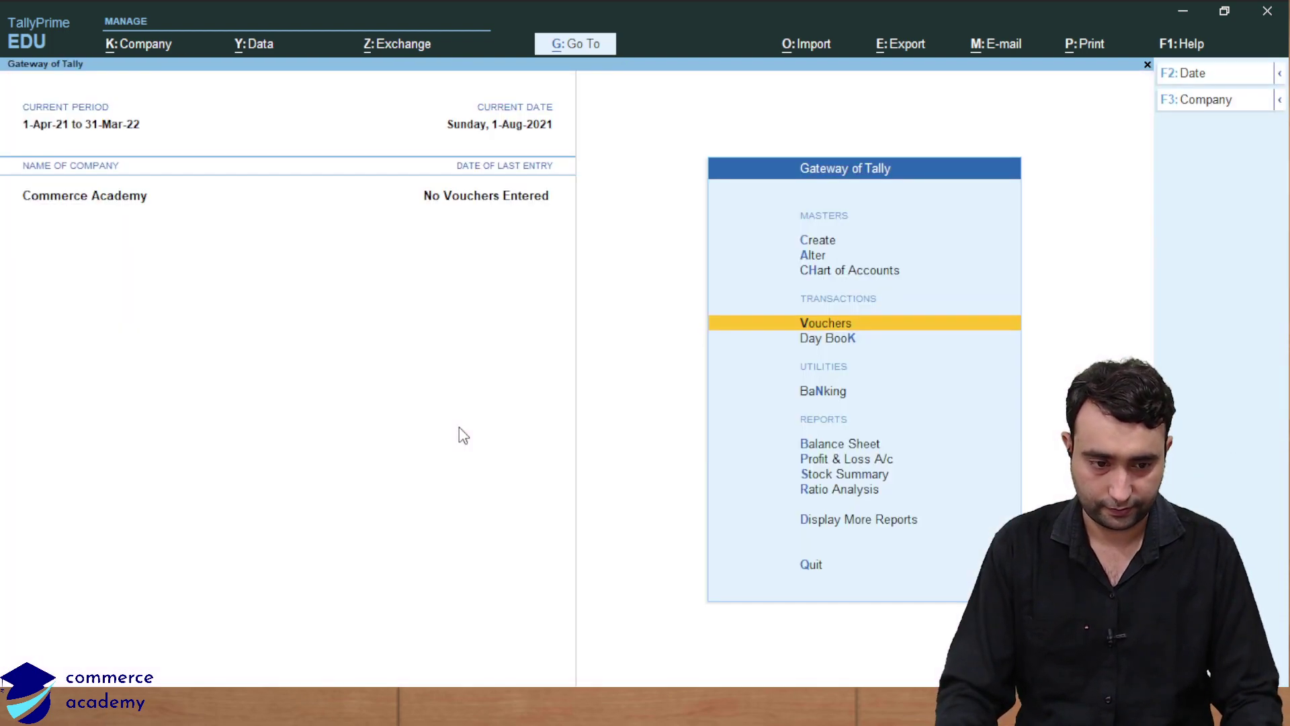
- Set the current date to 1-4 (1-Apr-2021) for the company
key(F2)
text(1-4)
key(Return)
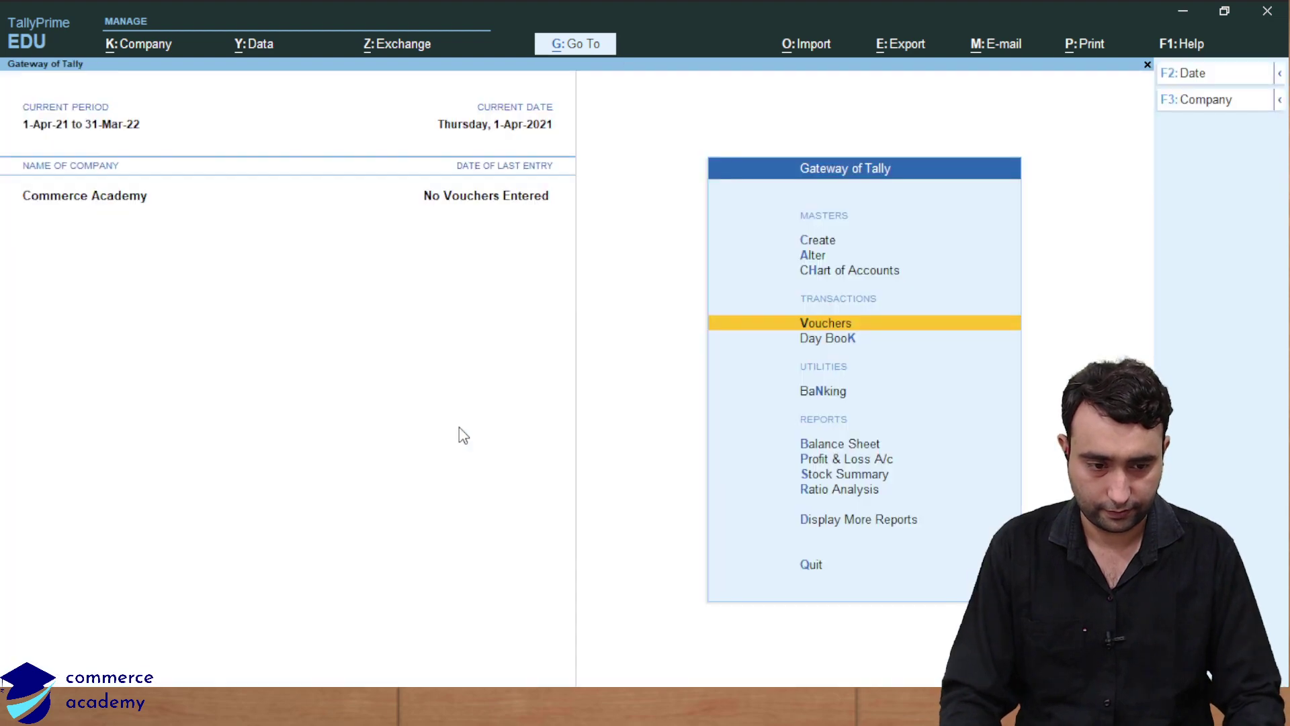
- Start a purchase voucher without a supplier invoice number or date, with Mohan Pvt Ltd. as the party account
key(Return)
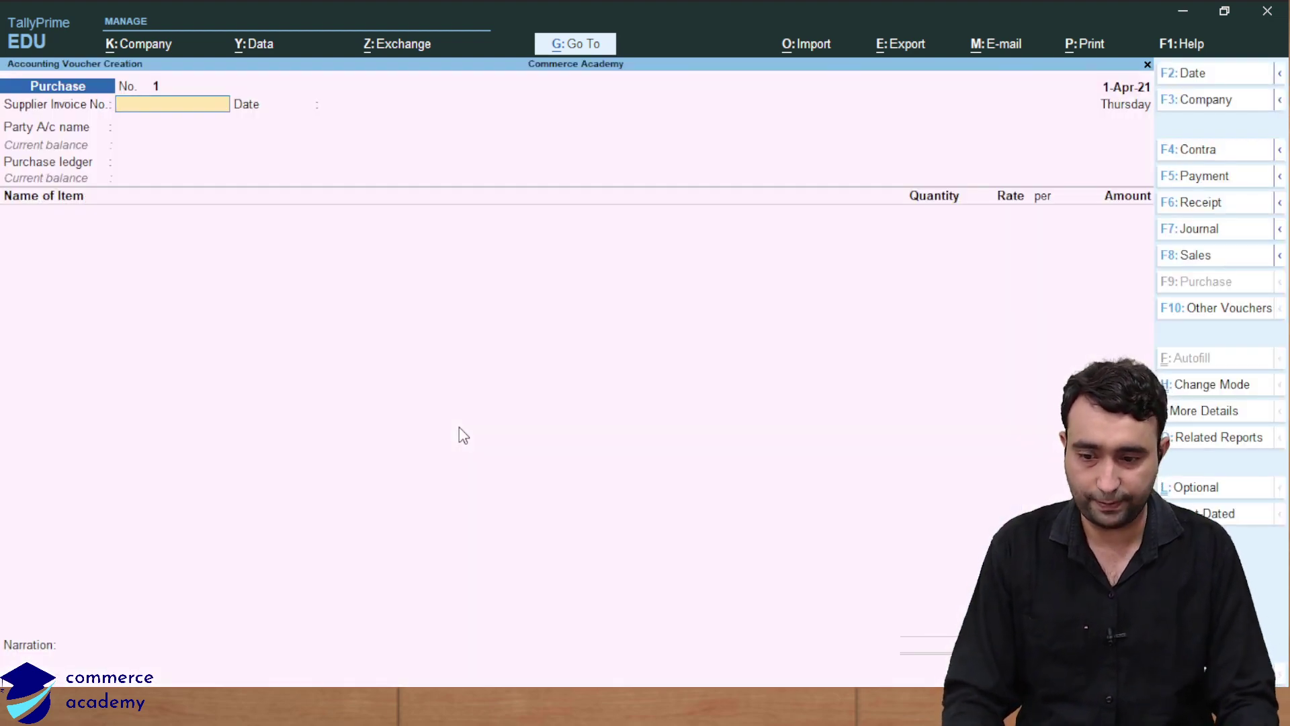
key(Return)
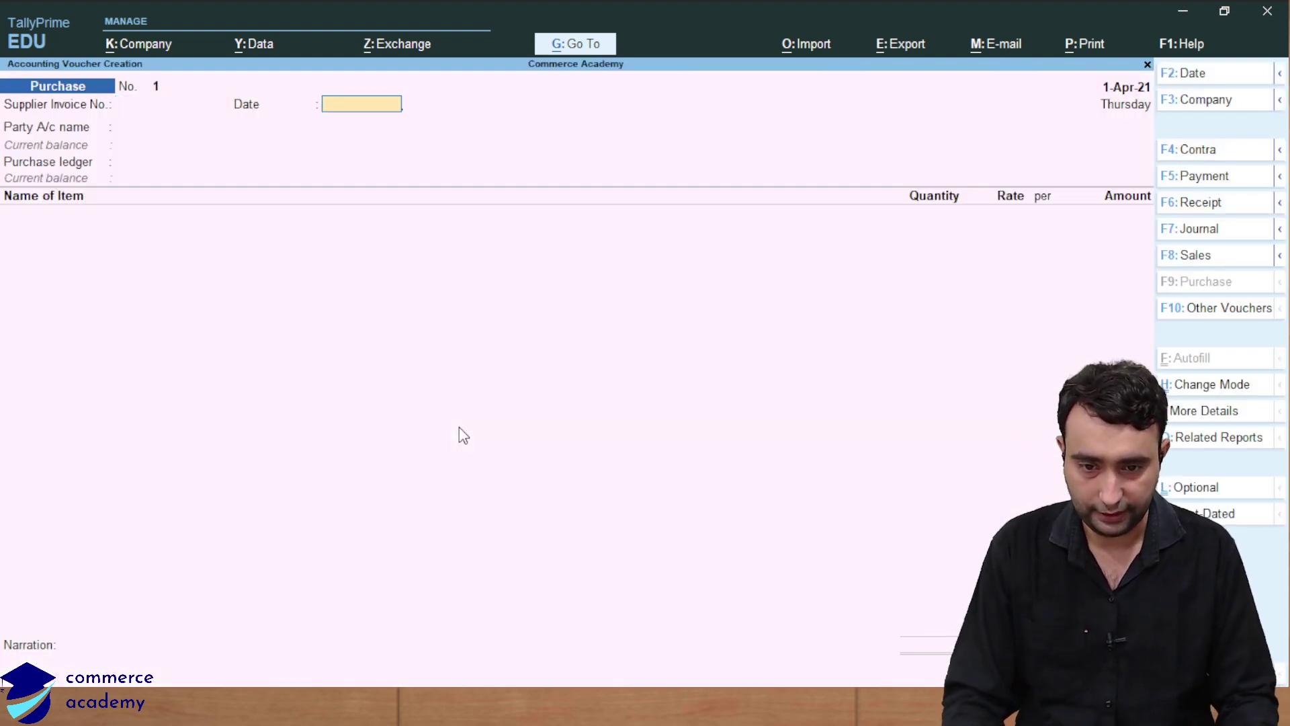
key(Return)
key(Down)
key(Return)
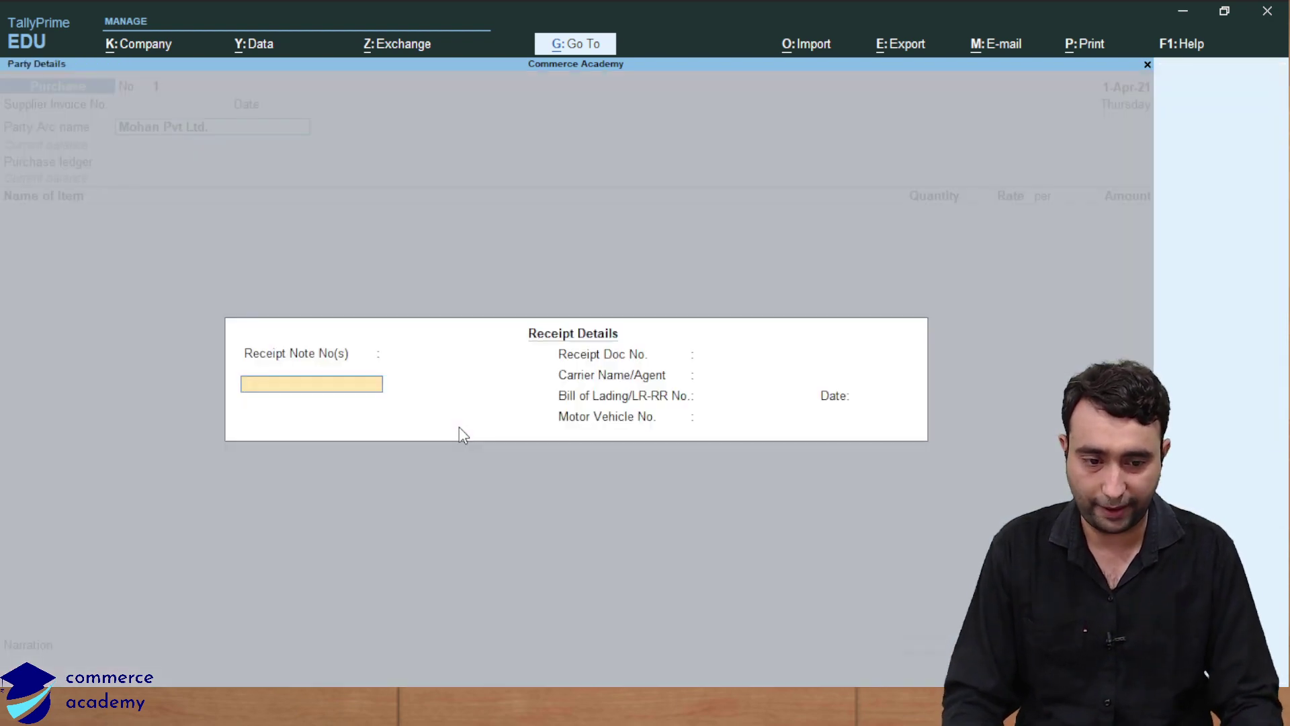
- Leave the receipt details blank, accept the party details, and choose Purchase A/c as the purchase ledger
key(Return)
key(Return)
key(Return)
key(Return)
key(Return)
key(Return)
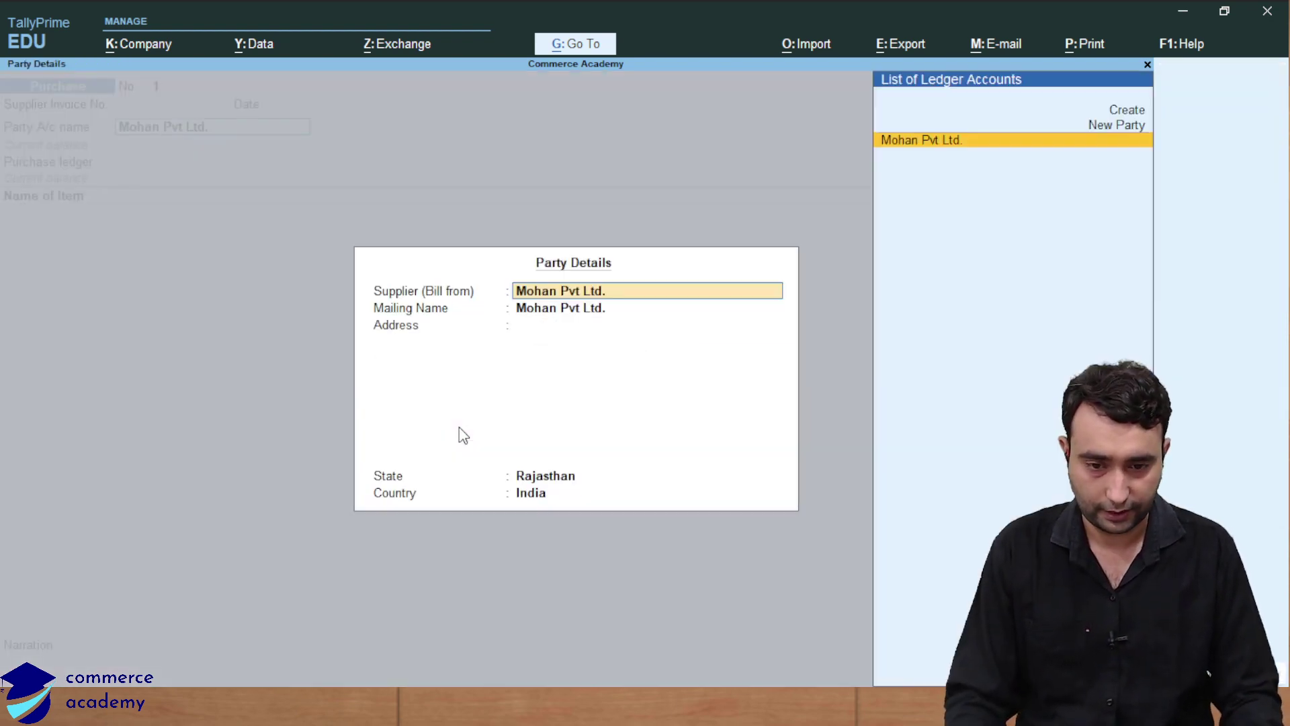
key(Return)
key(Return)
key(Return)
key(Return)
key(Return)
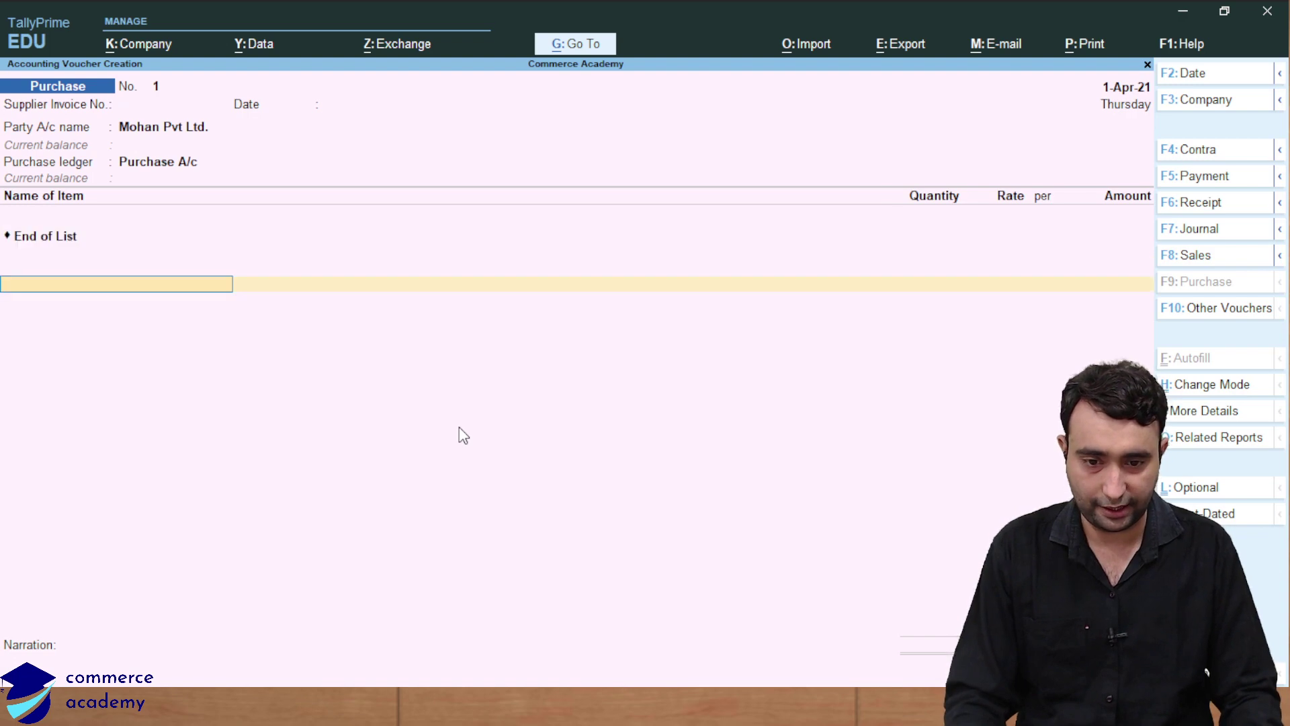
- Add the item AC 2 TON to the purchase voucher with quantity 10 Nos at a rate of 500
key(BackSpace)
key(Down)
key(Return)
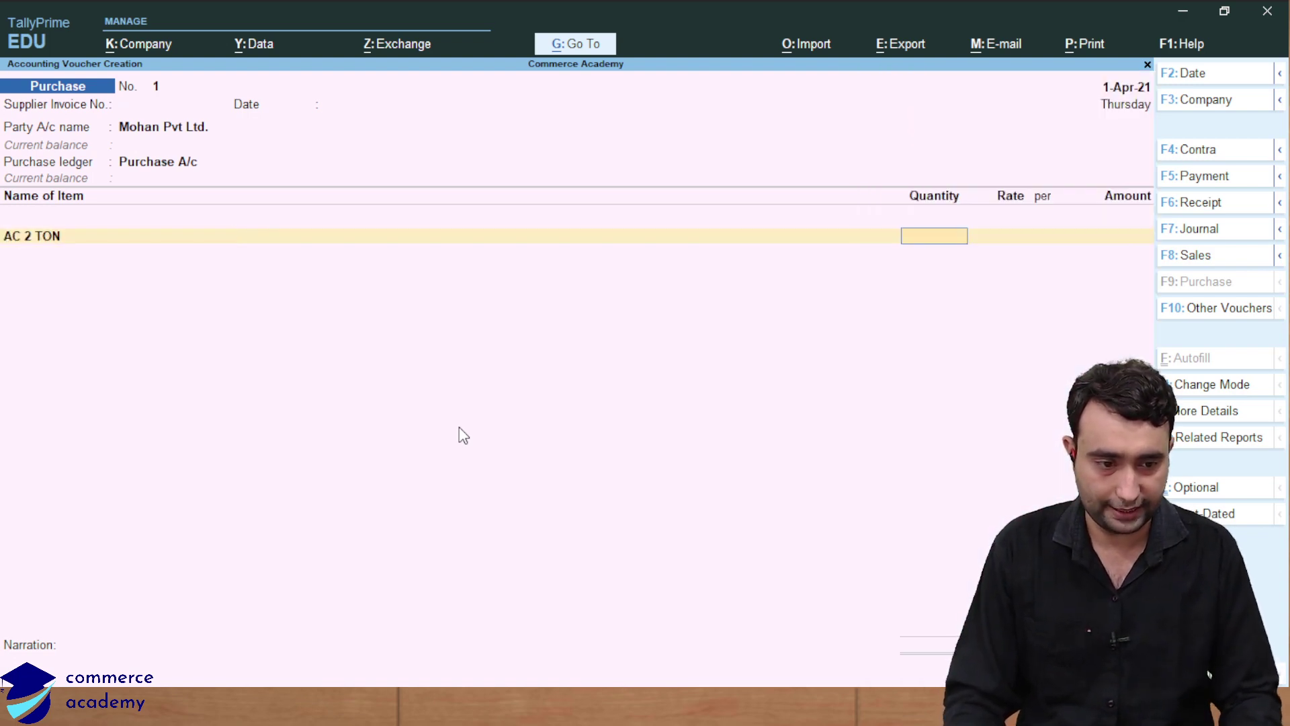
text(10)
key(Return)
text(500)
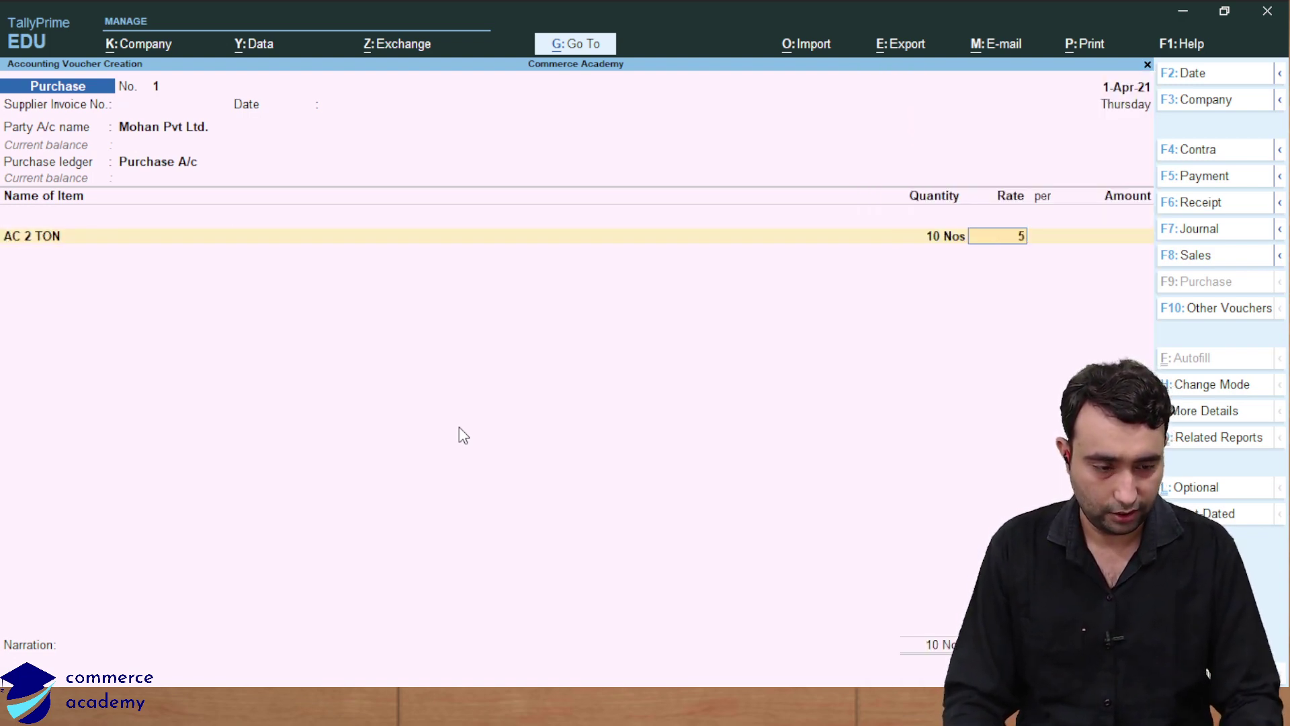
key(Return)
key(Return)
key(Return)
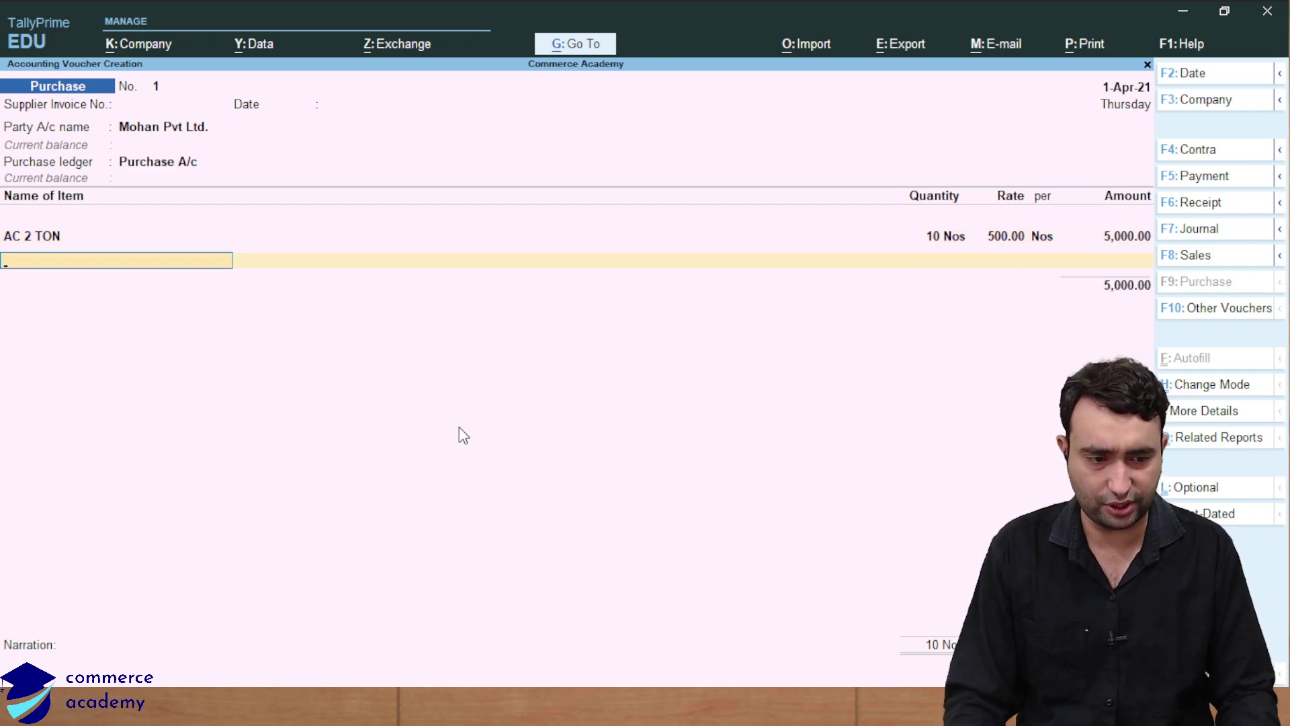
- Add the item LG Led 42" to the purchase voucher with quantity 10 Nos at a rate of 500
key(Down)
key(Down)
key(Return)
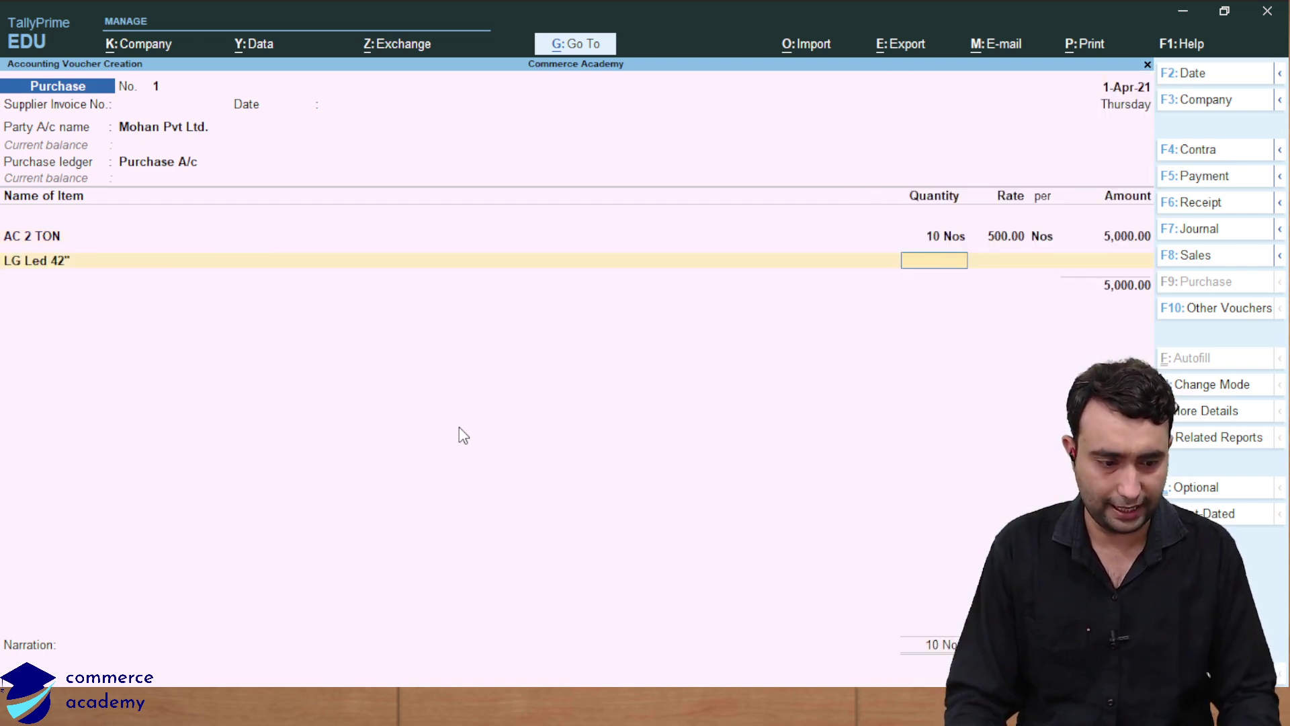
text(10)
key(Return)
text(500)
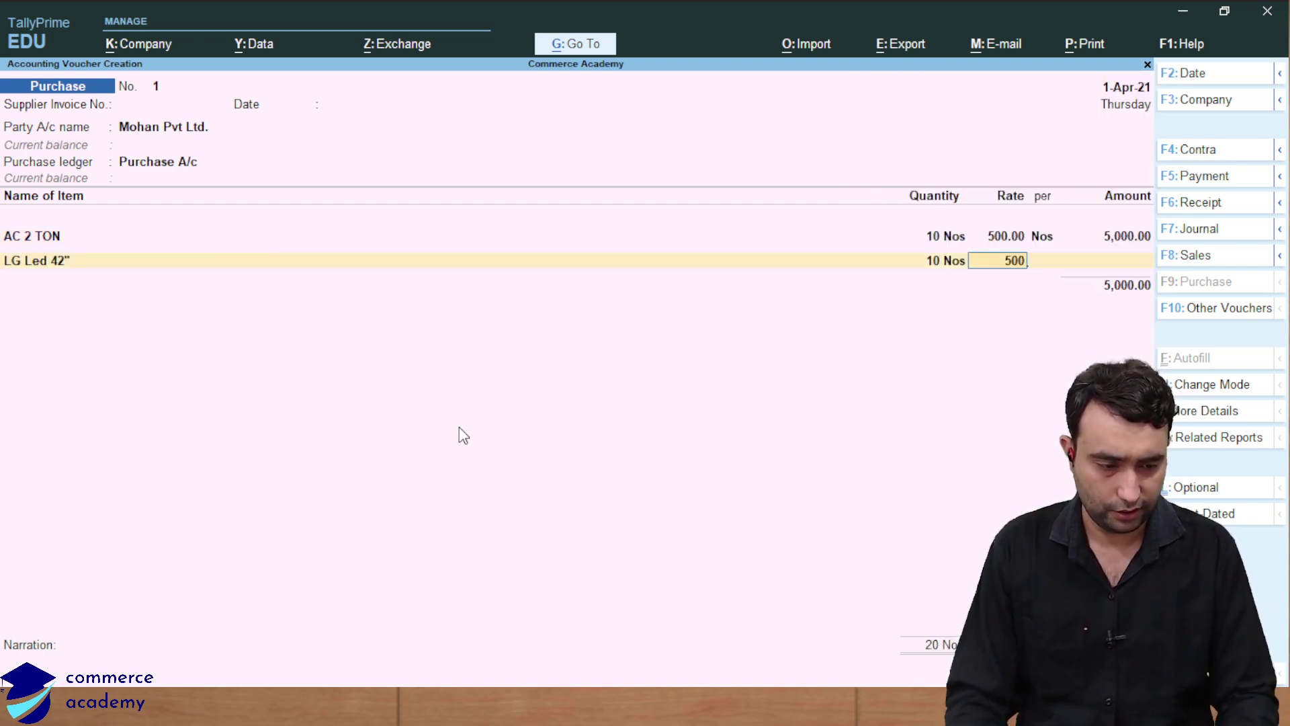
key(Return)
key(Return)
key(Return)
- Add the CGST and SGST ledgers below the items without amounts, and abandon the purchase voucher
key(Return)
text(Cg)
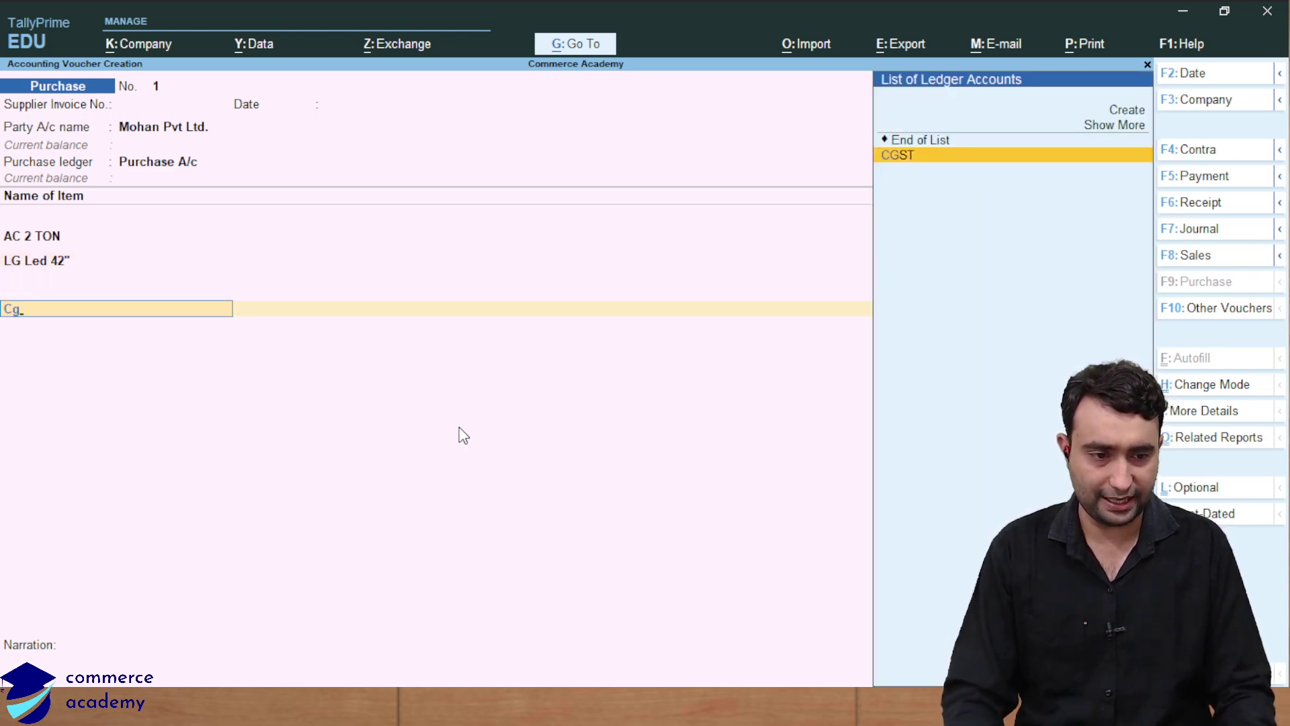
key(Return)
key(Return)
text(Sg)
key(Return)
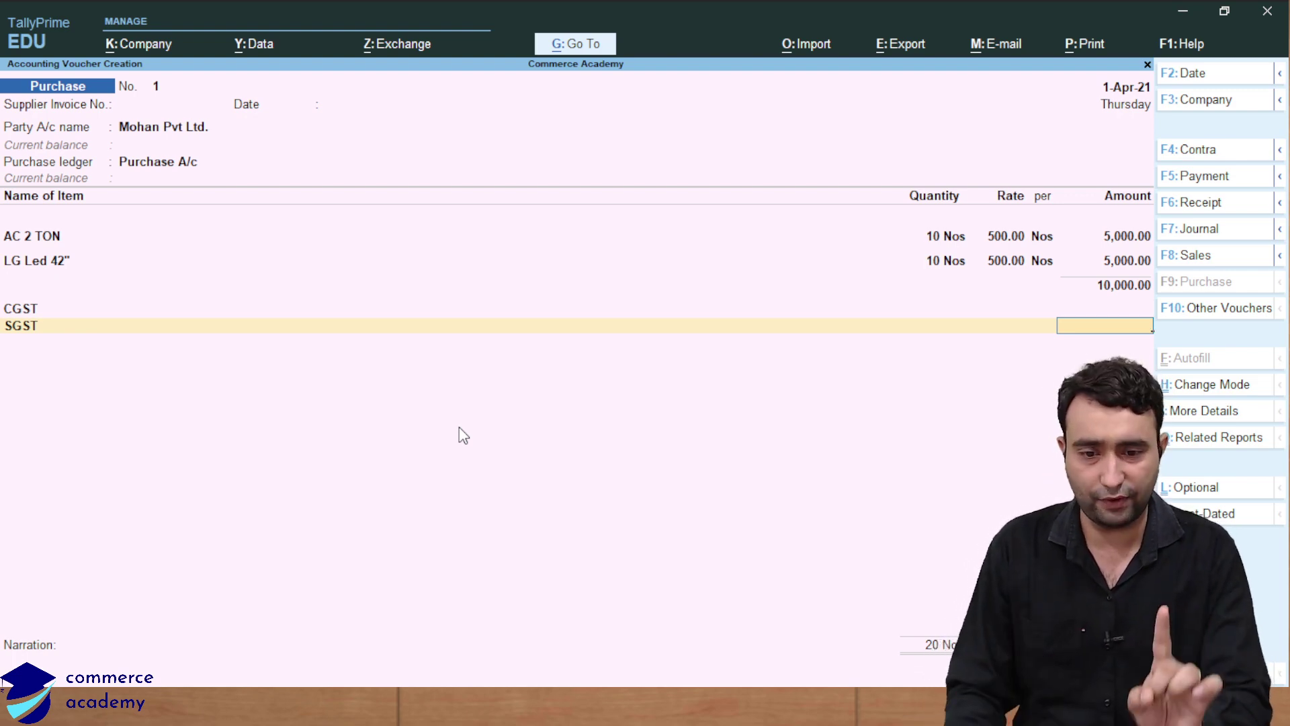
key(Escape)
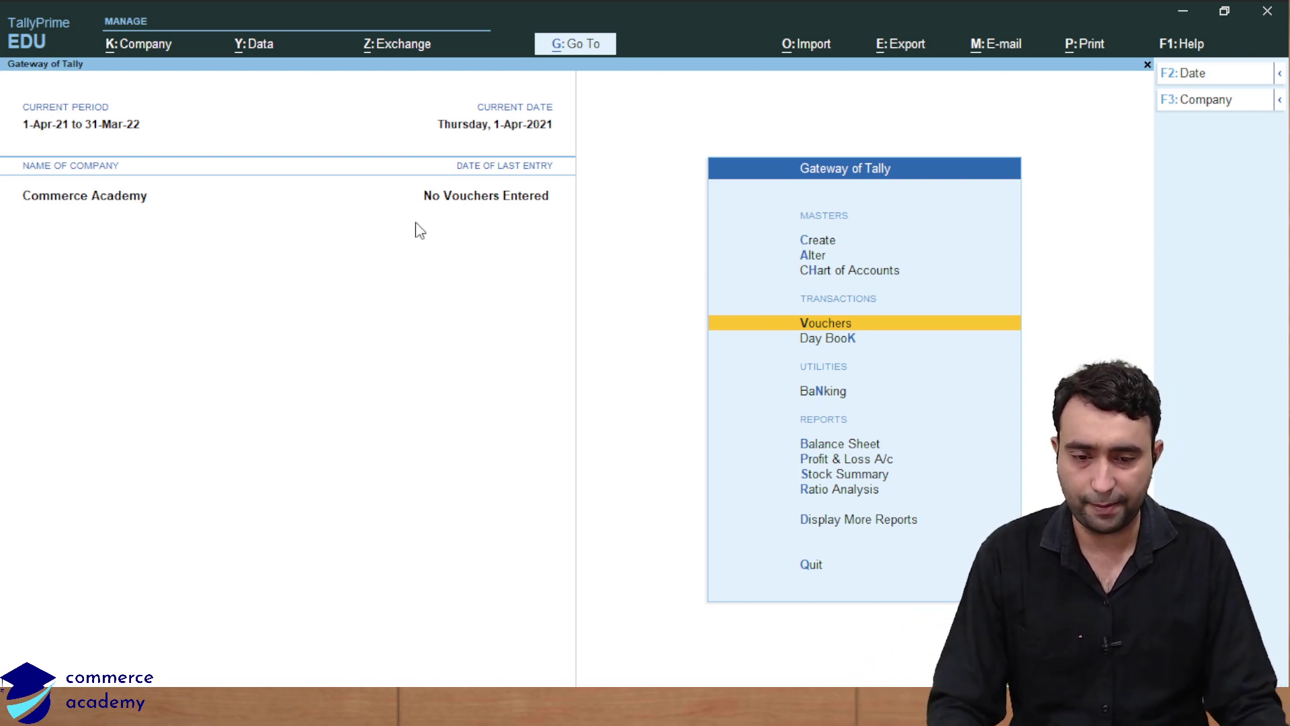
click(250, 44)
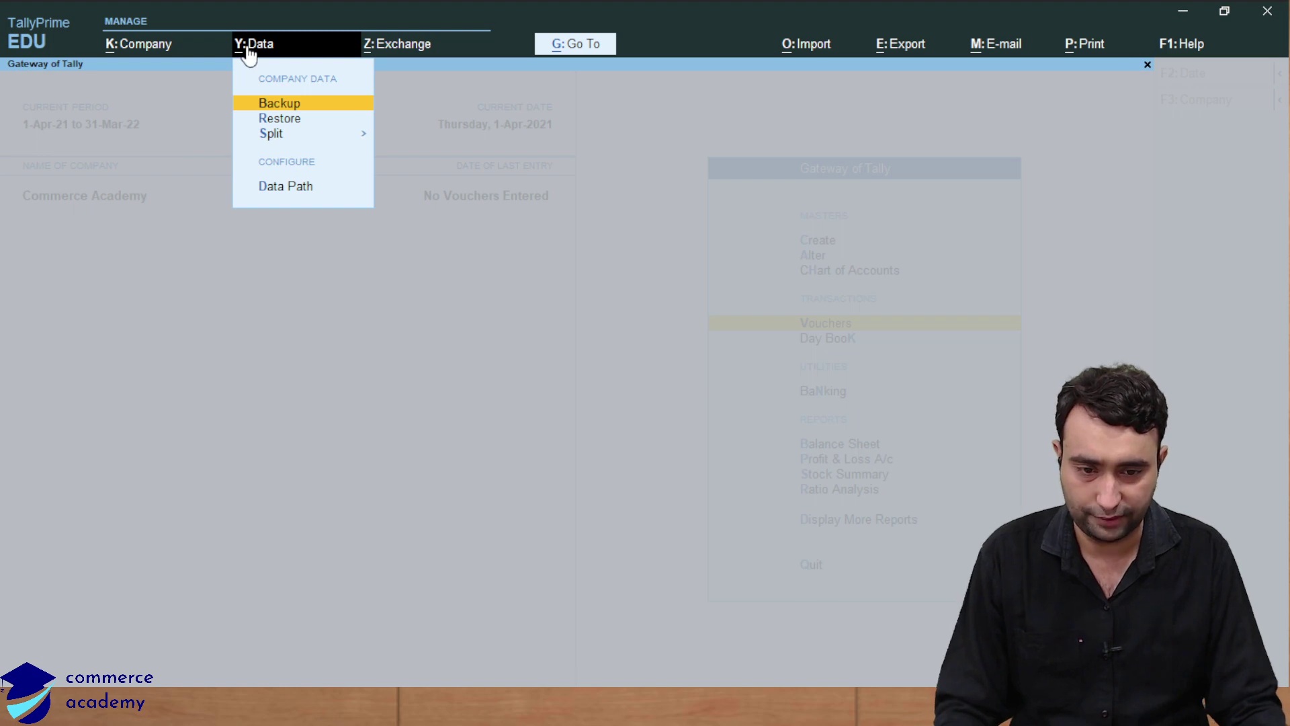
key(alt+k)
key(Escape)
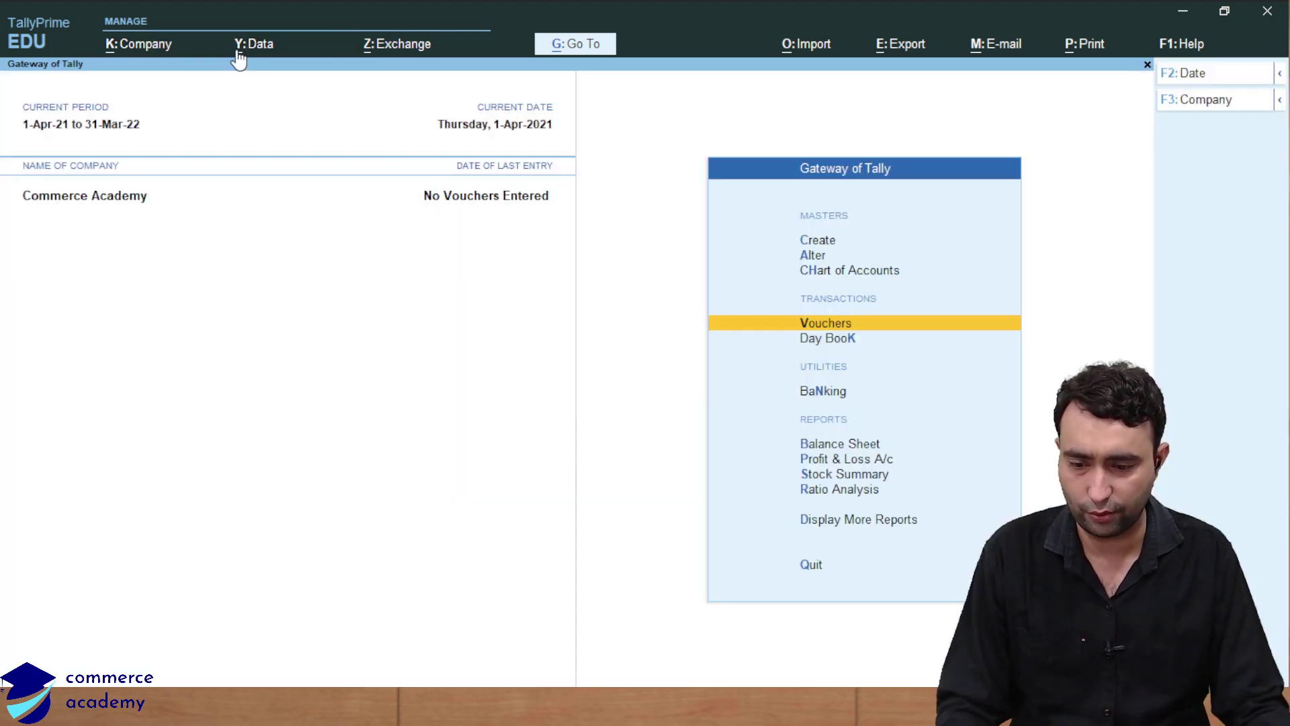
- Examine the company's alteration form for its address and book dates, and quit it without saving
click(137, 45)
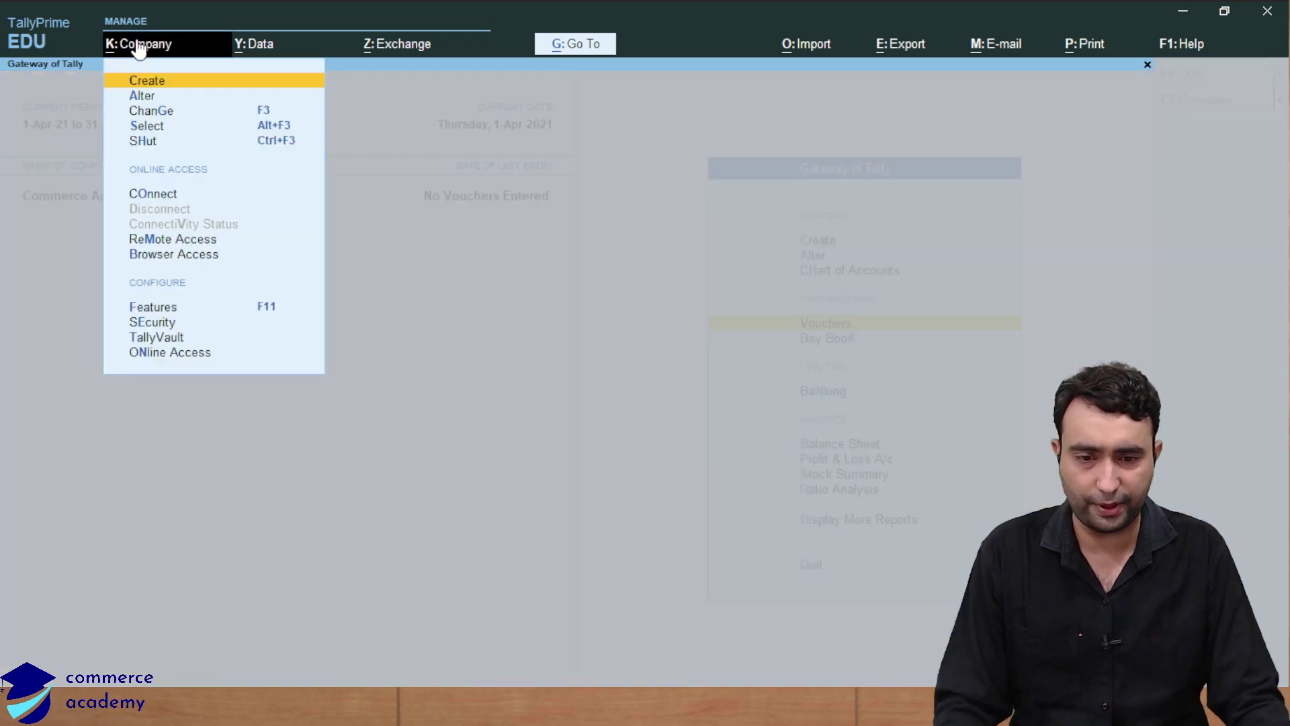
click(147, 98)
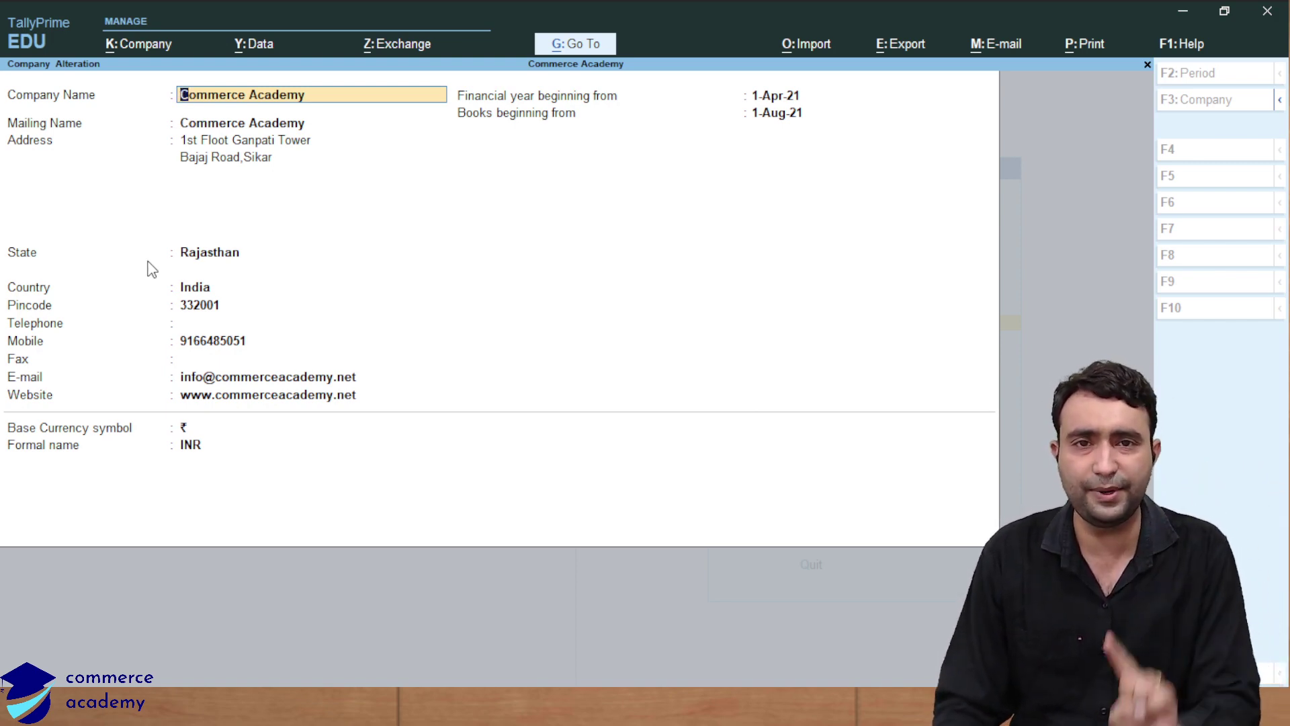
key(BackSpace)
key(Escape)
key(y)
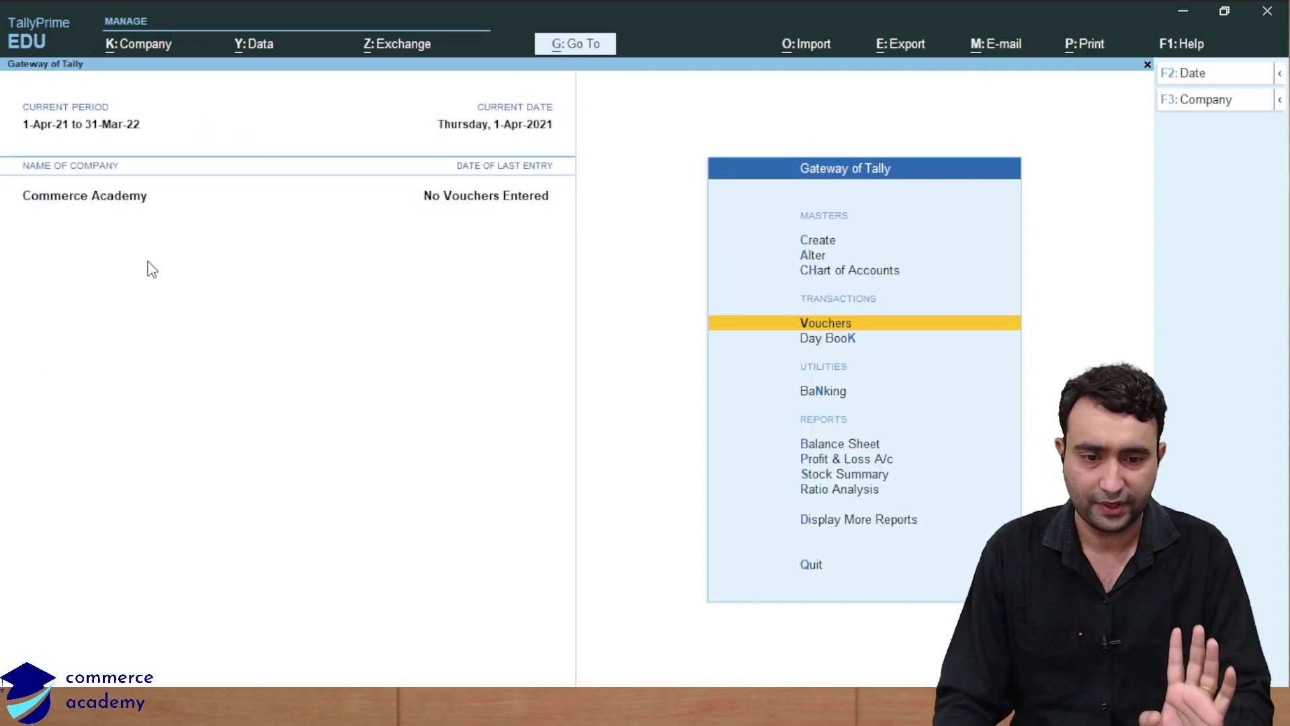
- Look through the masters available for alteration and open the list of ledgers
key(Up)
key(Up)
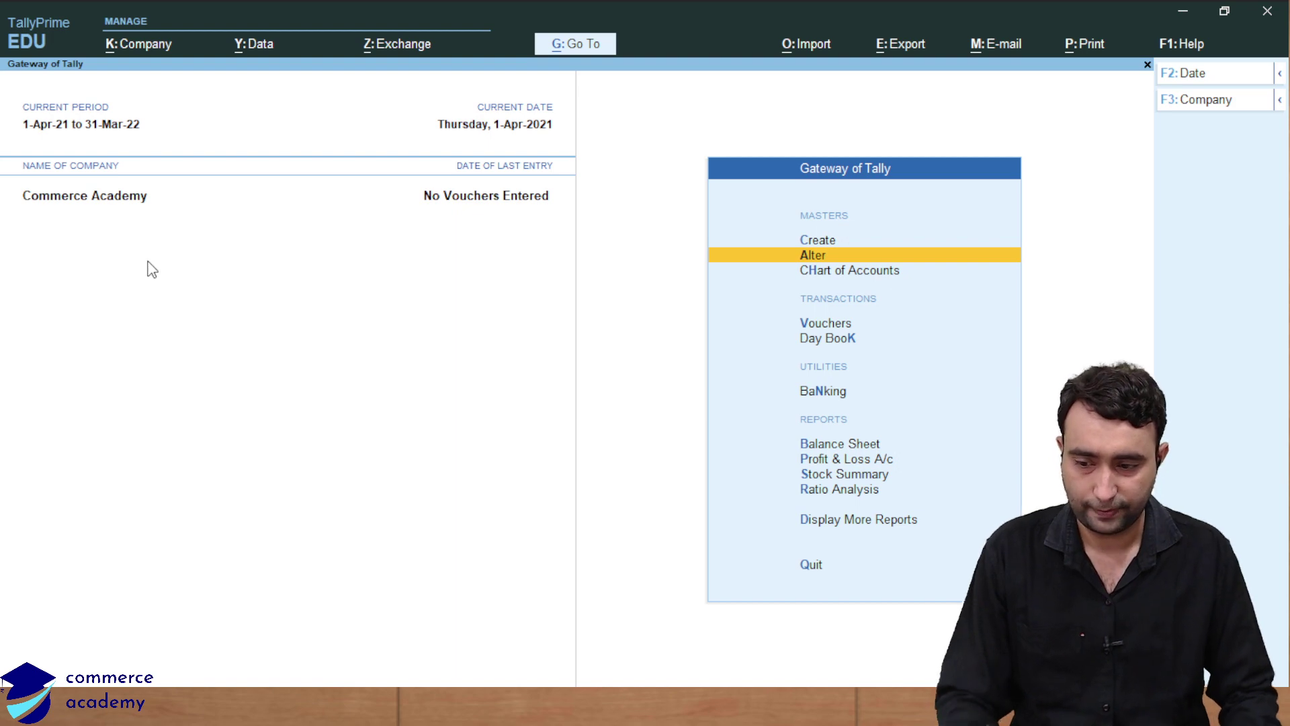
key(Return)
key(Down)
key(Down)
key(Down)
key(Down)
key(Down)
key(Down)
key(Down)
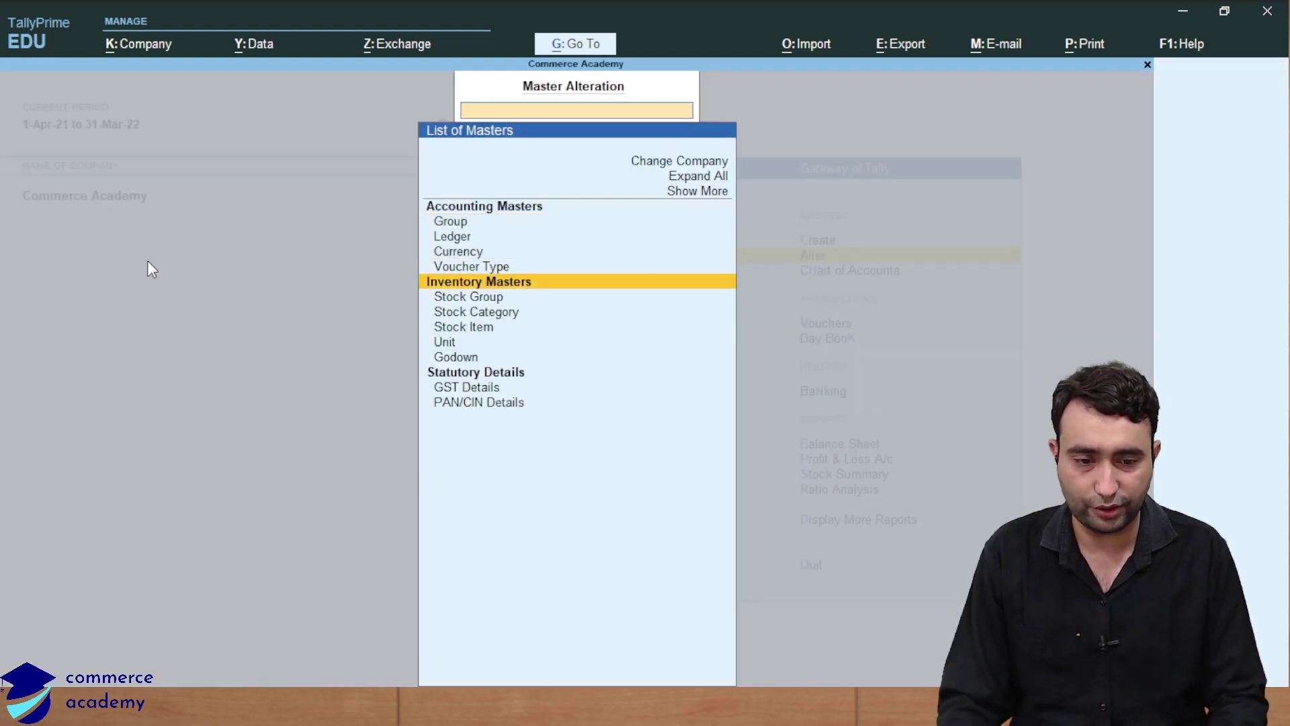
key(Up)
key(Up)
key(Up)
key(Up)
key(Up)
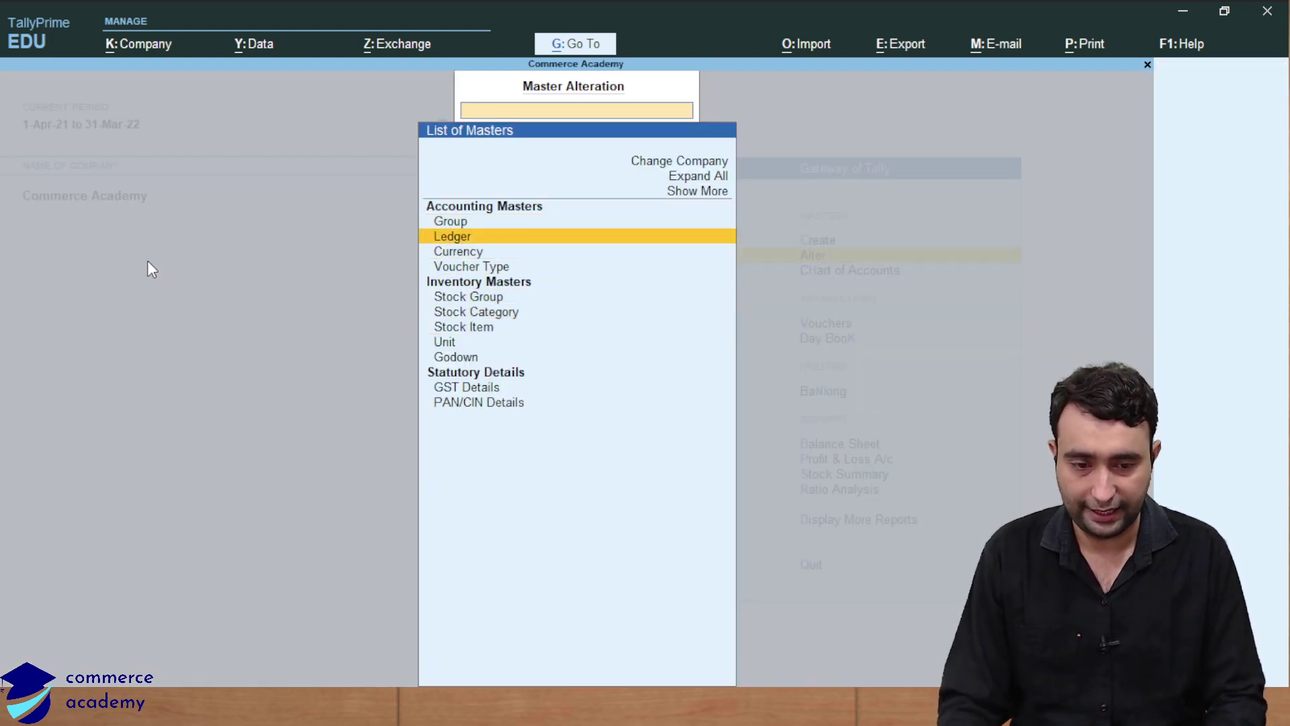
key(Return)
- Examine the state and tax registration details in the Mohan Pvt Ltd. ledger, and quit without saving
key(Down)
key(Down)
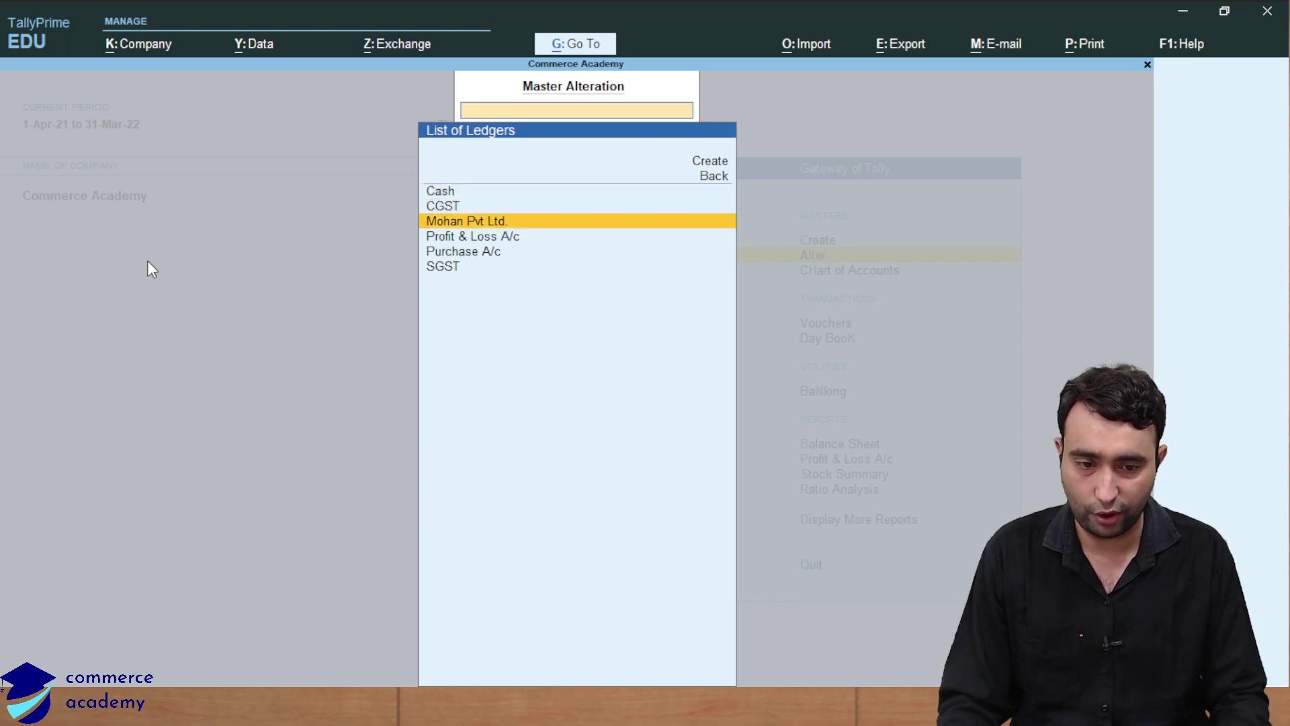
key(Return)
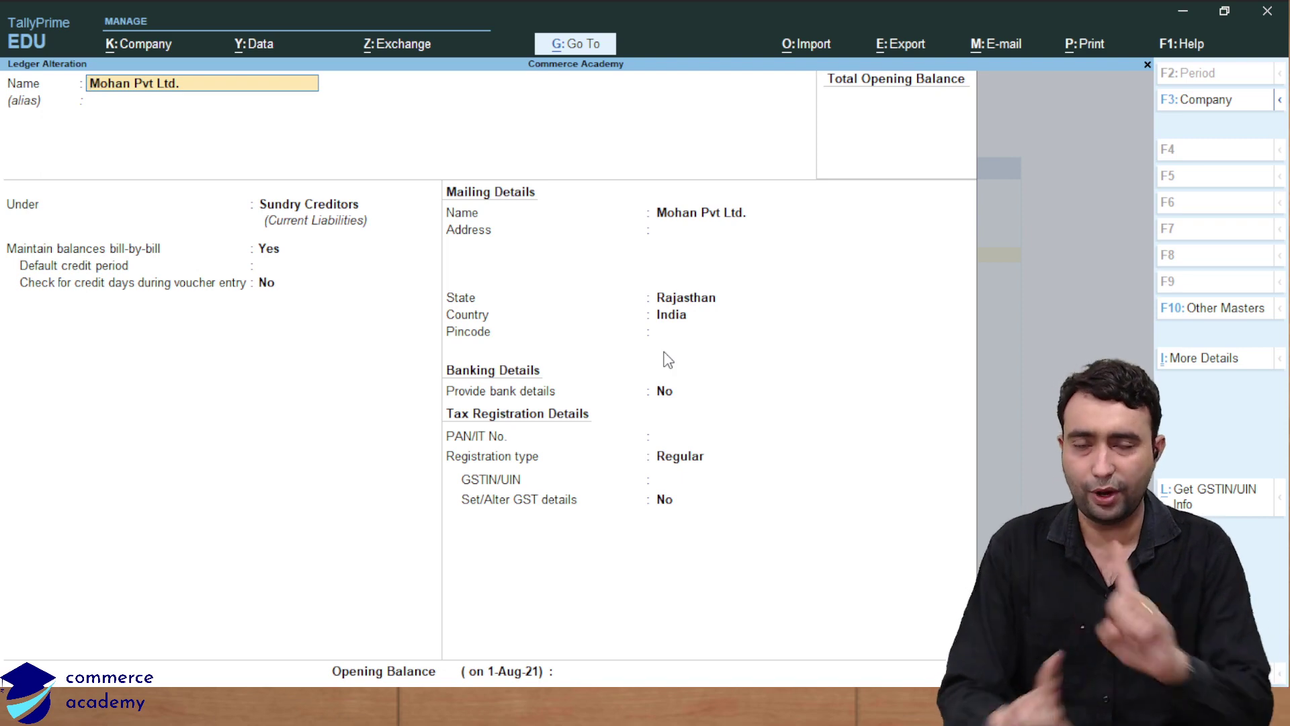
key(BackSpace)
key(Escape)
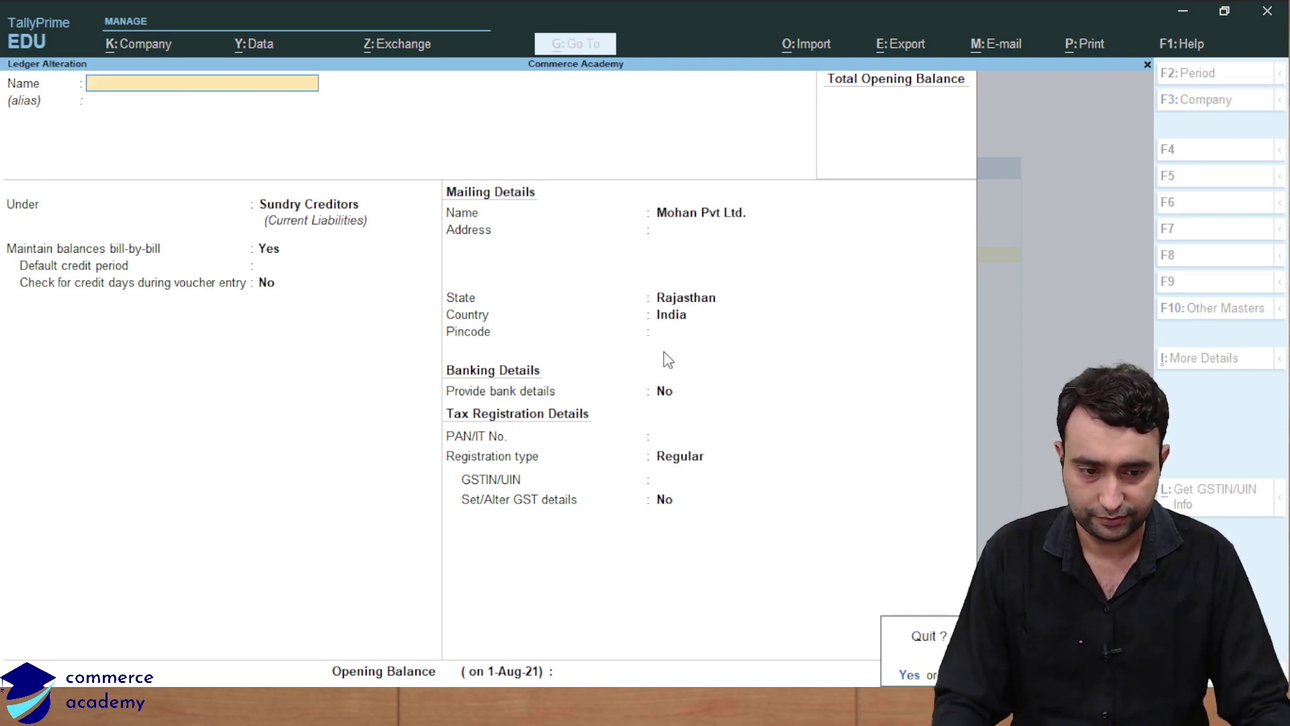
key(Return)
key(Escape)
key(Escape)
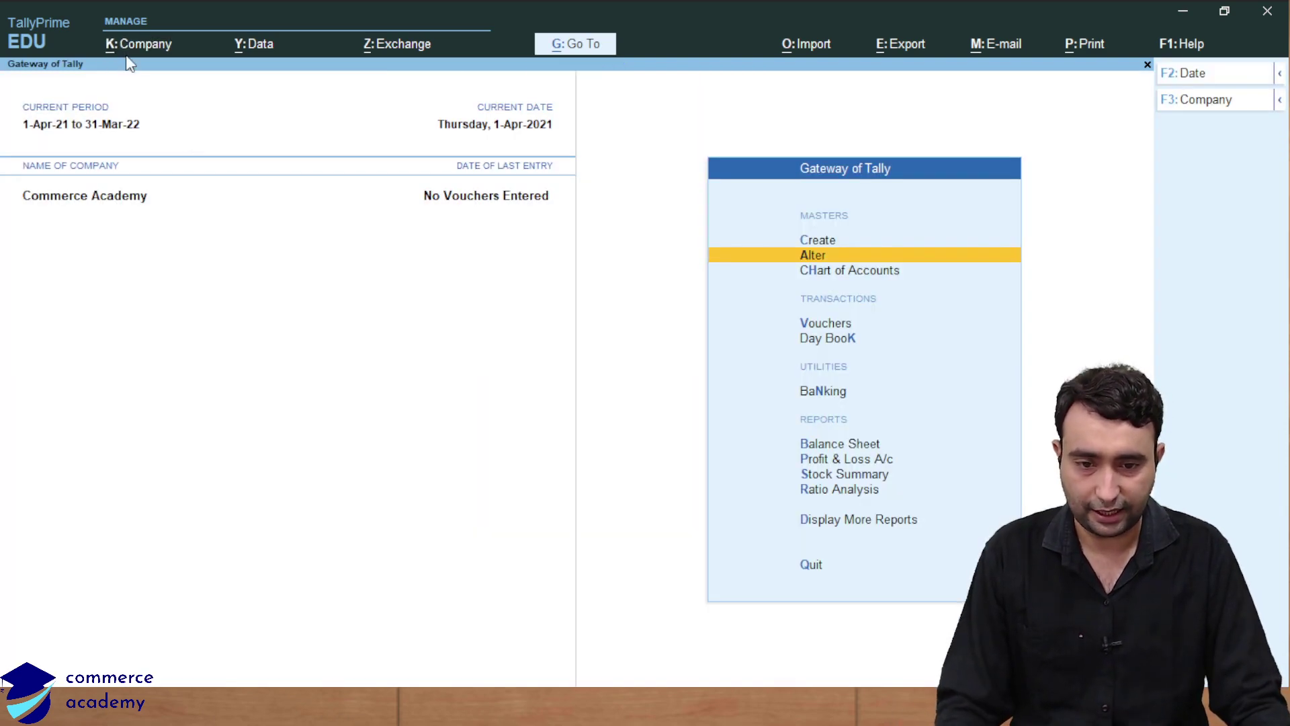
- Try to set the company's books beginning date to 1-Apr-21, declining the change and quitting the alteration without saving
key(alt+k)
click(143, 96)
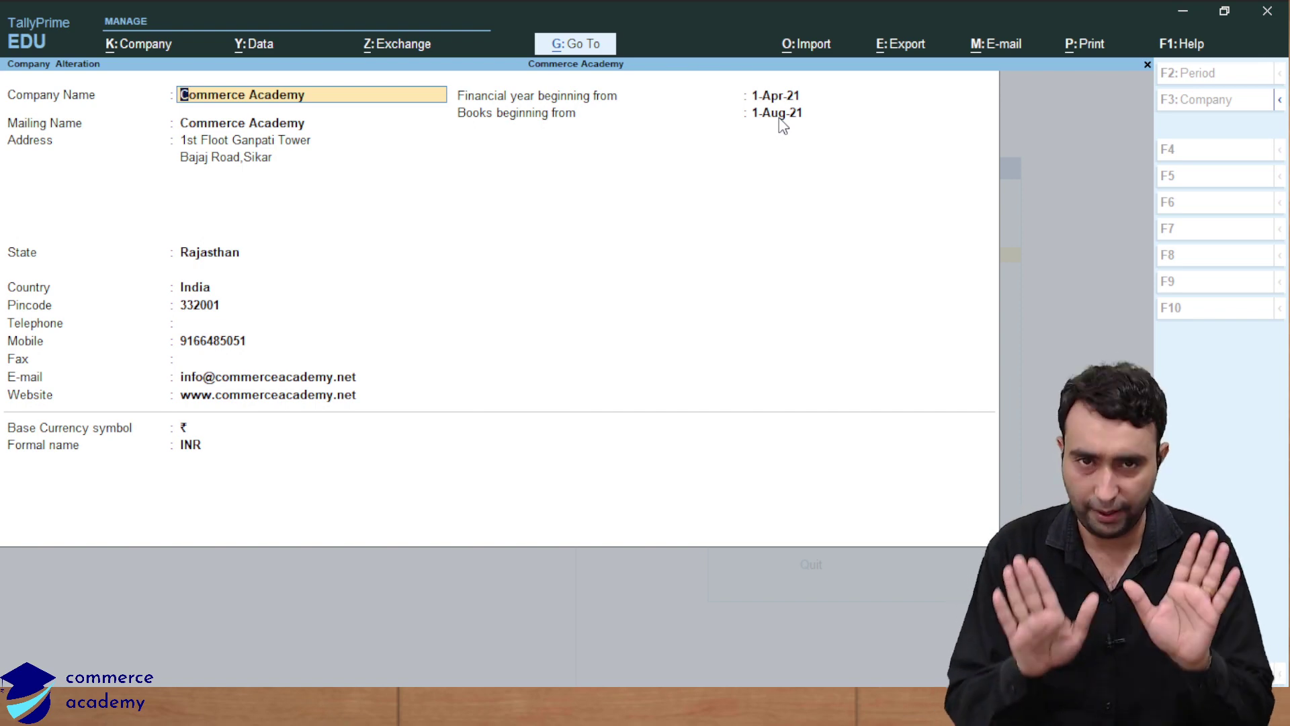
key(Return)
key(Return)
key(Return)
key(Return)
key(Return)
key(Return)
key(Return)
key(Return)
key(Return)
key(Return)
key(Return)
key(Return)
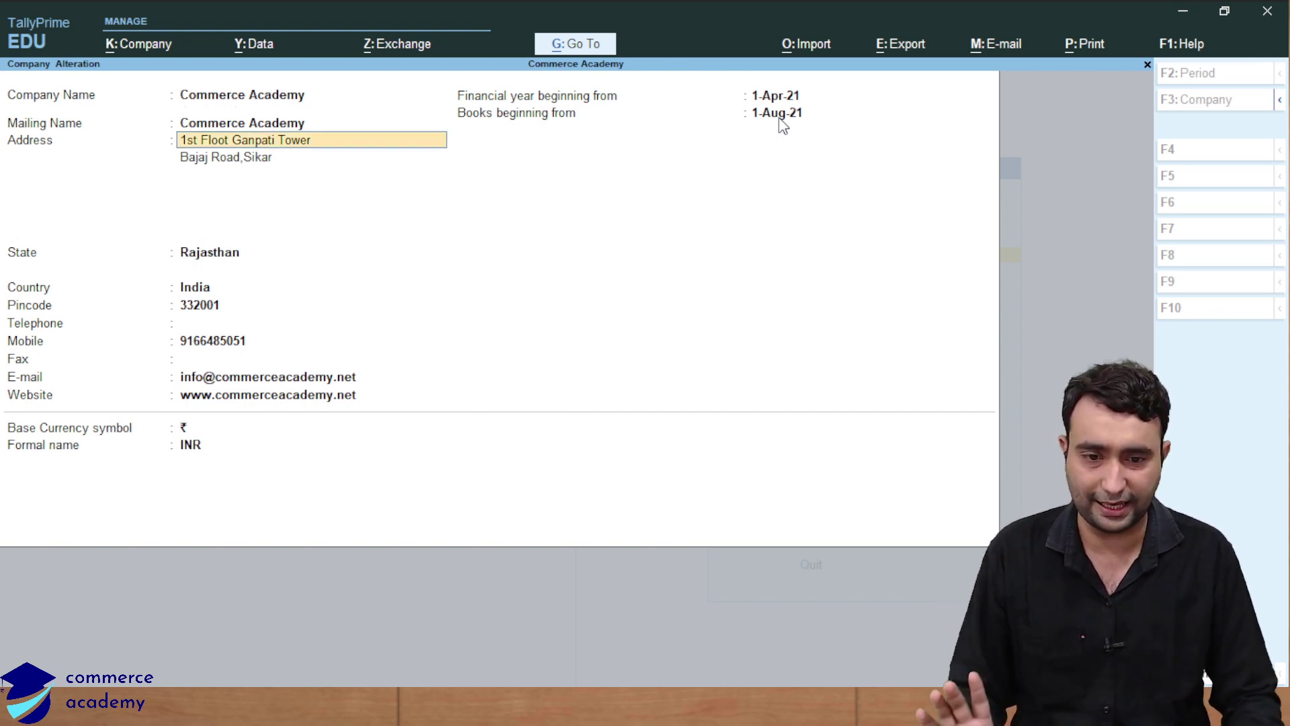
key(Return)
key(Return)
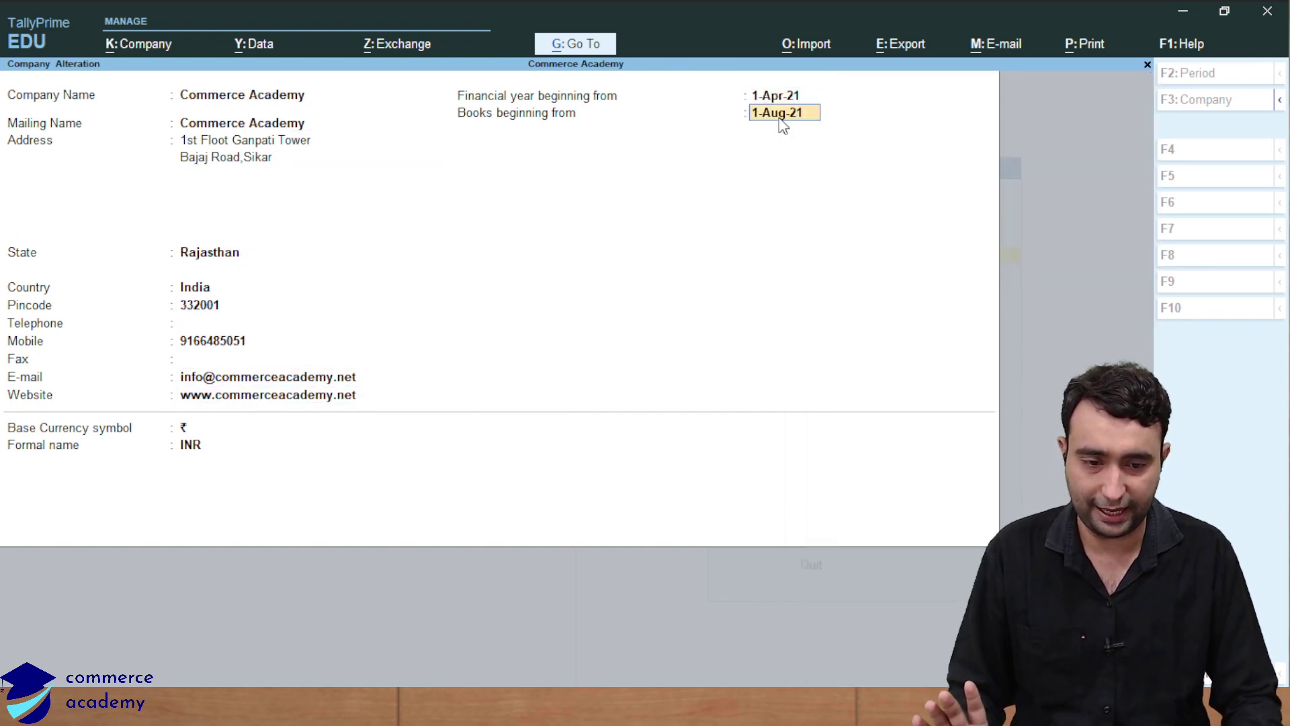
text(1-4)
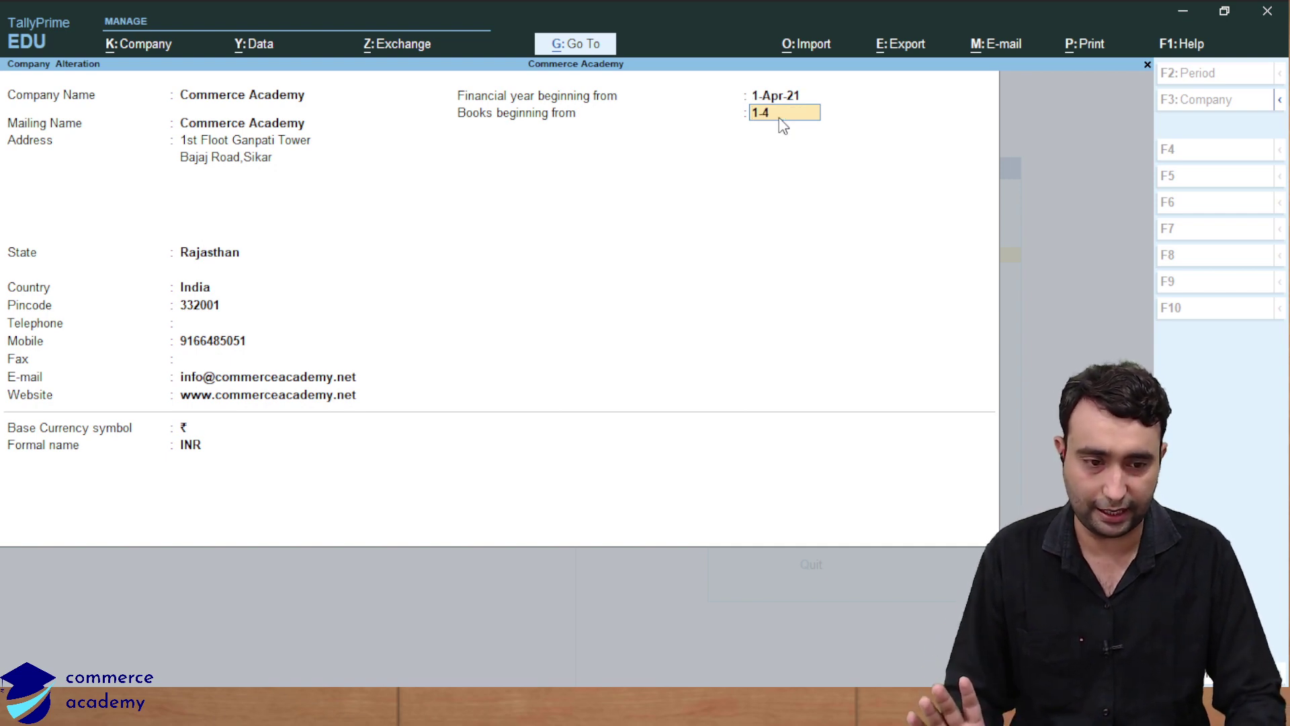
key(Return)
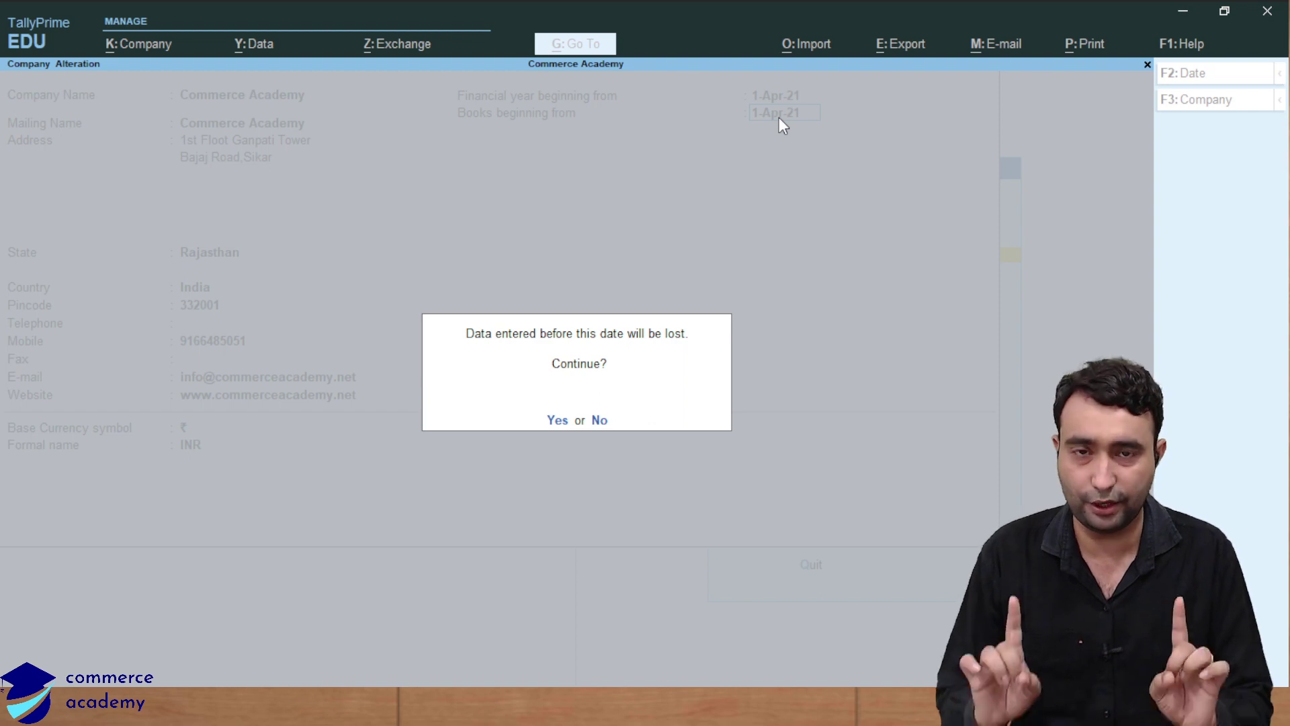
key(n)
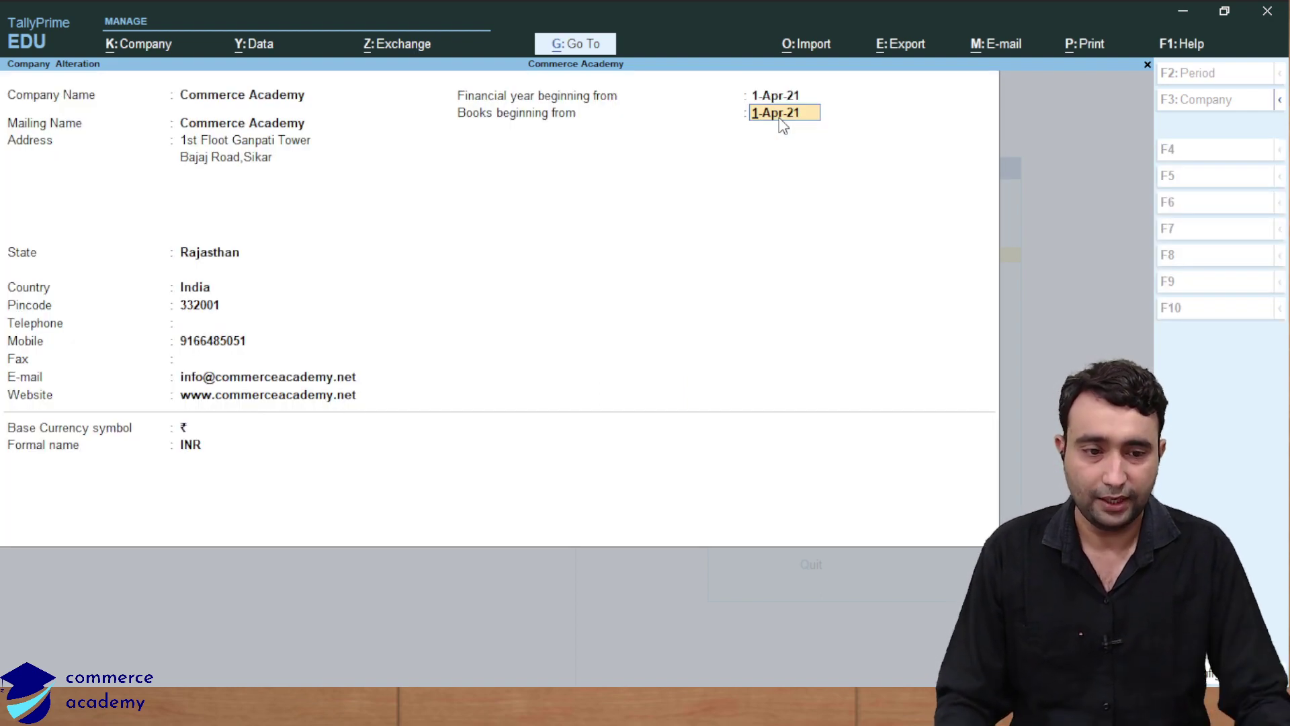
key(Escape)
key(y)
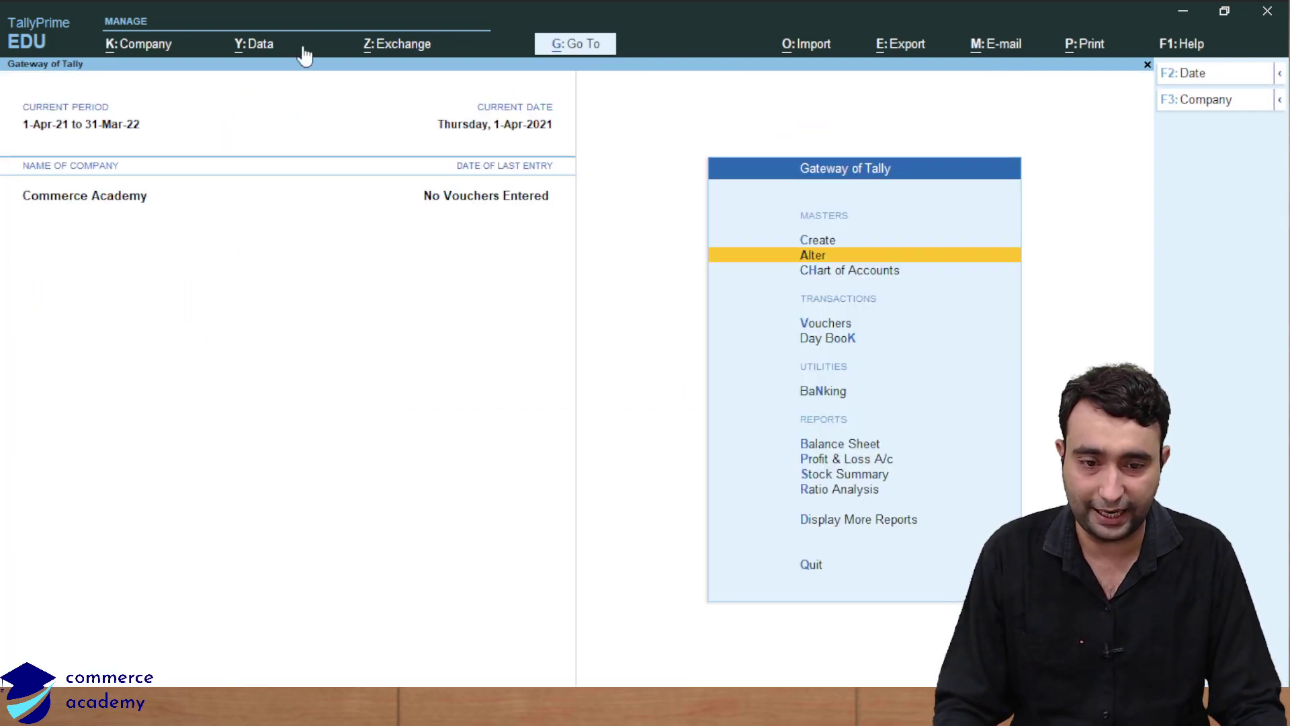
- Review the financial year and books beginning dates in the company's alteration form, and quit it without saving
click(162, 53)
click(160, 97)
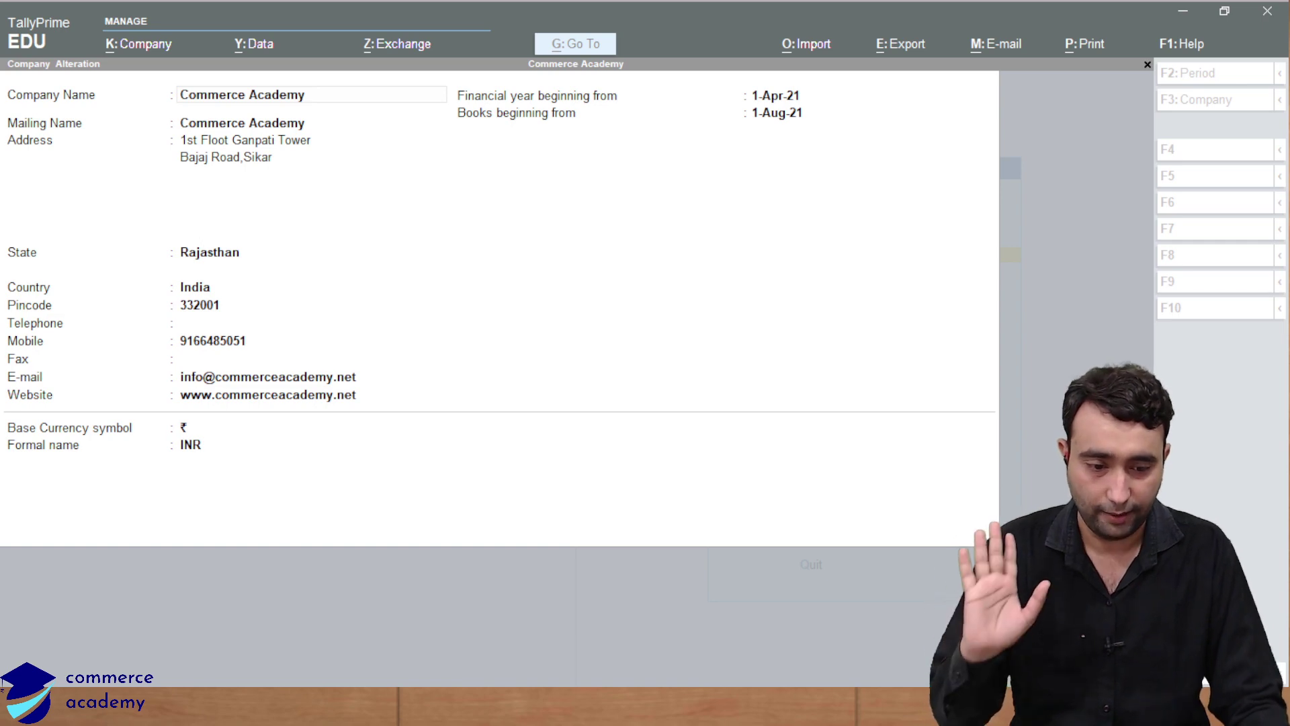
click(590, 513)
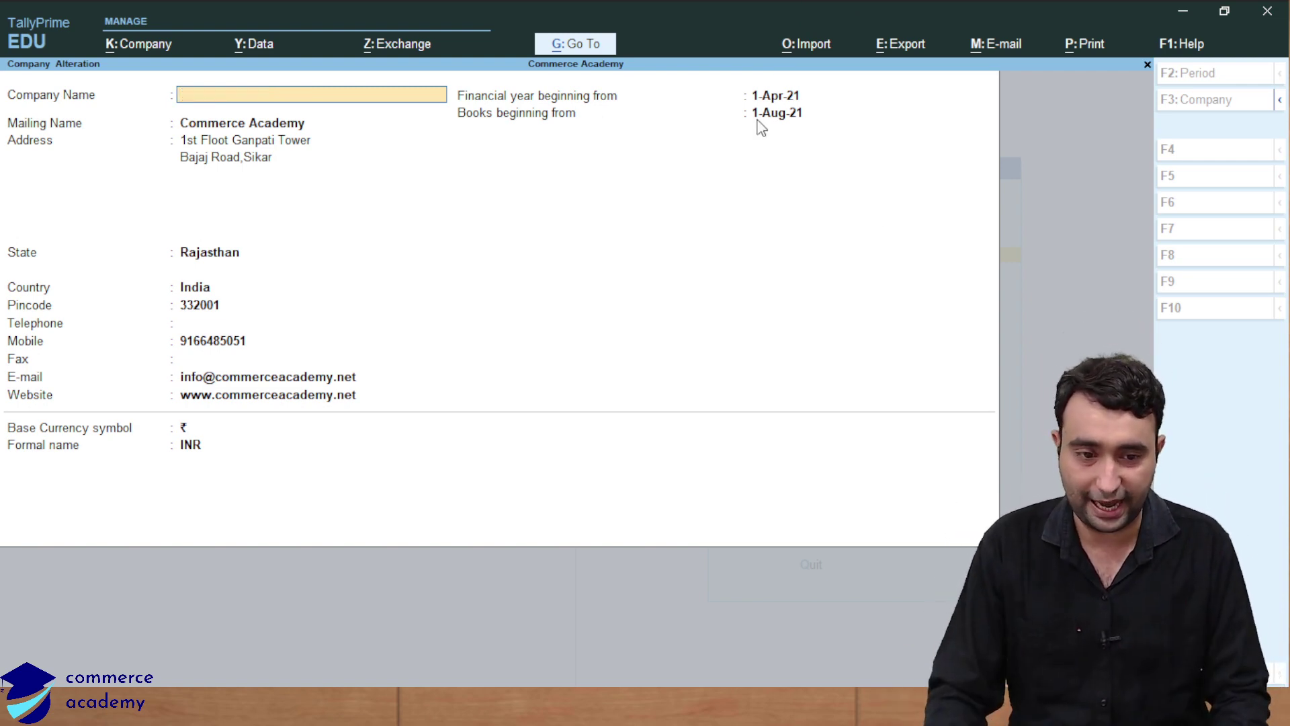
key(Escape)
key(y)
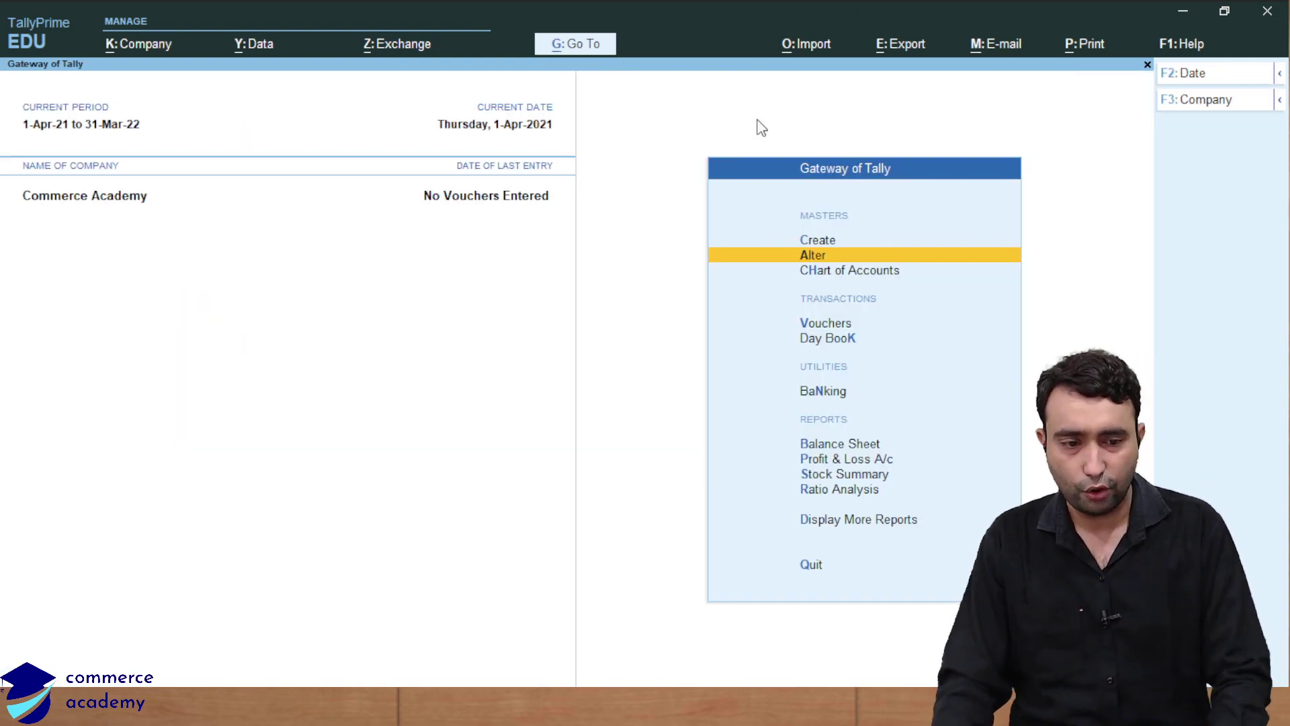
- Start a purchase voucher and set its voucher date to 1-Aug-21
key(Down)
key(Down)
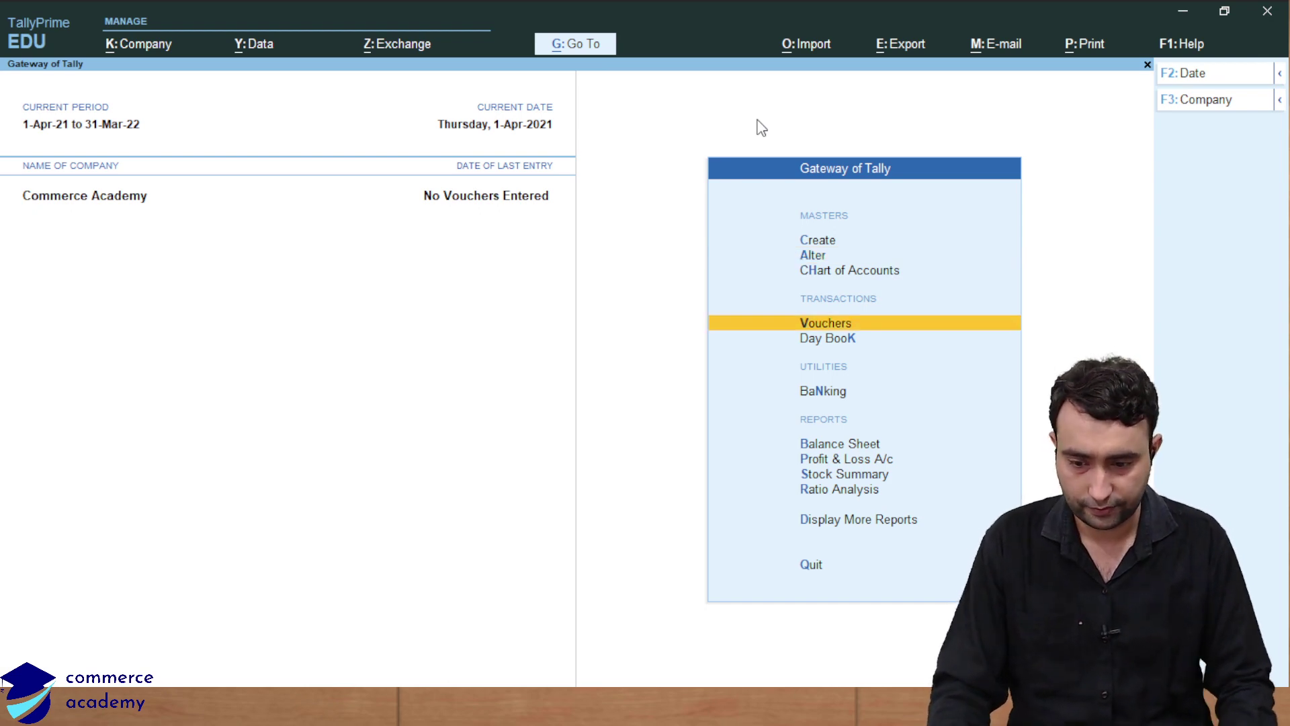
key(Return)
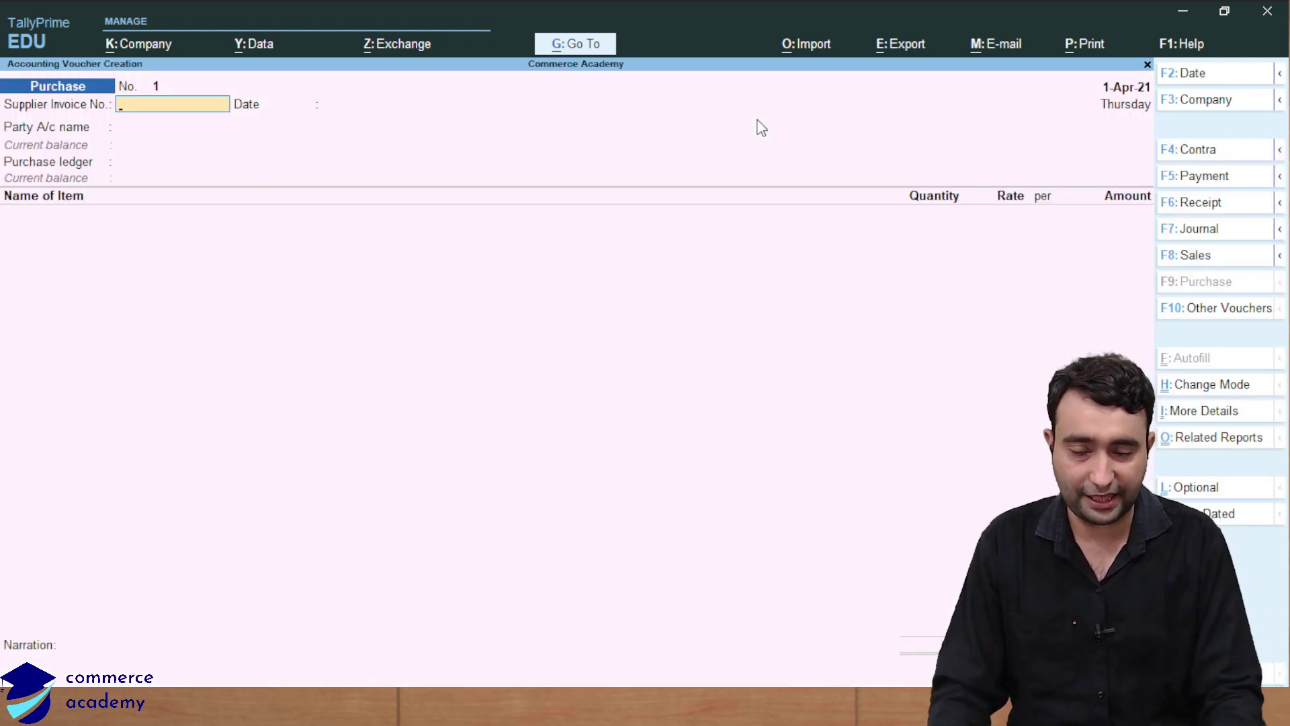
click(1126, 106)
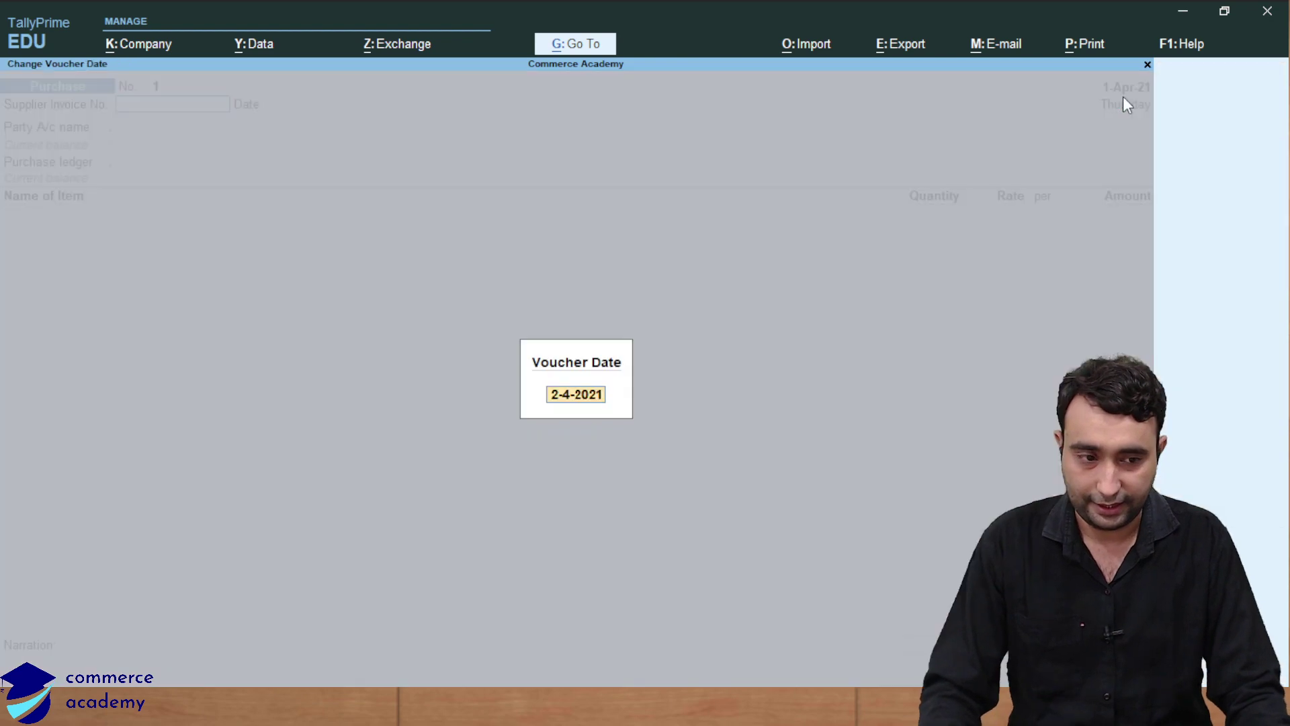
text(1-8)
key(Return)
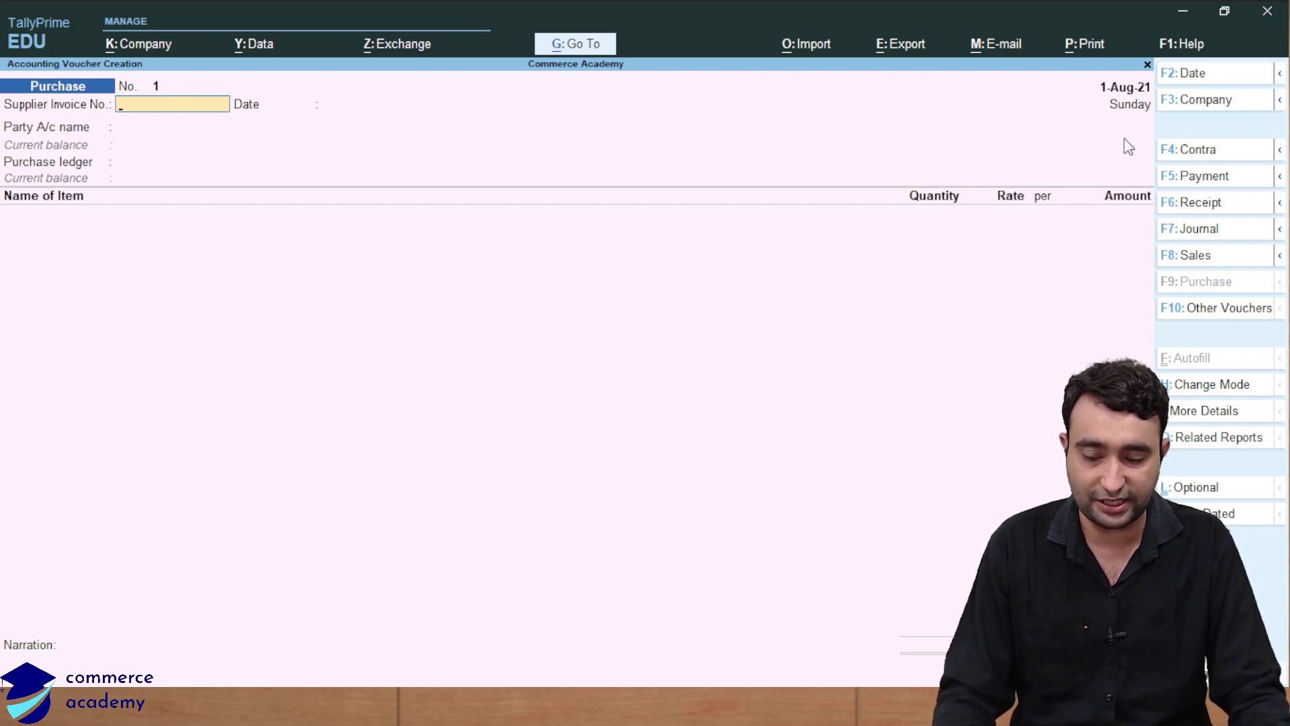
key(F2)
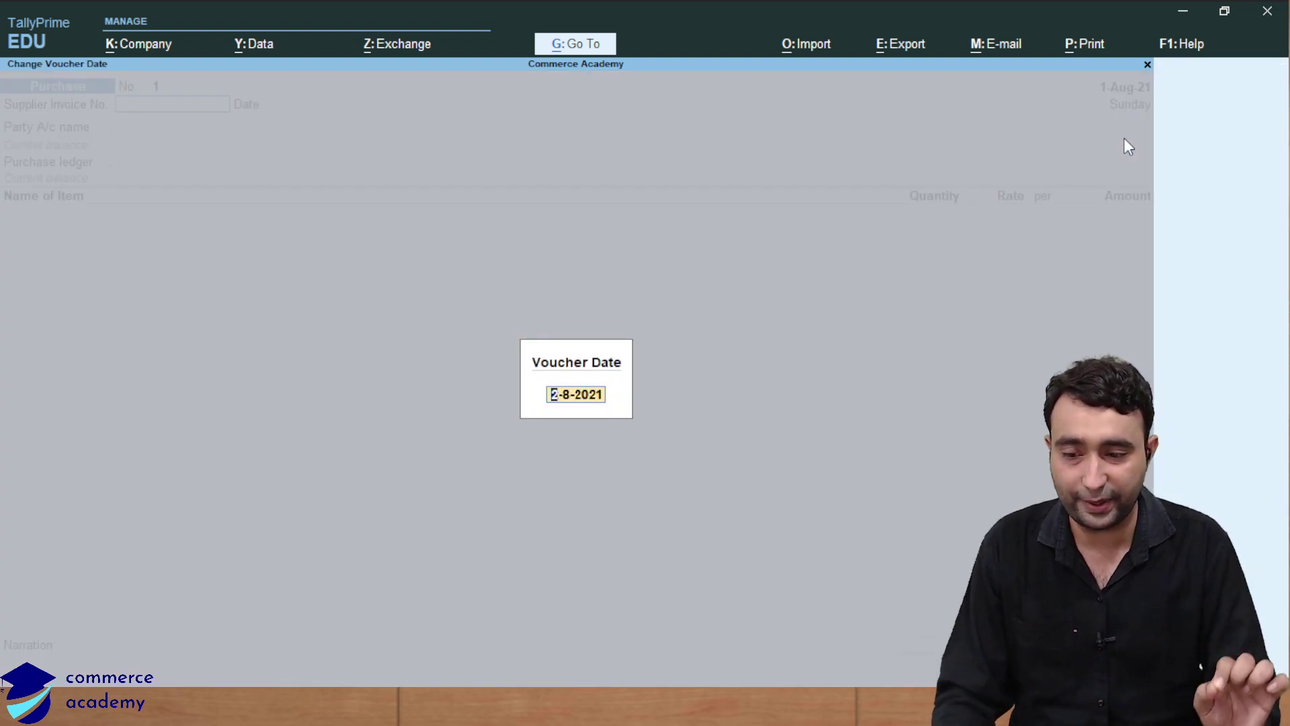
text(1)
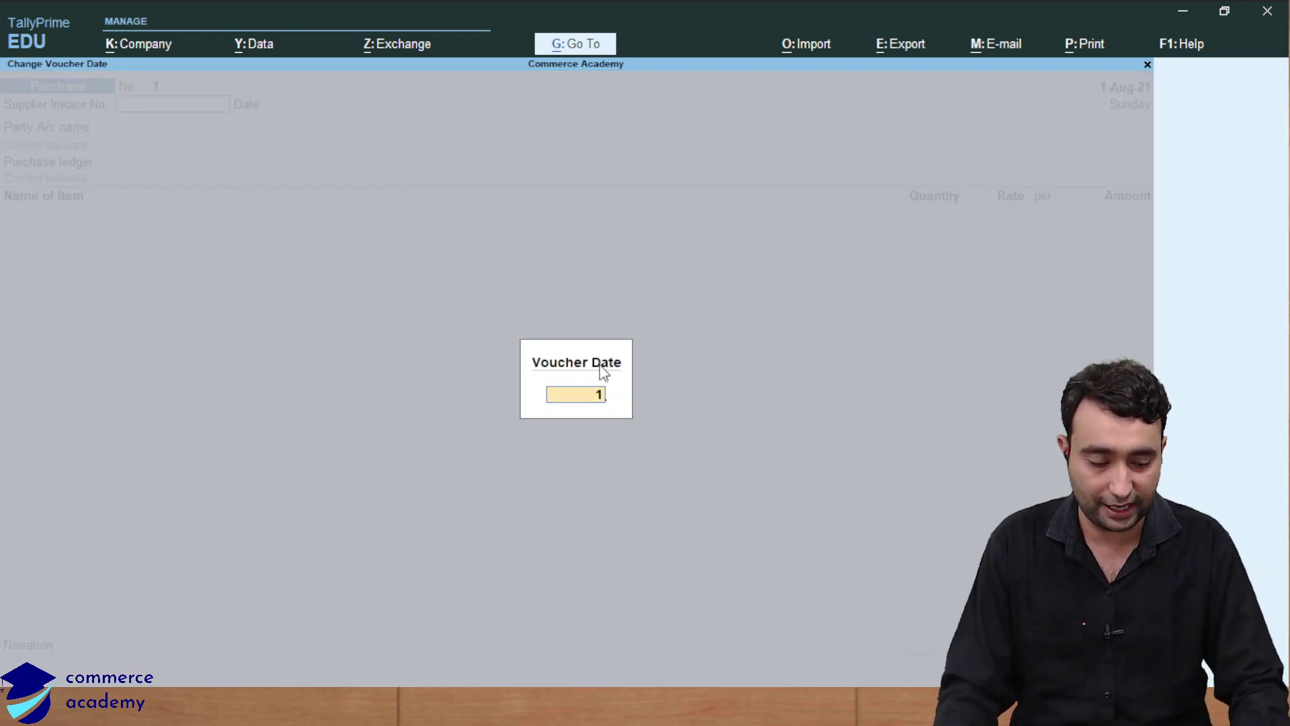
text(-8)
key(Return)
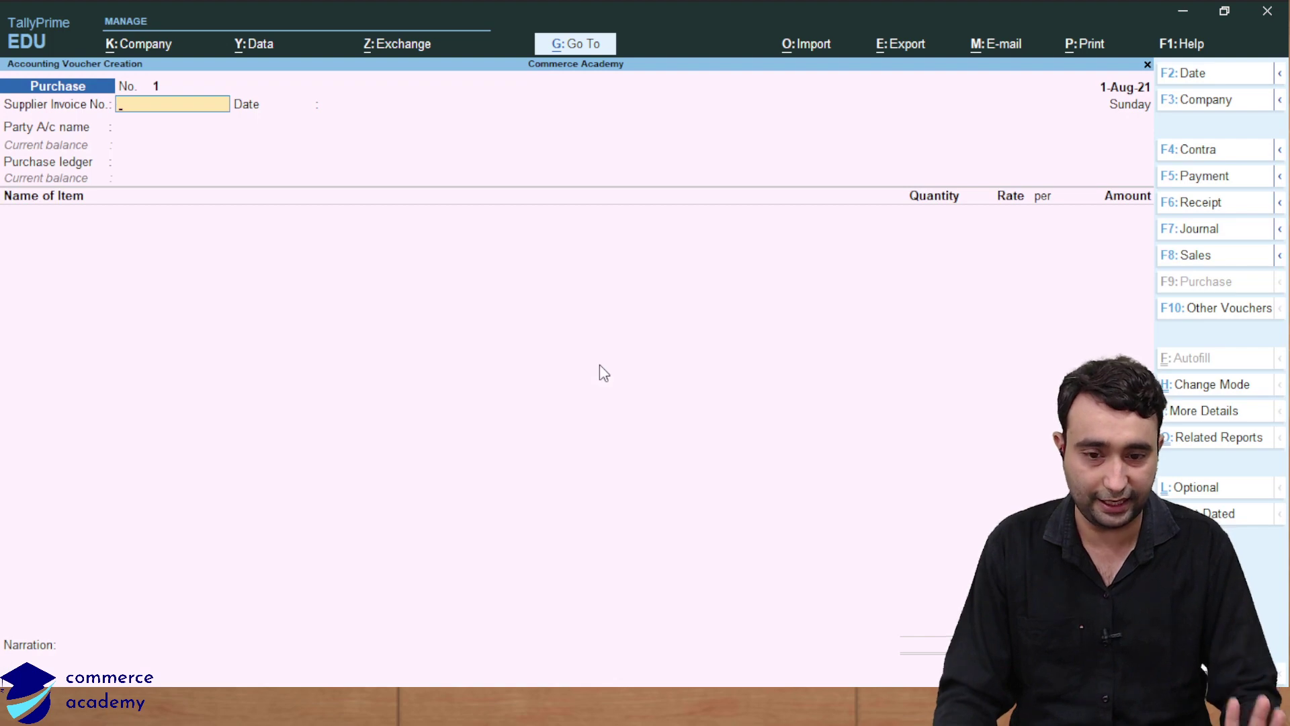
- Choose Mohan Pvt Ltd. as the party with its default details, and Purchase A/c as the purchase ledger
key(Return)
key(Return)
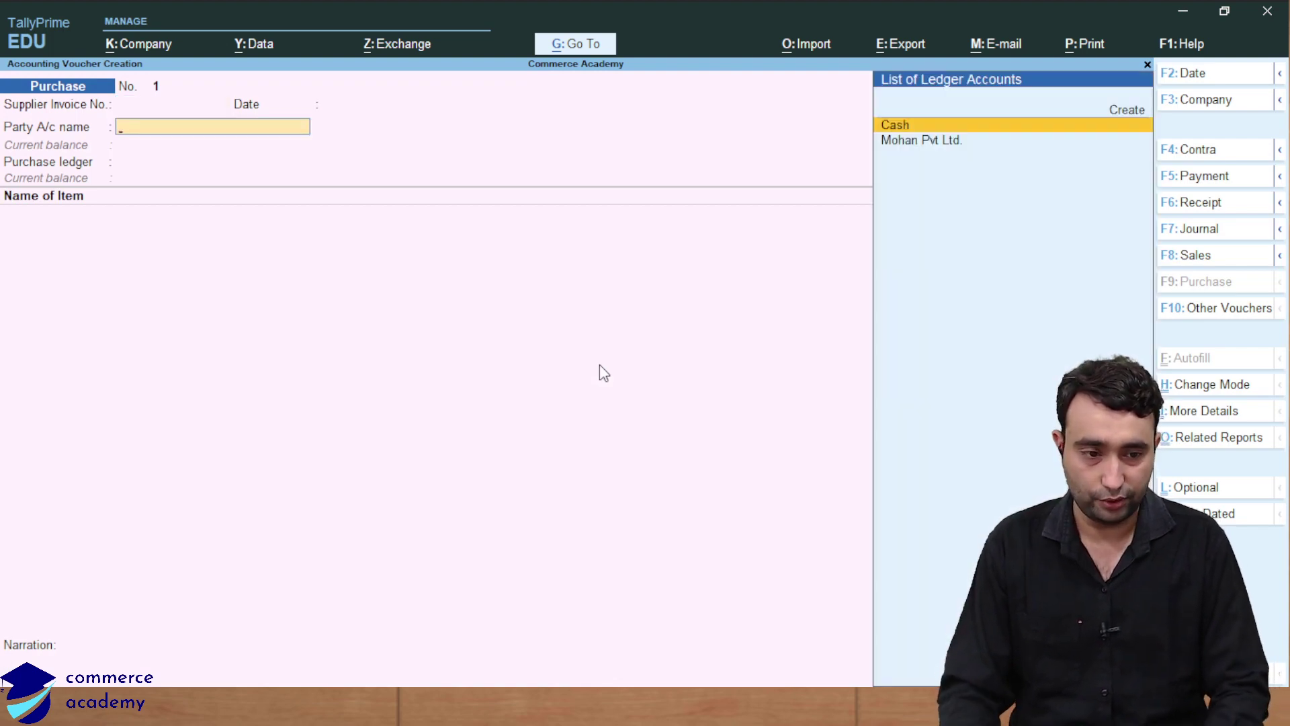
key(Down)
key(Return)
key(Return)
key(Return)
key(Return)
key(Return)
key(Return)
key(Return)
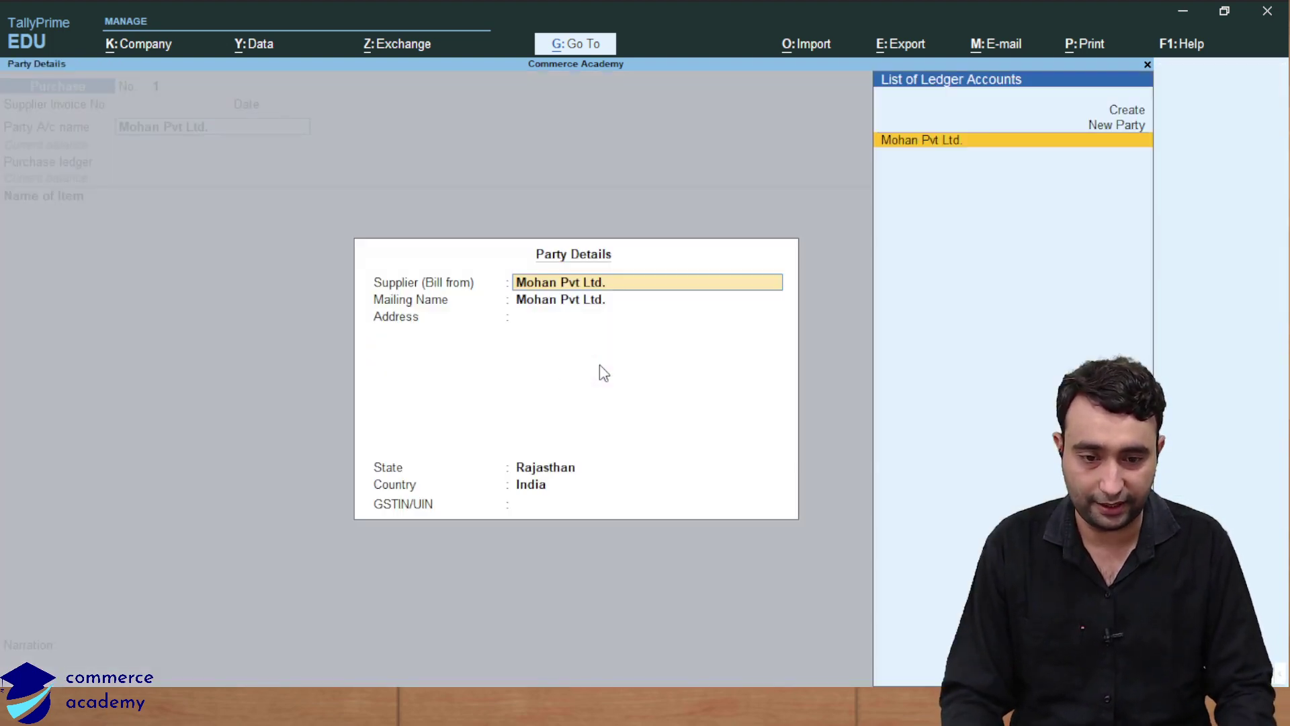
key(Return)
key(Return)
key(Return)
key(Return)
key(Return)
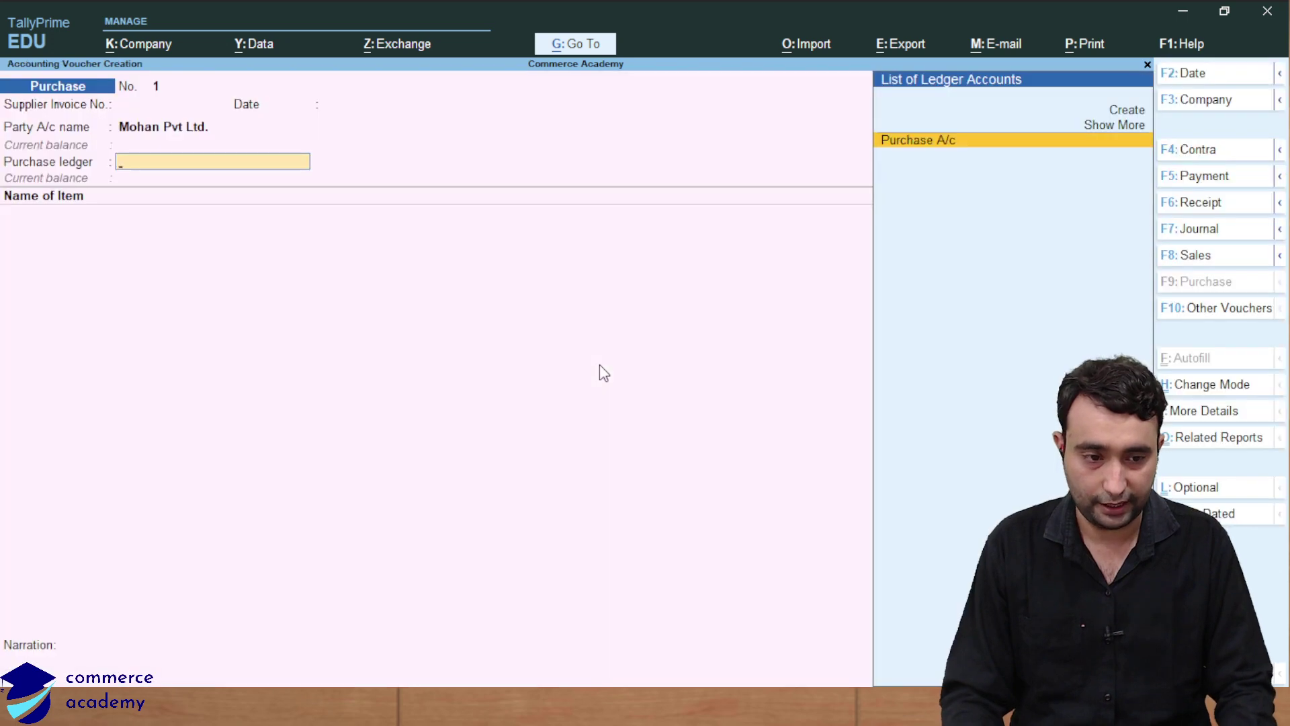
key(Return)
- Add the item AC 2 TON to the purchase voucher with a quantity of 2 Nos at a rate of 500
key(Down)
key(Return)
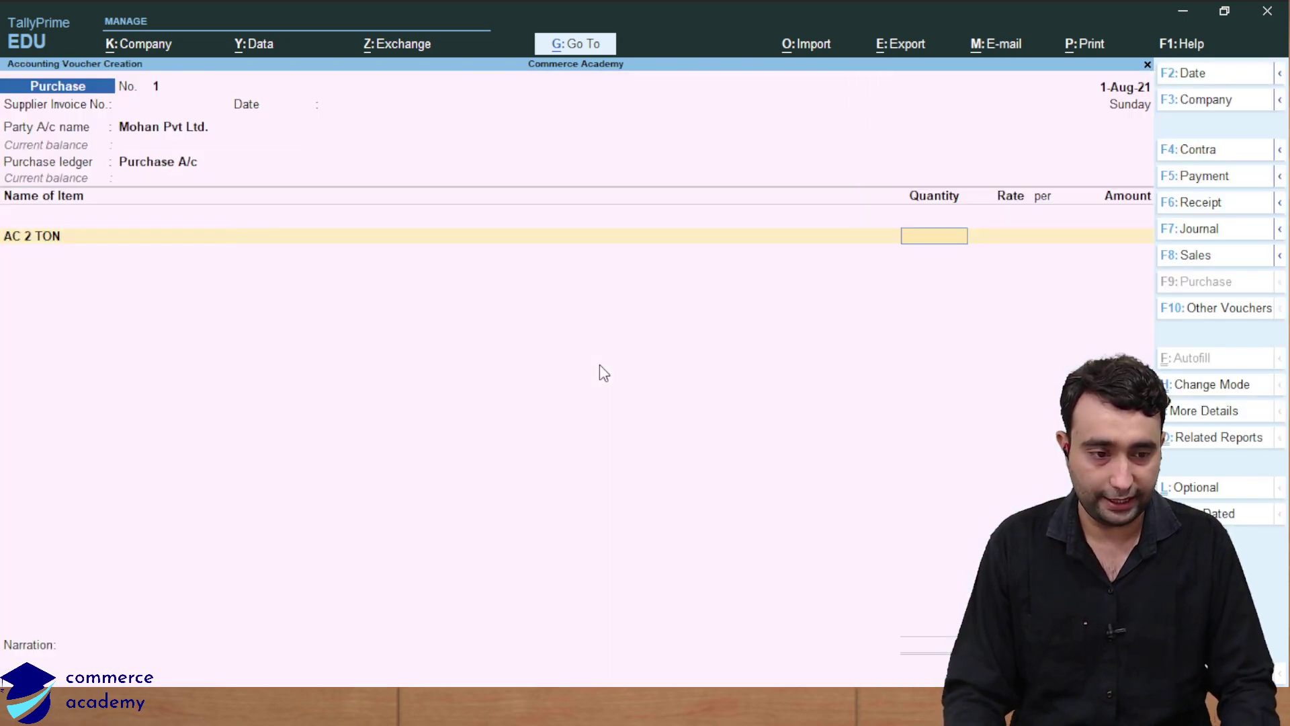
text(2)
key(Return)
text(500)
key(Return)
key(Return)
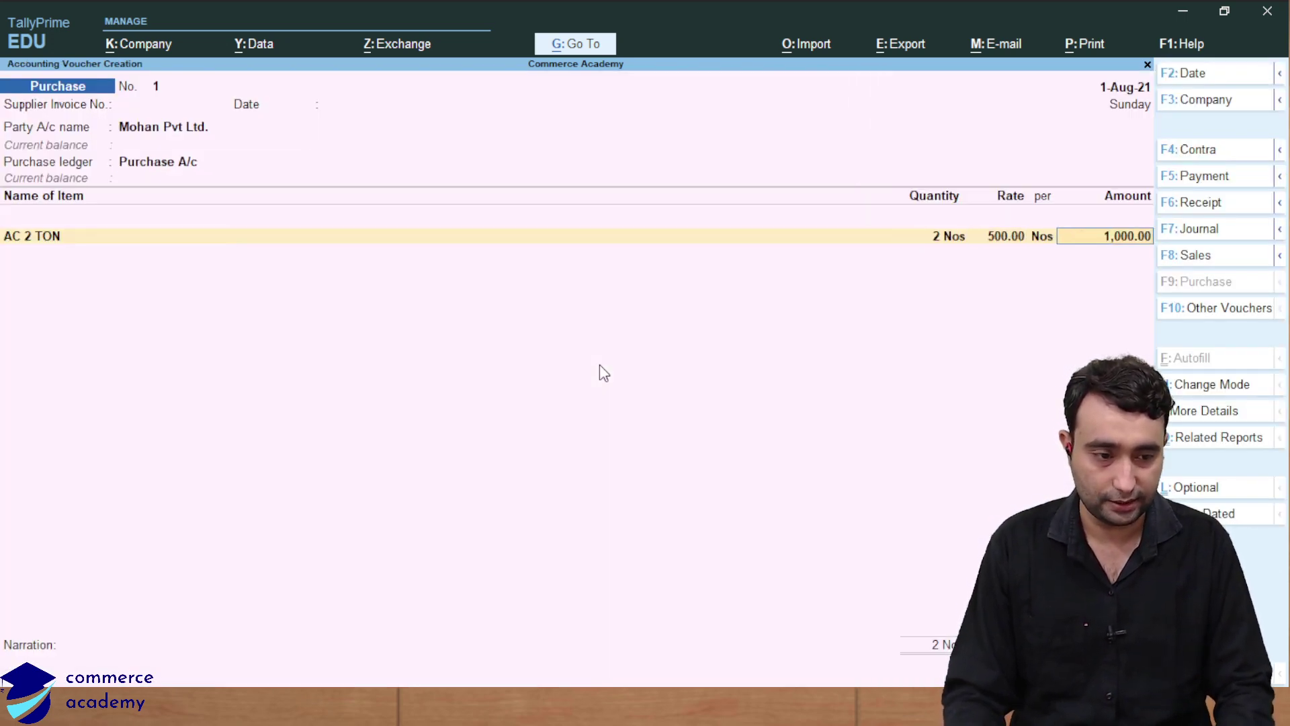
key(Return)
- Add the item LG Led 42" to the purchase voucher with a quantity of 2 Nos at a rate of 600
key(Down)
key(Down)
key(Down)
key(Return)
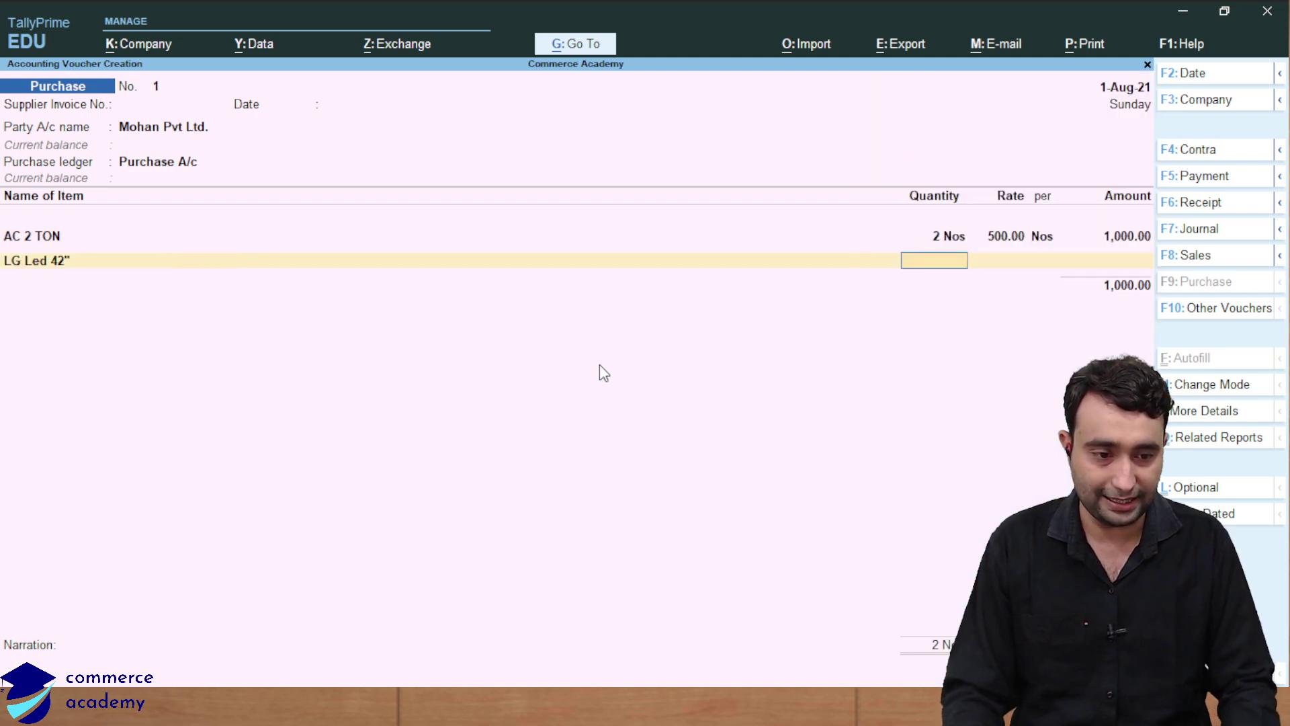
text(2)
key(Return)
text(6)
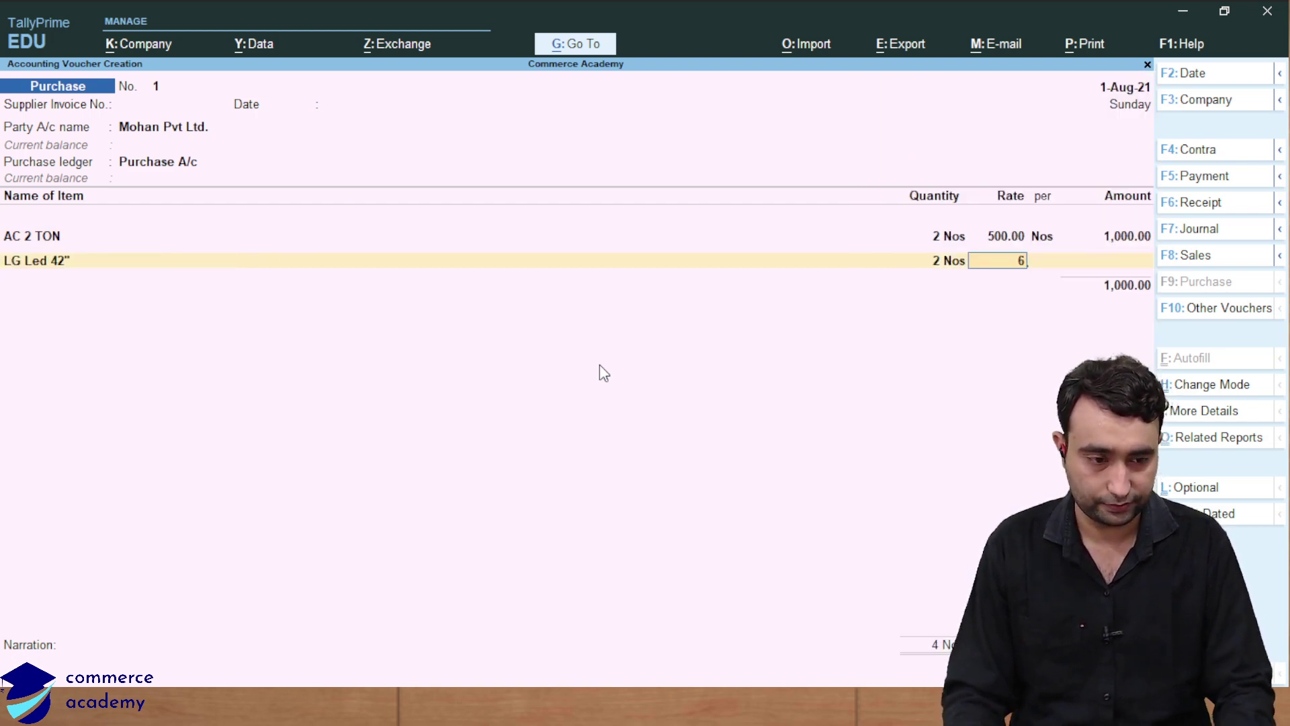
text(00)
key(Return)
key(Return)
key(Return)
- End the item list and add the CGST and SGST ledgers with their automatically calculated amounts
key(Return)
text(Cg)
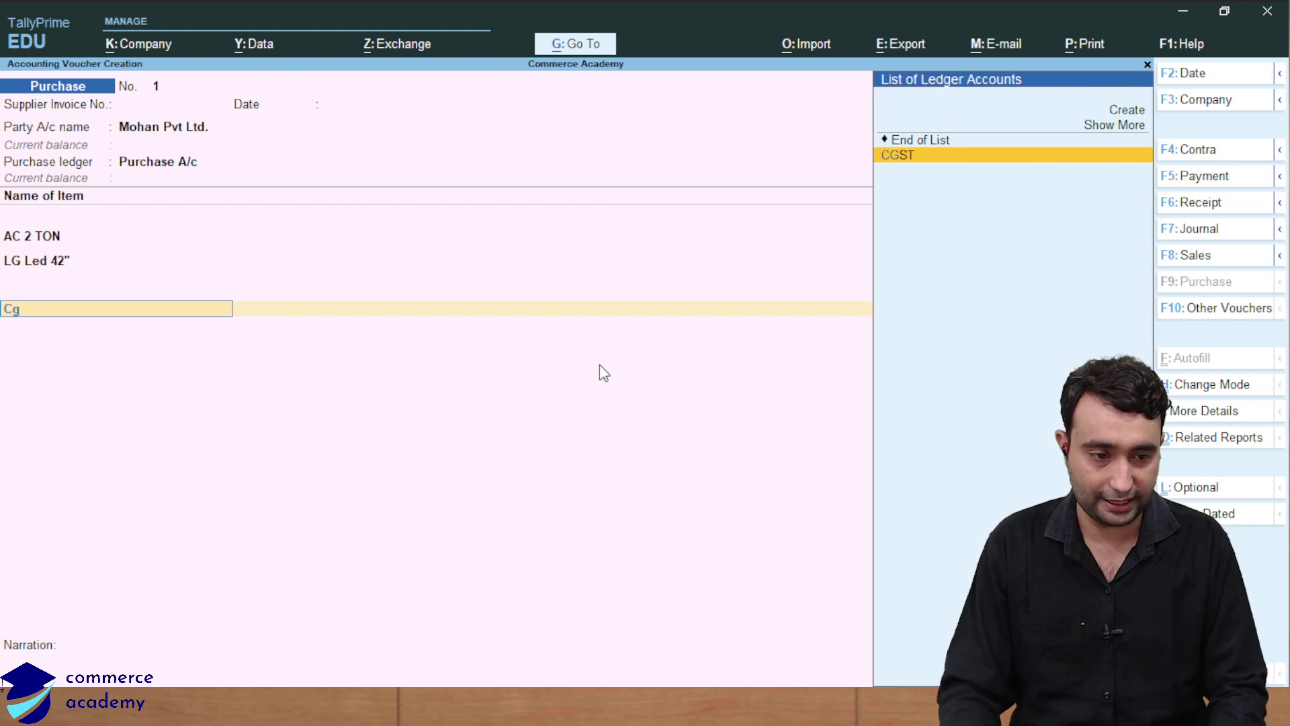
key(Return)
key(Return)
text(Sg)
key(Return)
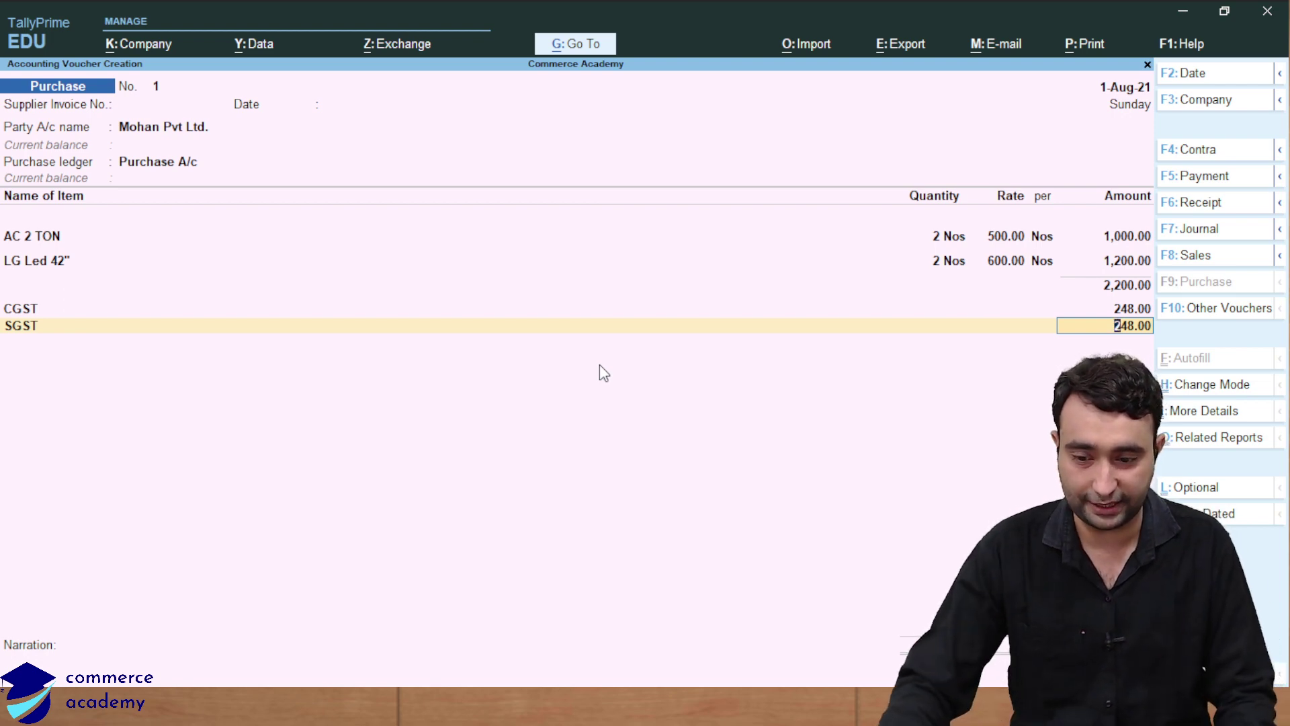
key(Return)
key(Return)
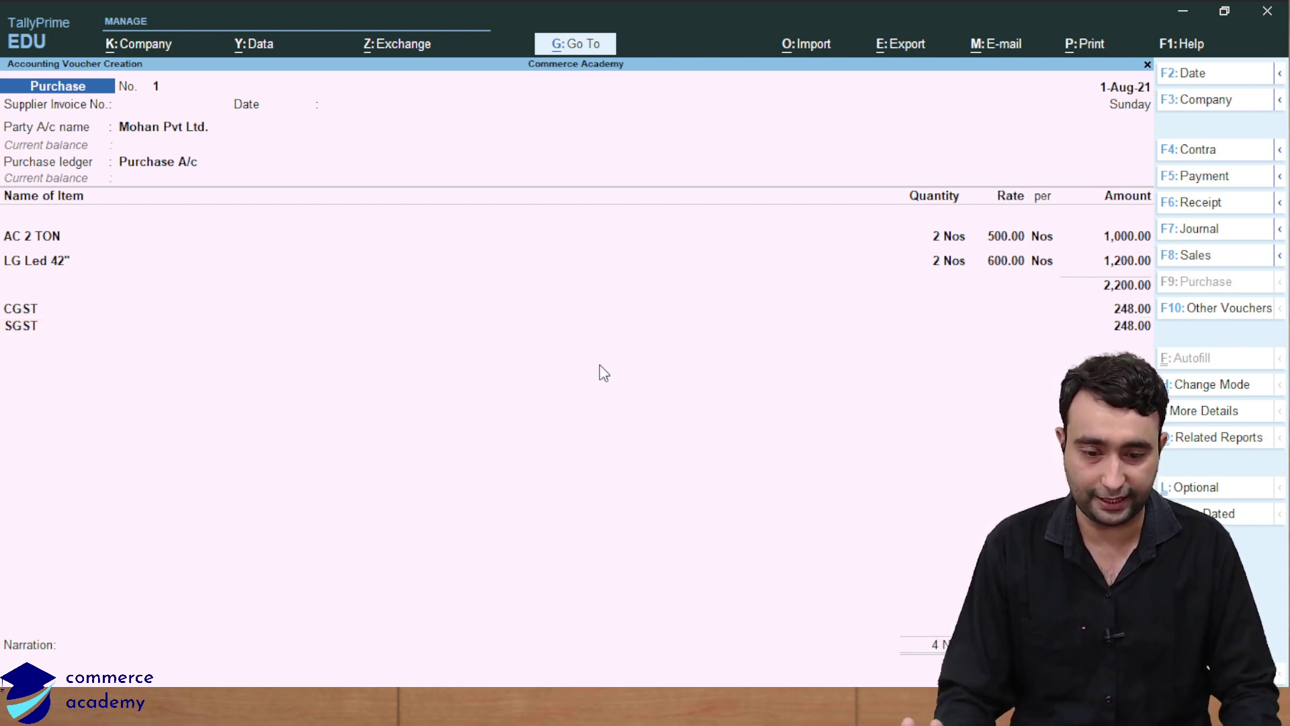
key(Escape)
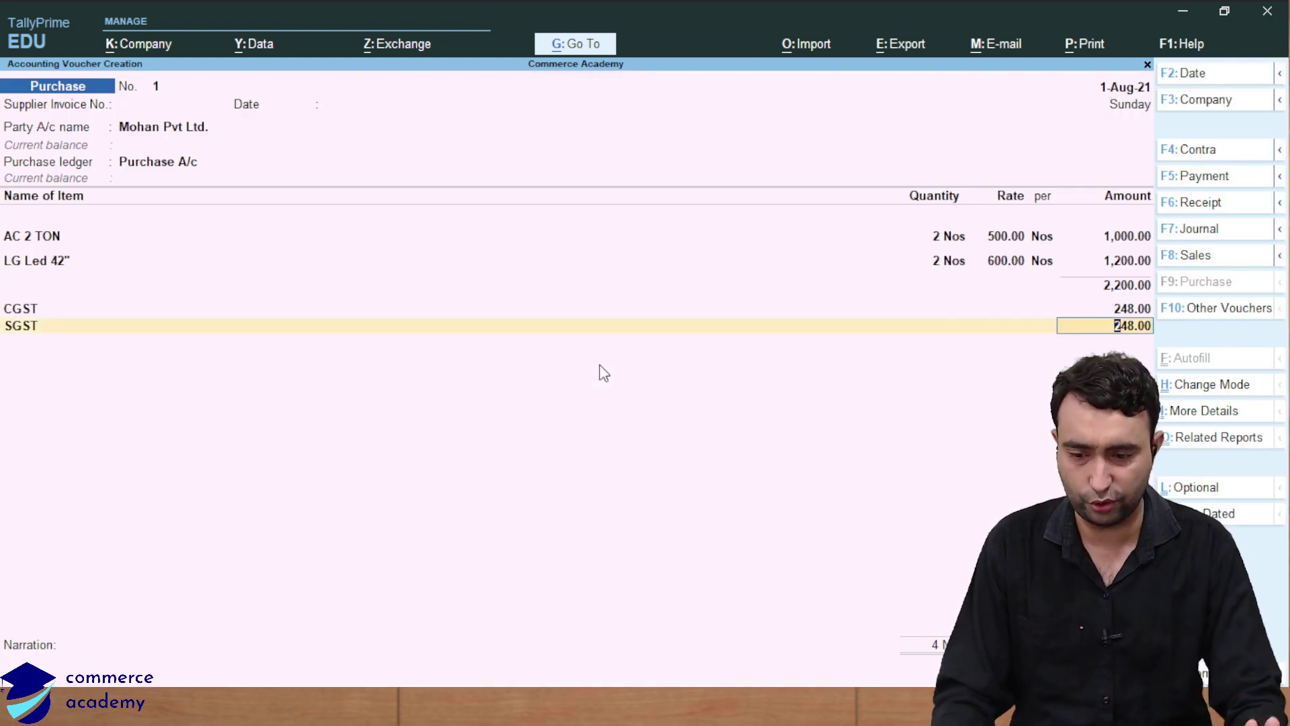
- Allocate the bill-wise details for Mohan Pvt Ltd. as a New Ref, leave the narration empty and save the purchase voucher
key(Return)
key(Return)
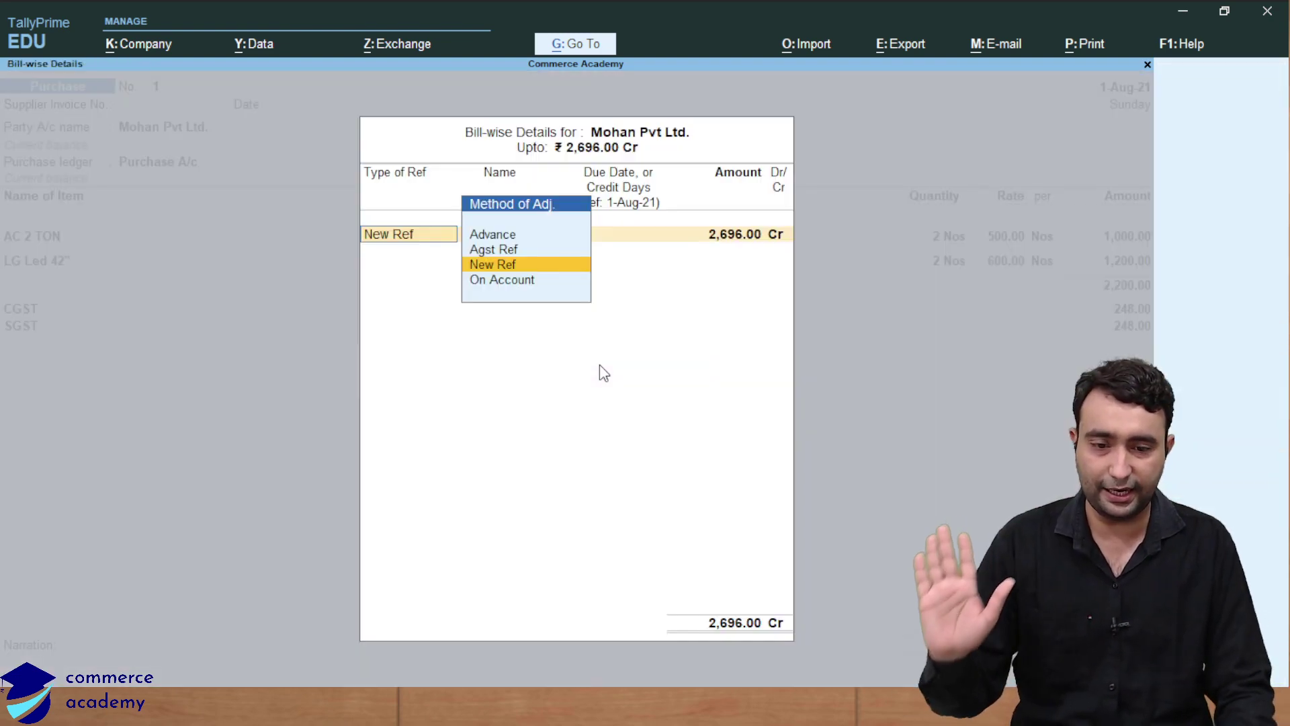
key(Return)
key(Return)
key(Return)
key(Return)
key(Return)
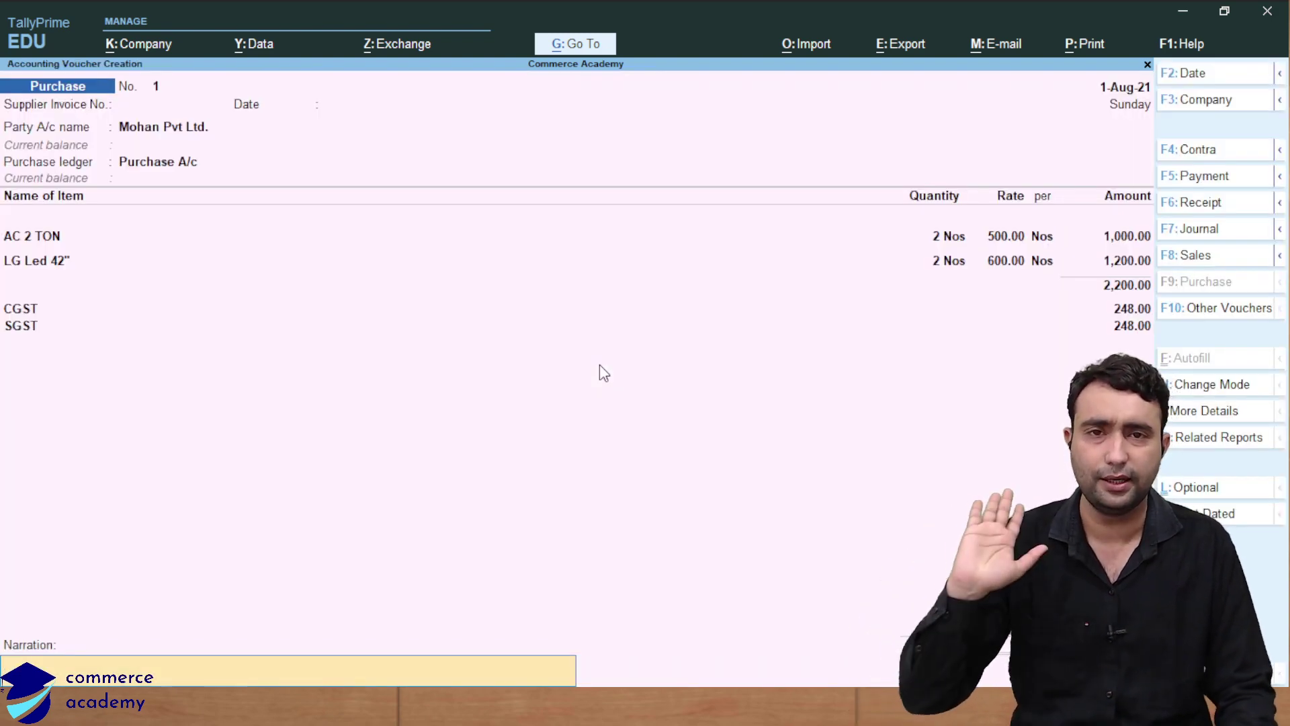
key(Return)
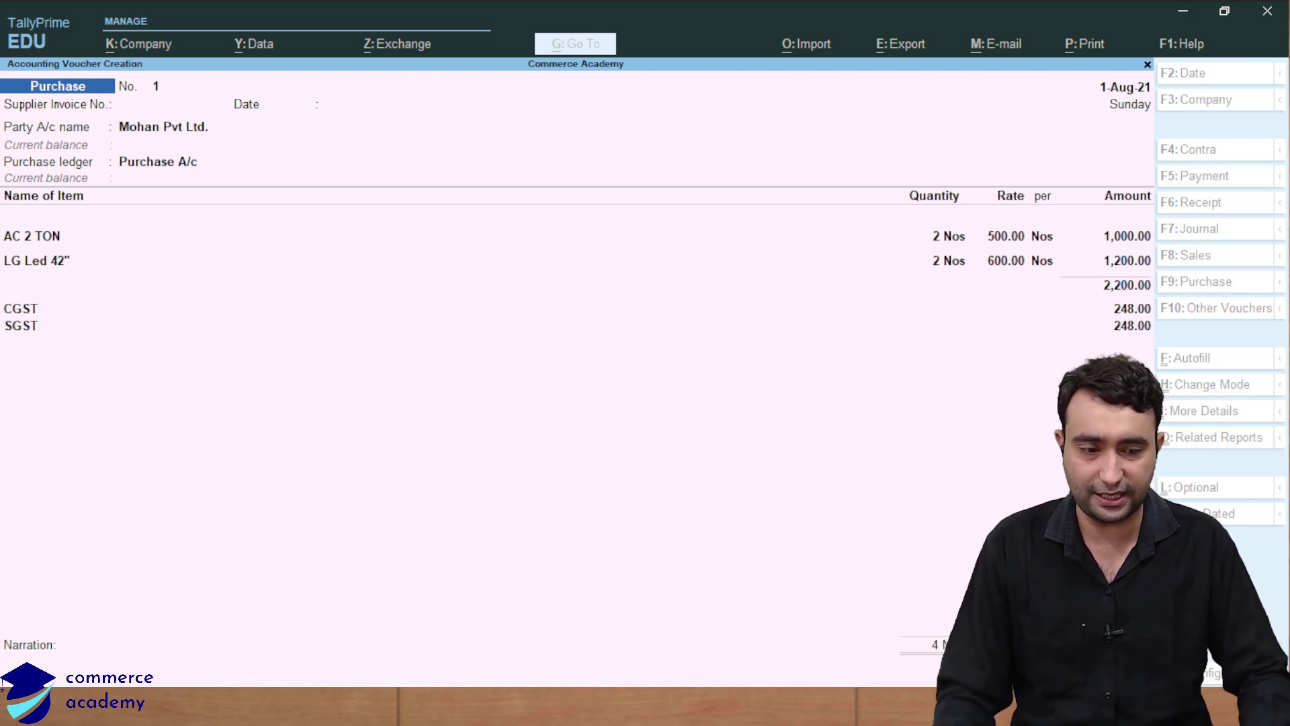
key(Return)
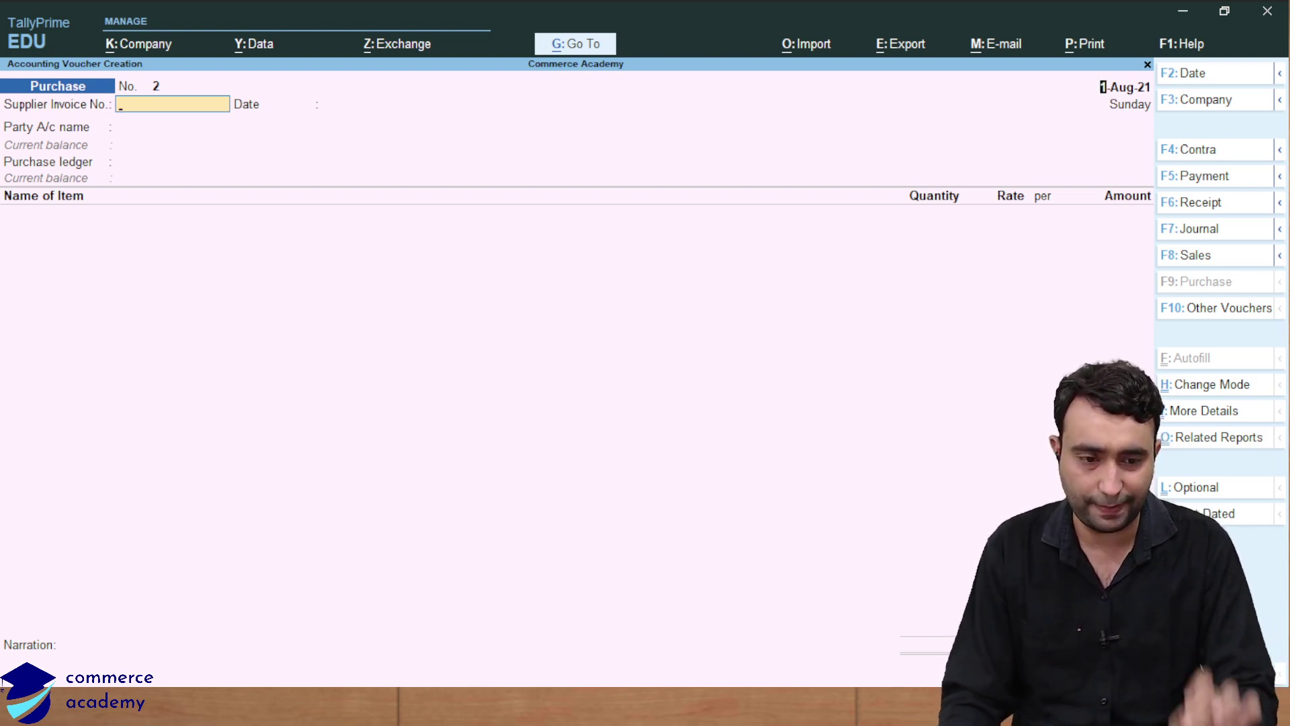
- Reopen the saved purchase voucher to review its items and tax amounts, and return to the Gateway of Tally
key(Page_Up)
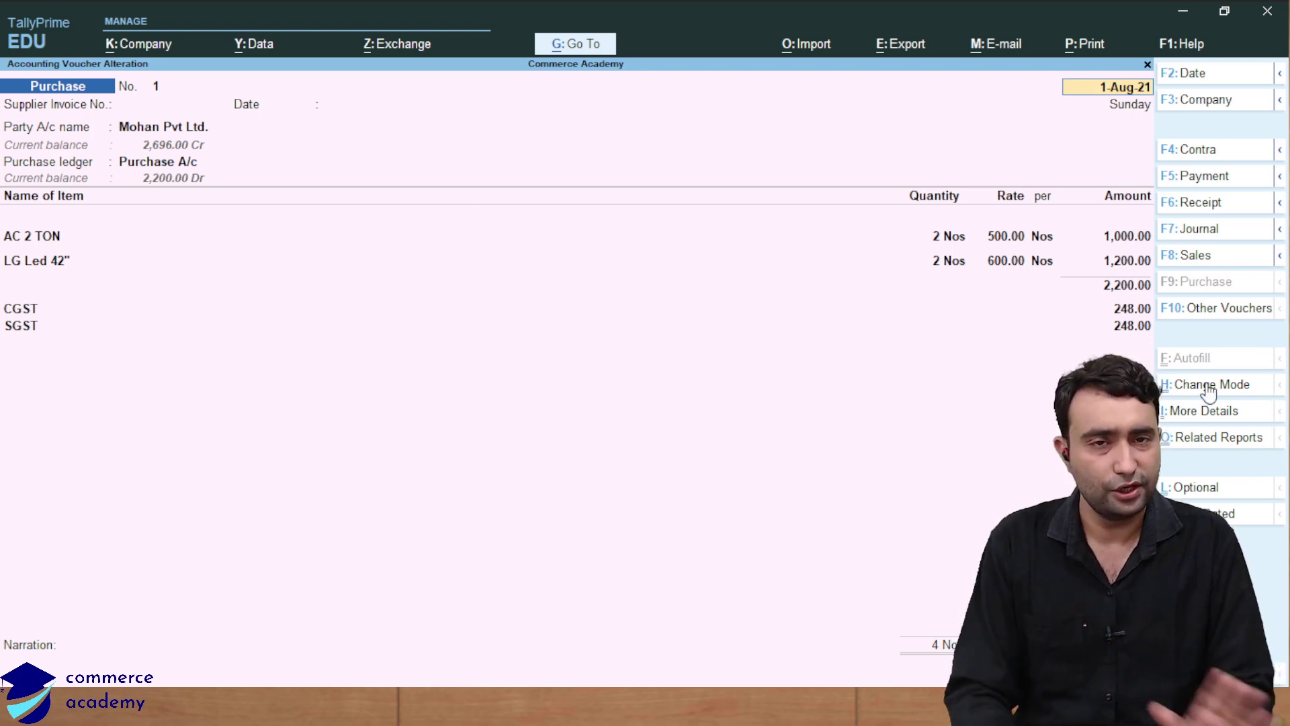
key(Page_Down)
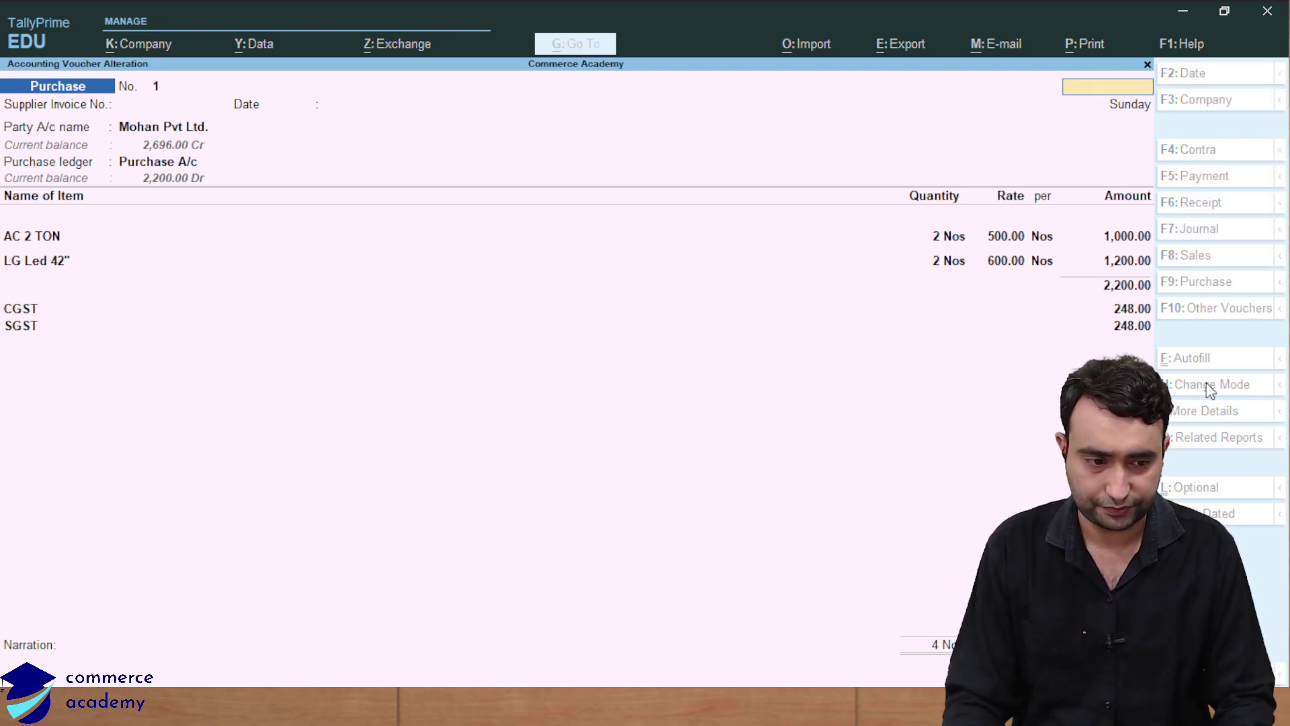
key(Escape)
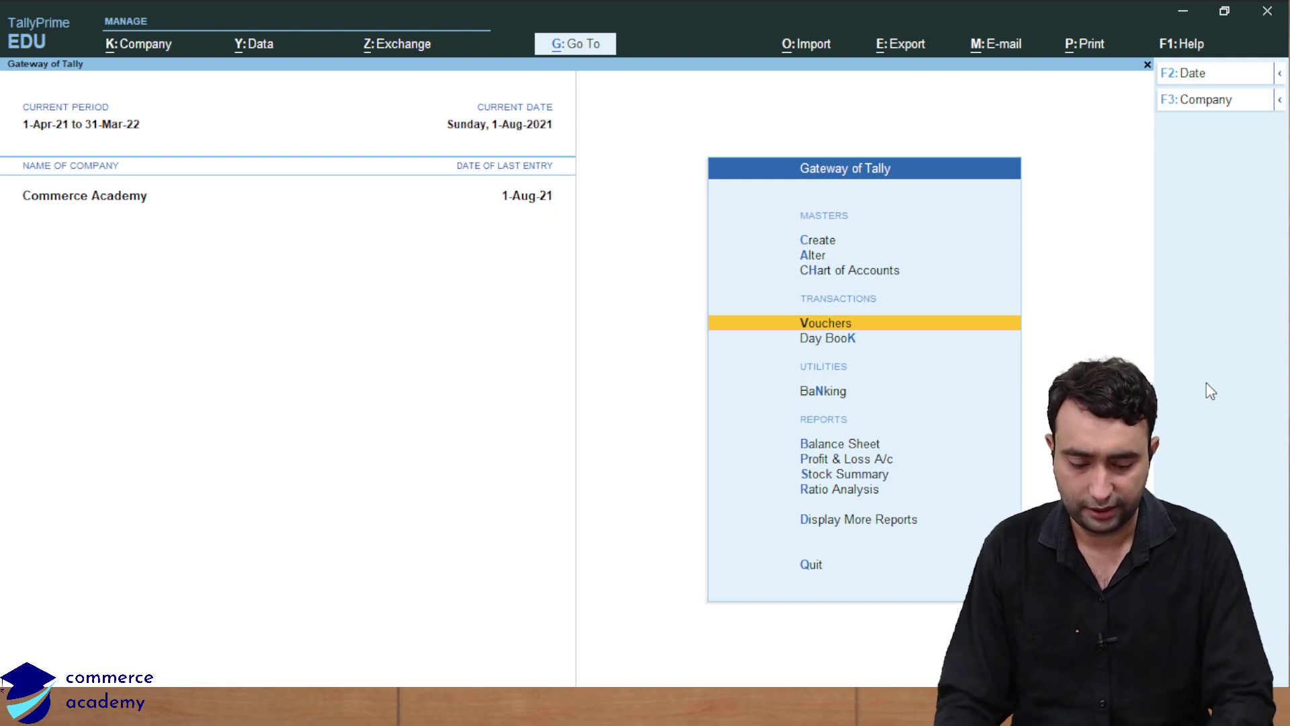
- Check the Goods and Services Tax setting in the company features and return to the Gateway of Tally
key(F11)
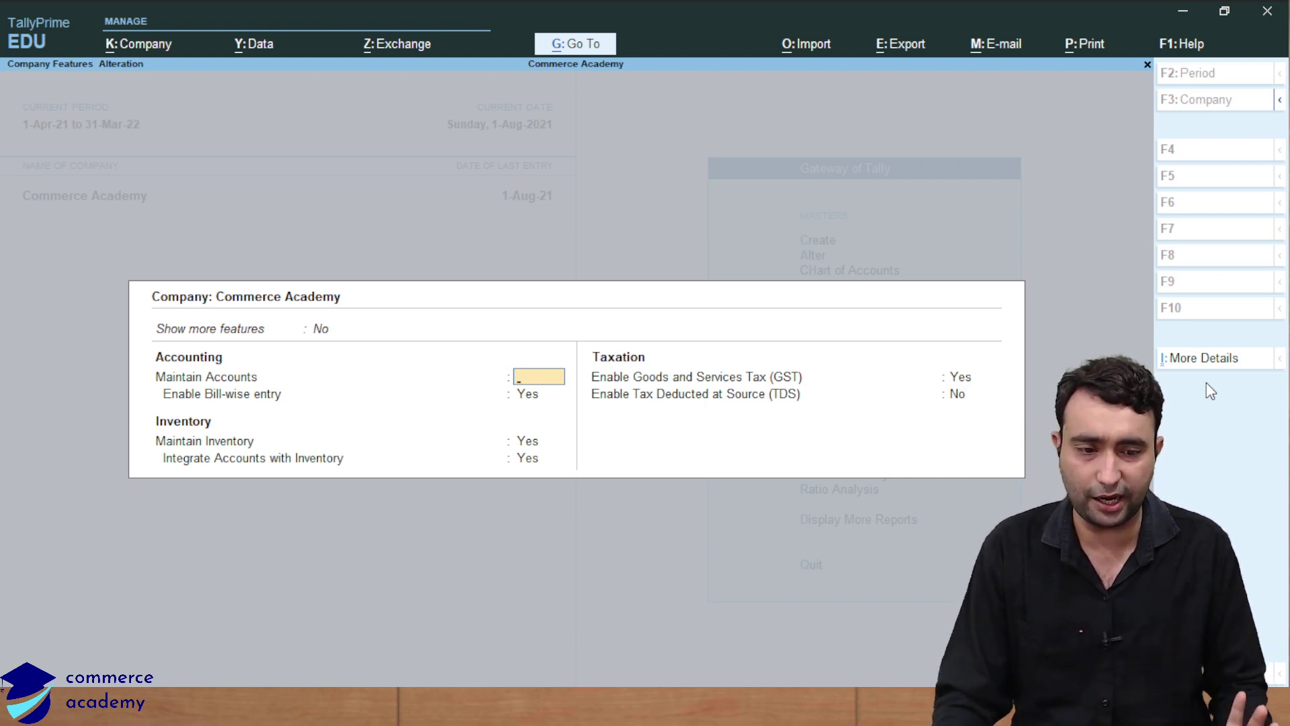
key(Escape)
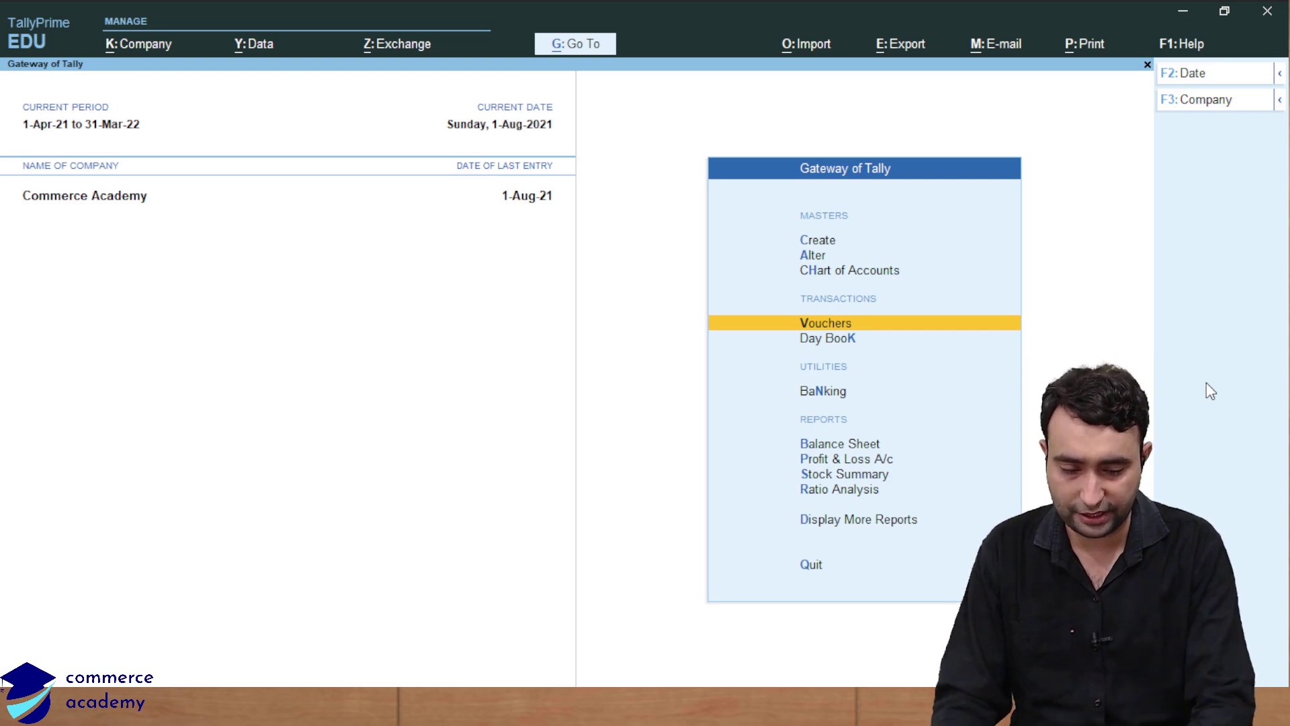
key(F11)
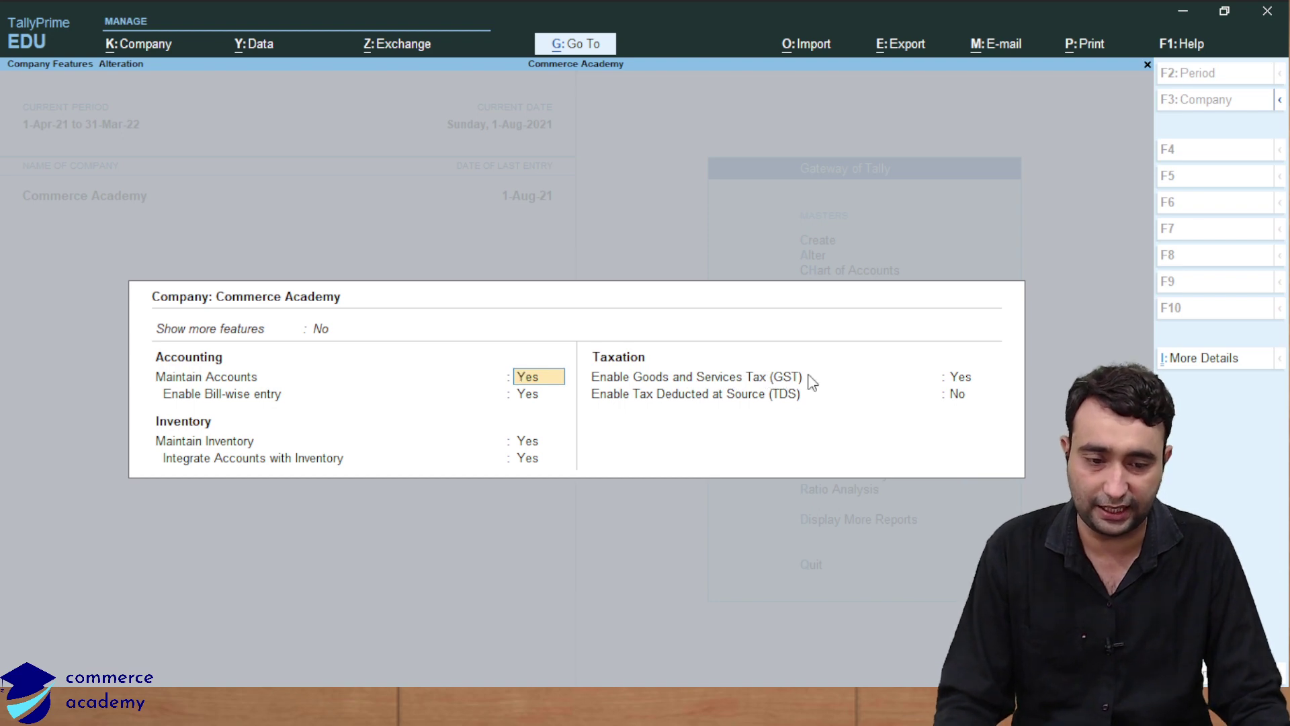
key(Return)
key(Return)
key(Return)
key(Return)
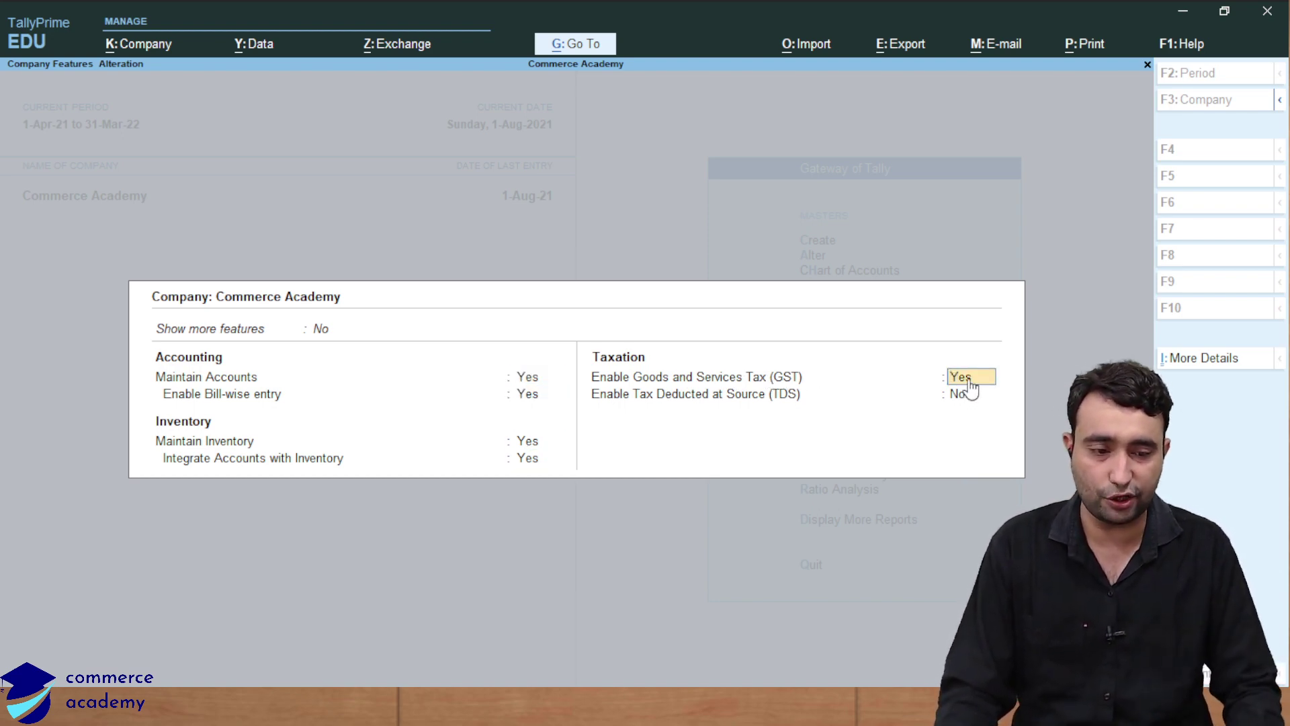
key(Return)
key(Escape)
key(y)
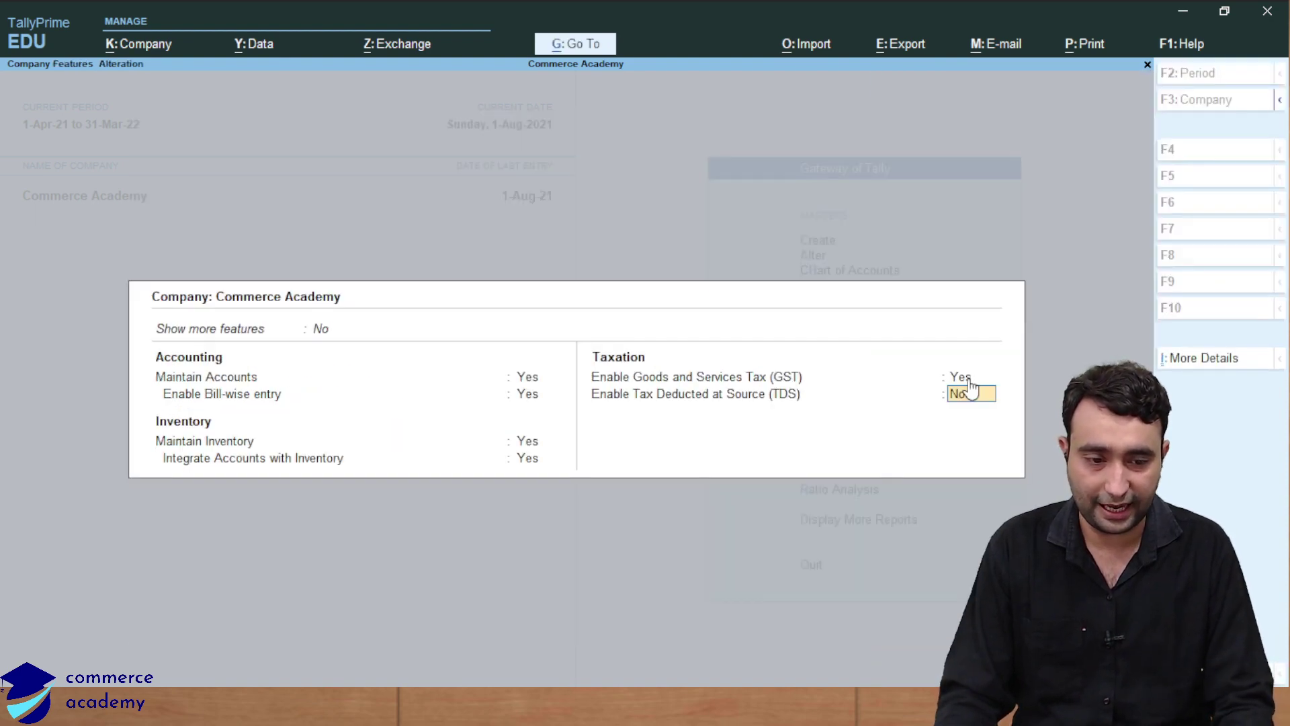
key(ctrl+a)
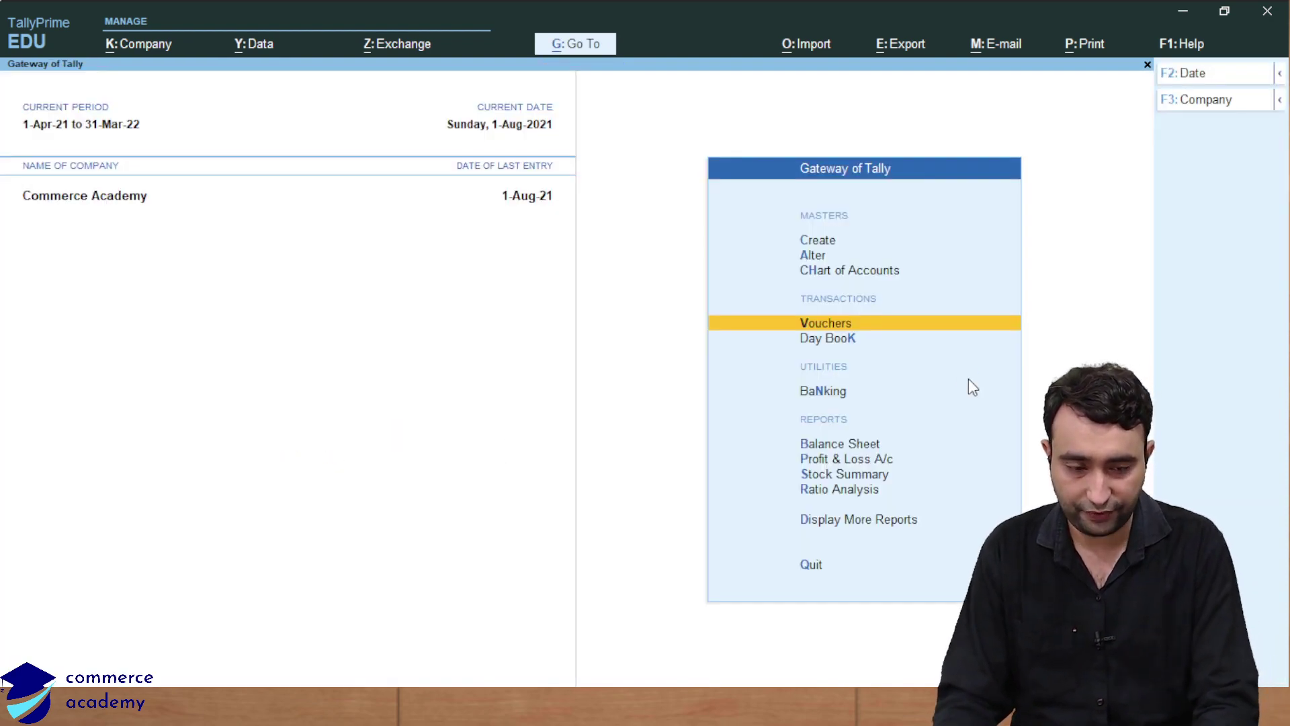
- Open the company's GST details and set the GST applicable from date to 1-Oct-21
key(F11)
key(Return)
key(Return)
key(Return)
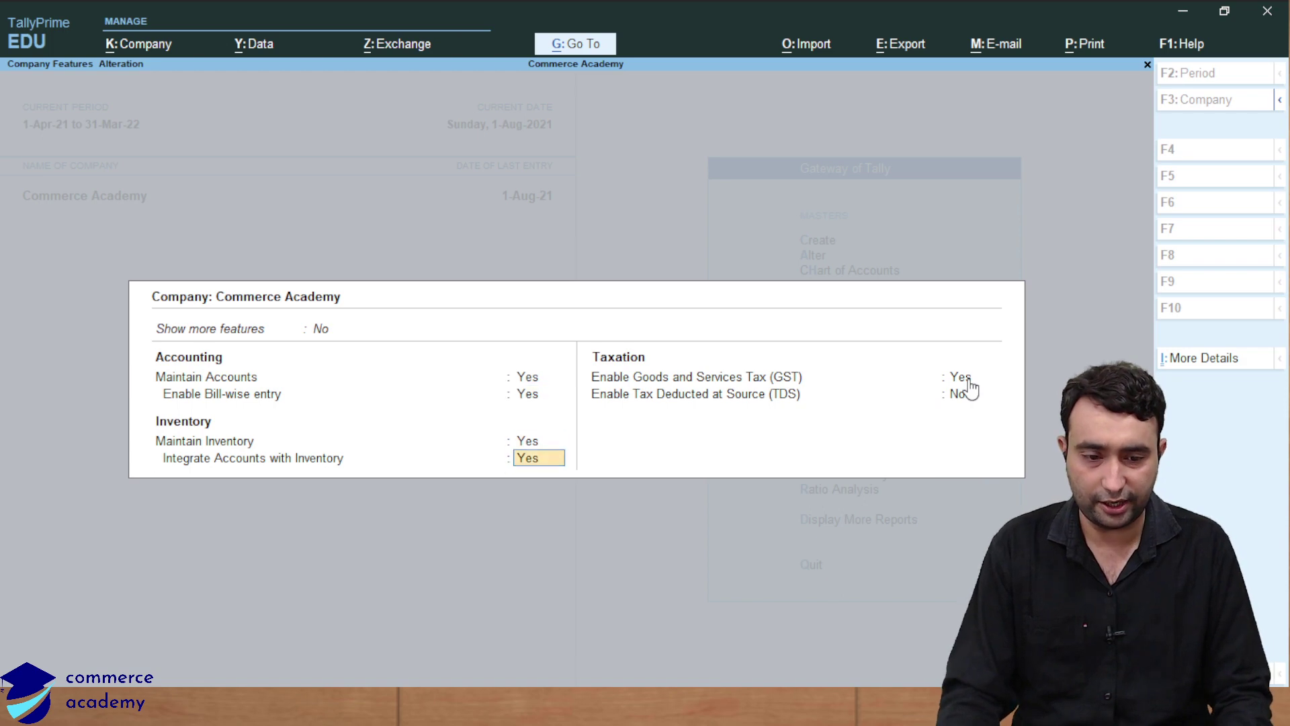
key(Return)
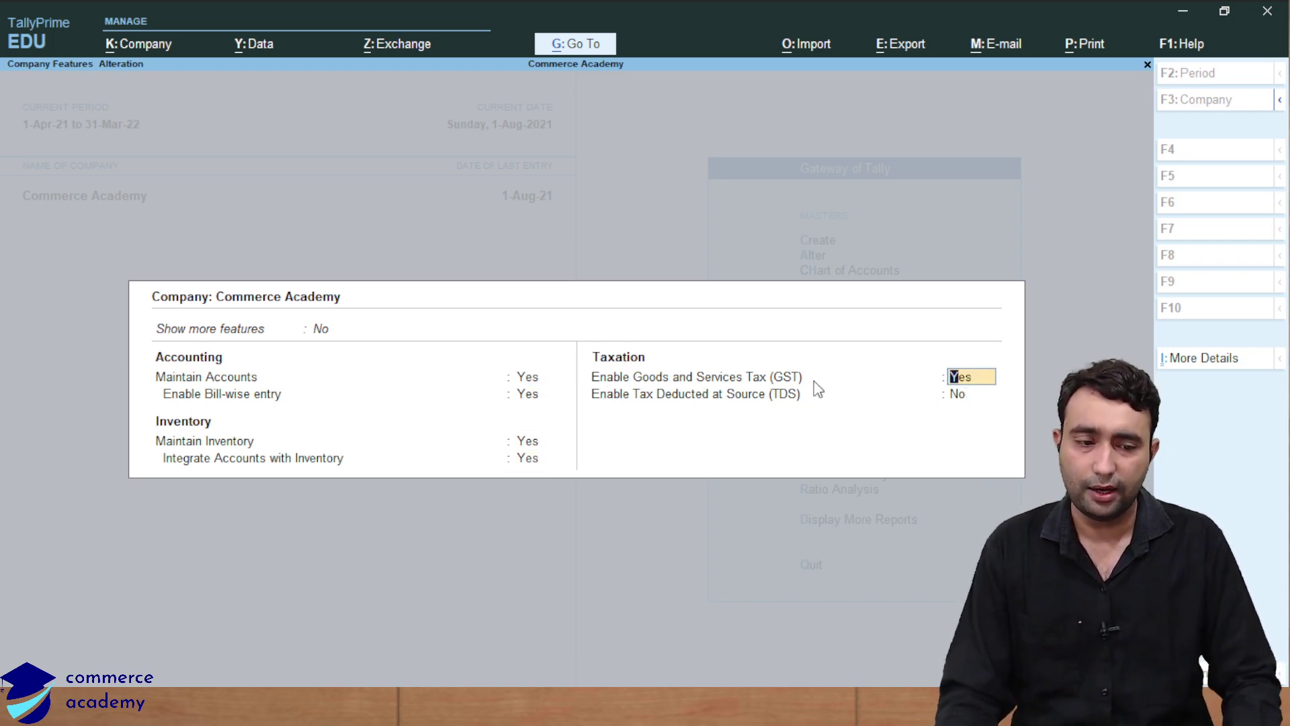
key(Return)
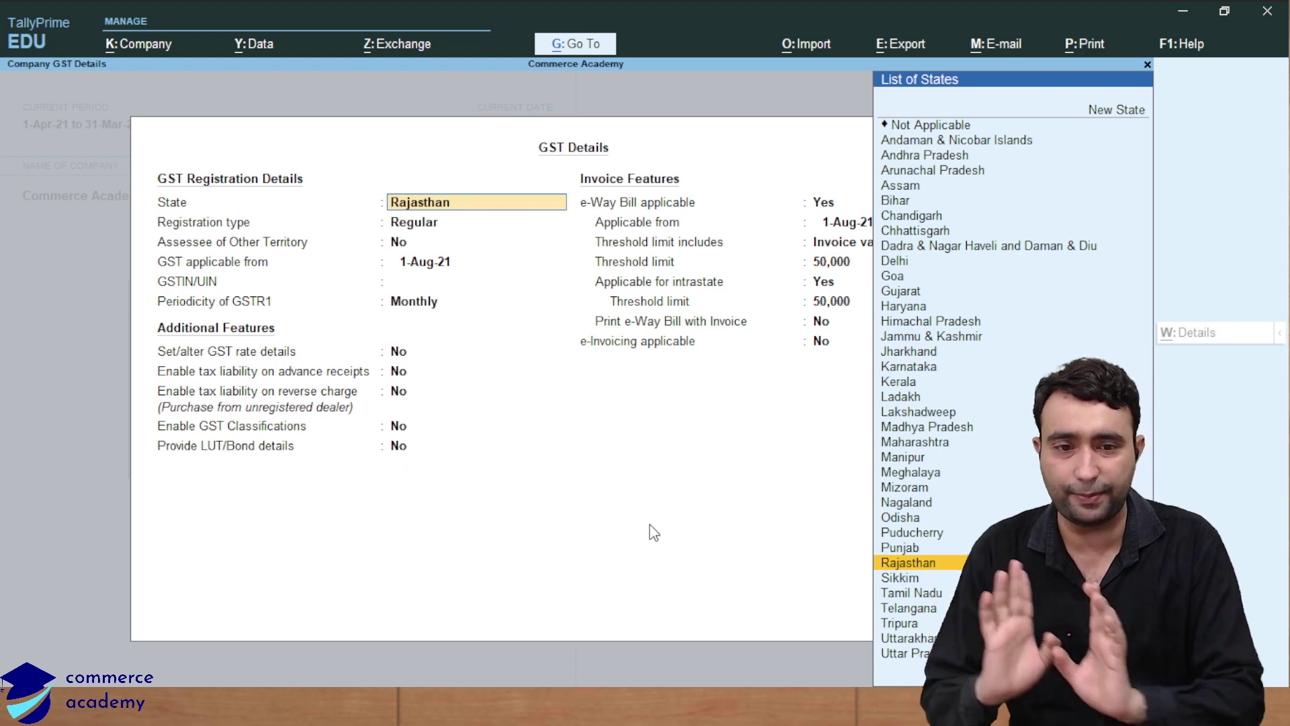
key(Return)
key(Return)
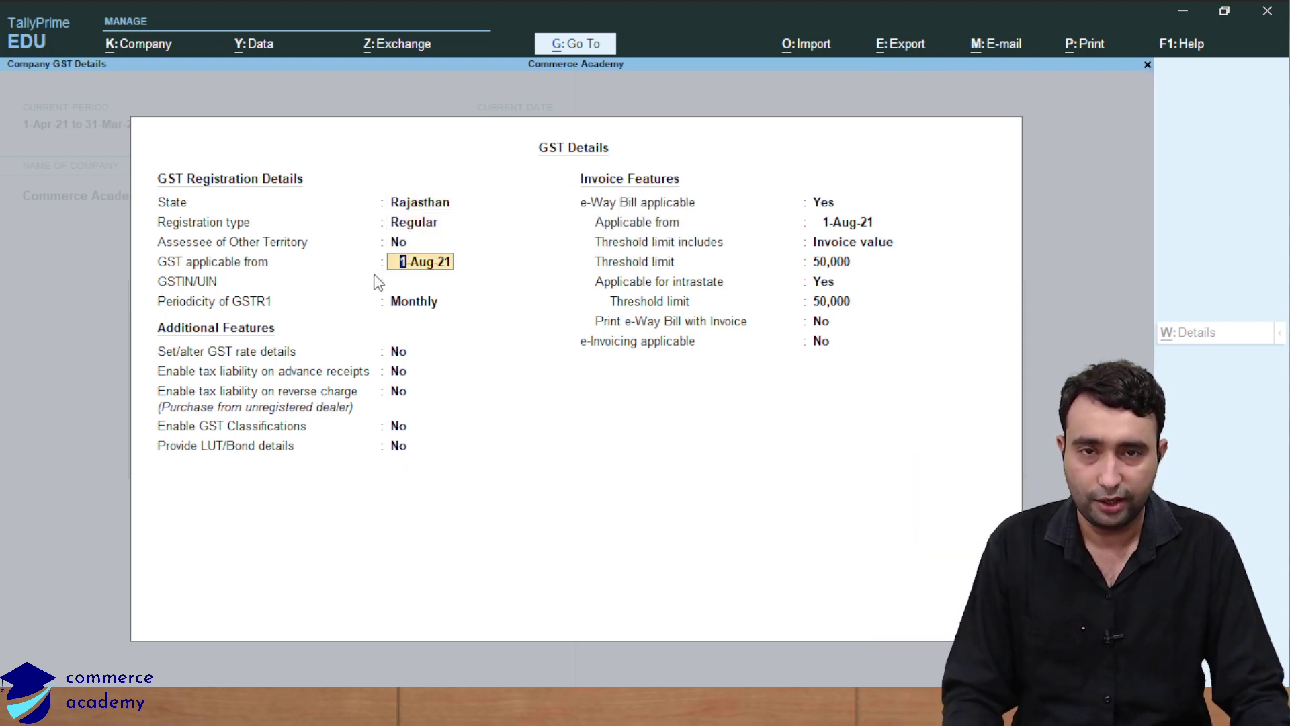
text(1-10)
key(Return)
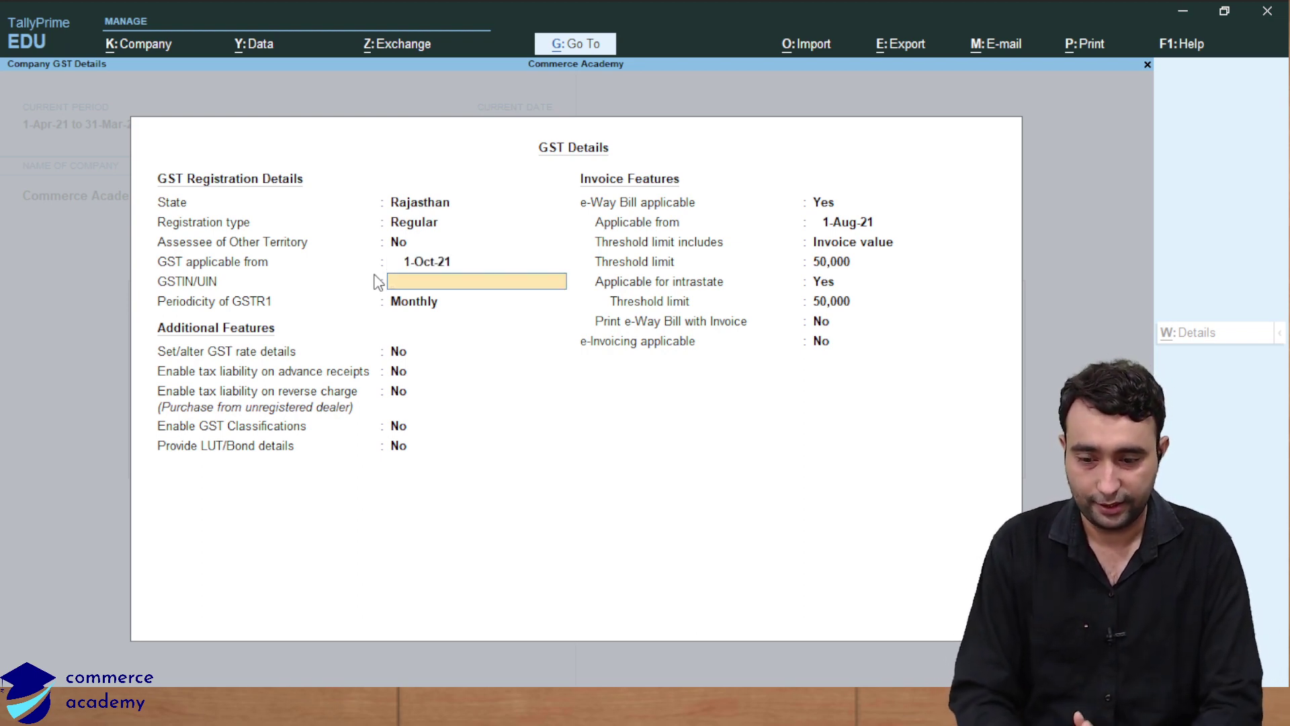
- Set the e-Way Bill applicable from date to 1-Oct-21 and save the GST details and company features
key(Return)
key(Return)
key(Return)
key(Return)
key(Return)
key(Return)
key(Return)
key(Return)
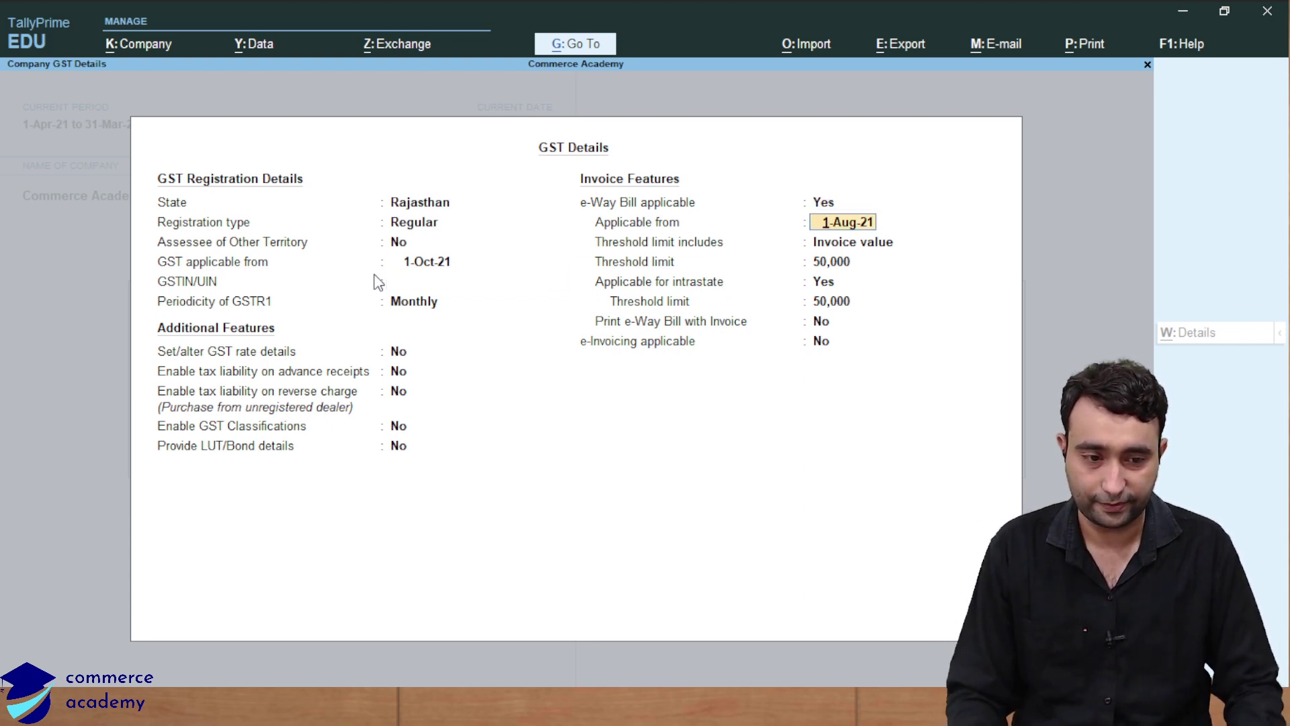
text(1-10)
key(Return)
key(Return)
key(Return)
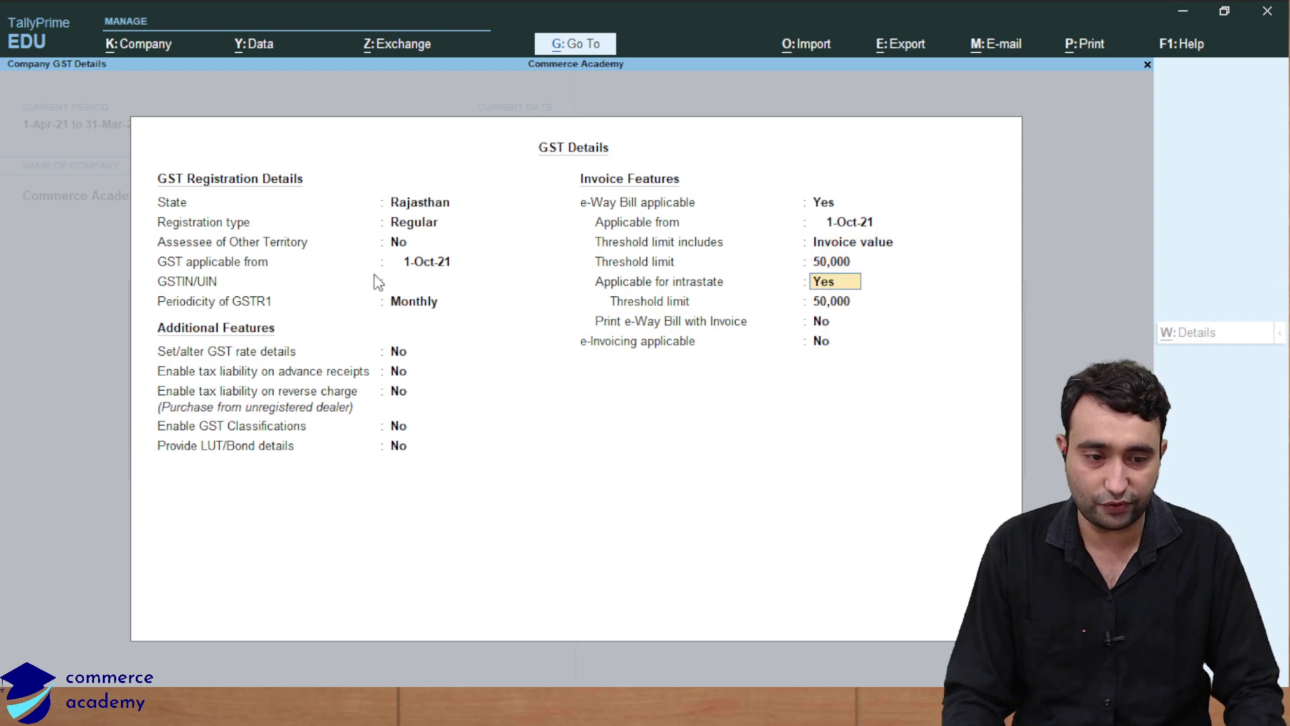
key(Return)
key(Return)
key(Return)
key(Return)
key(Return)
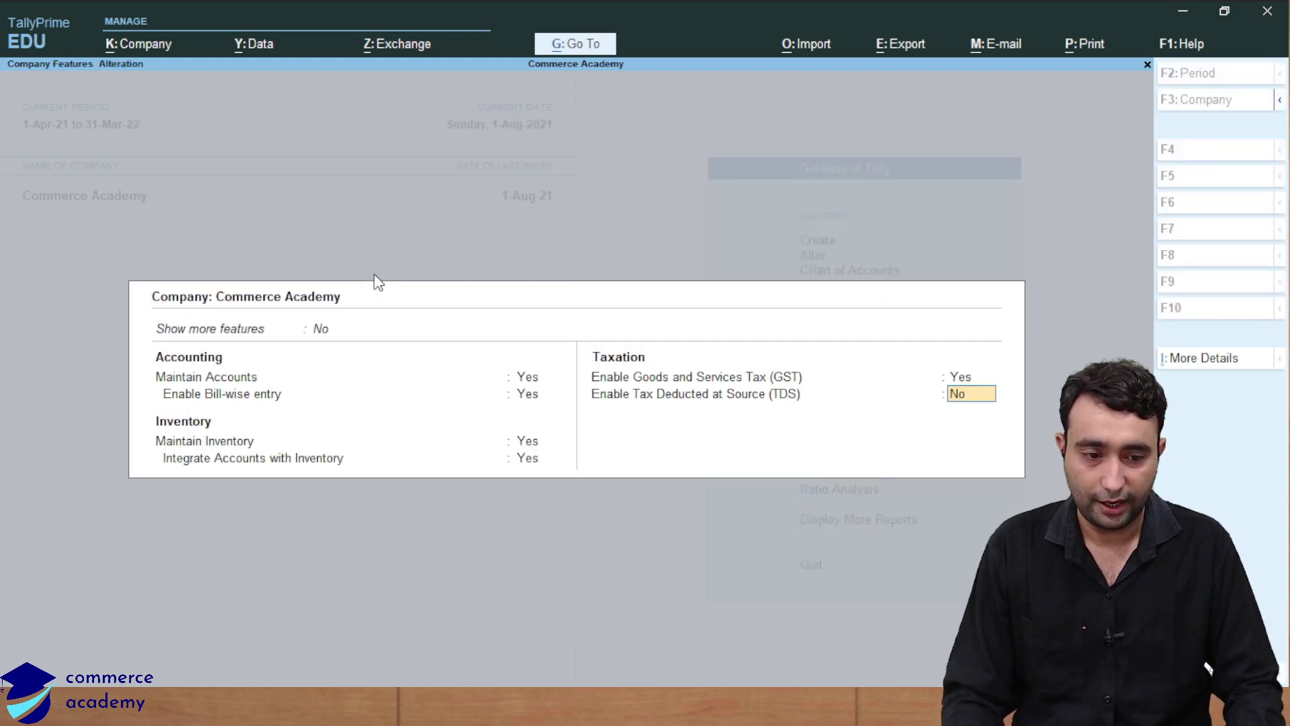
key(Return)
key(Return)
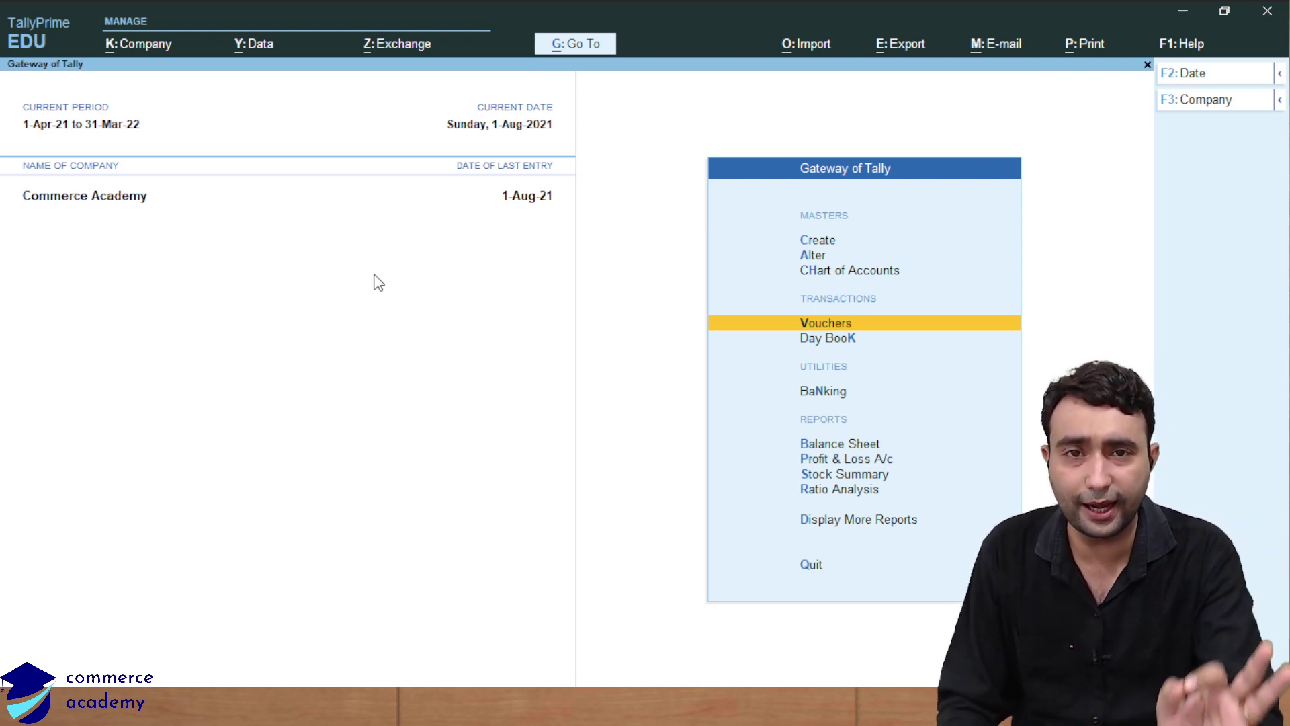
- Start a purchase voucher for Mohan Pvt Ltd. with empty invoice and receipt details and Purchase A/c as the purchase ledger
key(Return)
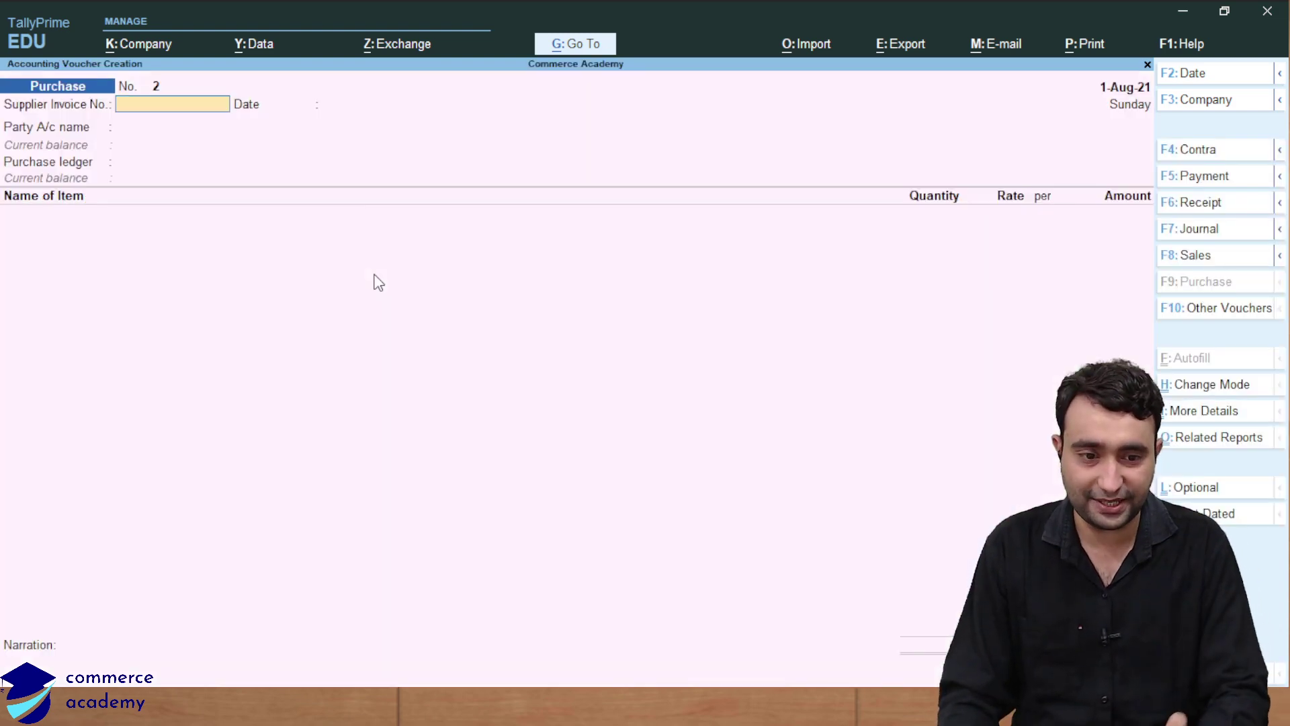
key(Return)
key(Return)
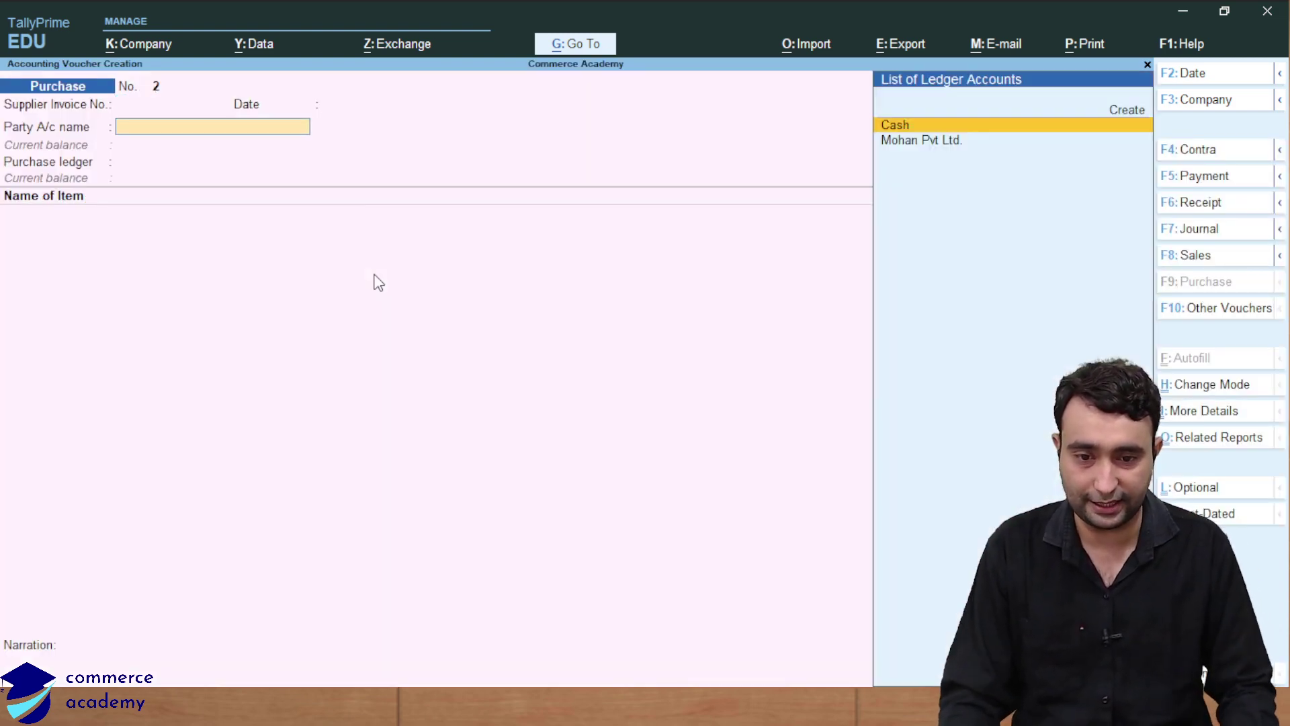
key(Down)
key(Return)
key(Return)
key(Return)
key(Return)
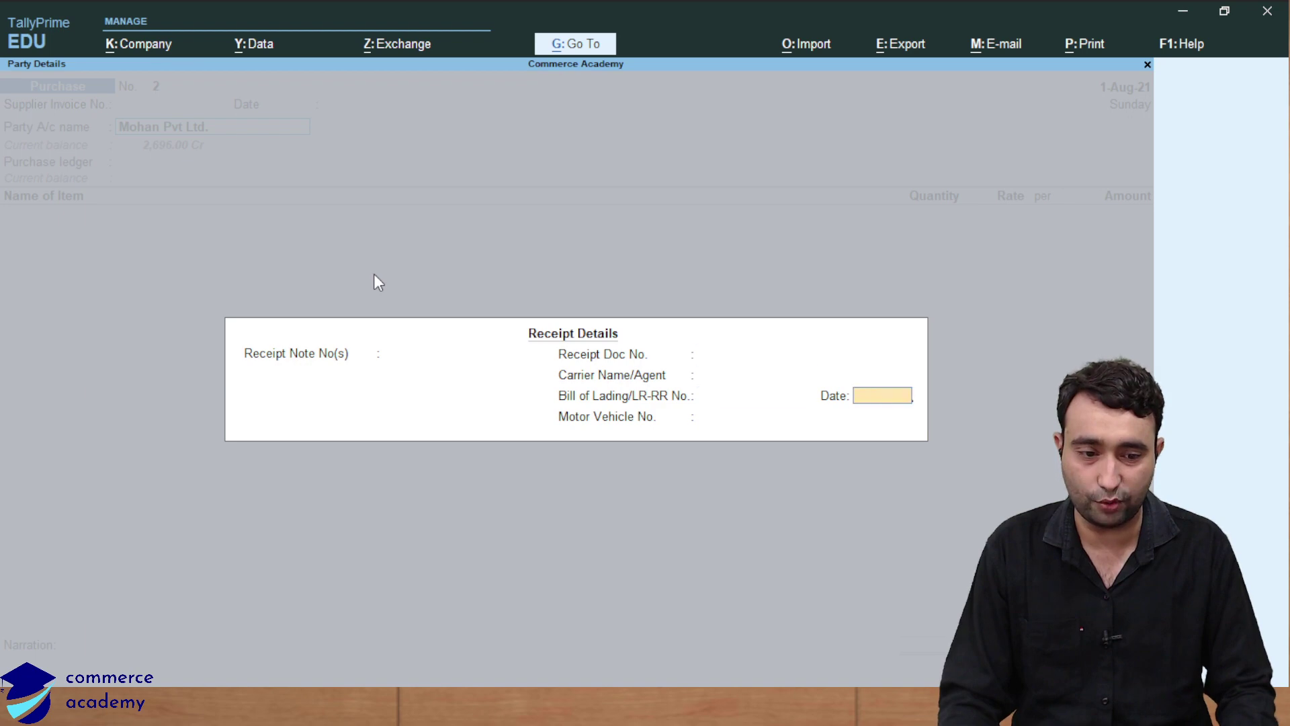
key(Return)
key(Return)
key(Return)
key(Return)
key(Return)
key(Return)
key(Return)
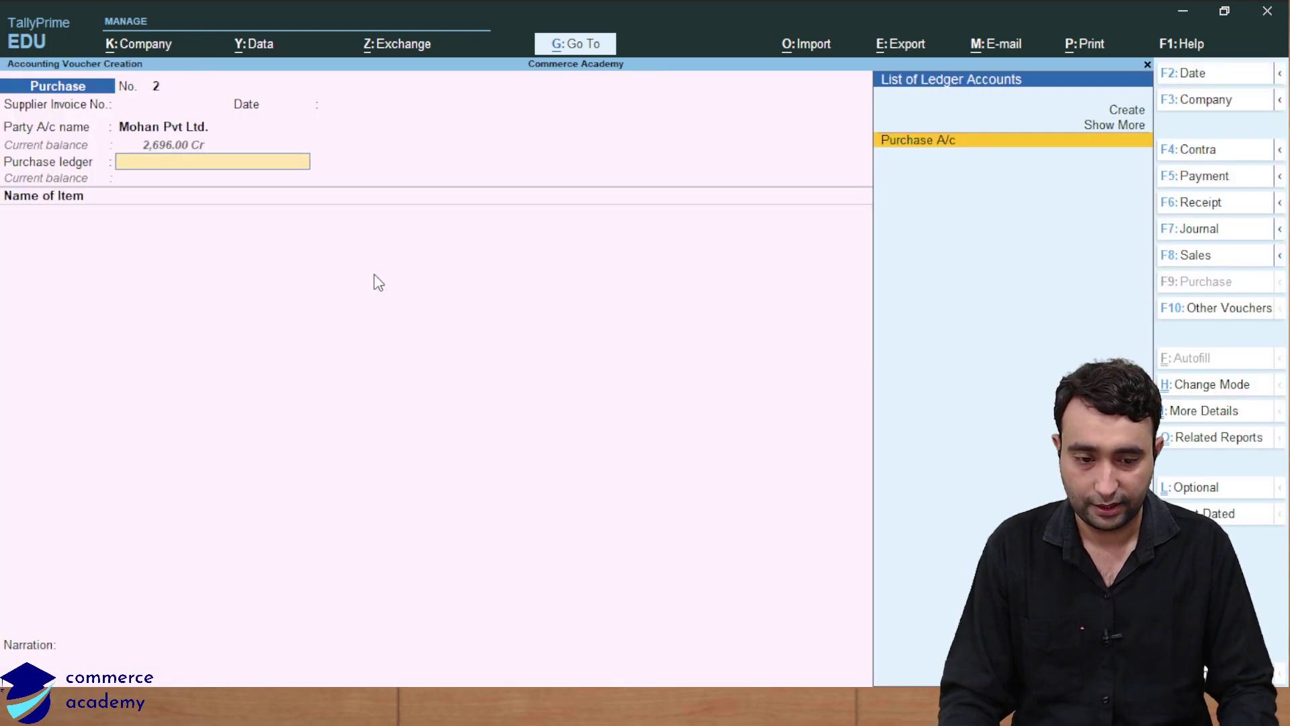
key(Return)
- Add the item AC 2 TON to the purchase voucher with a quantity of 1 Nos at a rate of 500
key(Down)
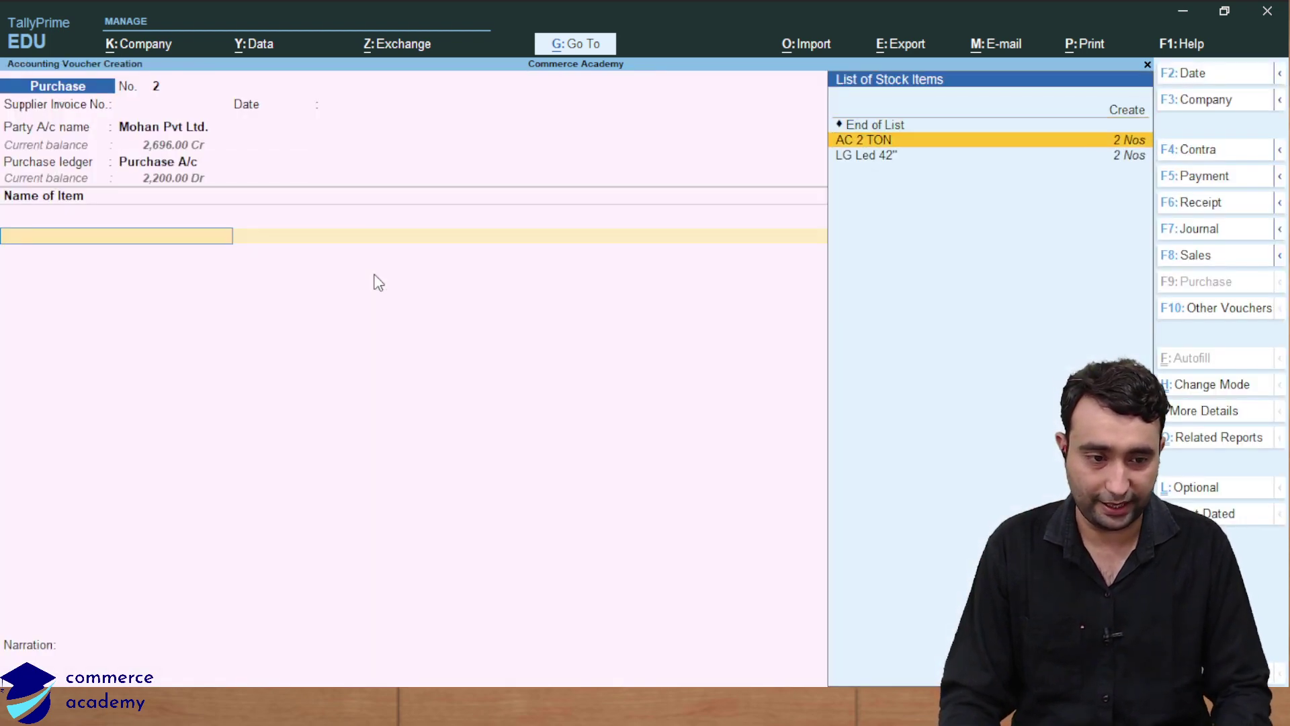
key(Return)
text(1)
key(Return)
key(Return)
key(Return)
key(Return)
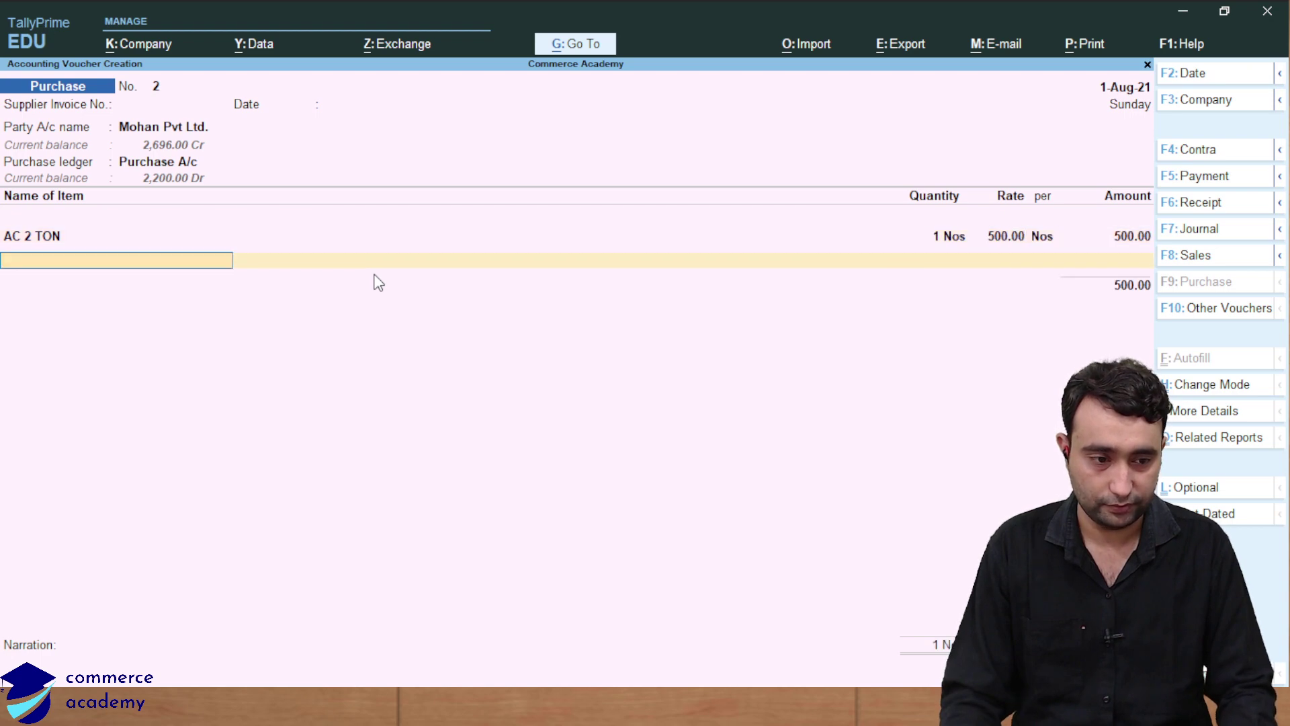
- Try to calculate tax by adding the CGST and SGST ledgers, and leave the voucher without saving it
key(Return)
text(c)
key(Return)
key(Return)
text(s)
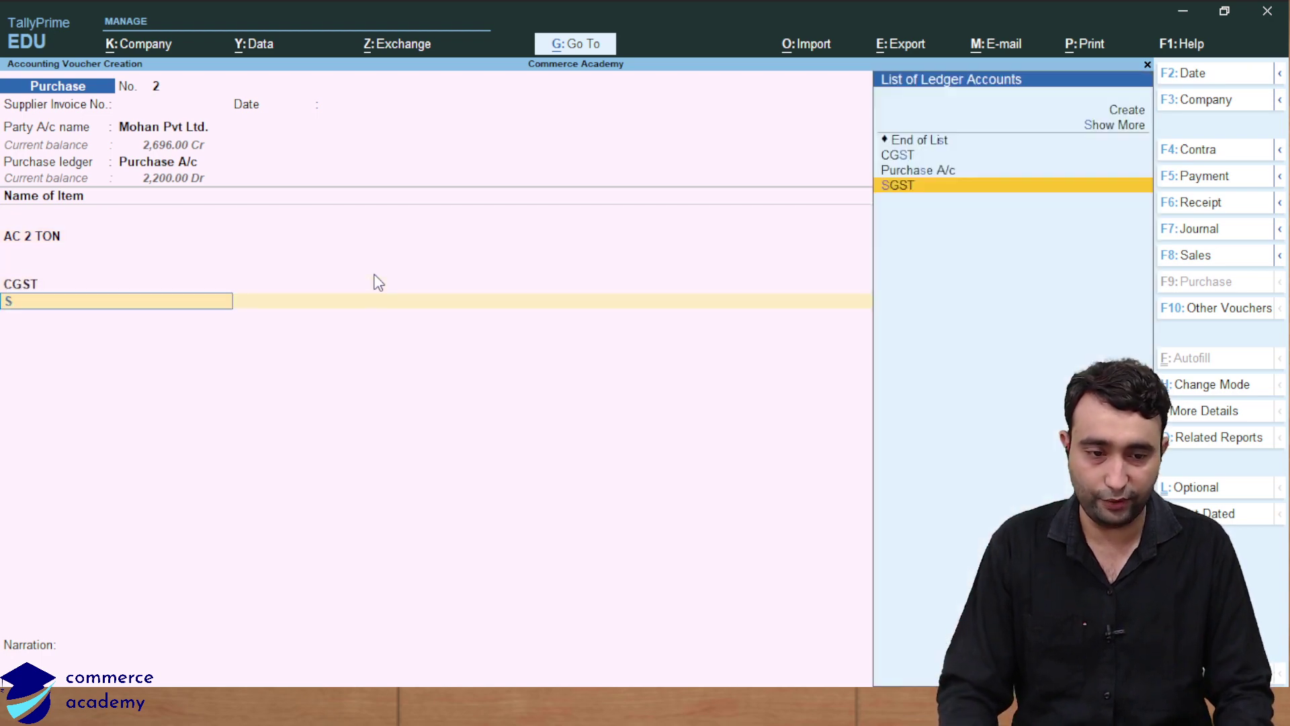
key(Return)
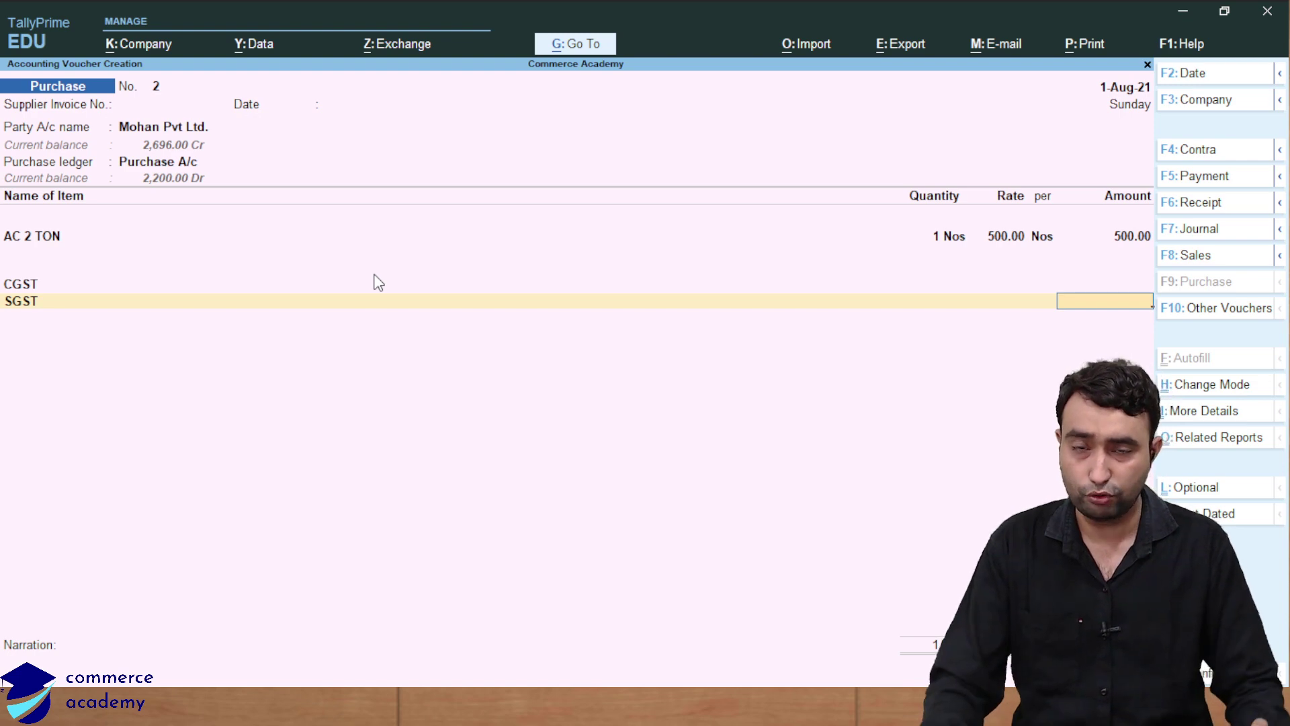
key(Escape)
key(Escape)
key(n)
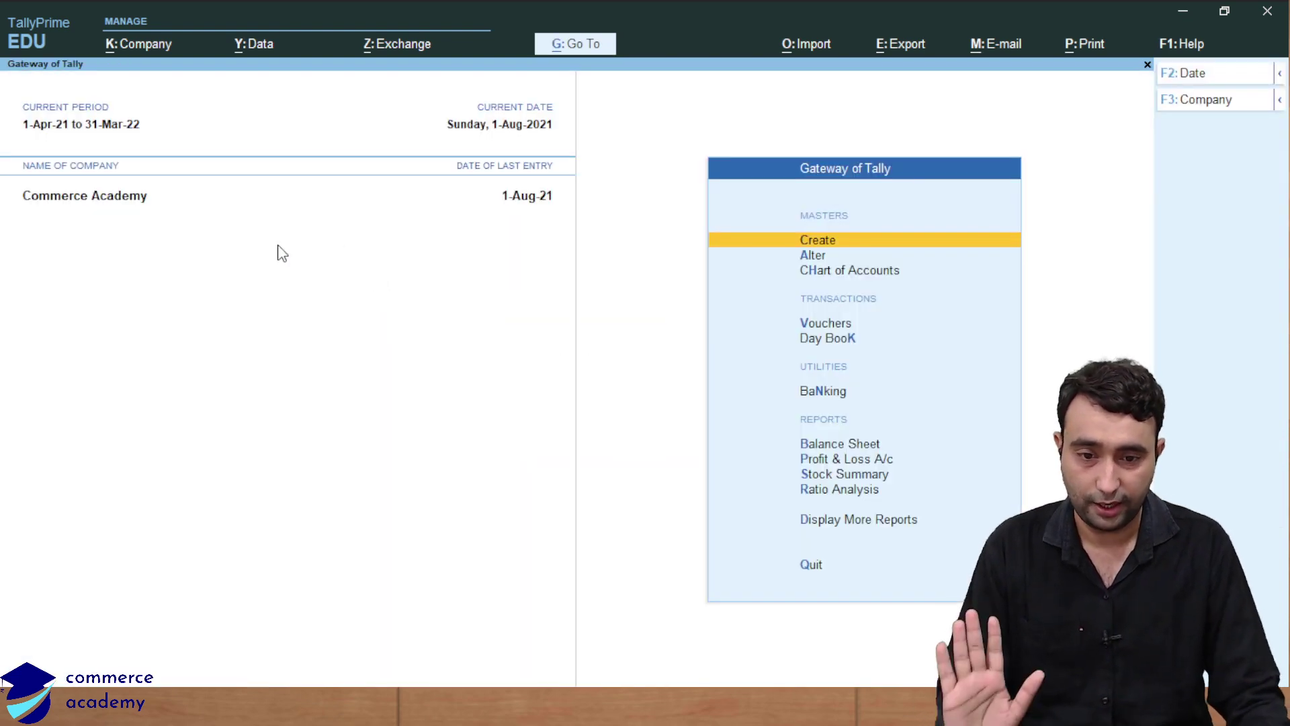
- Check the books beginning date in the company's master details and the date of a new purchase voucher
click(146, 44)
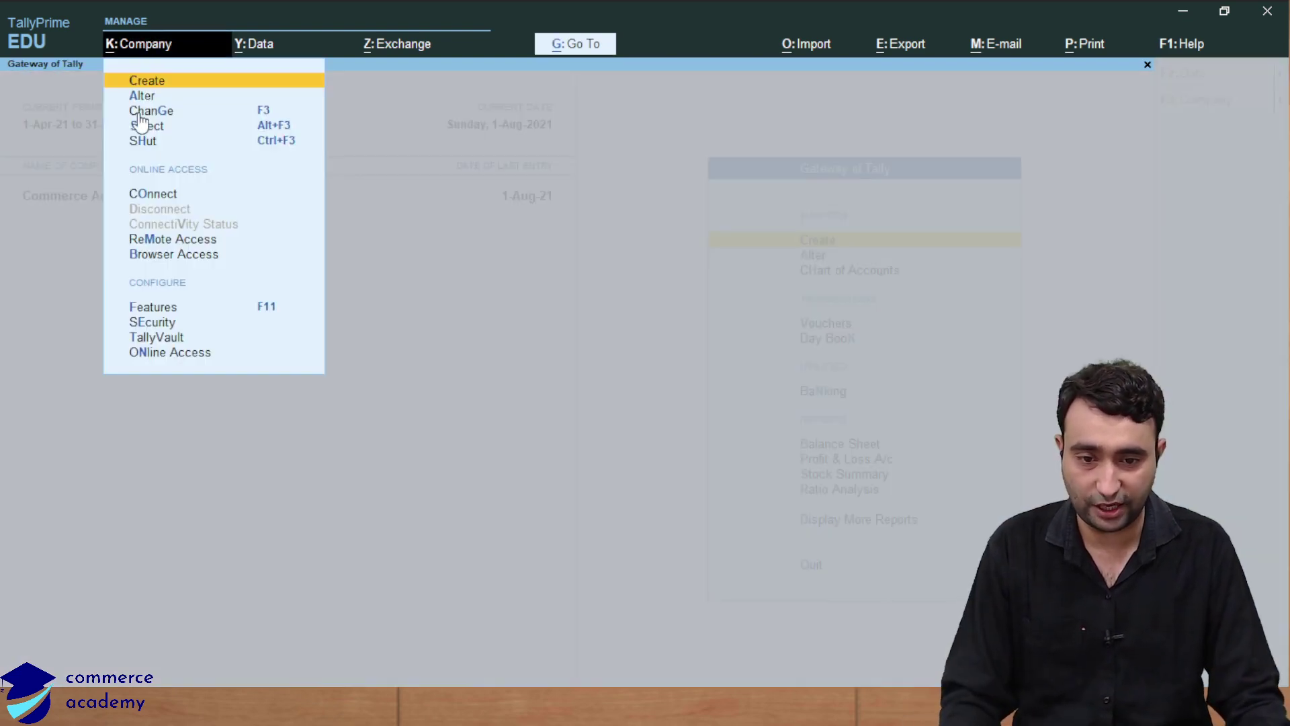
click(153, 100)
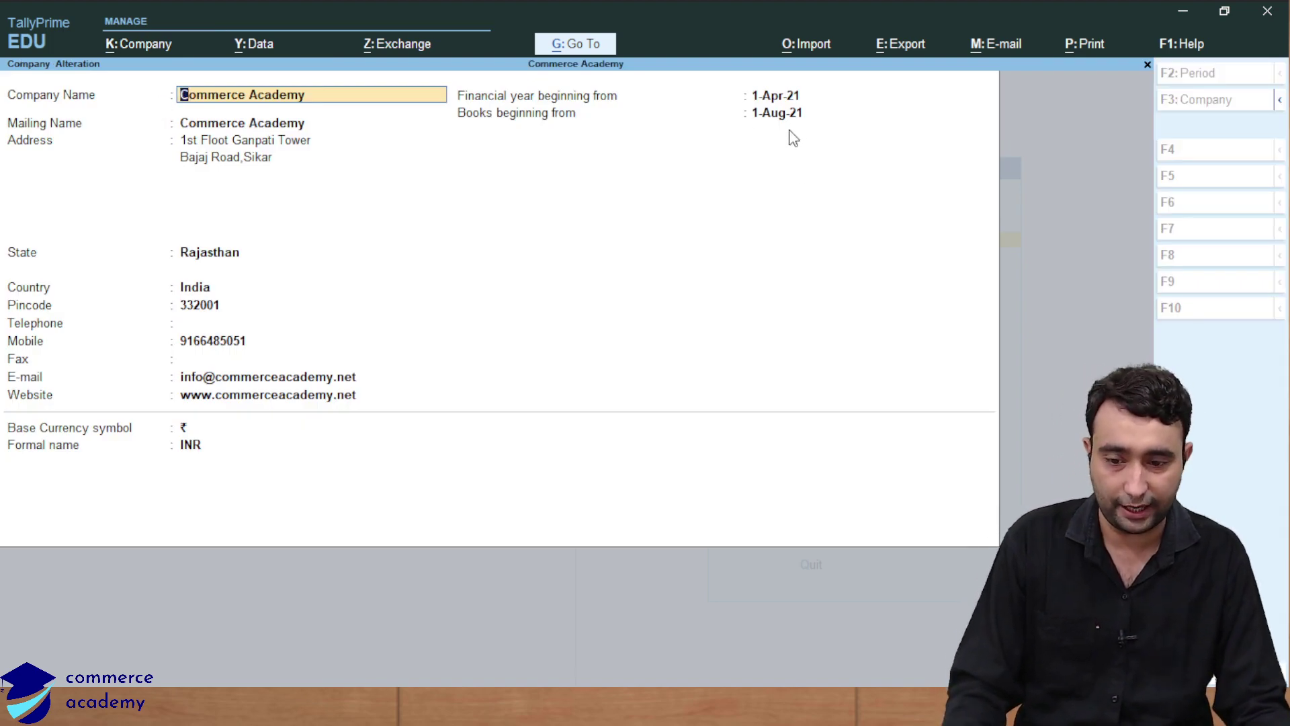
key(Escape)
key(y)
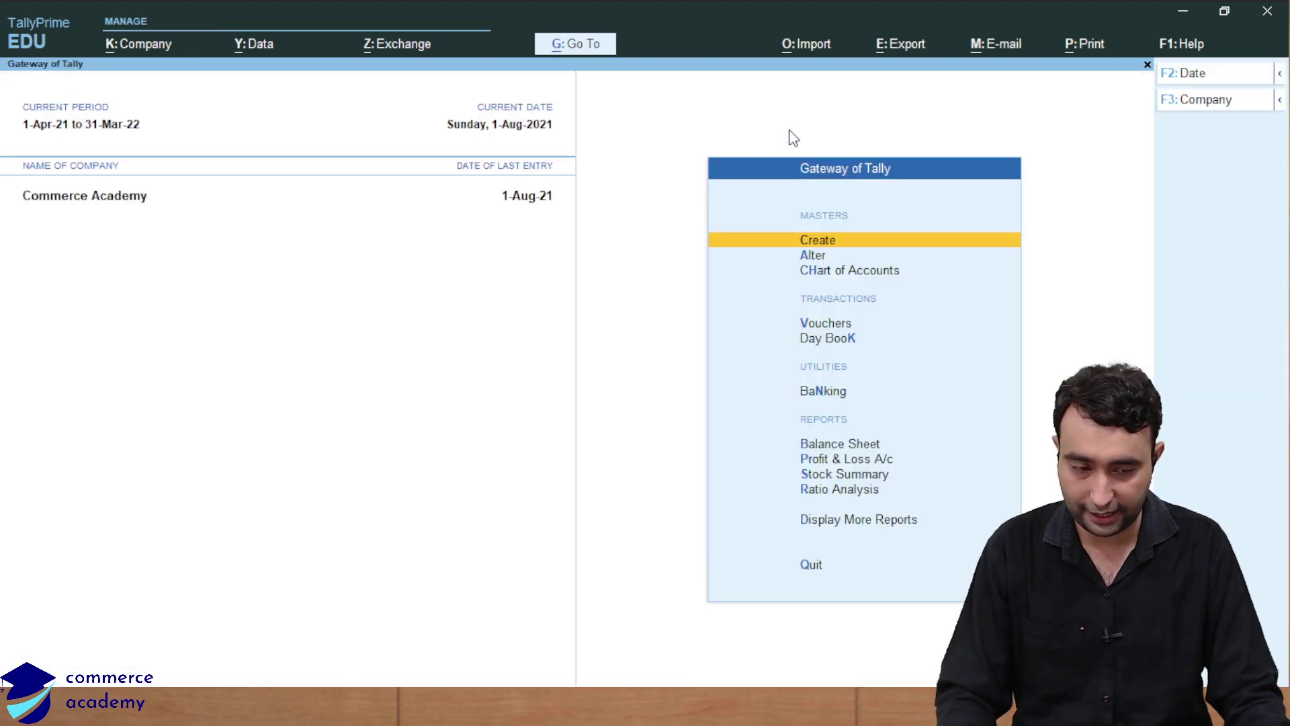
key(v)
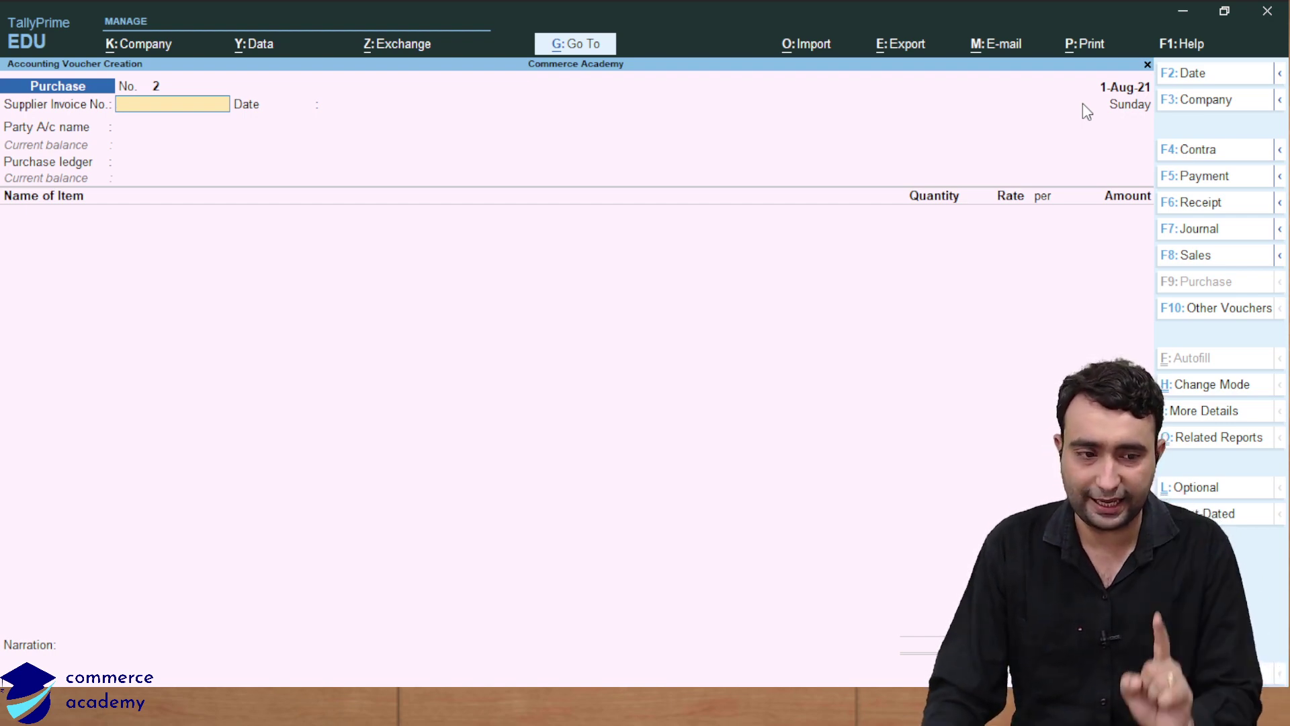
key(Escape)
key(F11)
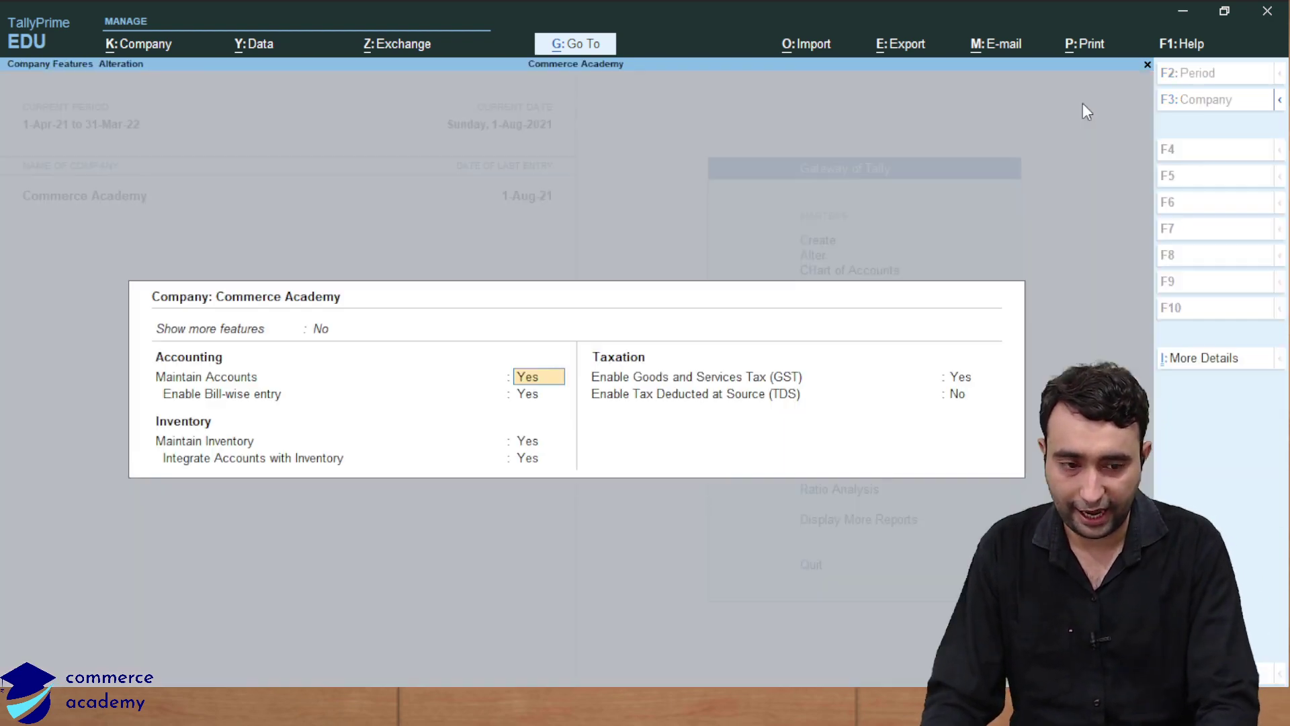
key(Return)
key(Return)
key(Return)
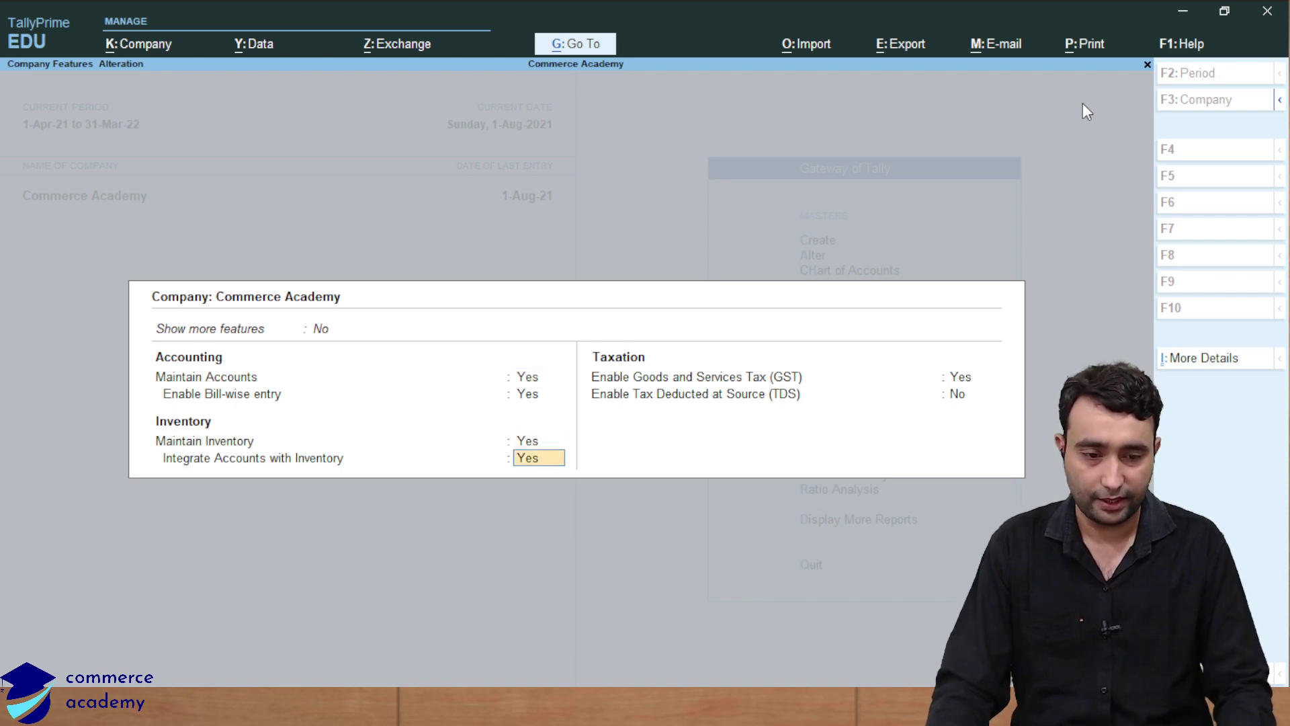
key(Return)
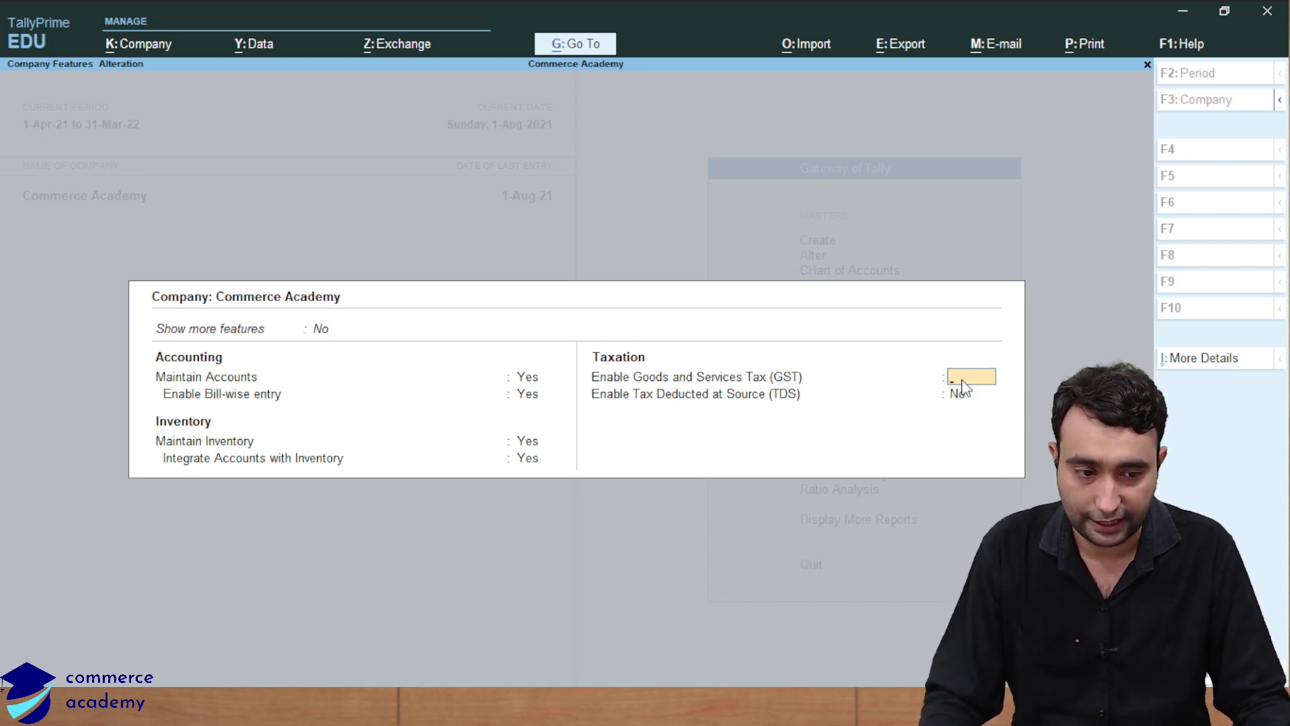
key(ctrl+a)
- Set the GST applicable from date in the company's GST details to 1-Aug-21
key(F11)
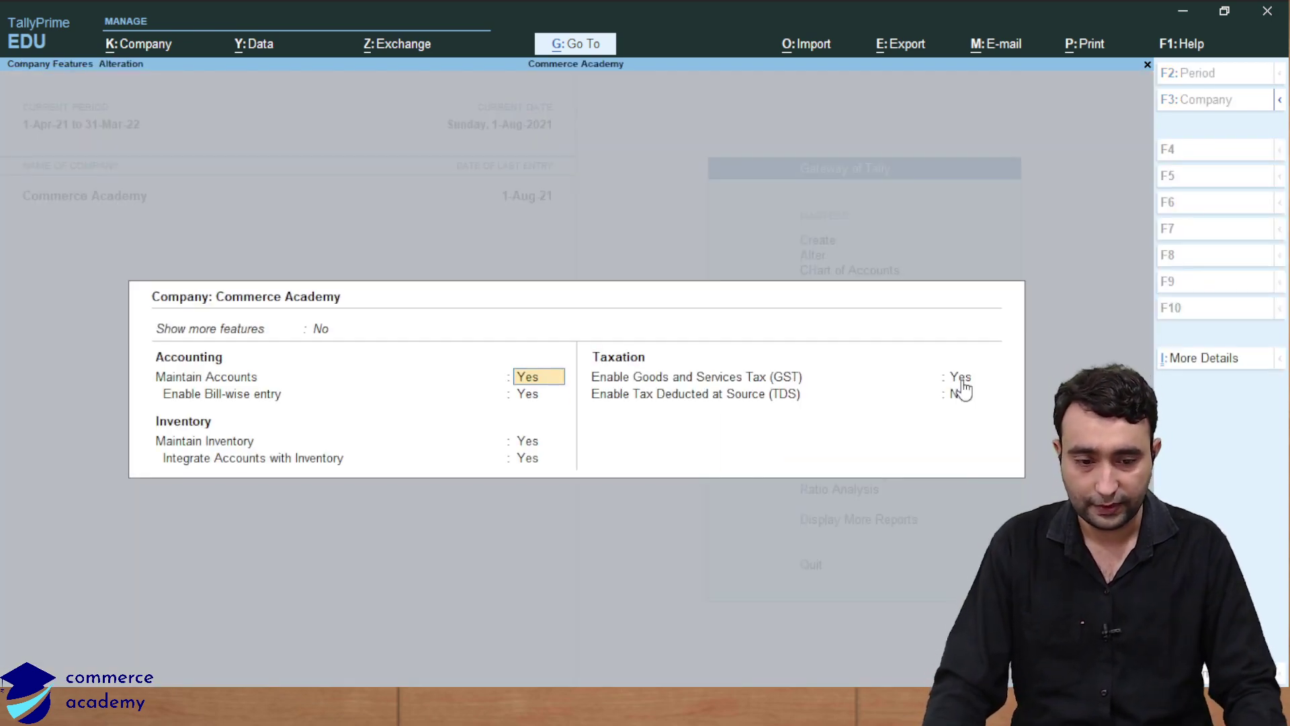
key(Return)
key(Return)
key(Return)
key(Return)
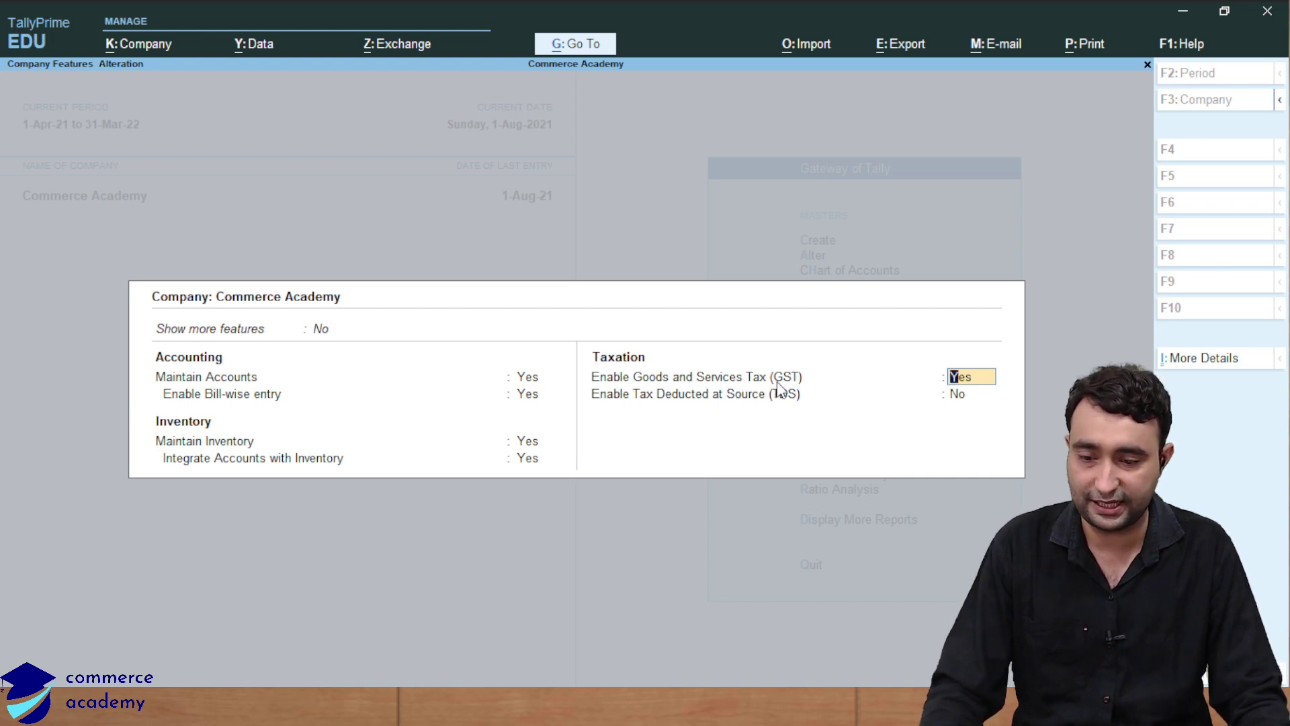
key(Return)
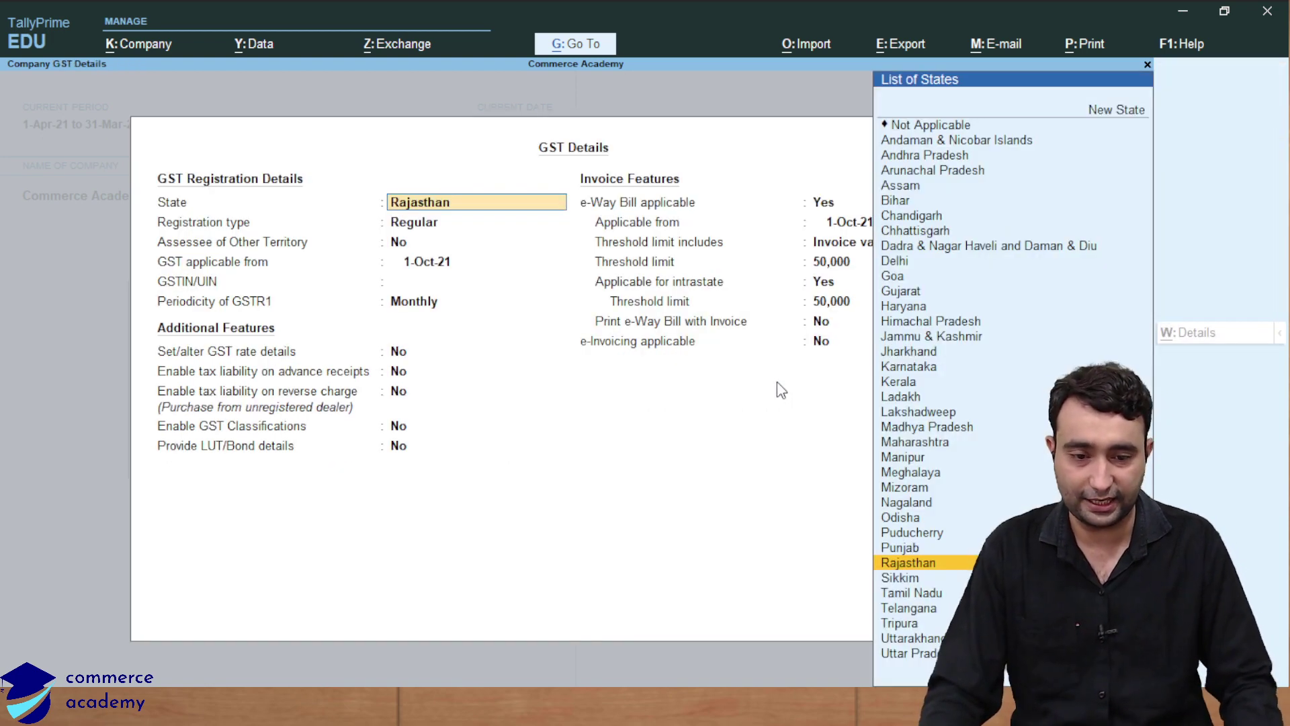
key(Return)
key(Return)
key(Return)
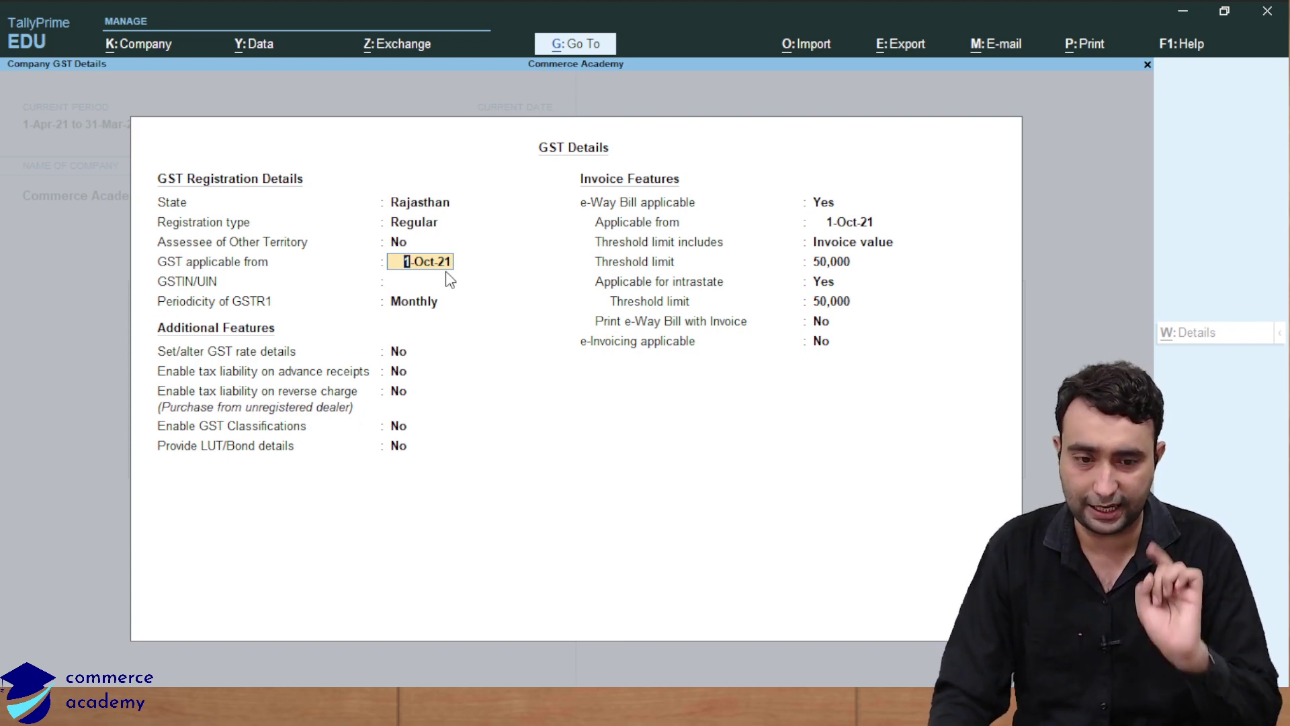
text(1-4)
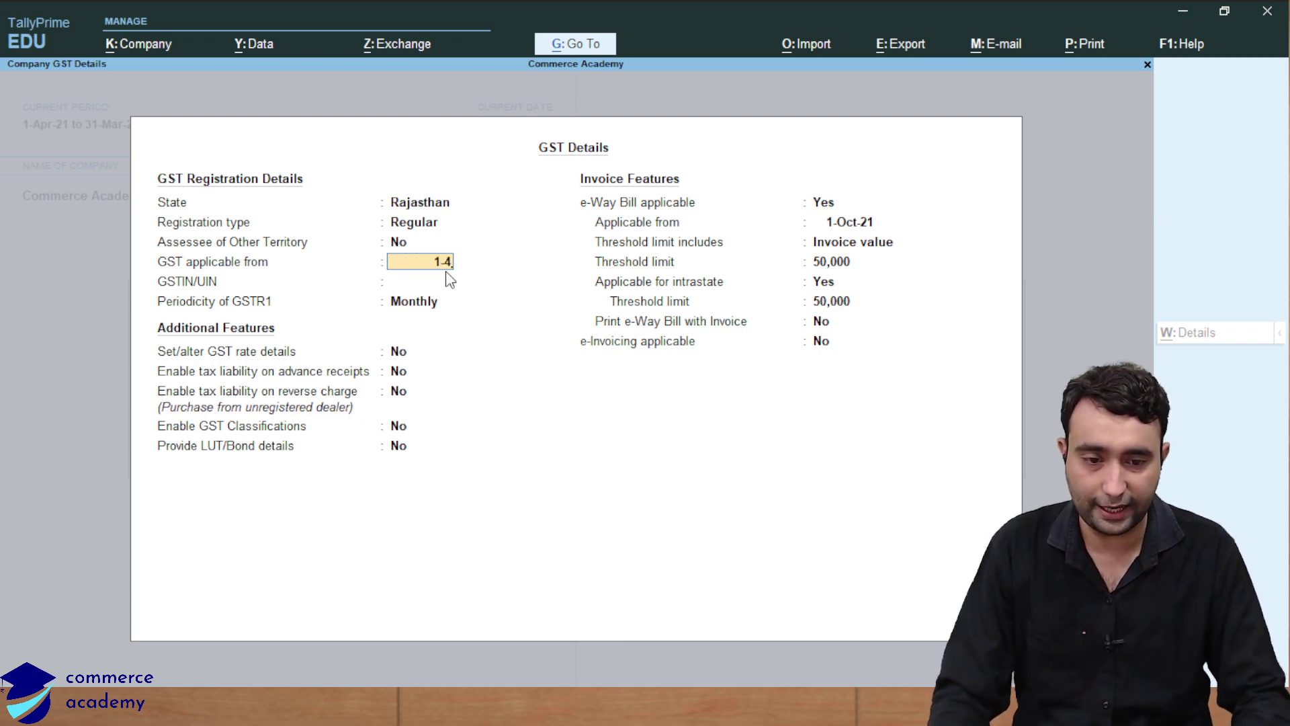
key(BackSpace)
text(8)
key(Return)
key(Return)
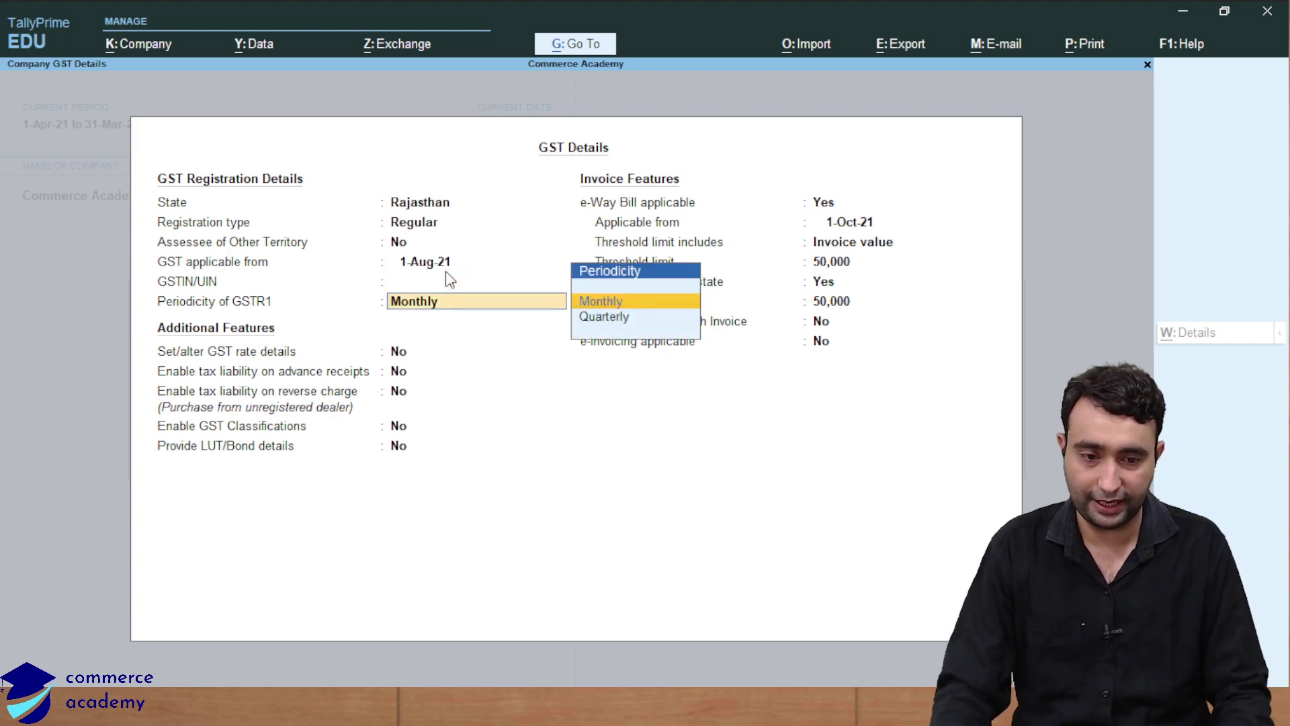
- Turn off e-Way Bill applicability in the company's GST details and save the GST details and company features
key(Return)
key(Return)
key(Return)
key(Return)
key(Return)
key(Return)
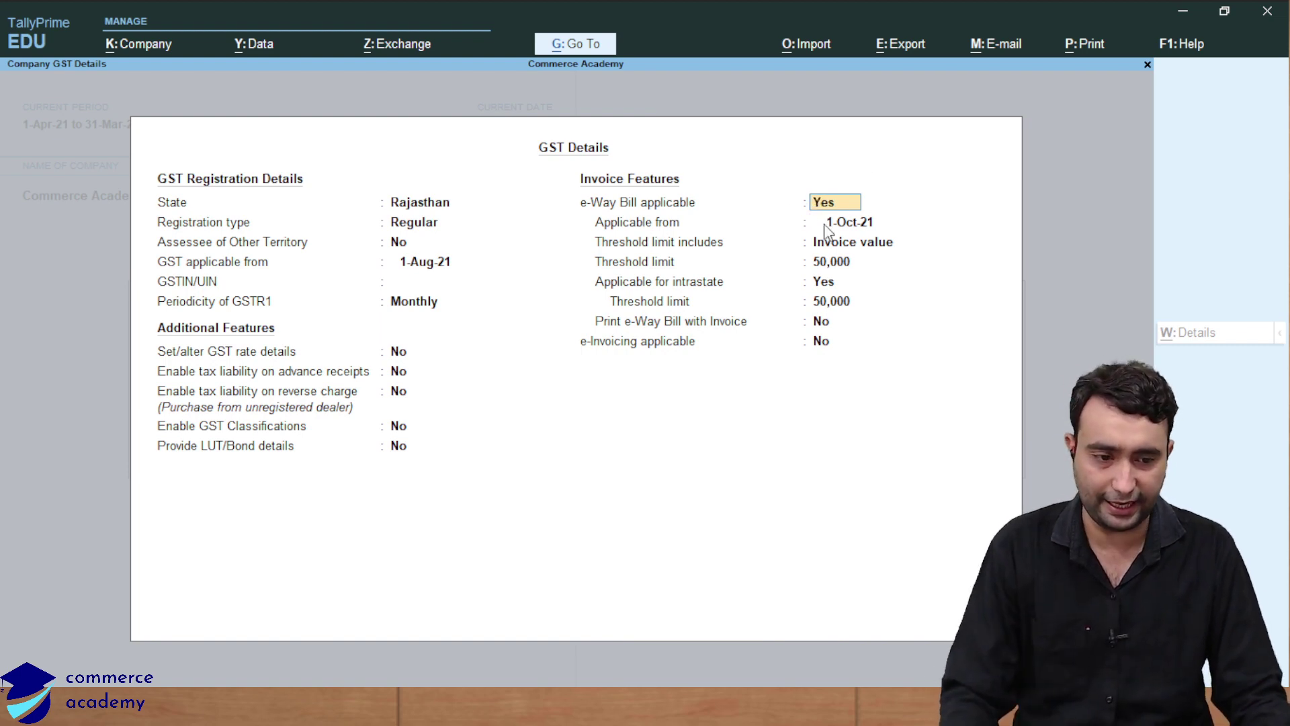
key(n)
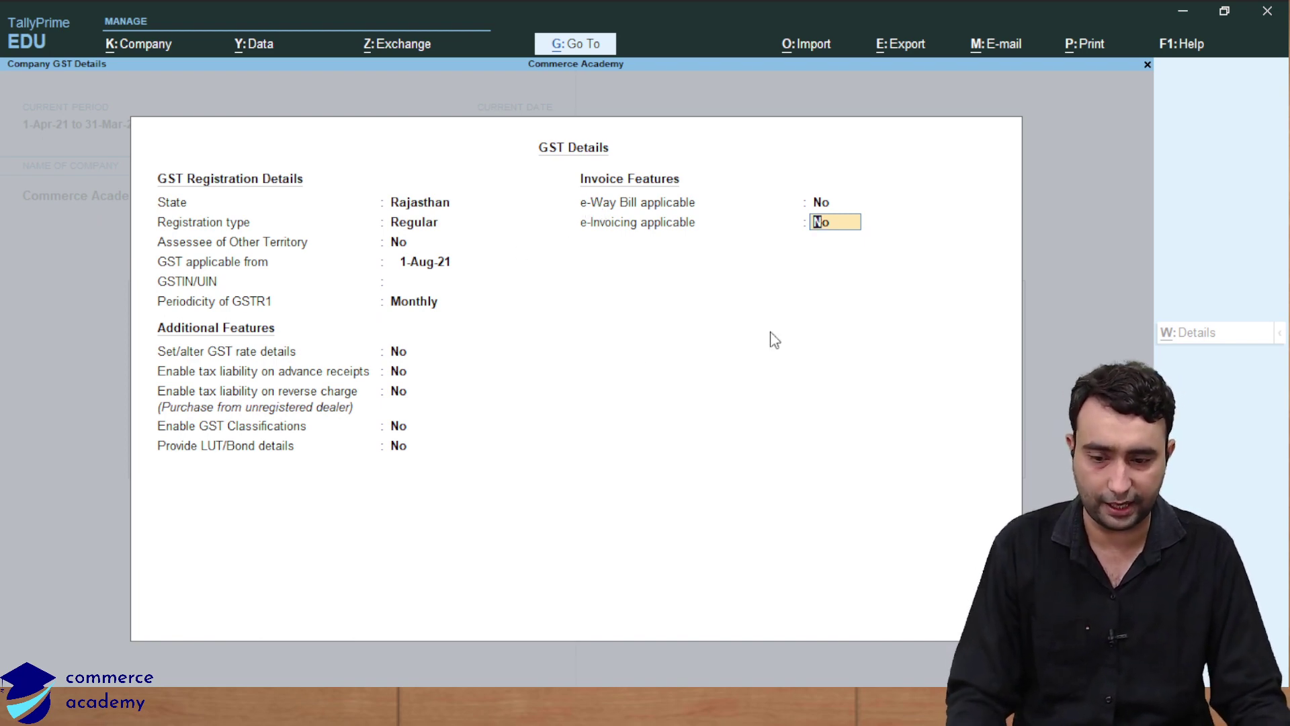
key(Return)
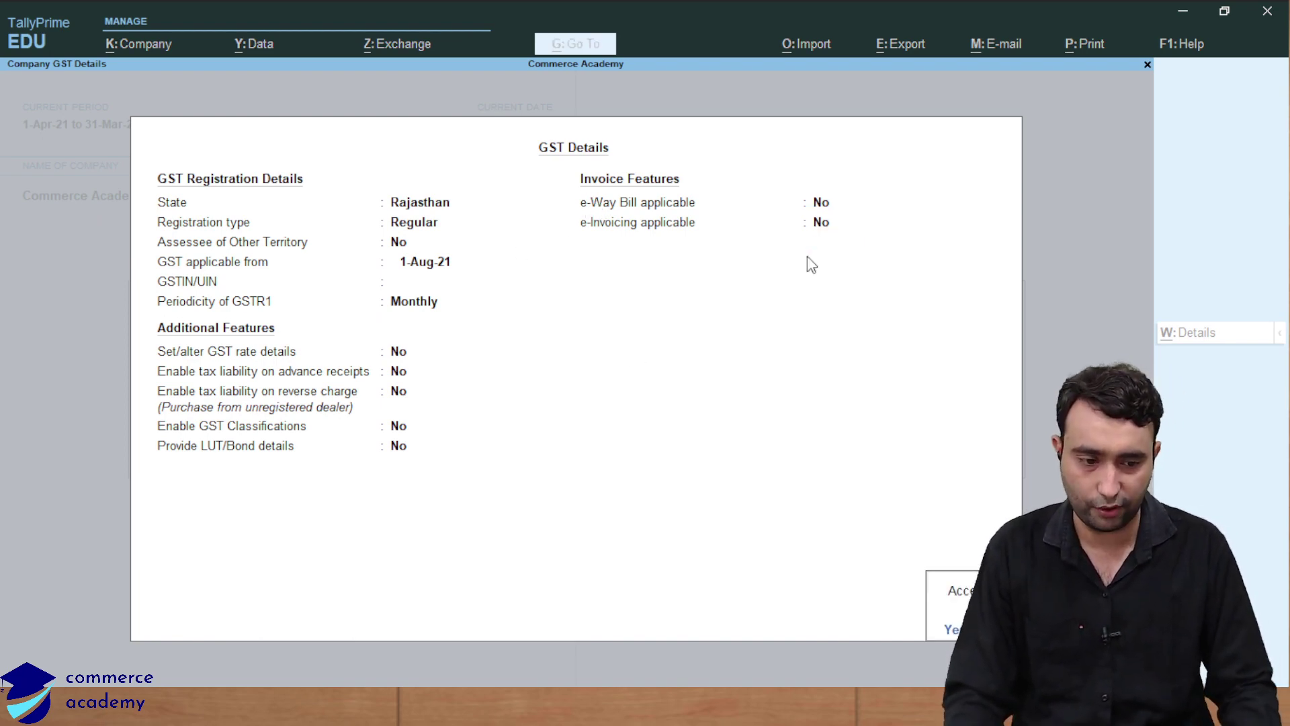
key(Return)
key(Return)
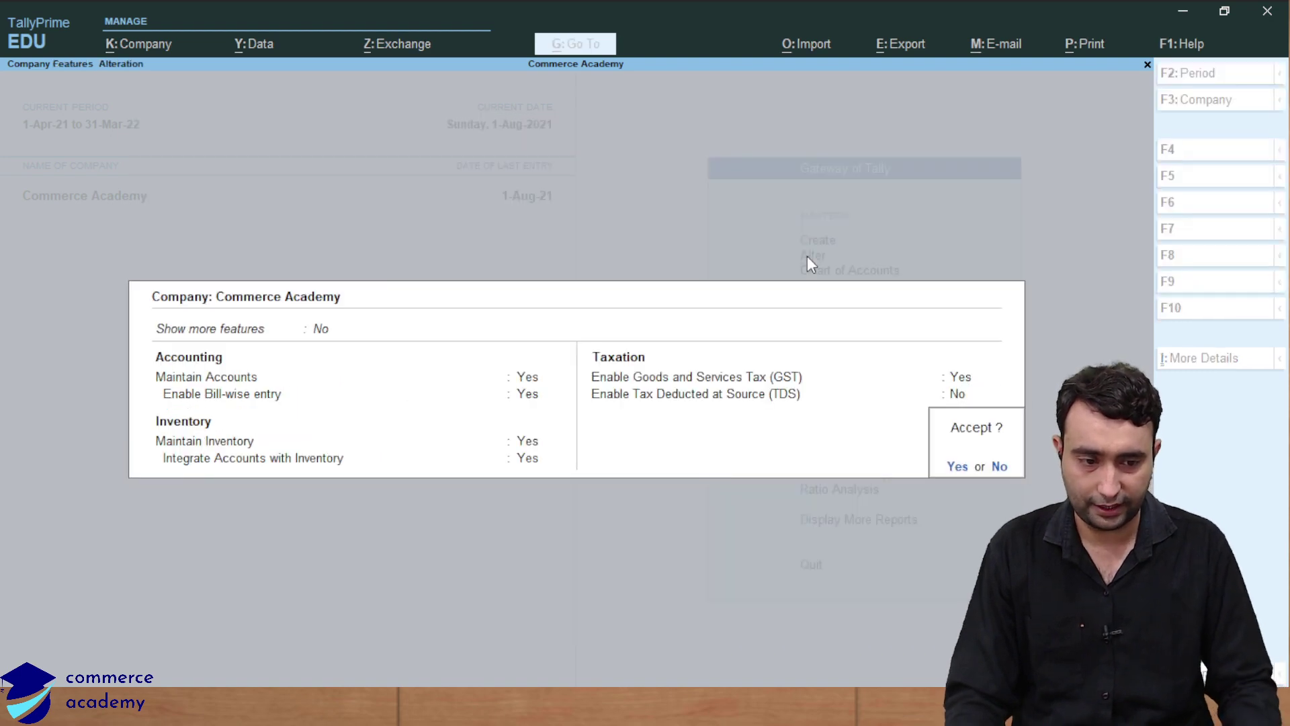
key(Return)
- Start a new purchase voucher for Mohan Pvt Ltd. with blank receipt details and Purchase A/c as the purchase ledger
key(Return)
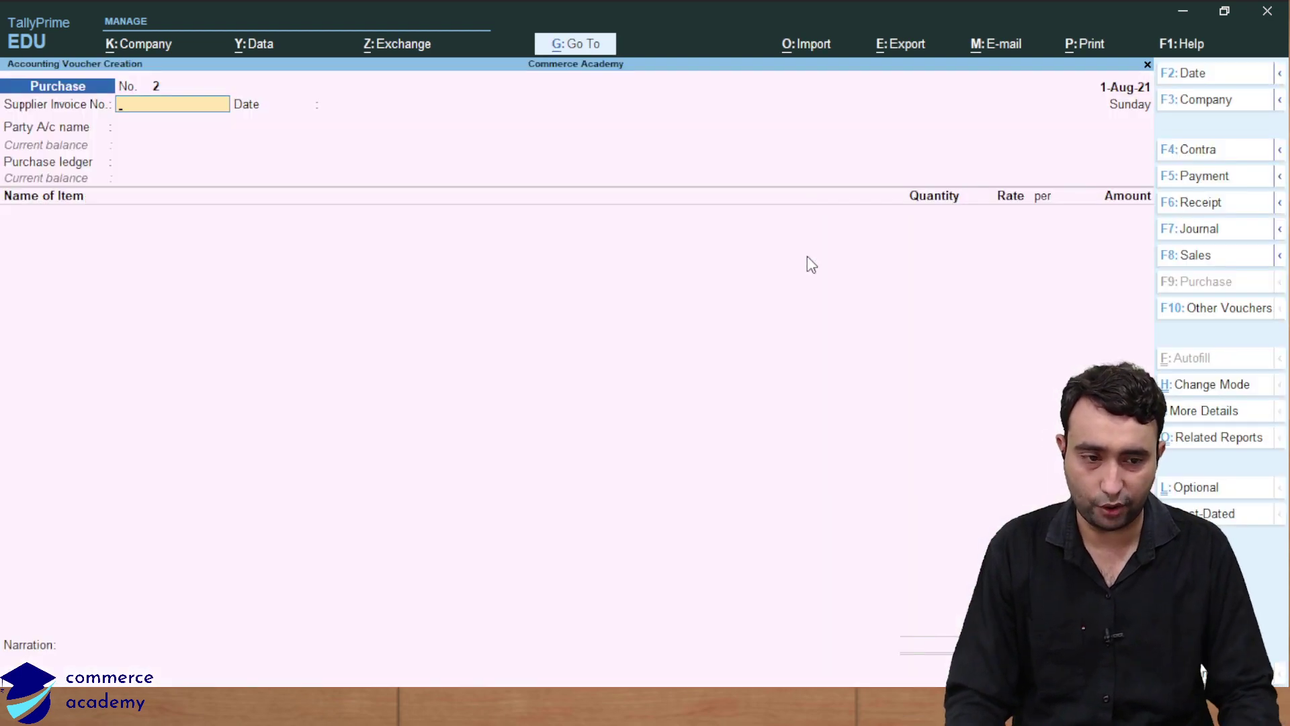
key(Return)
key(Return)
key(Down)
key(Return)
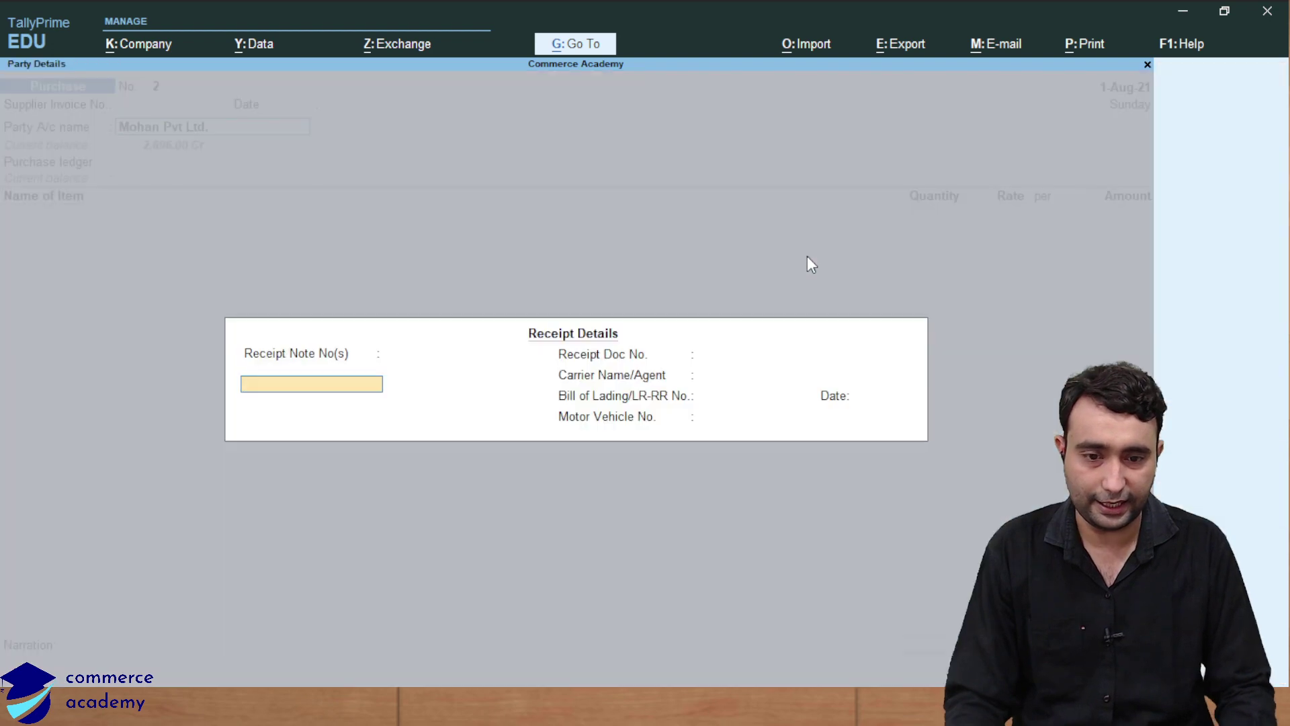
key(Return)
key(Return)
key(Return)
key(Return)
key(Return)
key(Return)
key(Return)
key(Return)
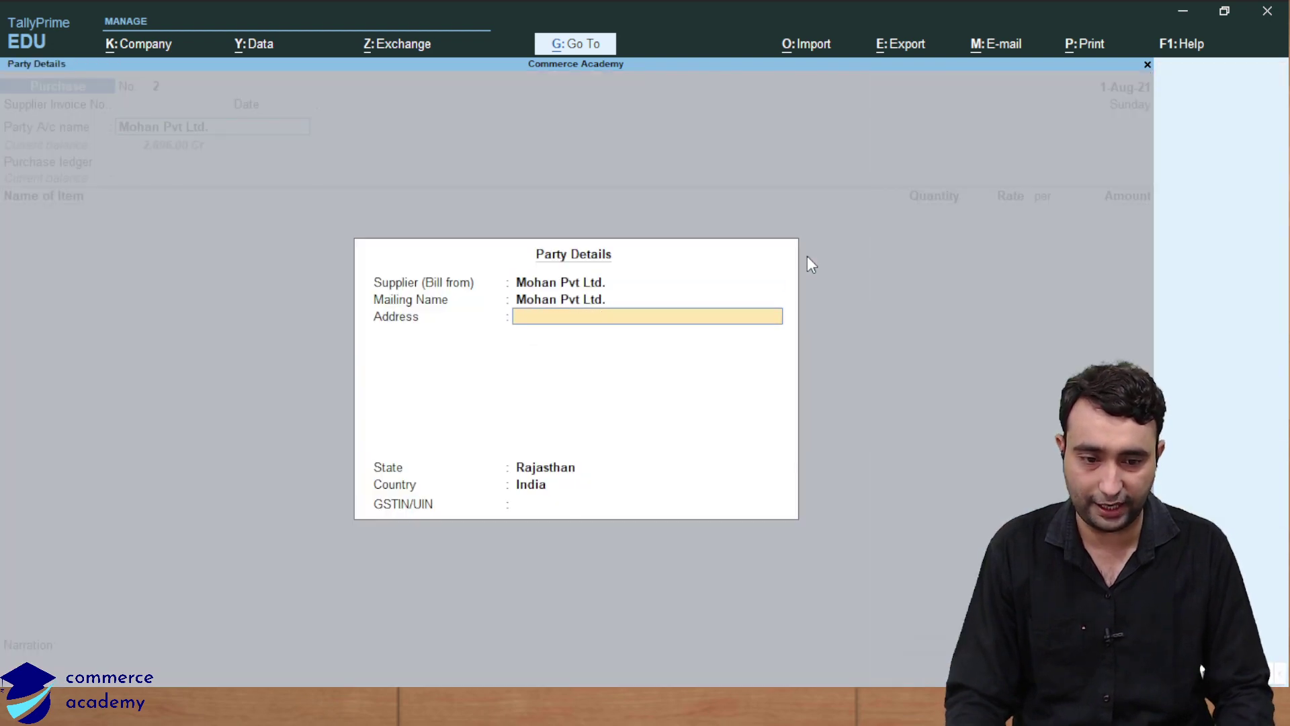
key(Return)
key(Return)
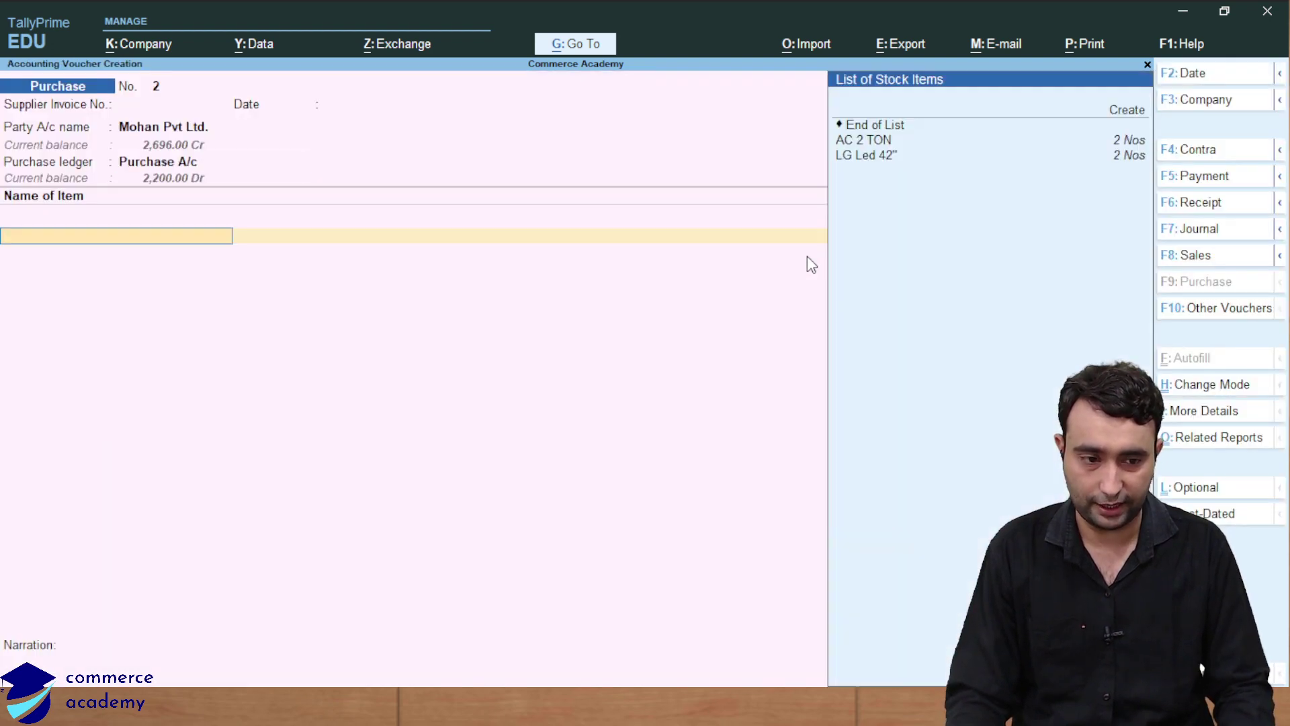
- Add the item AC 2 TON to the purchase voucher with a quantity of 500 Nos at a rate of 500
key(Down)
key(Return)
text(500)
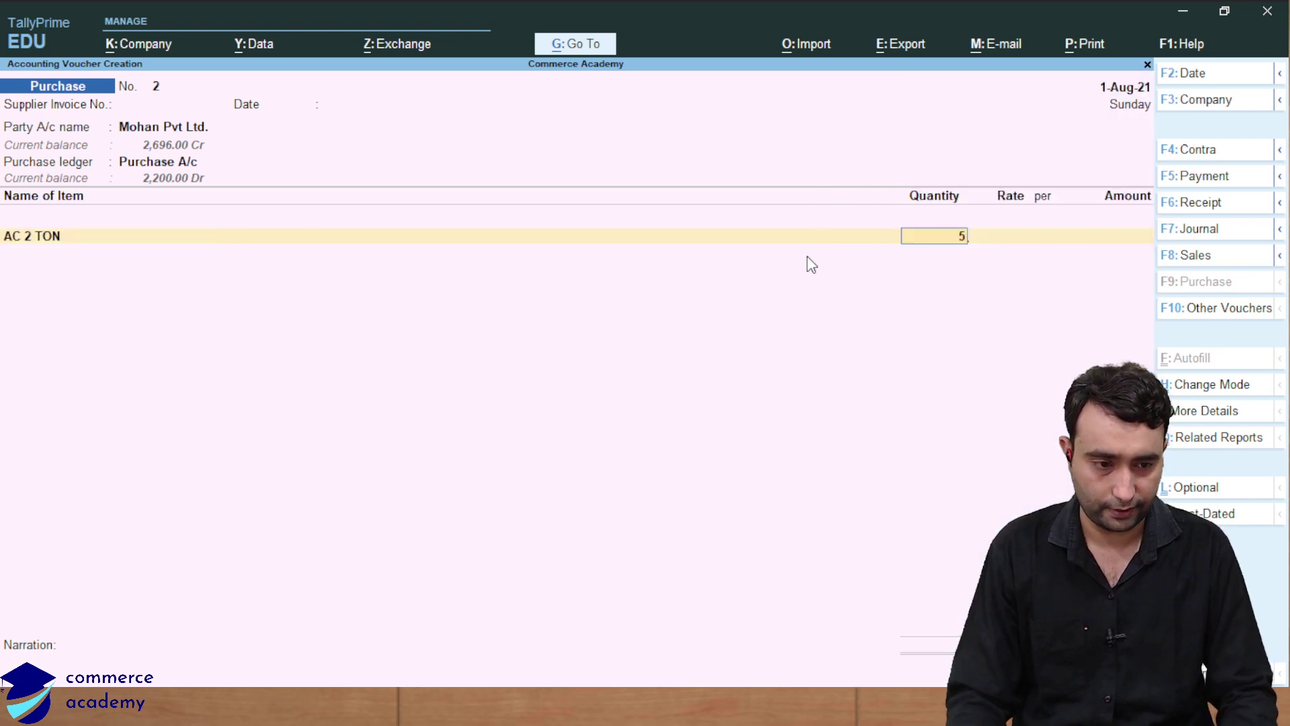
key(Return)
key(Return)
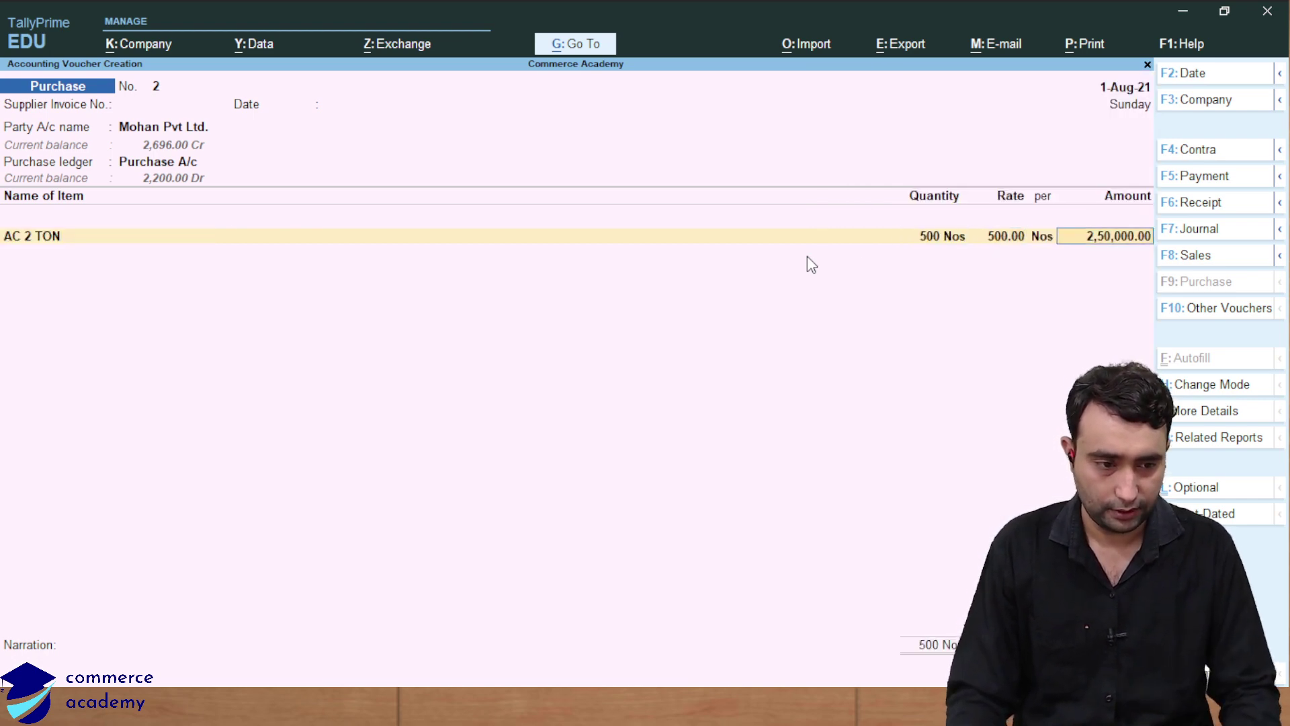
key(Return)
- Add the CGST and SGST ledgers below the AC 2 TON item so the tax is calculated automatically
key(Return)
text(C)
key(Return)
key(Return)
text(S)
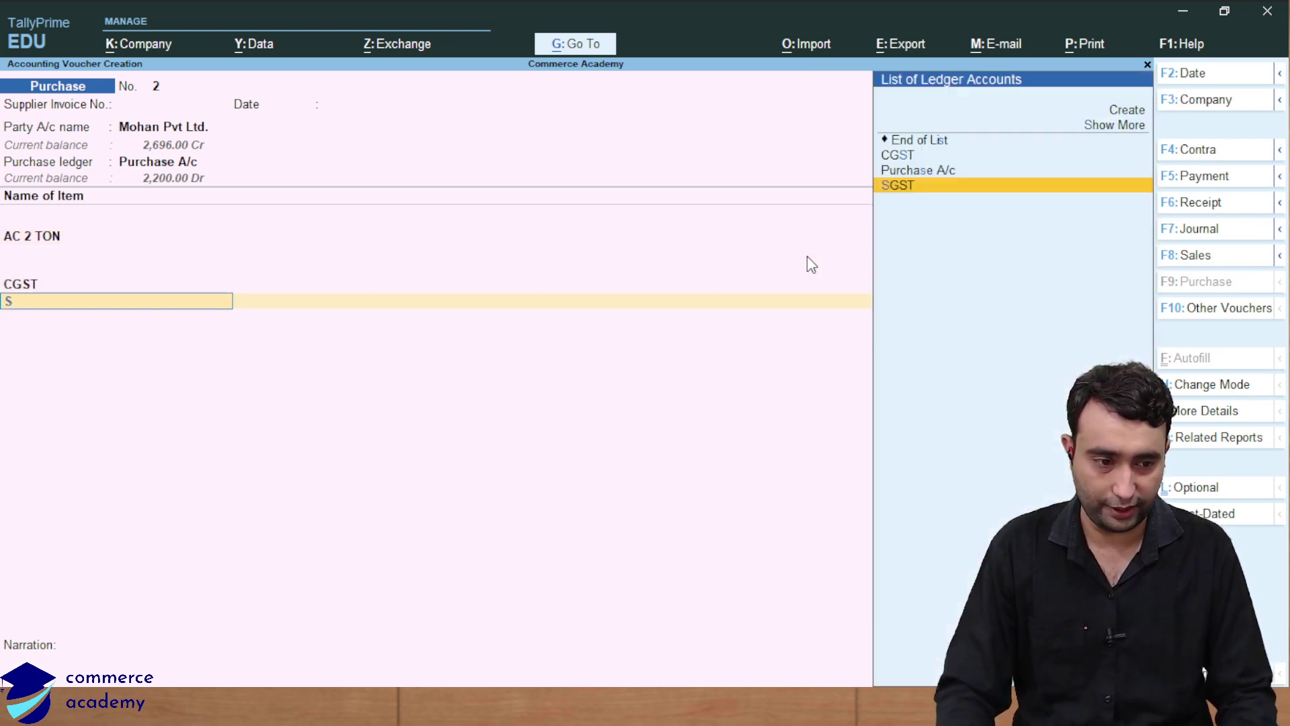
text(g)
key(Return)
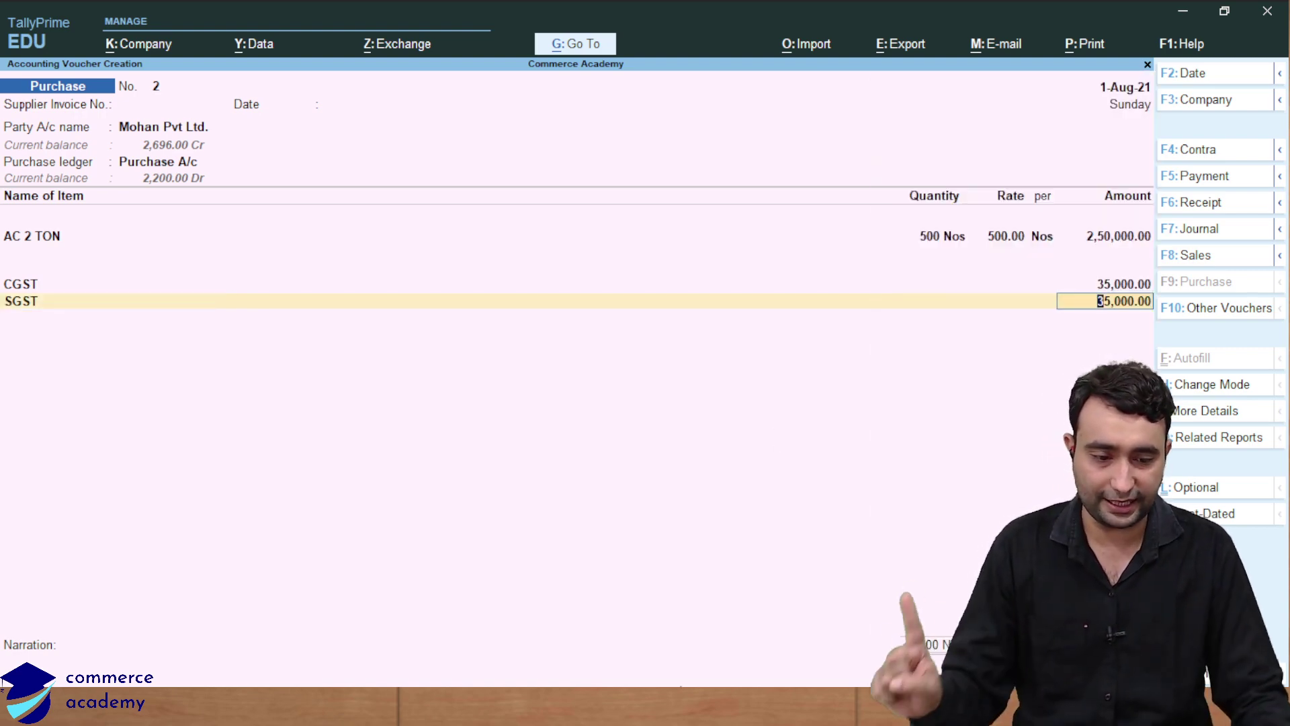
key(Escape)
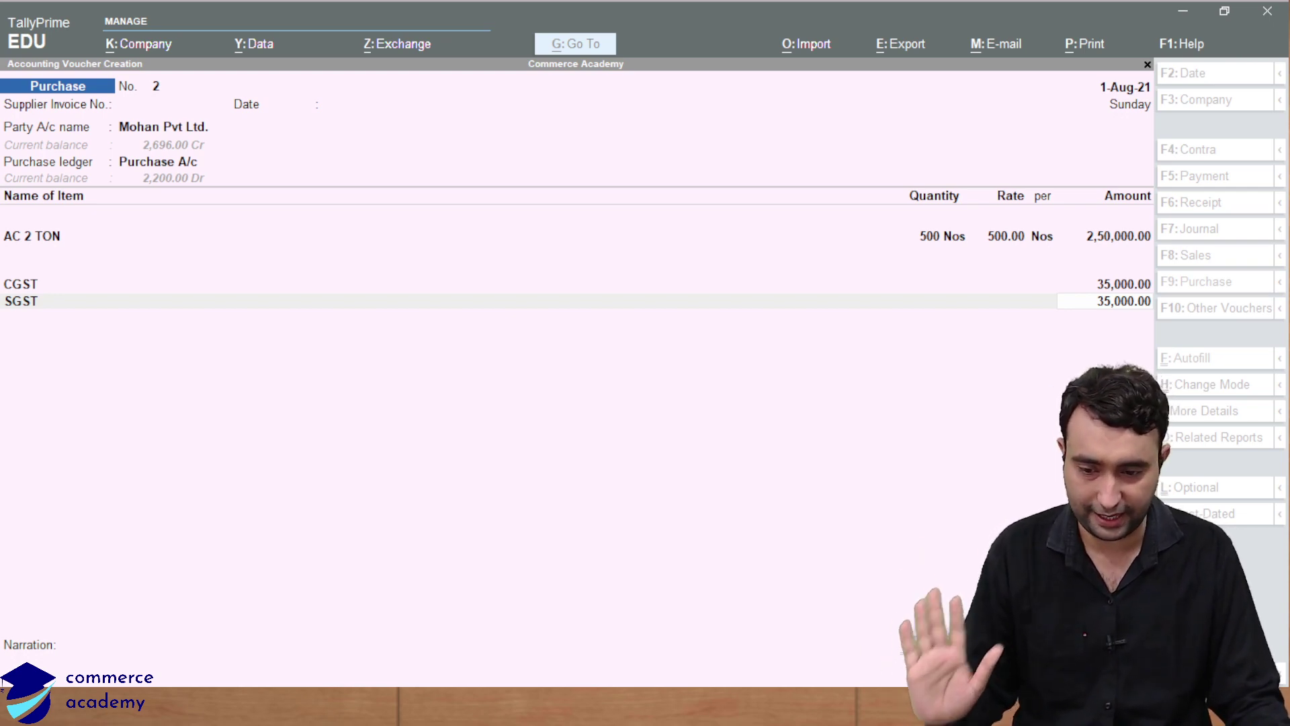
click(543, 435)
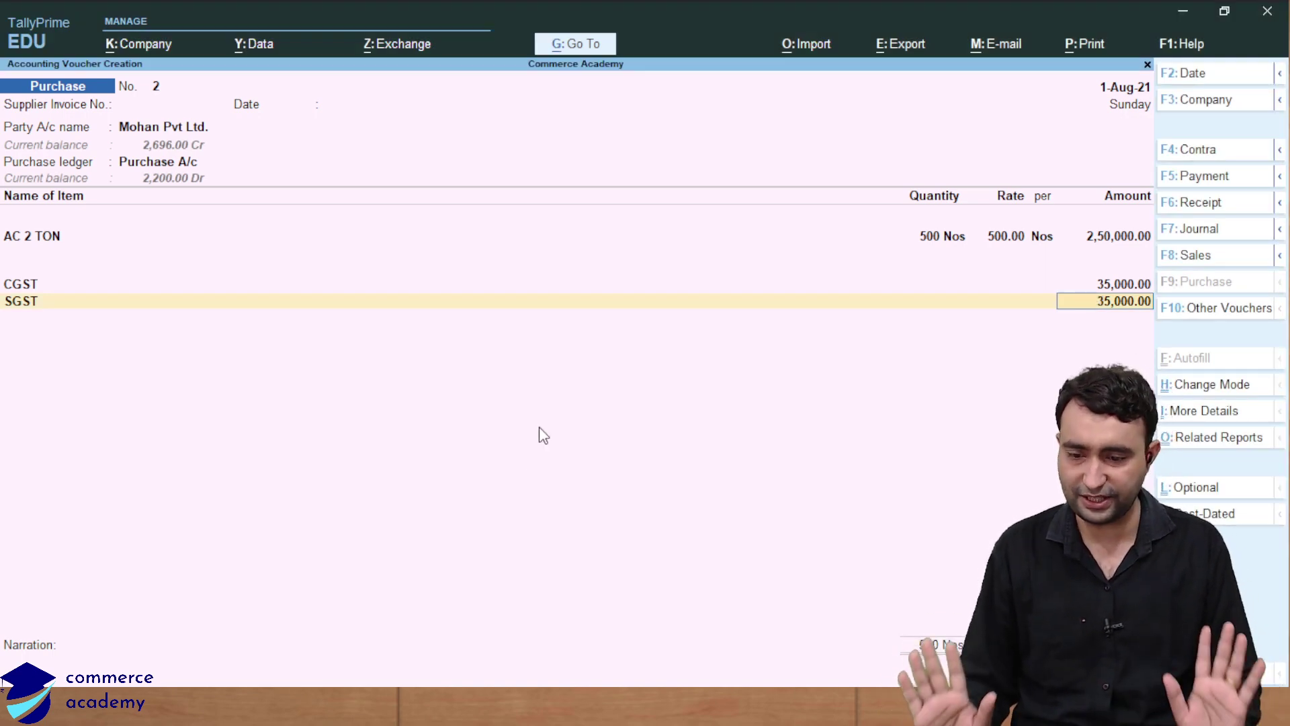
- Record the bill-wise details for Mohan Pvt Ltd. as a New Ref and save the purchase voucher
key(Return)
key(Return)
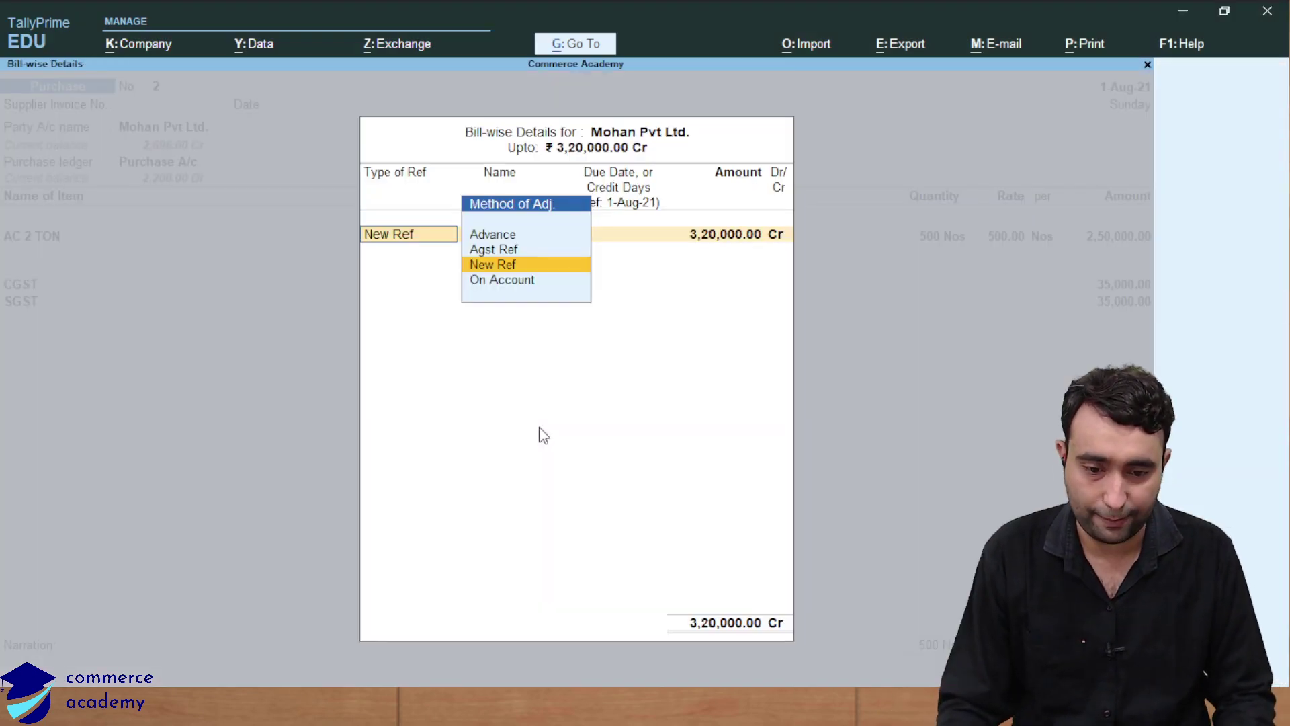
key(Return)
key(Return)
key(Return)
key(Return)
key(Return)
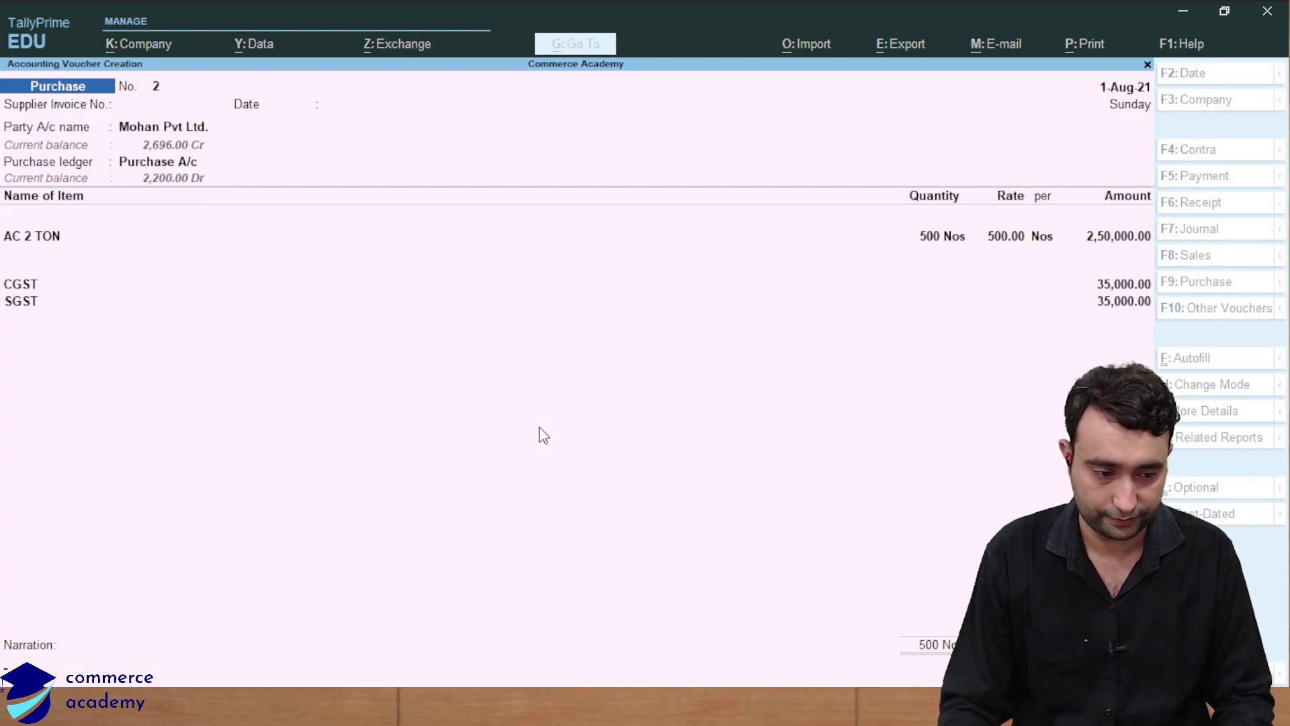
- Reopen purchase voucher No. 2, go through its party, item, tax and bill-wise entries, and accept it again
key(Page_Up)
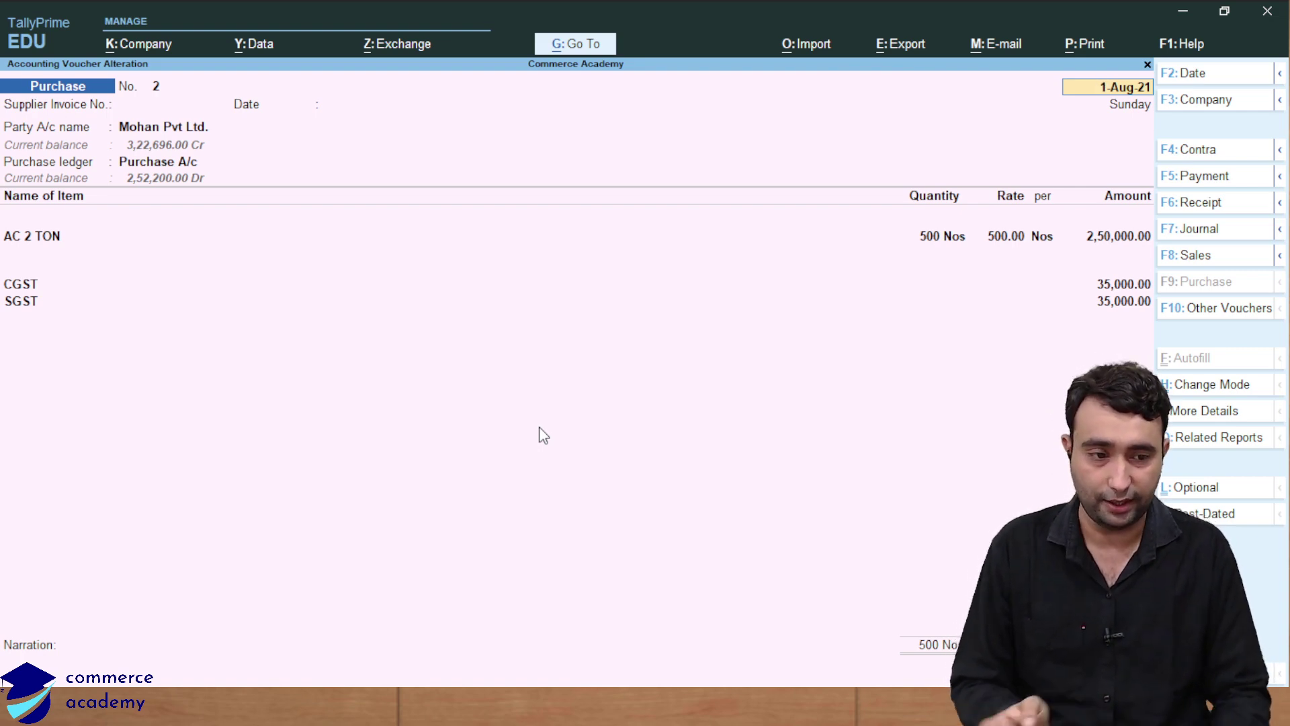
key(Return)
key(Return)
key(Return)
key(Return)
key(Return)
key(Return)
key(Return)
key(Return)
key(Return)
key(Return)
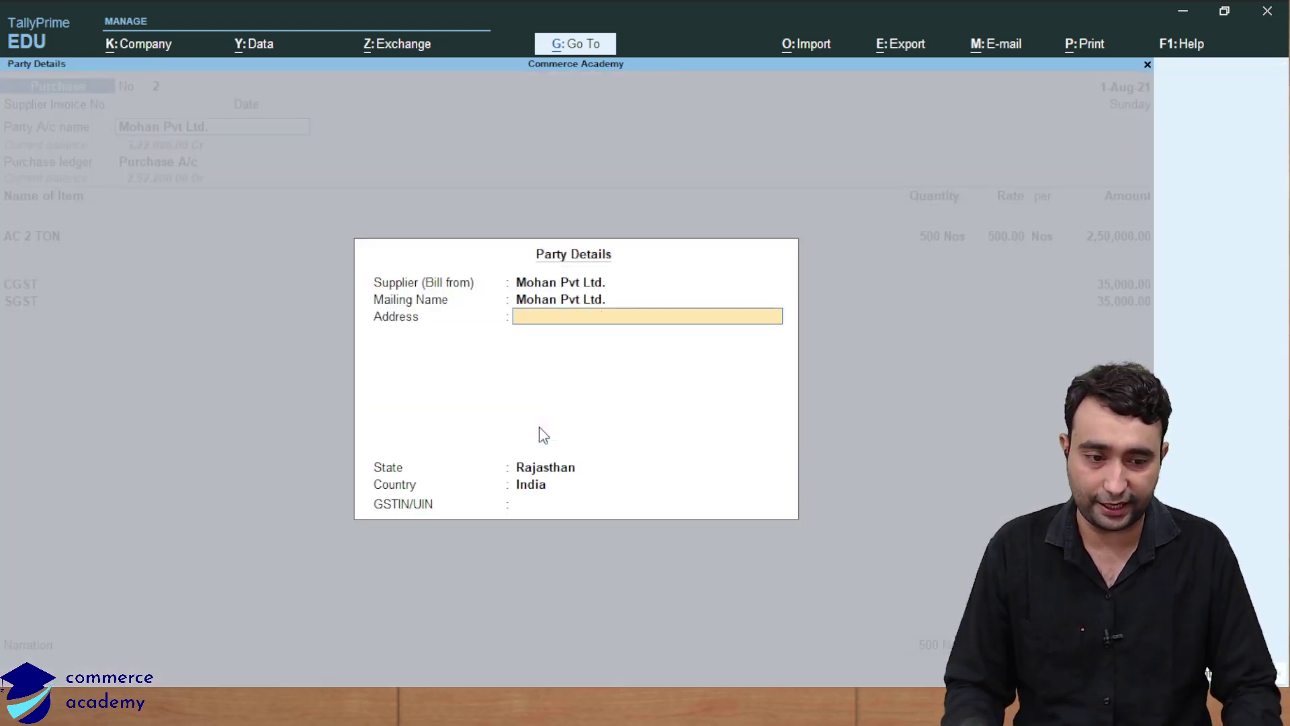
key(Return)
key(Return)
key(Return)
key(Return)
key(Return)
key(Return)
key(Return)
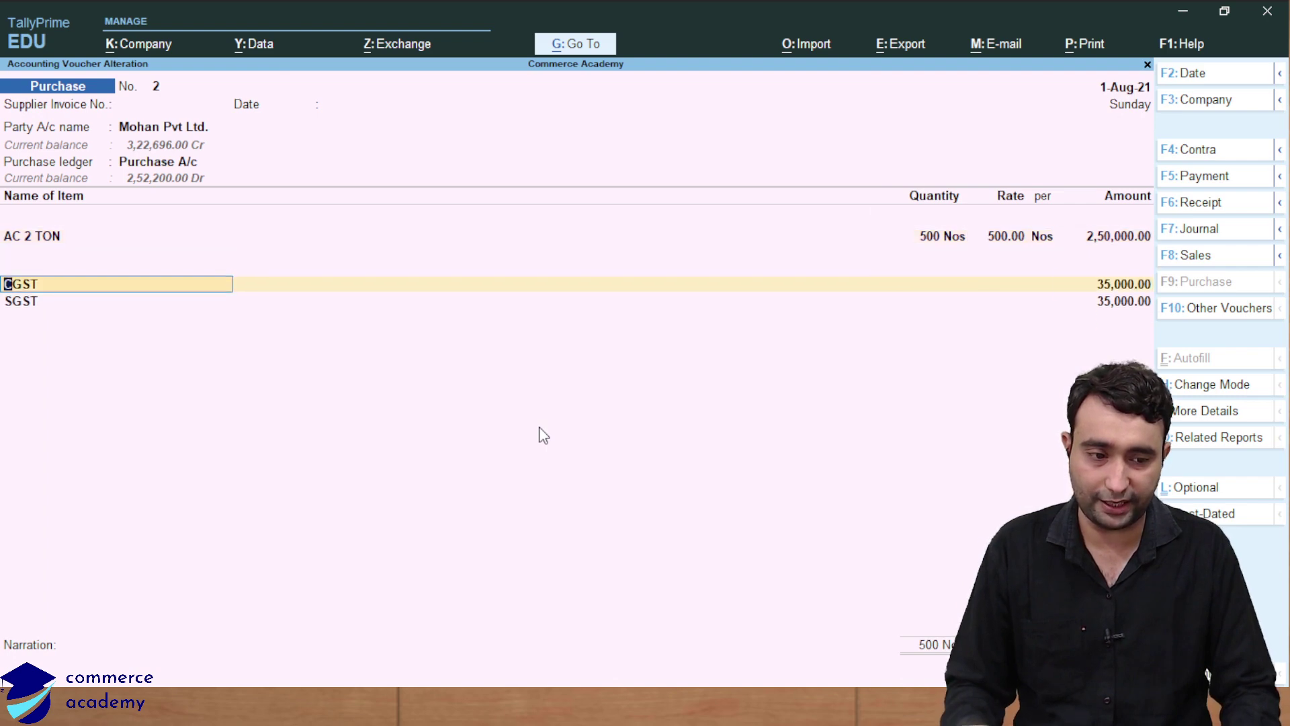
key(Return)
key(Return)
key(Return)
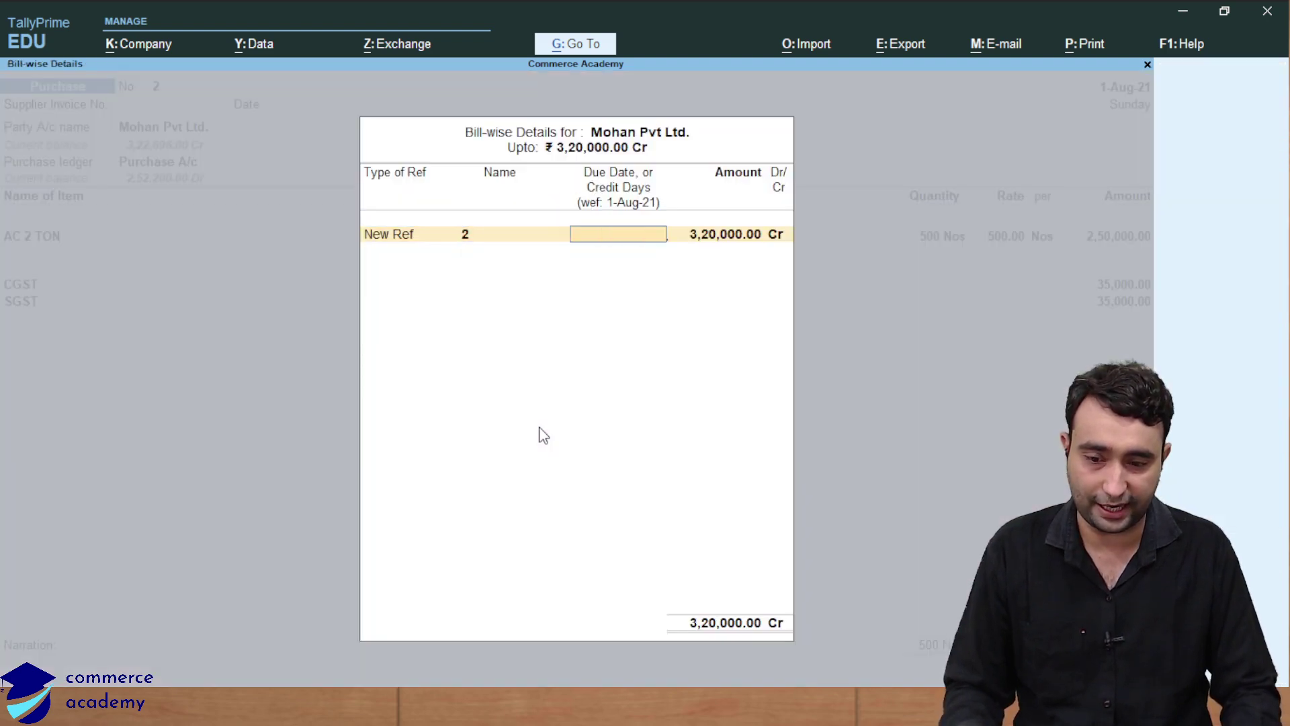
key(Return)
key(Return)
key(Return)
key(Return)
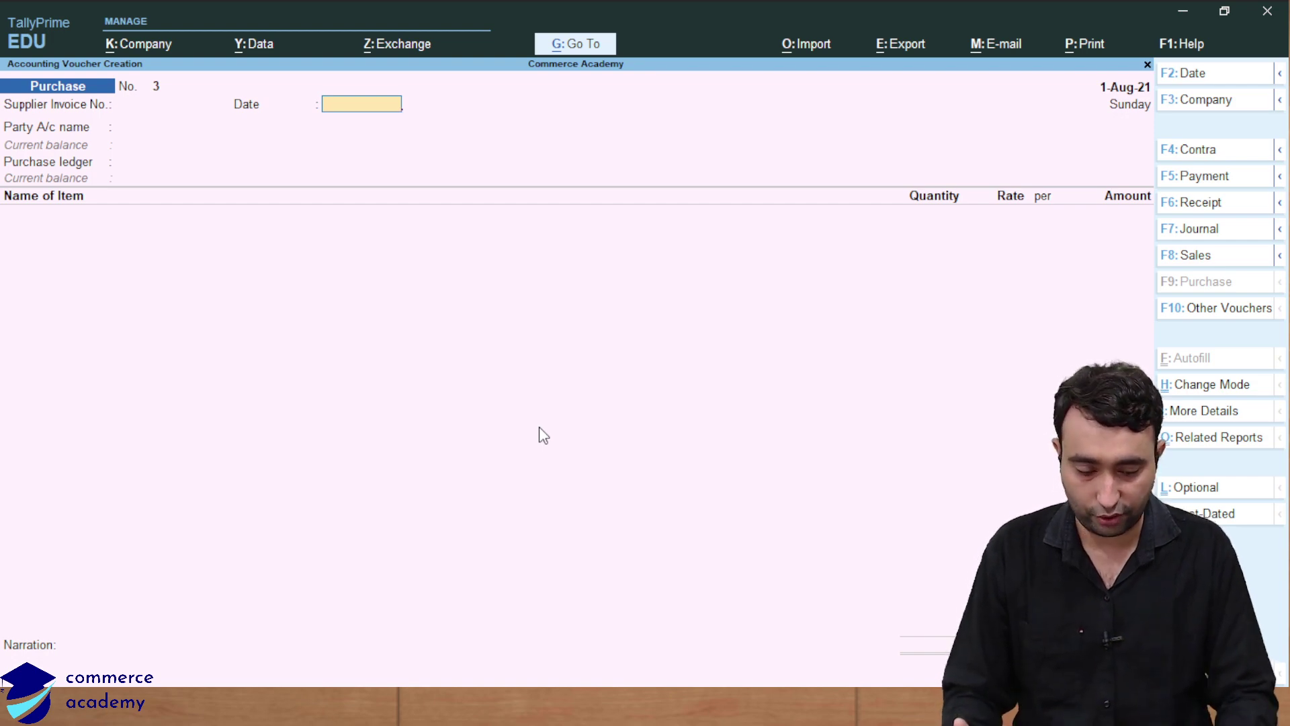
- Browse back through the saved purchase vouchers No. 2 and No. 1 to compare their GST amounts
key(Page_Up)
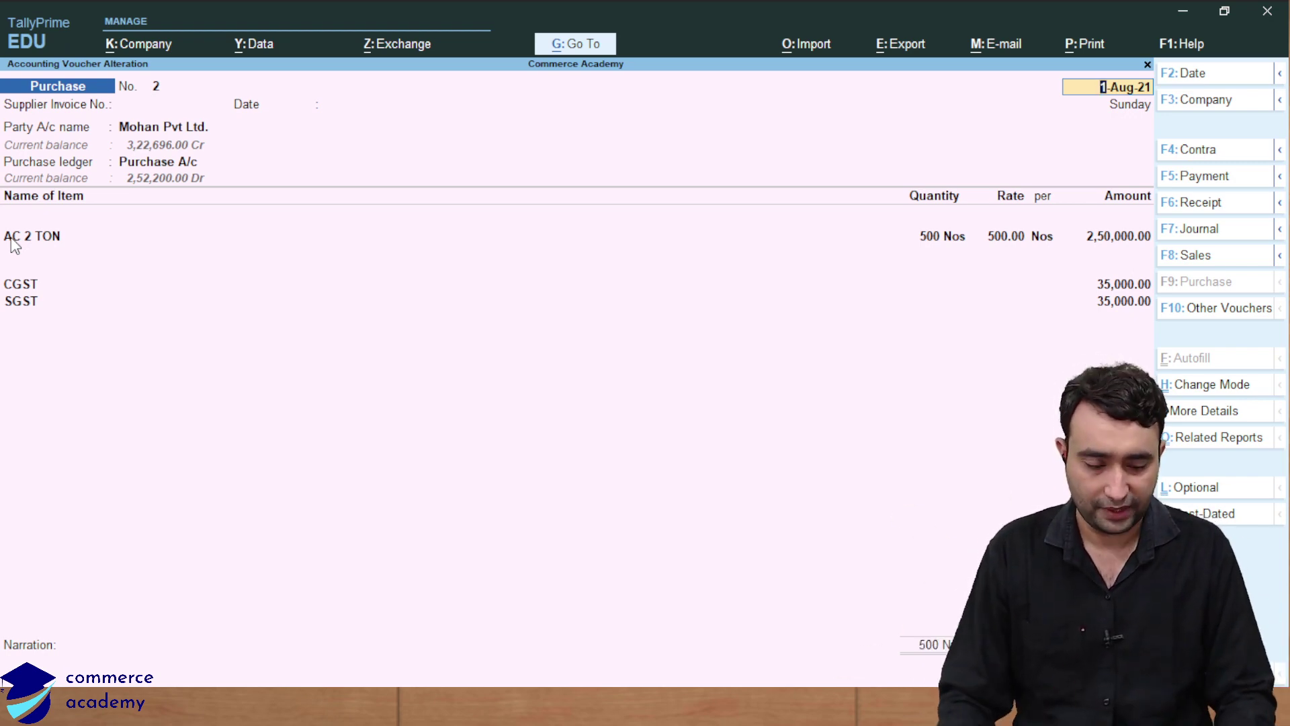
key(Page_Up)
key(Escape)
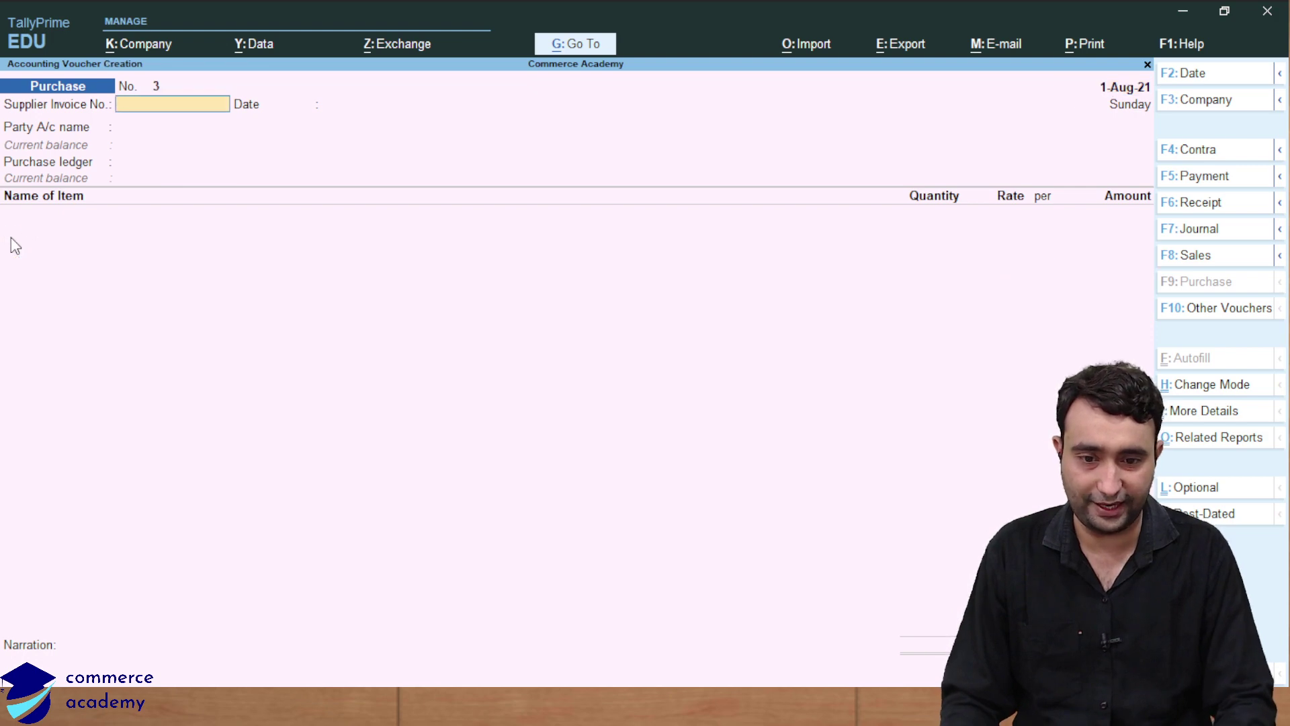
key(Page_Up)
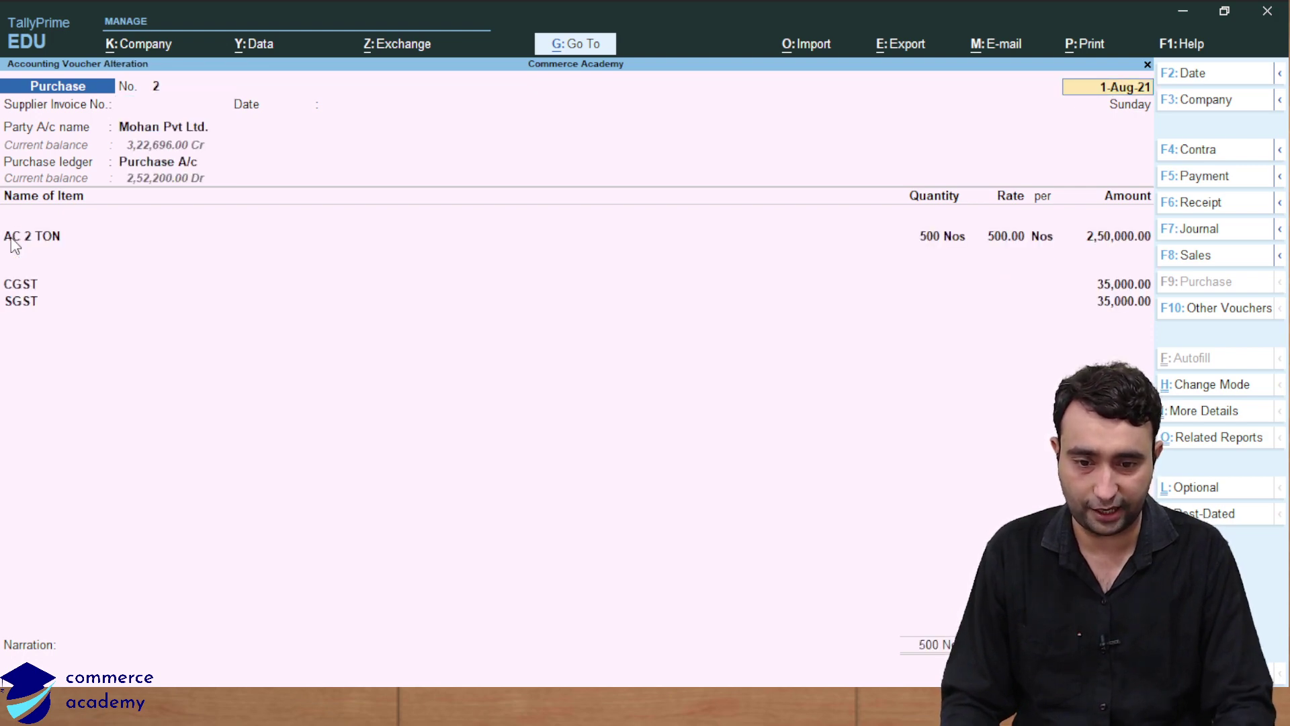
key(Page_Up)
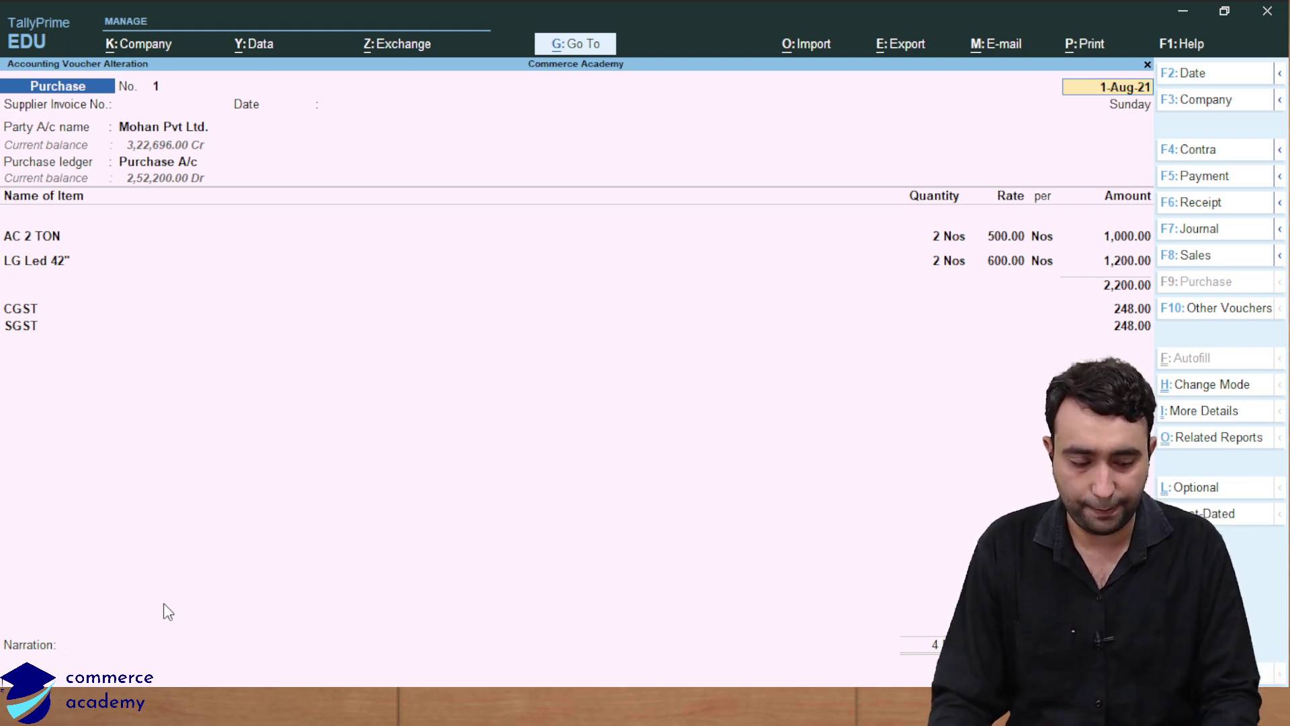
- Check the state and tax registration details in the Mohan Pvt Ltd. ledger from purchase voucher No. 1, leaving the ledger without saving
key(Return)
key(Return)
key(Return)
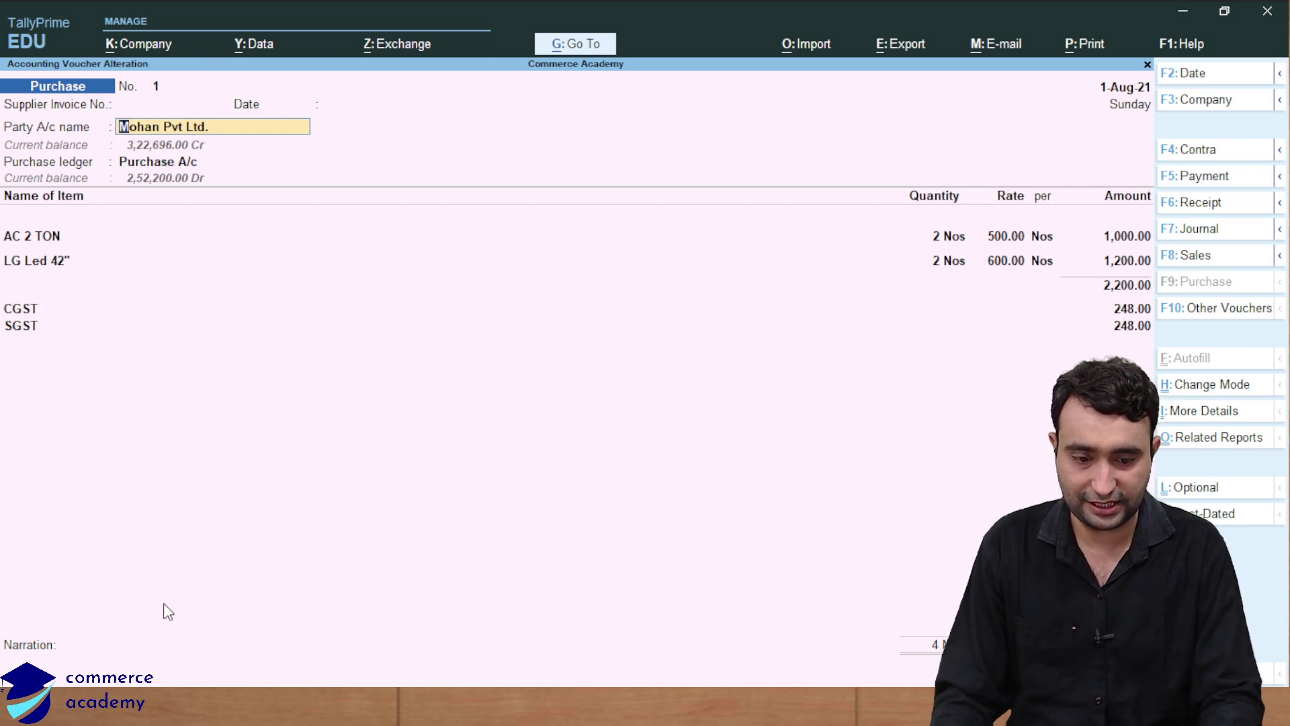
key(ctrl+Return)
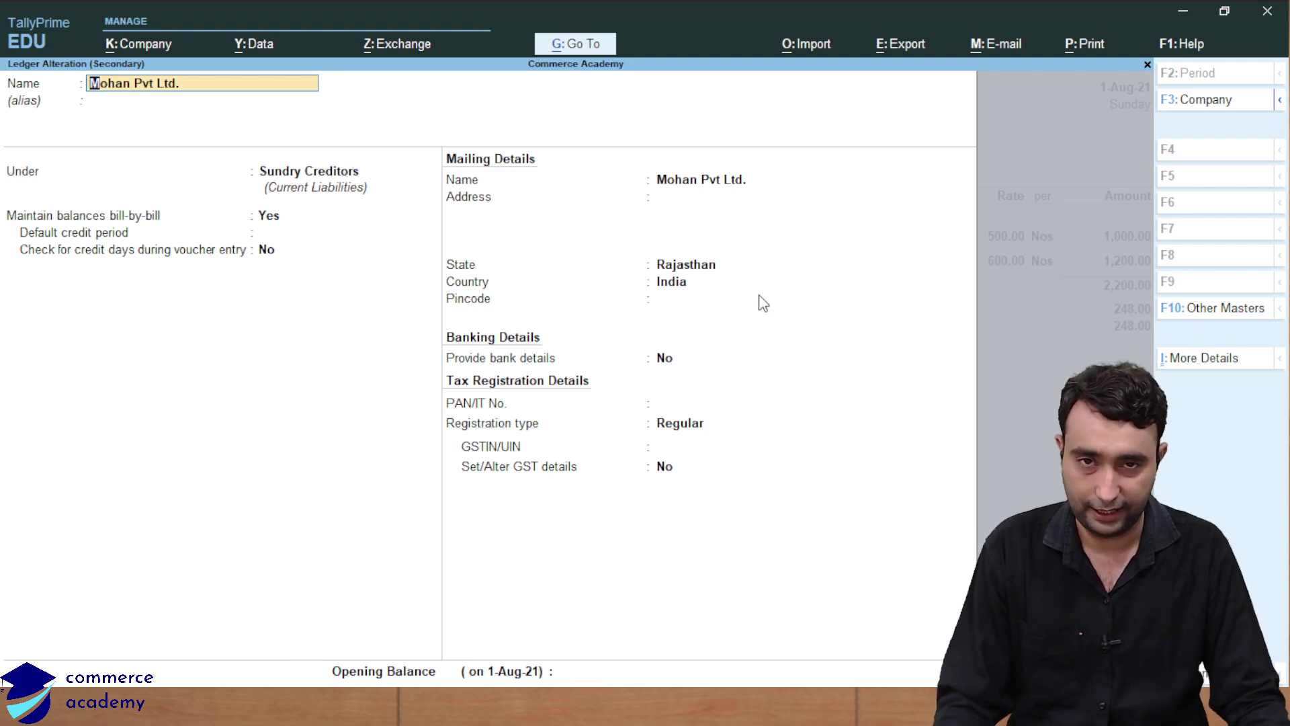
key(BackSpace)
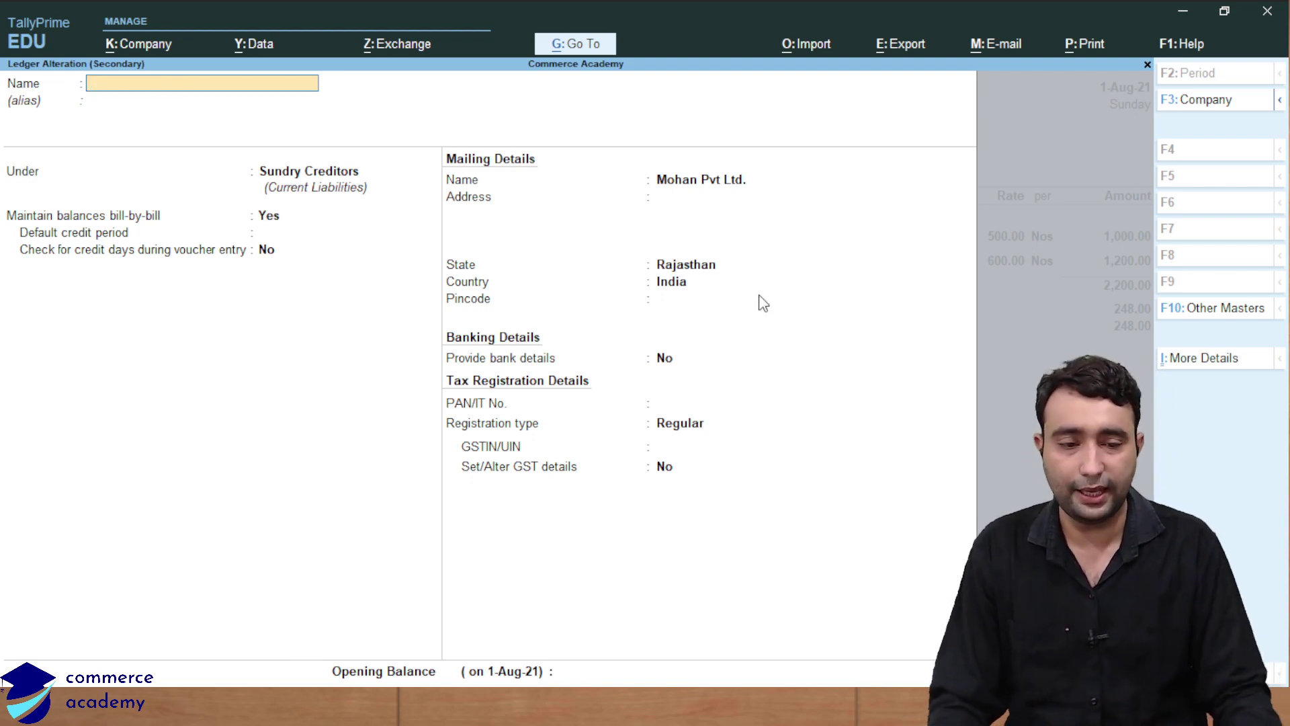
key(Escape)
key(y)
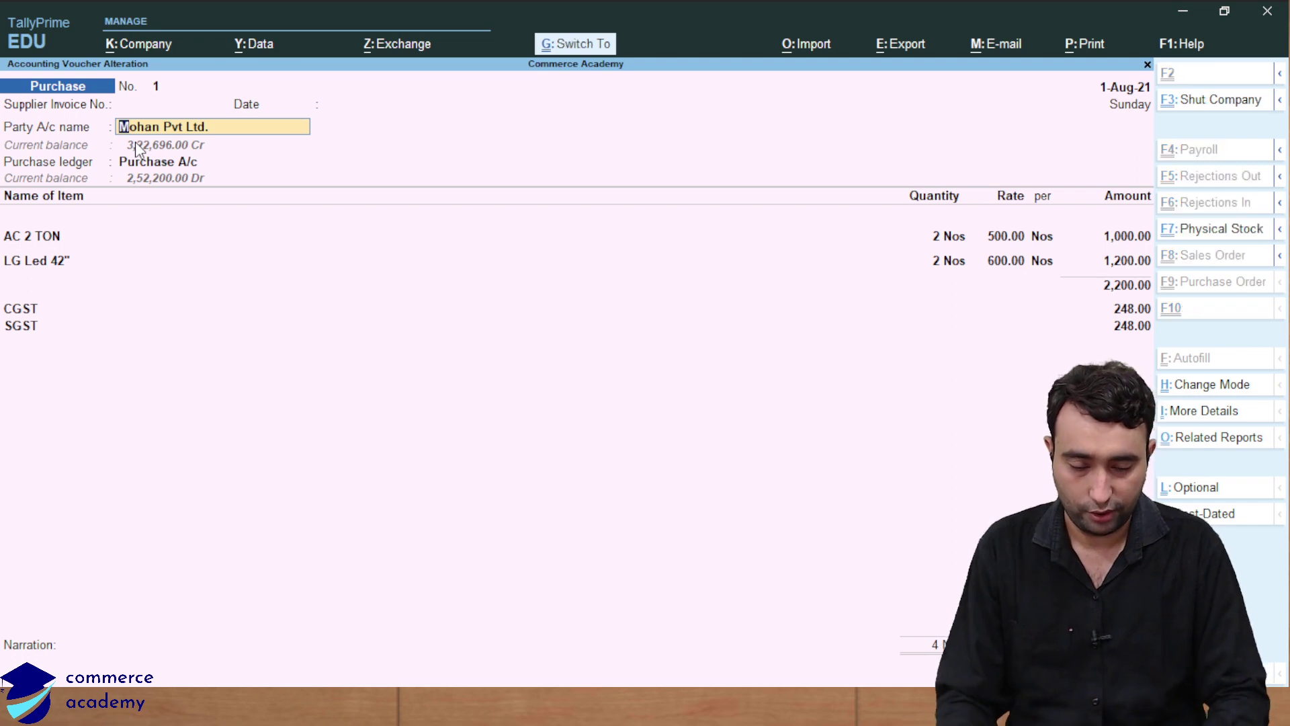
- Try changing the state in the Mohan Pvt Ltd. ledger to Delhi, keeping the Regular registration type, and save the ledger
key(ctrl+Return)
key(Return)
key(Return)
key(Return)
key(Return)
key(Return)
key(Return)
key(Return)
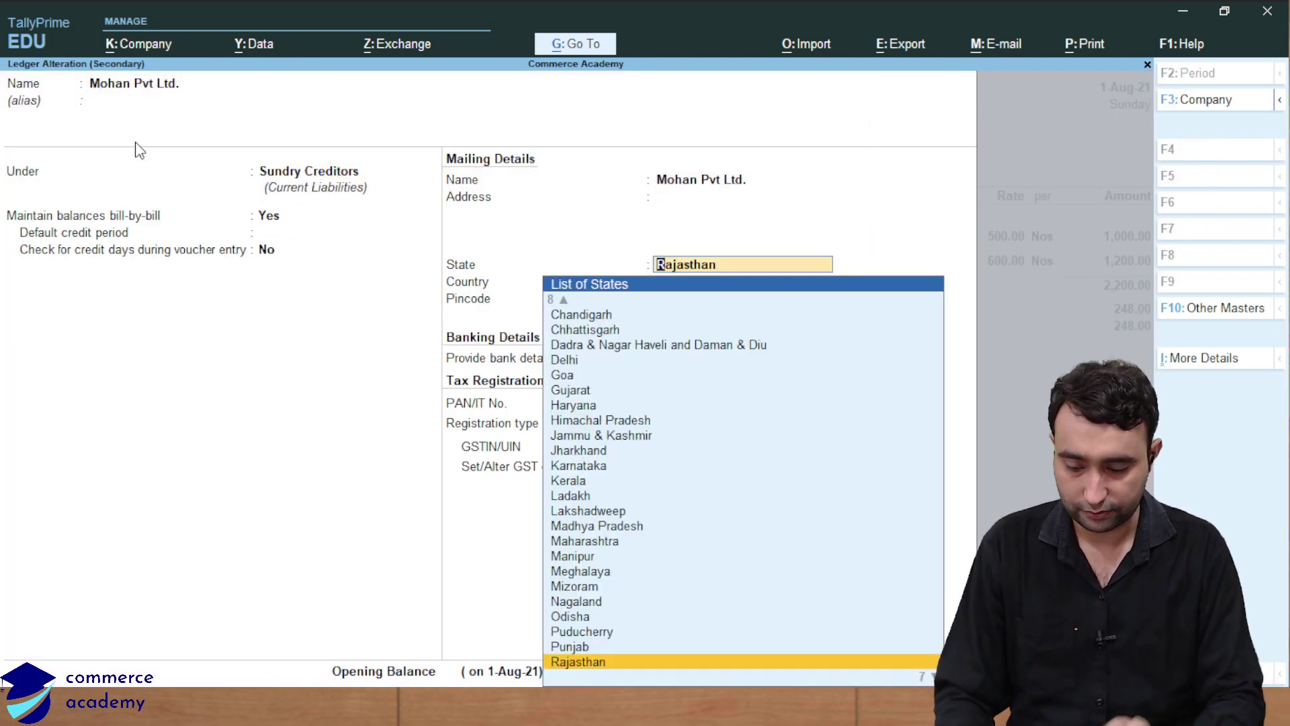
text(De)
key(Return)
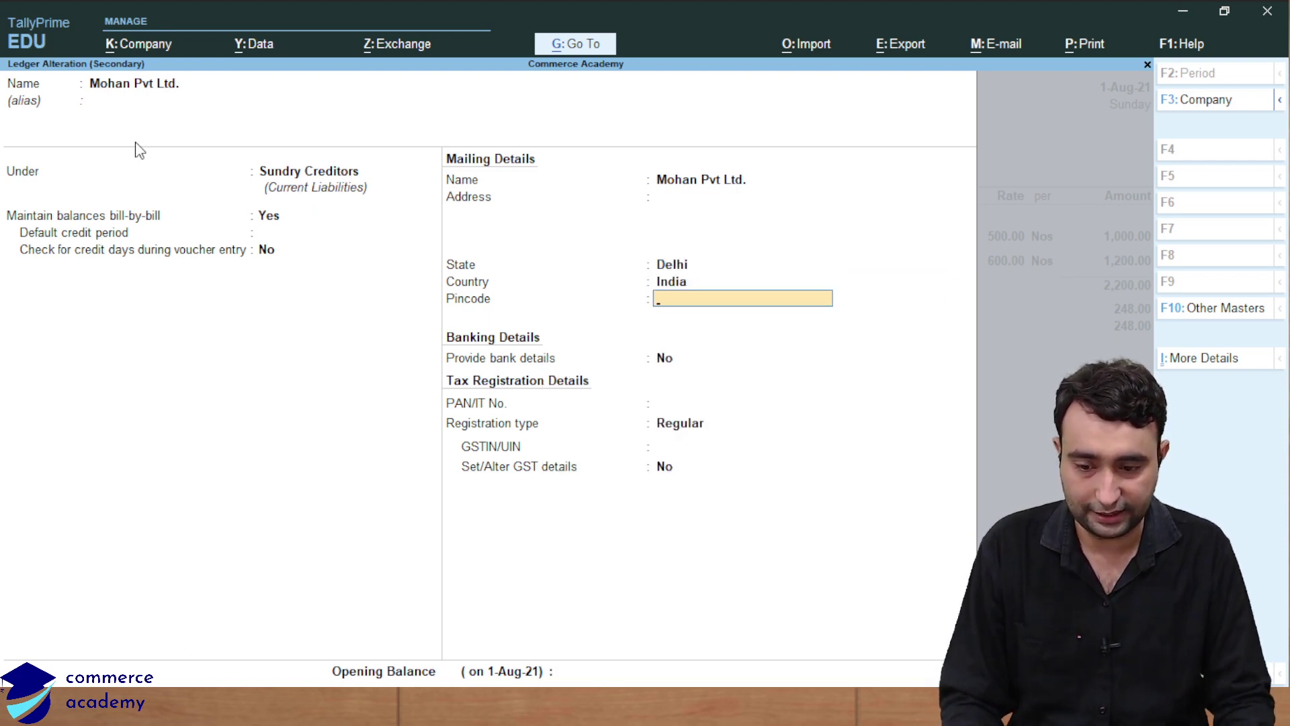
key(Return)
key(Return)
key(Return)
key(Return)
key(Return)
key(Return)
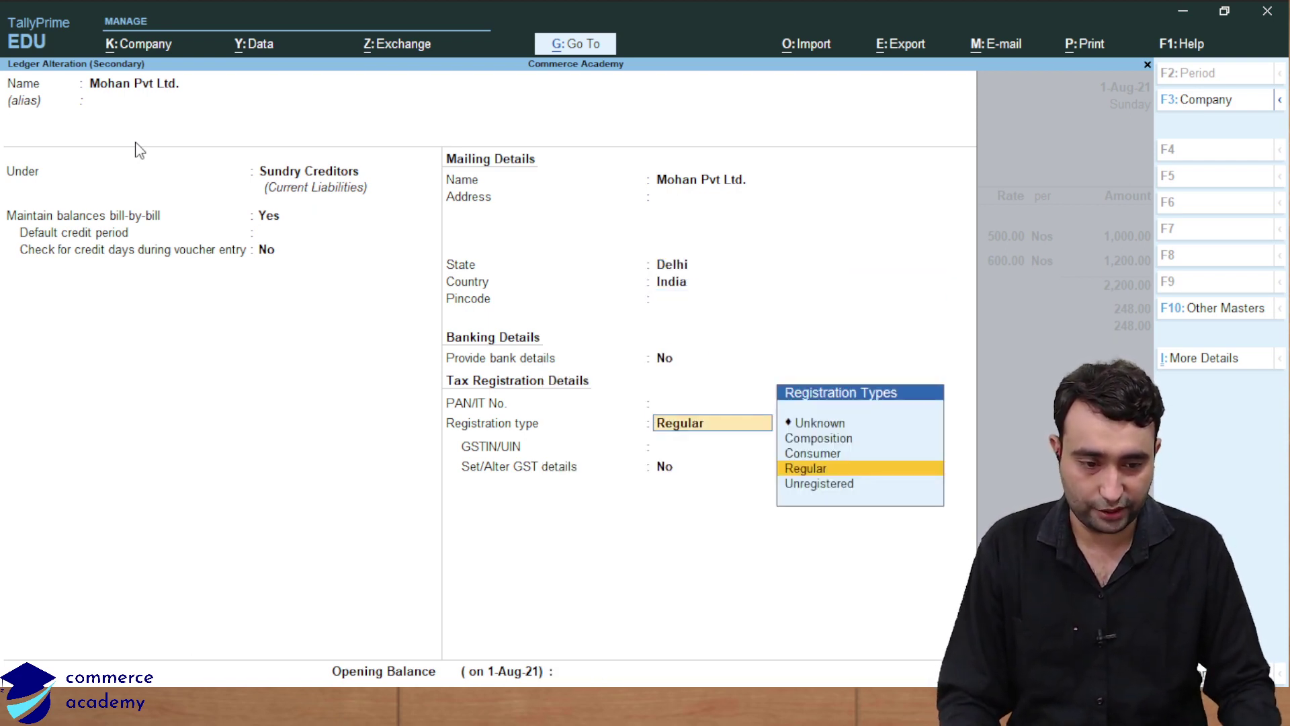
key(Return)
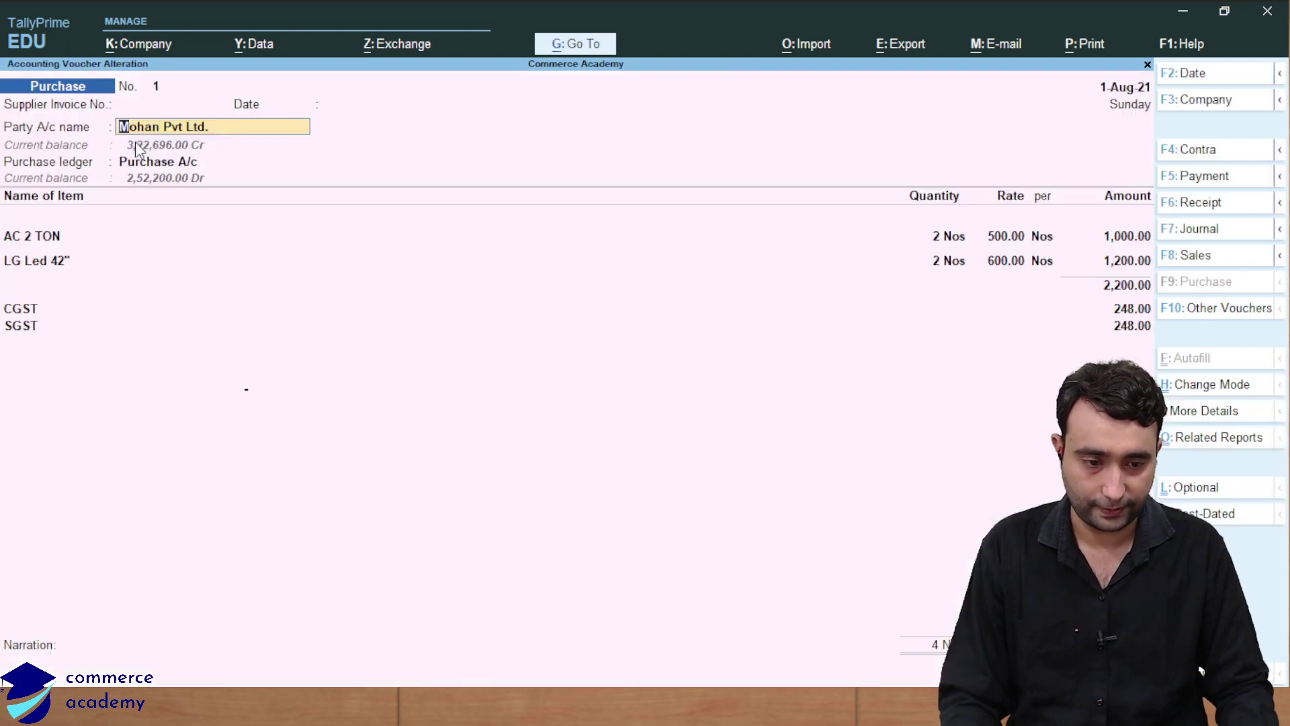
- Try setting the supplier's state to Delhi in the Party Details of purchase voucher No. 1
key(Return)
key(Return)
key(Return)
key(Return)
key(Return)
key(Return)
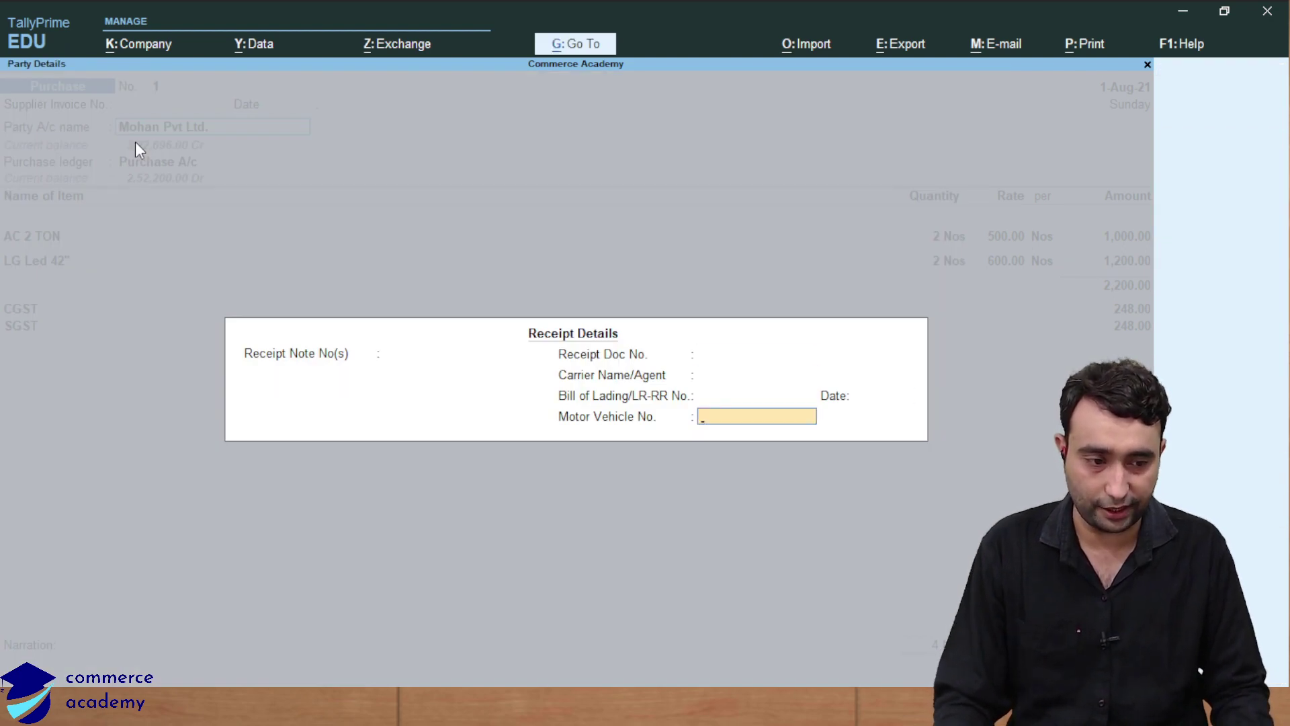
key(Return)
key(Return)
key(Return)
key(BackSpace)
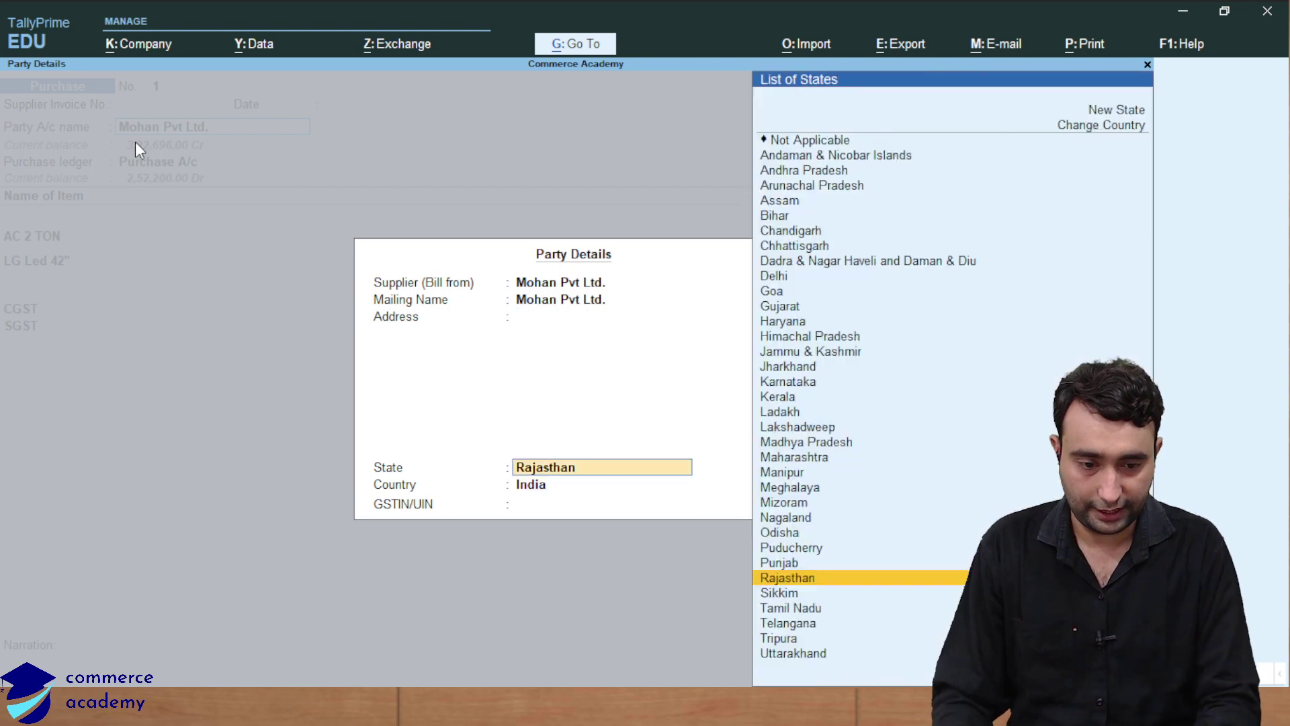
text(De)
key(Return)
key(Return)
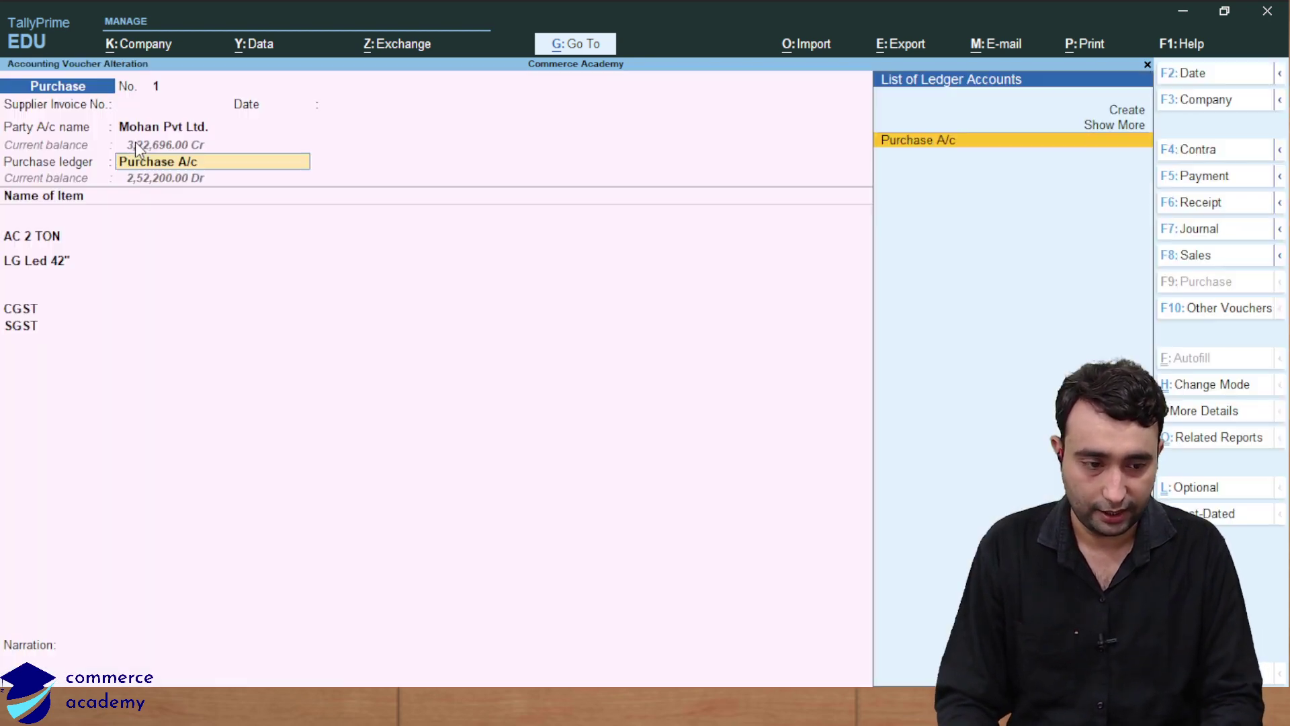
- Go through the item lines of purchase voucher No. 1 to check its CGST and SGST amounts, then return to the party name
key(Return)
key(Return)
key(Return)
key(Return)
key(Return)
key(Return)
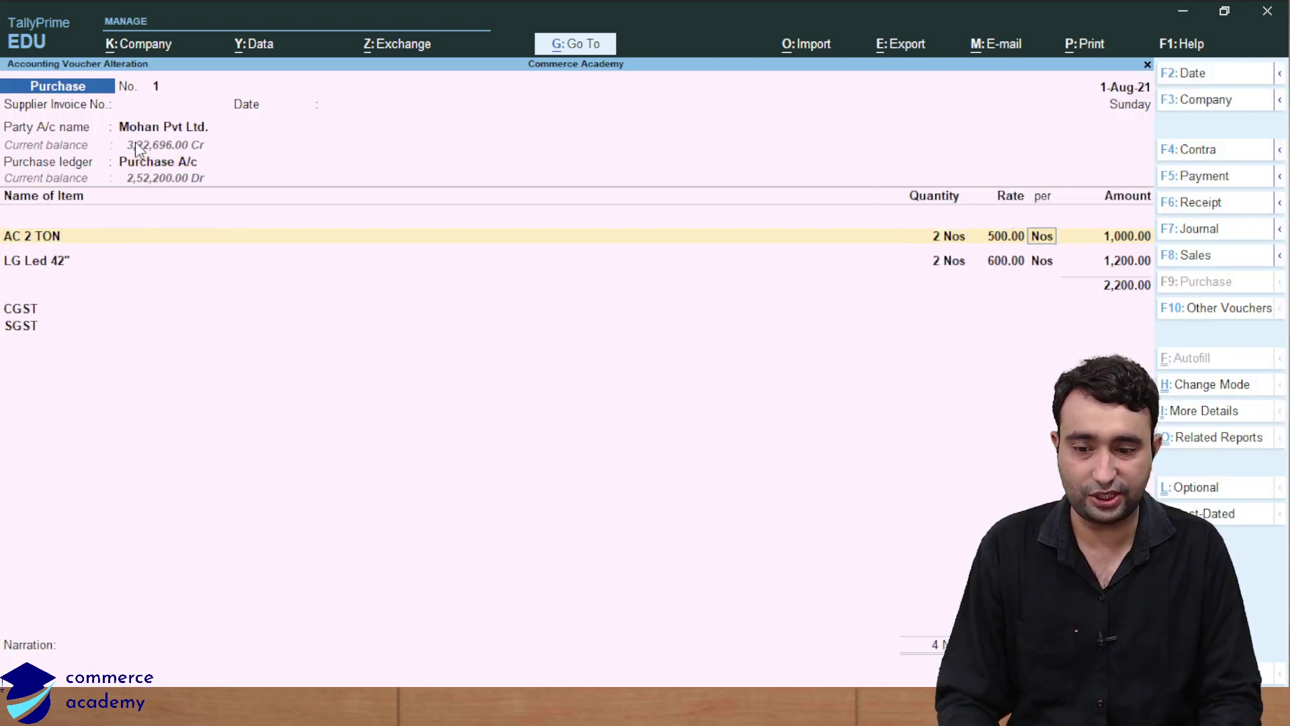
key(Return)
key(Return)
key(Return)
key(Return)
key(Return)
key(Return)
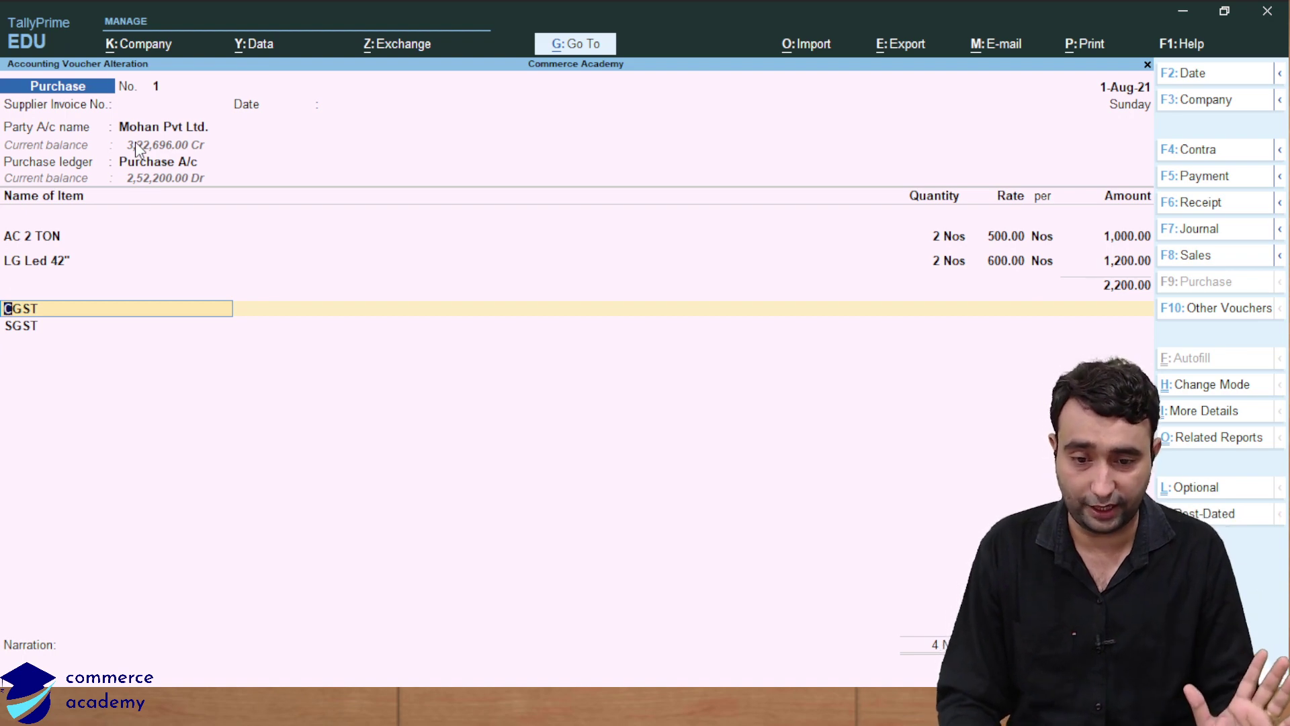
key(BackSpace)
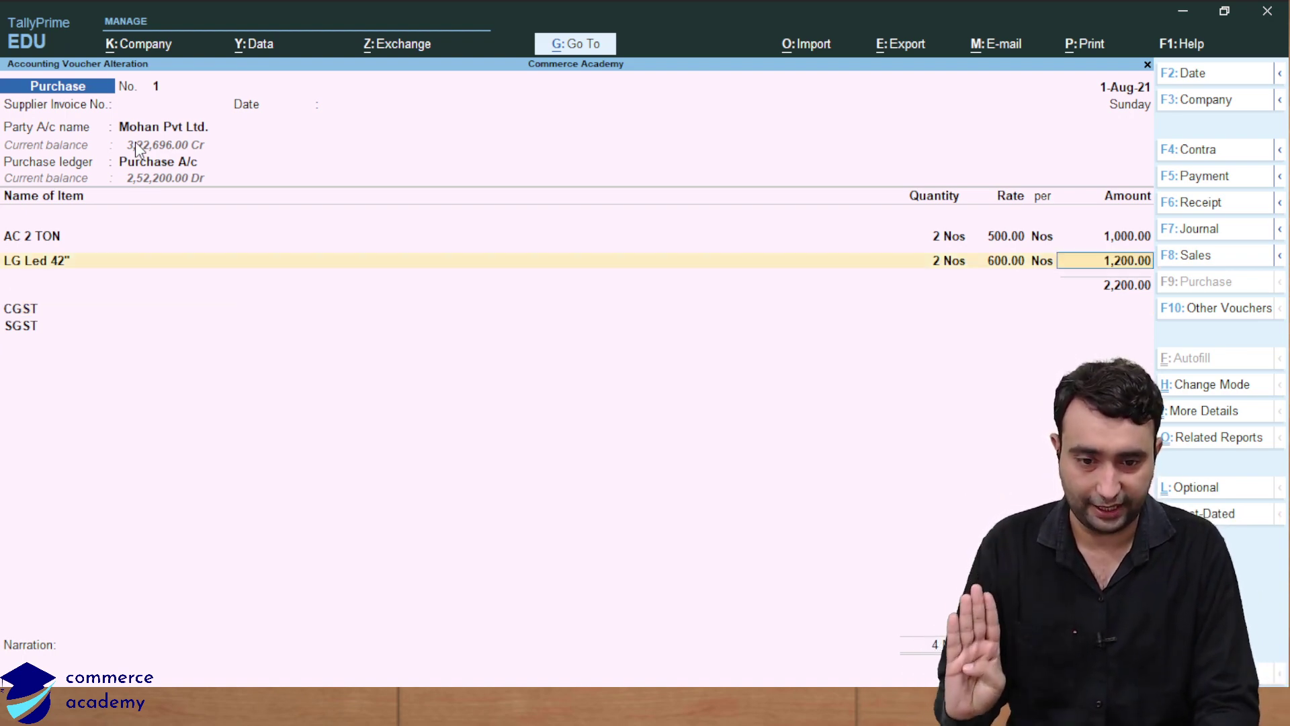
key(BackSpace)
key(BackSpace)
key(BackSpace)
key(BackSpace)
key(BackSpace)
key(BackSpace)
key(BackSpace)
key(BackSpace)
key(BackSpace)
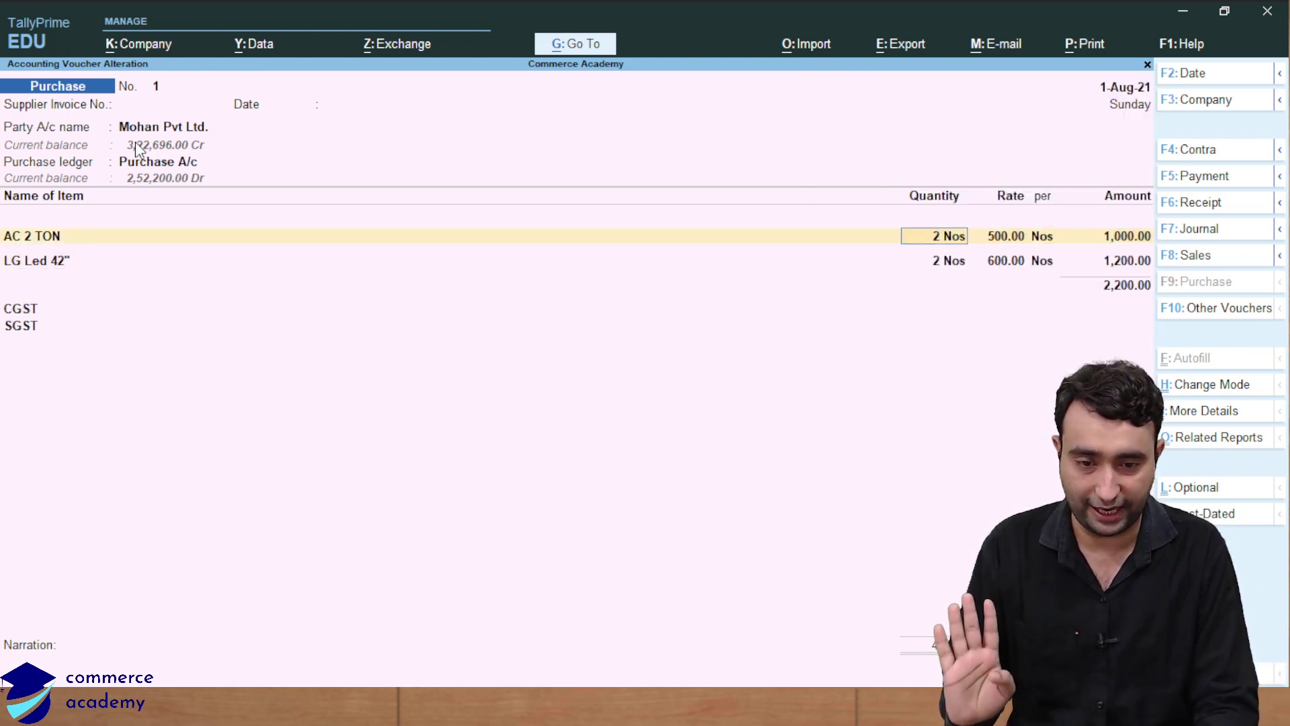
key(BackSpace)
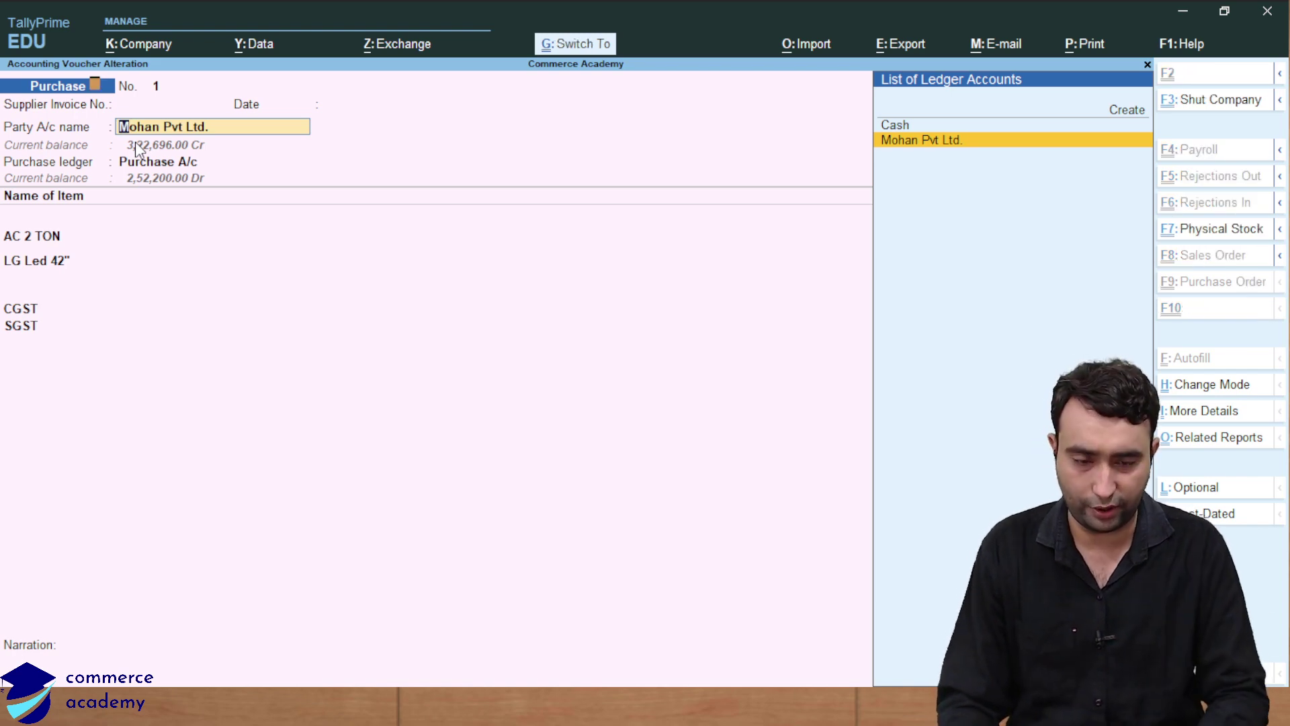
- Set the state in the Mohan Pvt Ltd. ledger back to Rajasthan and save the ledger
key(ctrl+Return)
key(Return)
key(Return)
key(Return)
key(Return)
key(Return)
key(Return)
key(Return)
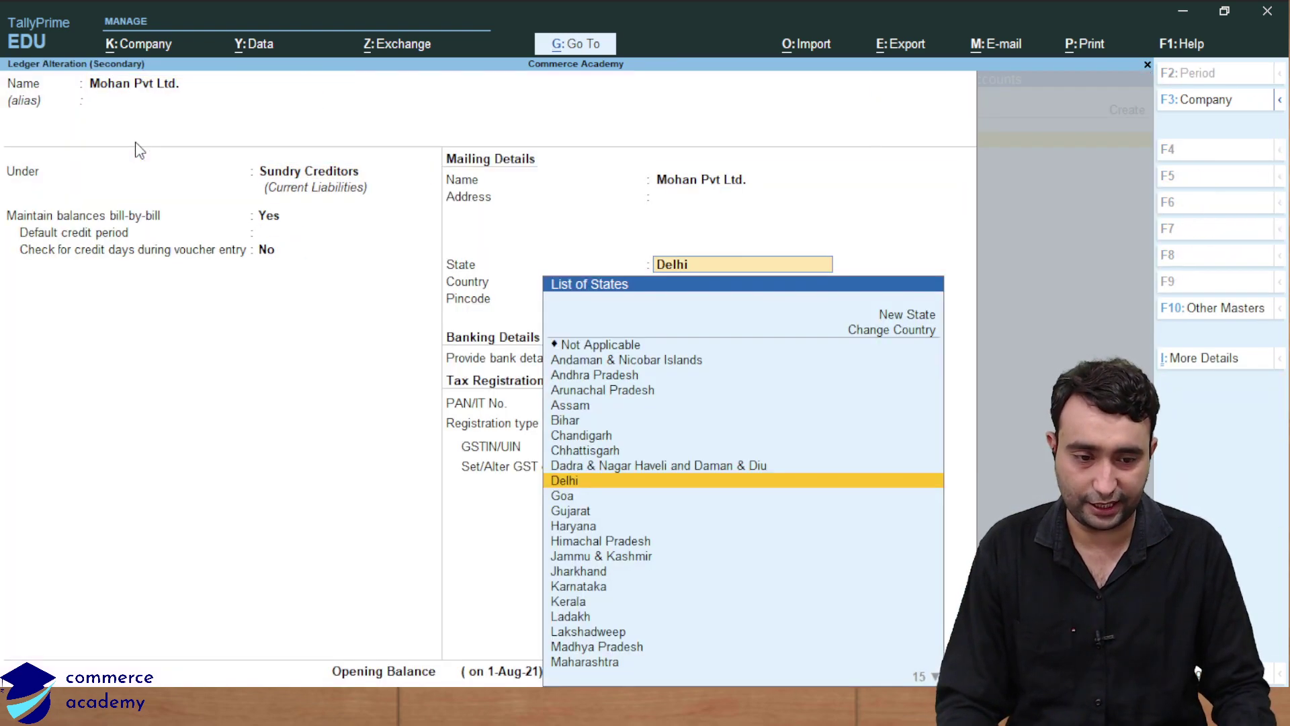
text(Ra)
key(Return)
key(Return)
key(Return)
key(Return)
key(Return)
key(Return)
key(Return)
key(Return)
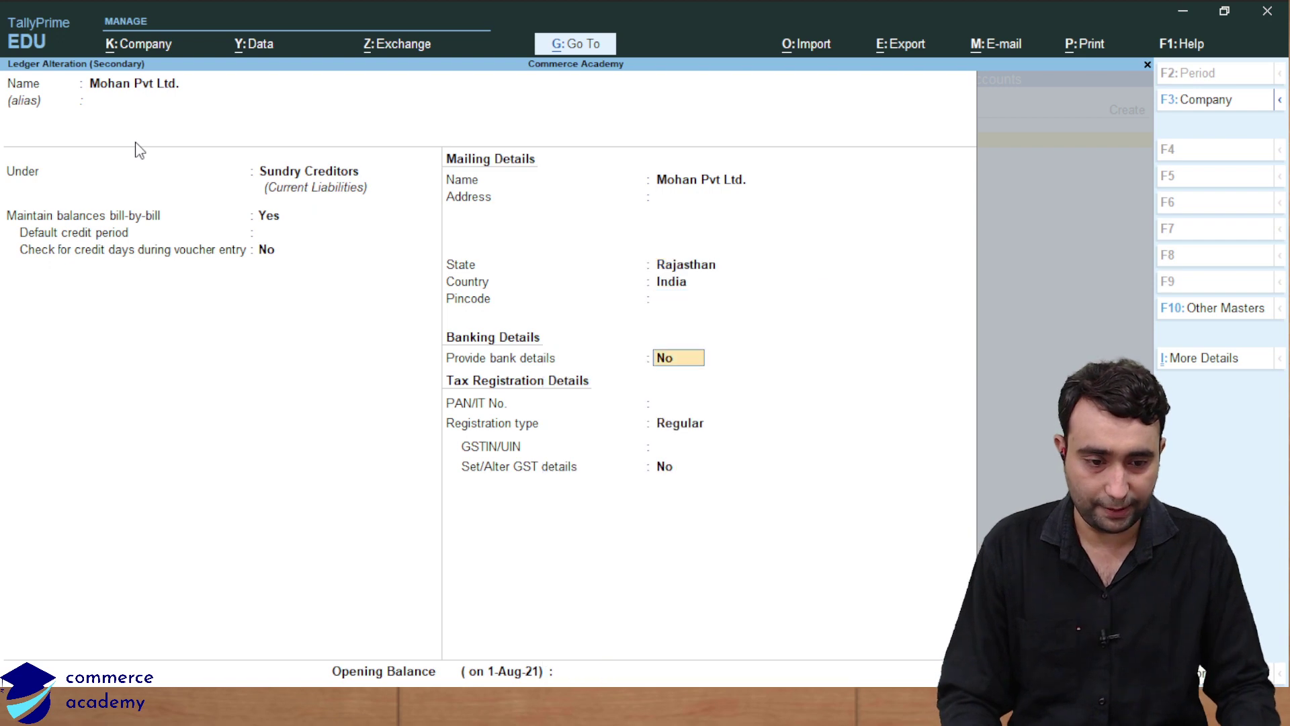
key(Return)
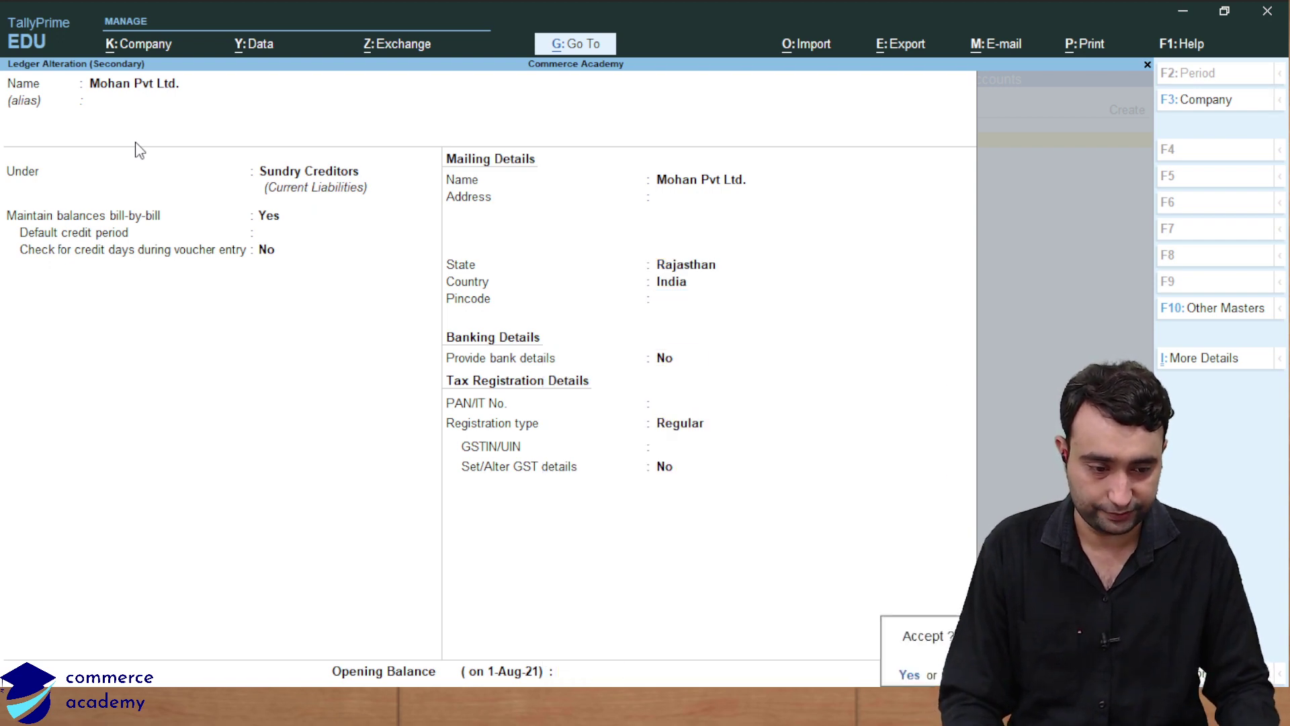
key(Return)
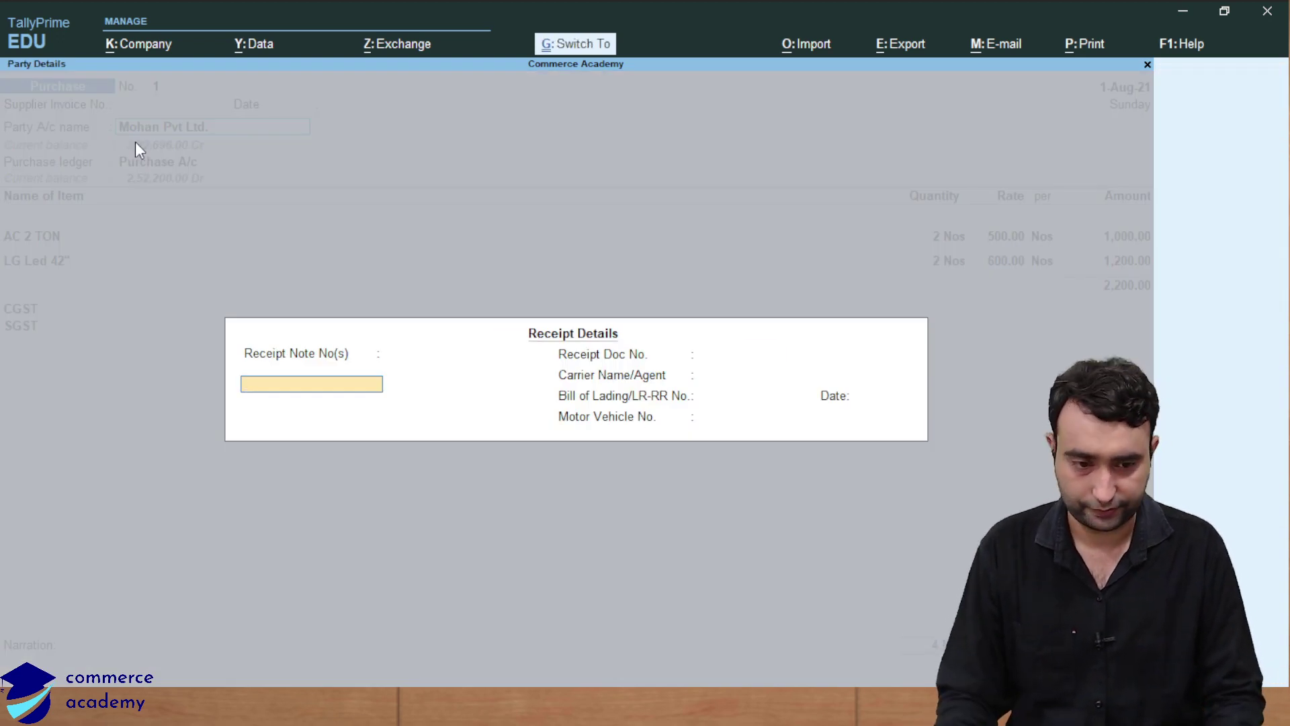
- Leave the receipt details of purchase voucher No. 1 blank and proceed through the supplier's Party Details
key(Return)
key(Return)
key(Return)
key(Return)
key(Return)
key(Return)
key(Return)
key(Return)
key(Return)
key(Return)
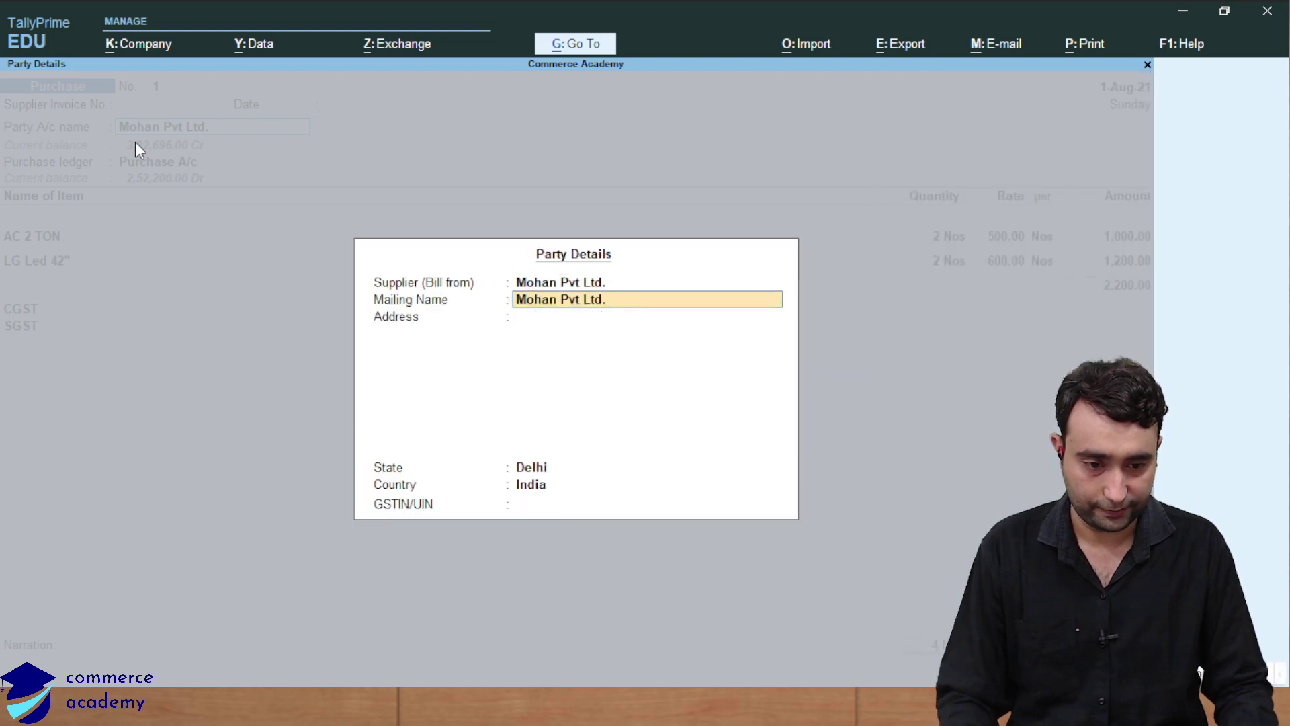
key(BackSpace)
text(R)
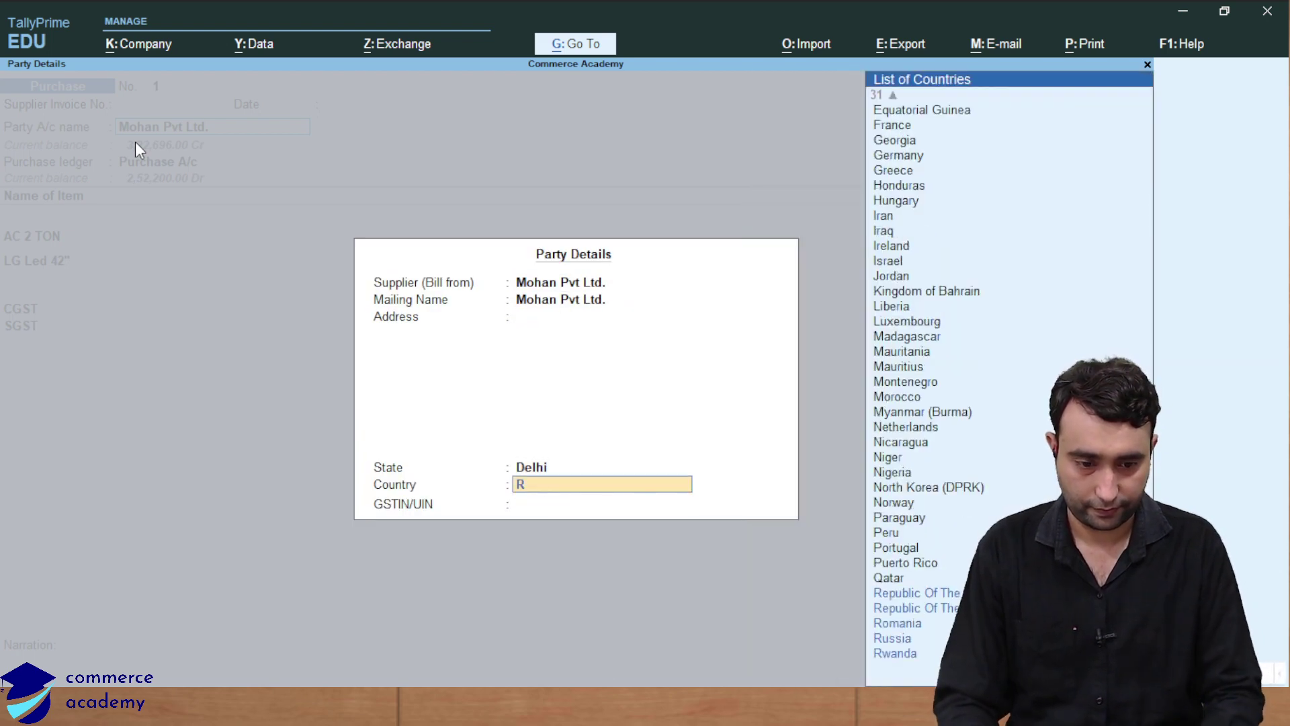
key(BackSpace)
text(Ind)
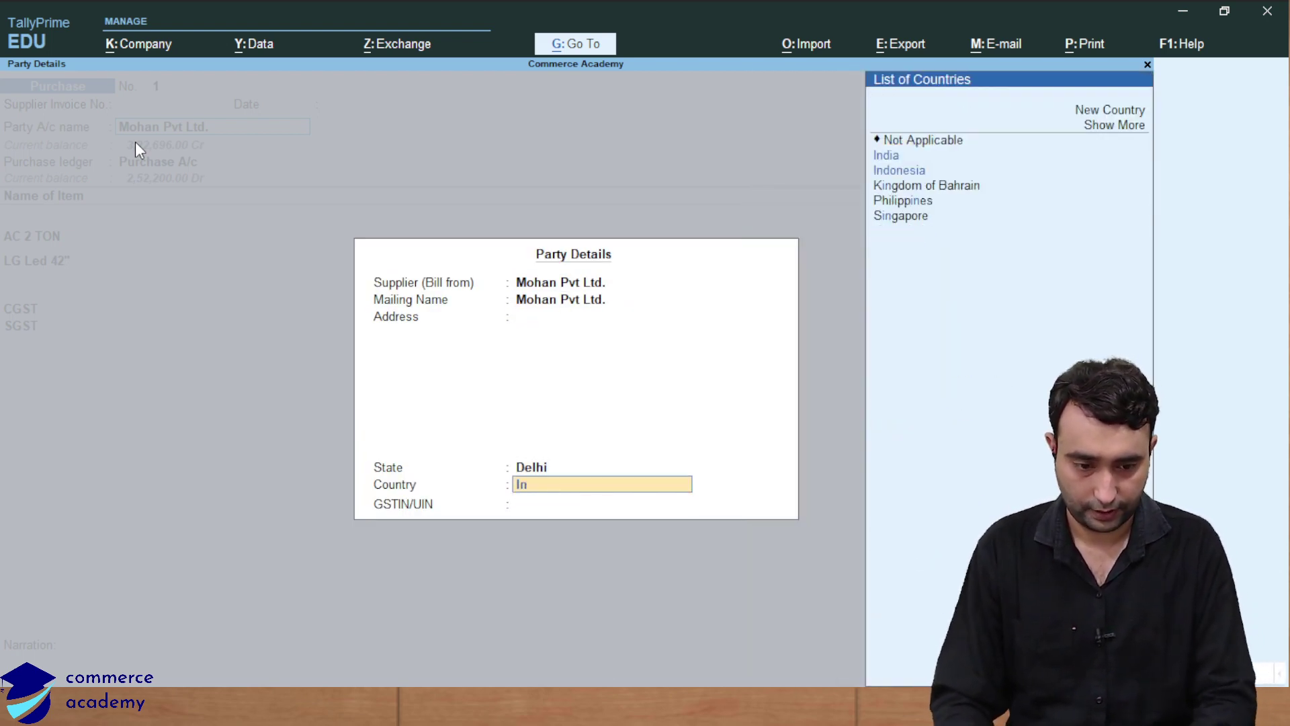
key(BackSpace)
key(BackSpace)
key(BackSpace)
key(BackSpace)
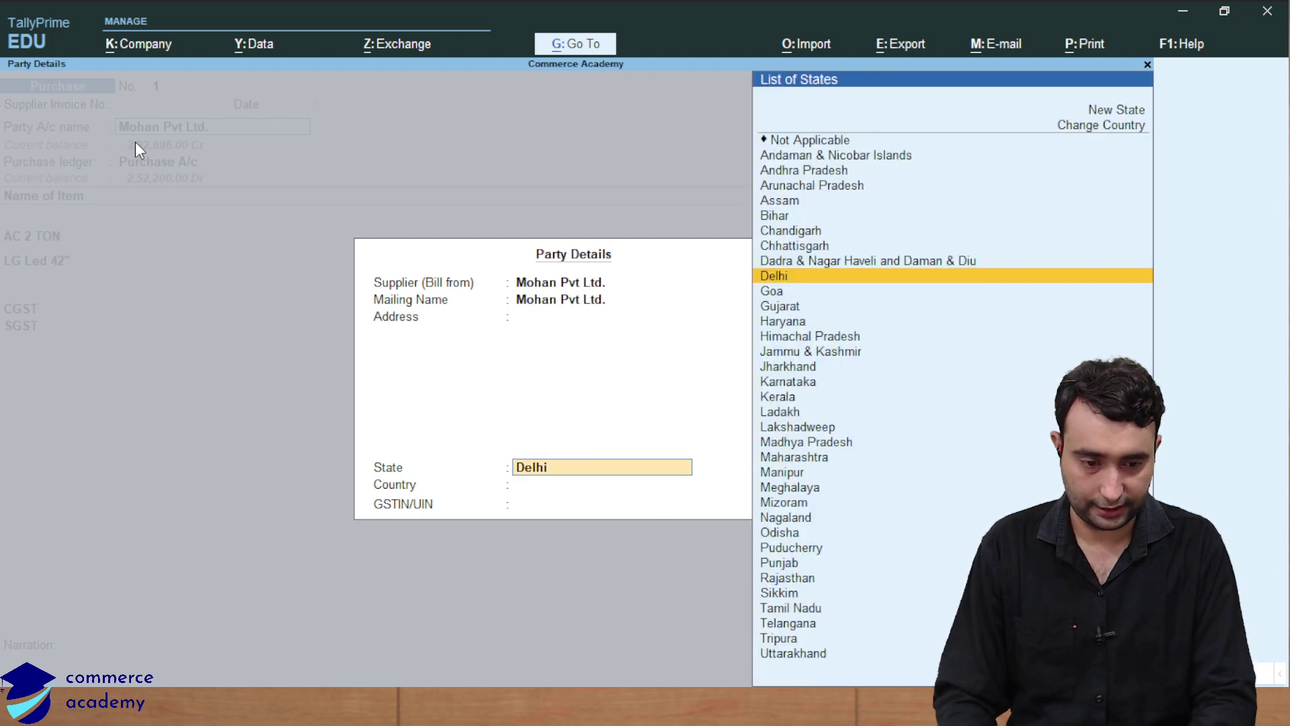
- Set the supplier's state to Rajasthan in the voucher's Party Details, save the purchase voucher, and return to the Gateway of Tally
text(Ra)
key(Return)
key(Return)
key(Return)
key(Return)
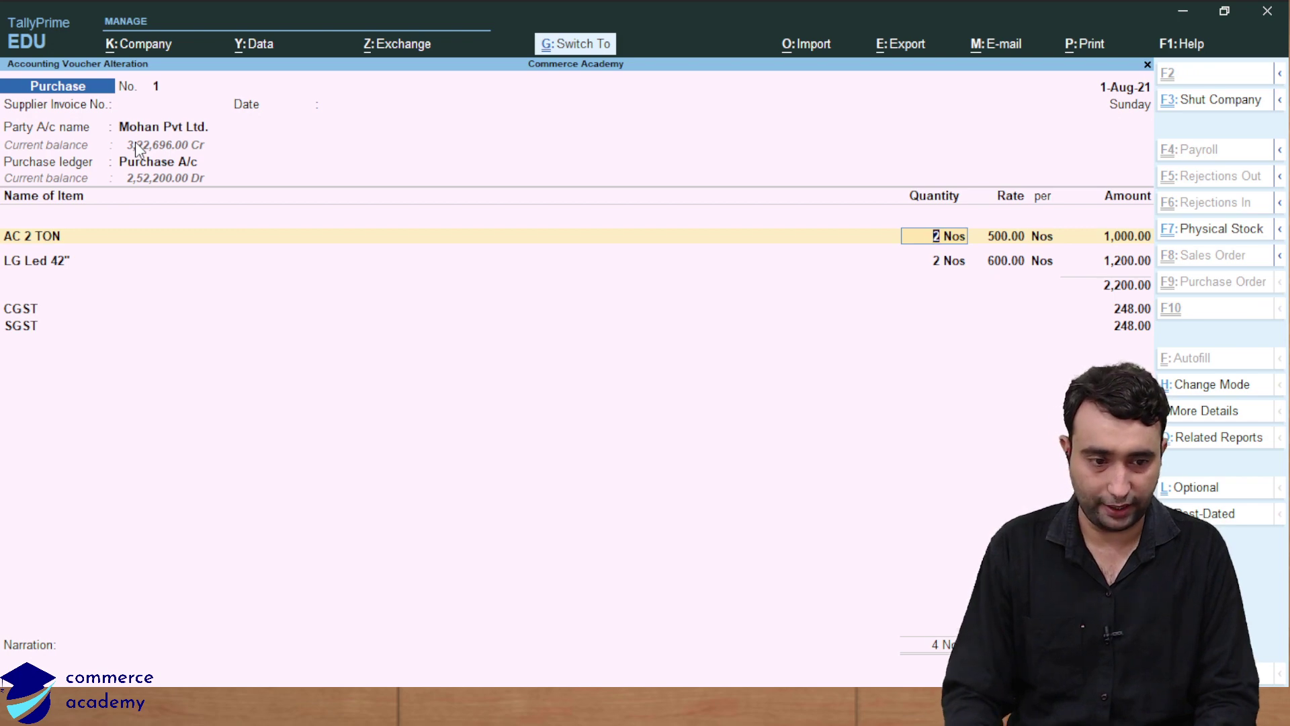
key(ctrl+a)
key(Escape)
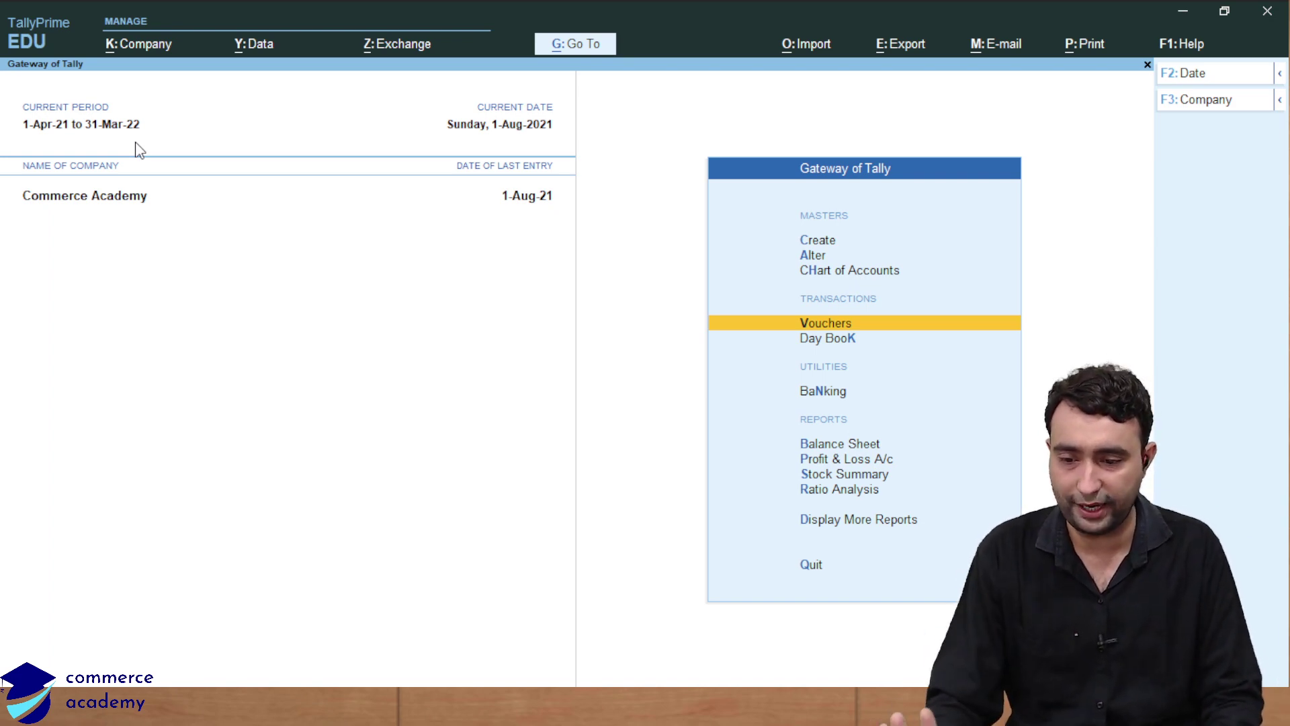
- Bring up the list of GST reports from the additional reports
key(Down)
key(Down)
key(Down)
key(Down)
key(Down)
key(Down)
key(Down)
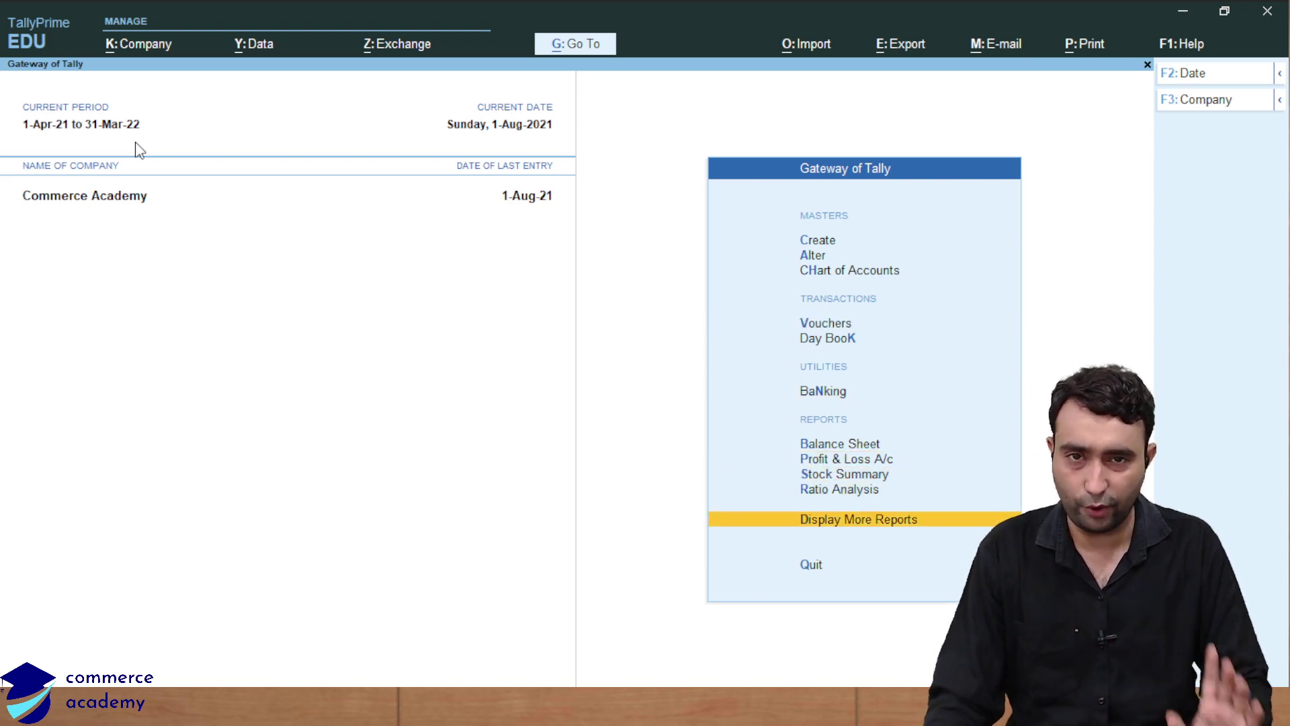
key(Return)
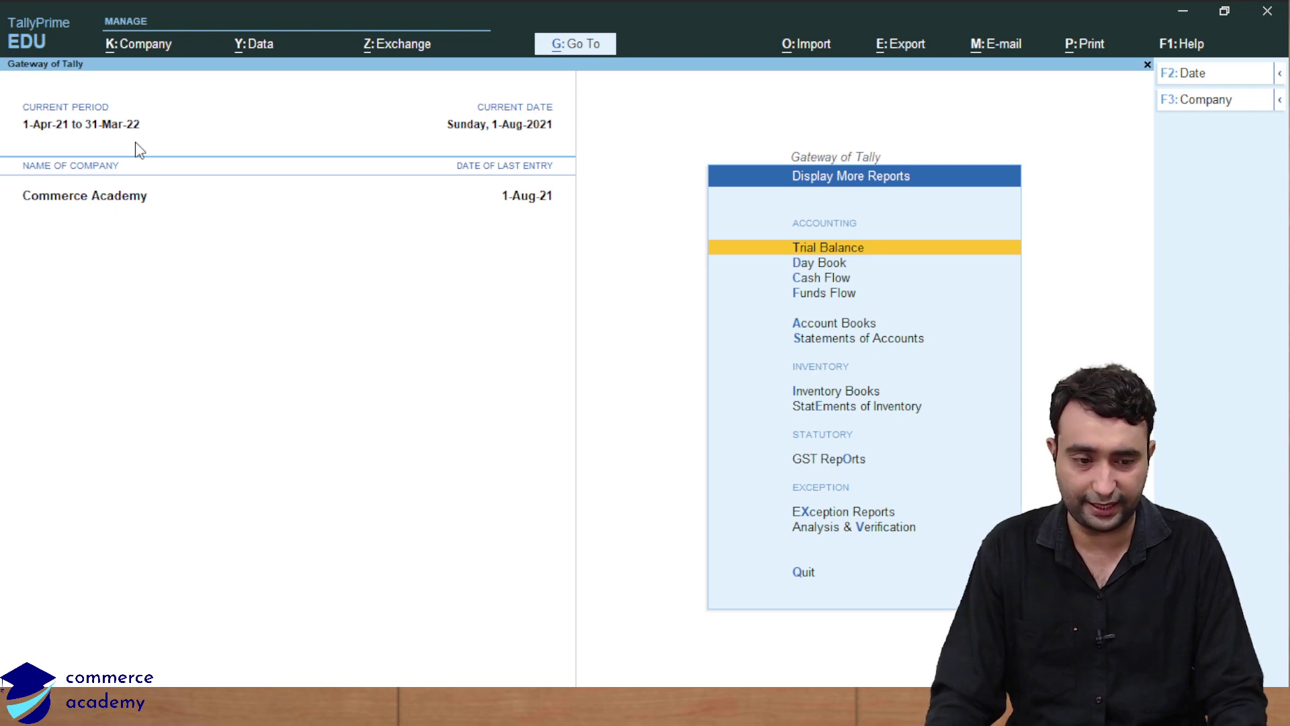
key(Down)
key(Down)
key(Down)
key(Down)
key(Down)
key(Down)
key(Down)
key(Down)
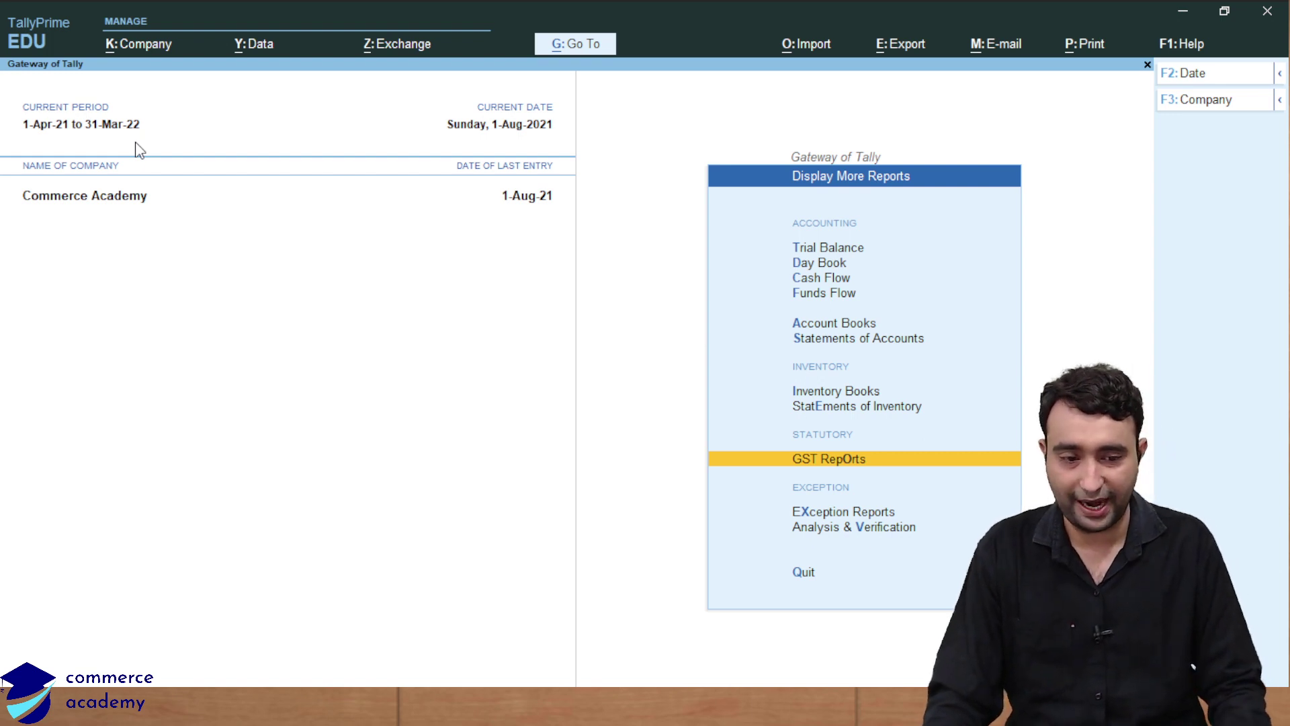
key(Return)
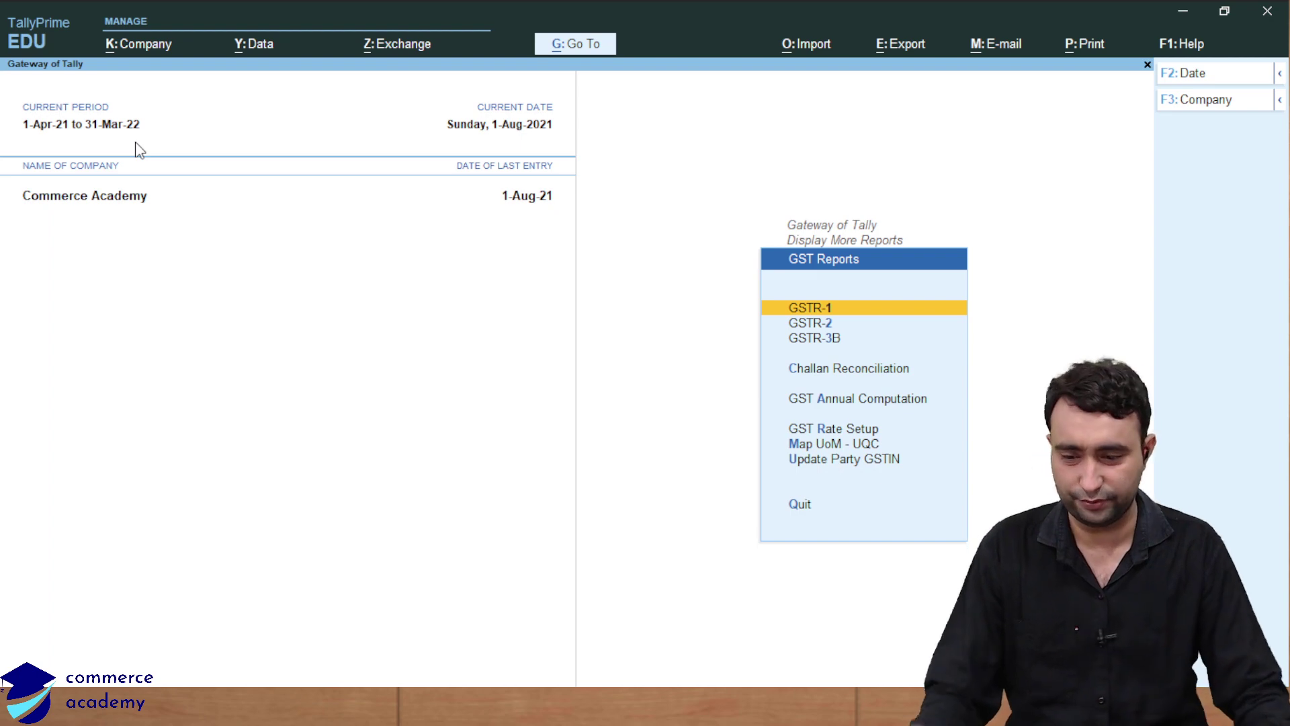
key(Up)
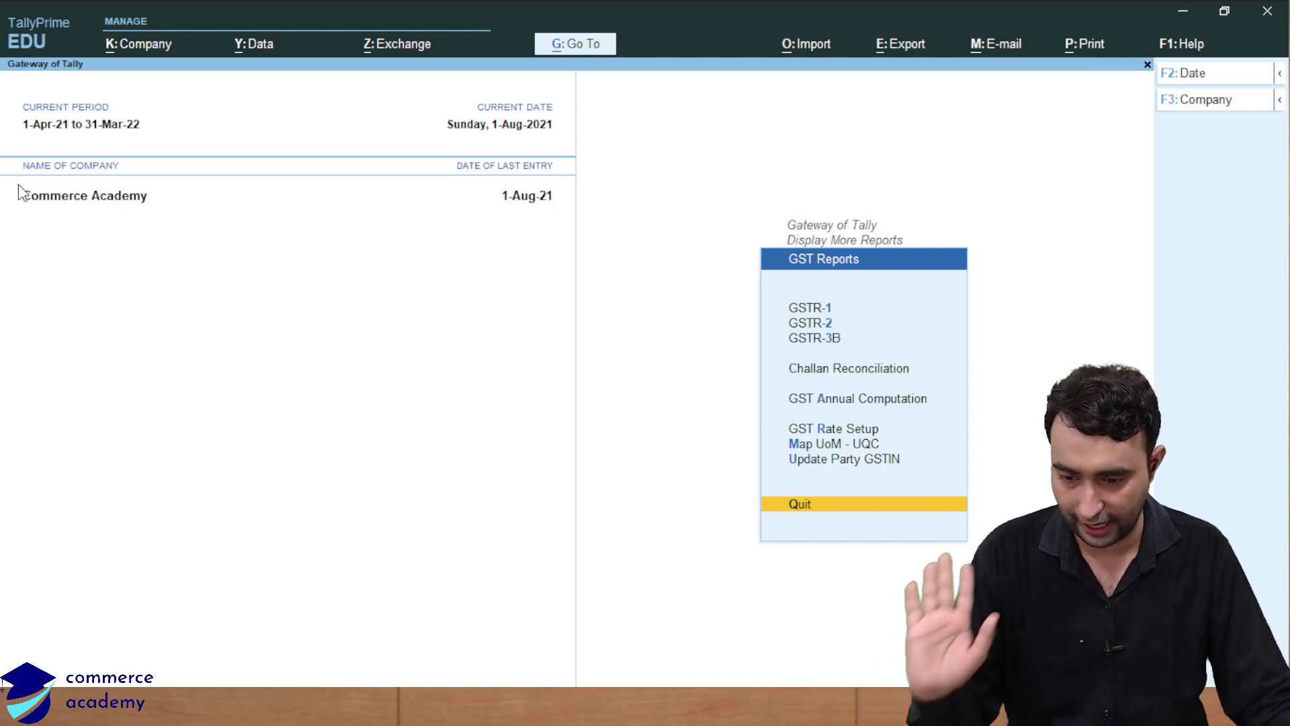
key(Up)
key(Up)
key(Up)
key(Up)
key(Up)
key(Up)
key(Up)
key(Up)
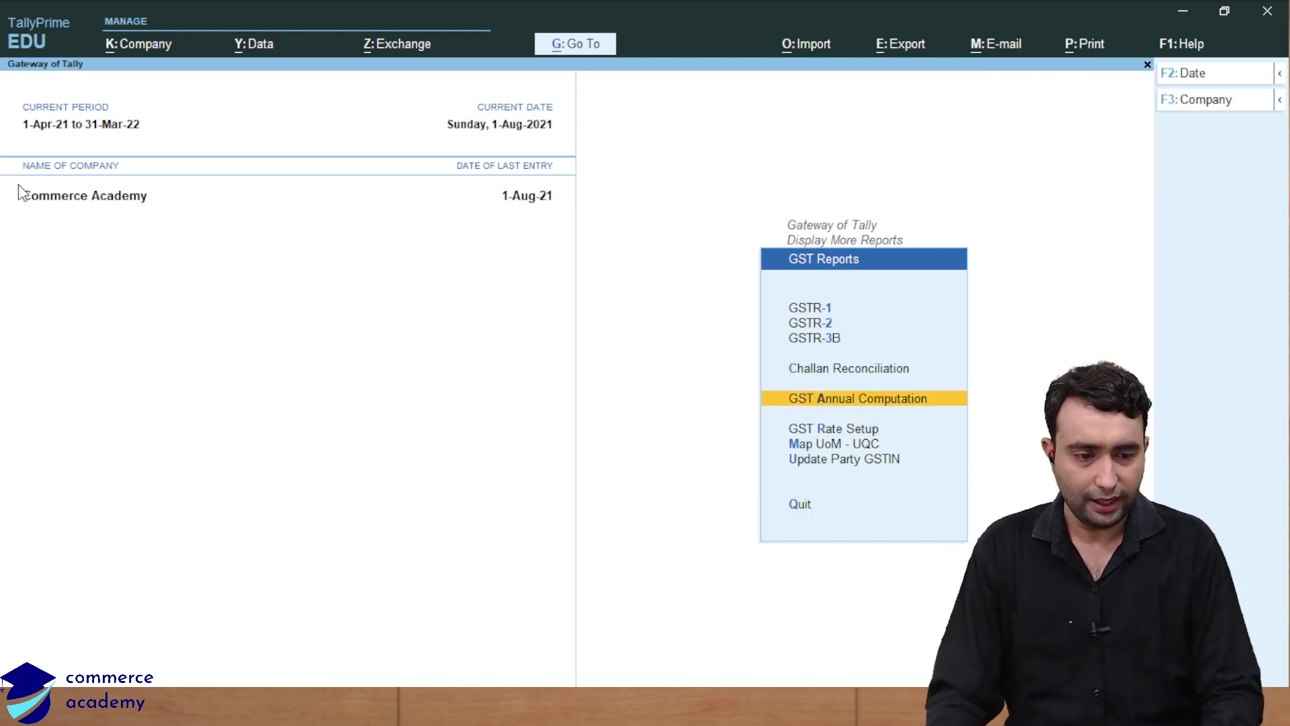
key(Down)
key(Up)
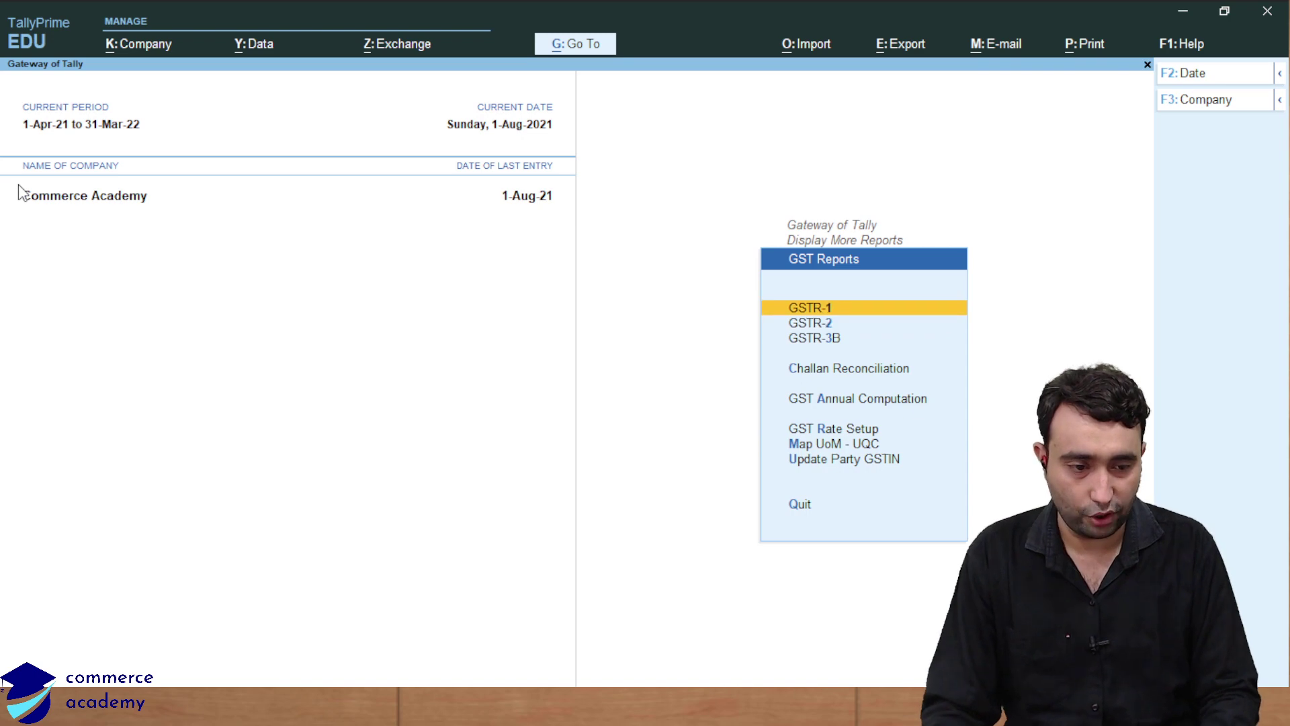
key(Escape)
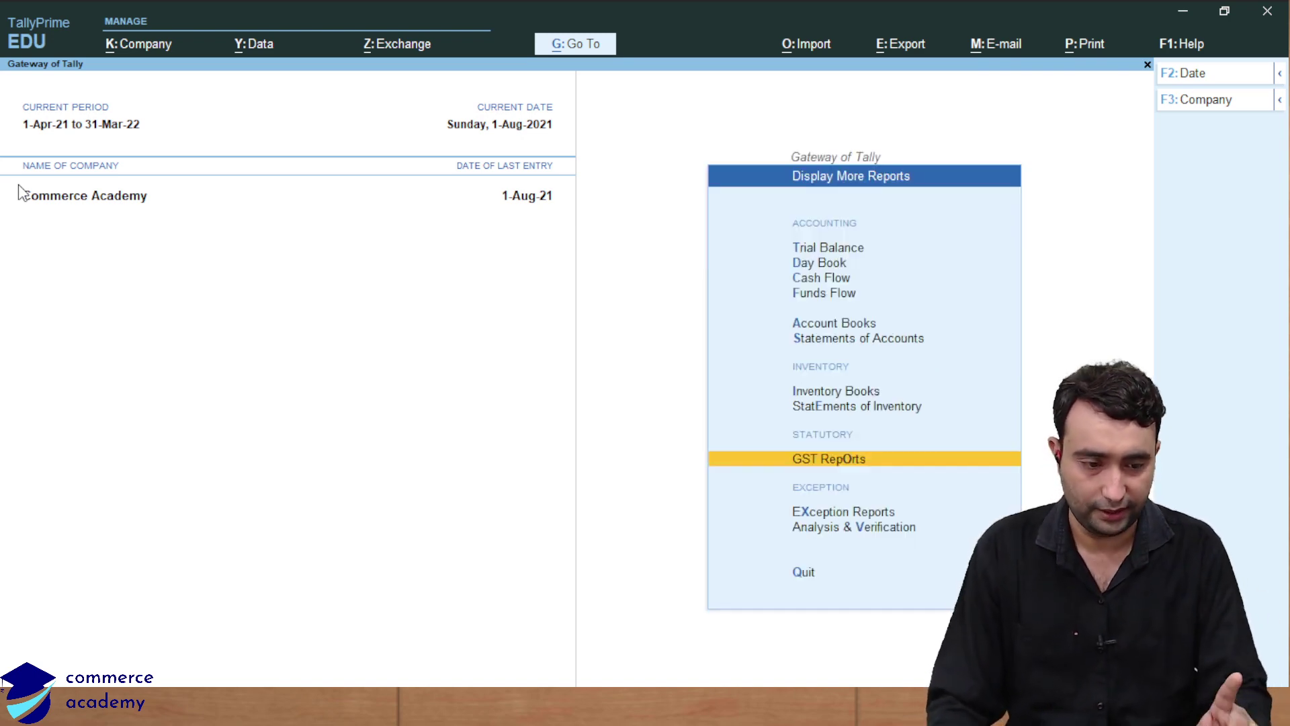
key(Return)
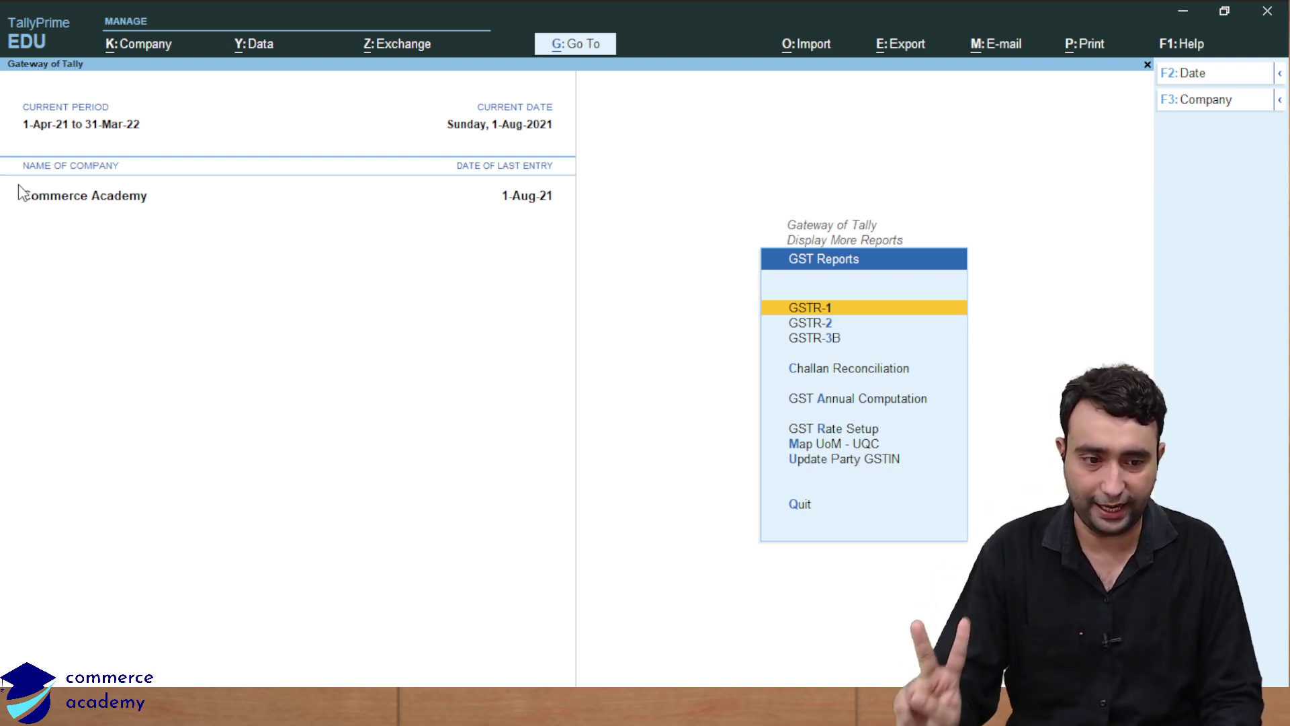
- Look over the GSTR-1, GSTR-2 and GSTR-3B choices and open the GSTR-1 report
key(Down)
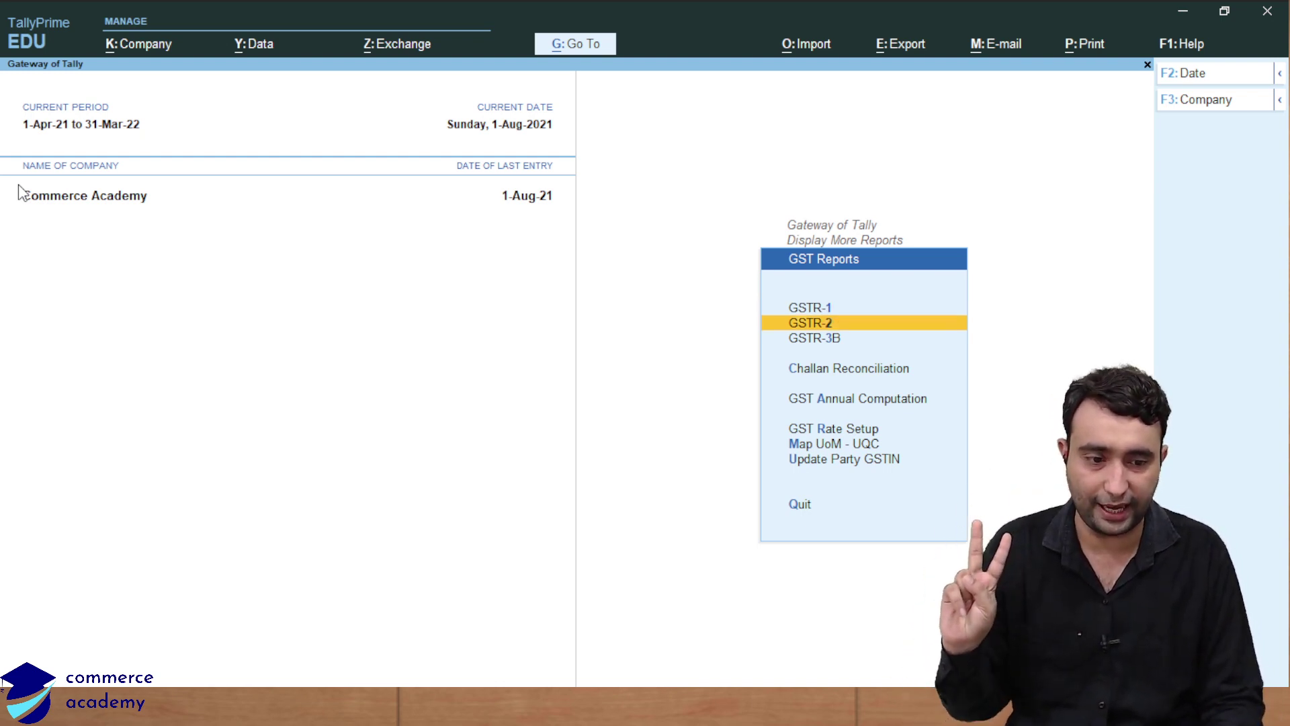
key(Down)
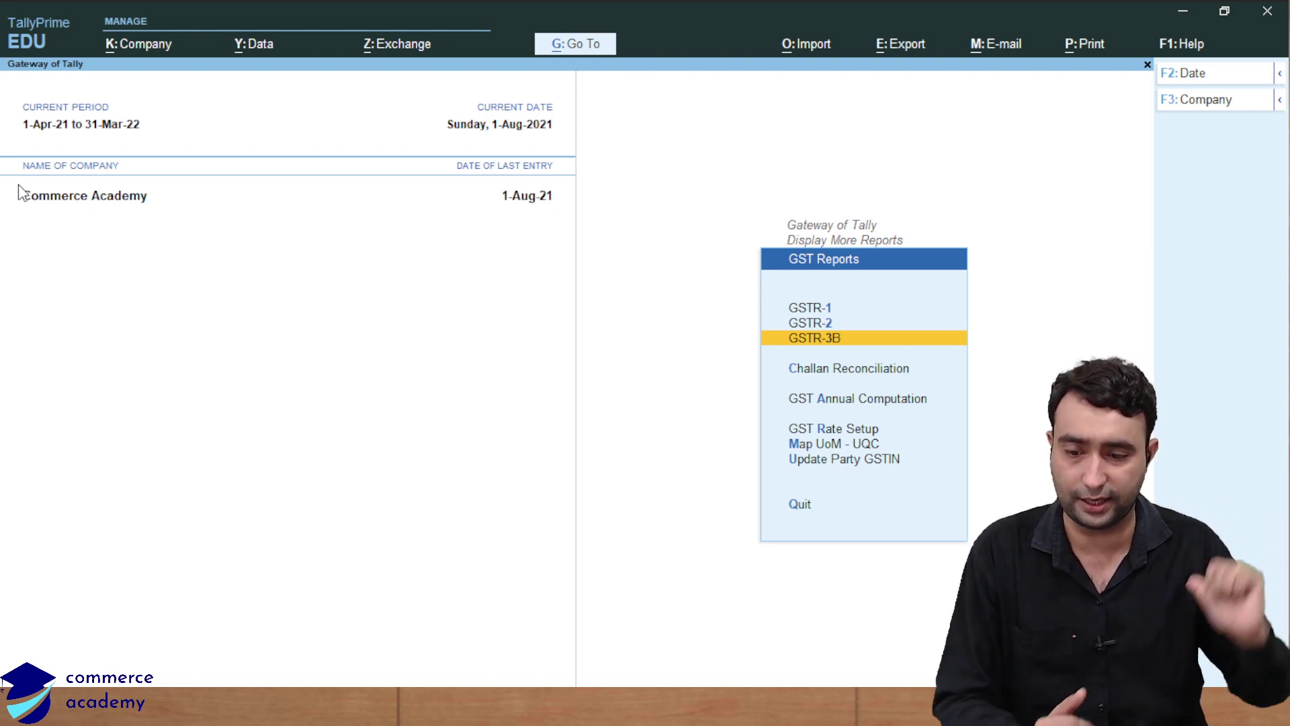
key(Up)
key(Up)
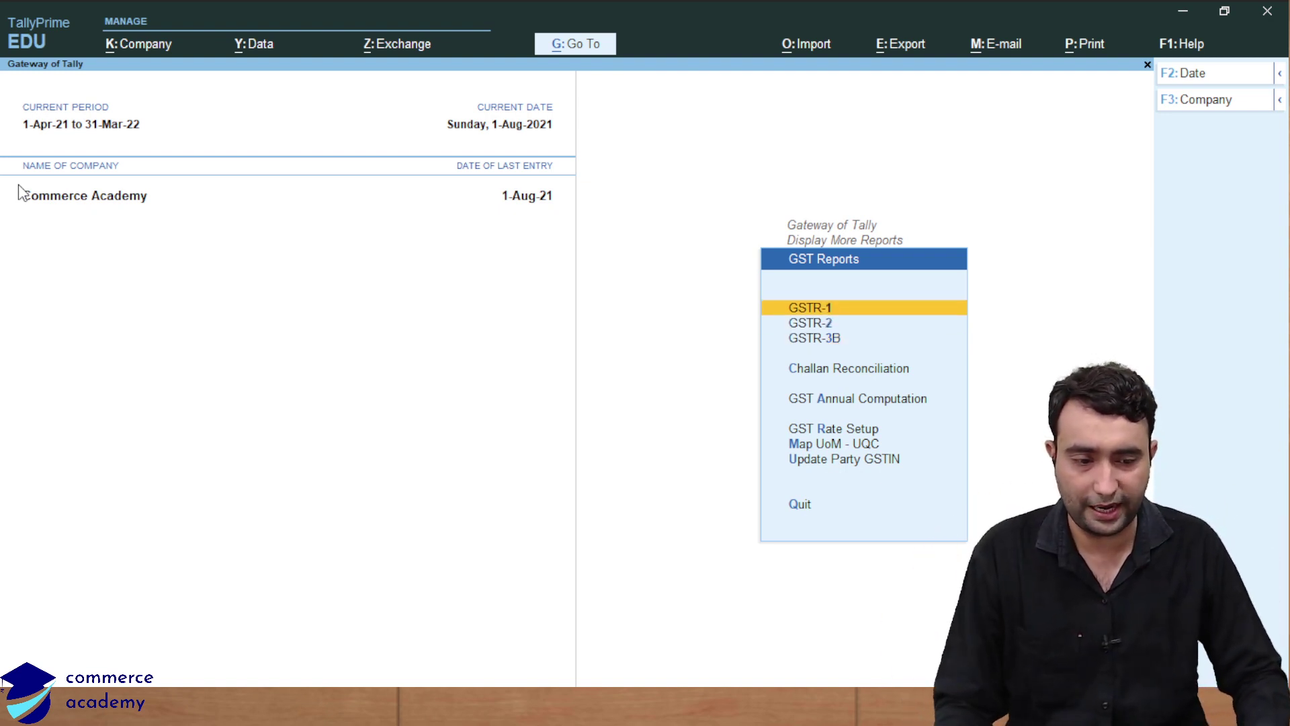
key(Return)
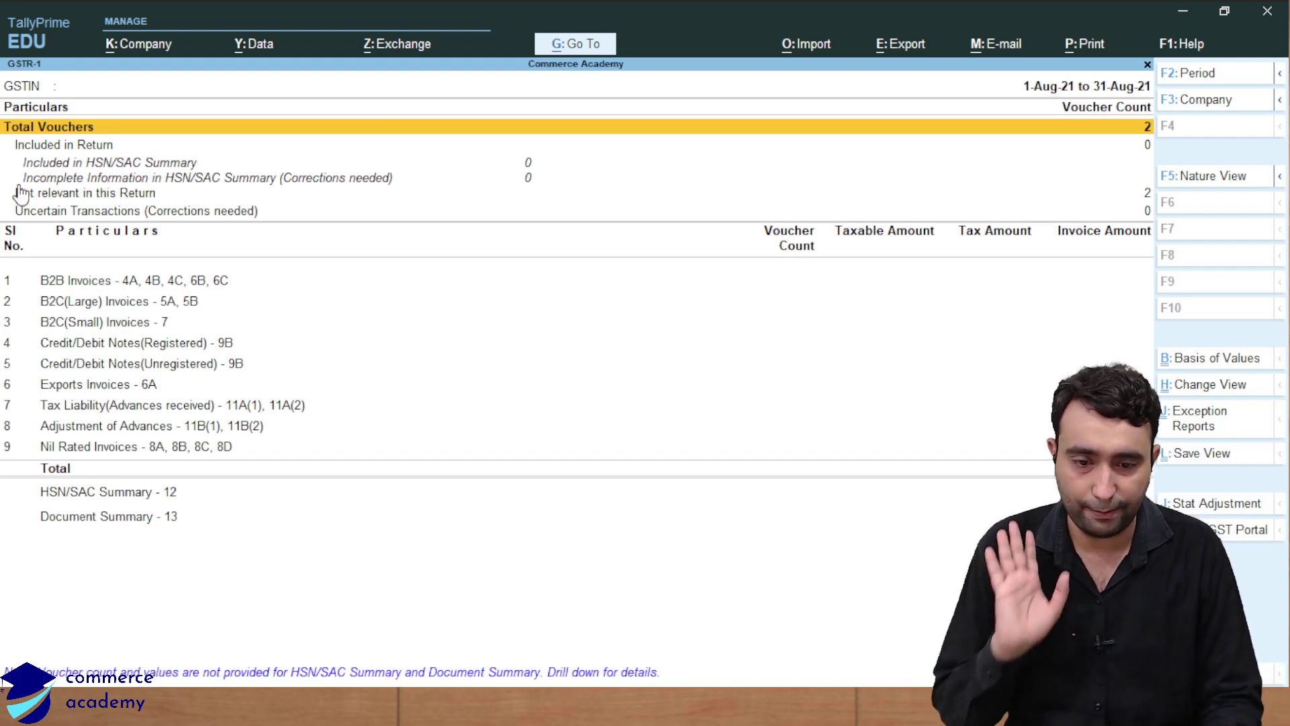
- Examine the GSTR-1 report's voucher counts and its invoice, credit/debit note, advances and nil-rated rows
key(Down)
key(Down)
key(Down)
key(Down)
key(Down)
key(Down)
key(Down)
key(Down)
key(Down)
key(Down)
key(Down)
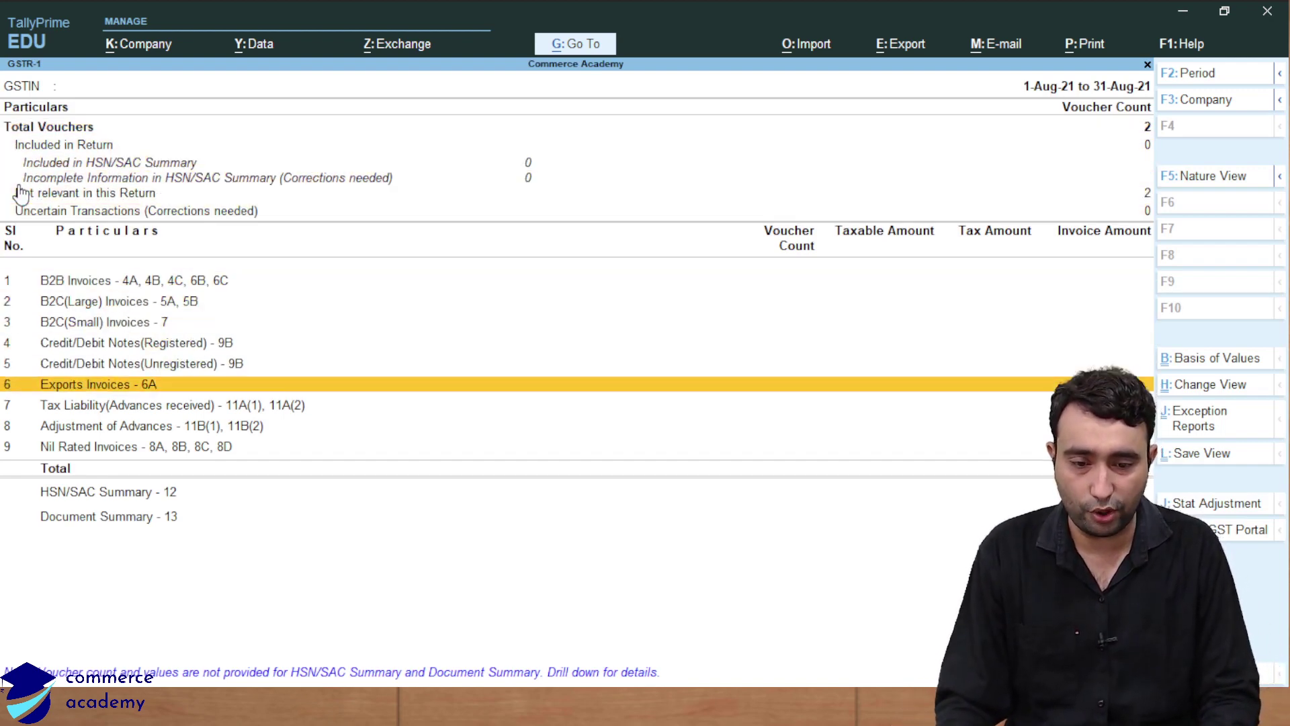
key(Down)
key(Down)
key(Down)
key(Down)
key(Down)
key(Up)
key(Up)
key(Up)
key(Up)
key(Up)
key(Up)
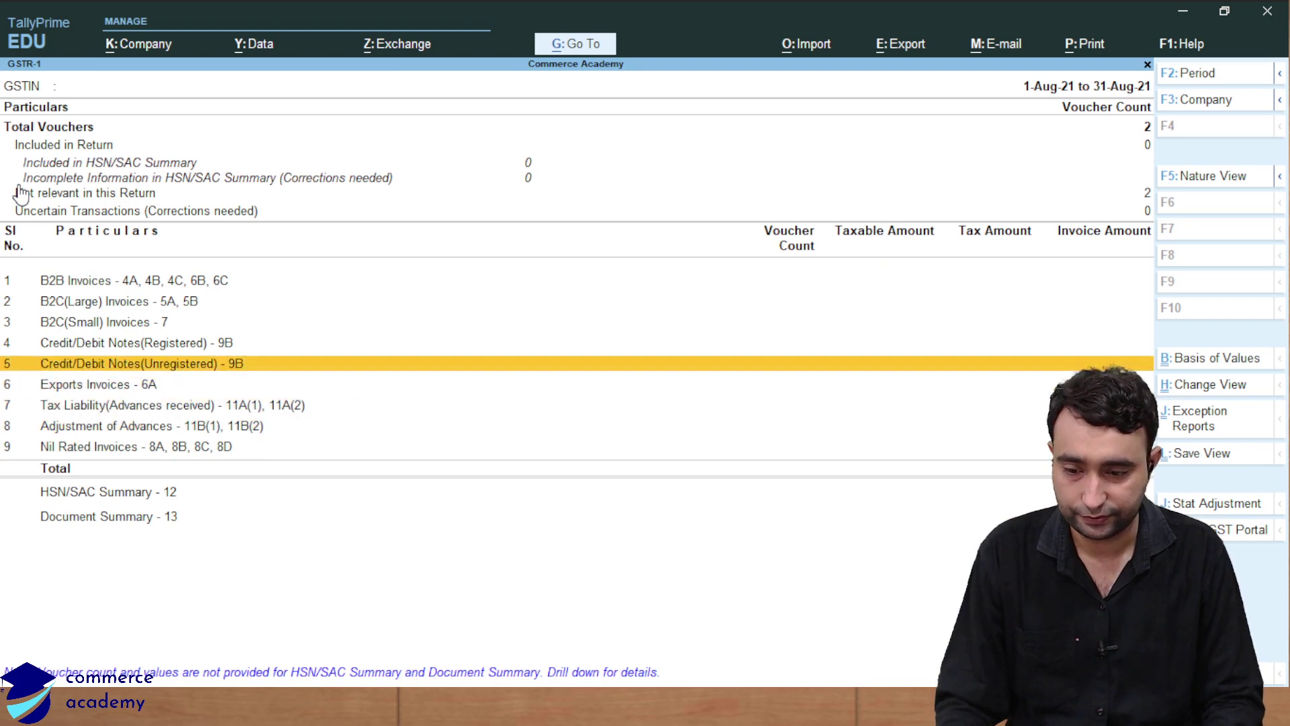
key(Up)
key(Up)
key(Up)
key(Up)
key(Up)
key(Up)
key(Down)
key(Down)
key(Down)
key(Down)
key(Down)
key(Down)
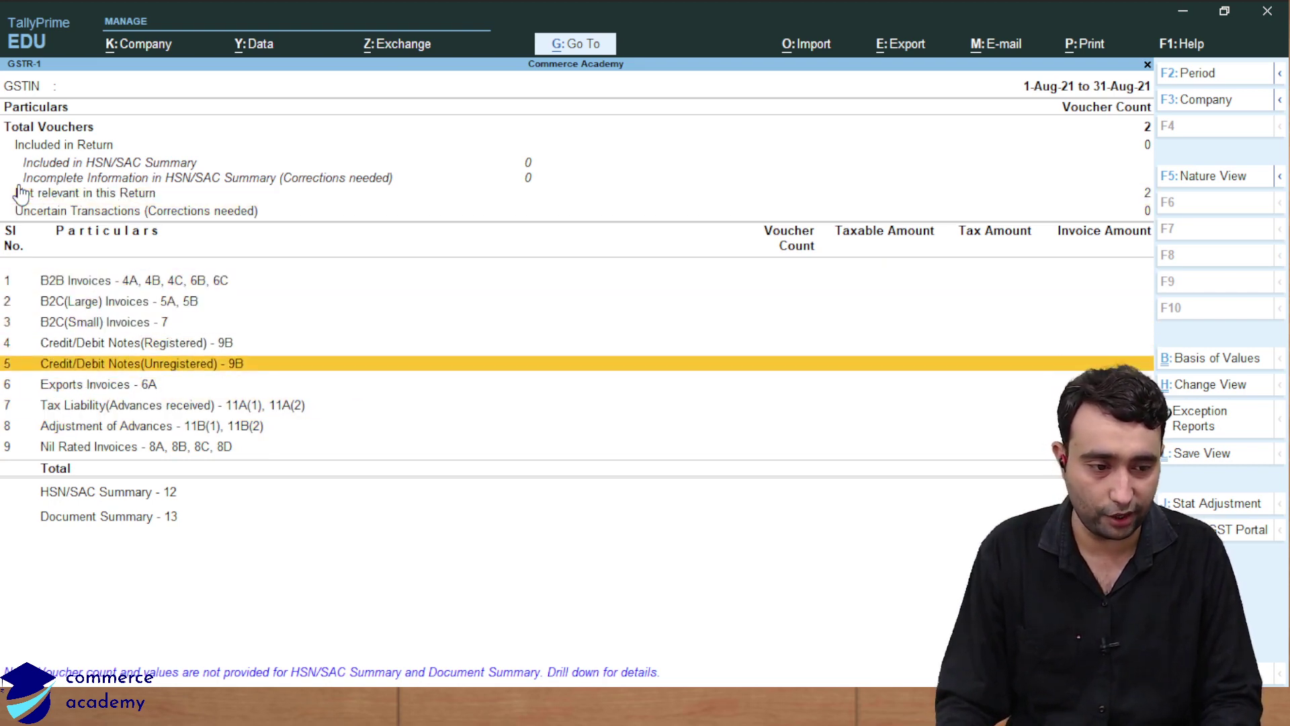
key(Down)
key(Down)
key(Down)
key(Down)
key(Down)
key(Down)
key(Up)
key(Up)
key(Up)
key(Up)
key(Up)
key(Up)
key(Up)
key(Up)
key(Up)
key(Up)
key(Up)
key(Up)
key(Up)
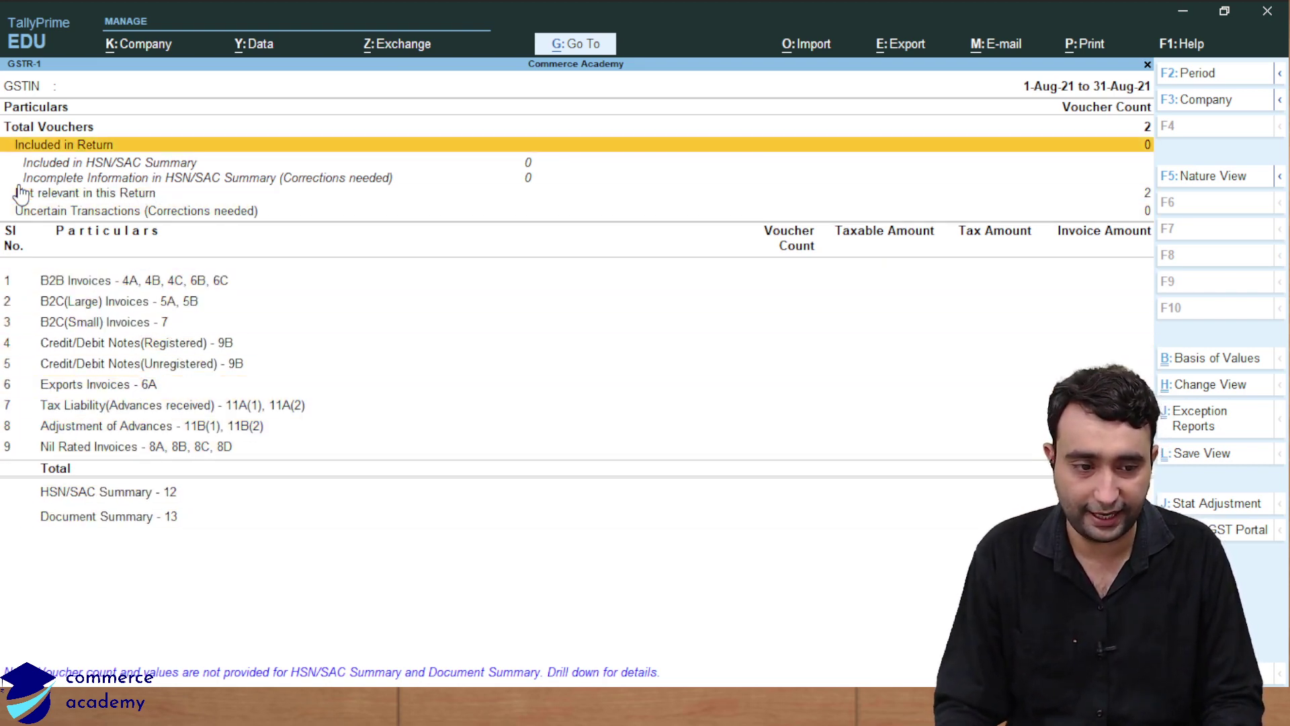
key(Down)
key(Down)
key(Down)
key(Down)
key(Down)
key(Down)
key(Down)
key(Down)
key(Down)
key(Down)
key(Down)
key(Down)
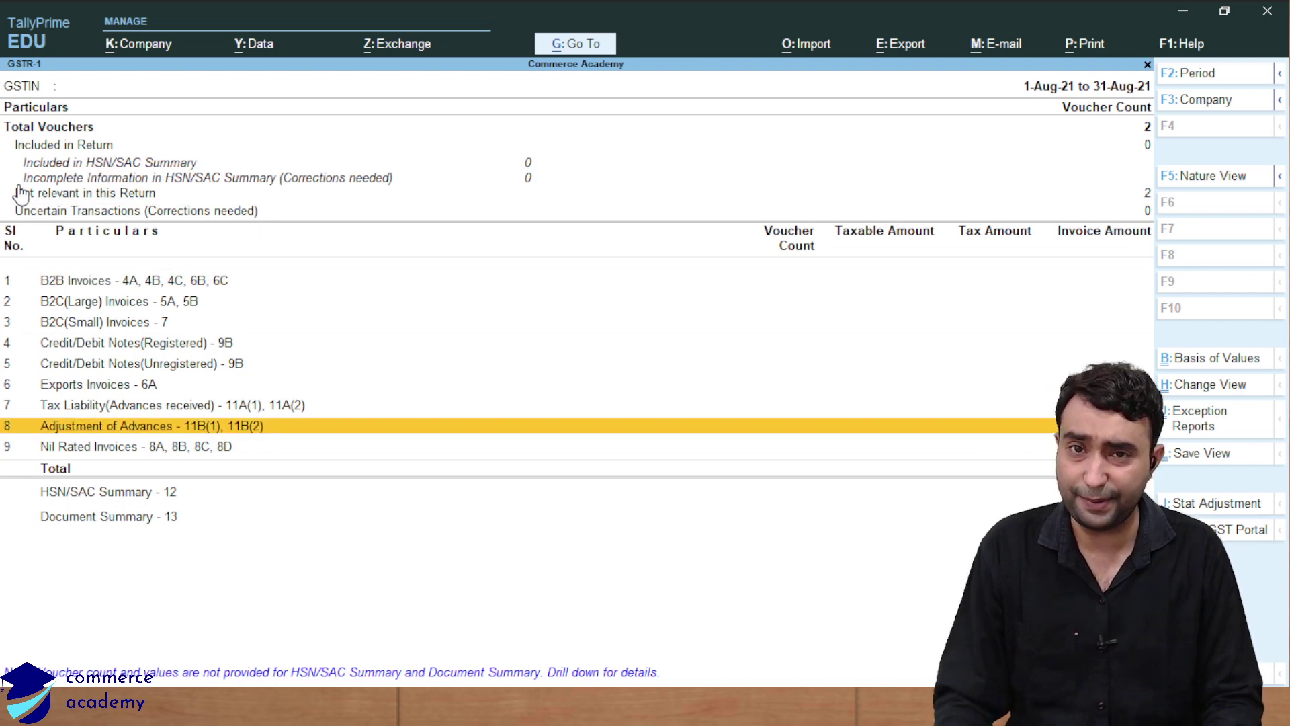
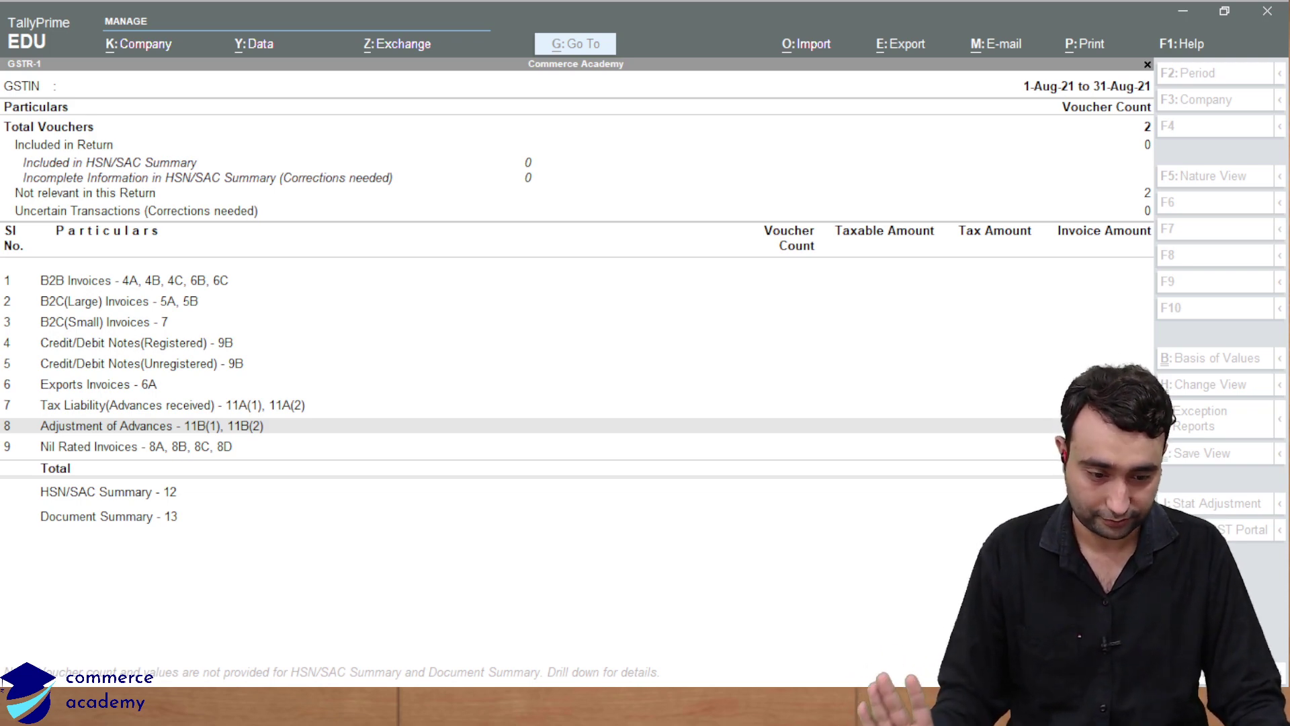
- Leave the GSTR-1 report and open the GSTR-3B report from the list of GST reports
click(679, 262)
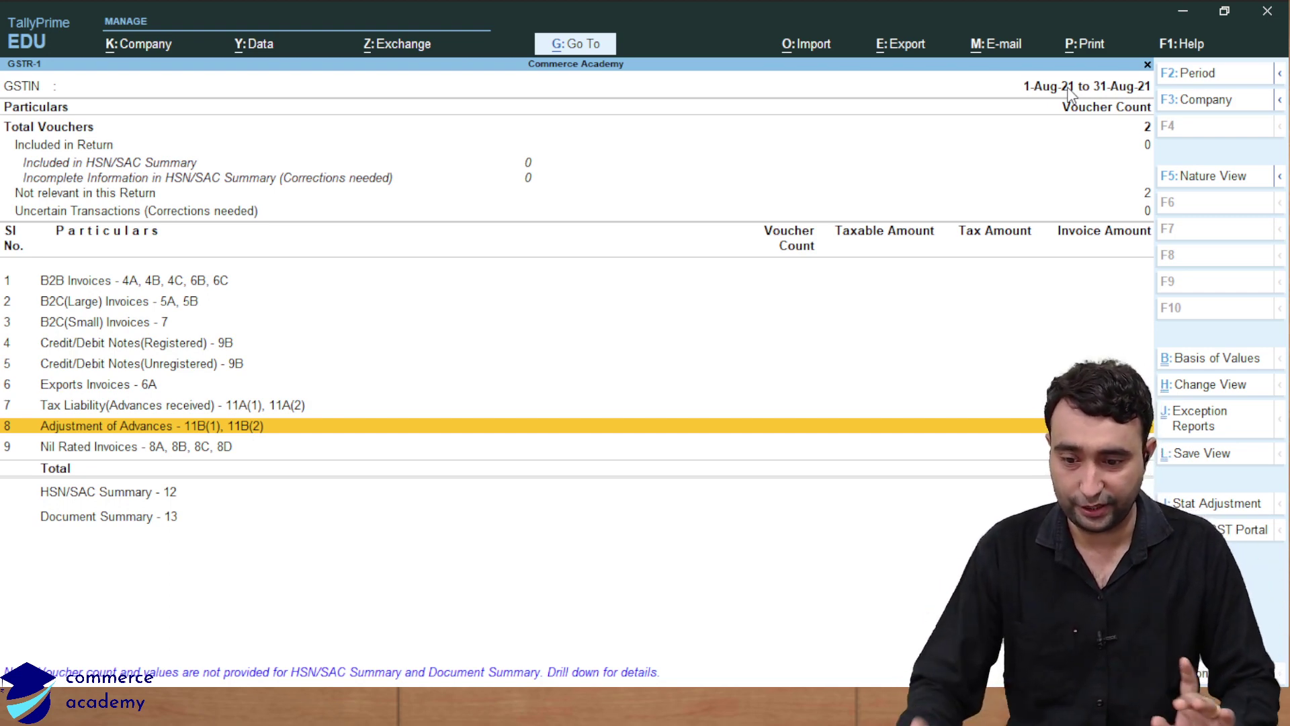
key(Escape)
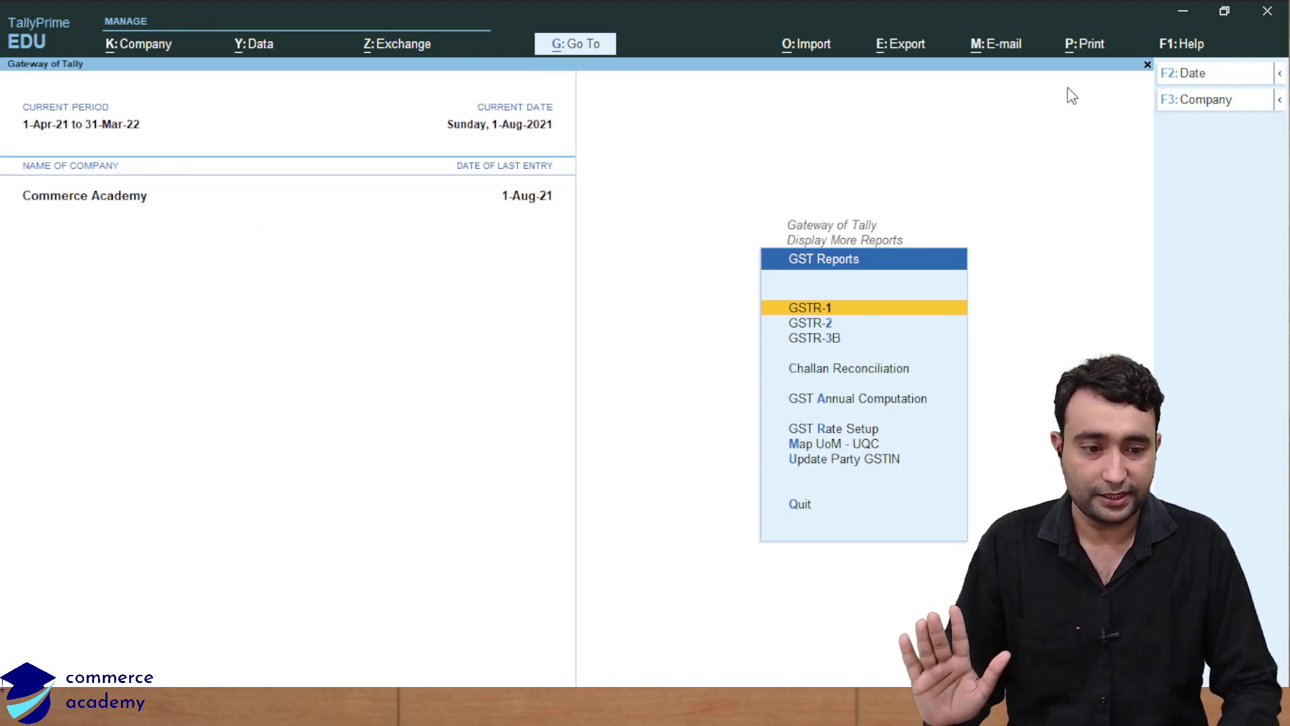
key(Down)
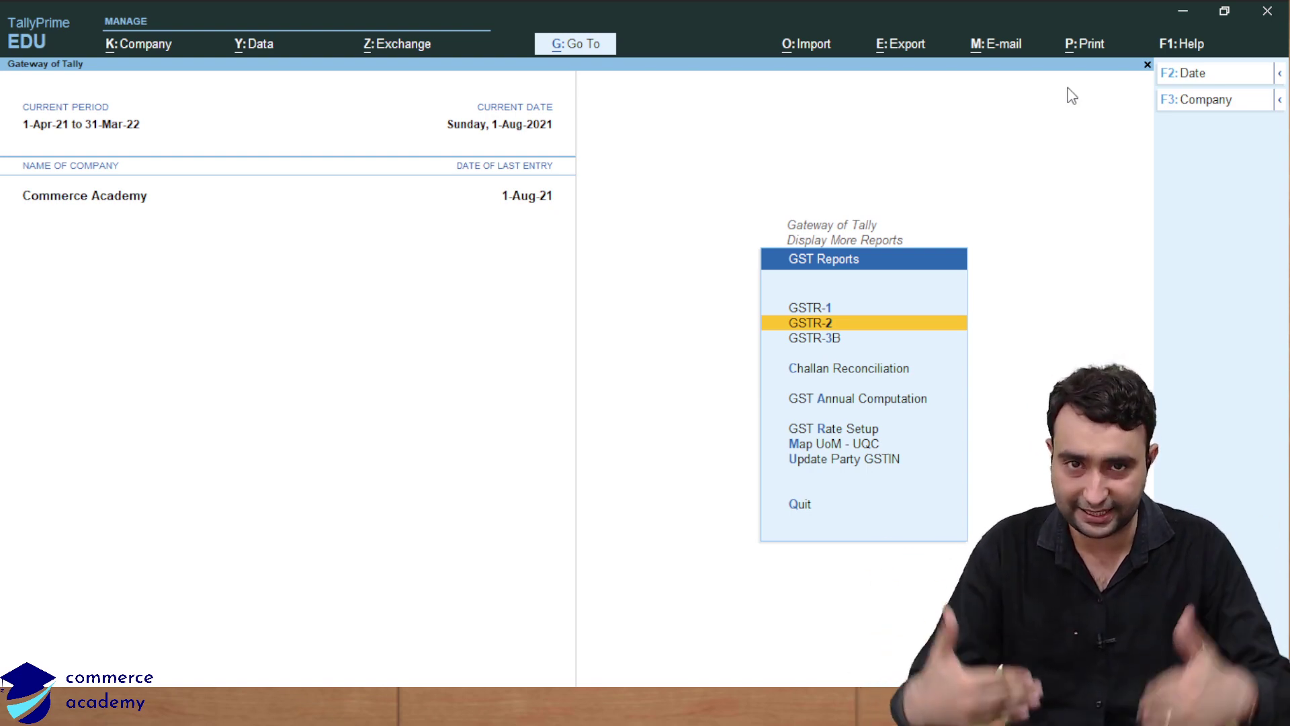
key(Down)
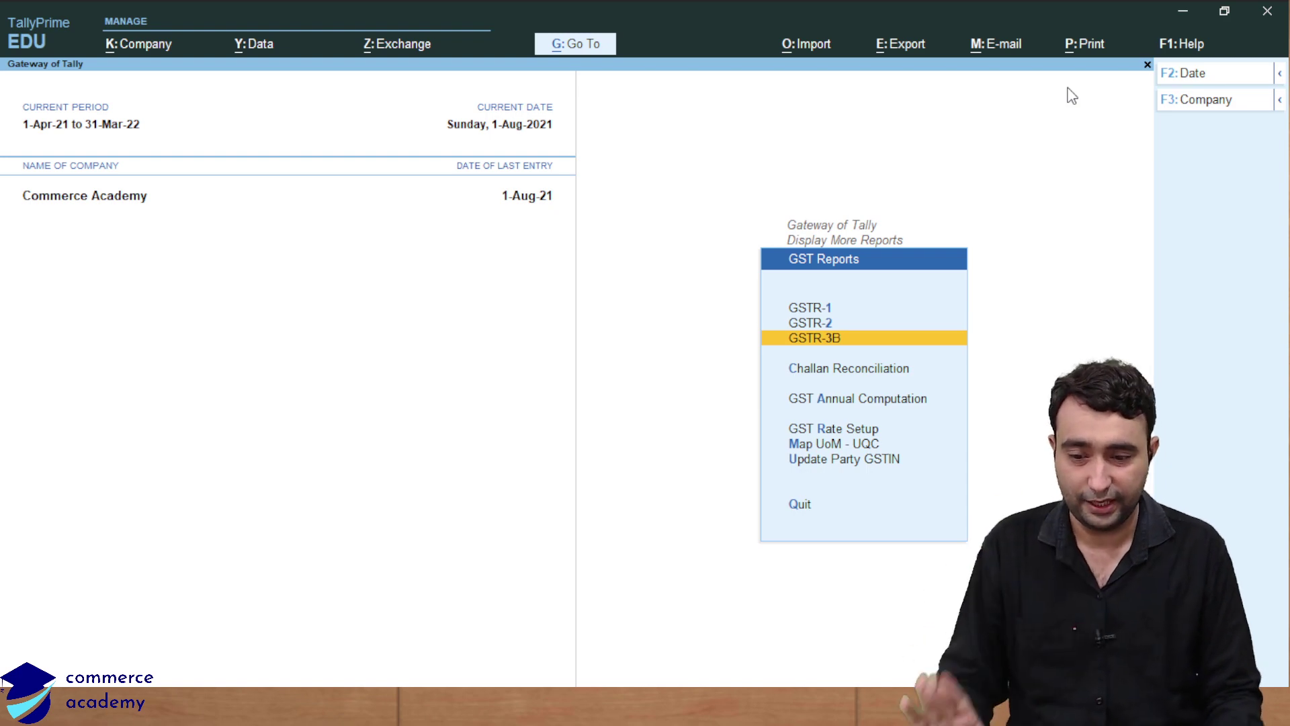
key(Return)
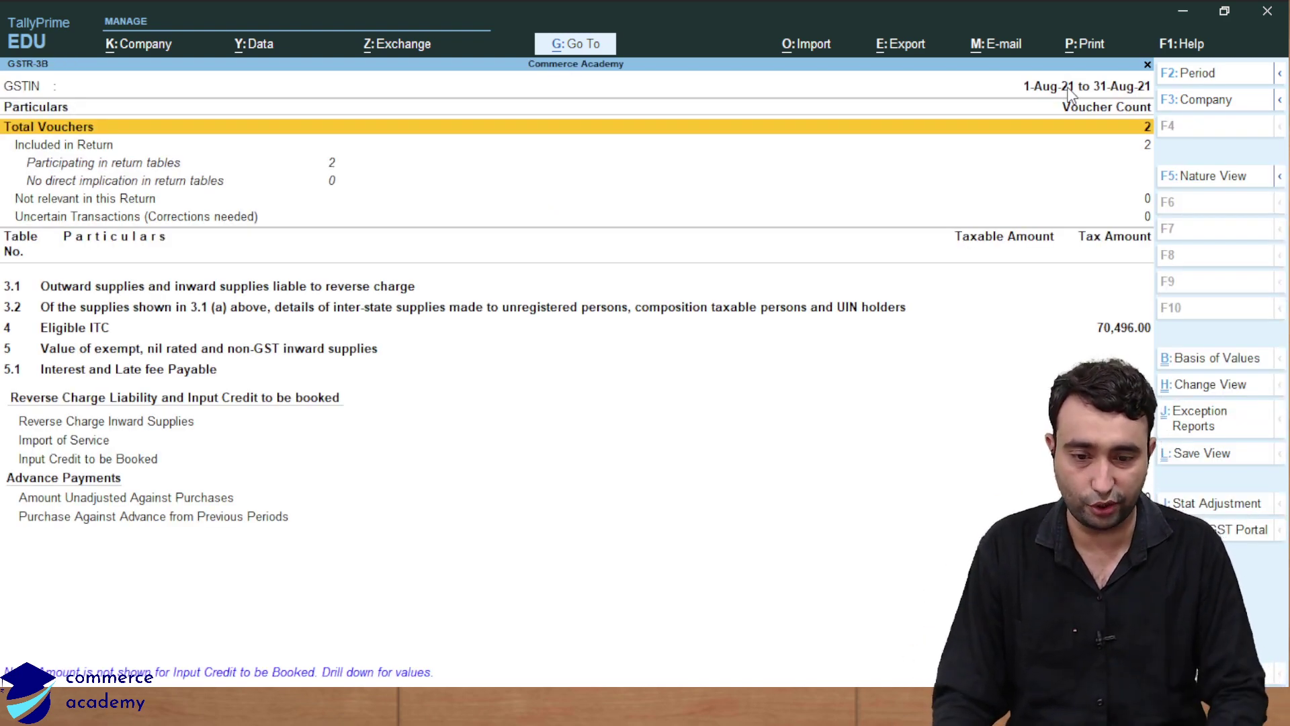
- Expand table 4, Eligible ITC, in the GSTR-3B report to show its detailed breakdown
key(Down)
key(Down)
key(Down)
key(Down)
key(Down)
key(Down)
key(Down)
key(Down)
key(Down)
key(Up)
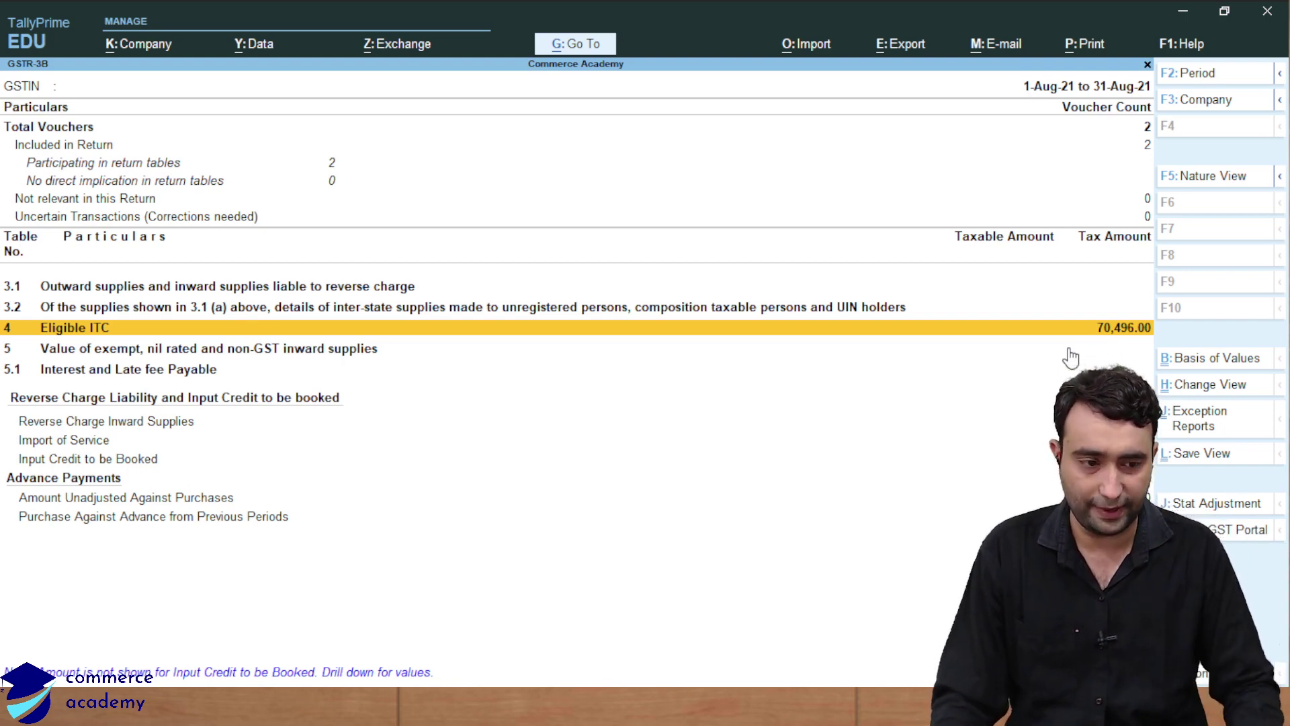
key(shift+Return)
- Examine the ITC Available rows under Eligible ITC, from import of goods to all other ITC
key(Down)
key(Down)
key(Down)
key(Down)
key(Down)
key(Down)
key(Down)
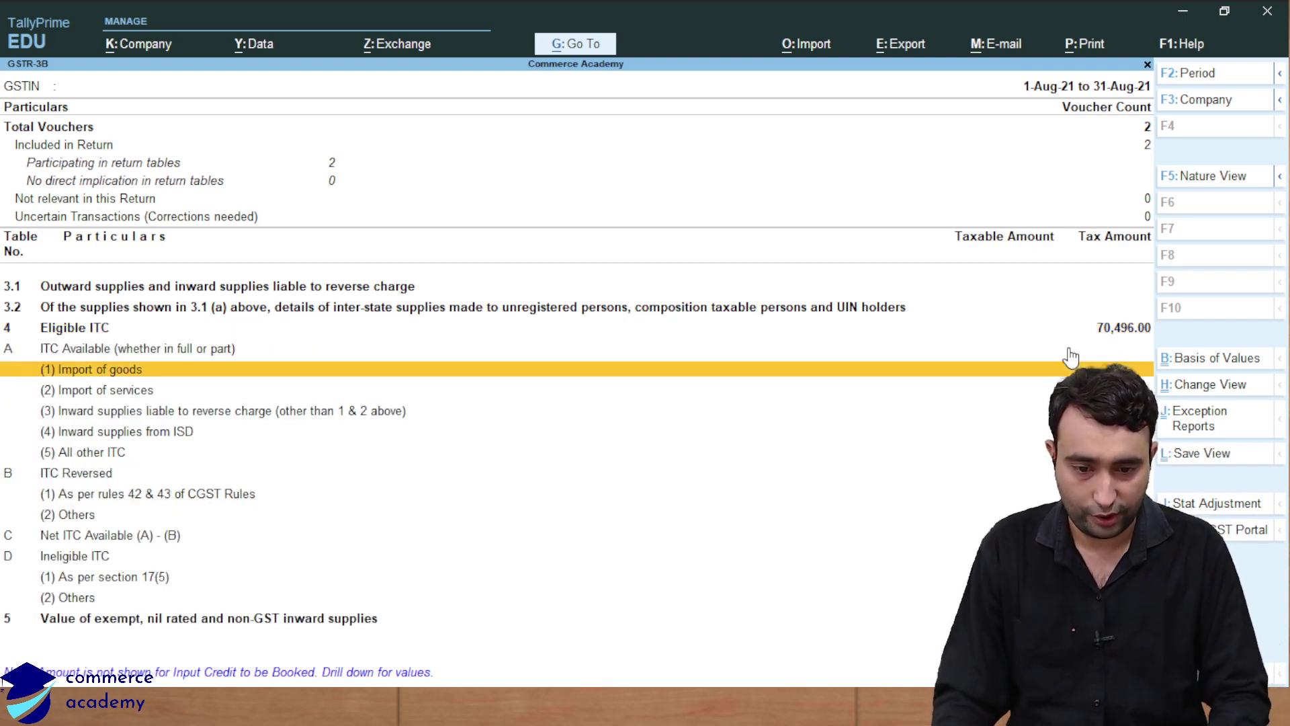
key(Up)
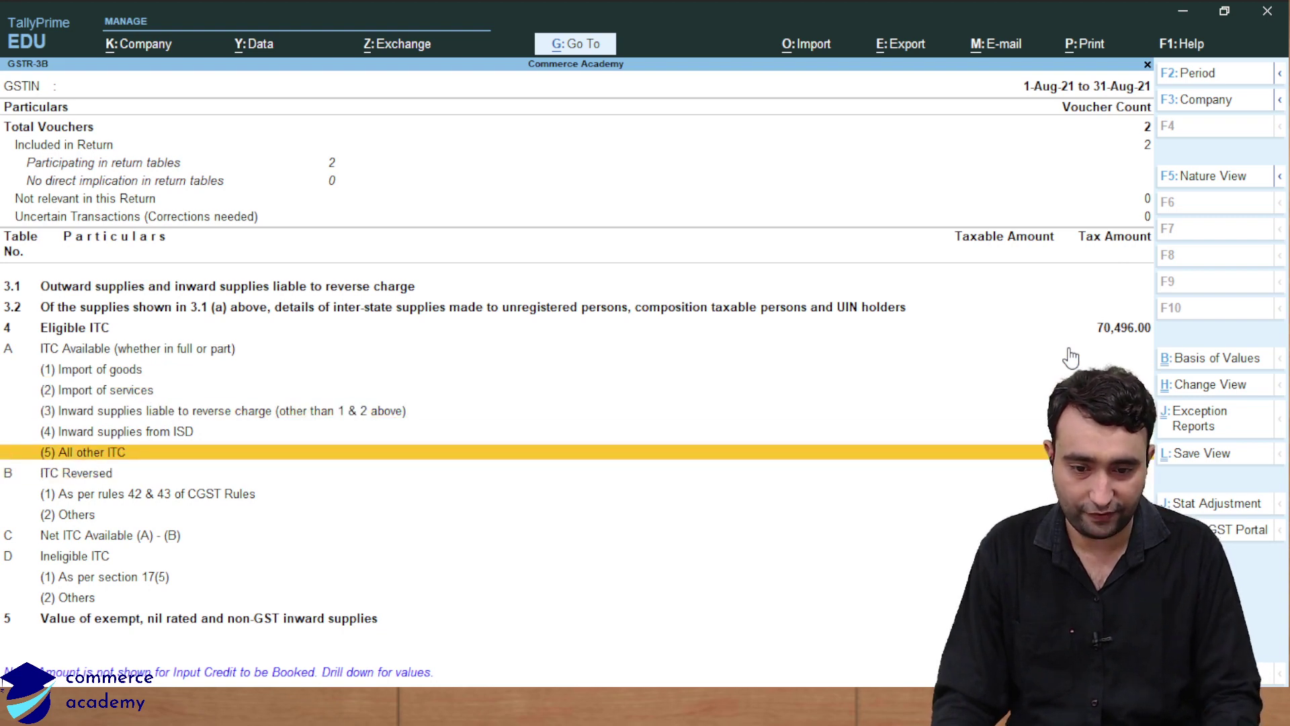
key(Up)
key(Up)
key(Up)
key(Up)
key(Up)
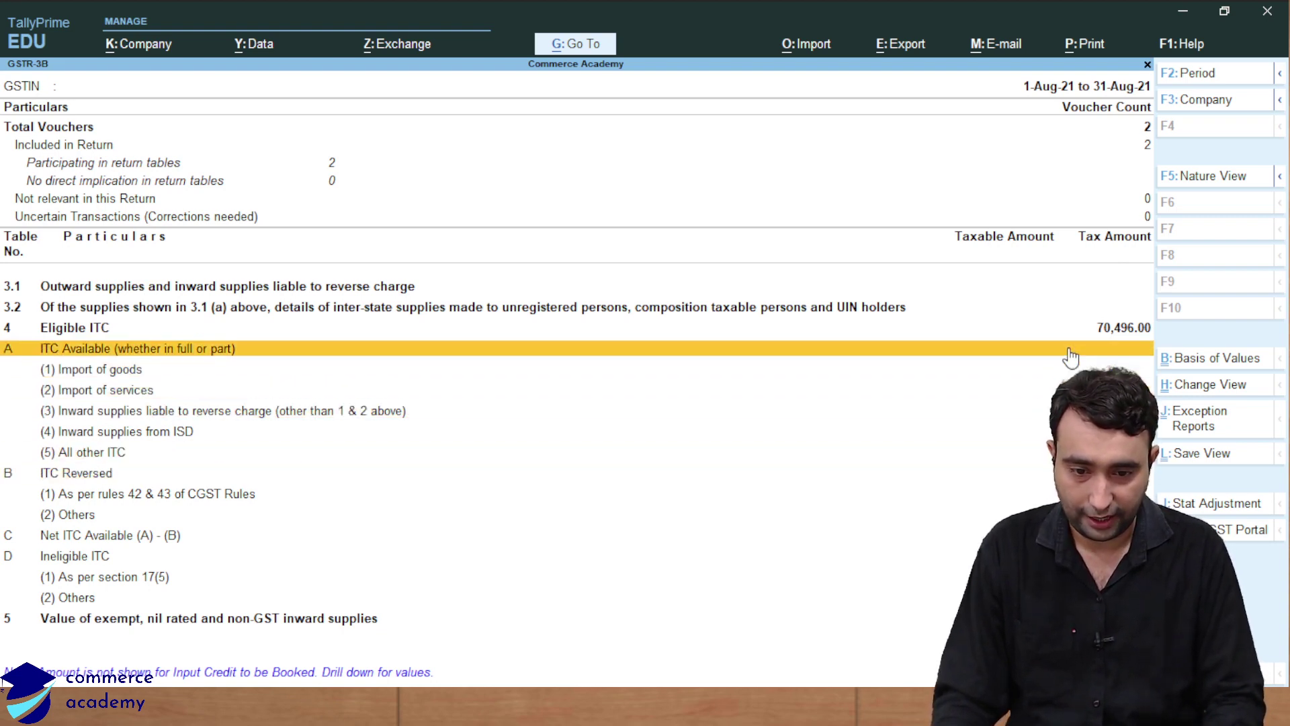
- Drill down into All other ITC to view its voucher register, and return to the GSTR-3B report
key(Down)
key(Down)
key(Down)
key(Down)
key(Down)
key(Return)
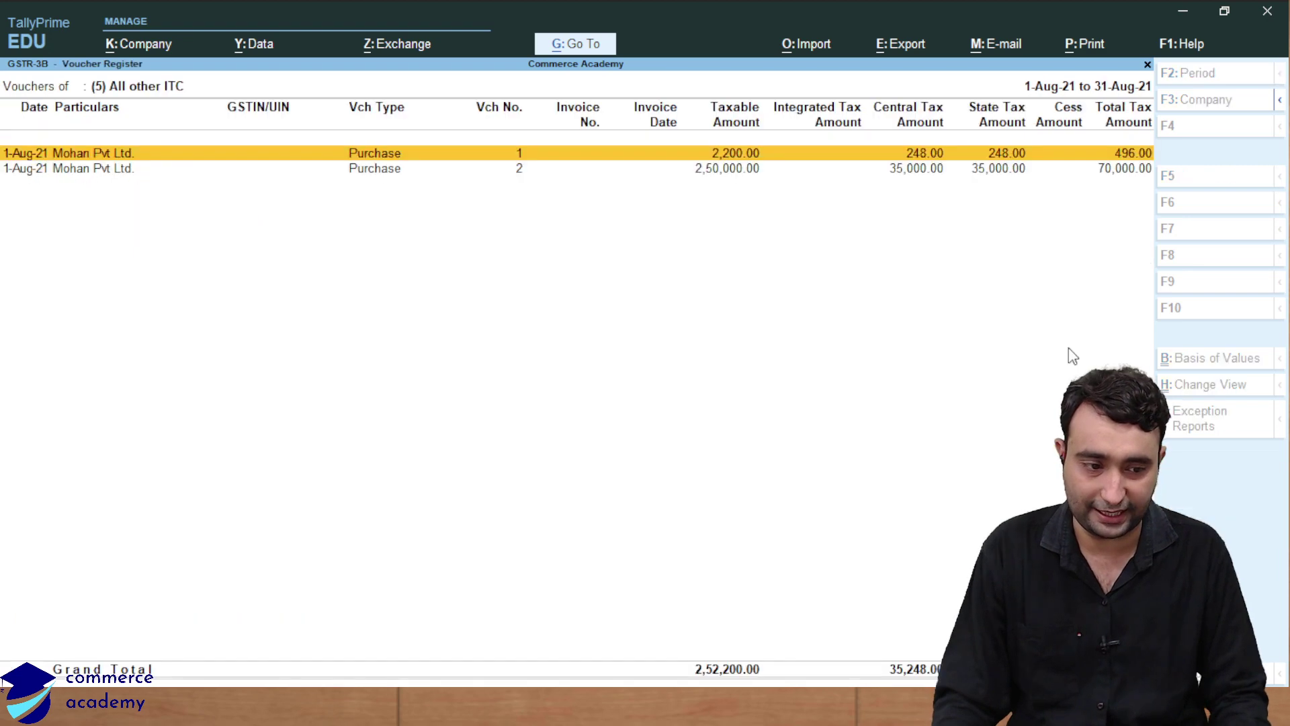
key(Escape)
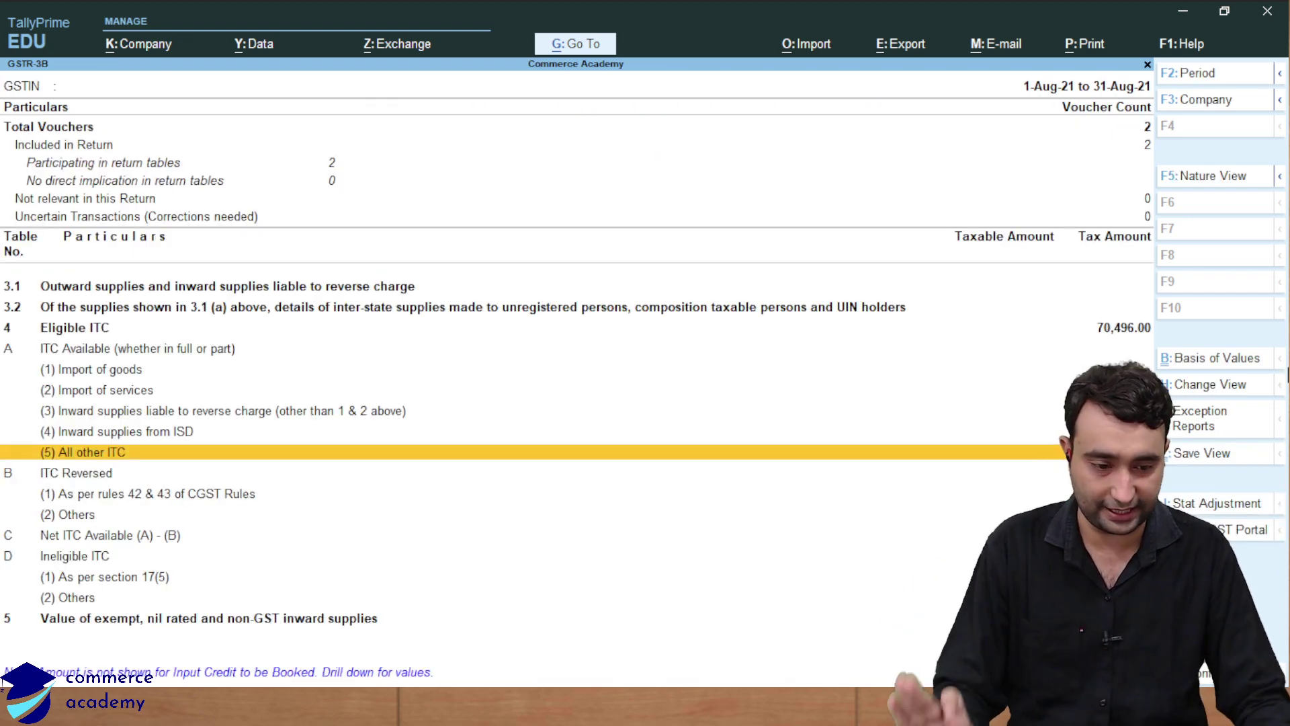
- Close the GSTR-3B report and reopen it from the list of GST reports
key(alt+Tab)
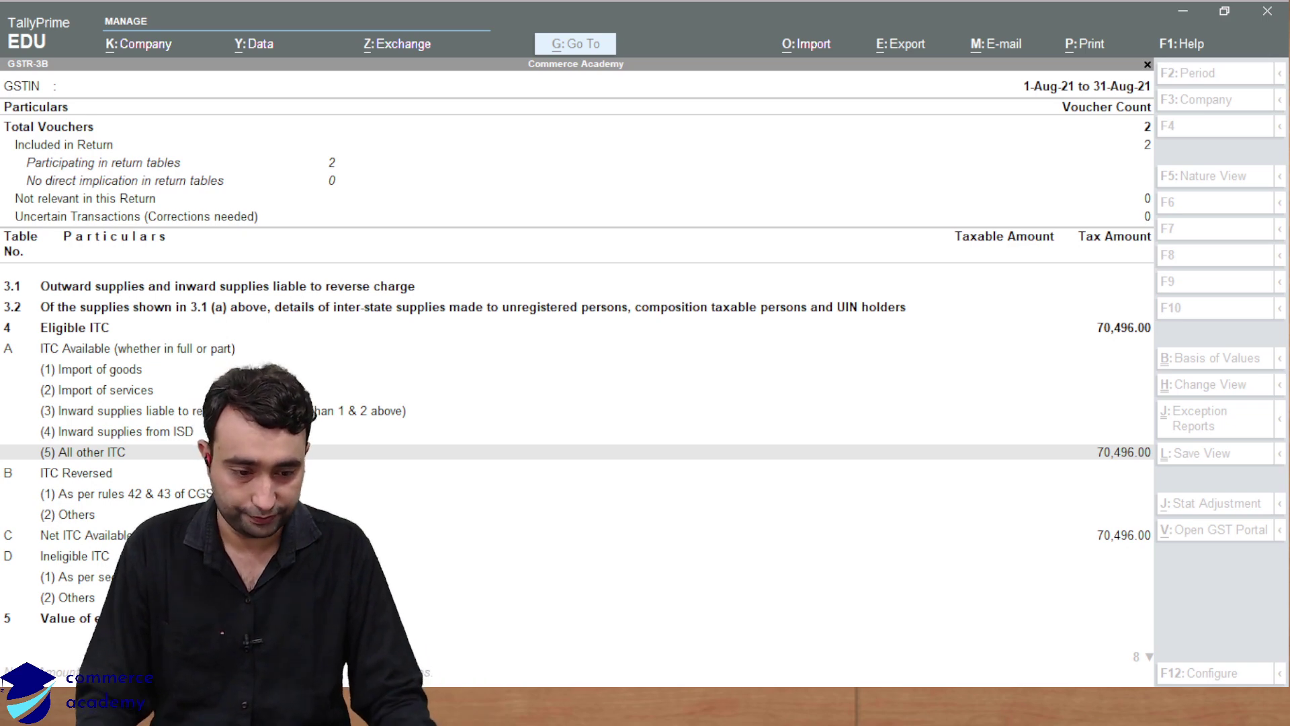
click(538, 602)
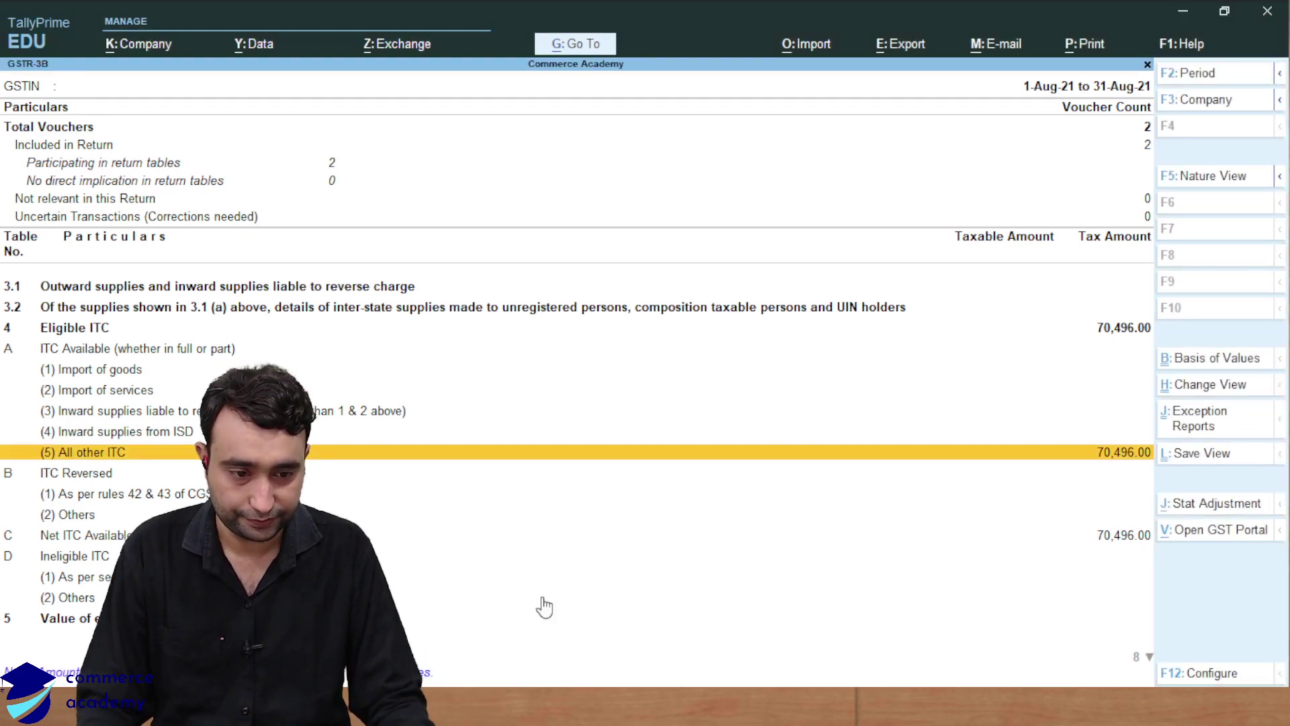
key(Up)
key(Up)
key(Up)
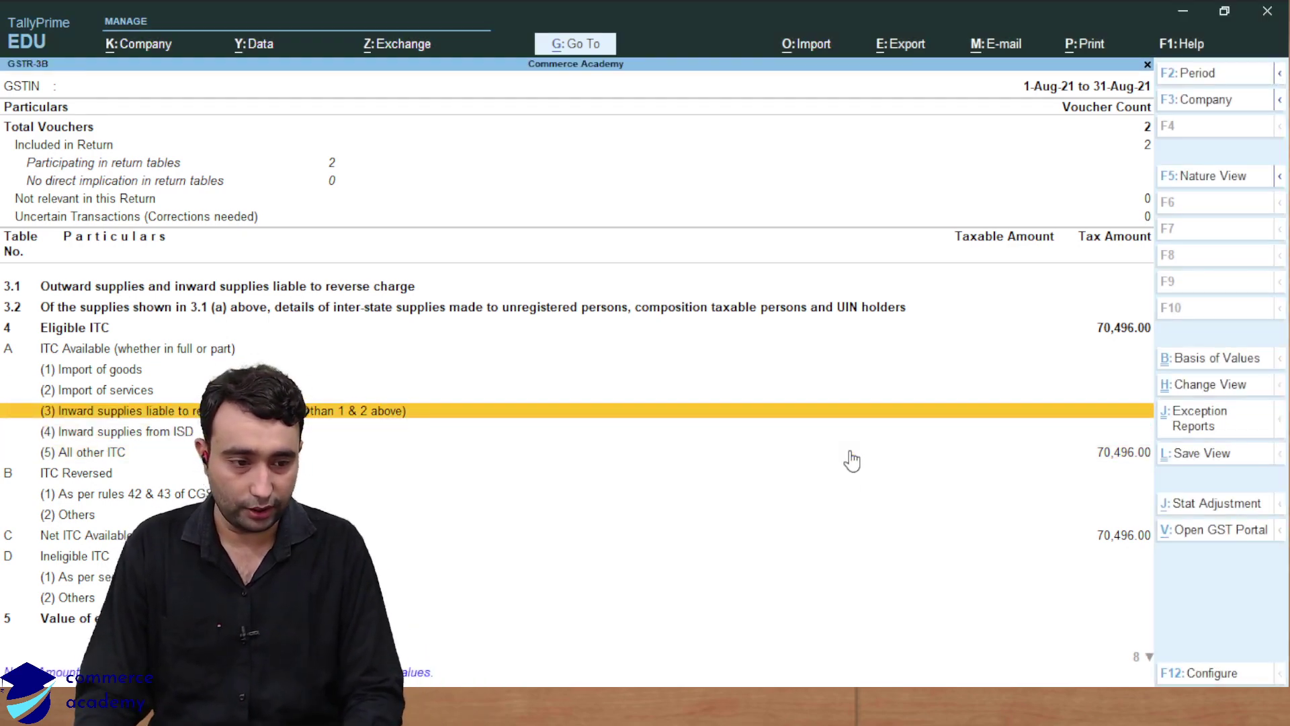
key(Escape)
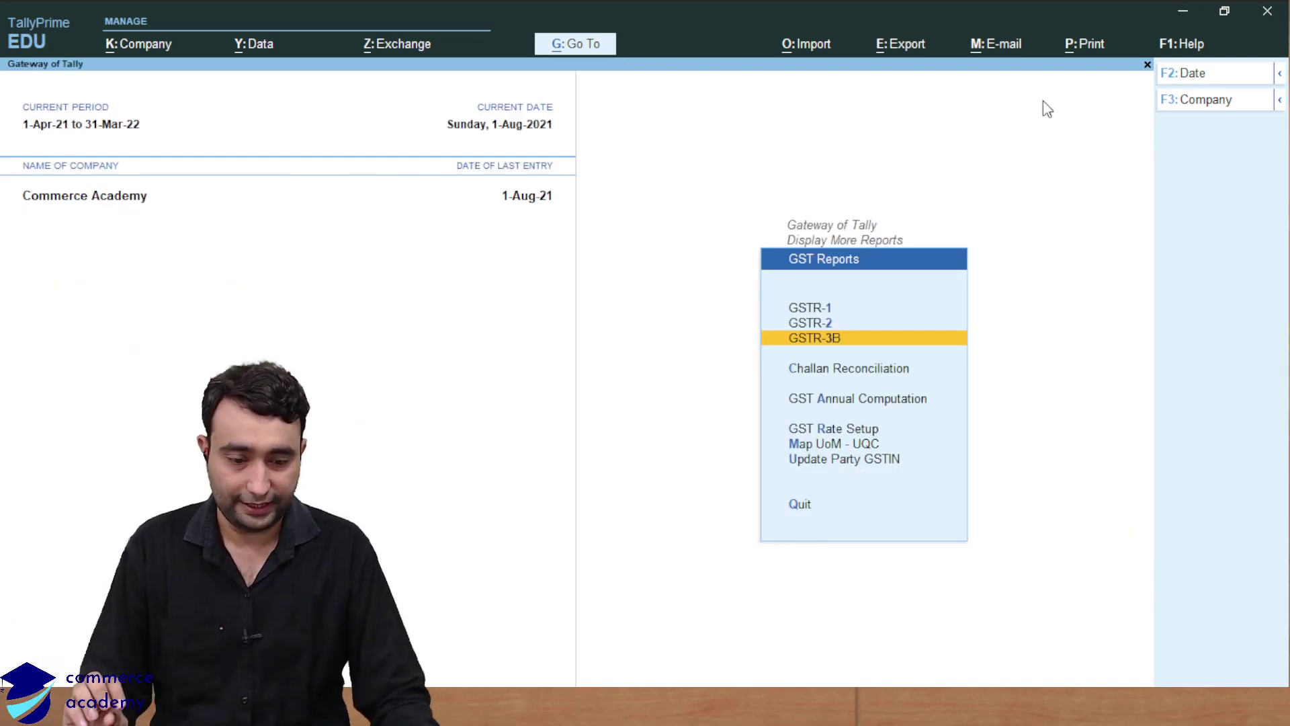
click(860, 353)
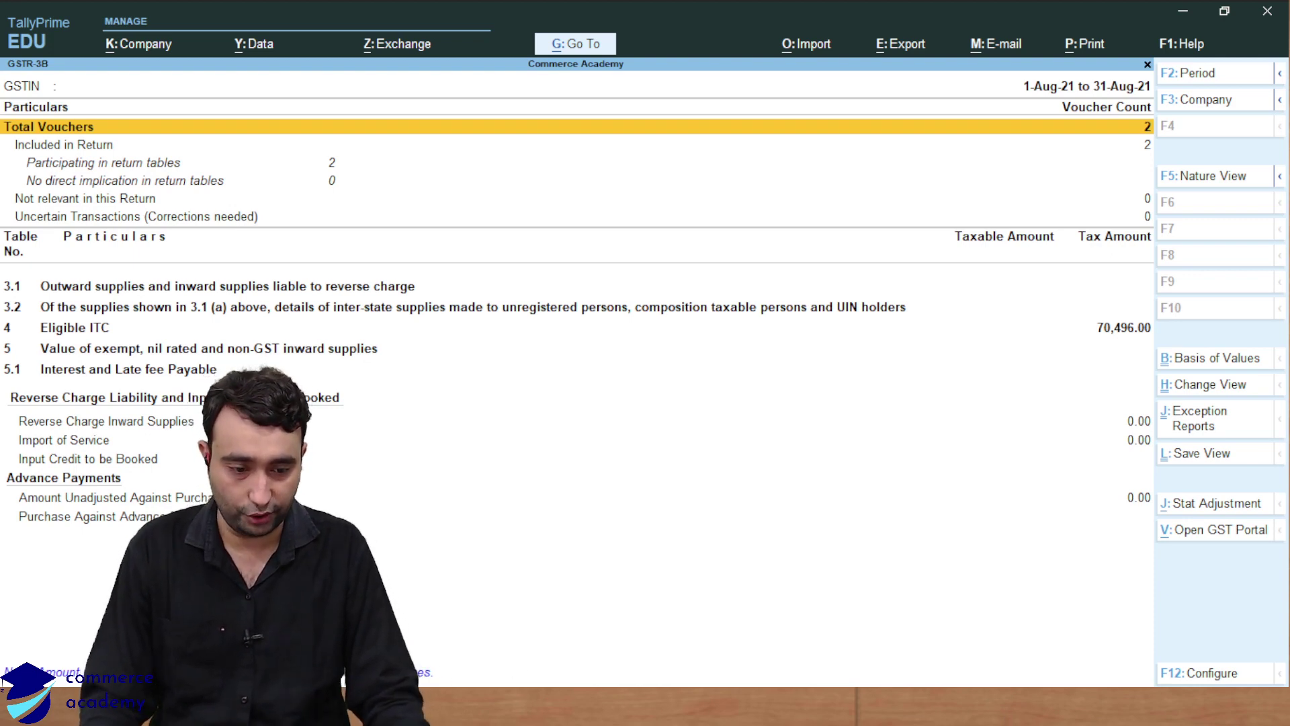
click(681, 705)
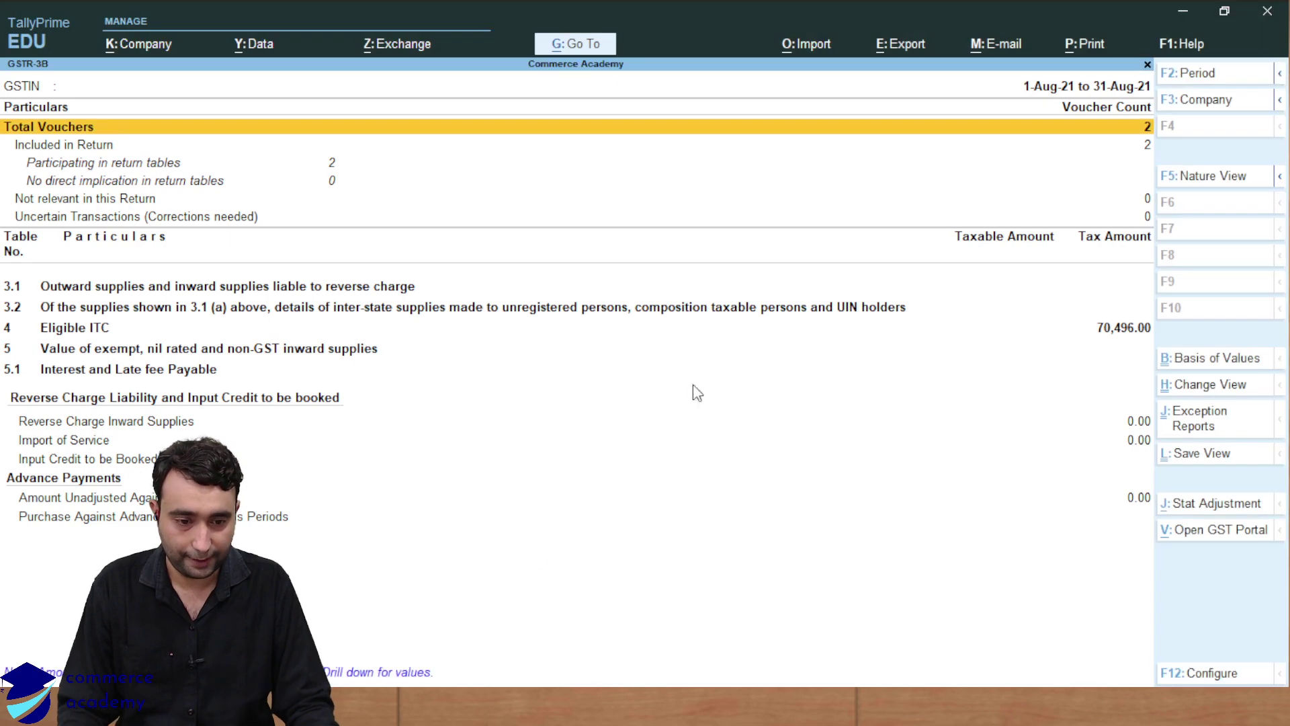
- Go through the GSTR-3B voucher summary and tables 3.1 to 5.1, ending on outward supplies and reverse-charge inward supplies
key(Down)
key(Down)
key(Down)
key(Down)
key(Down)
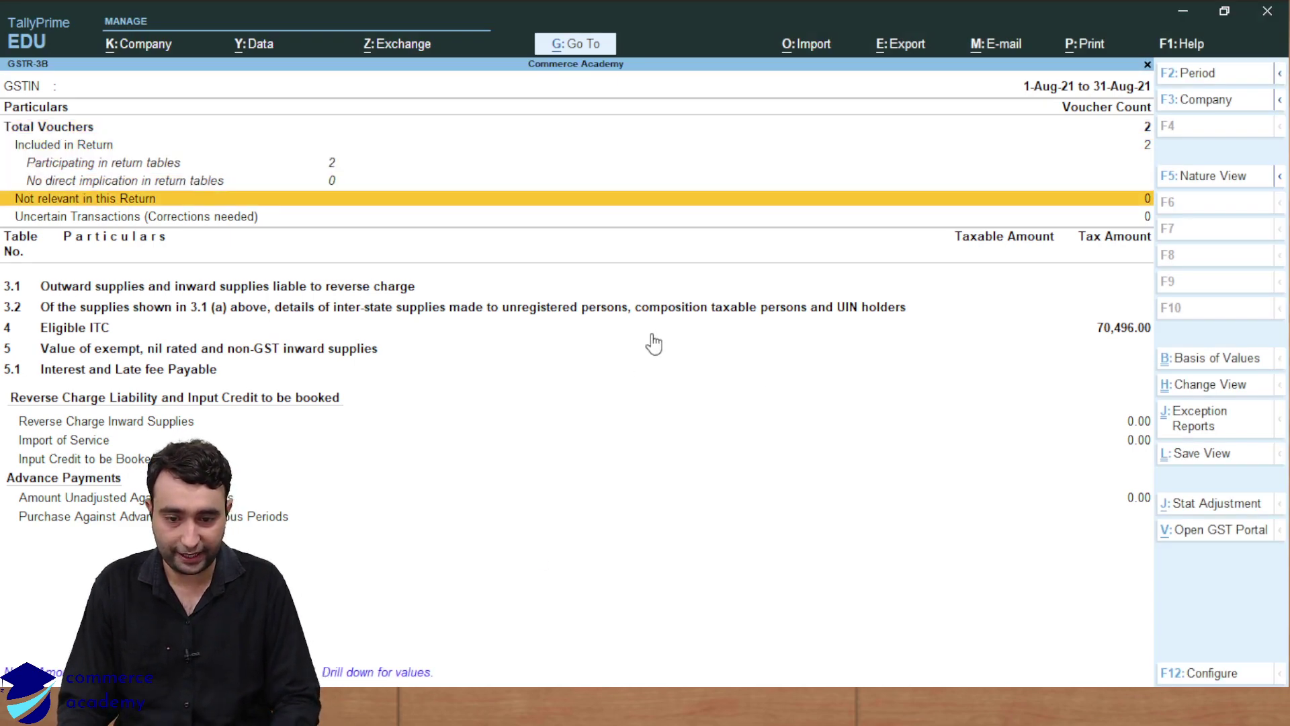
key(Up)
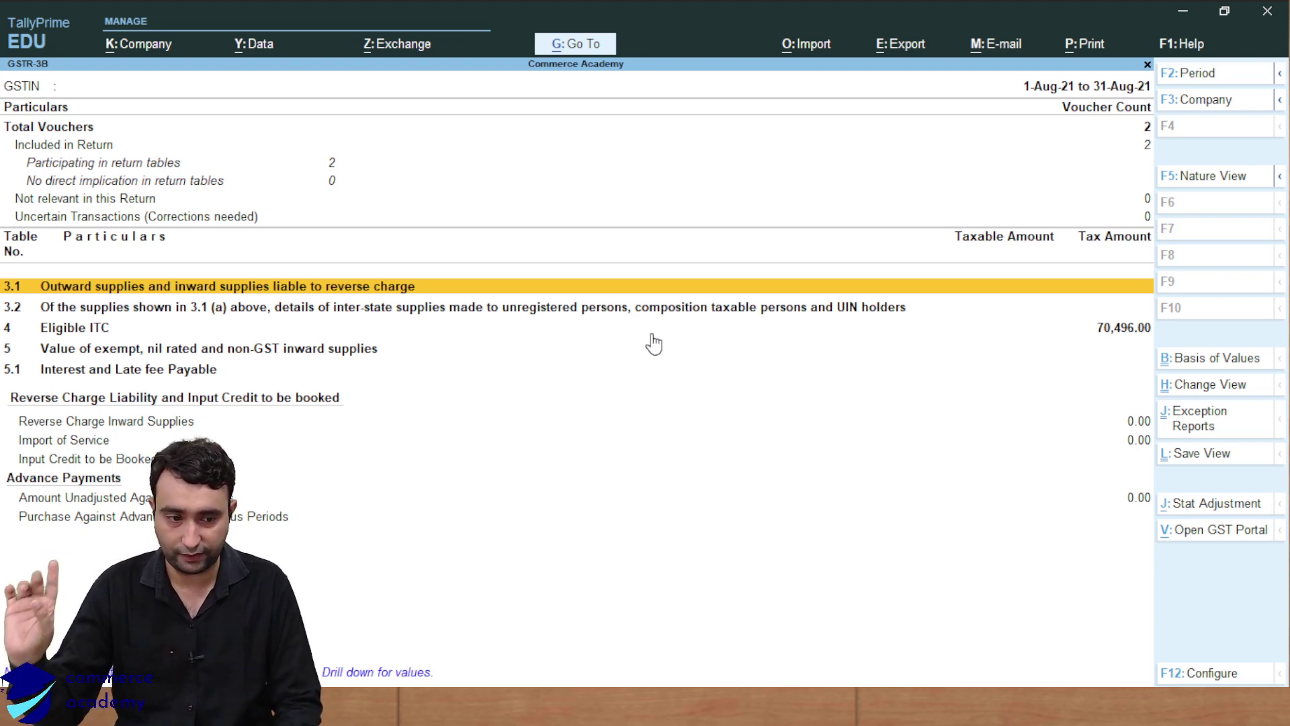
key(Down)
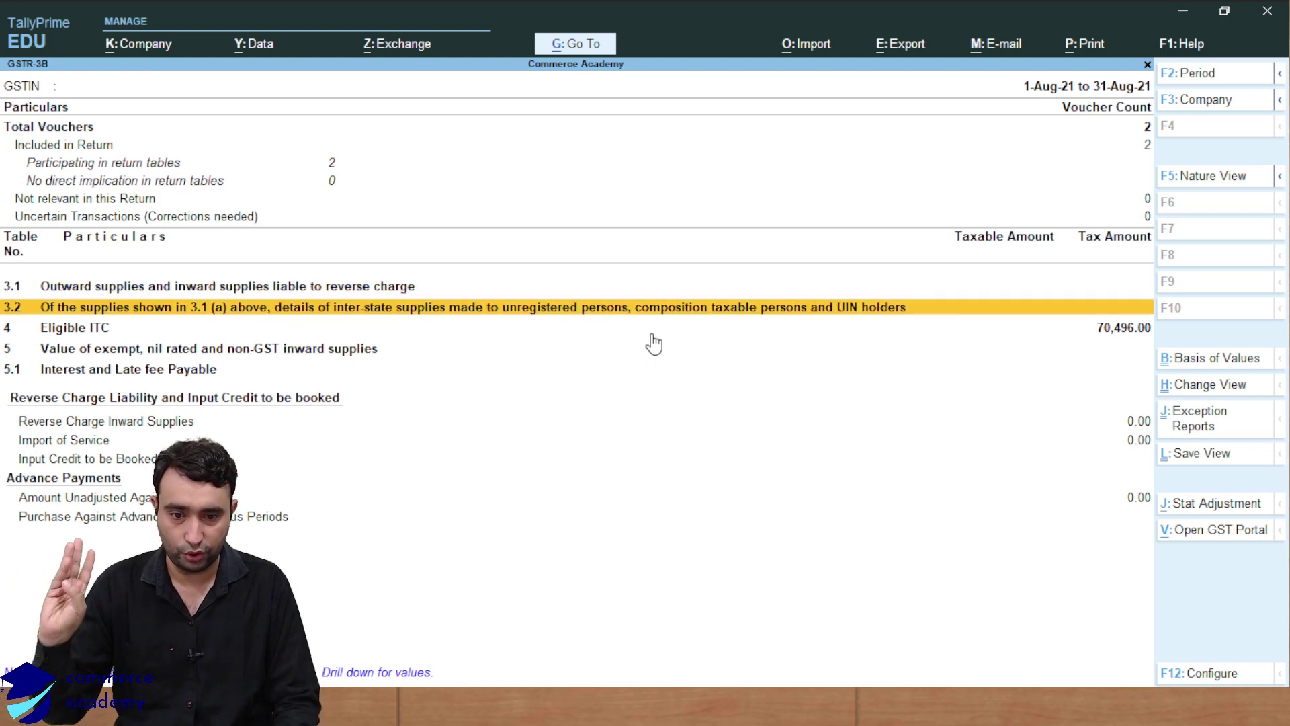
key(Down)
key(Down)
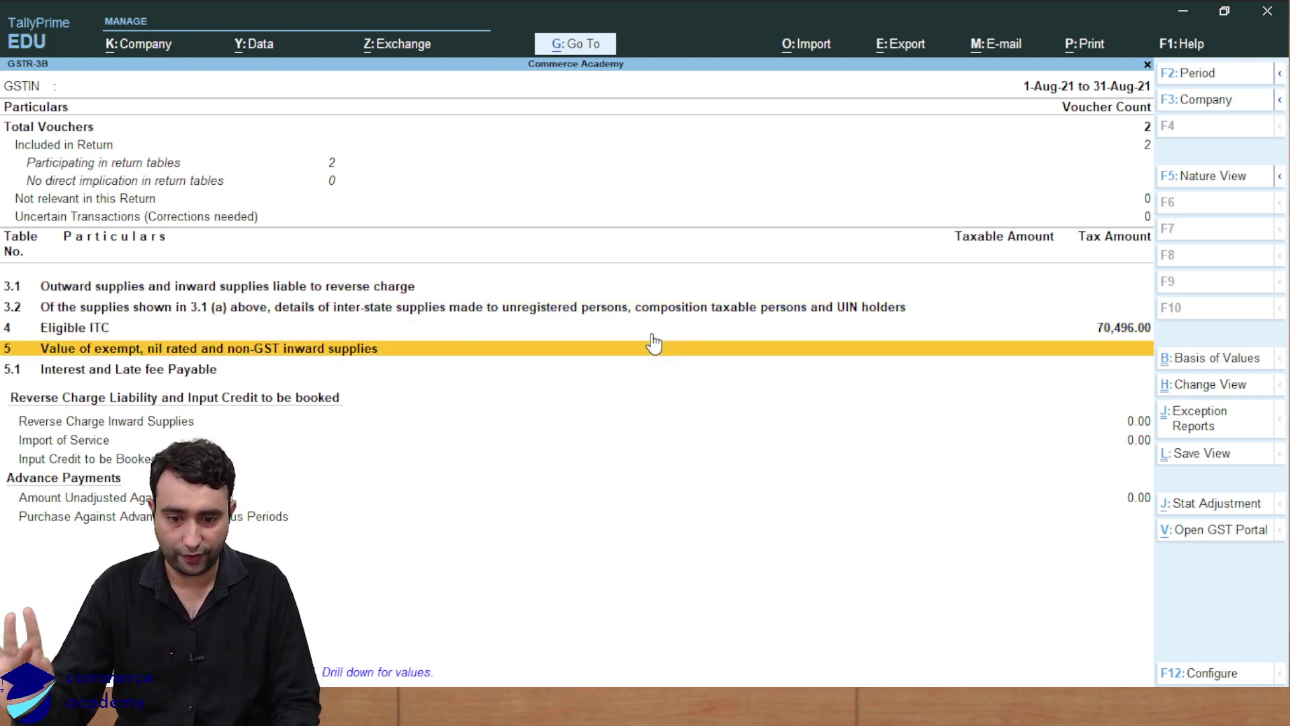
key(Down)
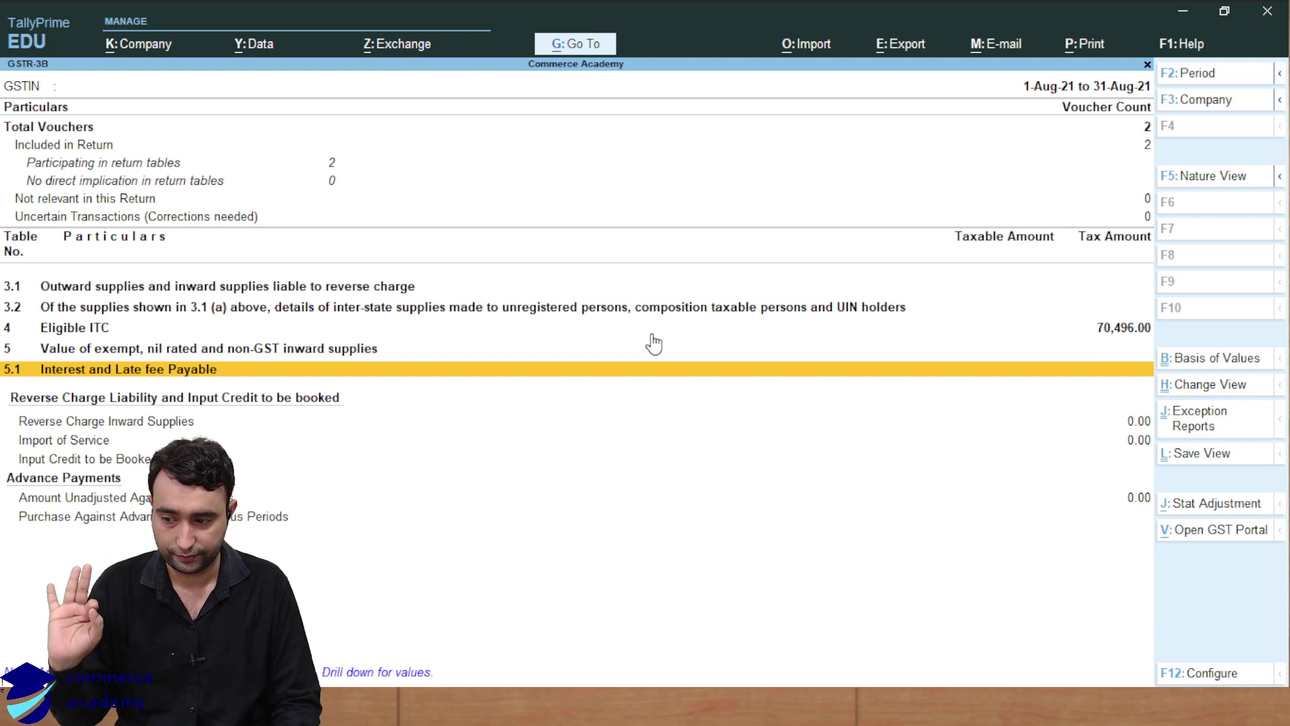
key(Up)
key(Up)
key(Up)
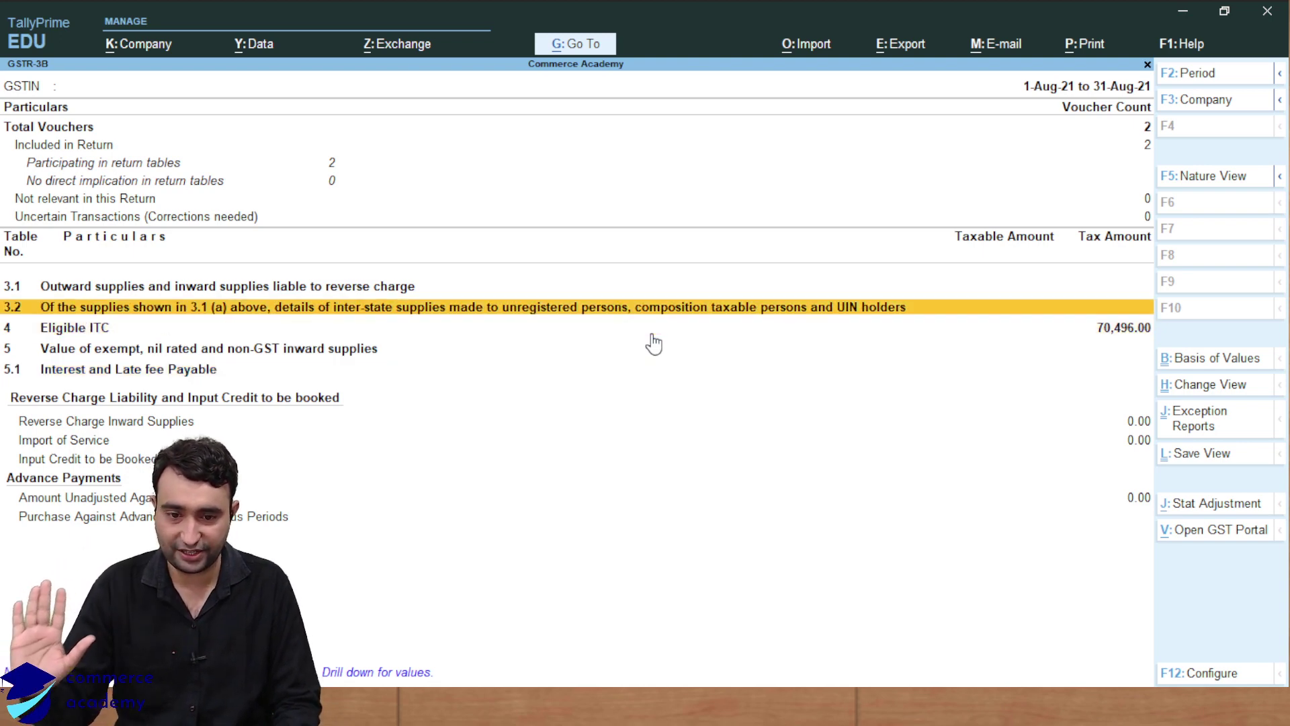
key(Up)
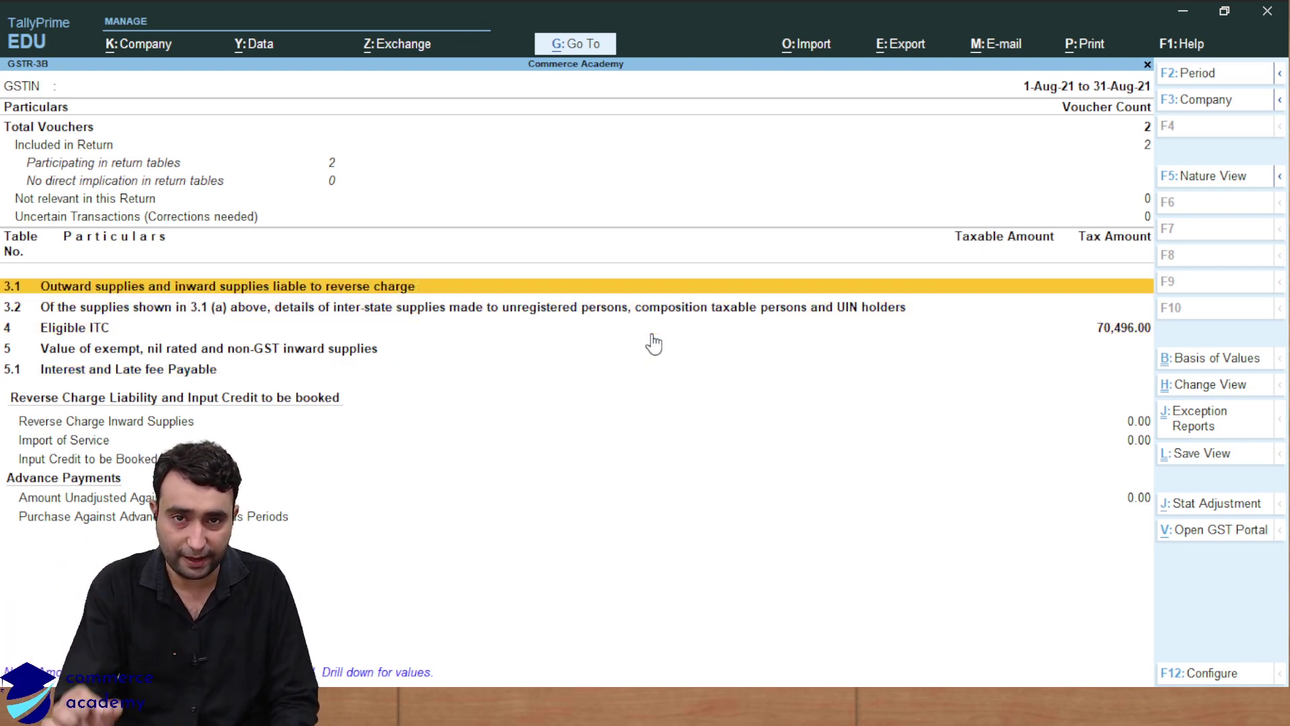
- Expand Eligible ITC in GSTR-3B again and go through the ITC Available rows to All other ITC
key(Down)
key(Down)
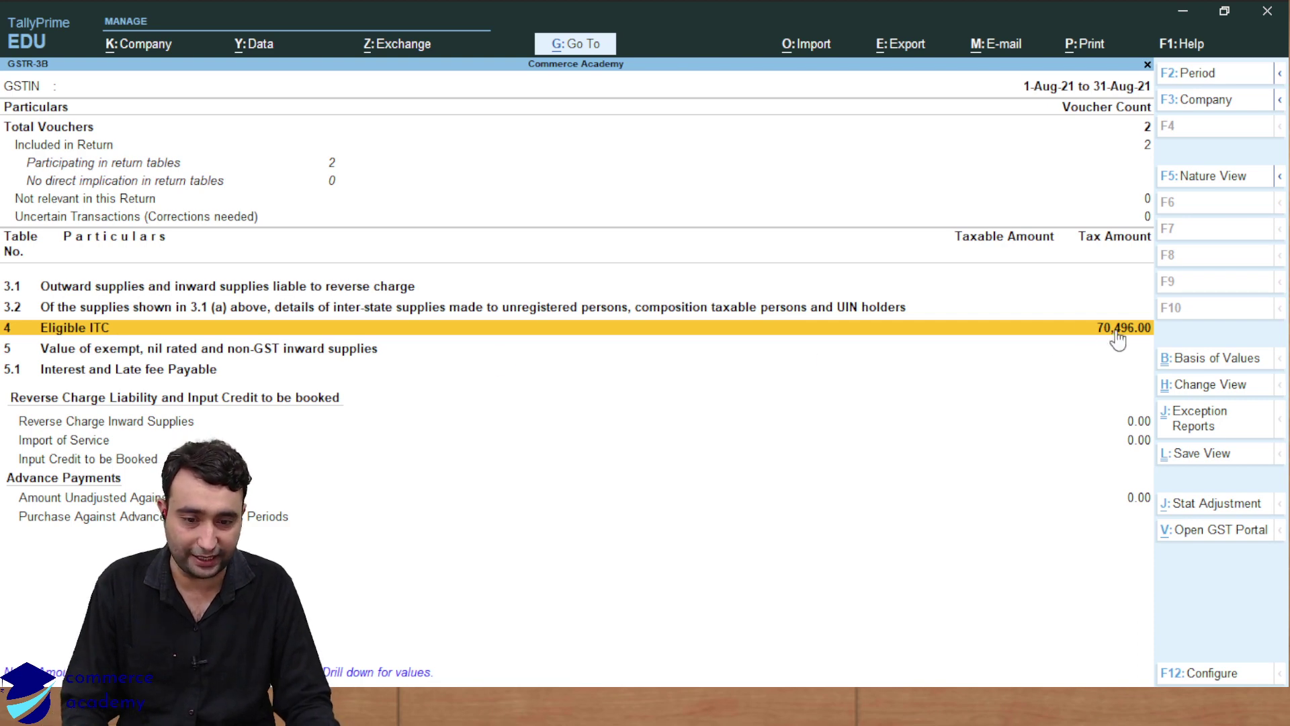
click(106, 330)
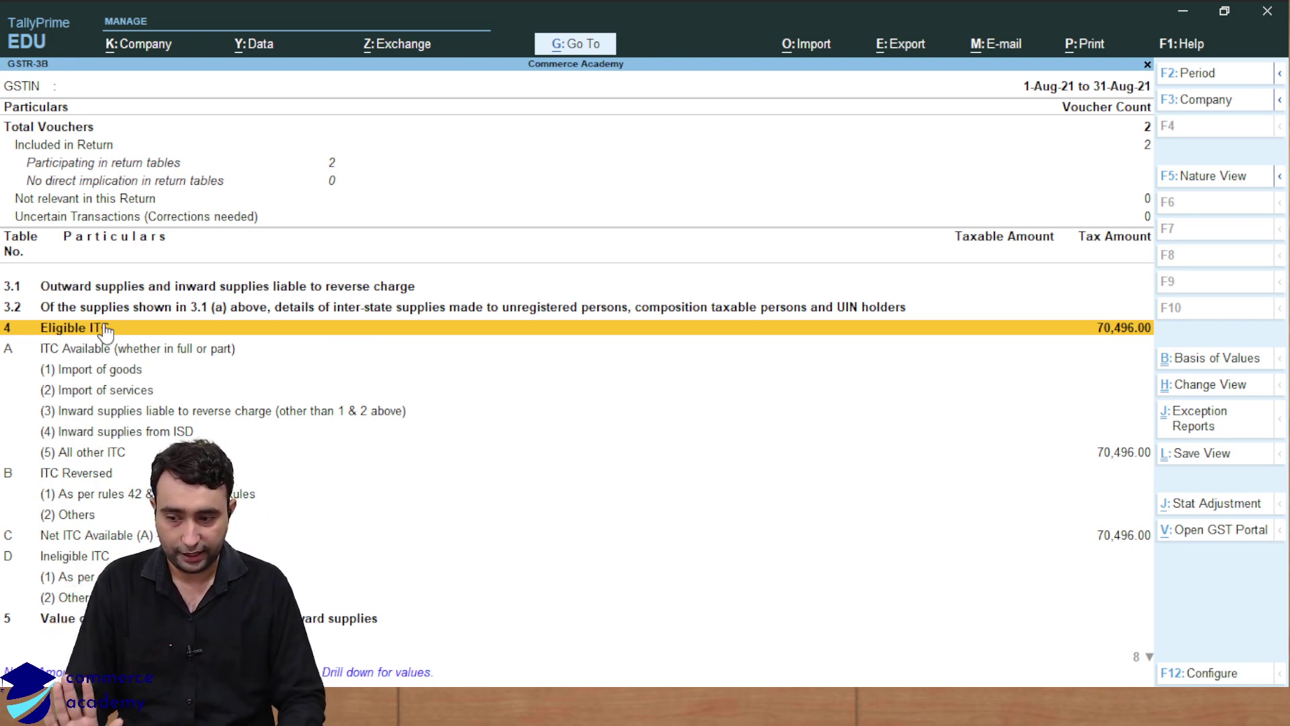
key(Down)
key(Down)
key(Down)
key(Down)
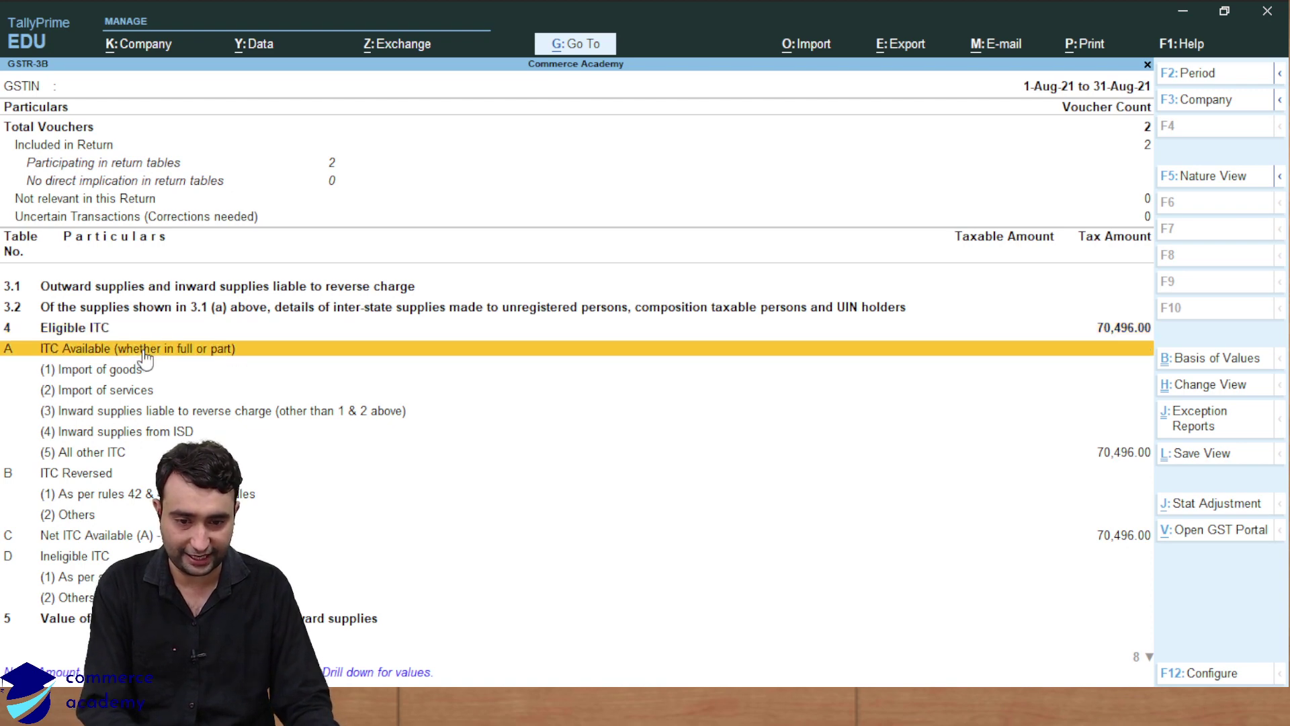
key(Down)
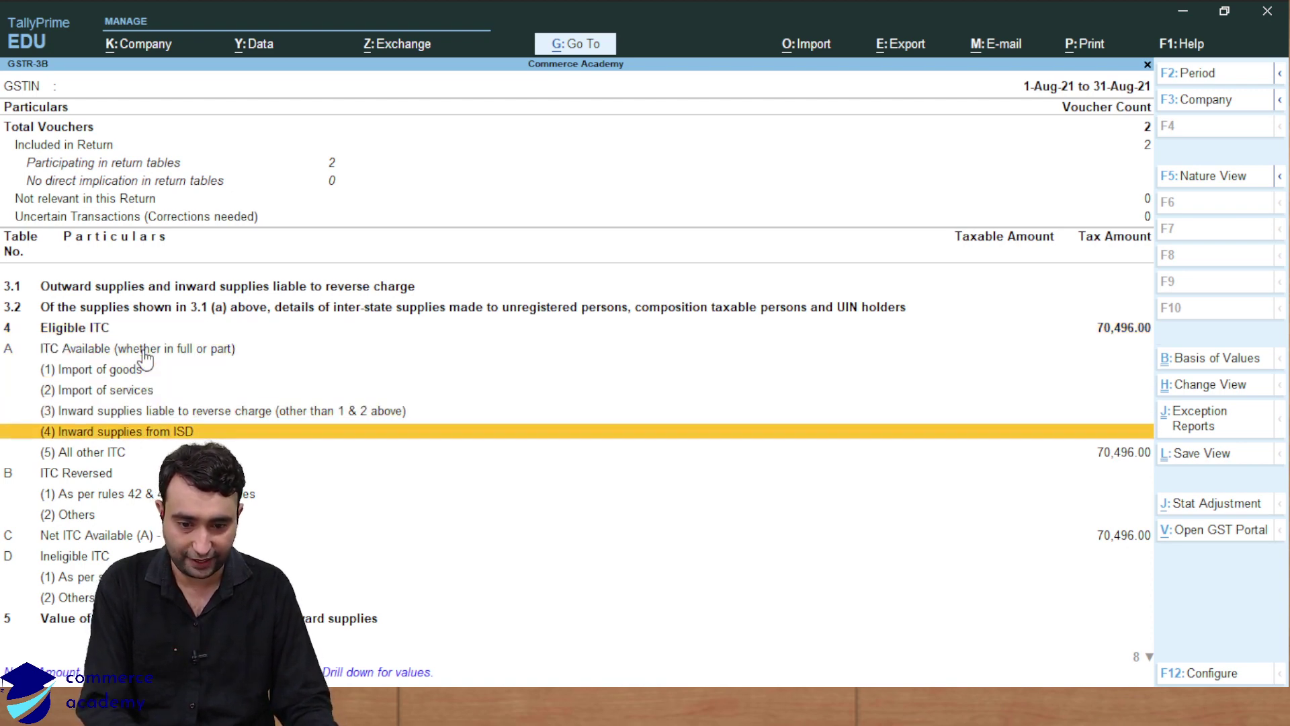
key(Down)
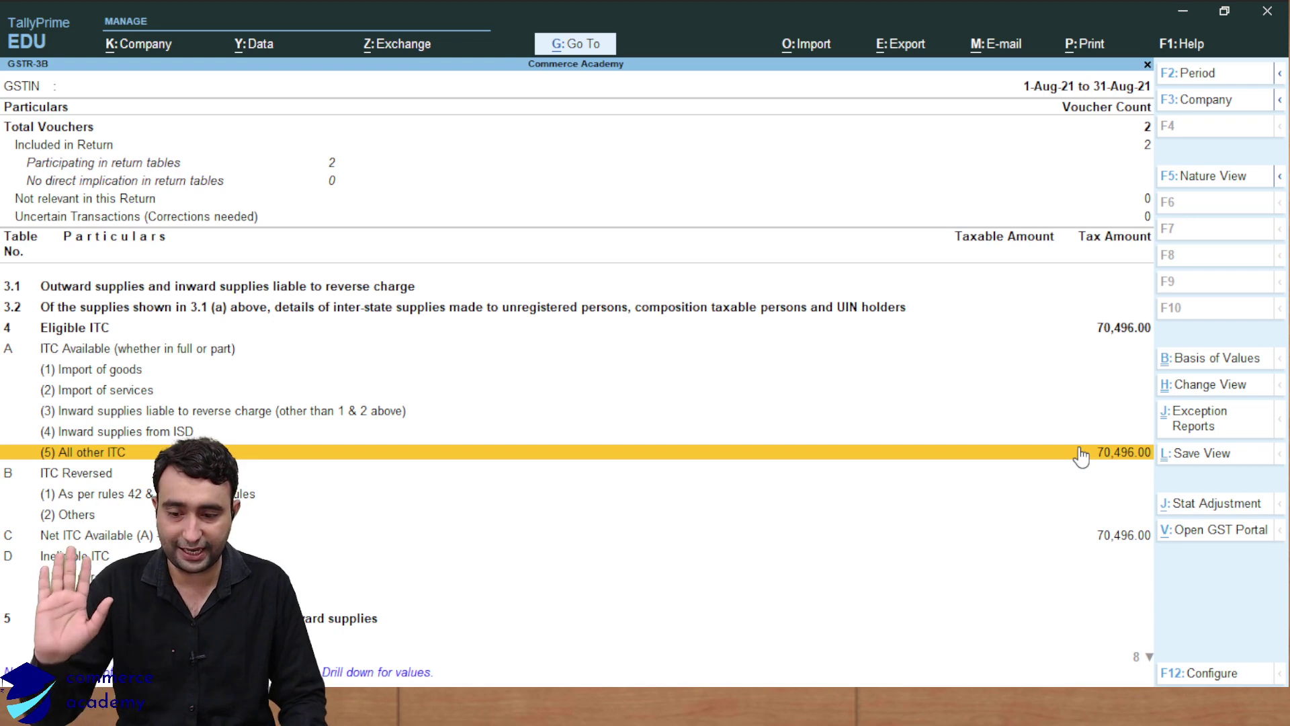
- Drill down into All other ITC and examine the taxable, central tax and state tax amounts of purchase vouchers 1 and 2
click(1081, 456)
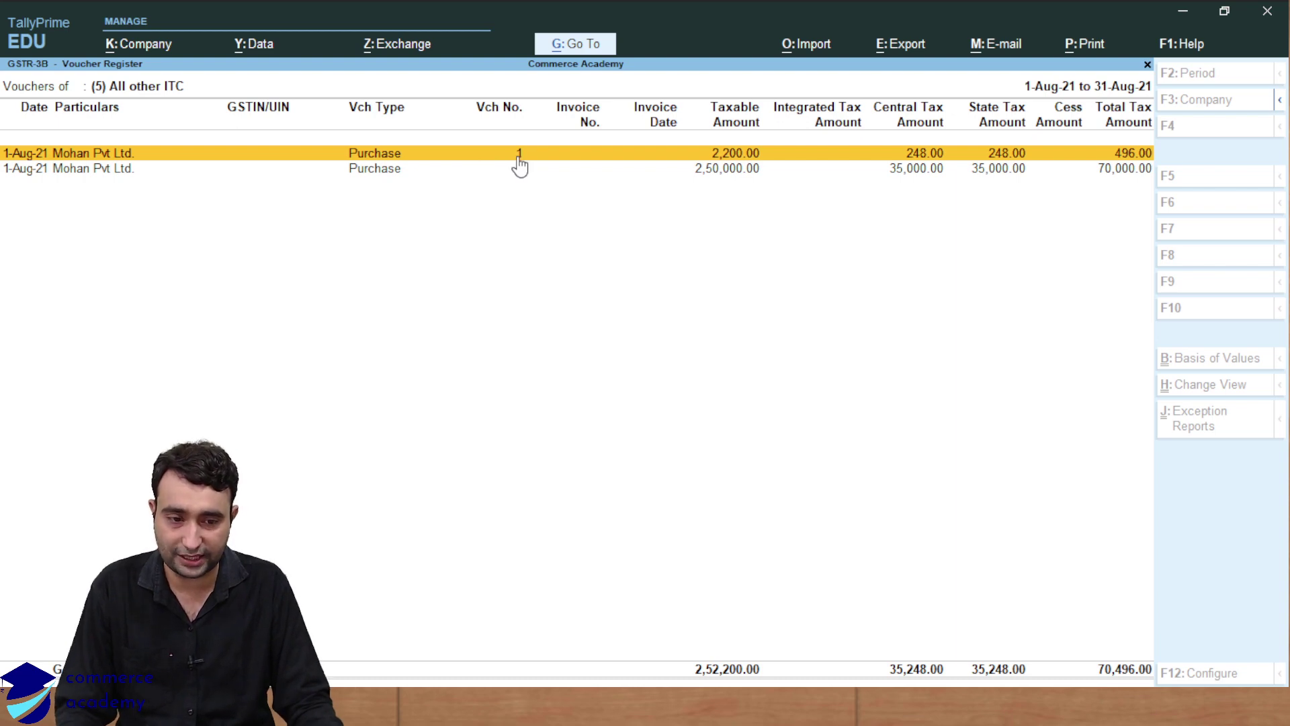
click(739, 167)
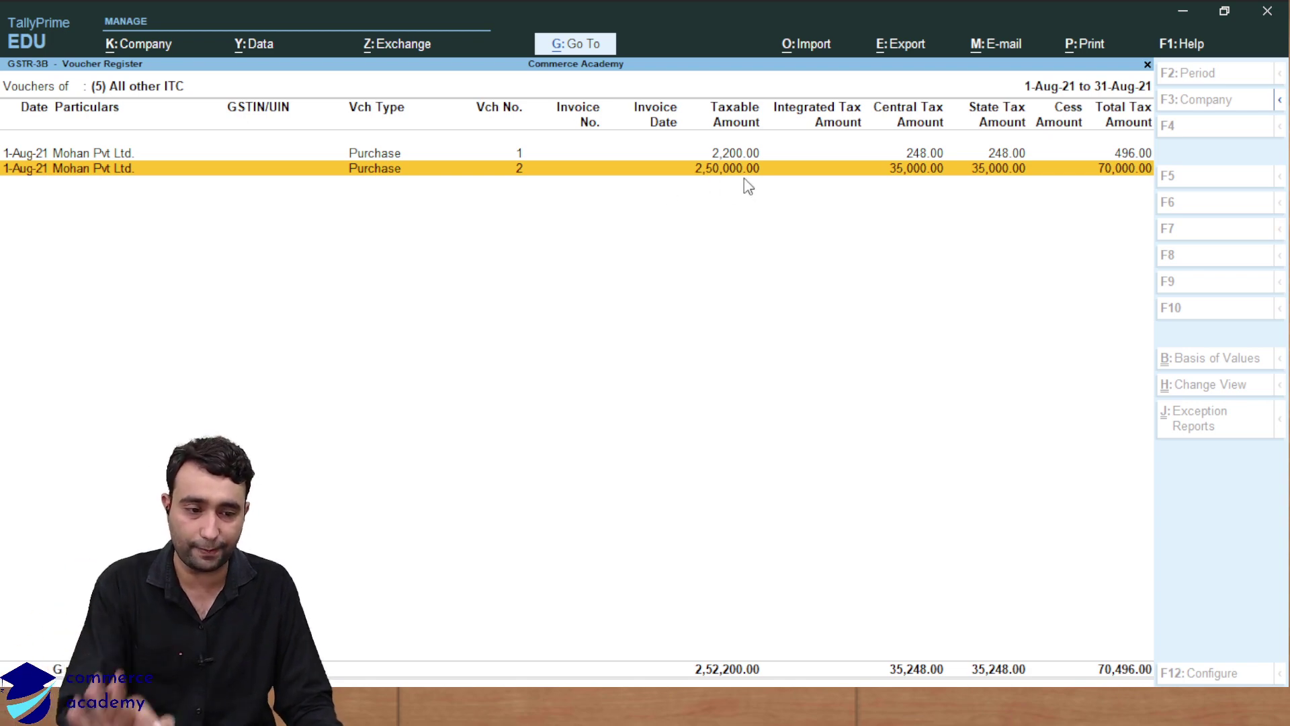
click(735, 156)
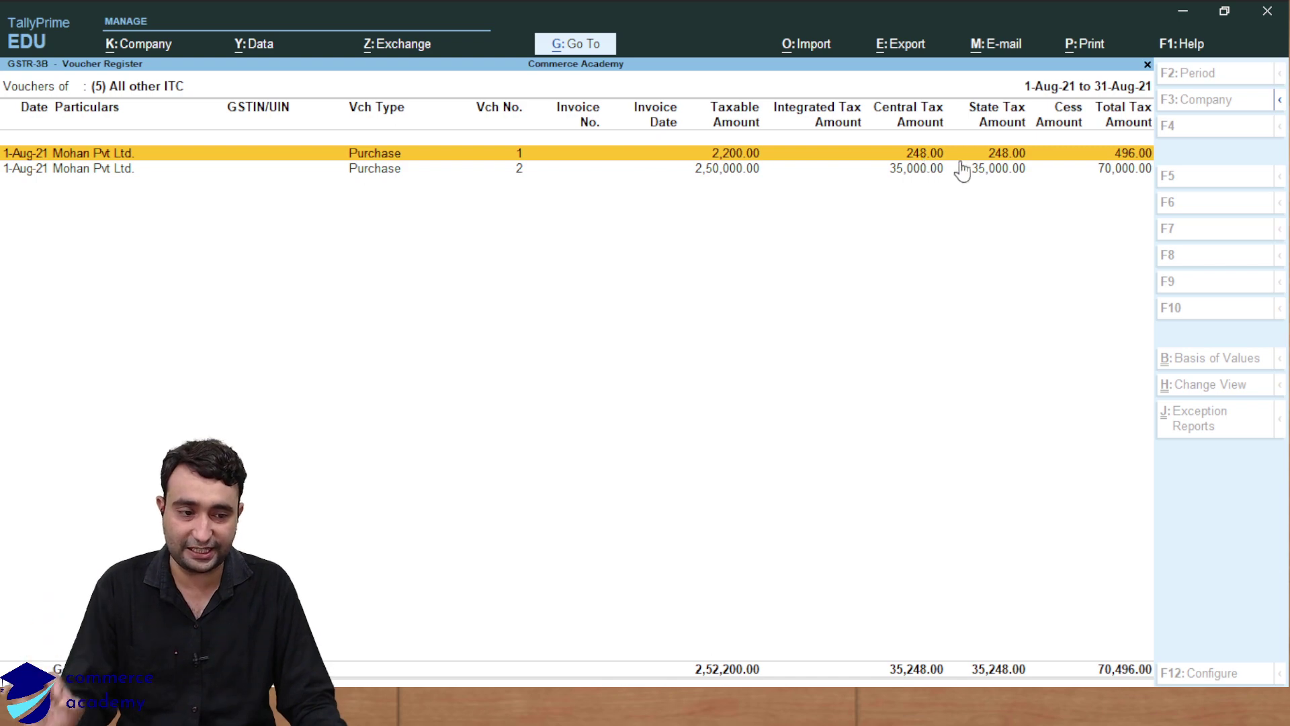
click(1004, 169)
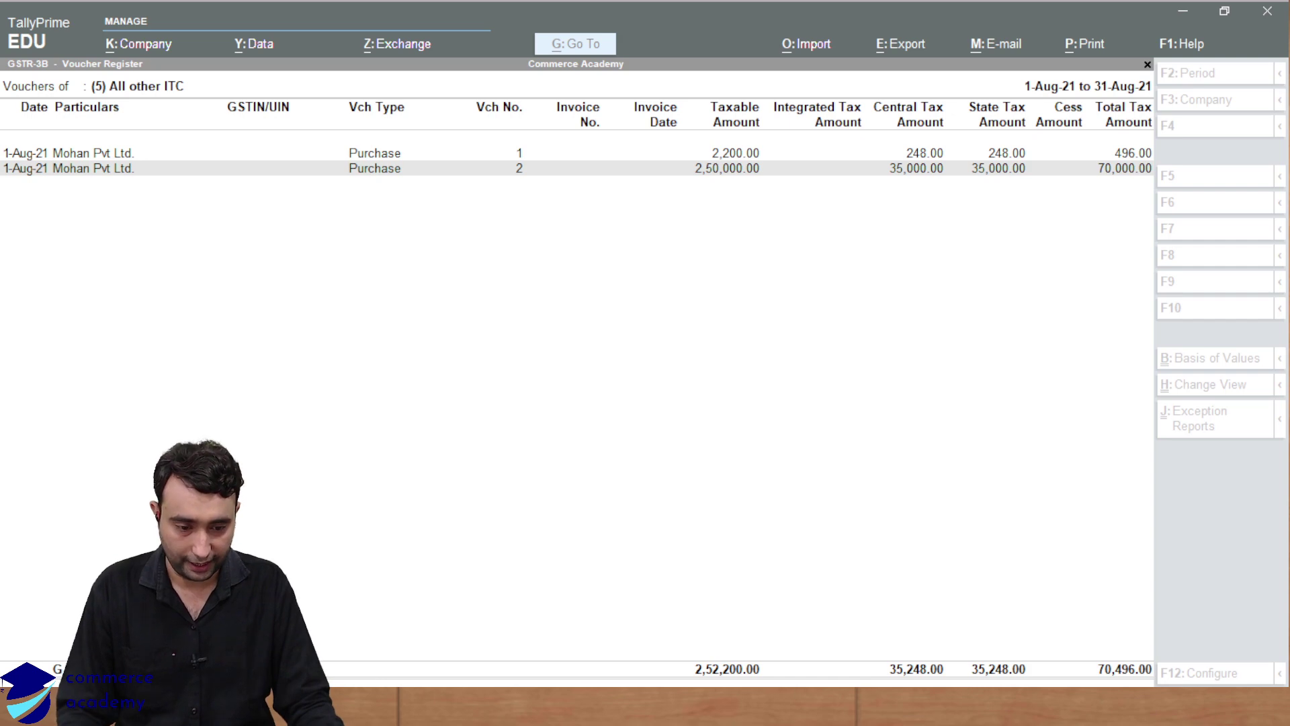
click(600, 504)
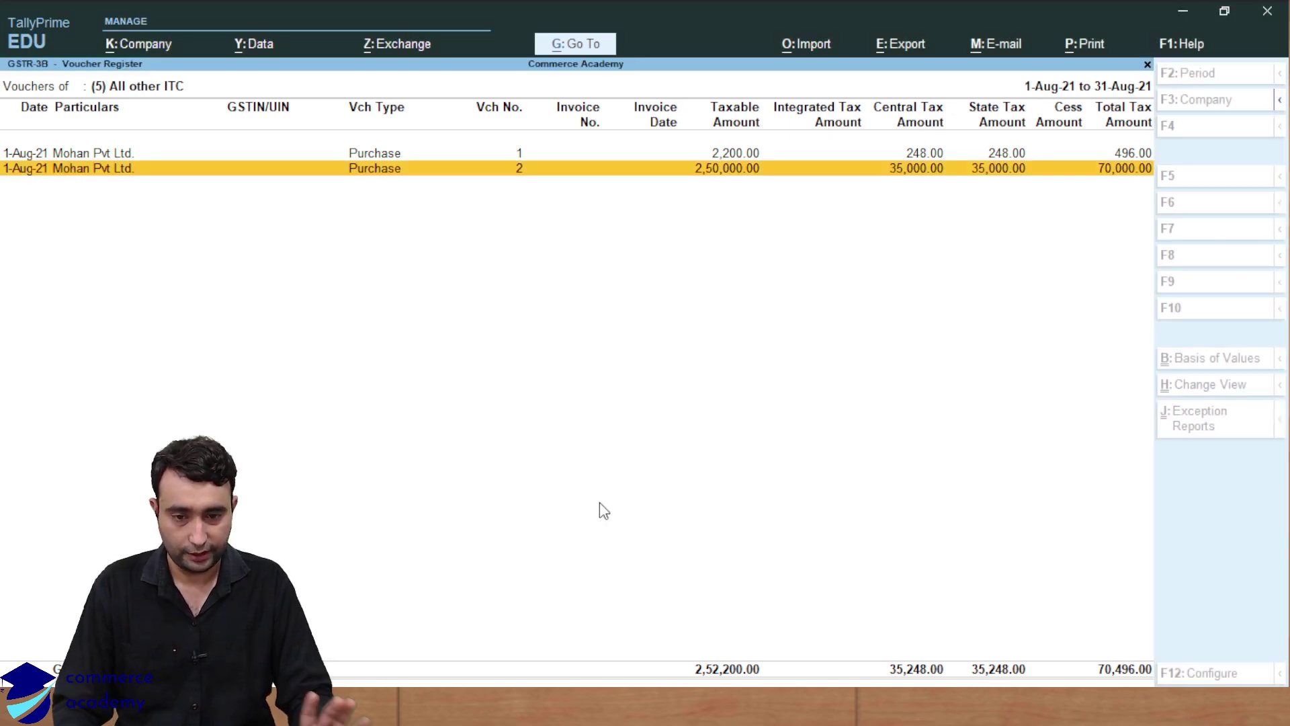
- Leave the voucher register and the GSTR-3B report, and open GSTR-3B again from the GST reports
key(Escape)
key(Escape)
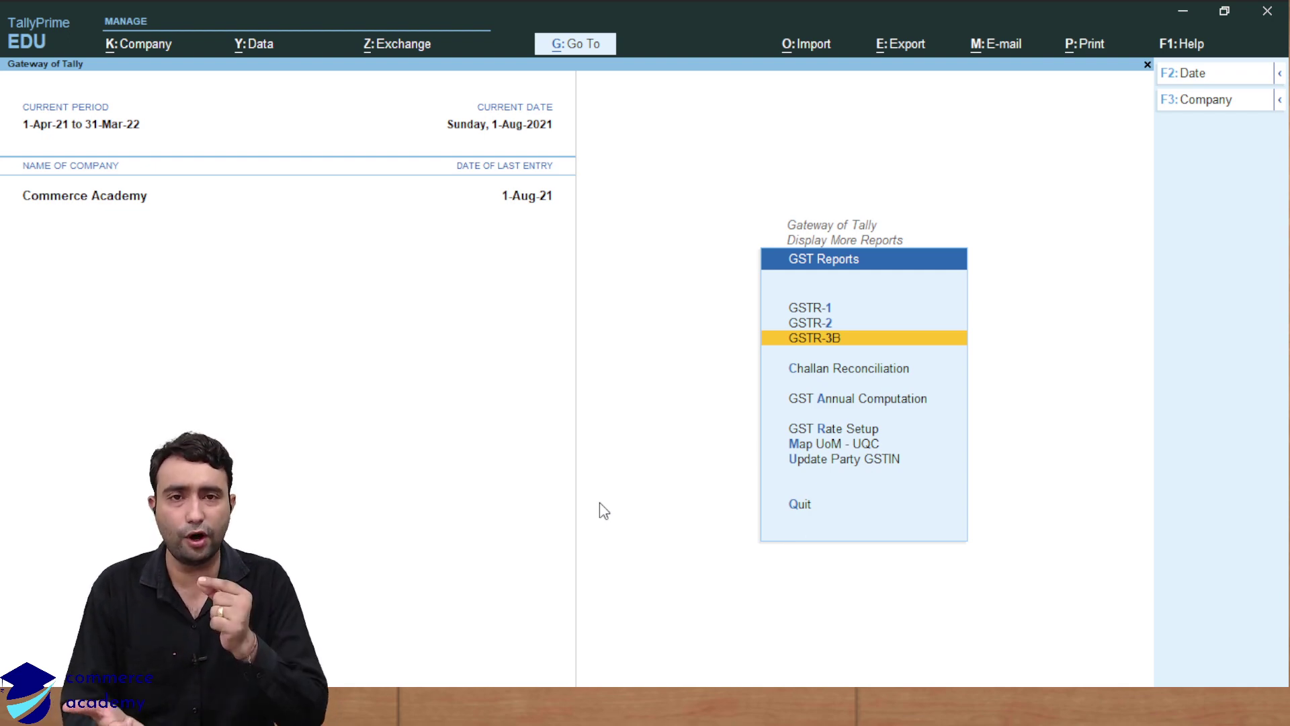
click(835, 343)
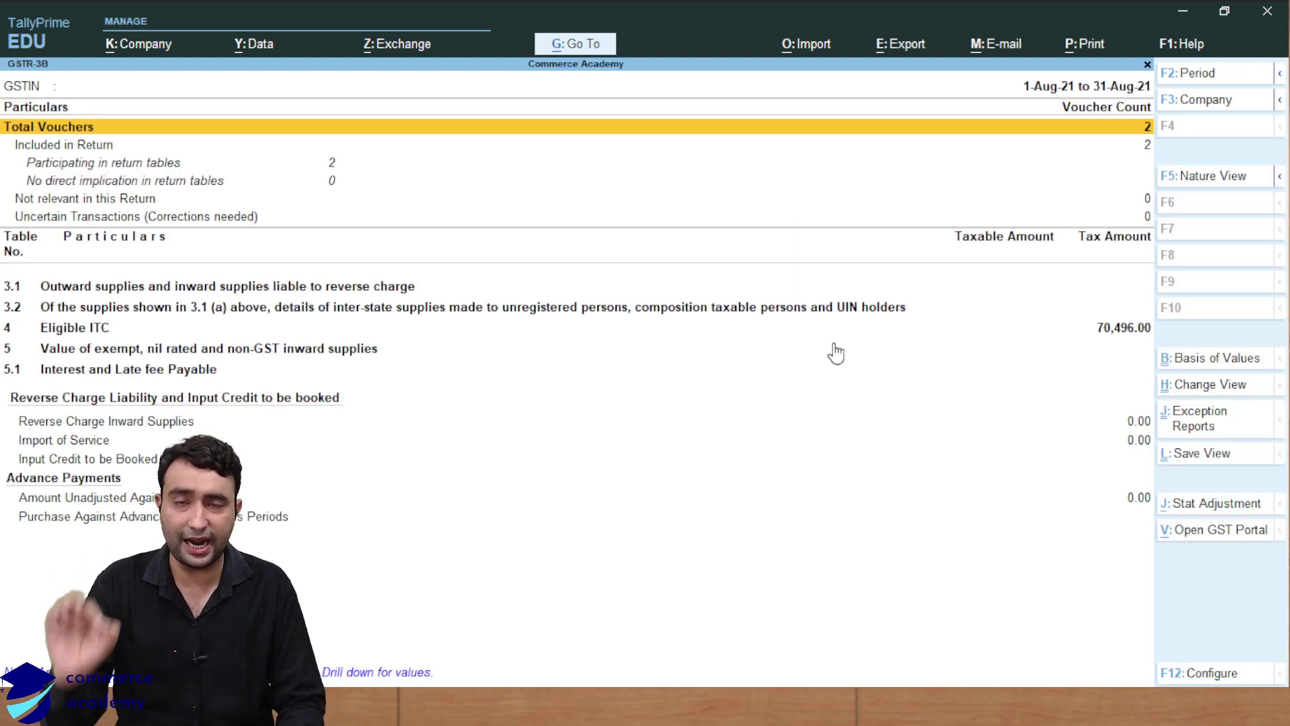
- Go through the GSTR-3B voucher summary and return tables down to Eligible ITC
key(Down)
key(Down)
key(Down)
key(Down)
key(Down)
key(Down)
key(Down)
key(Down)
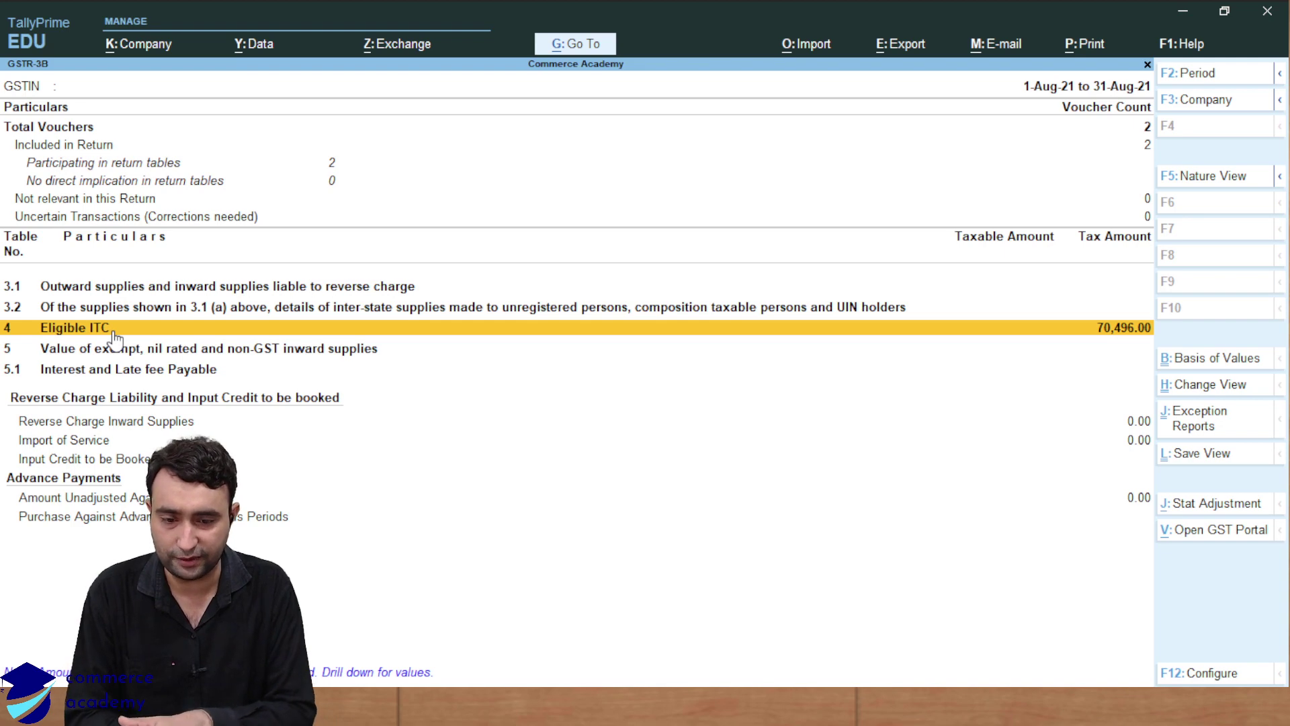
- Examine table 3.1 on outward and reverse-charge supplies and table 3.2 on inter-state supplies, ending on table 3.1
key(Up)
key(Up)
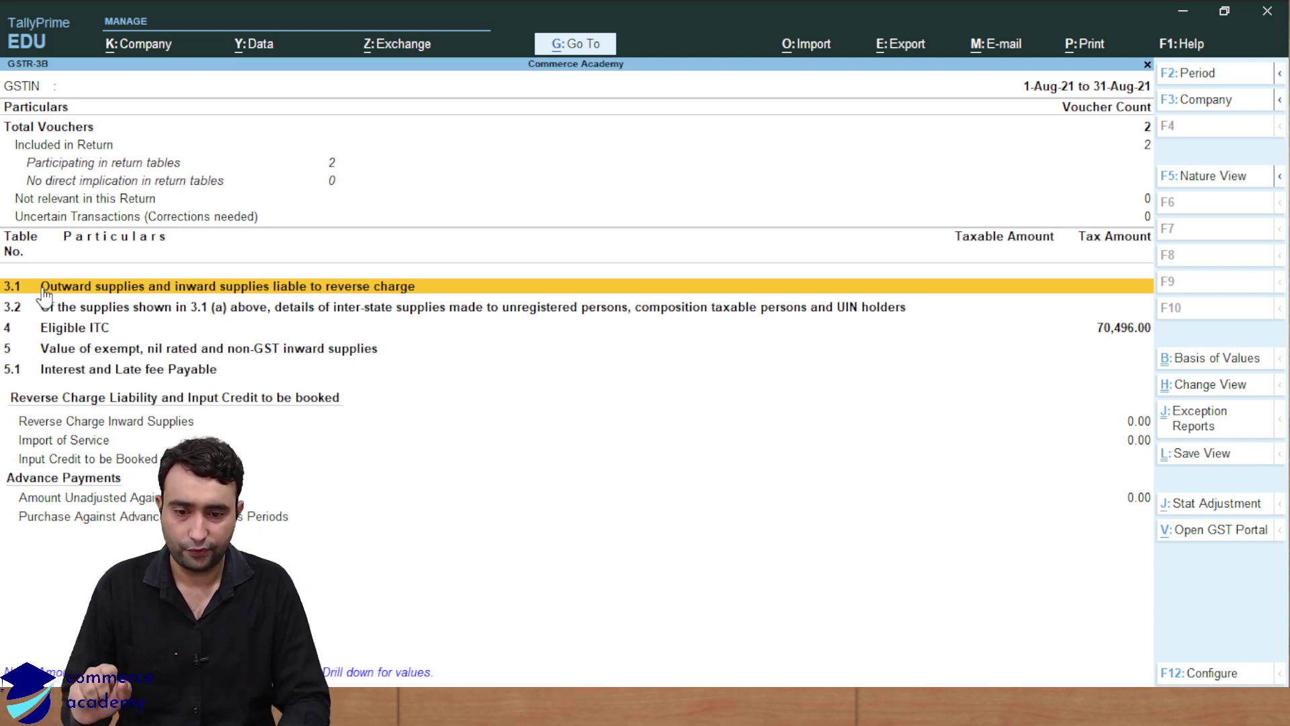
key(Down)
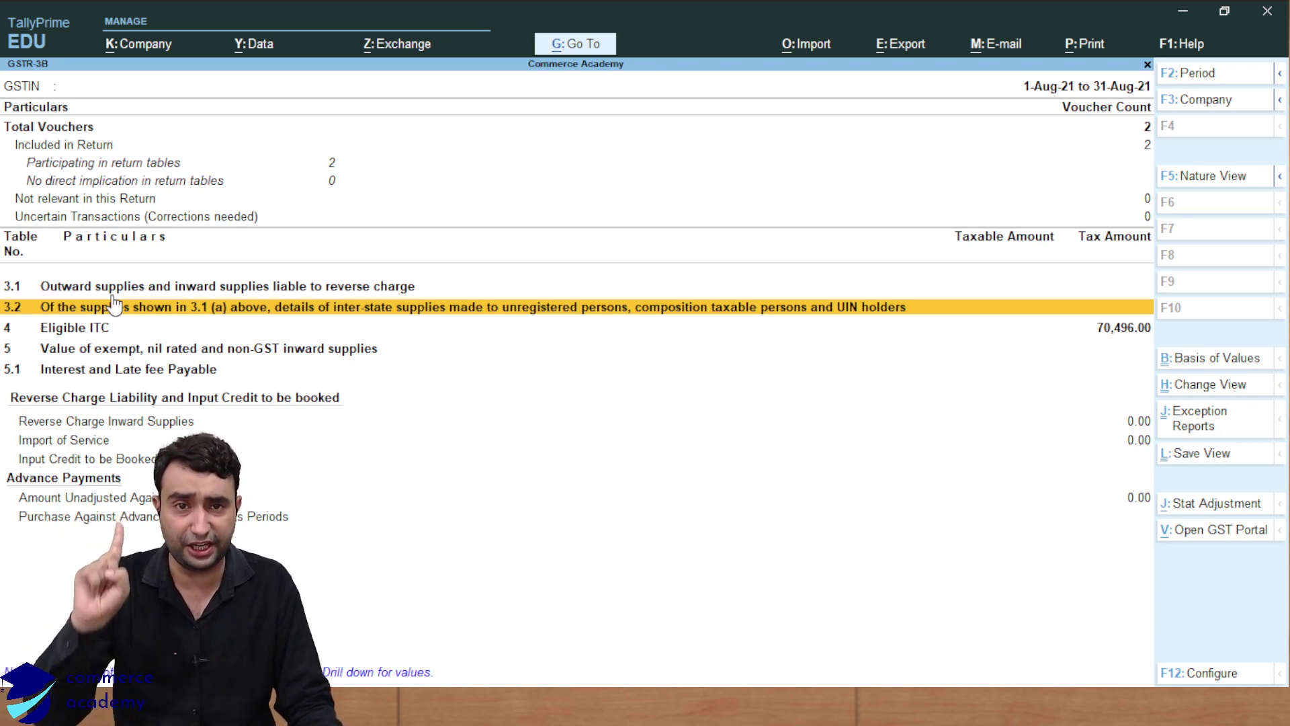
click(62, 295)
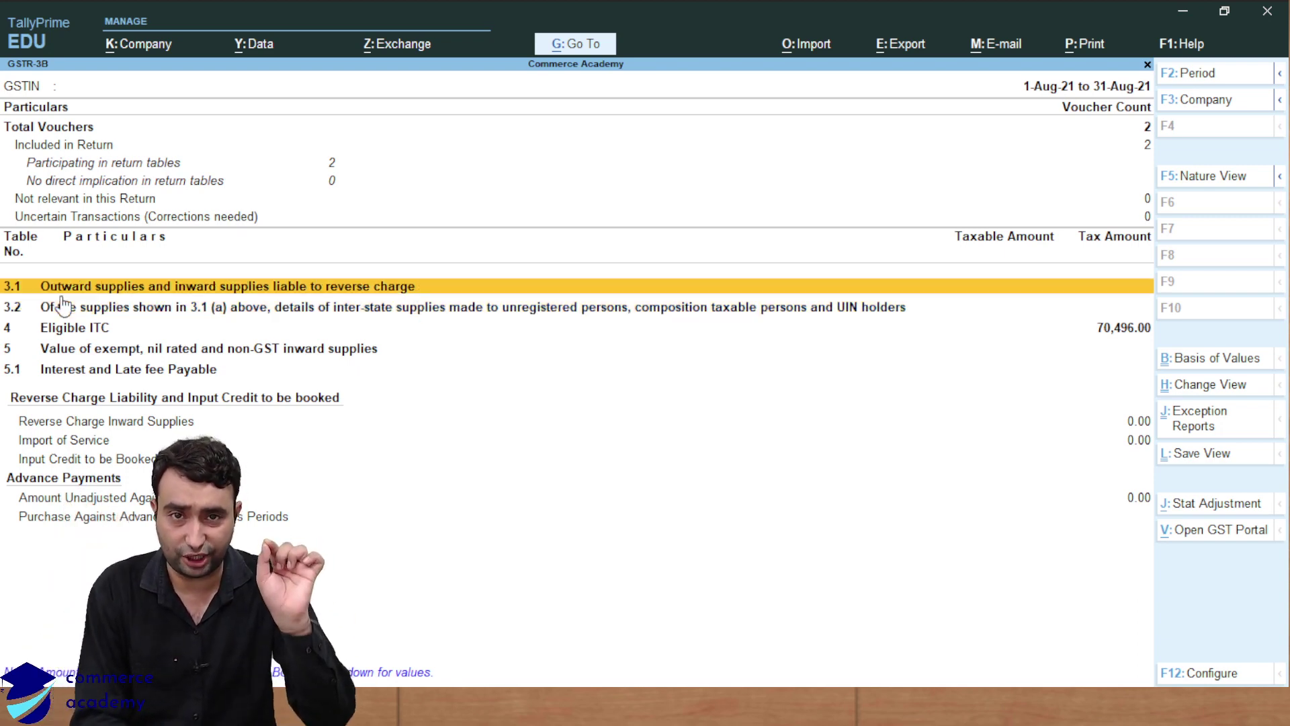
key(Down)
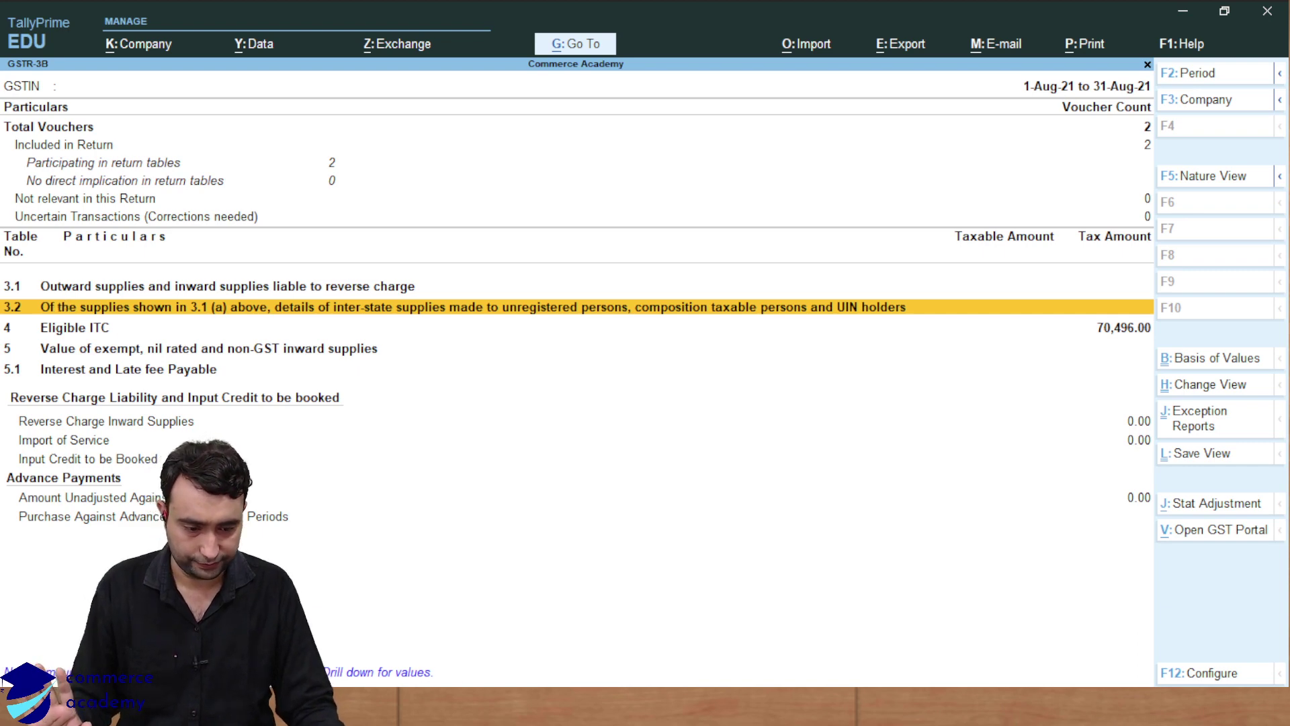
key(Return)
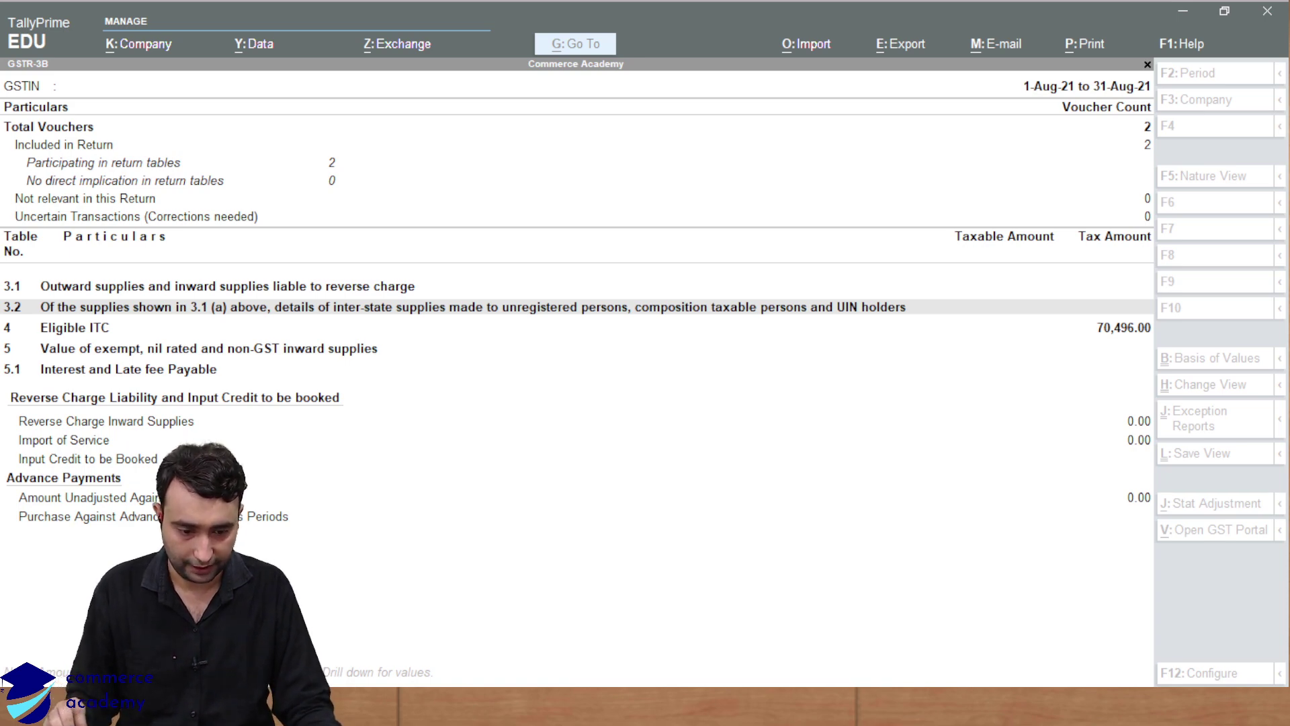
key(Up)
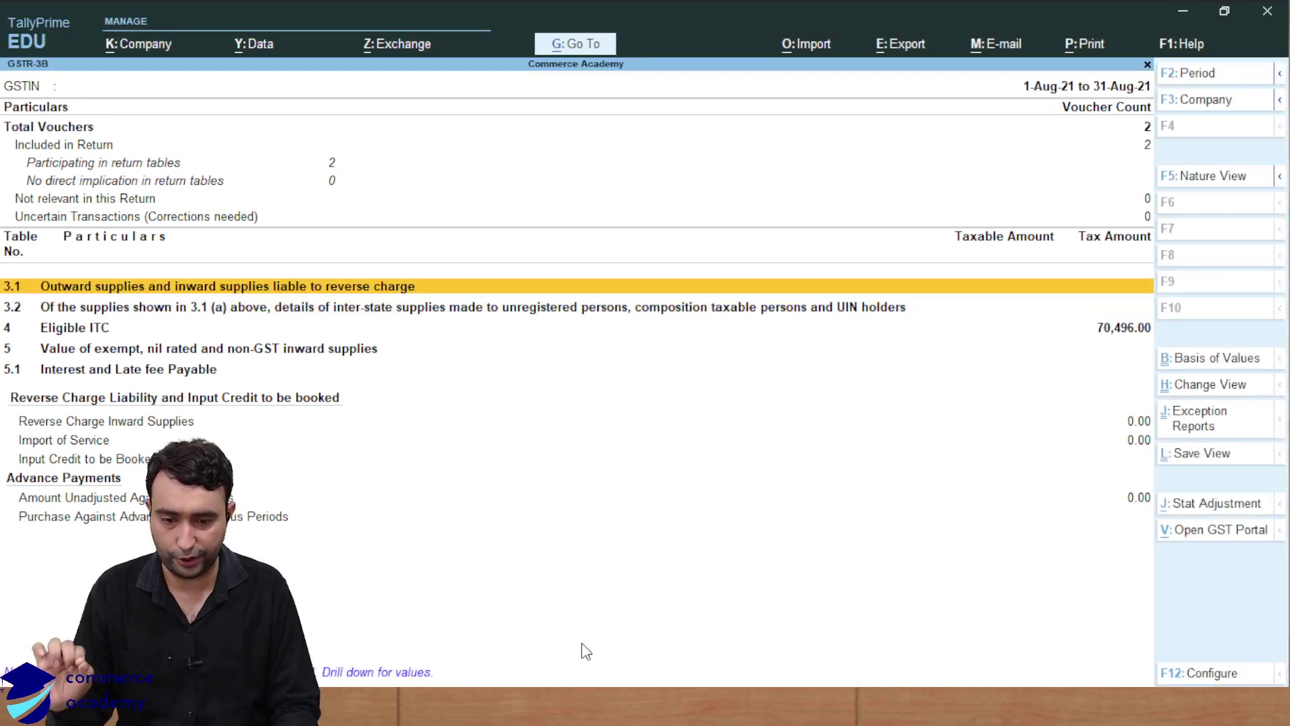
- Review the GSTR-3B sections from outward supplies (3.1) to interest and late fee (5.1), and return to the Gateway of Tally
key(Down)
key(Down)
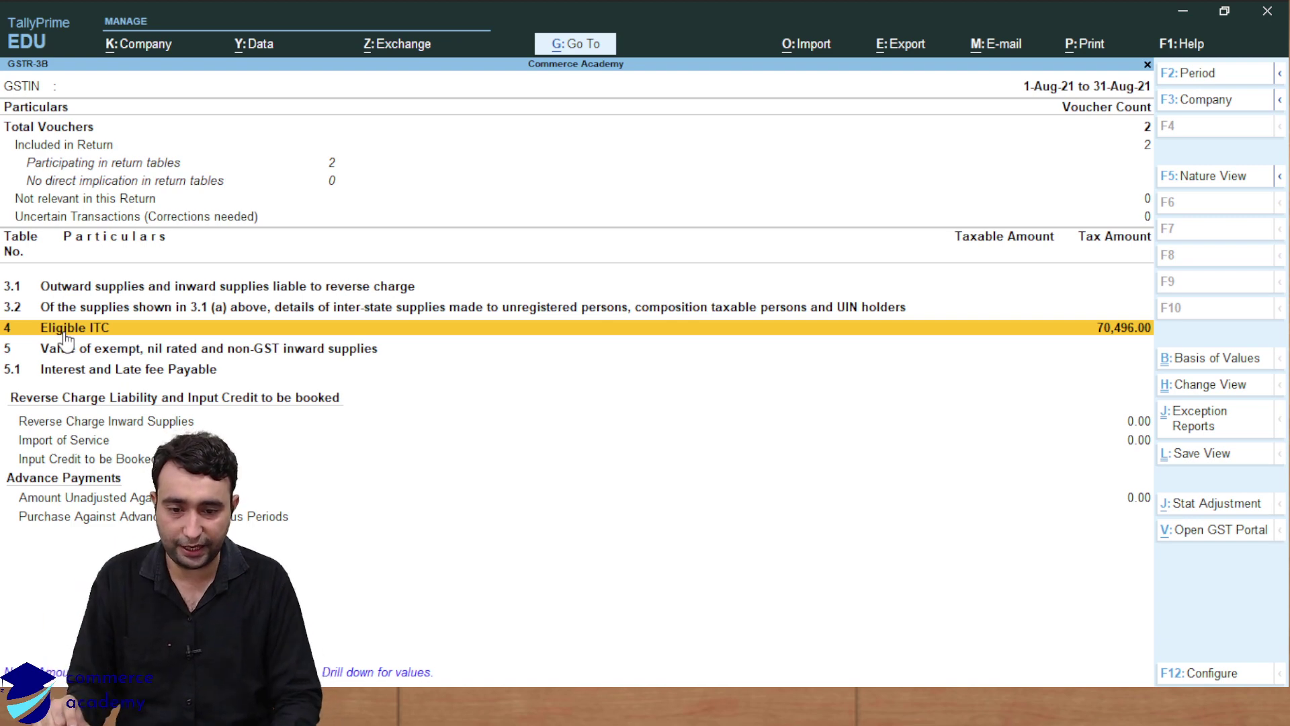
key(Down)
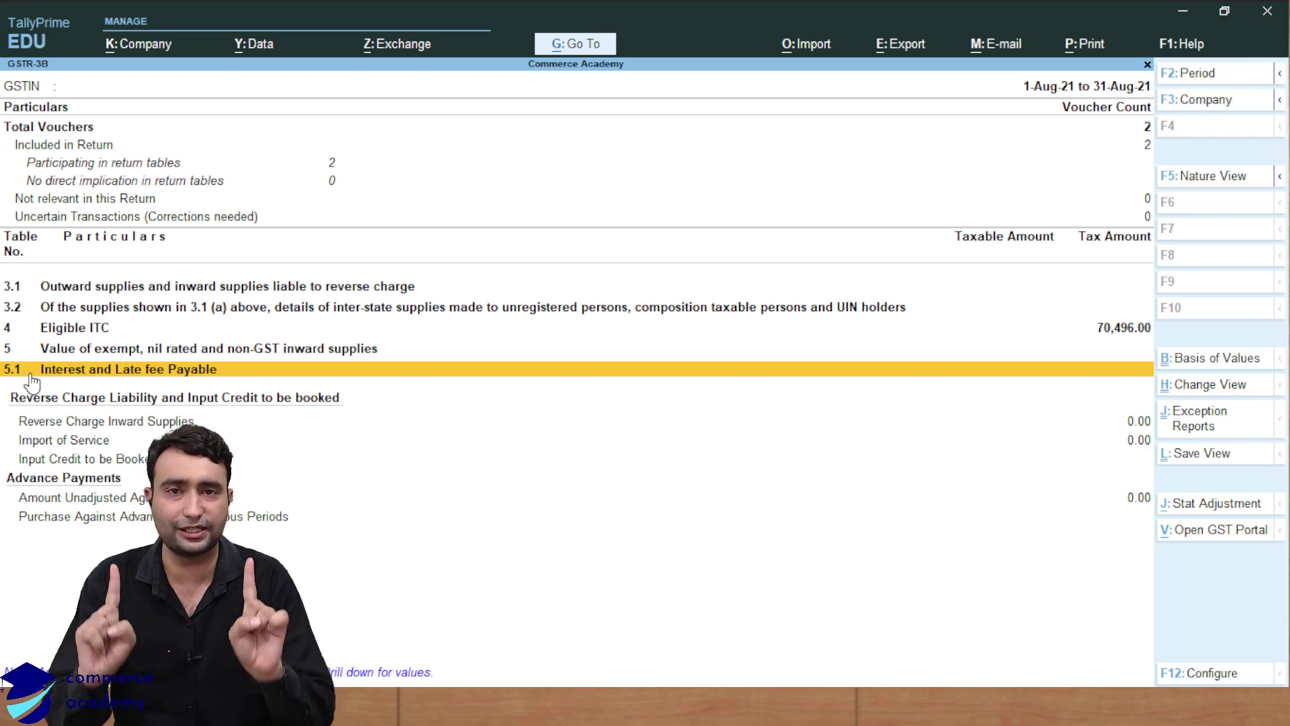
click(20, 288)
click(20, 308)
click(21, 329)
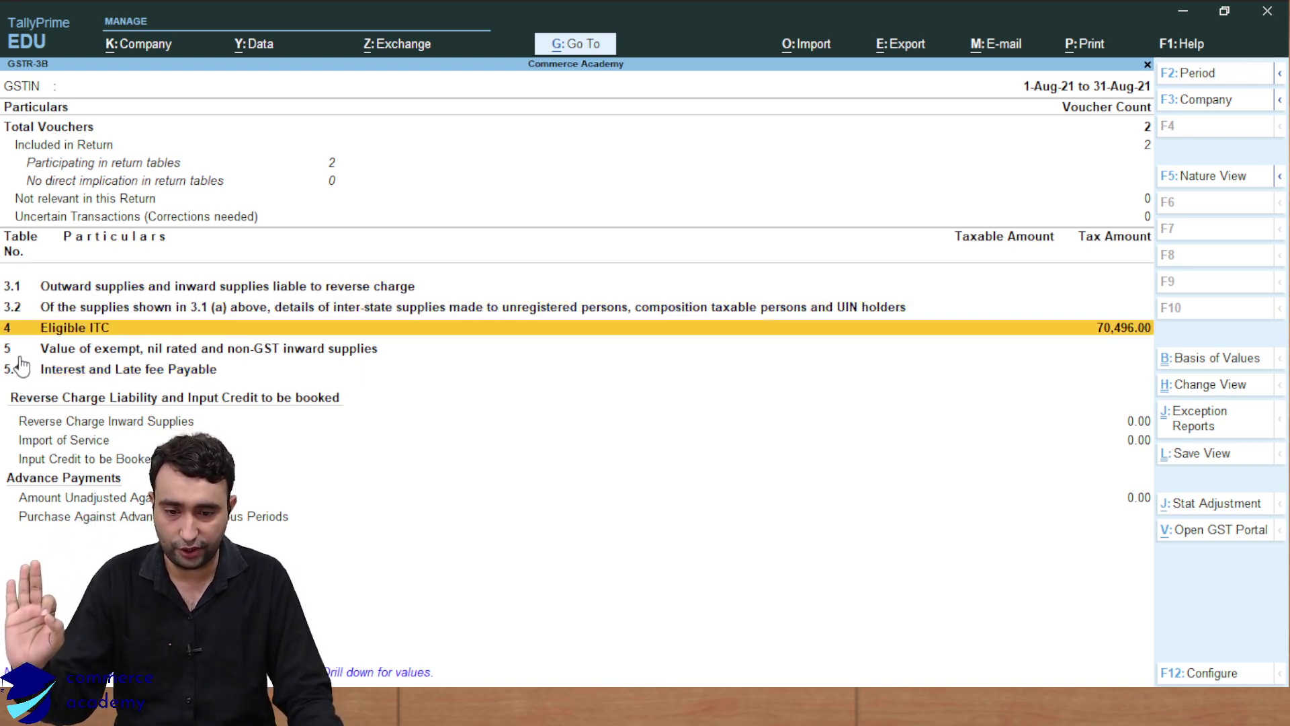
click(21, 350)
click(21, 370)
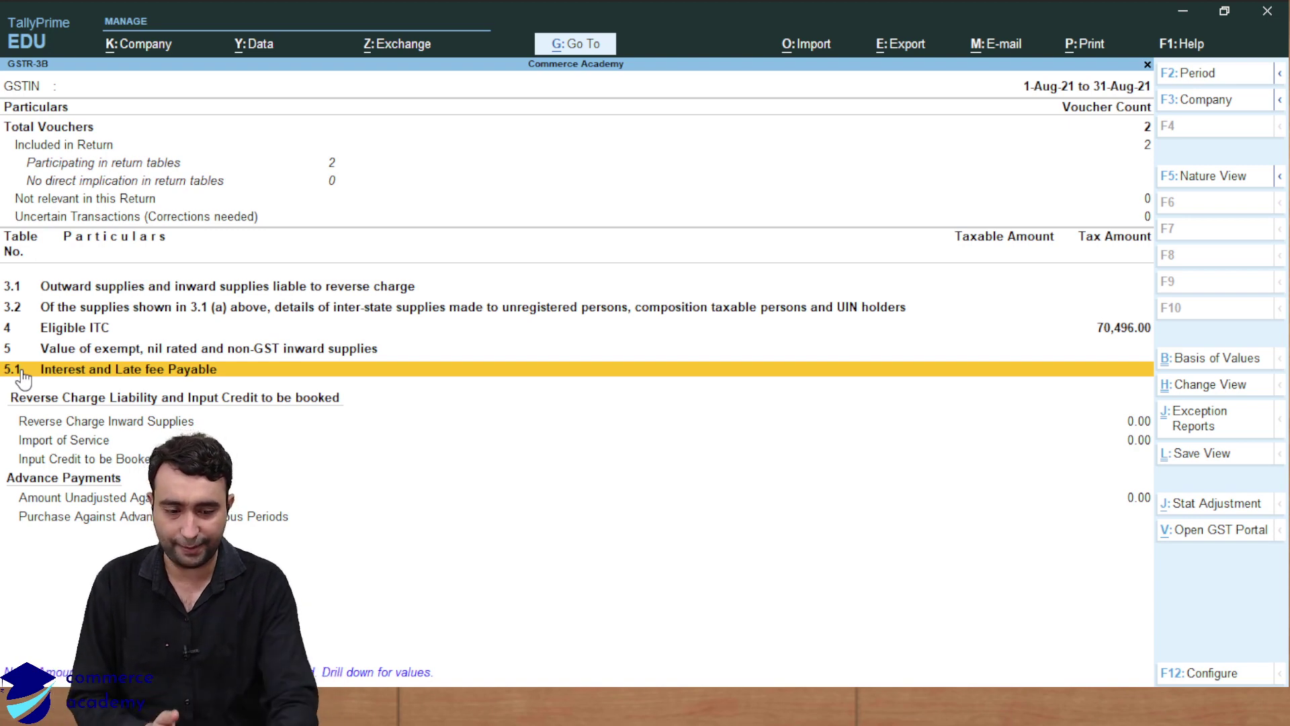
key(Escape)
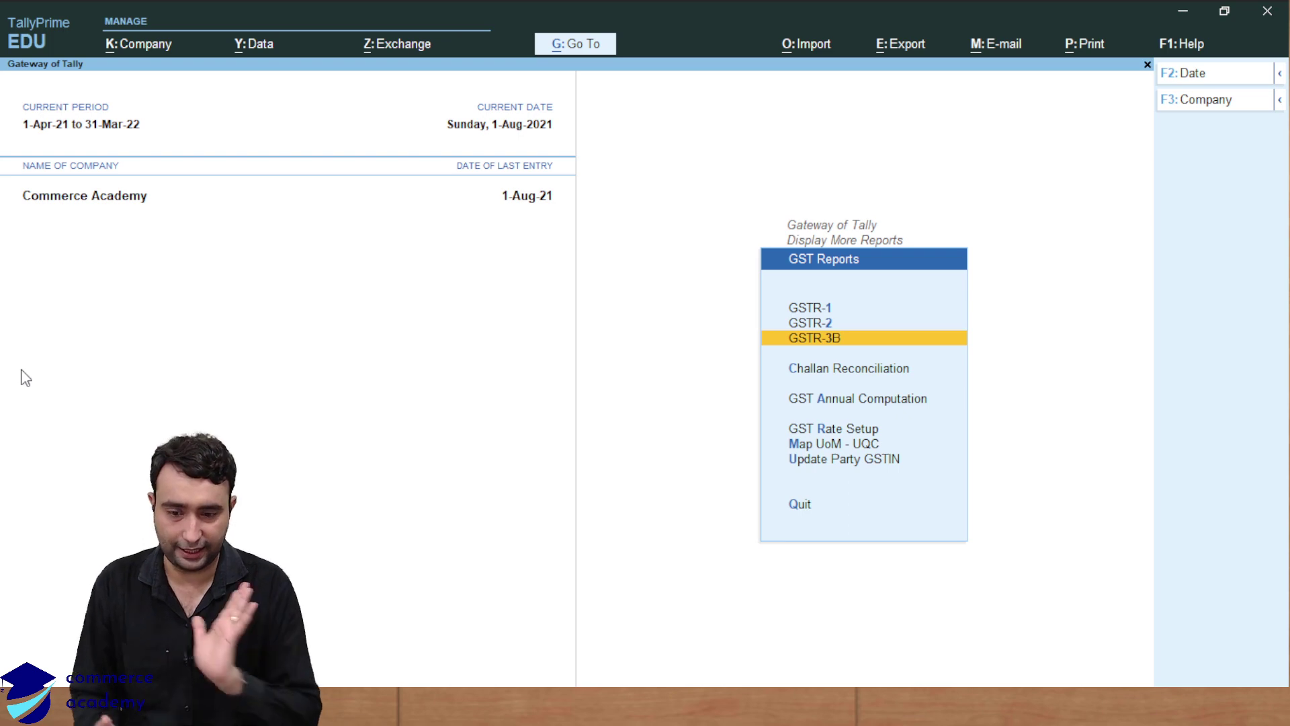
key(Escape)
key(Escape)
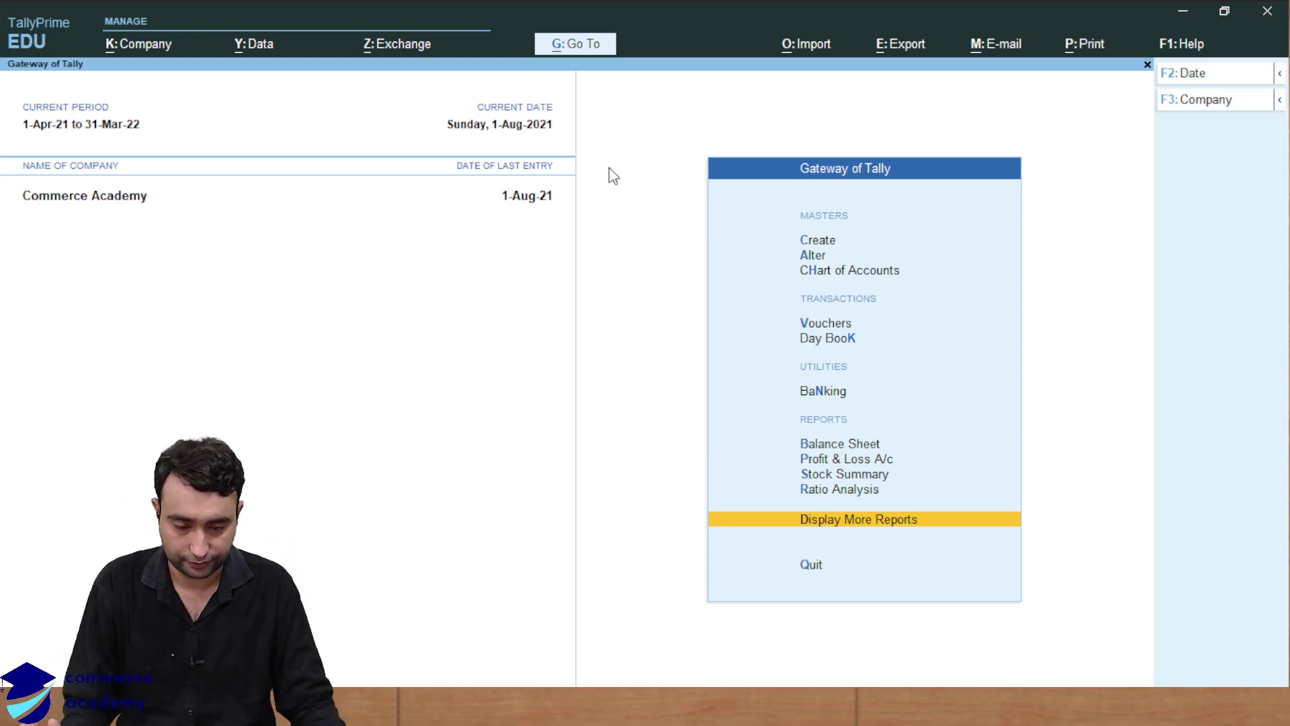
- Open the creation form for a new ledger master from the Gateway of Tally
key(Up)
key(Up)
key(Up)
key(Up)
key(Up)
key(Up)
key(Up)
key(Up)
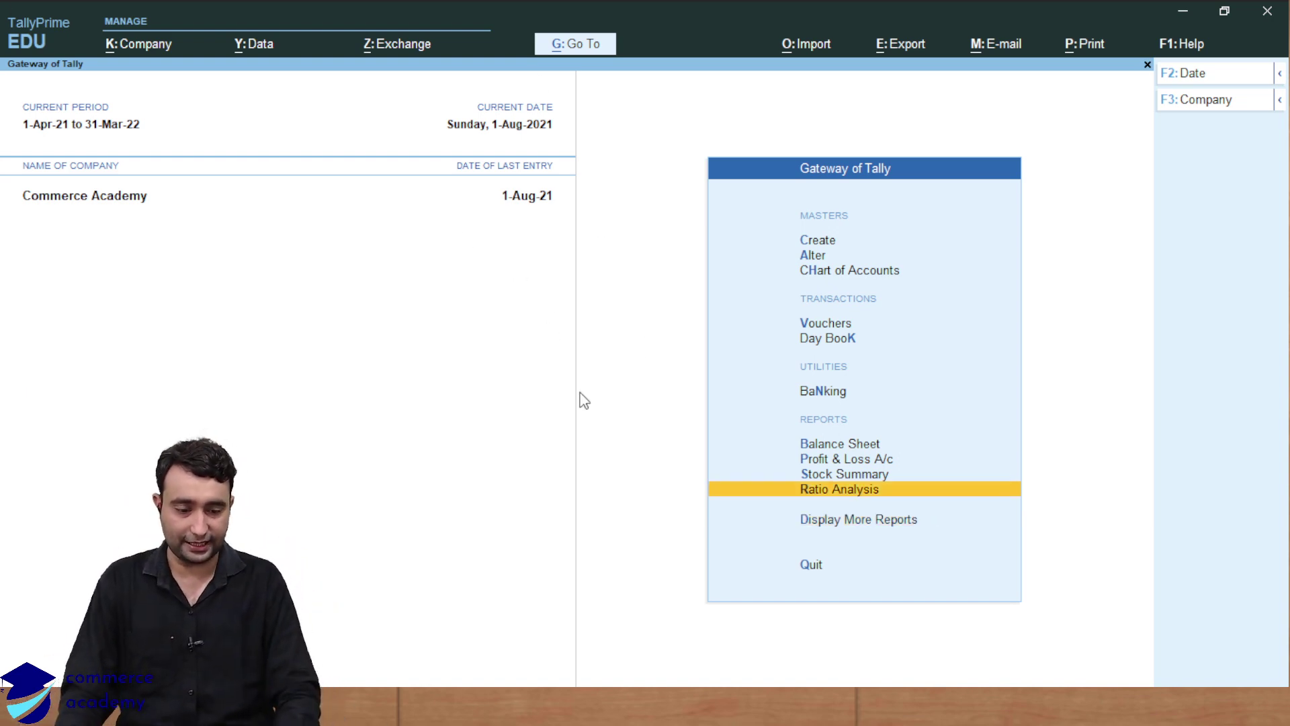
key(Down)
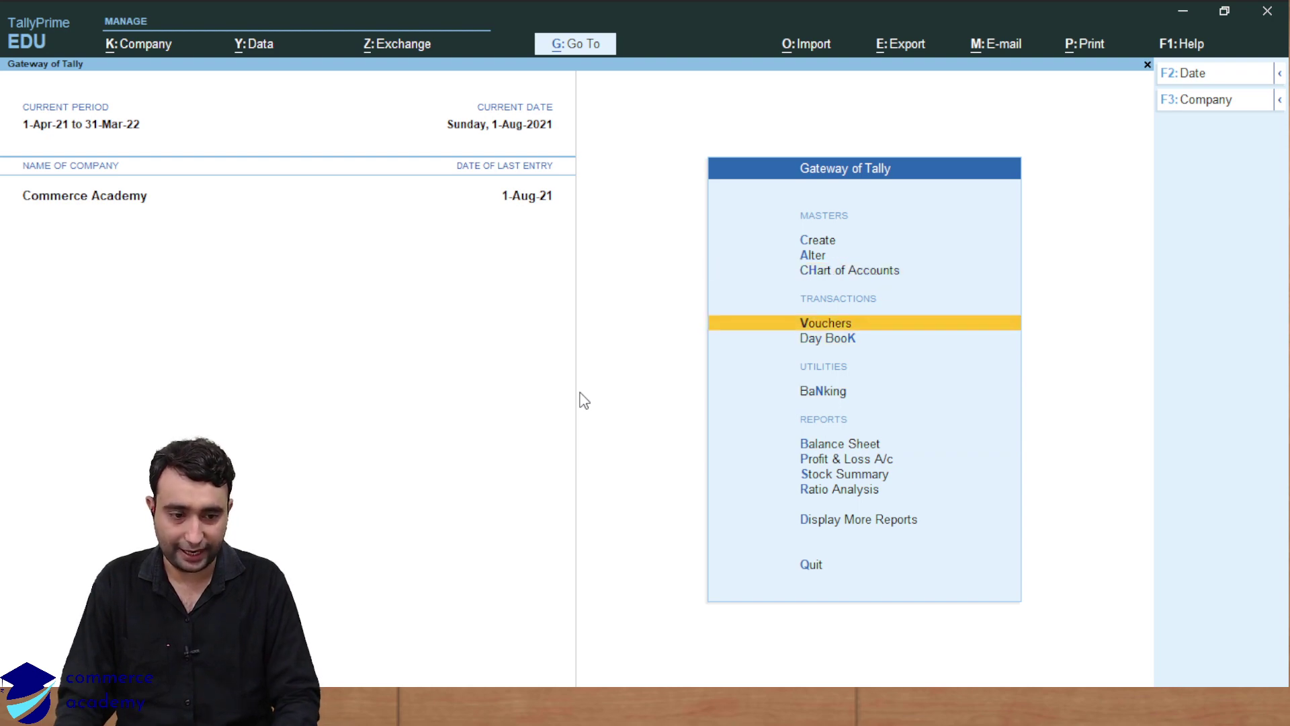
key(Up)
key(Up)
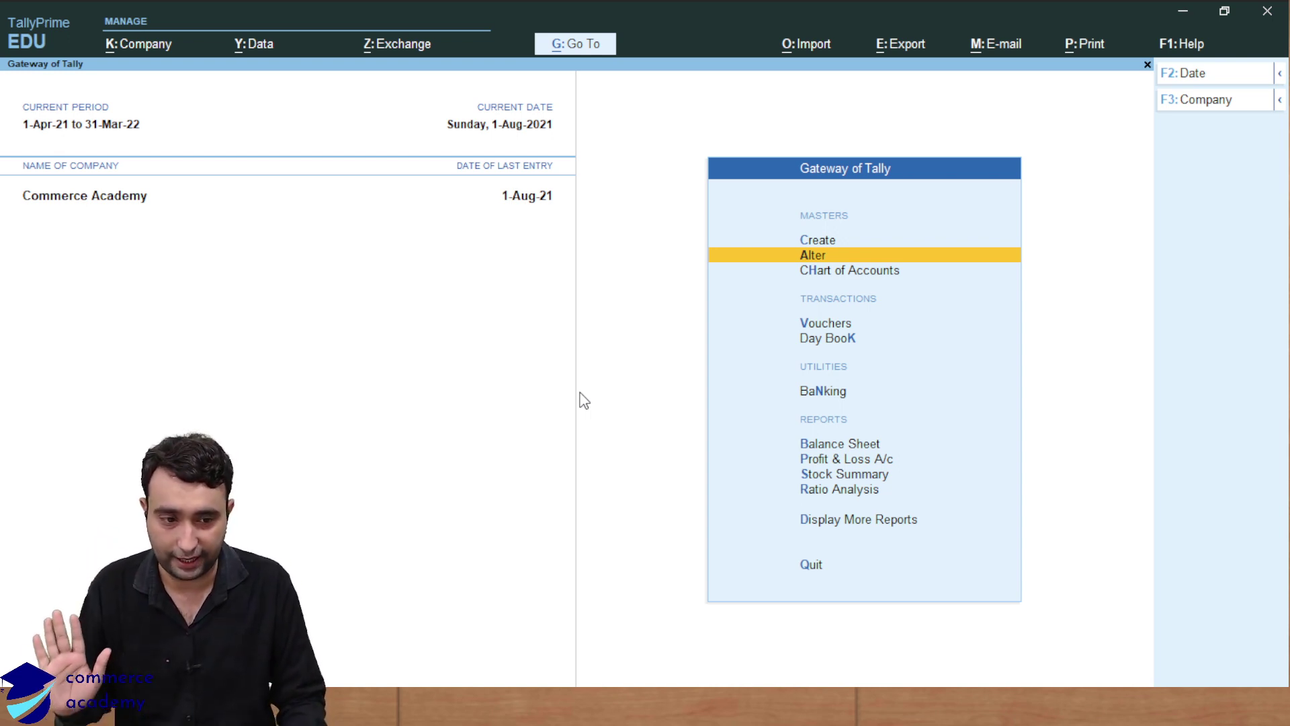
key(Up)
key(Down)
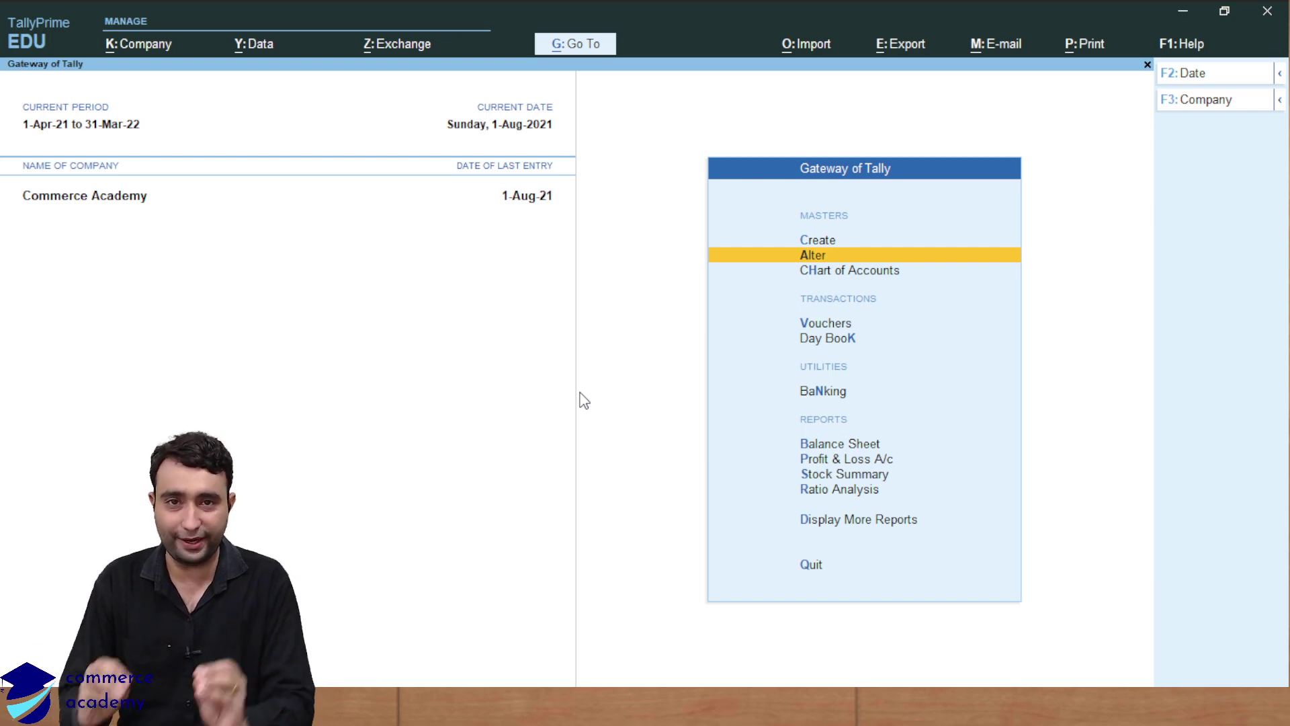
key(Up)
key(Return)
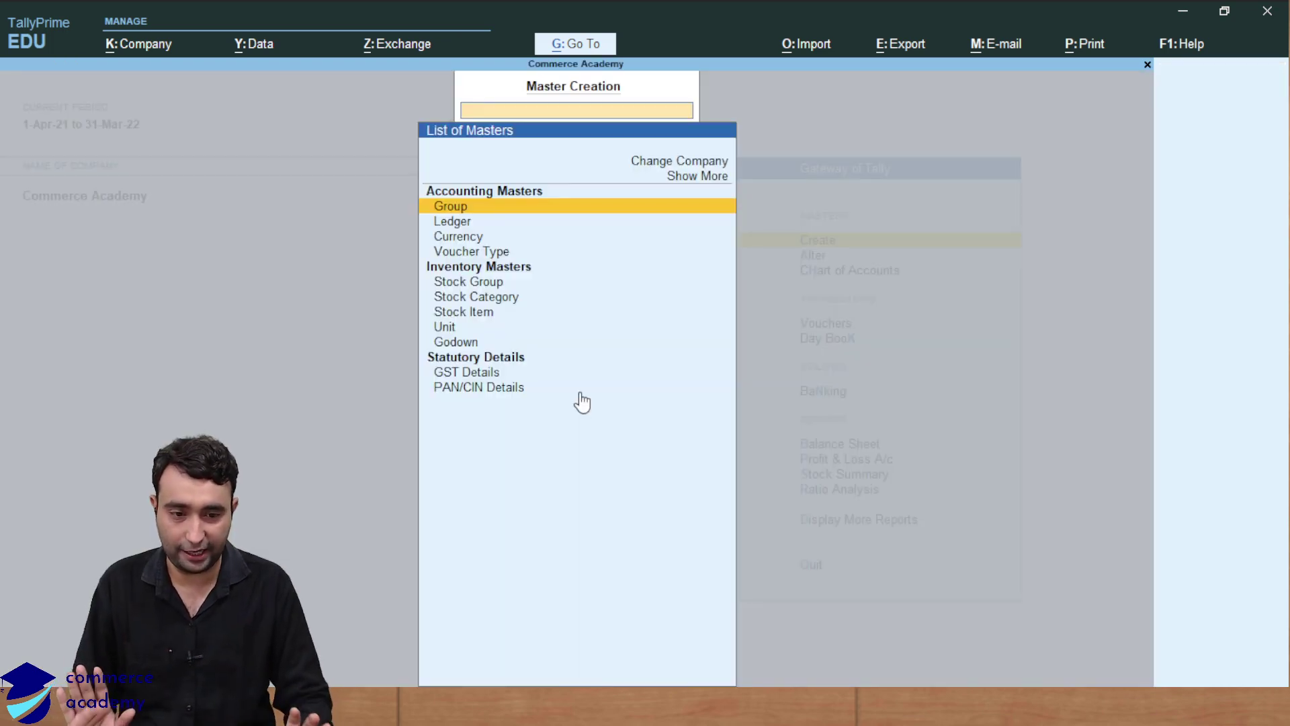
key(Down)
key(Return)
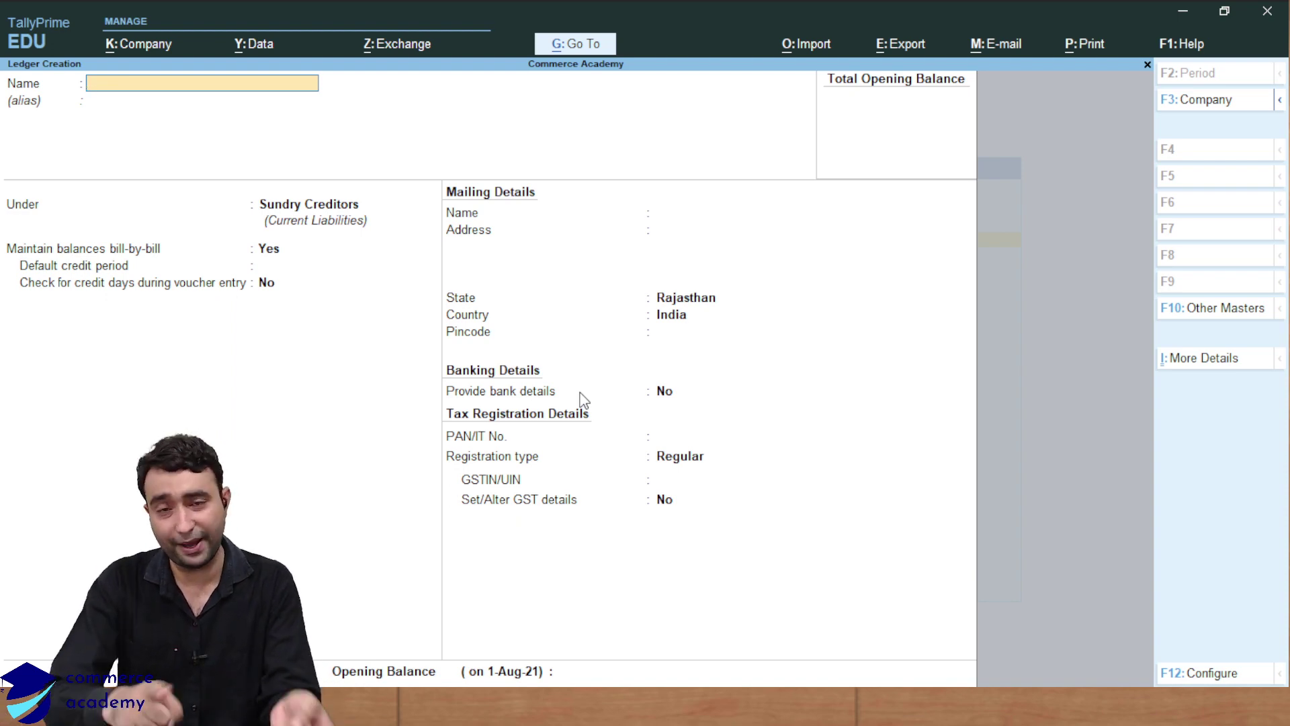
- Name the new ledger Rent and leave its alias empty
text(Remn)
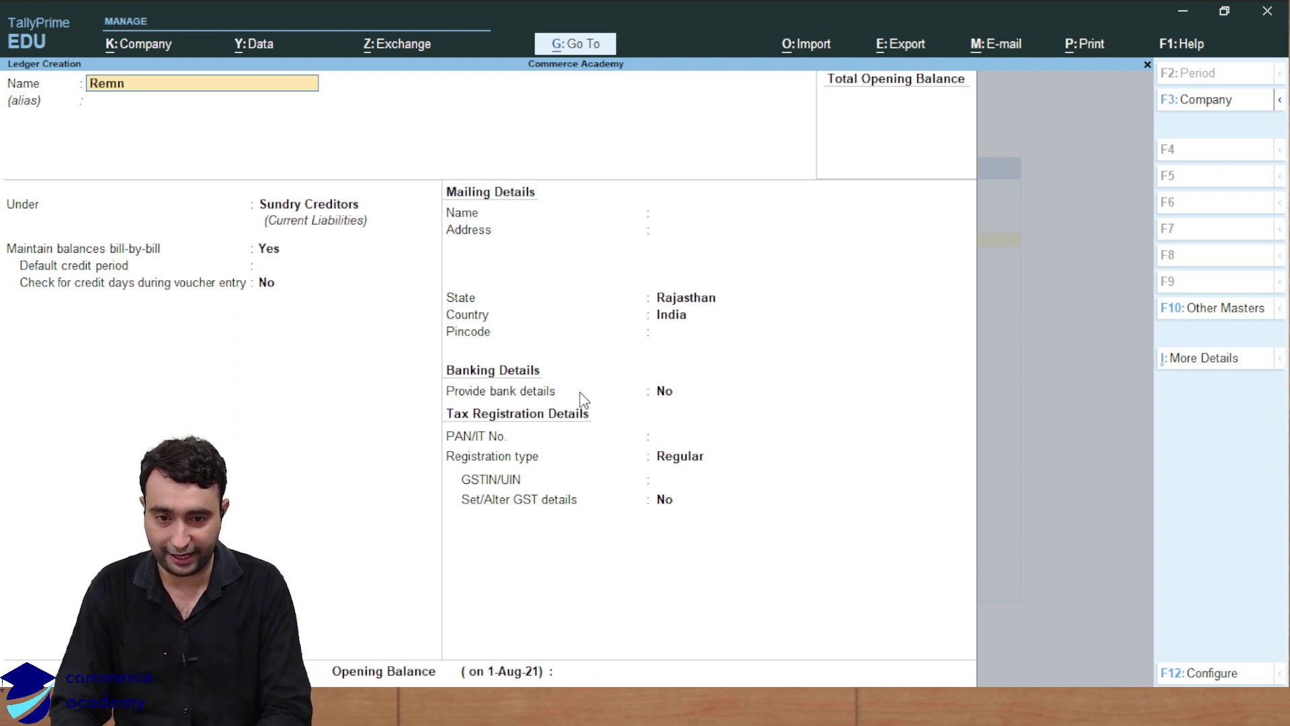
key(BackSpace)
key(BackSpace)
key(BackSpace)
text(nt)
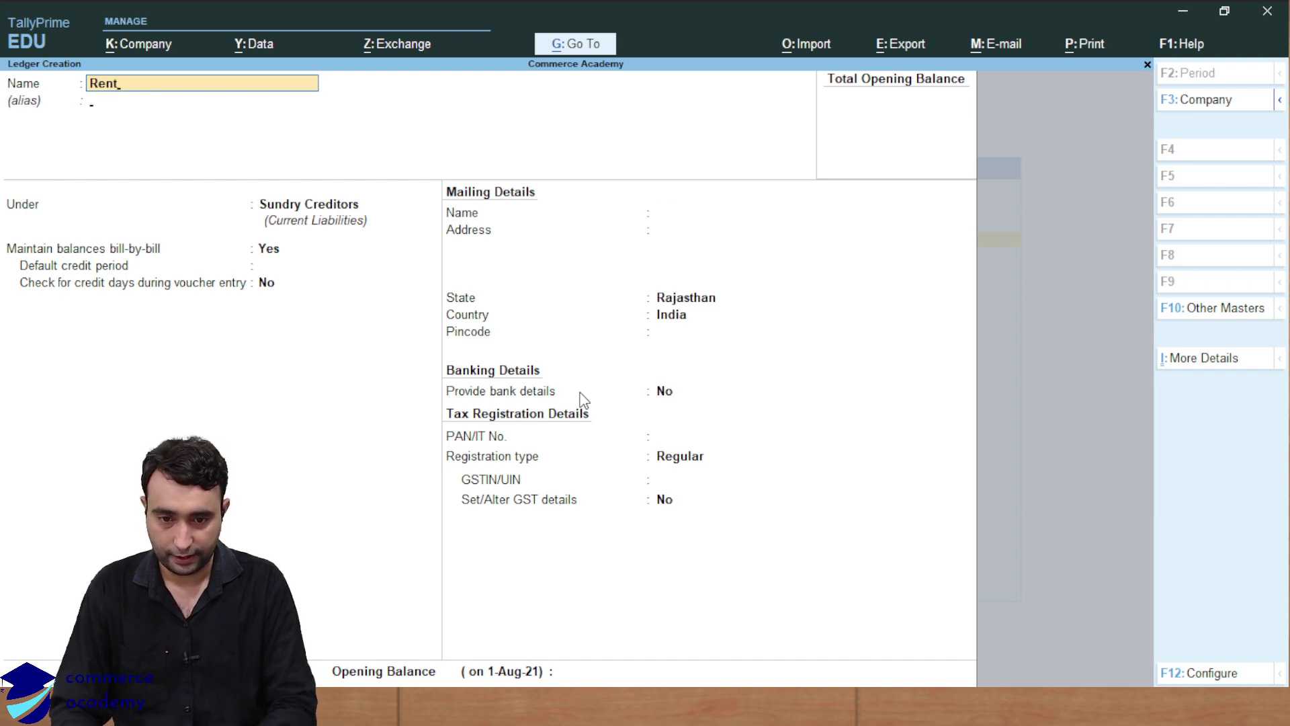
key(Return)
key(Return)
- Place the Rent ledger under the Indirect Expenses group and keep its ledger type as Not Applicable
text(In)
key(Down)
key(Down)
key(Down)
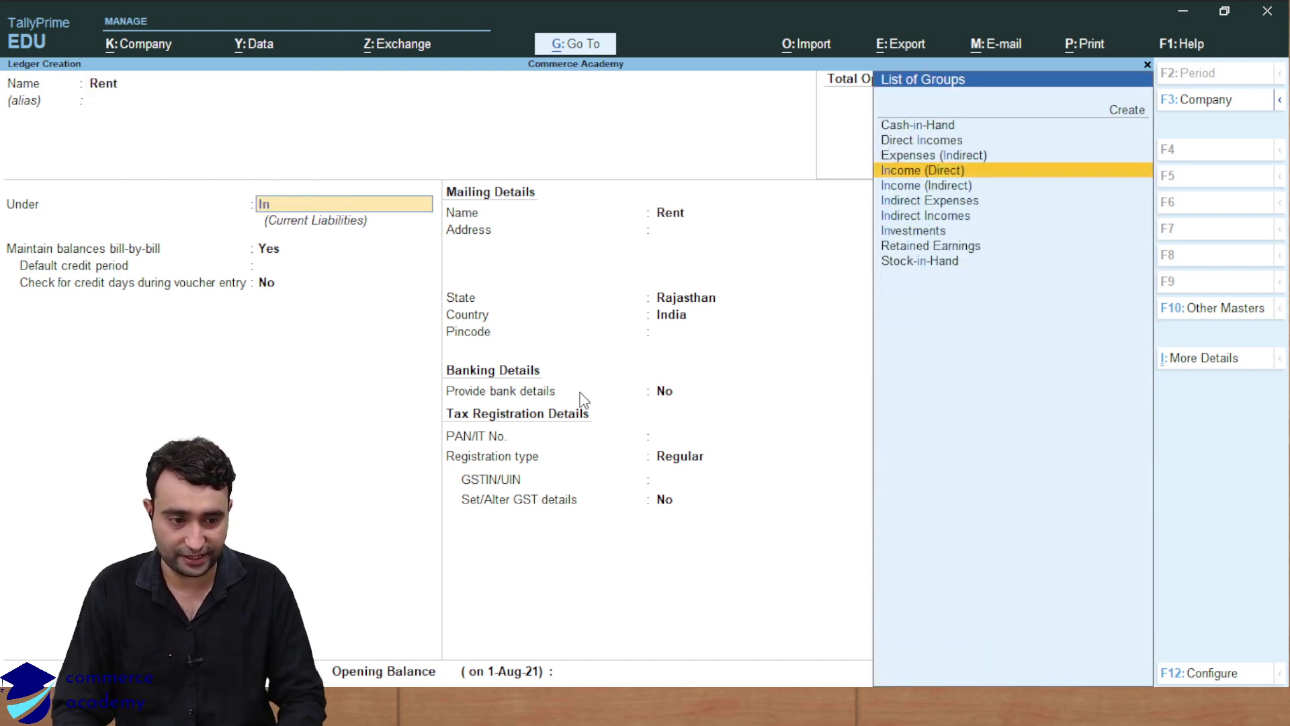
key(Return)
key(Return)
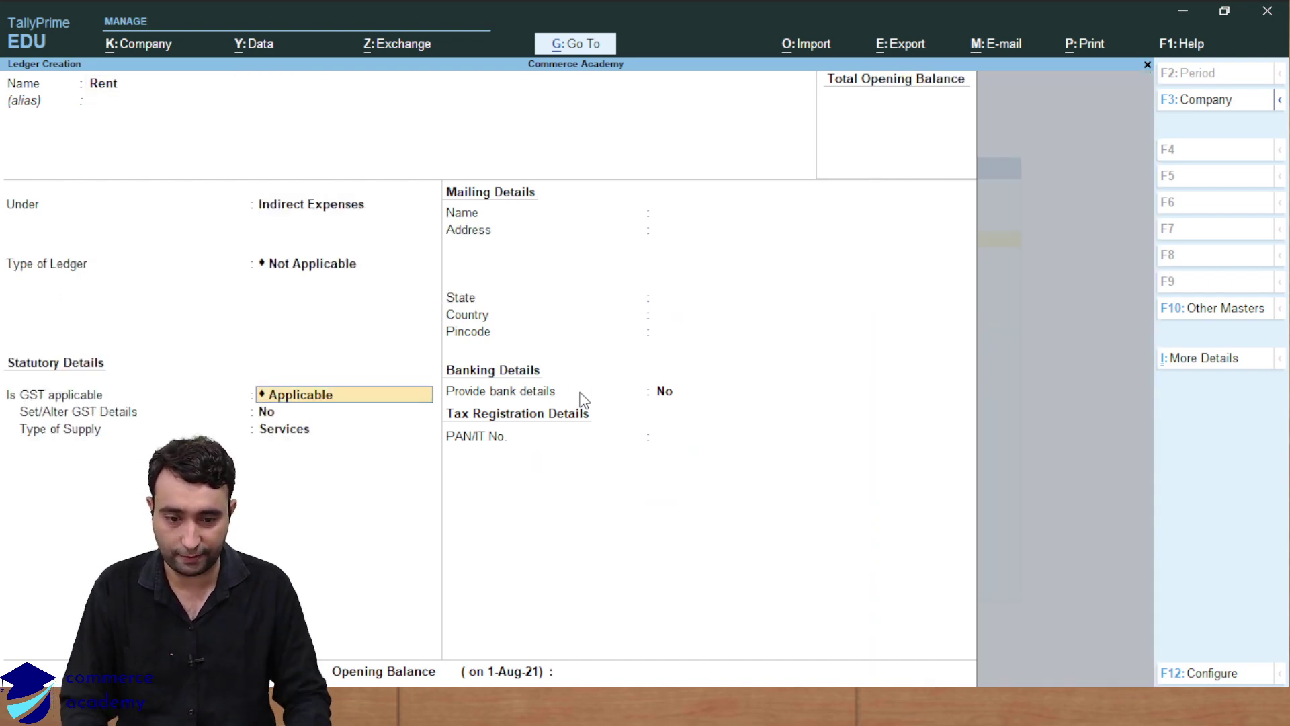
- Save the Rent ledger with GST applicable, supply type Services and no opening balance, and return to the Gateway of Tally
key(ctrl)
key(Return)
key(Return)
key(Return)
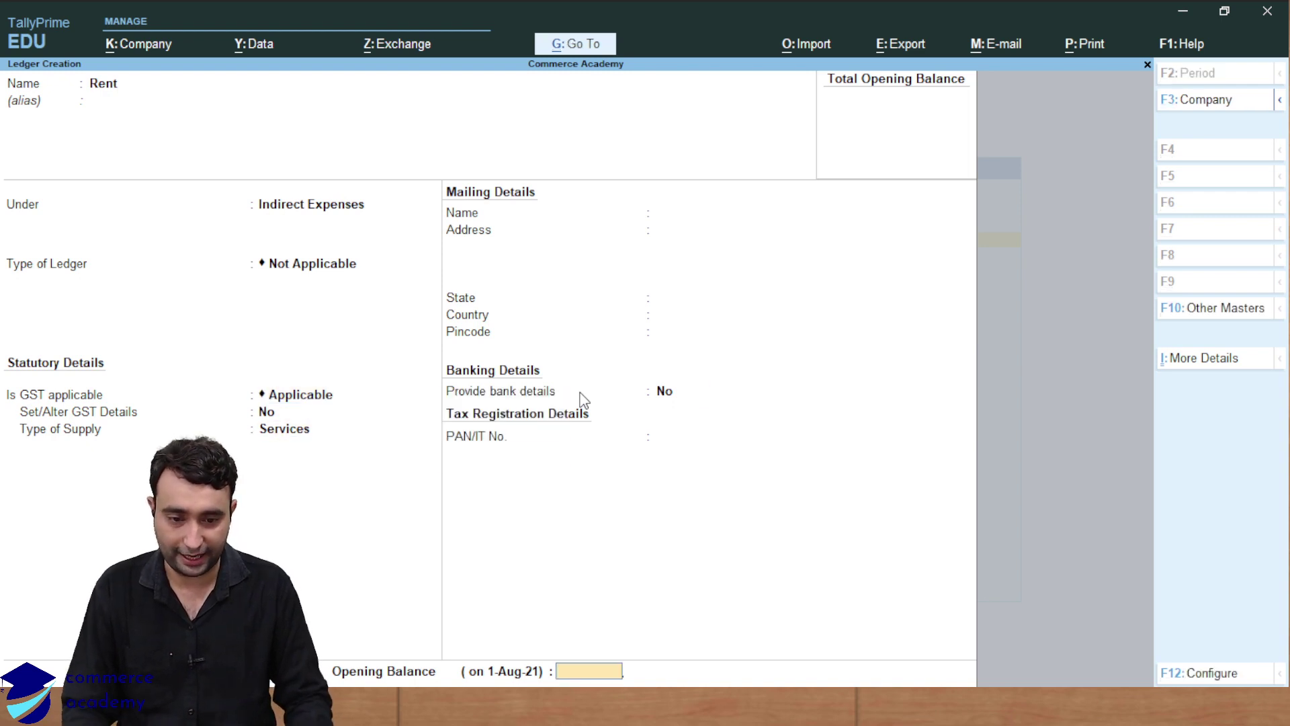
key(Return)
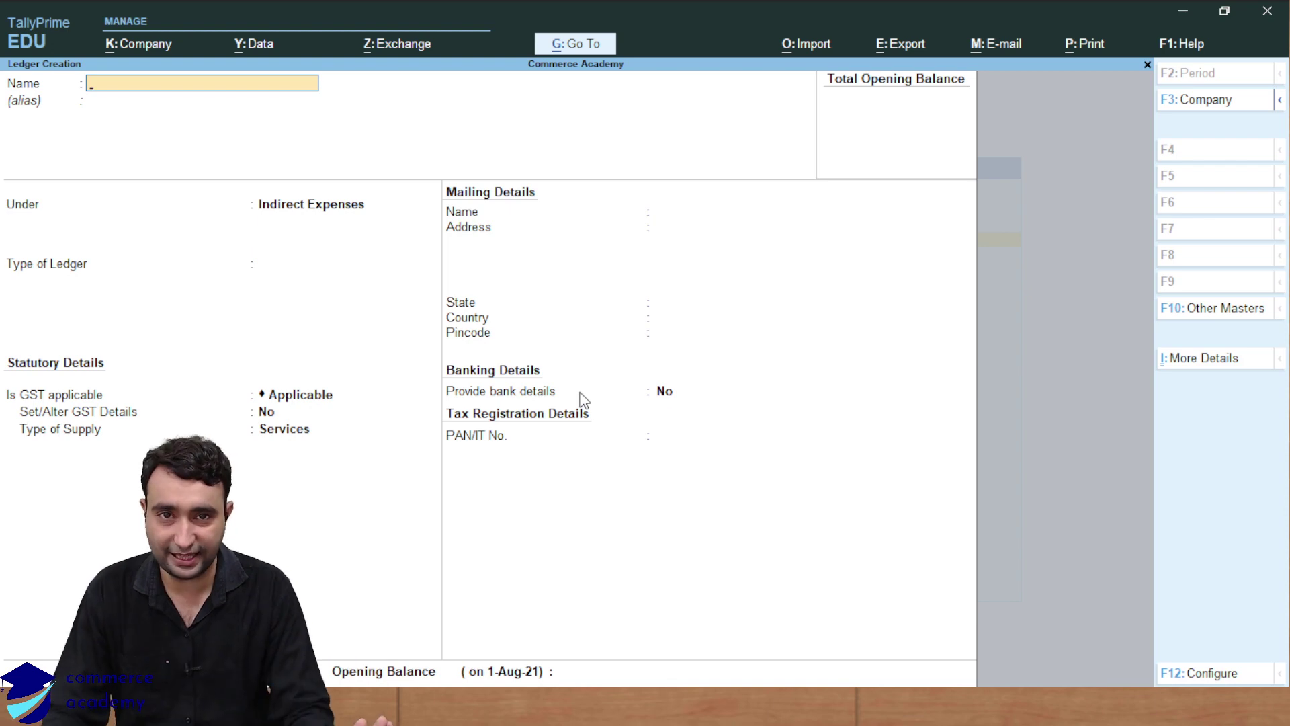
key(Escape)
key(Return)
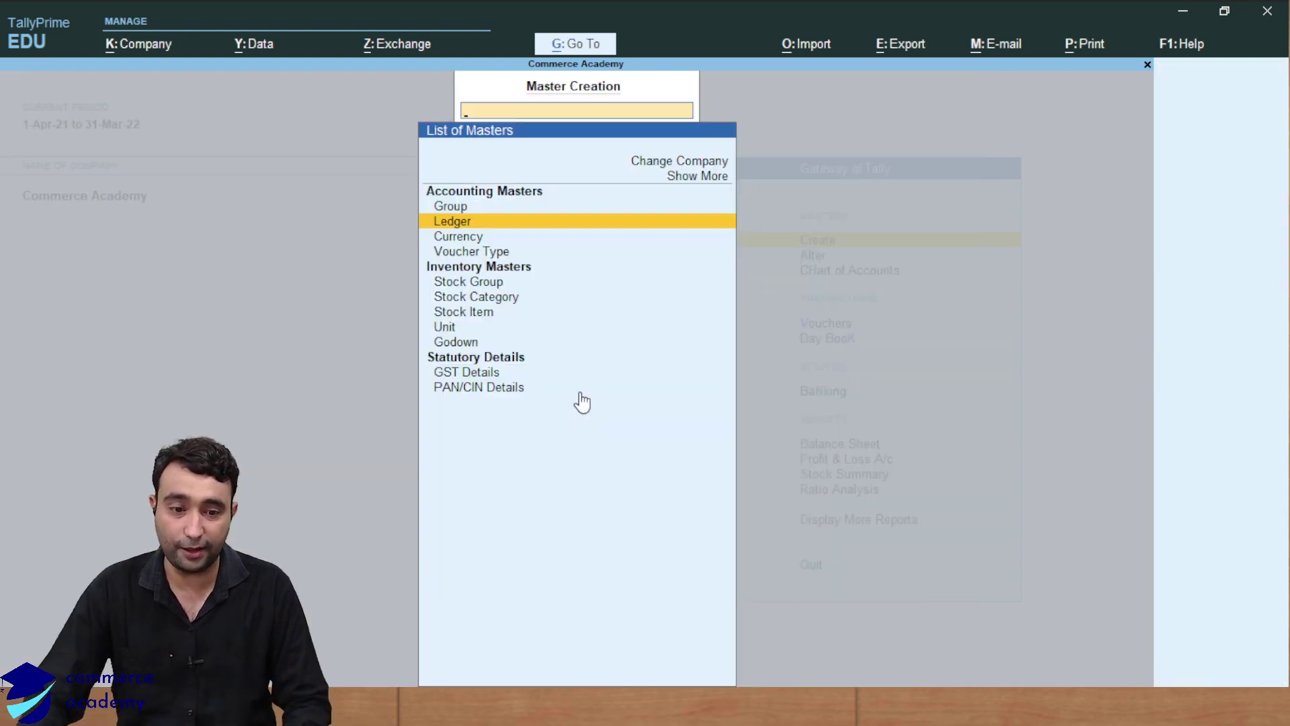
key(Escape)
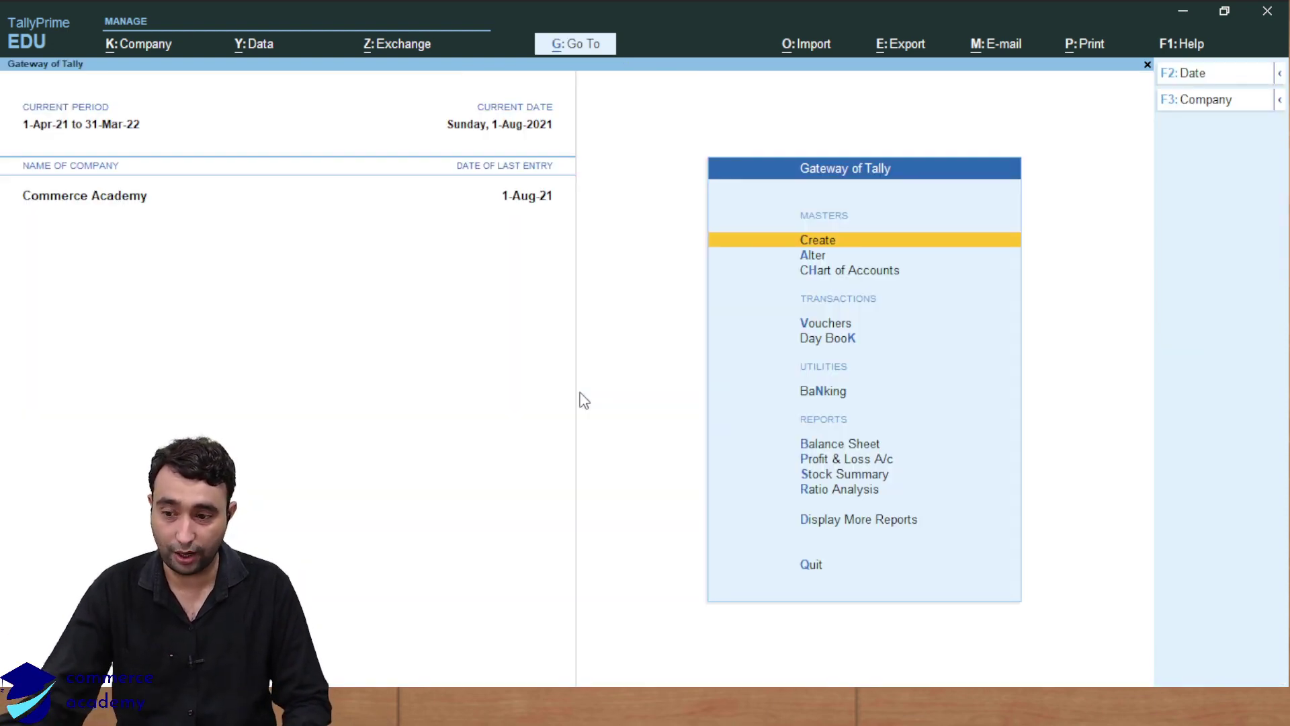
- Open the list of existing ledgers for alteration
key(Down)
key(Return)
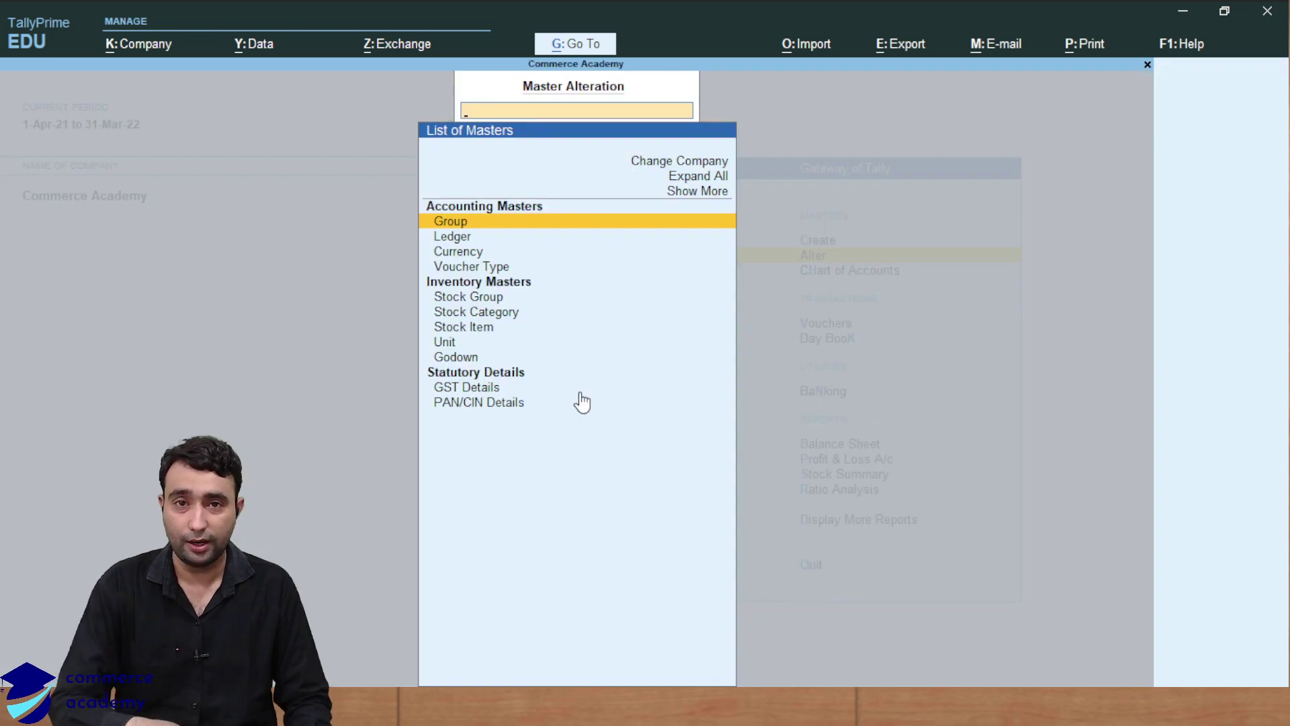
key(Escape)
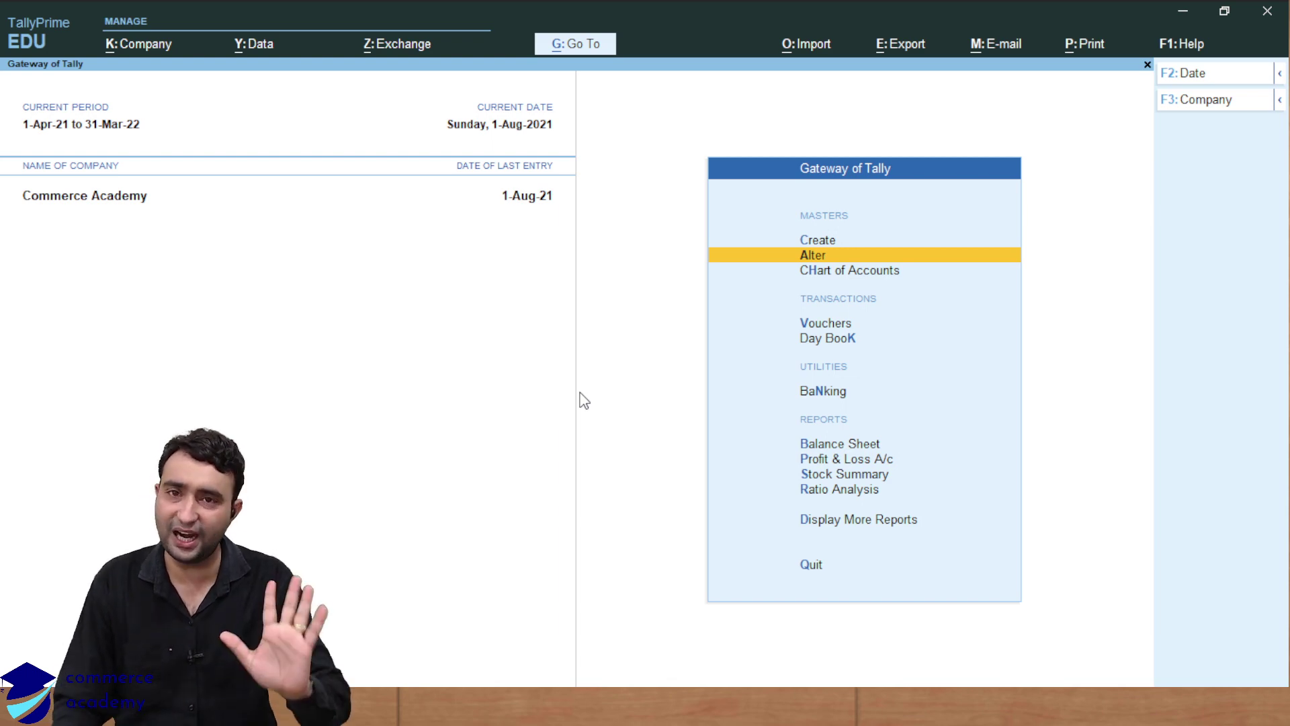
key(Return)
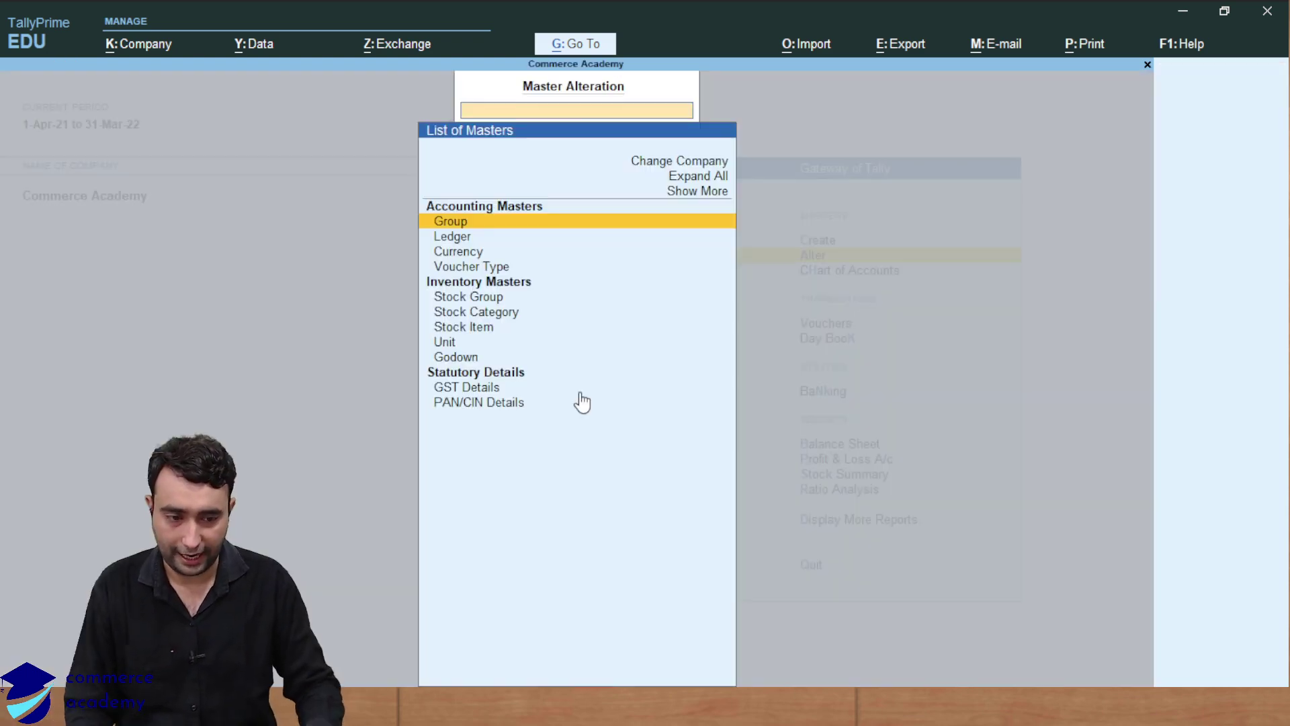
key(Down)
key(Return)
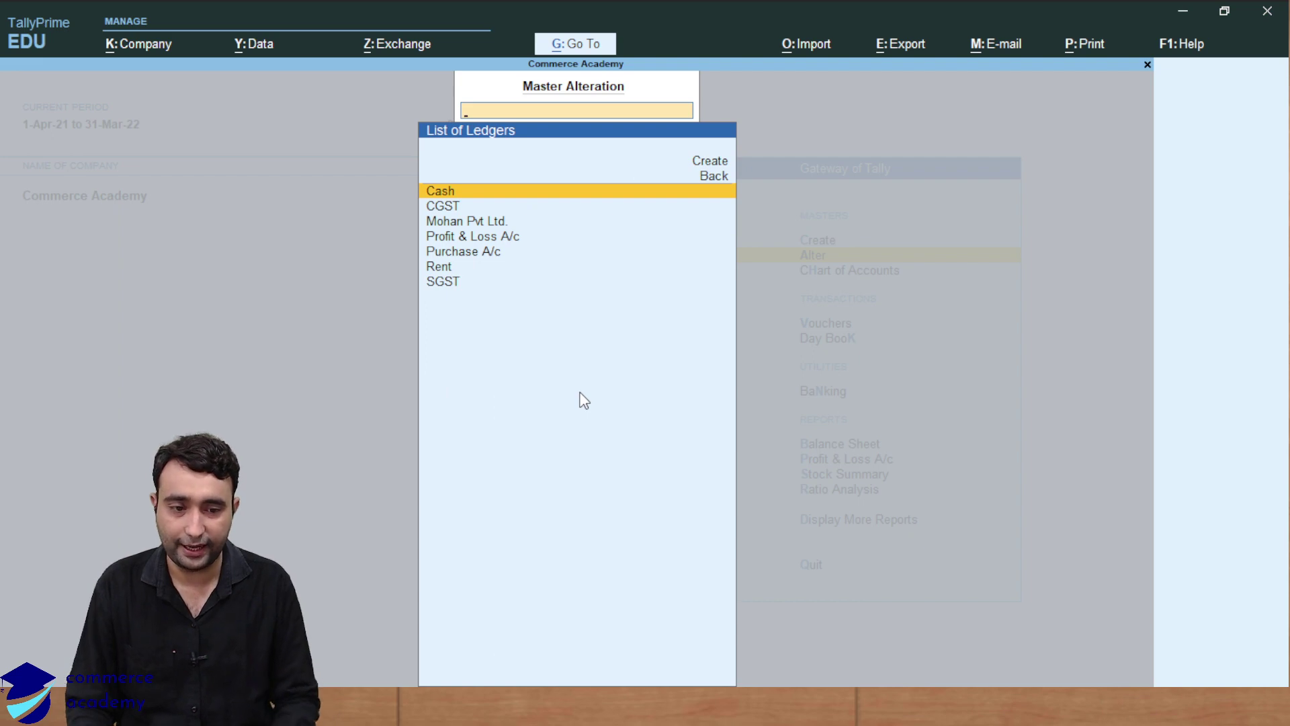
- Look through the existing ledgers in the alteration list and start creating a new ledger from it
key(Down)
key(Down)
key(Down)
key(Down)
key(Up)
key(Up)
key(Up)
key(Up)
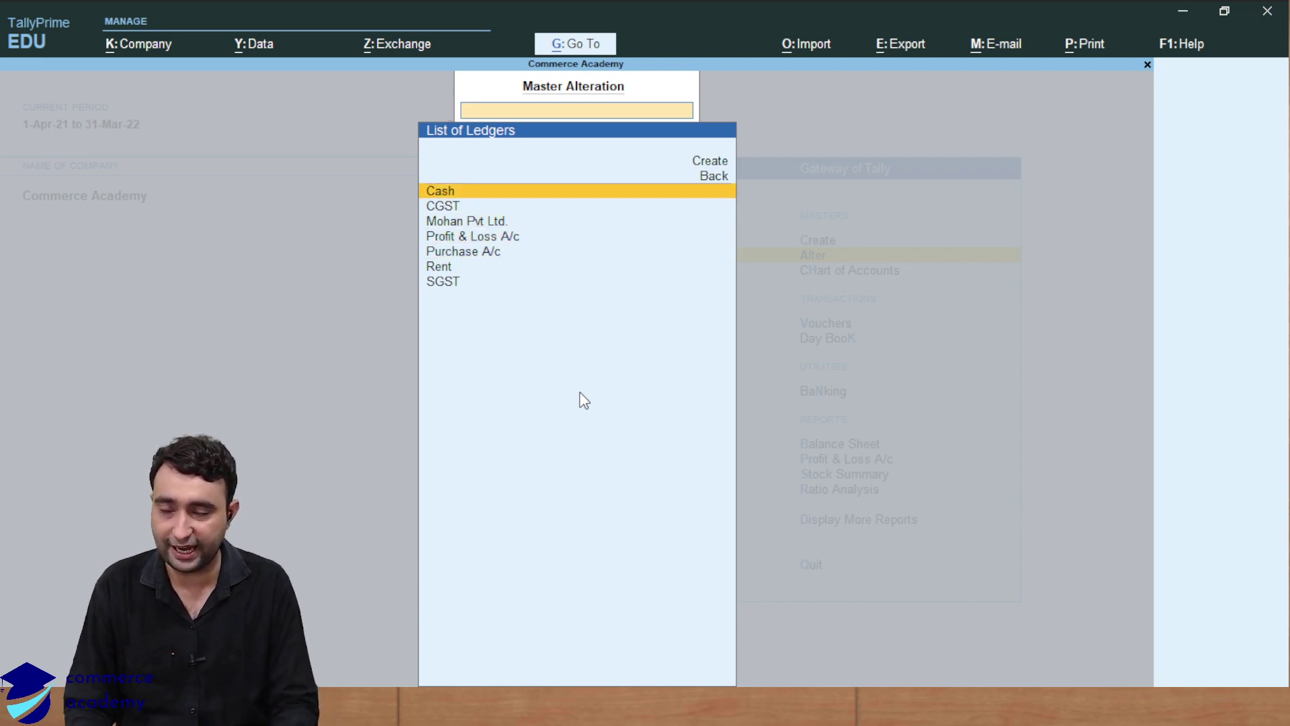
key(Up)
key(Up)
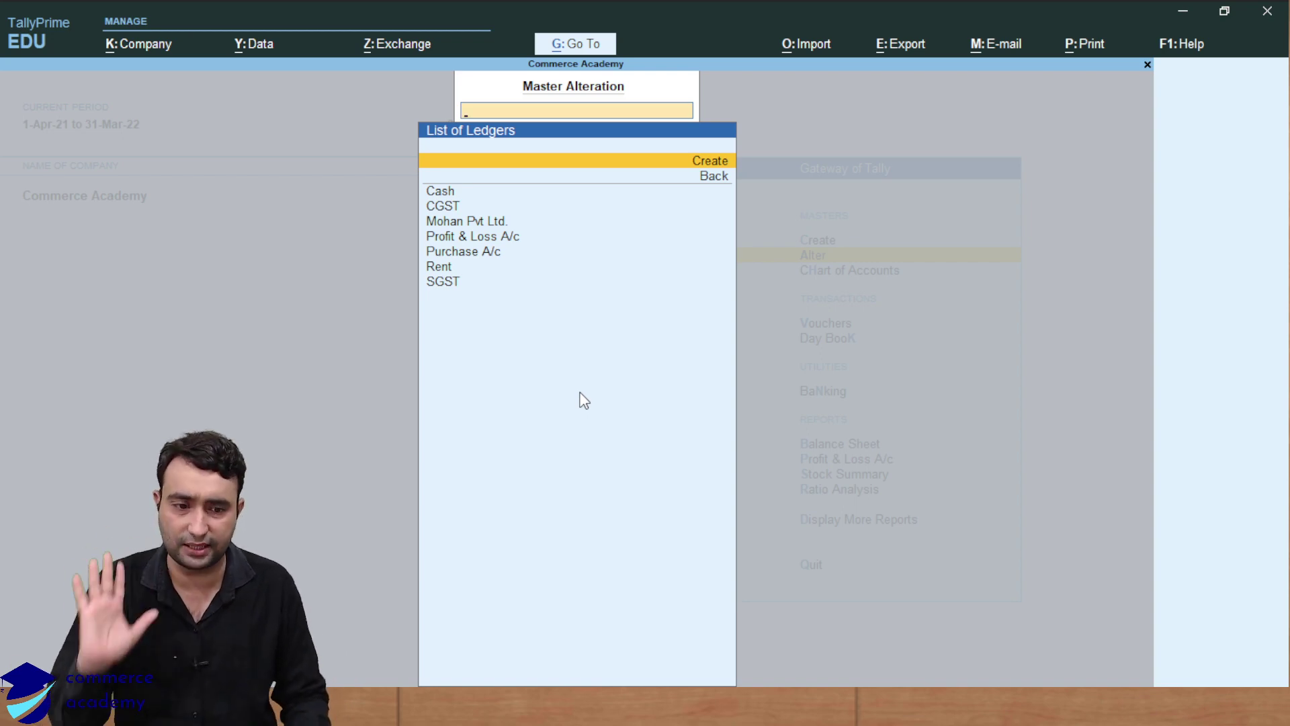
key(Return)
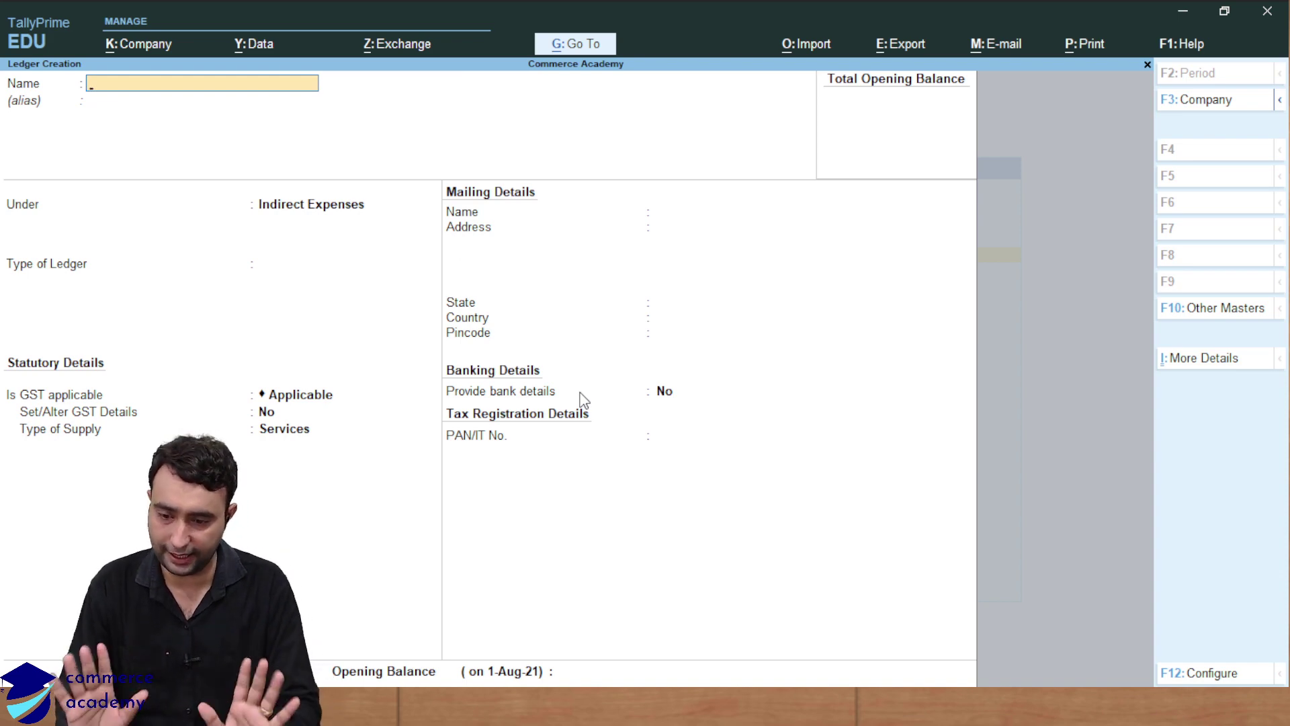
- Enter the customer's name as the ledger name and place the ledger under Sundry Debtors
text(Priya)
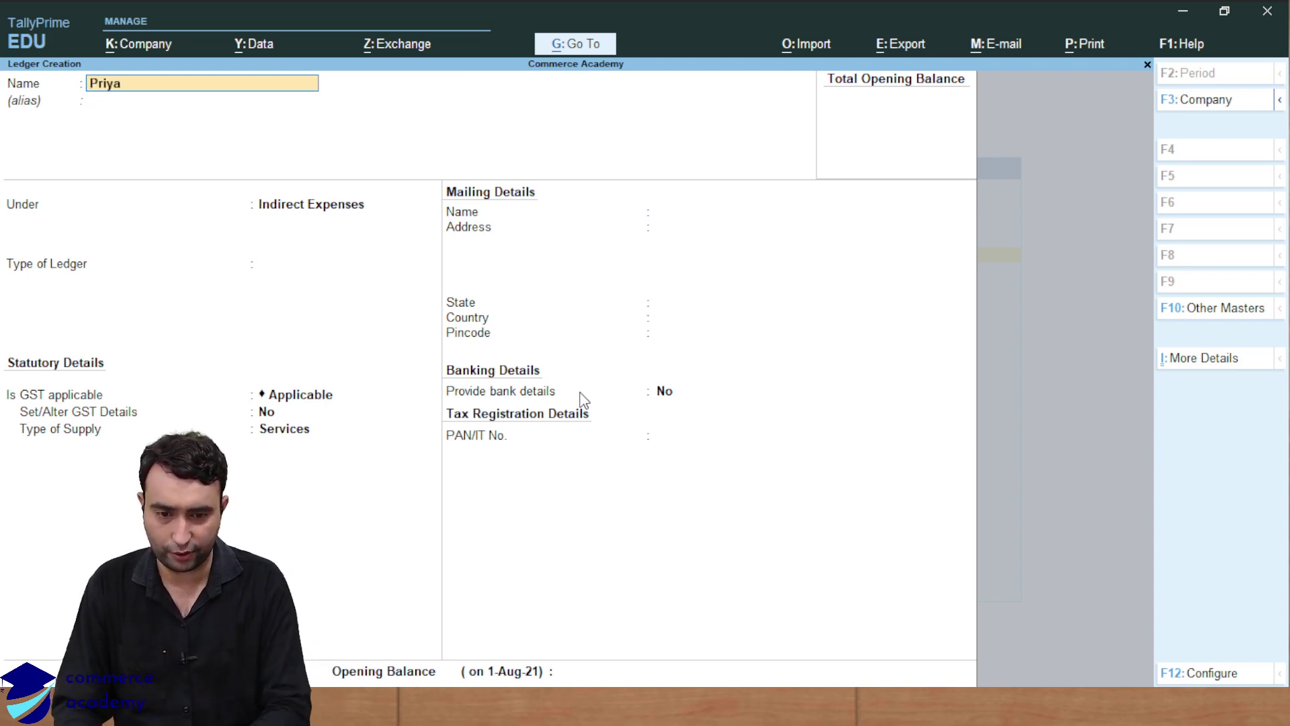
key(Return)
key(Return)
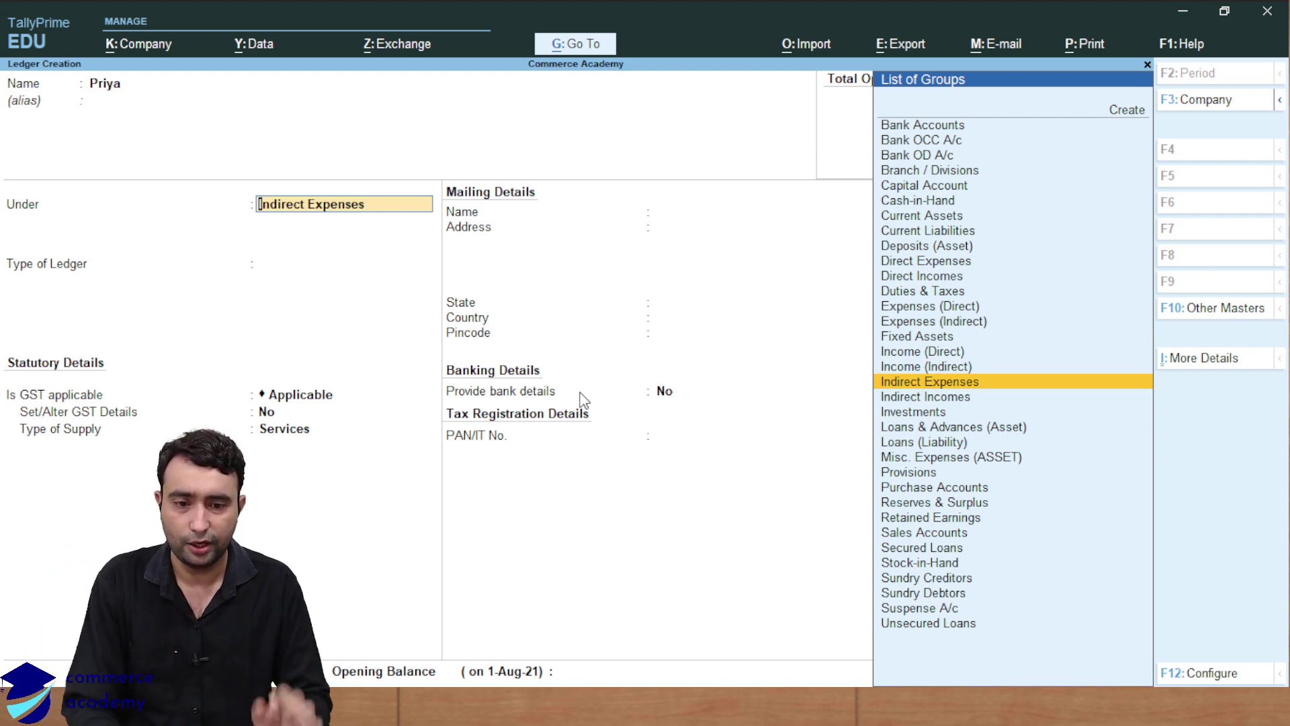
text(Su)
key(Down)
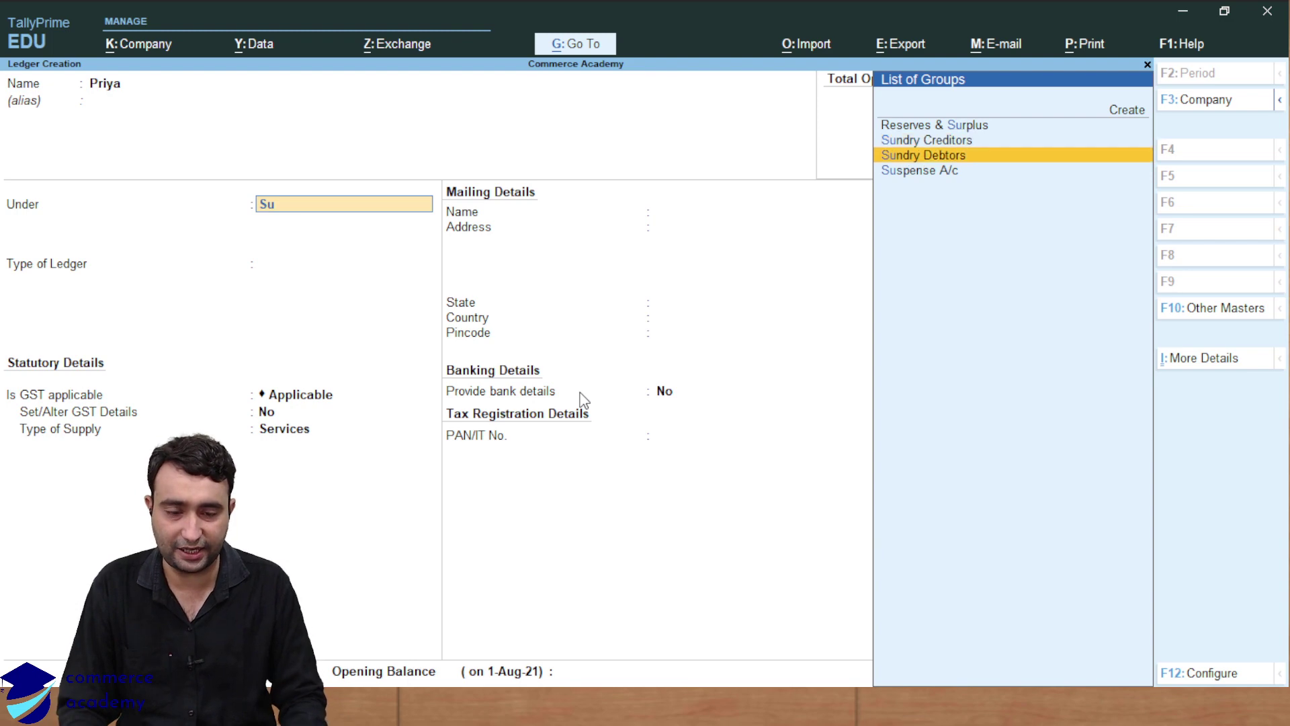
key(Return)
key(Up)
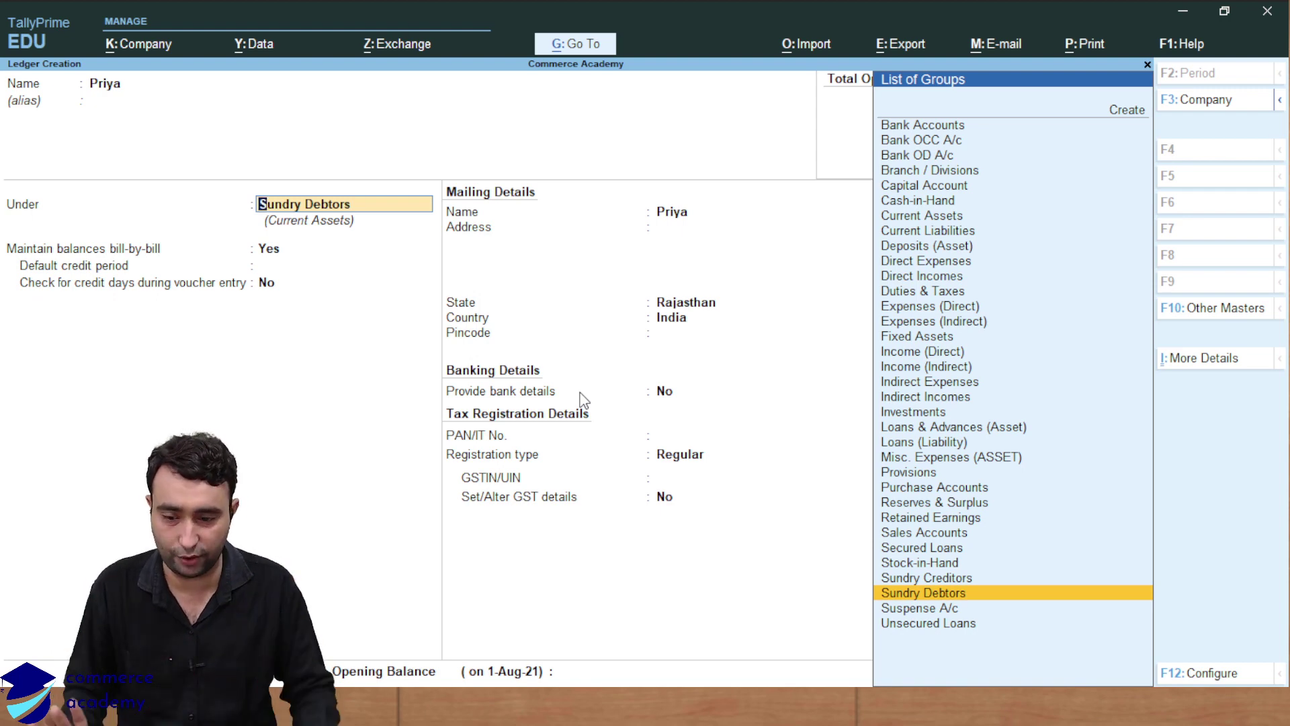
key(Return)
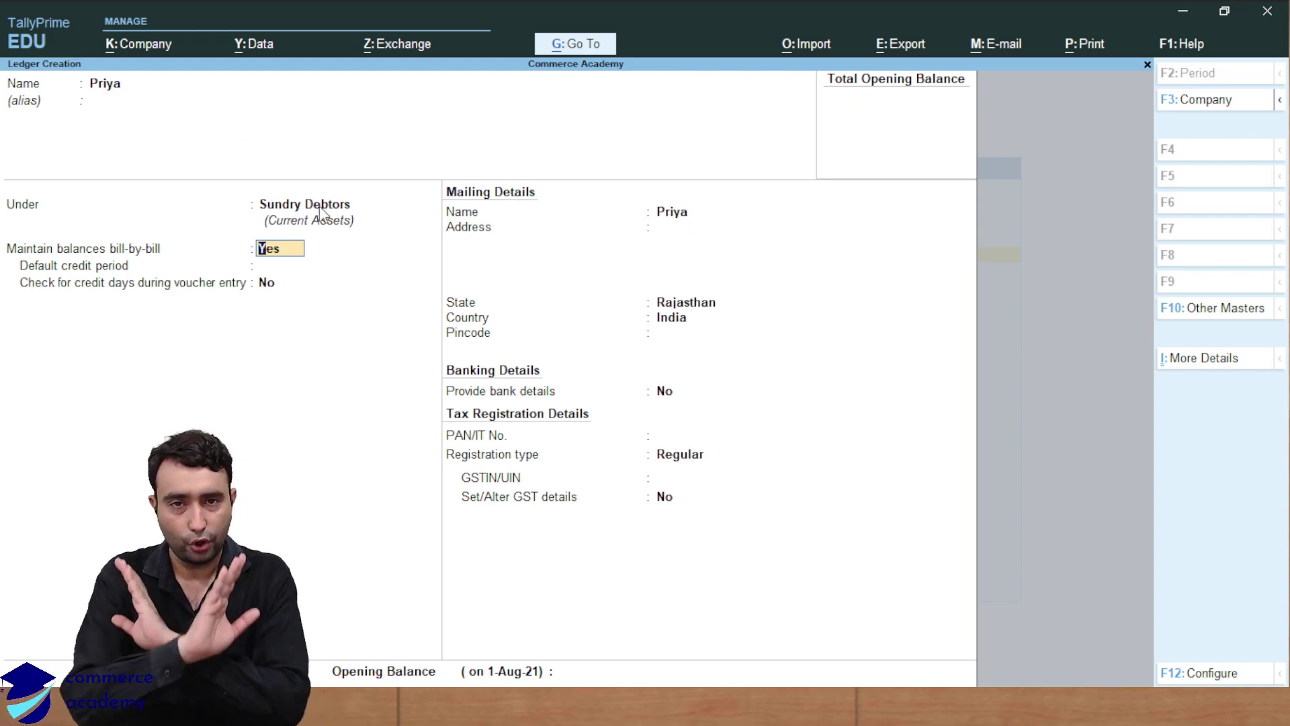
- Save the customer ledger with bill-by-bill balances, no bank details and registration type Regular, and leave ledger creation
key(Return)
key(Return)
key(Return)
key(Return)
key(Return)
key(Return)
key(Return)
key(Return)
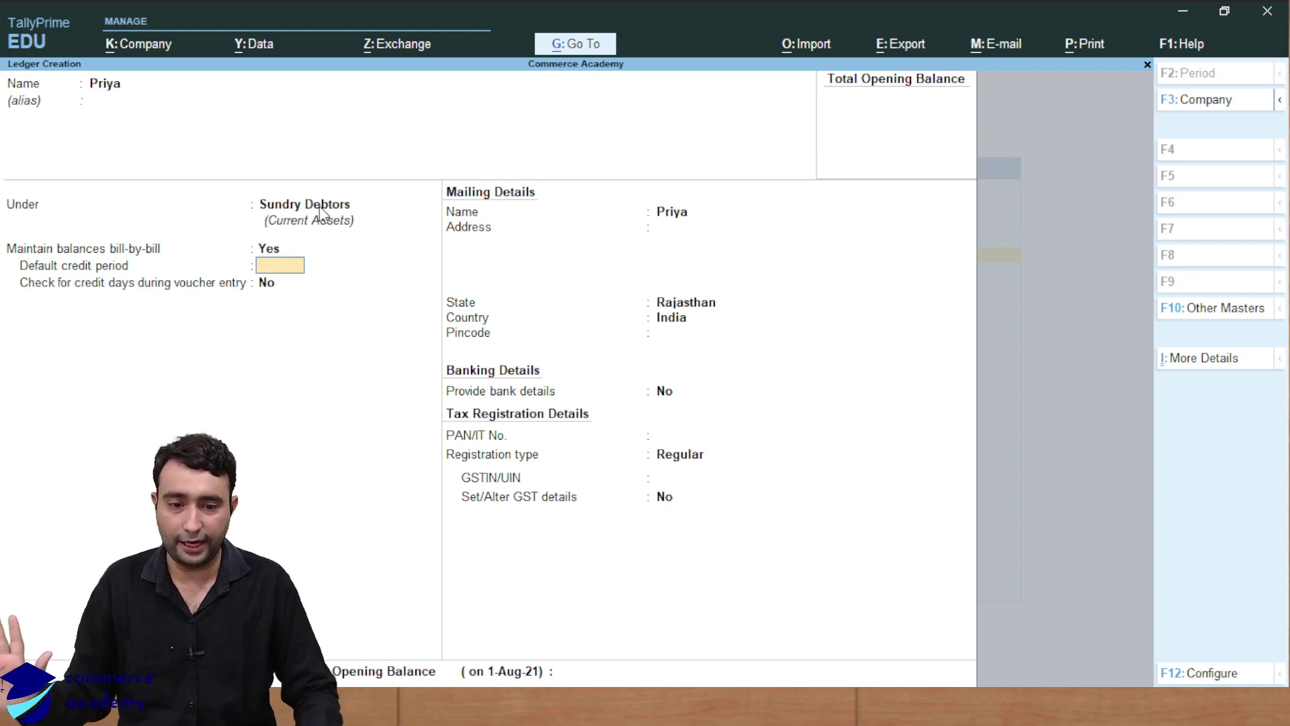
key(Return)
key(Return)
key(Return)
key(Return)
key(Return)
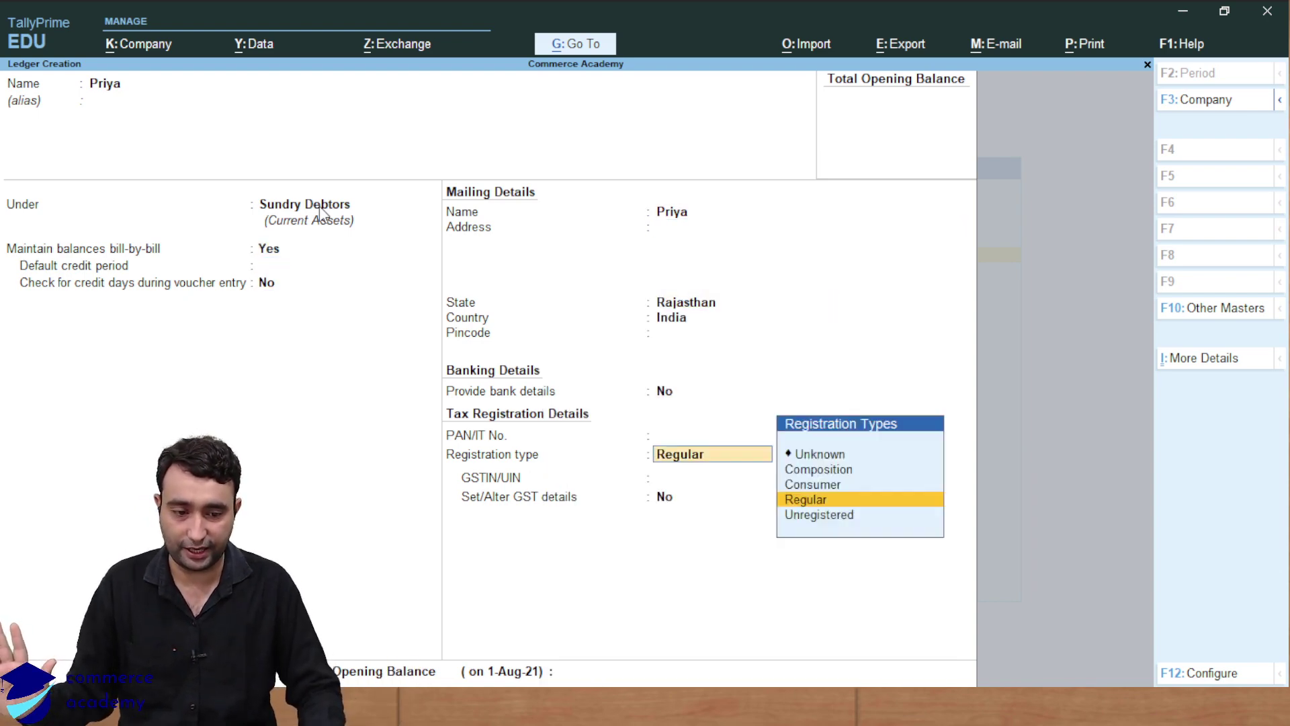
key(Return)
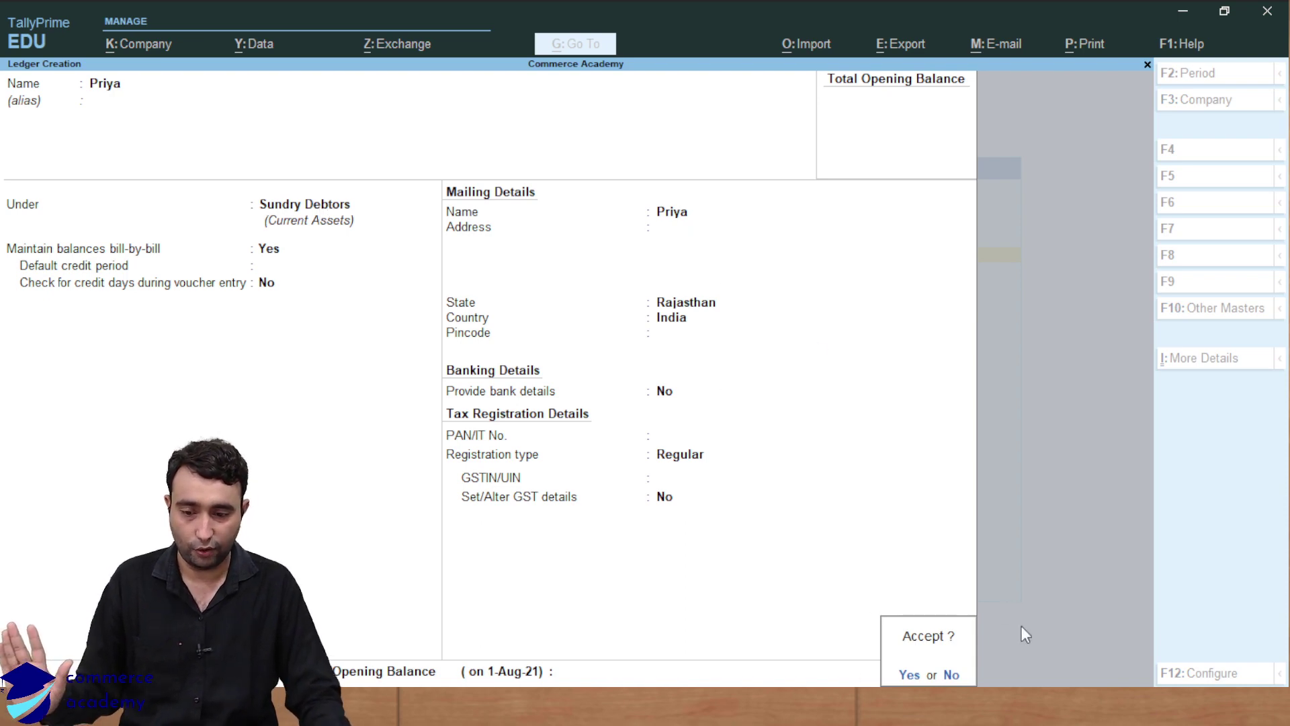
key(Return)
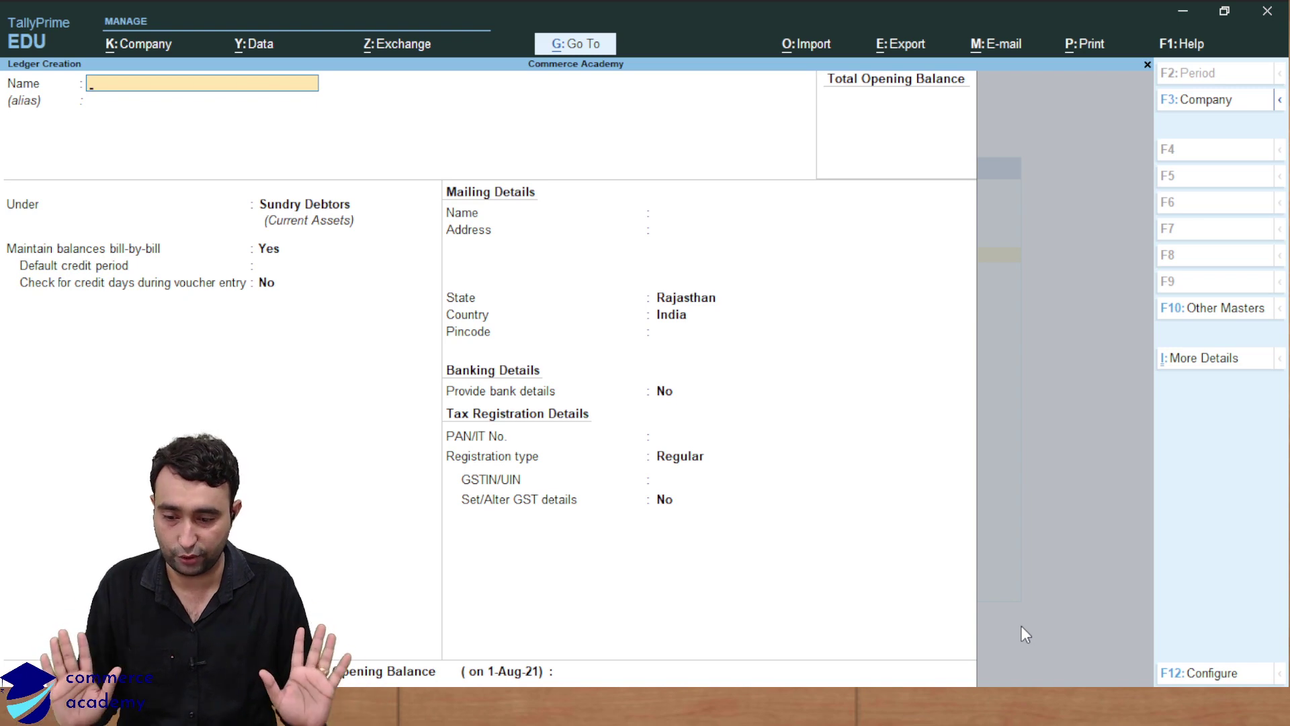
key(Escape)
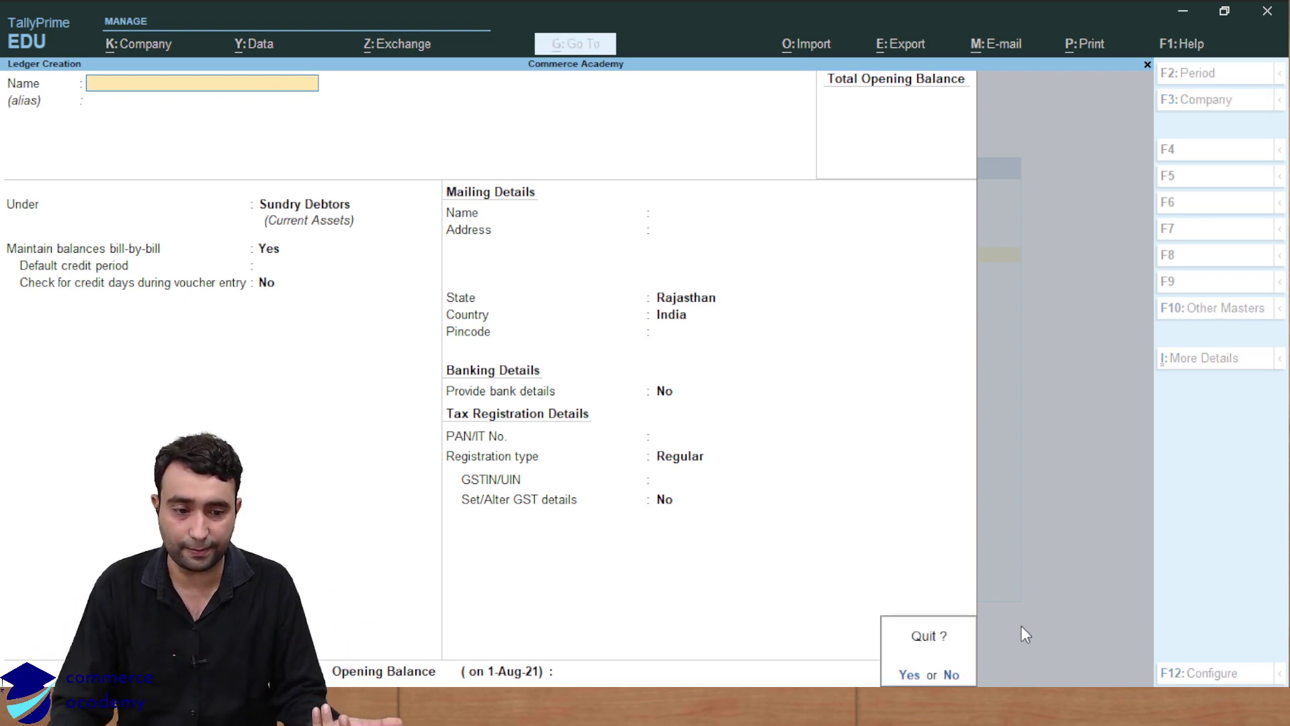
key(Return)
- Check the list of ledgers for the new customer ledger, and return to the Gateway of Tally
key(Down)
key(Down)
key(Down)
key(Down)
key(Down)
key(Down)
key(Down)
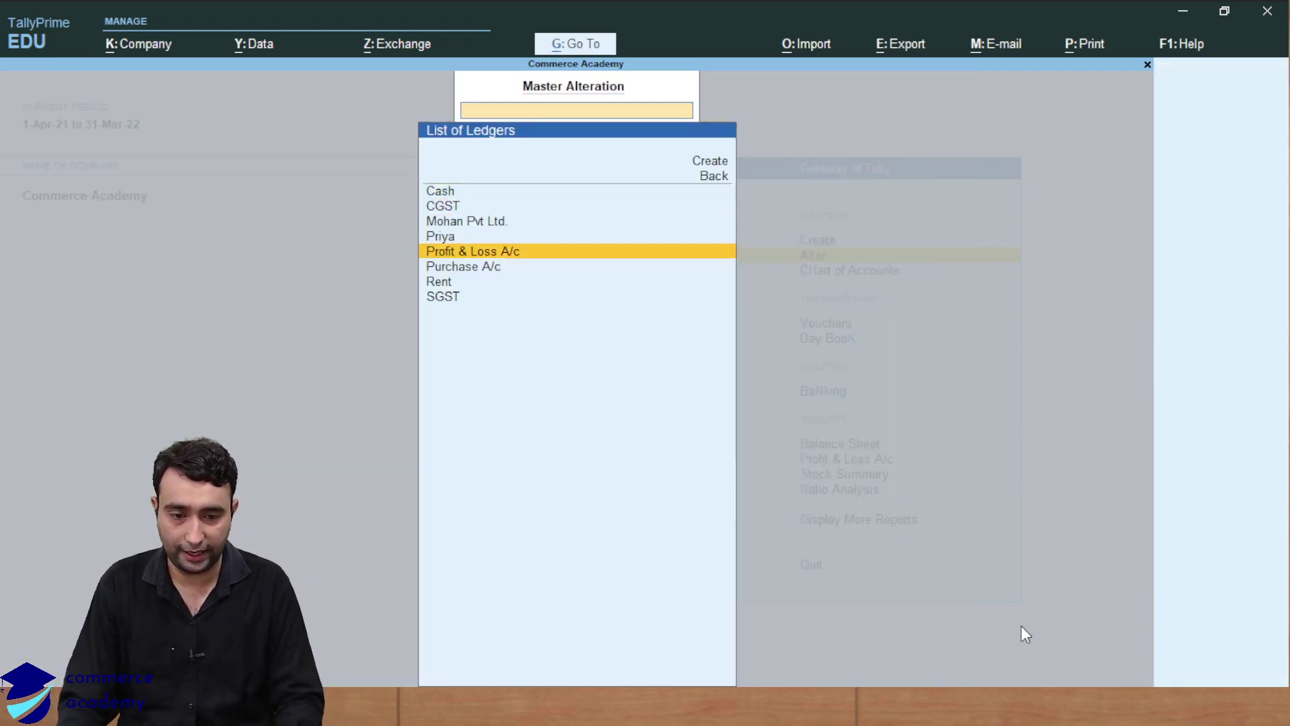
key(Up)
key(Up)
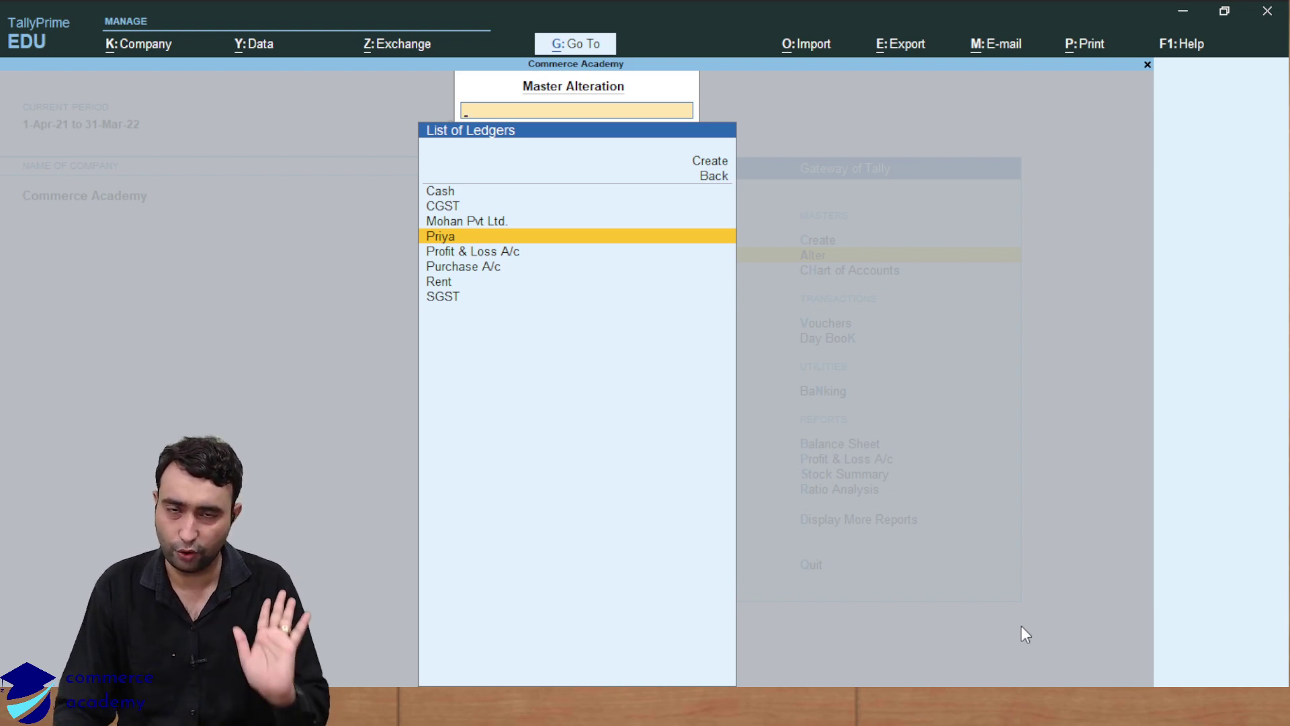
key(Escape)
key(Escape)
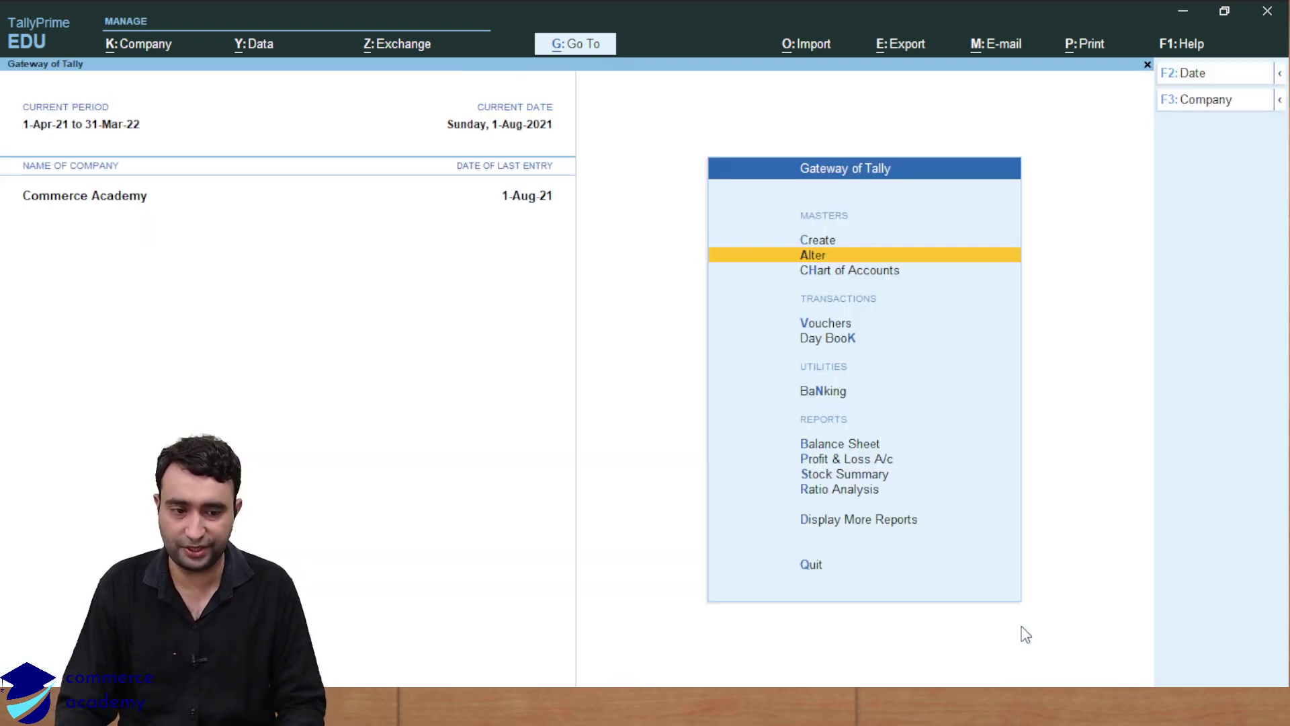
- Start a new accounting voucher and switch its type to Sales
key(Down)
key(Down)
key(Down)
key(Up)
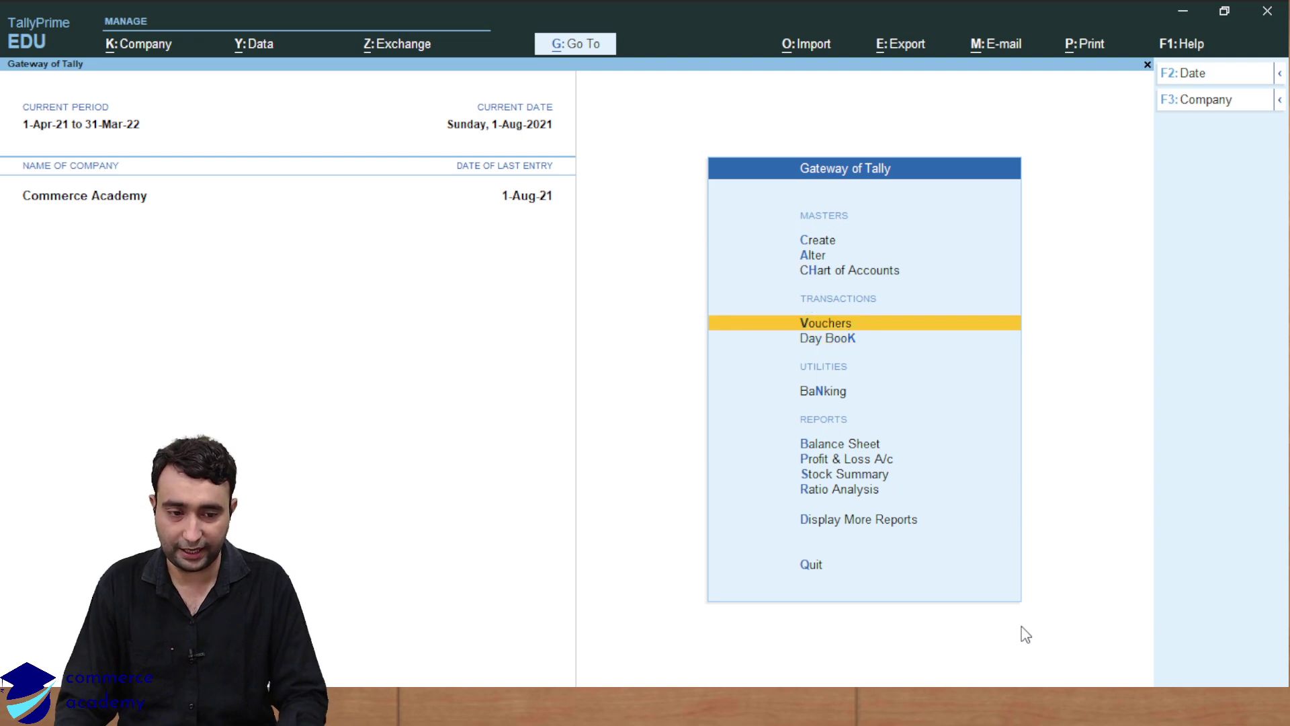
key(Return)
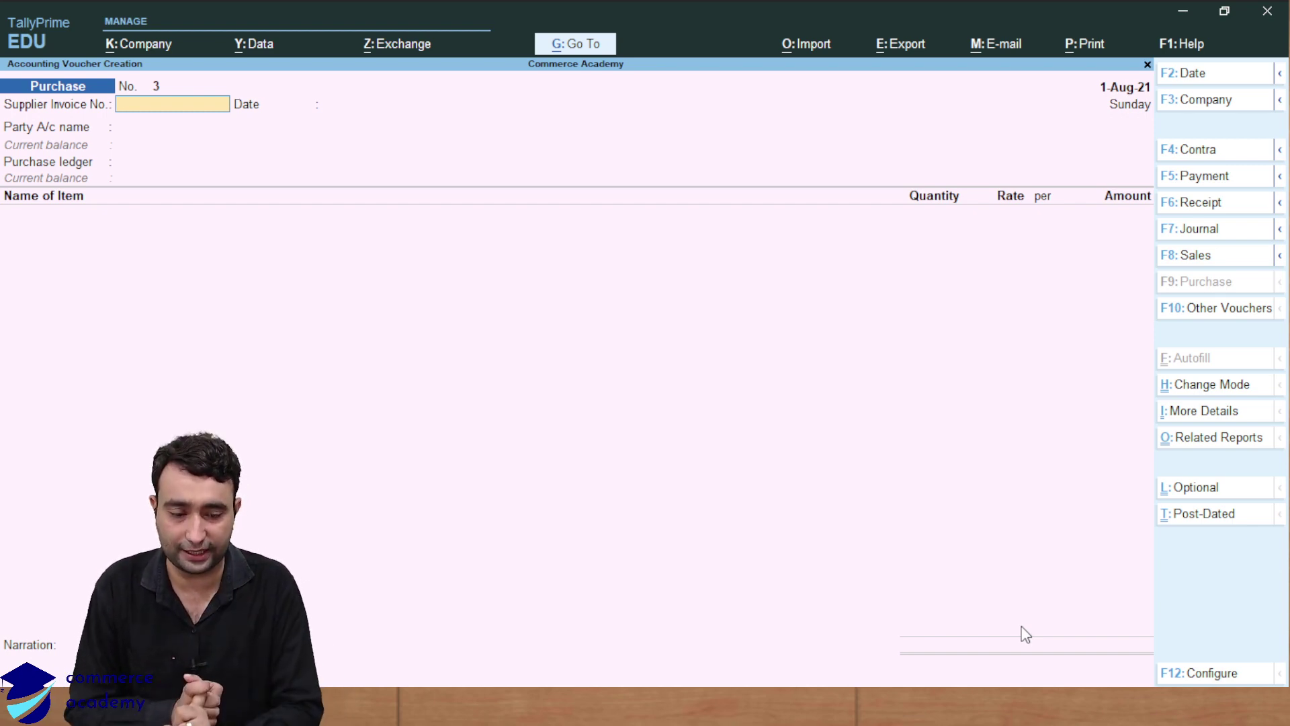
click(1198, 262)
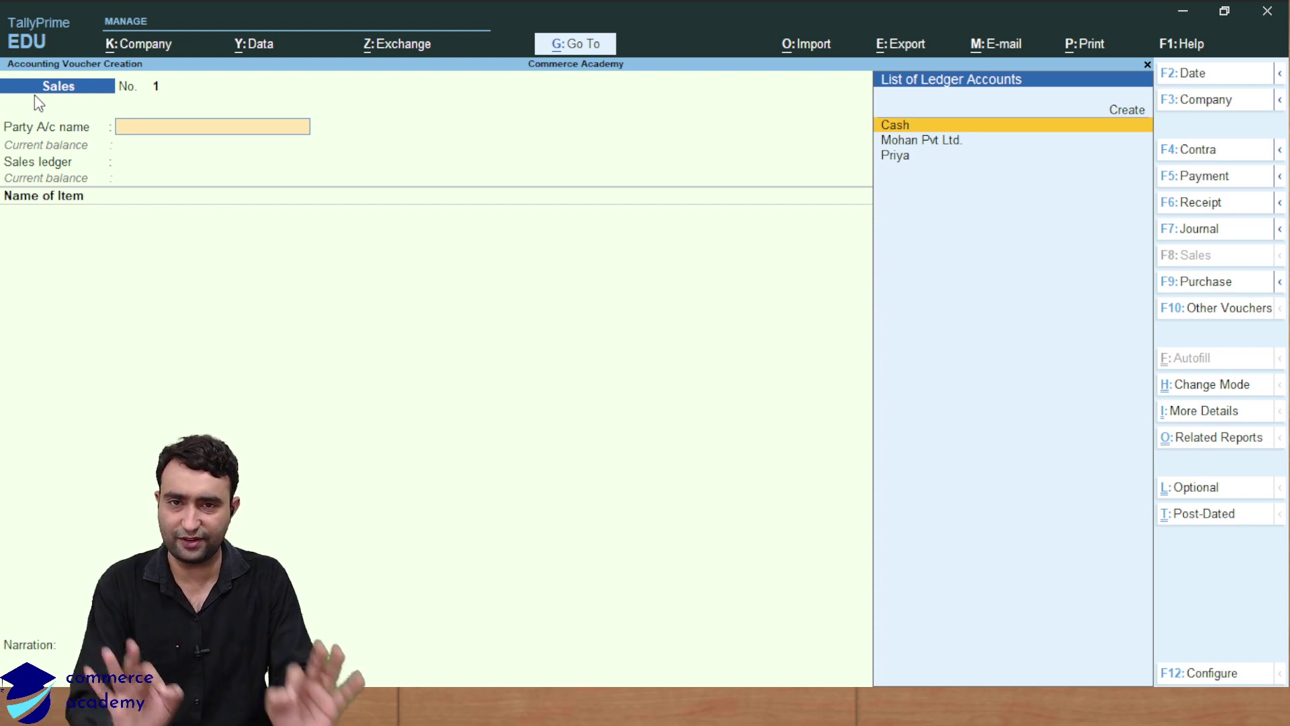
- Select the customer as the sales voucher's party account and leave all dispatch details blank
key(Down)
key(Down)
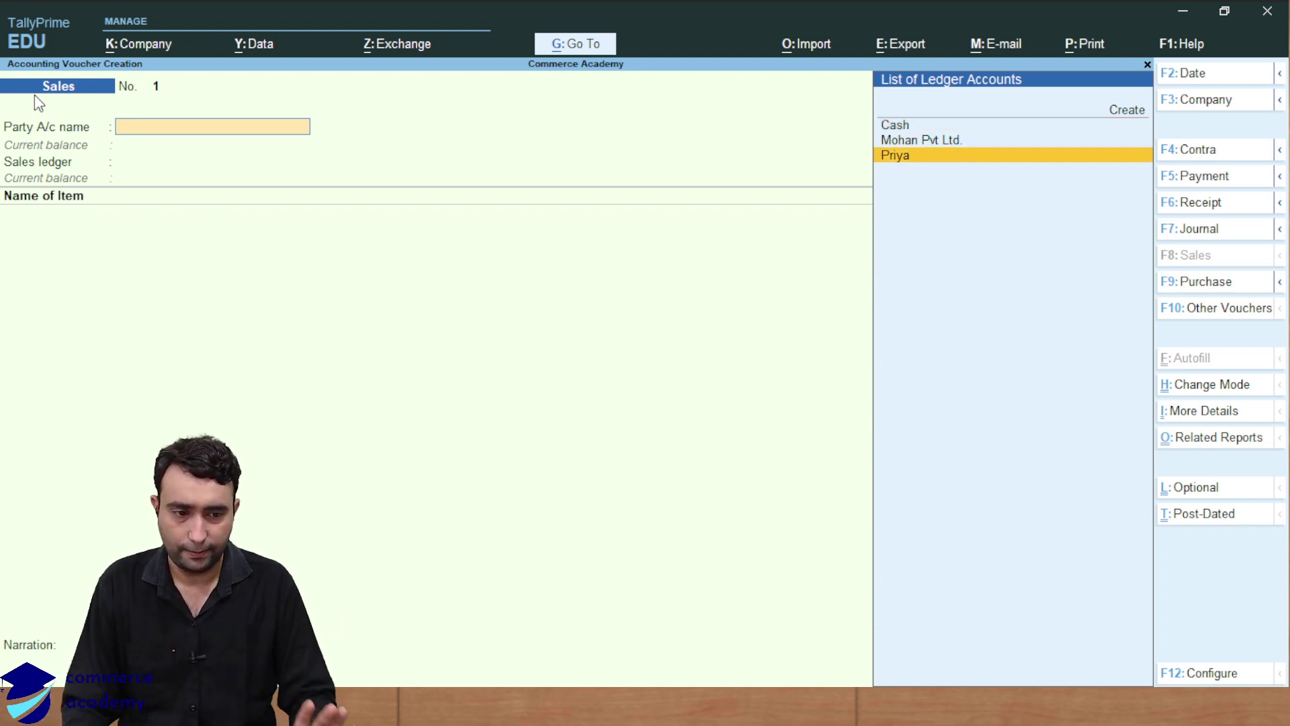
key(Return)
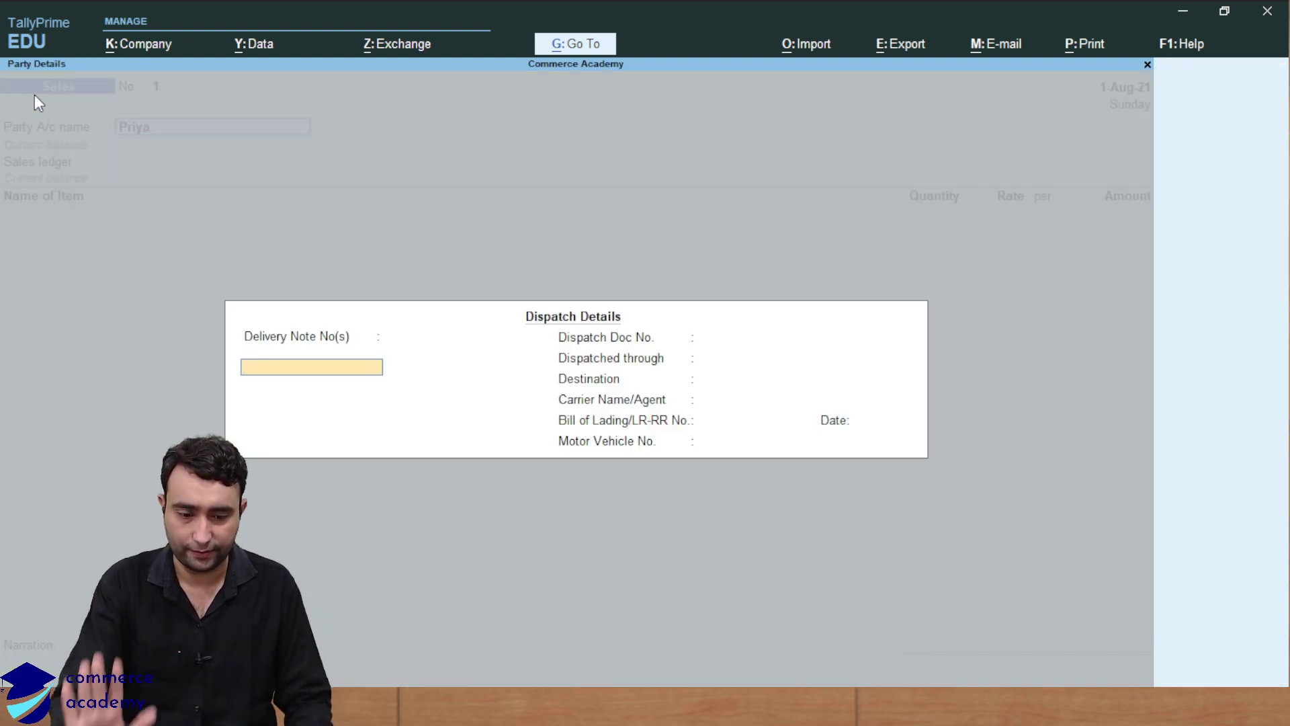
key(Return)
key(Return)
key(Return)
key(Return)
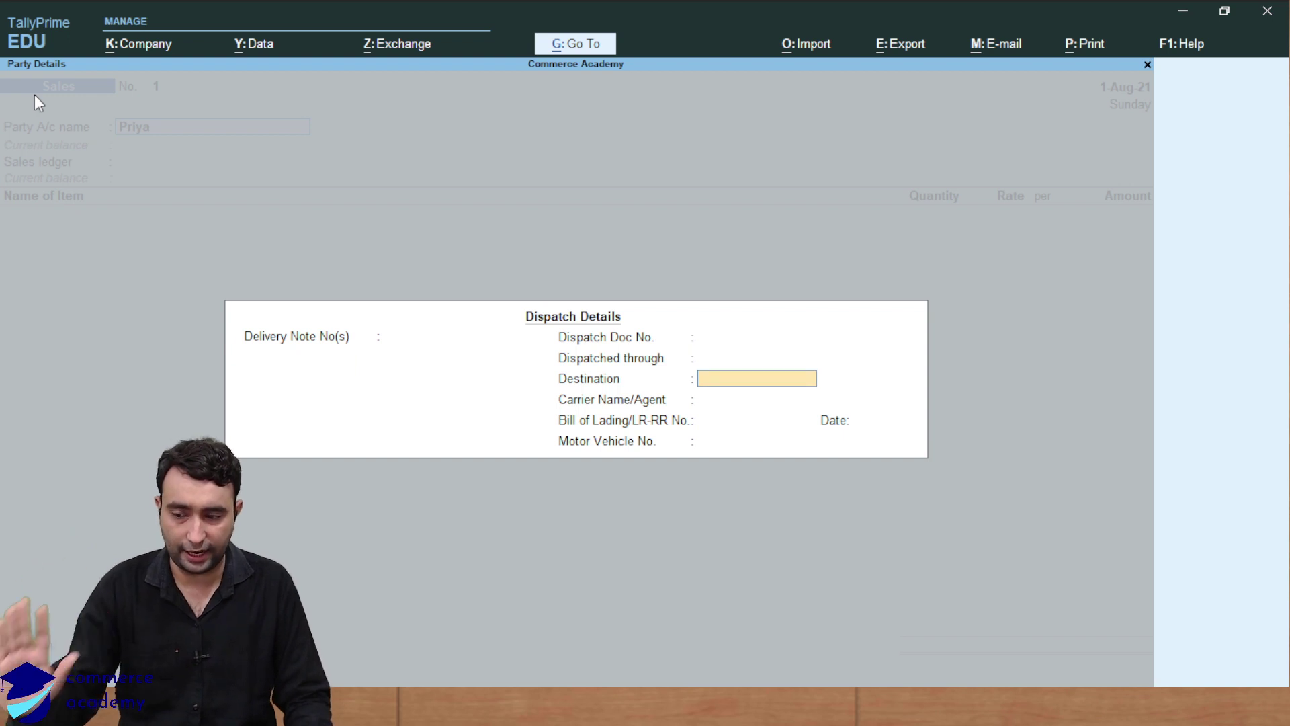
key(Return)
key(Return)
key(Return)
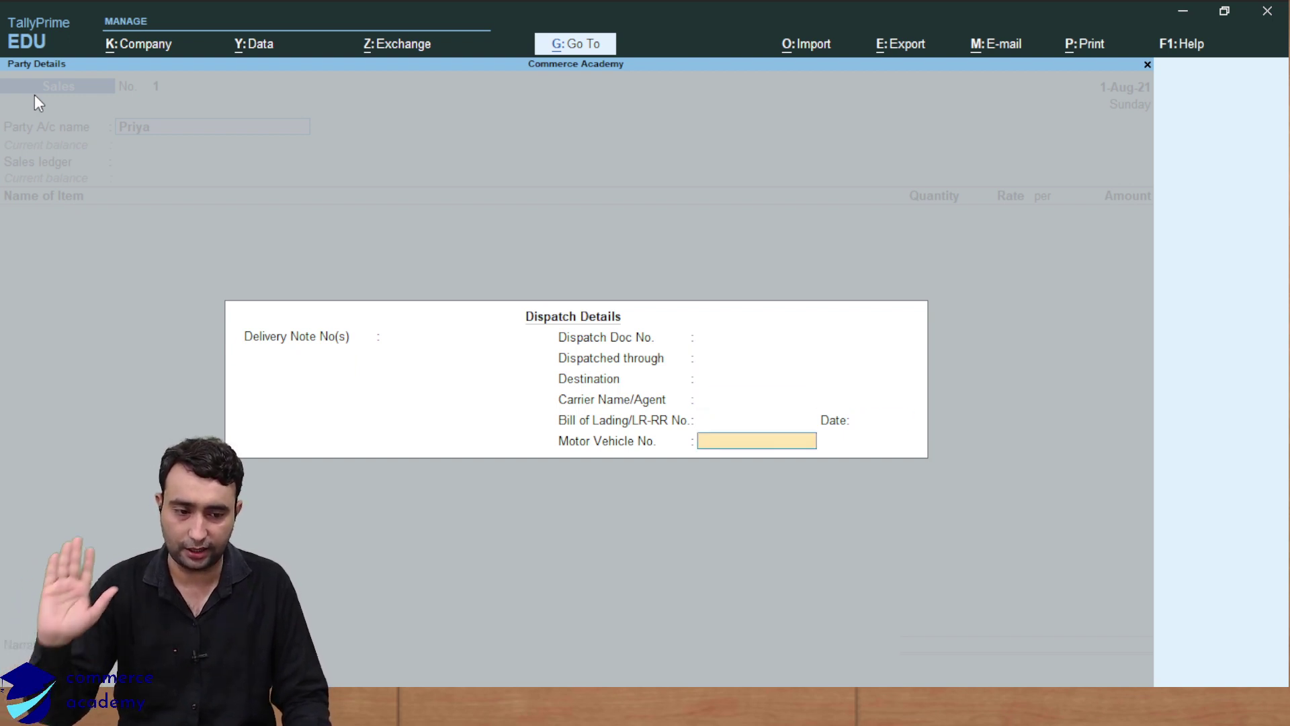
key(Return)
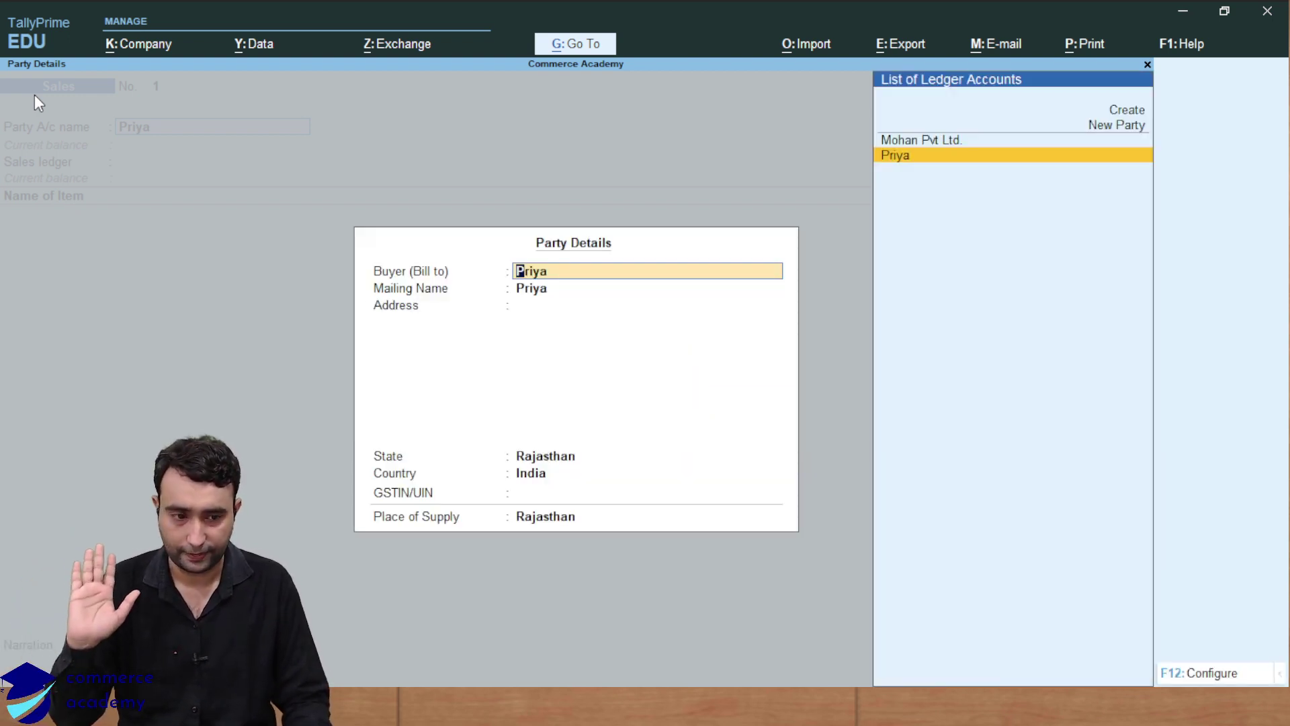
- Accept the buyer's party details with Rajasthan as the state and place of supply
key(Return)
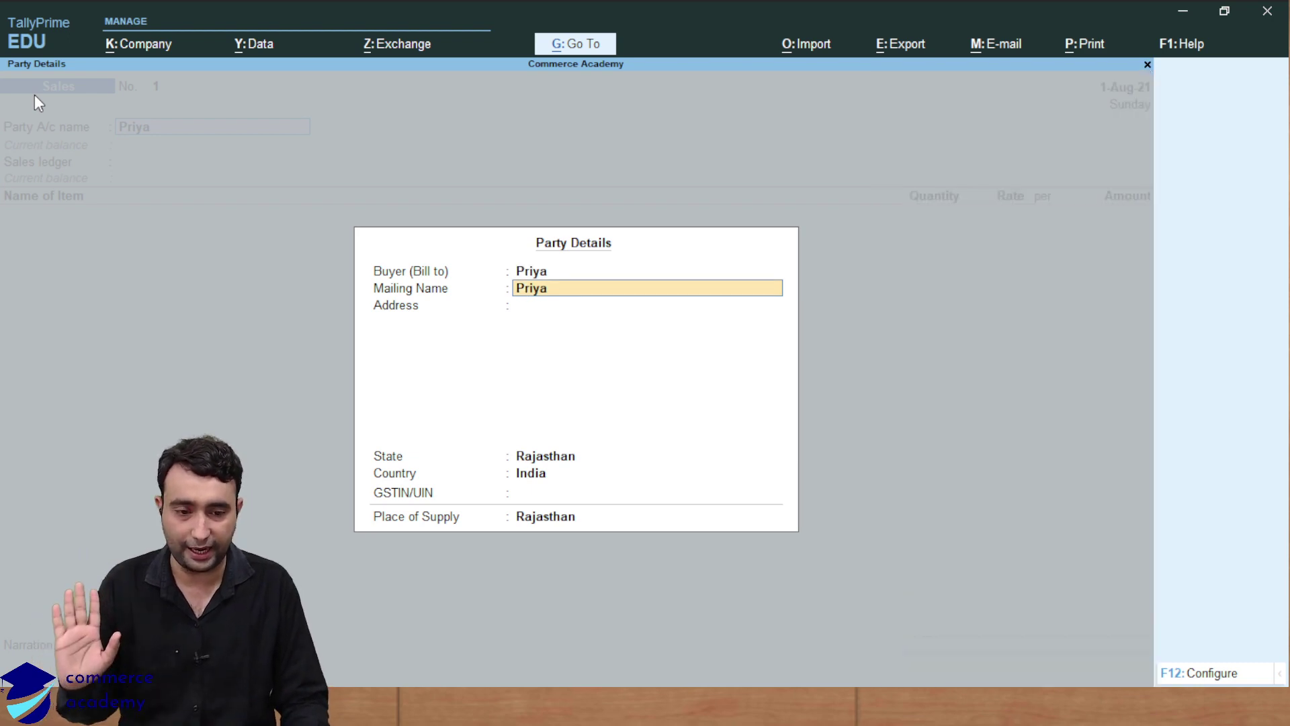
key(Return)
key(Return)
key(Return)
key(Return)
key(Return)
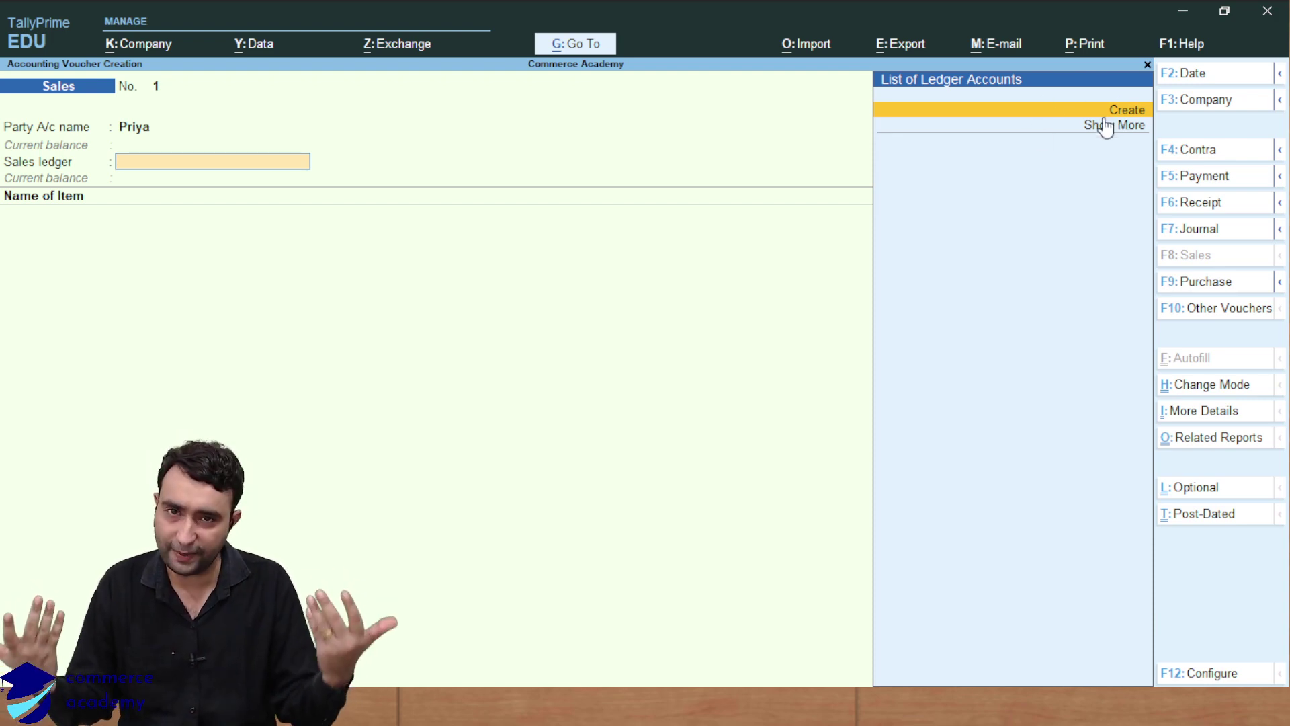
- Create a new ledger named Sales from the voucher's sales ledger field and place it under Sales Accounts
click(1104, 118)
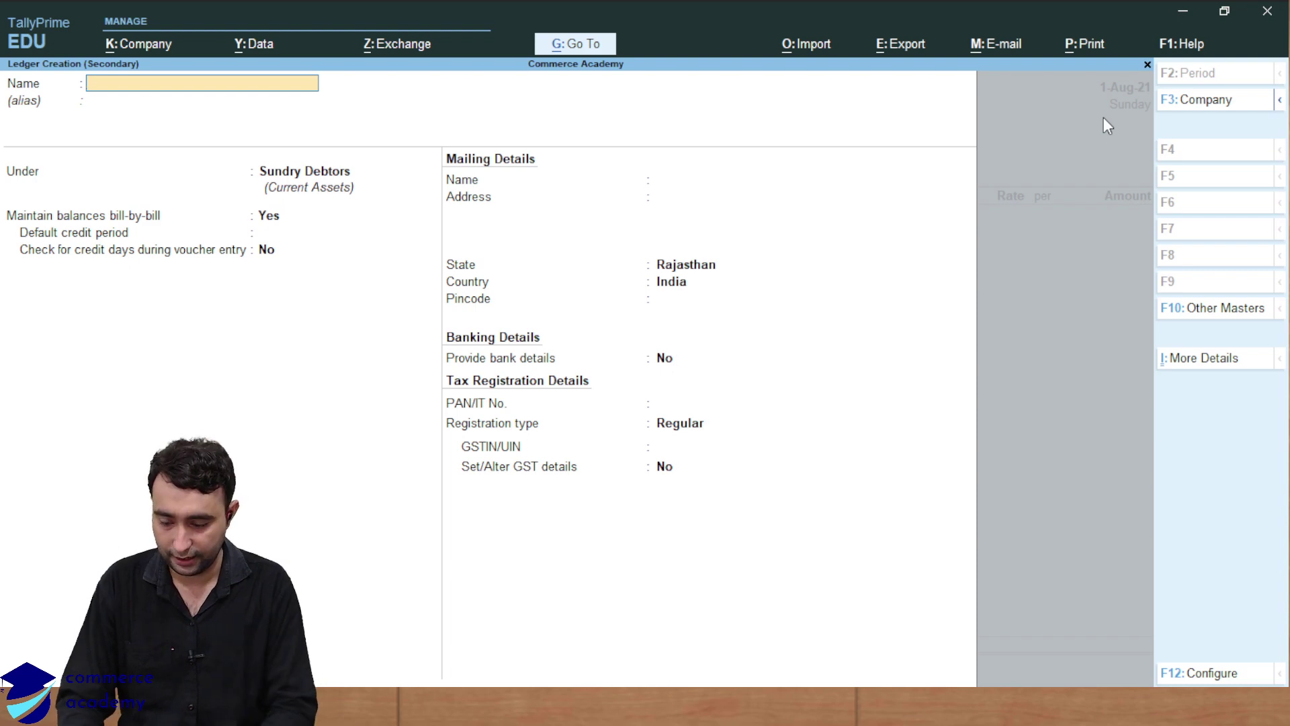
text(Sales)
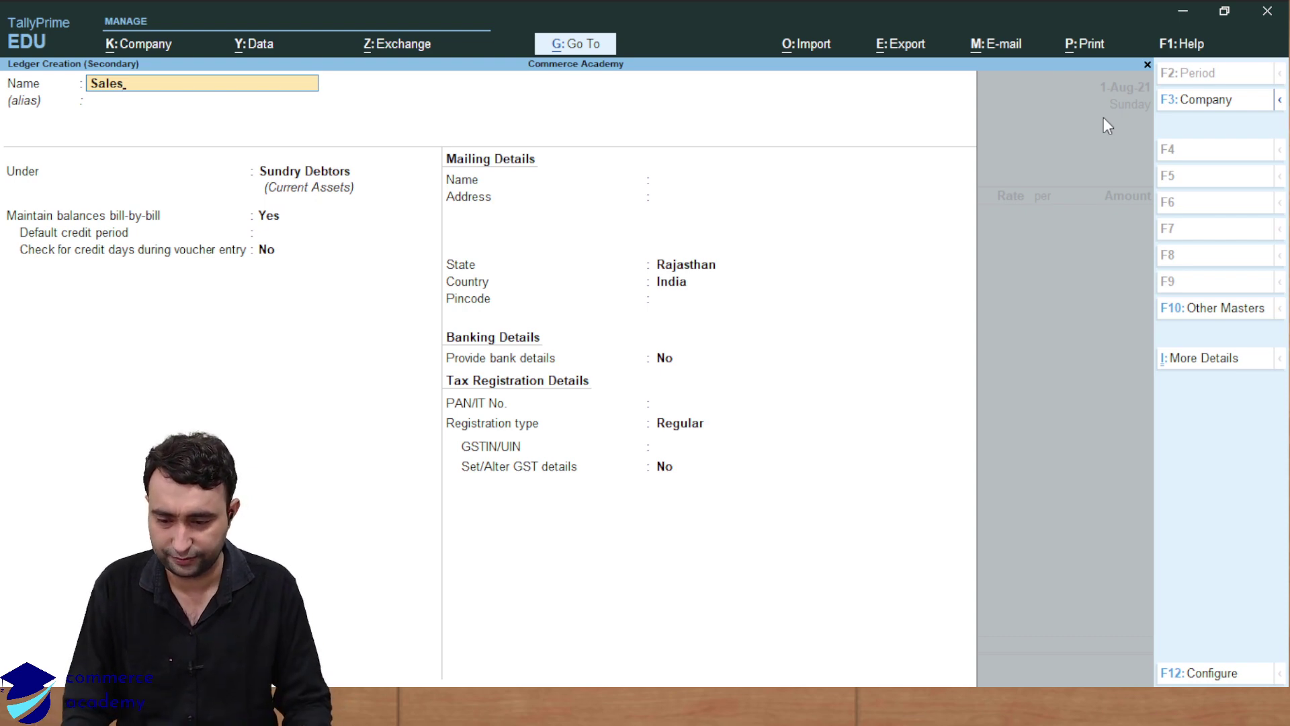
key(Return)
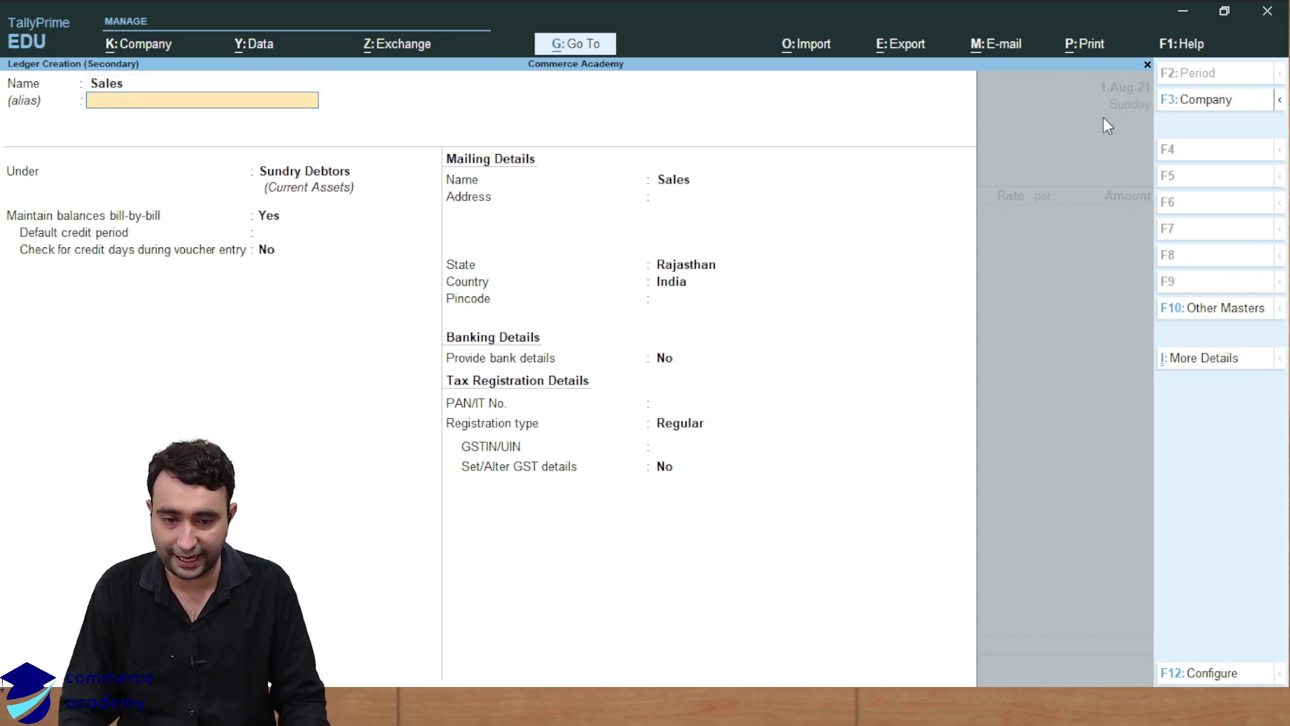
key(Return)
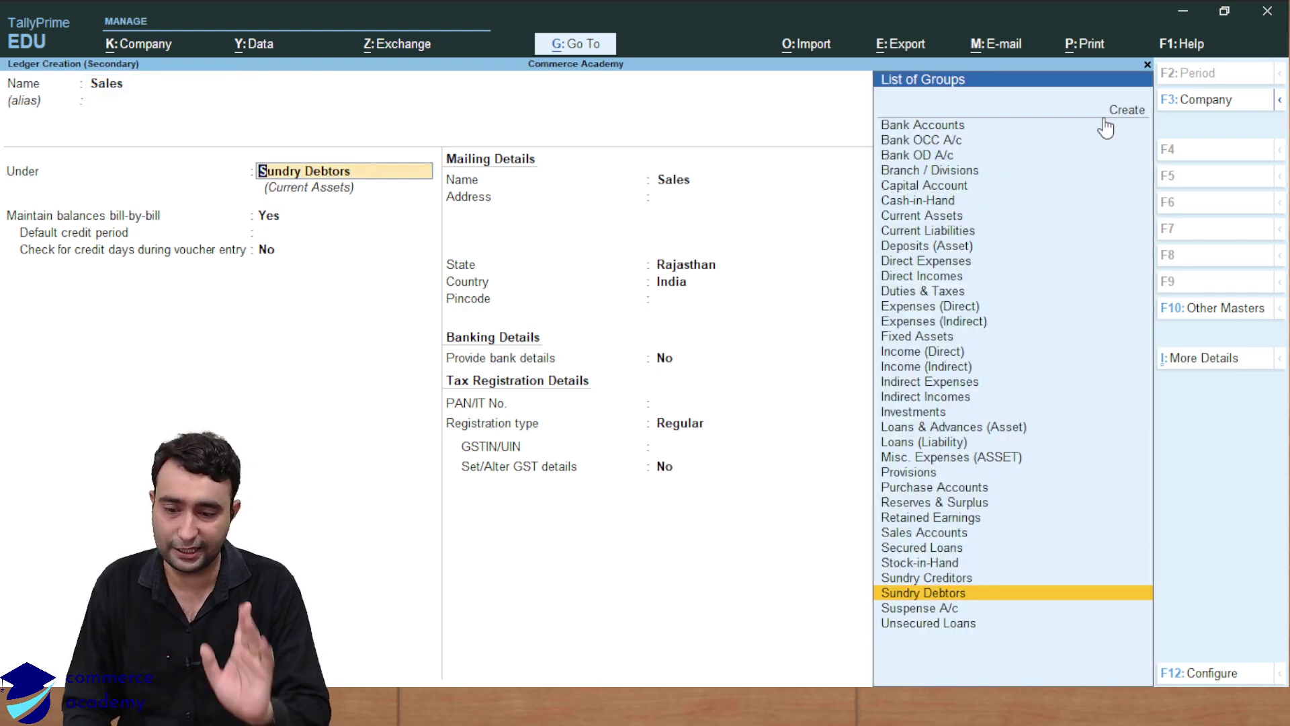
text(Sal)
click(1104, 124)
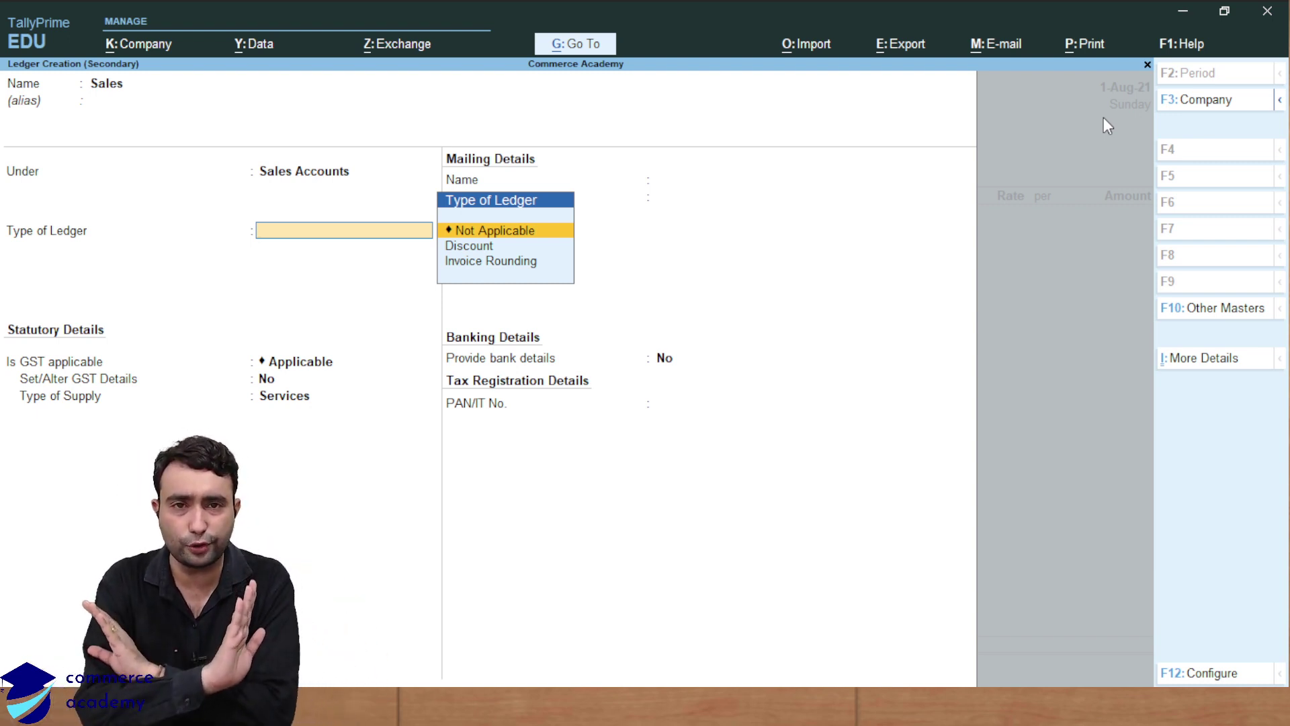
- Set the Sales ledger to GST applicable with supply type Goods and ledger type Not Applicable, and save it
key(Return)
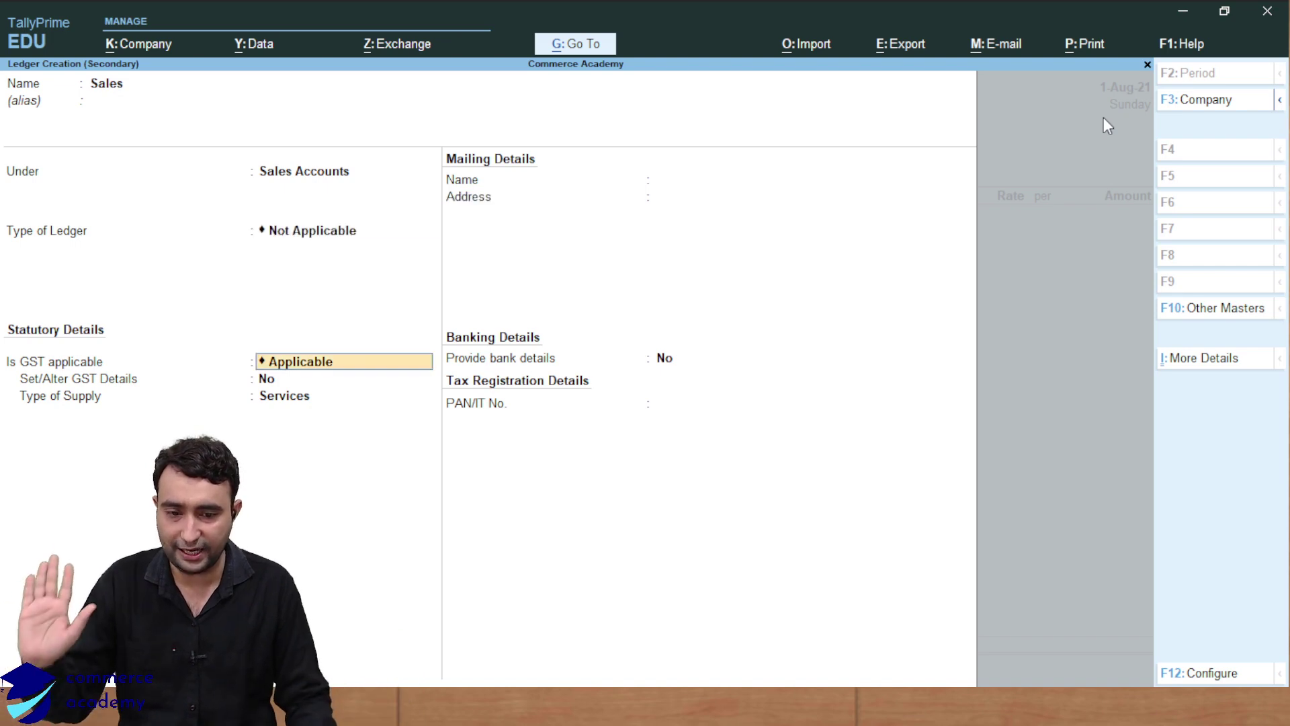
key(Return)
key(Return)
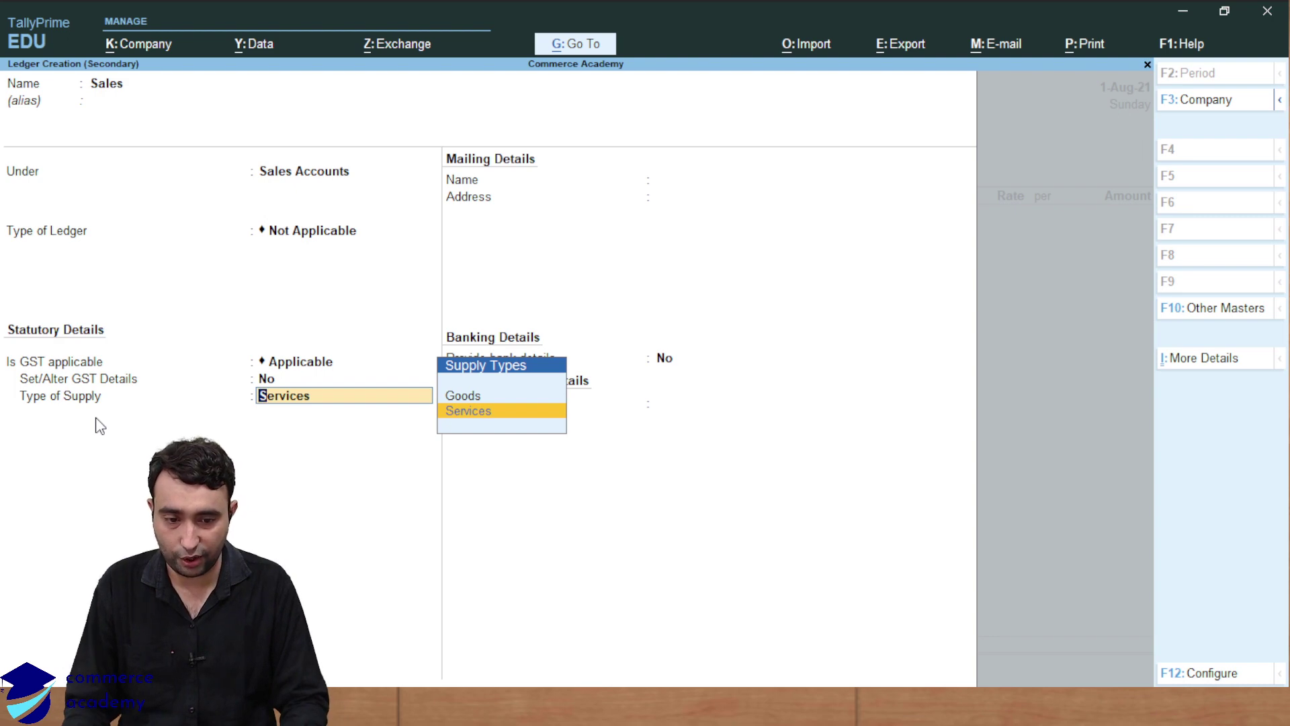
key(Up)
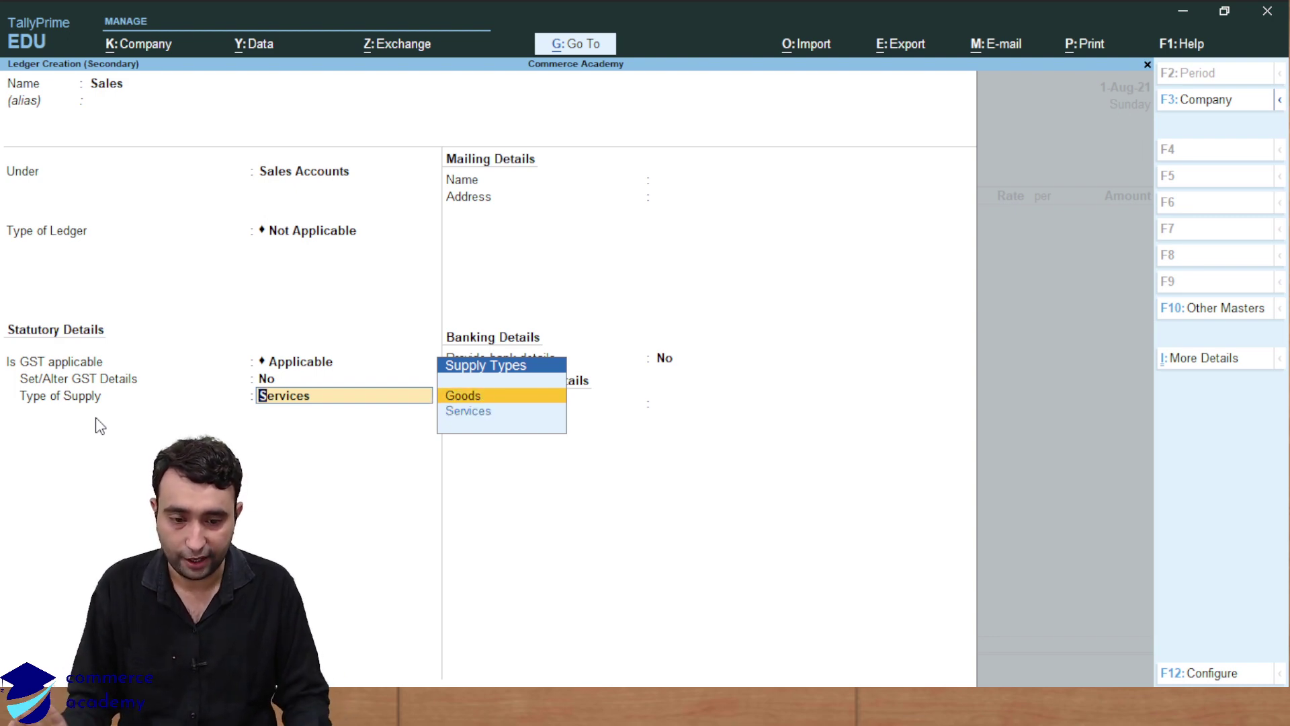
key(Return)
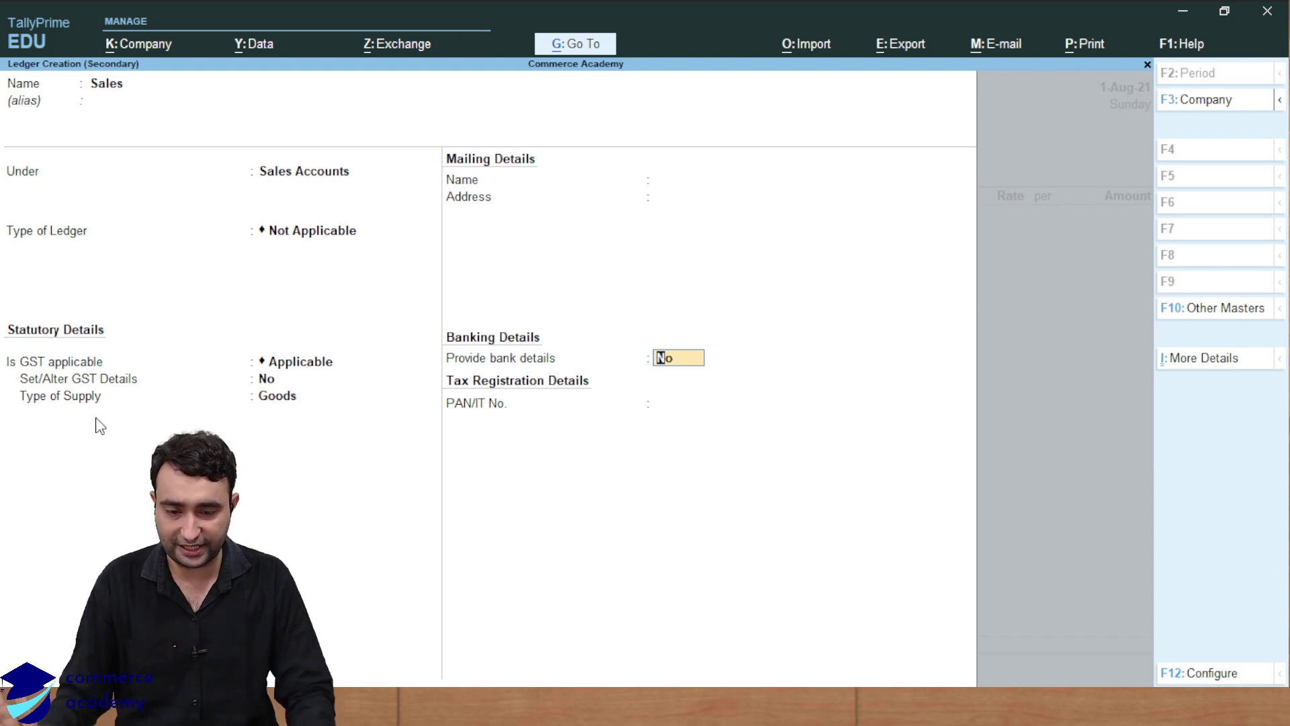
key(BackSpace)
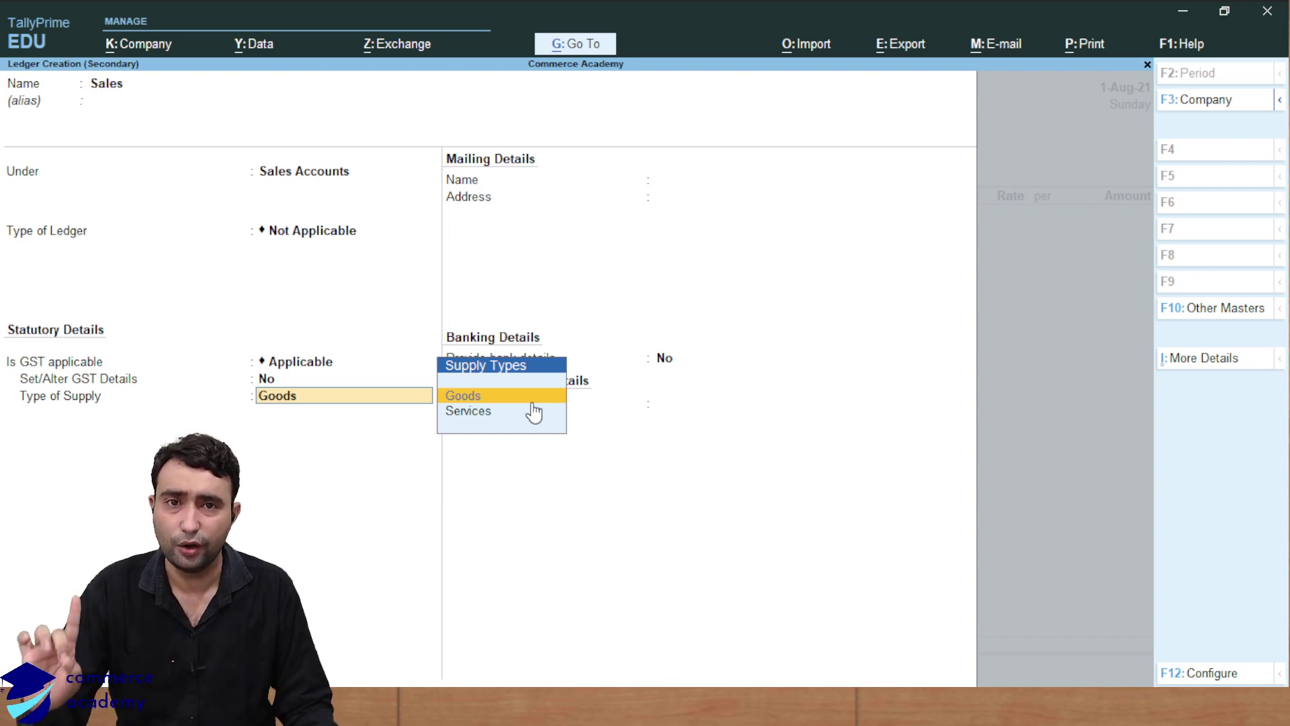
key(Return)
key(Return)
key(Return)
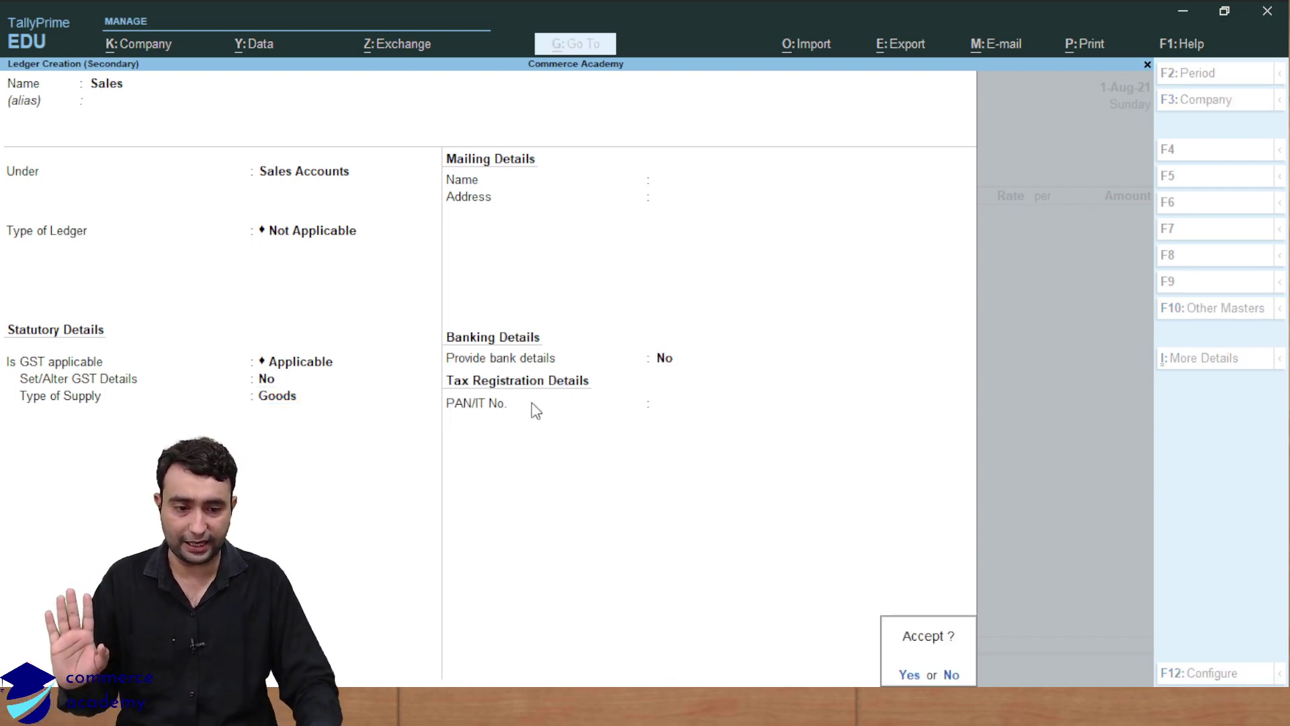
key(y)
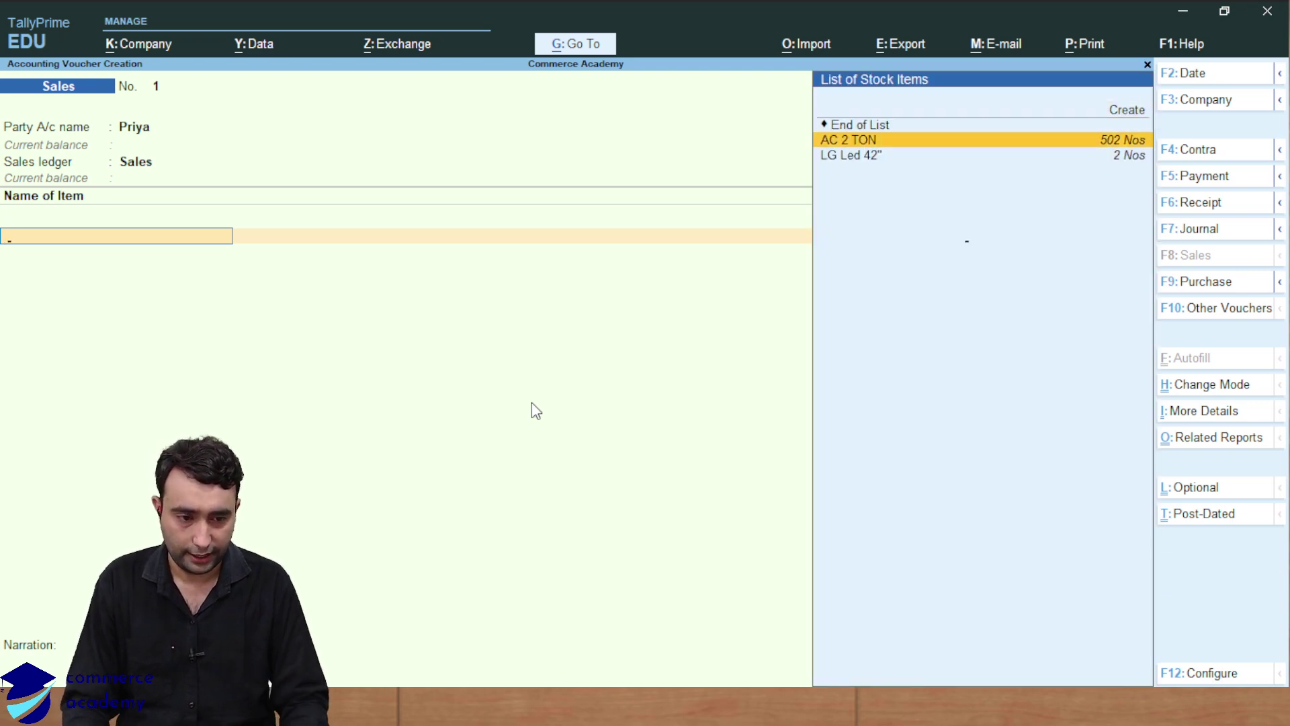
- Add the stock item AC 2 TON to the sales voucher with quantity 1 Nos and rate 8,500
key(Return)
text(1)
key(Return)
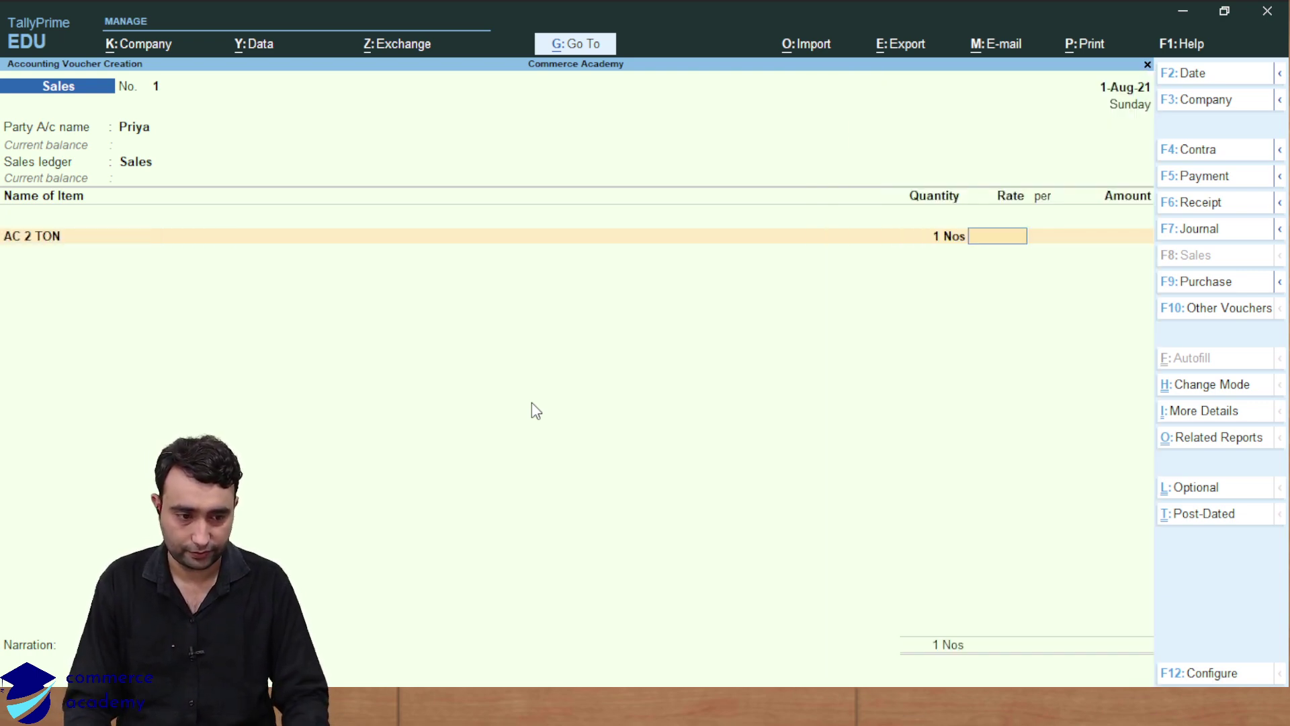
text(8500)
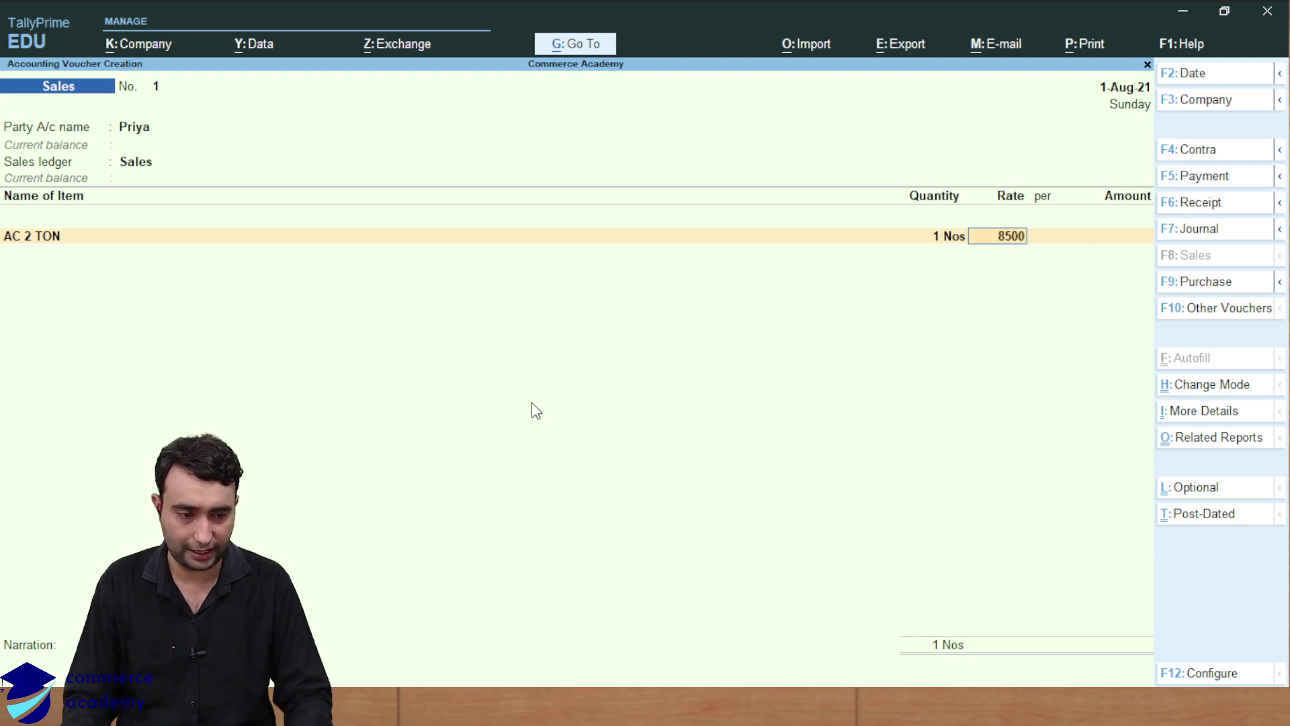
key(Return)
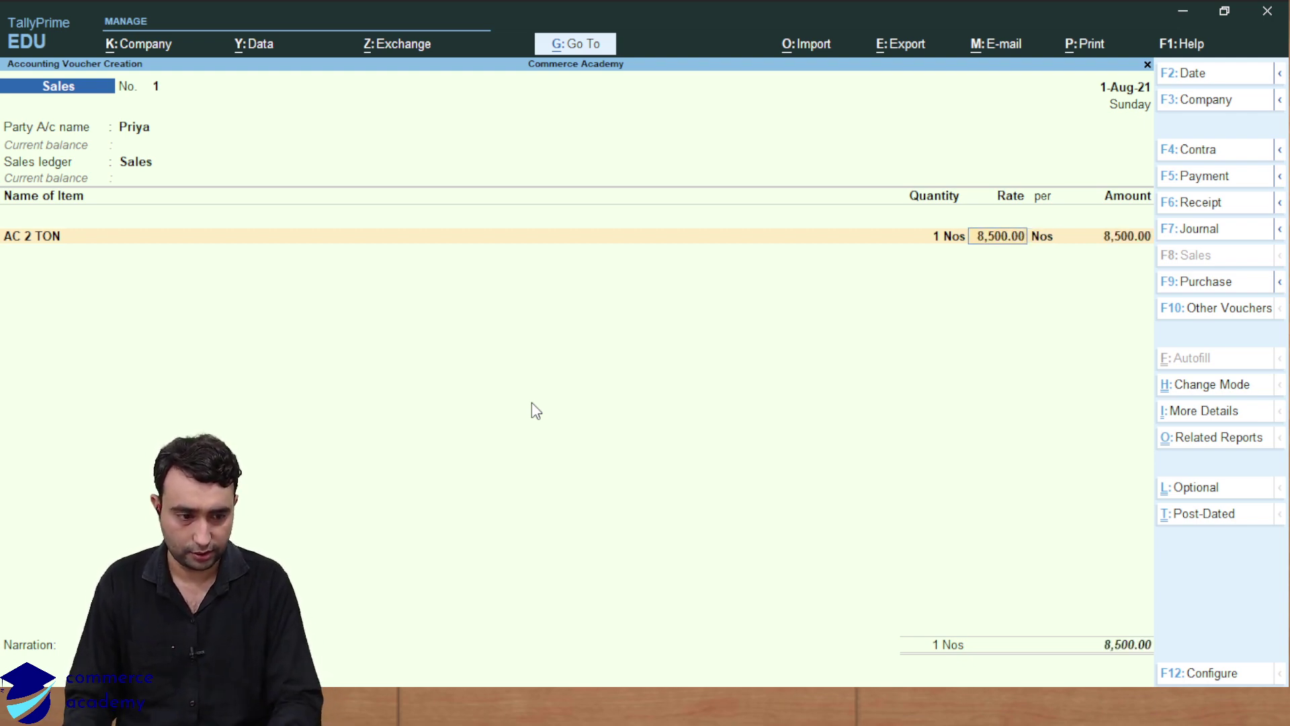
key(Return)
key(Return)
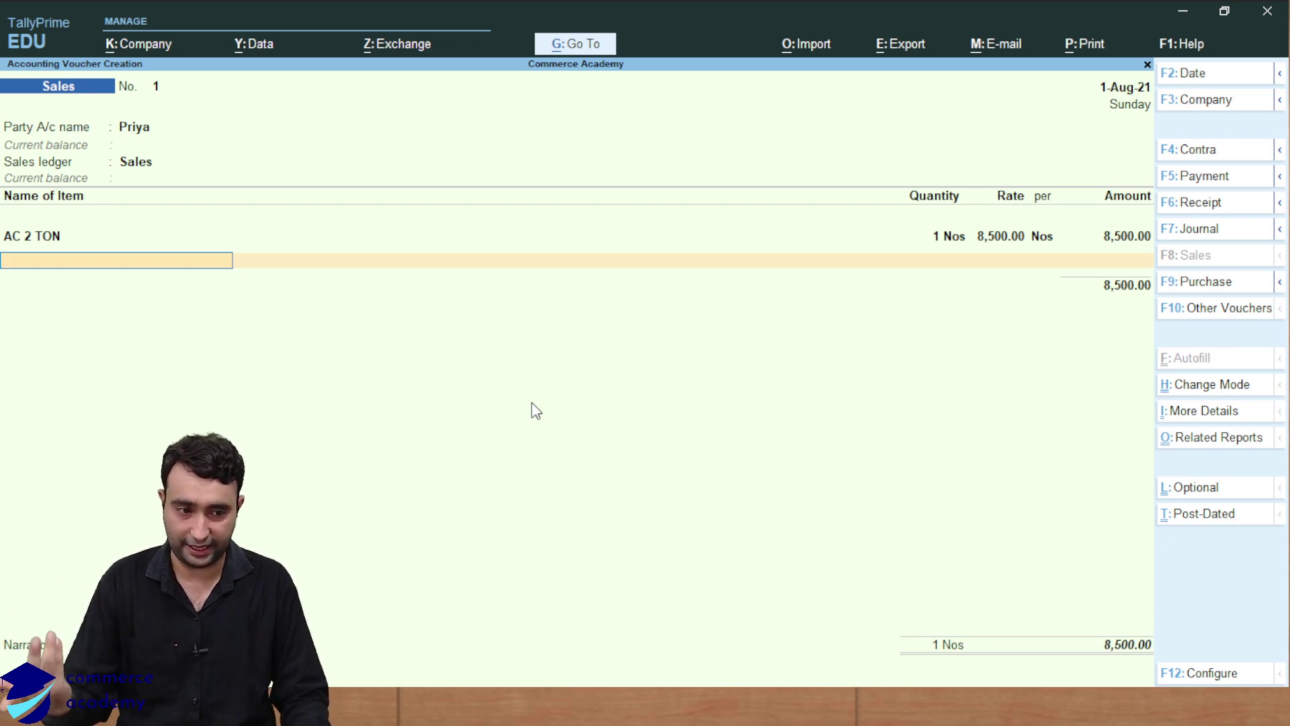
- Add the CGST and SGST tax ledgers below the AC 2 TON item in the first sales voucher
key(Return)
text(cg)
key(Return)
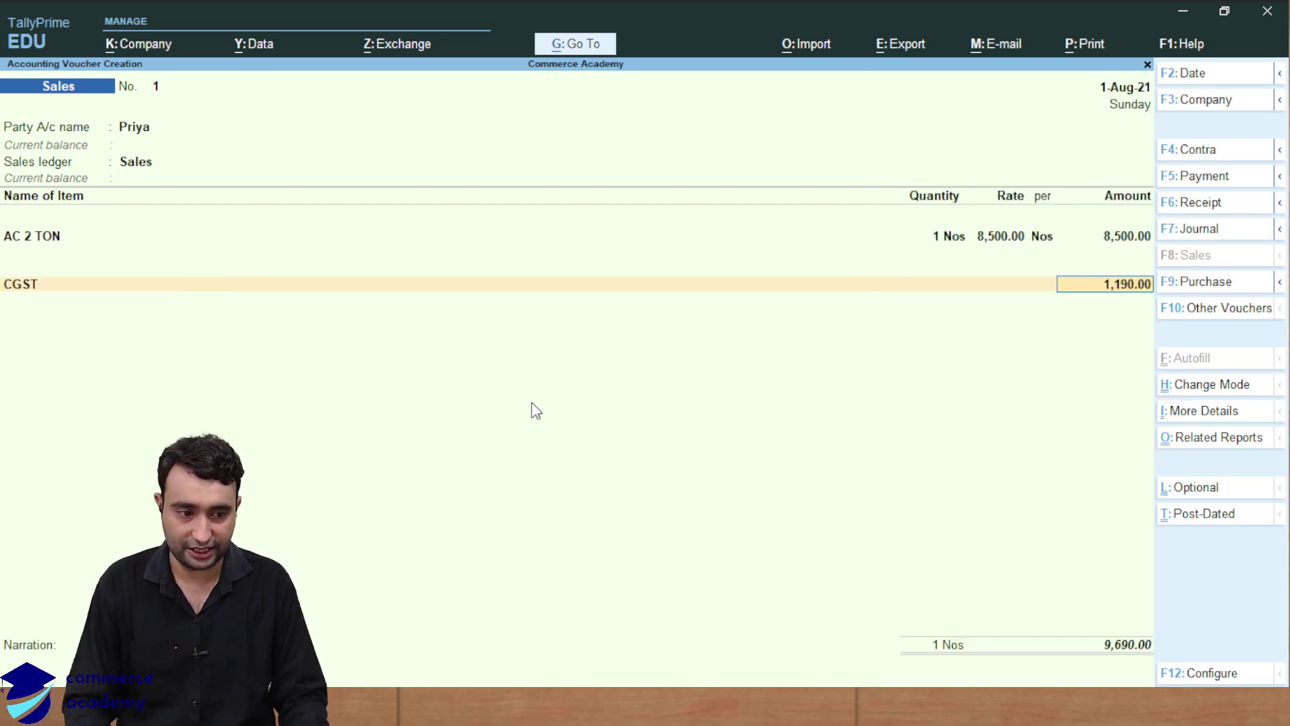
key(Return)
text(s)
key(Down)
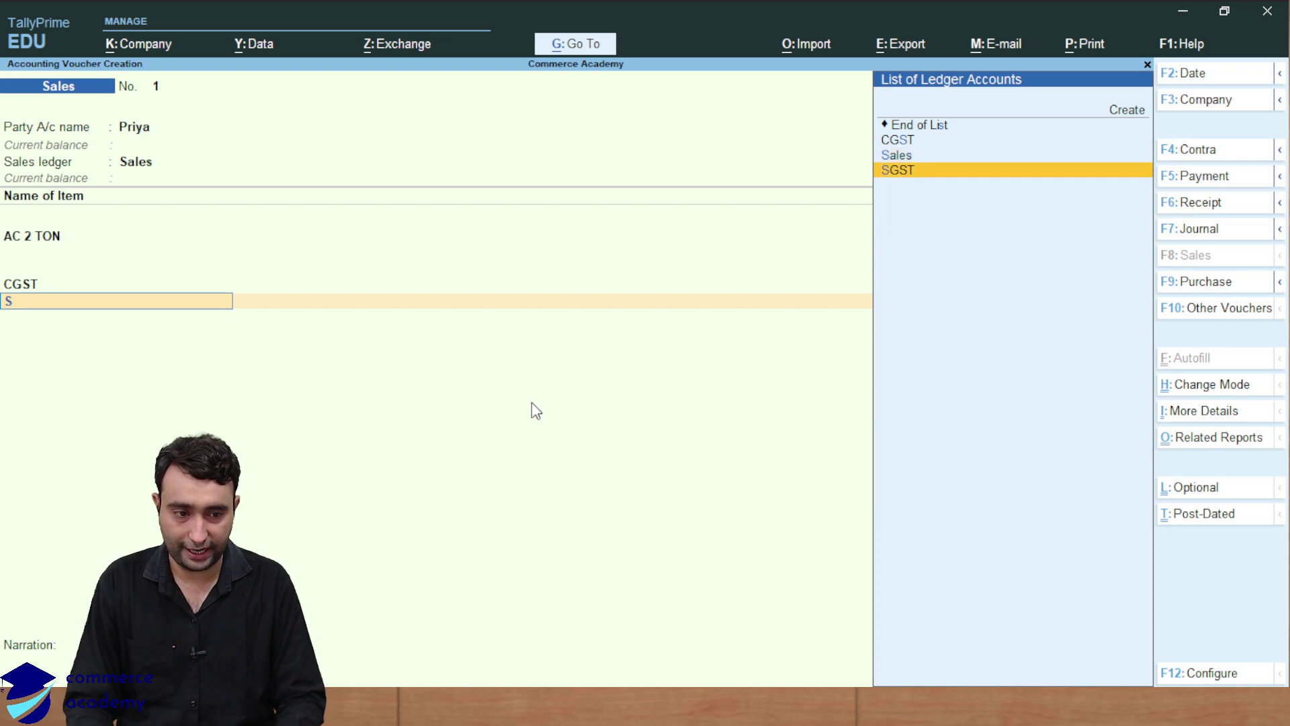
key(Return)
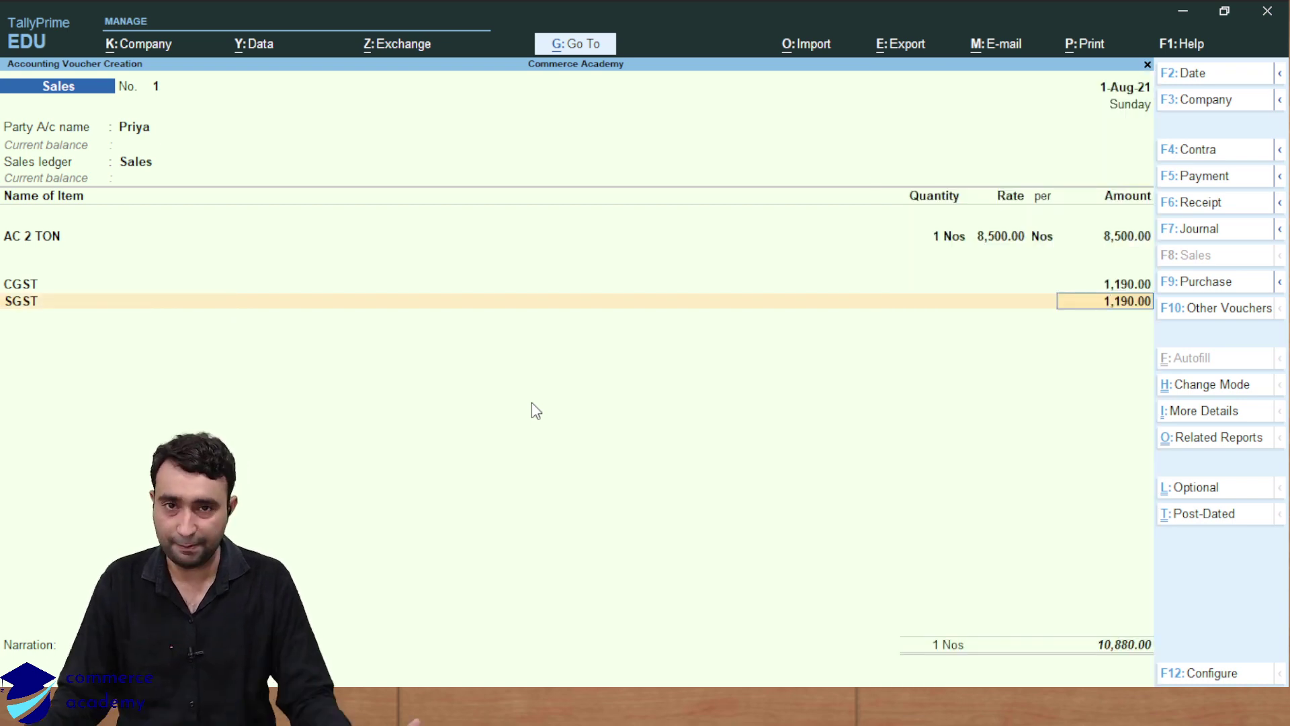
key(Return)
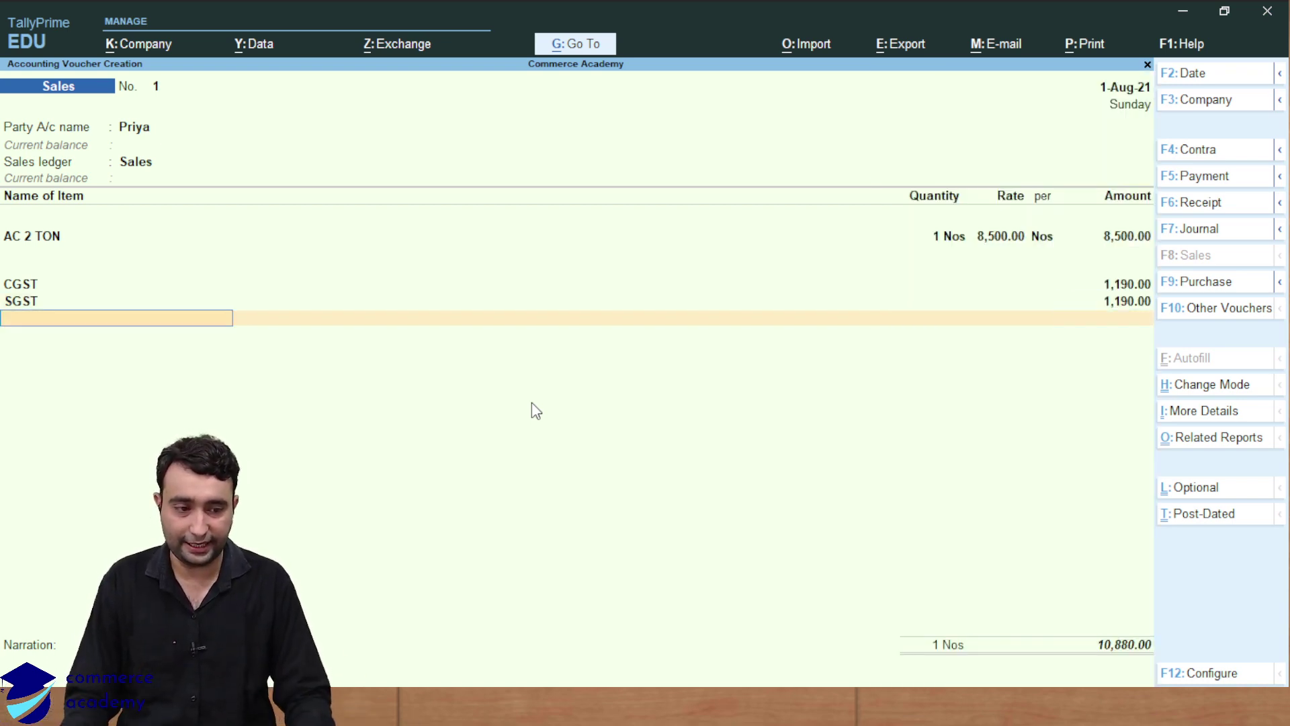
- Accept the customer's bill-wise details as New Ref 1 for the full debit amount and save the sales voucher
key(Return)
key(Return)
key(Return)
key(Return)
key(Return)
key(Return)
key(Return)
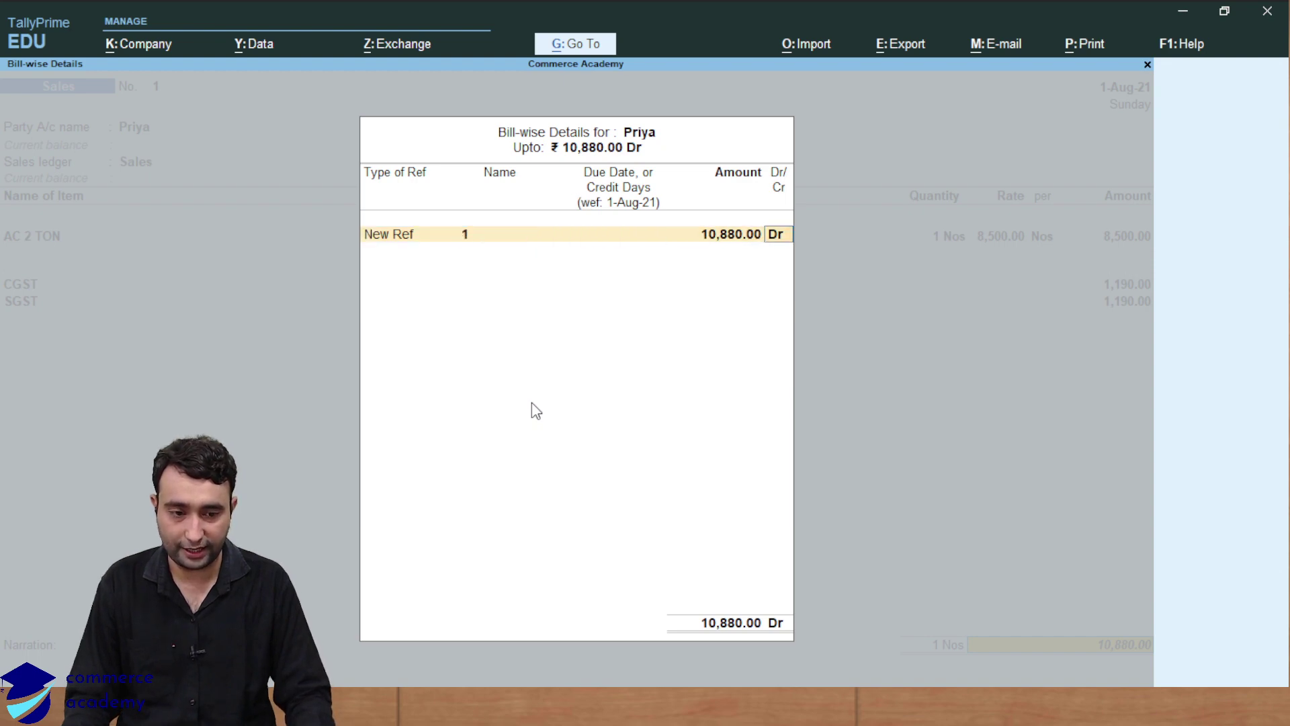
key(Return)
key(Return)
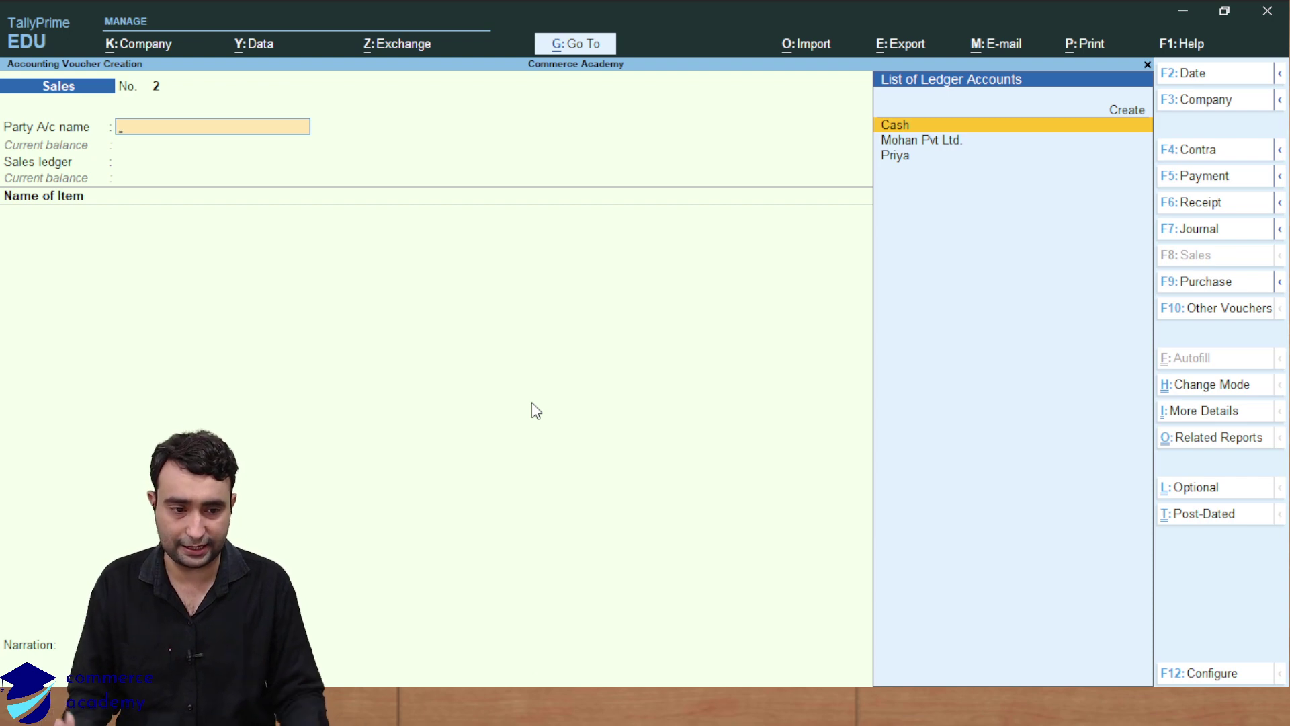
- Select the same individual customer as the party of sales voucher 2 and leave all dispatch details blank
key(Down)
key(Down)
key(Return)
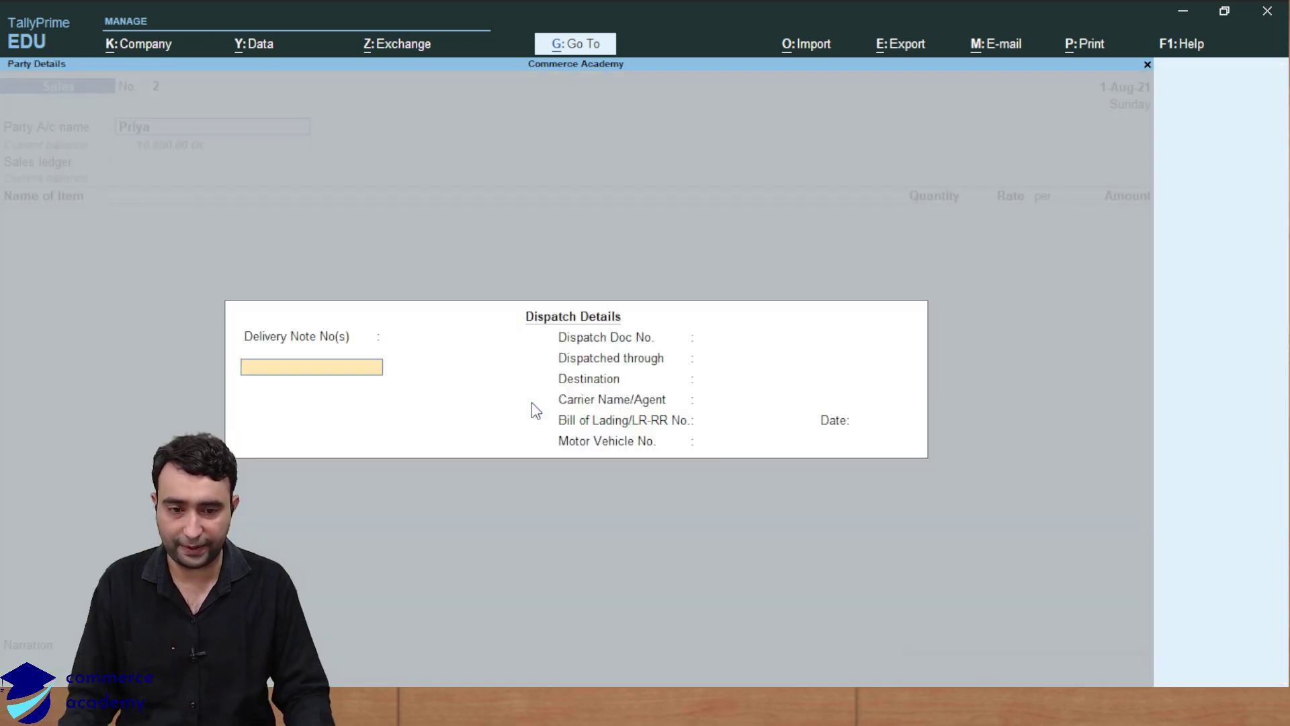
key(Return)
key(Return)
key(Return)
key(Return)
key(Return)
key(Return)
key(Return)
key(Return)
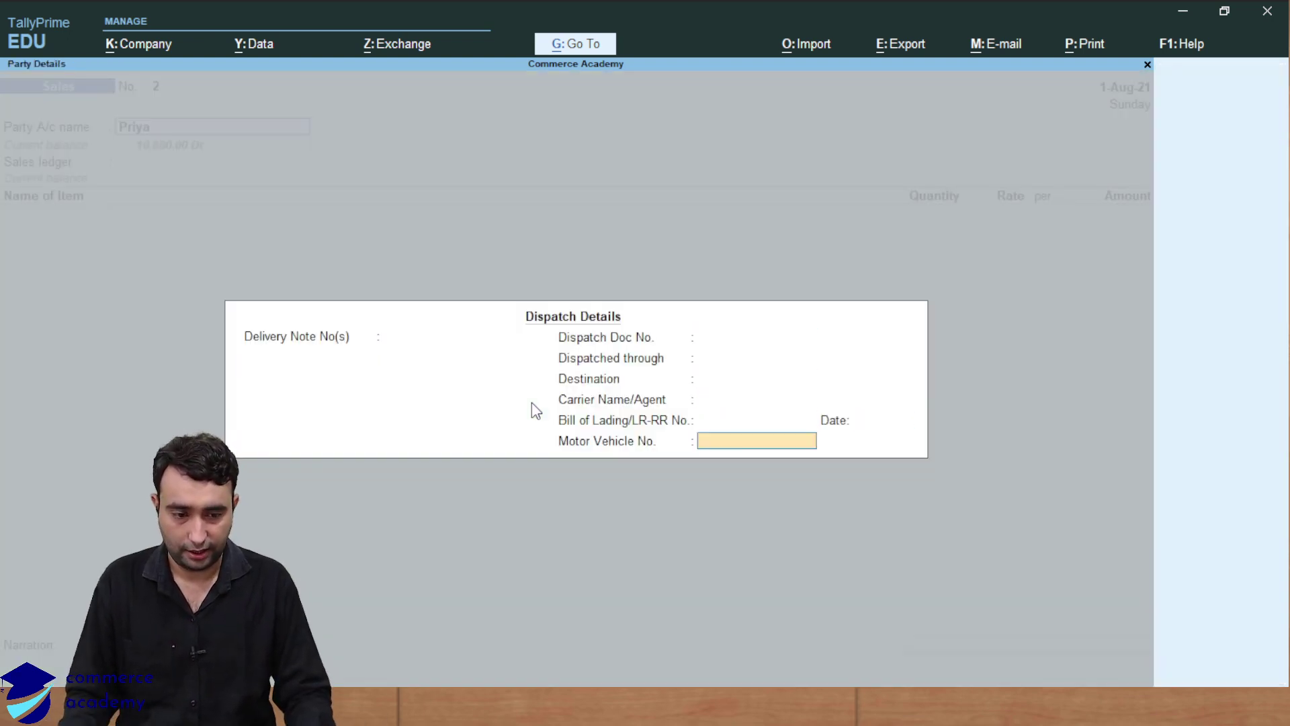
key(Return)
- Accept the buyer's party details for voucher 2 with Rajasthan as state and place of supply, leaving GSTIN/UIN blank
key(Return)
key(Return)
key(Return)
key(Return)
key(Return)
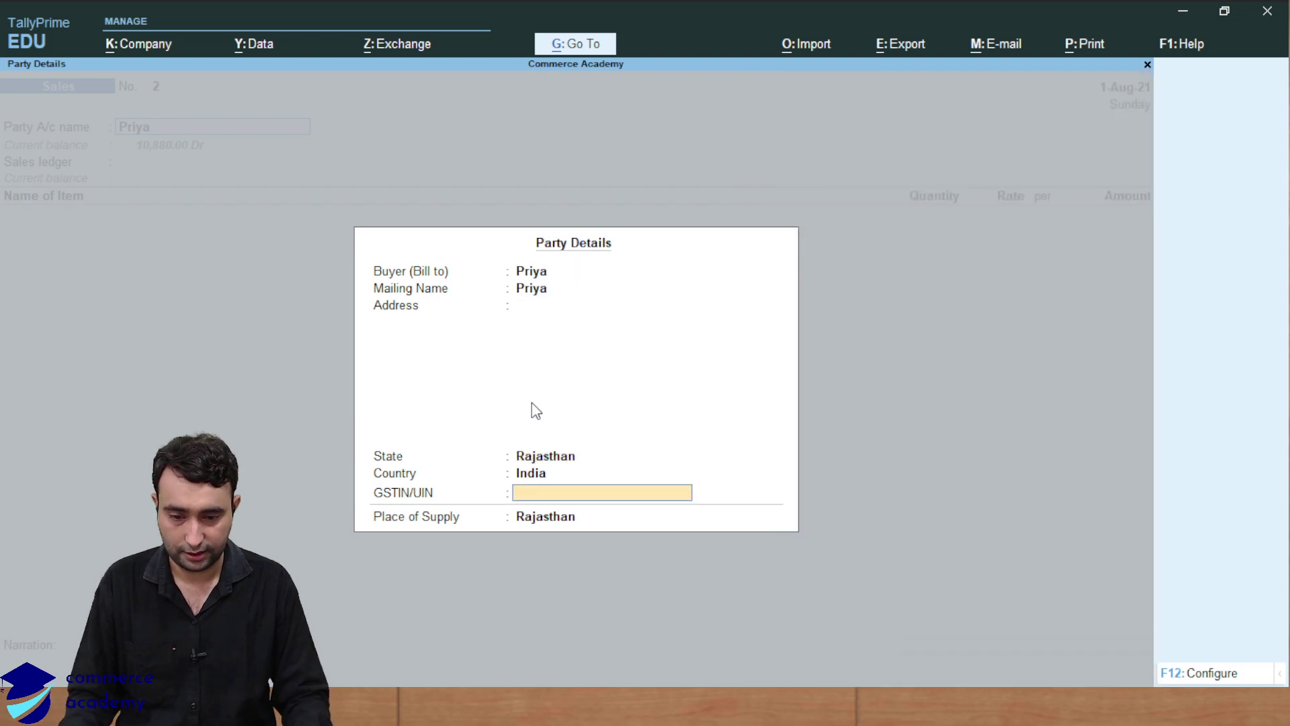
key(Return)
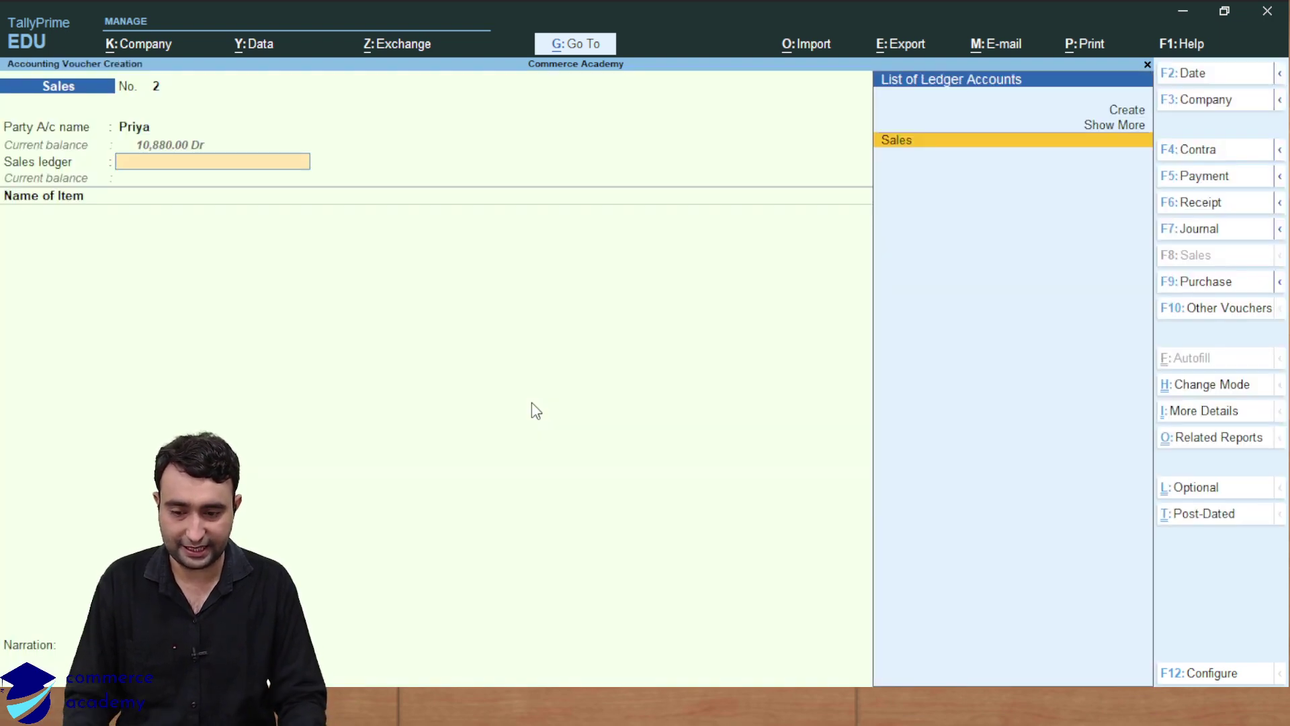
- Use the Sales ledger and add the stock item AC 2 TON with quantity 6 Nos at rate 8,500
key(Return)
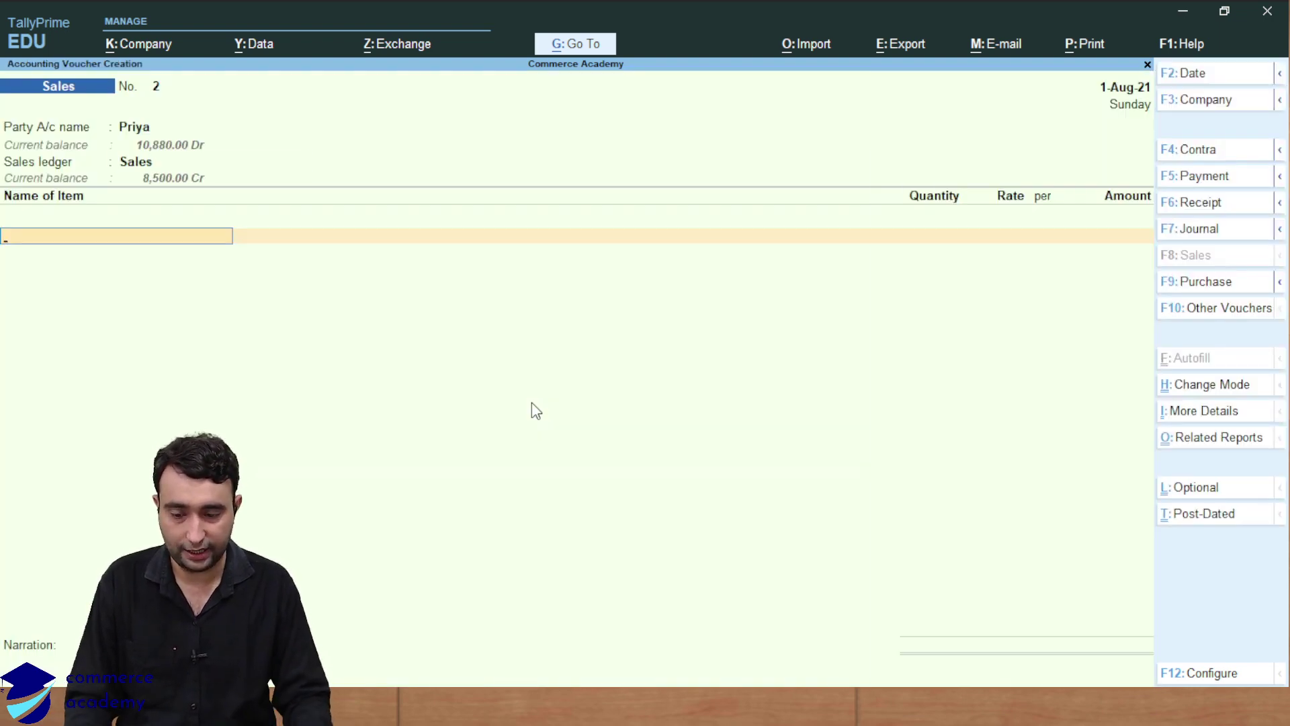
key(Down)
key(Return)
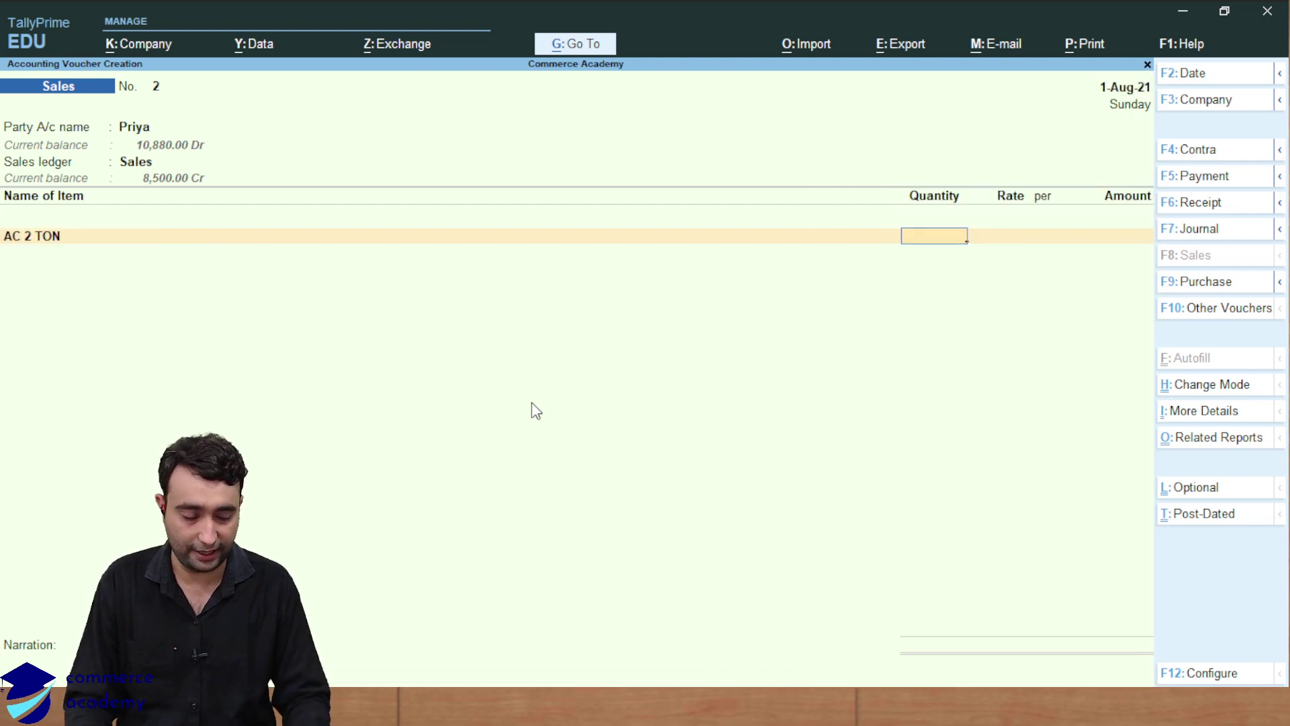
text(6)
key(Return)
key(Return)
key(Return)
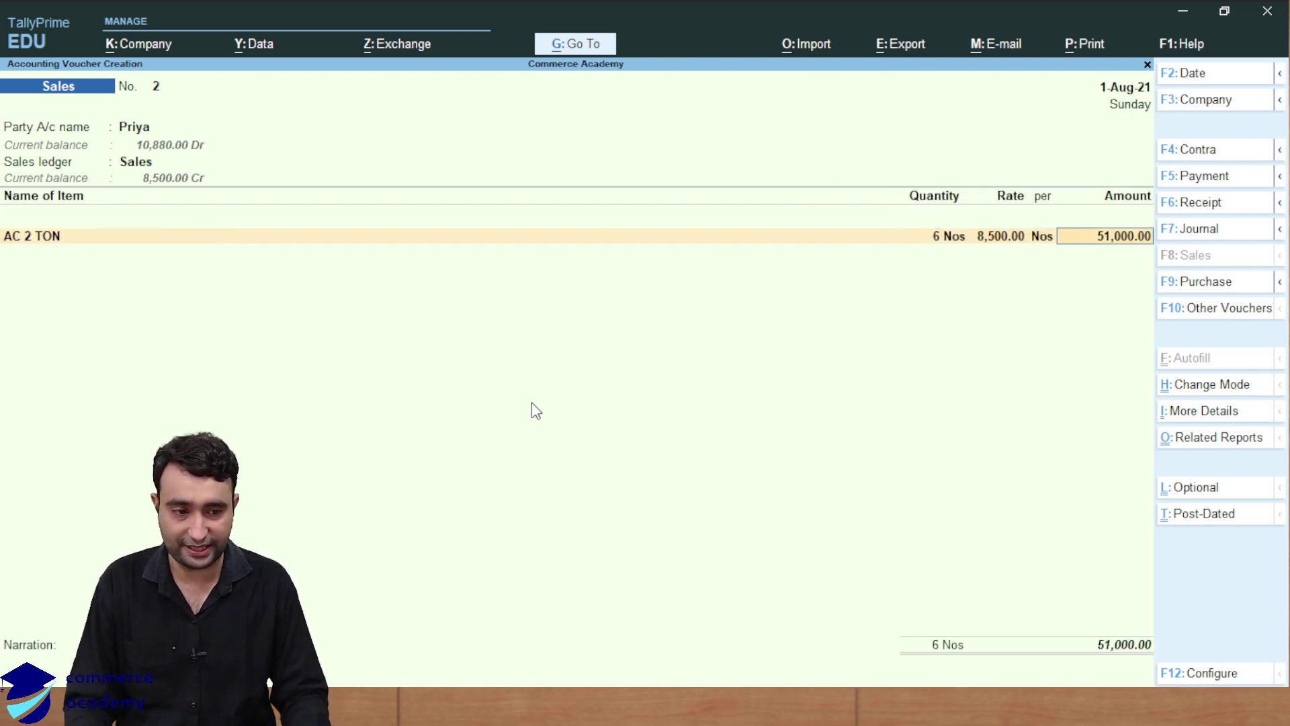
key(Return)
- Add the CGST and SGST tax ledgers to sales voucher 2
text(Cg)
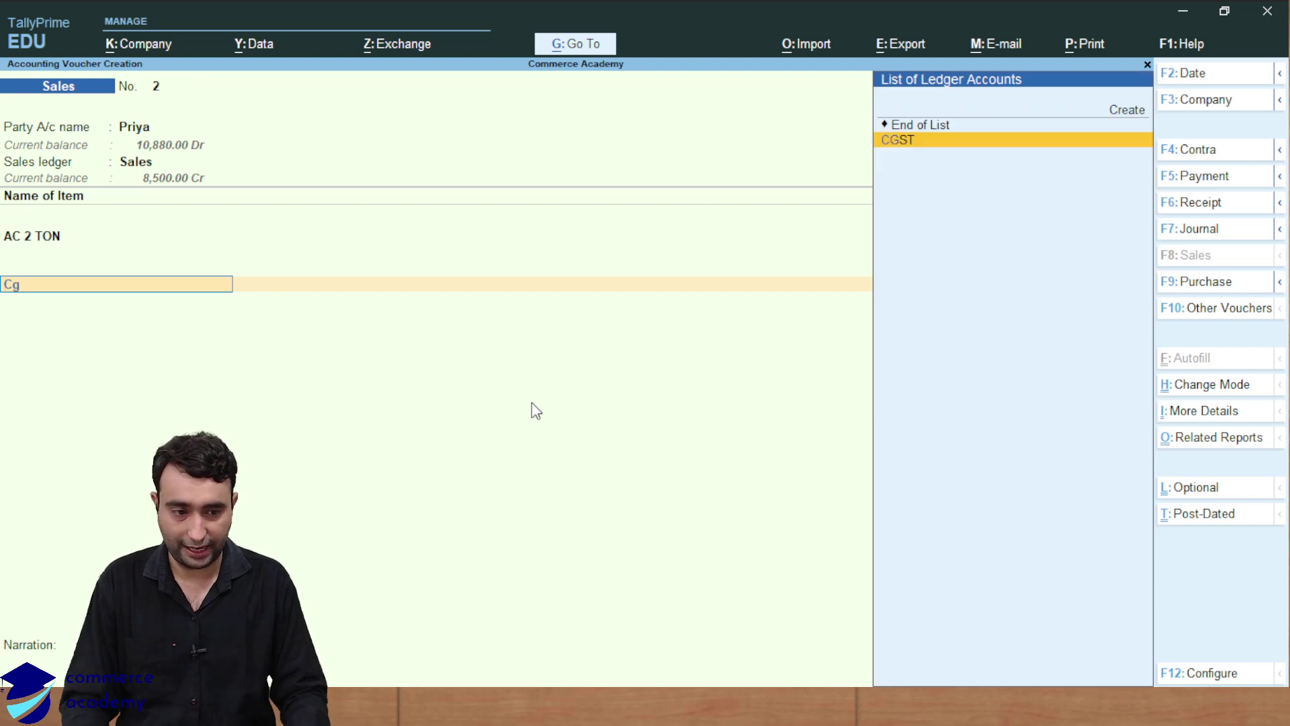
key(Return)
key(Return)
text(Sg)
key(Return)
key(Return)
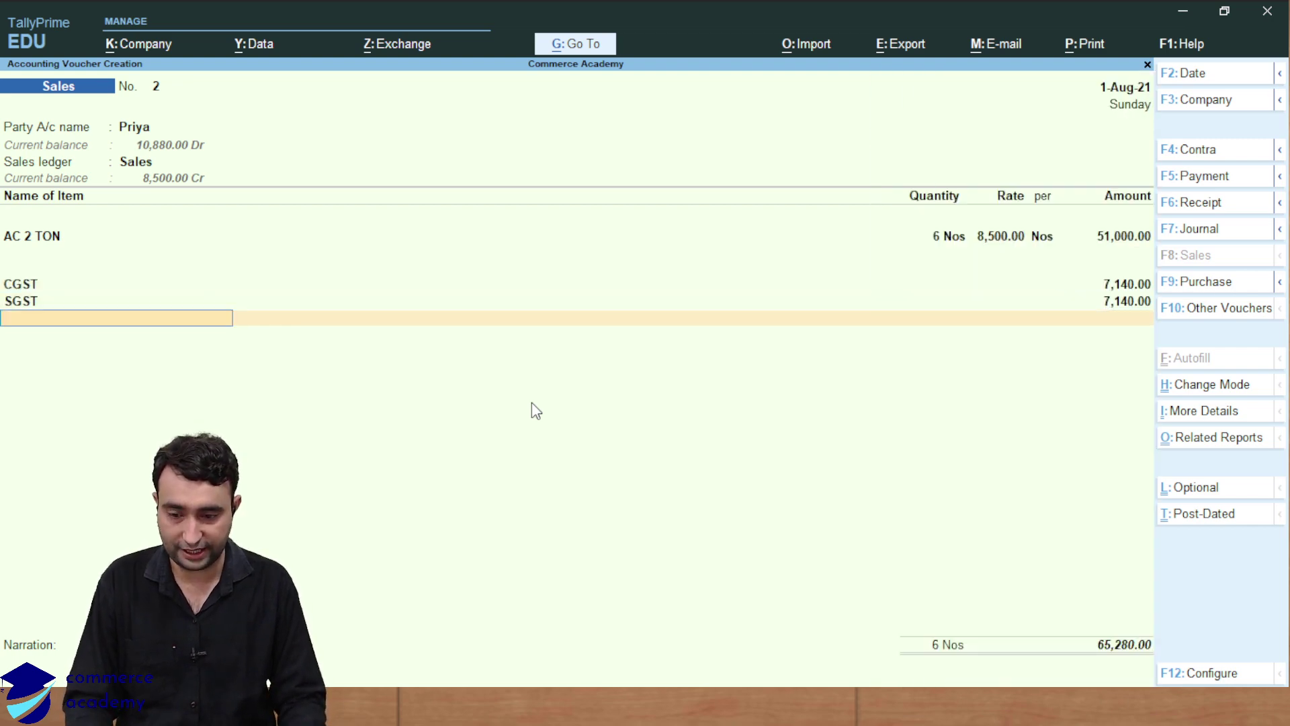
- Accept the customer's bill-wise details as New Ref 2 for the full debit amount and save the second sales voucher
key(Return)
key(Return)
key(Return)
key(Return)
key(Return)
key(Return)
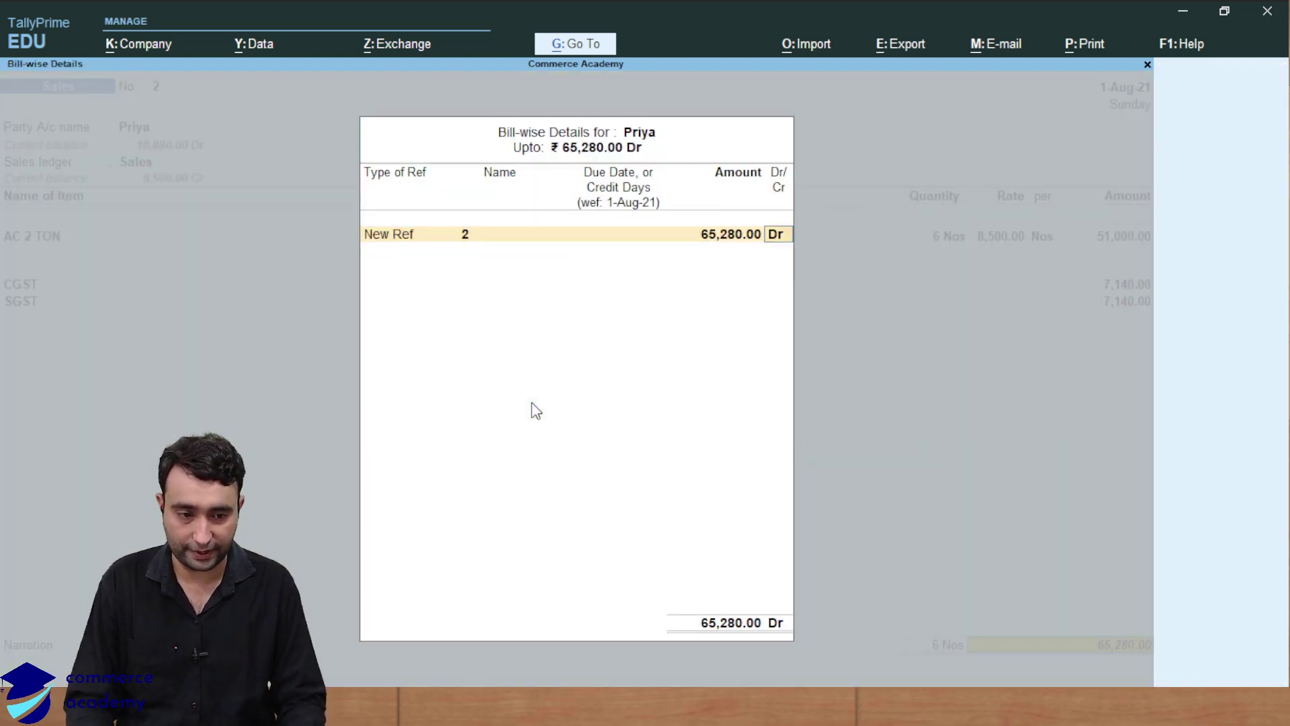
key(Return)
key(Return)
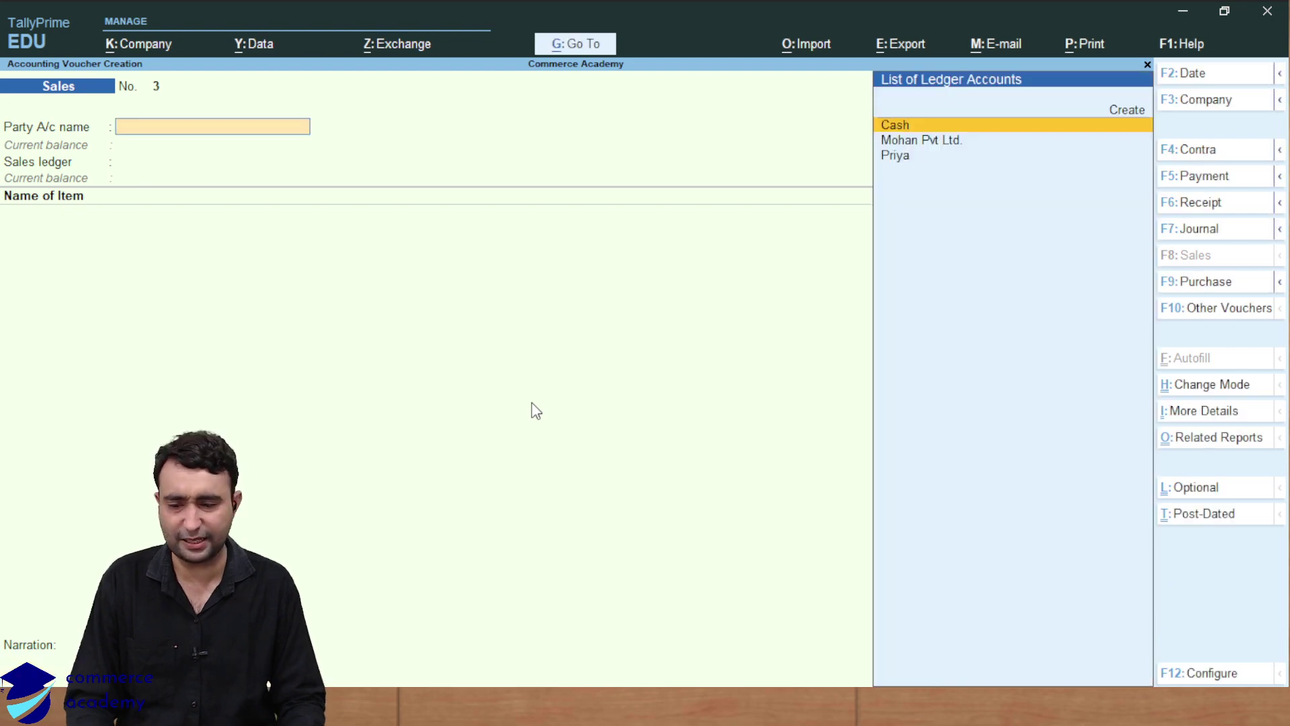
- Quit the blank third sales voucher without entering a party and return to the Gateway of Tally
key(Down)
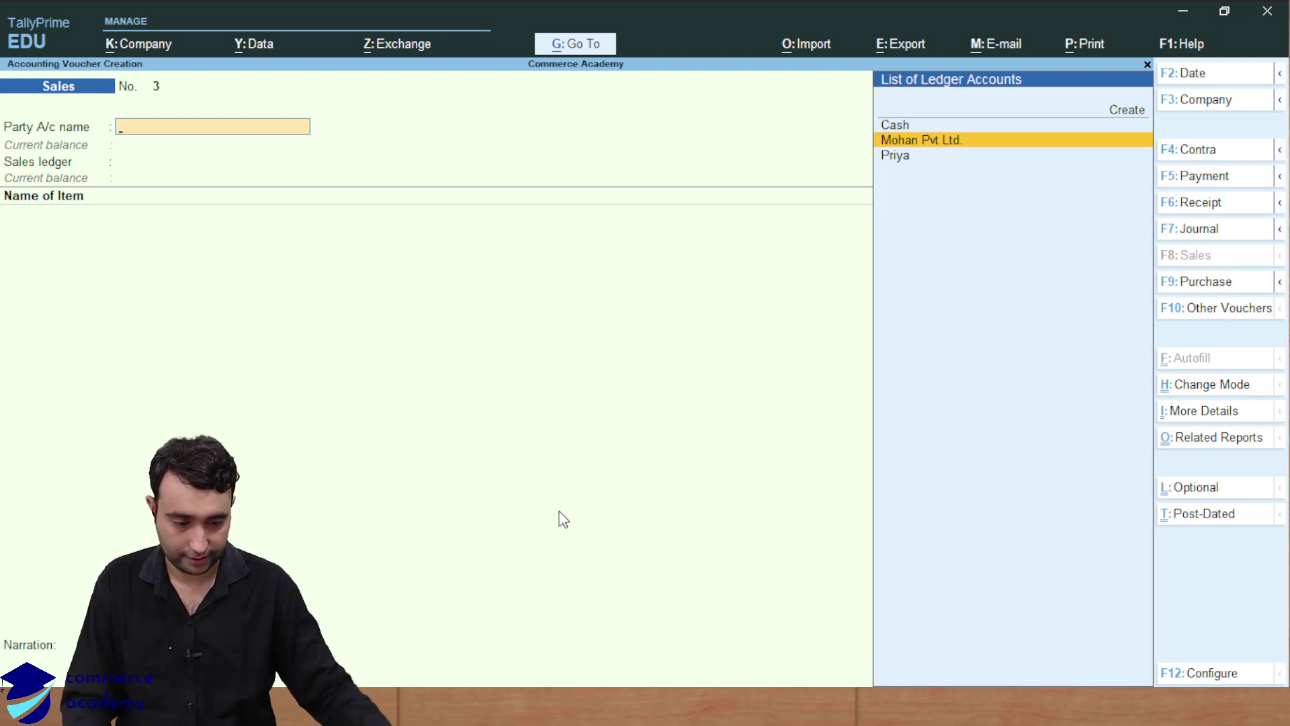
key(Down)
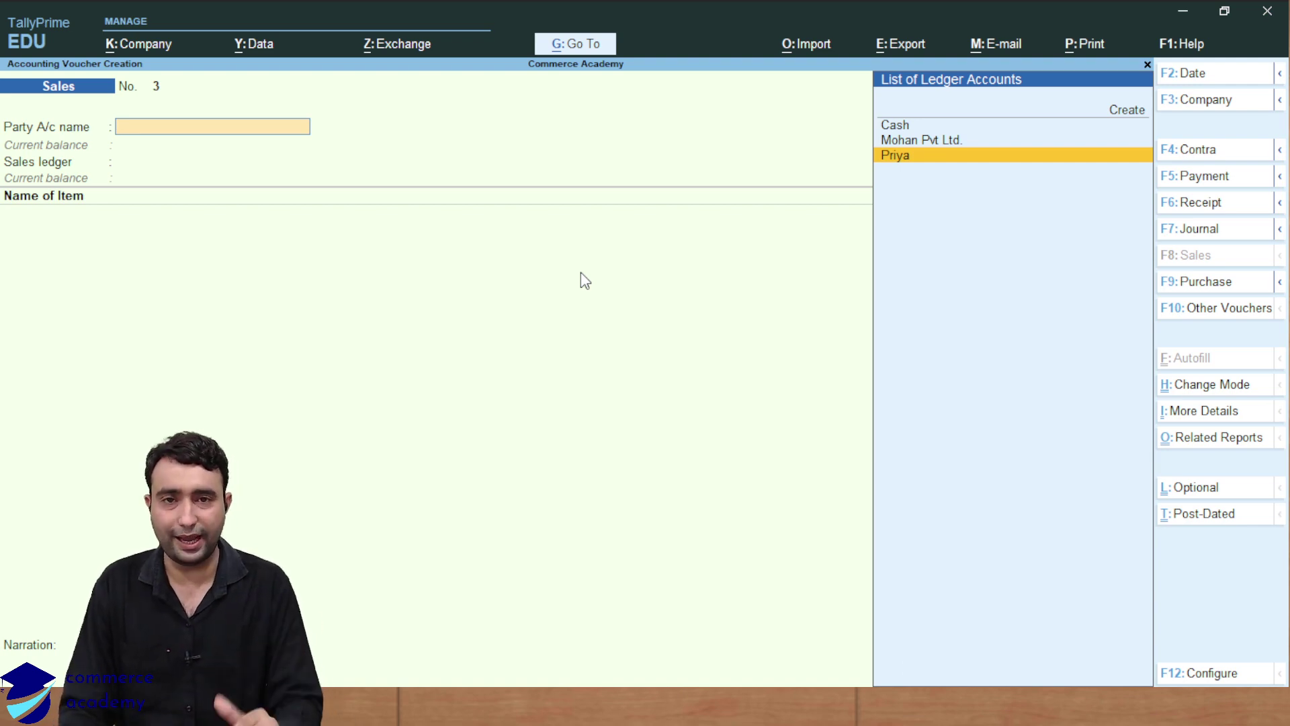
key(Escape)
key(y)
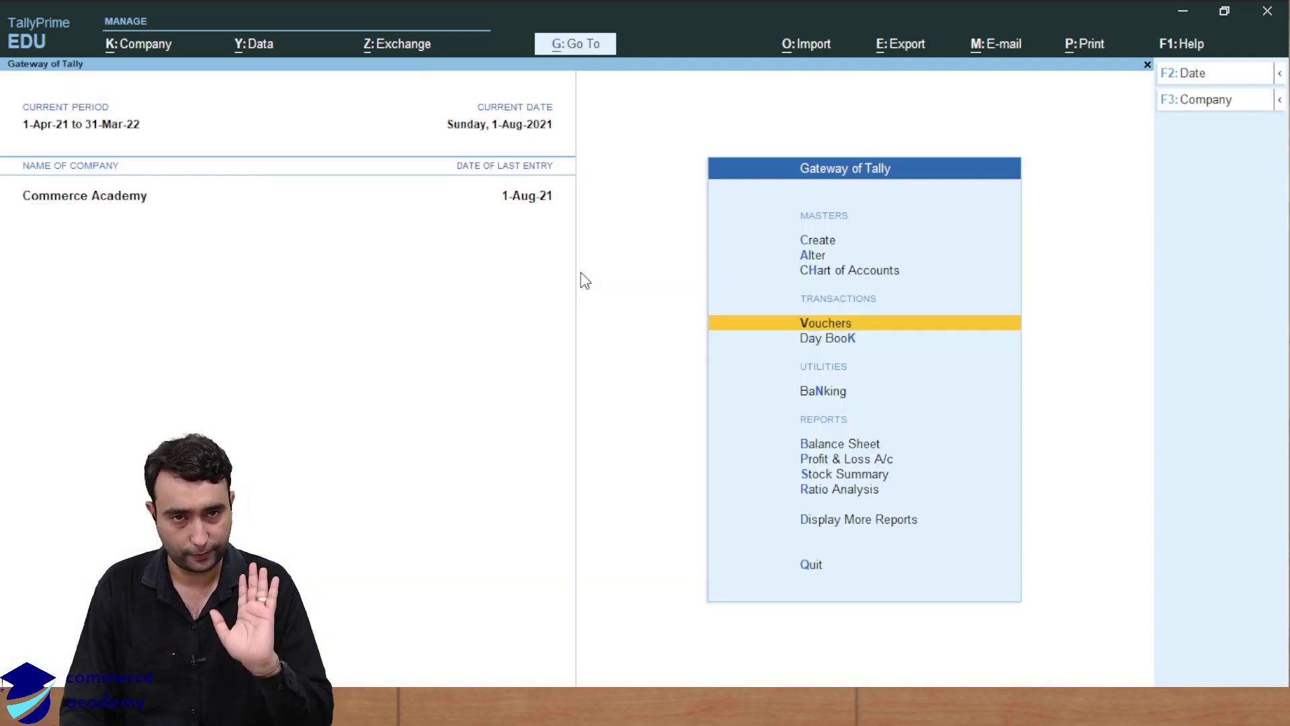
- Open the list of GST Reports among the additional statutory reports
key(Down)
key(Down)
key(Down)
key(Down)
key(Down)
key(Down)
key(Down)
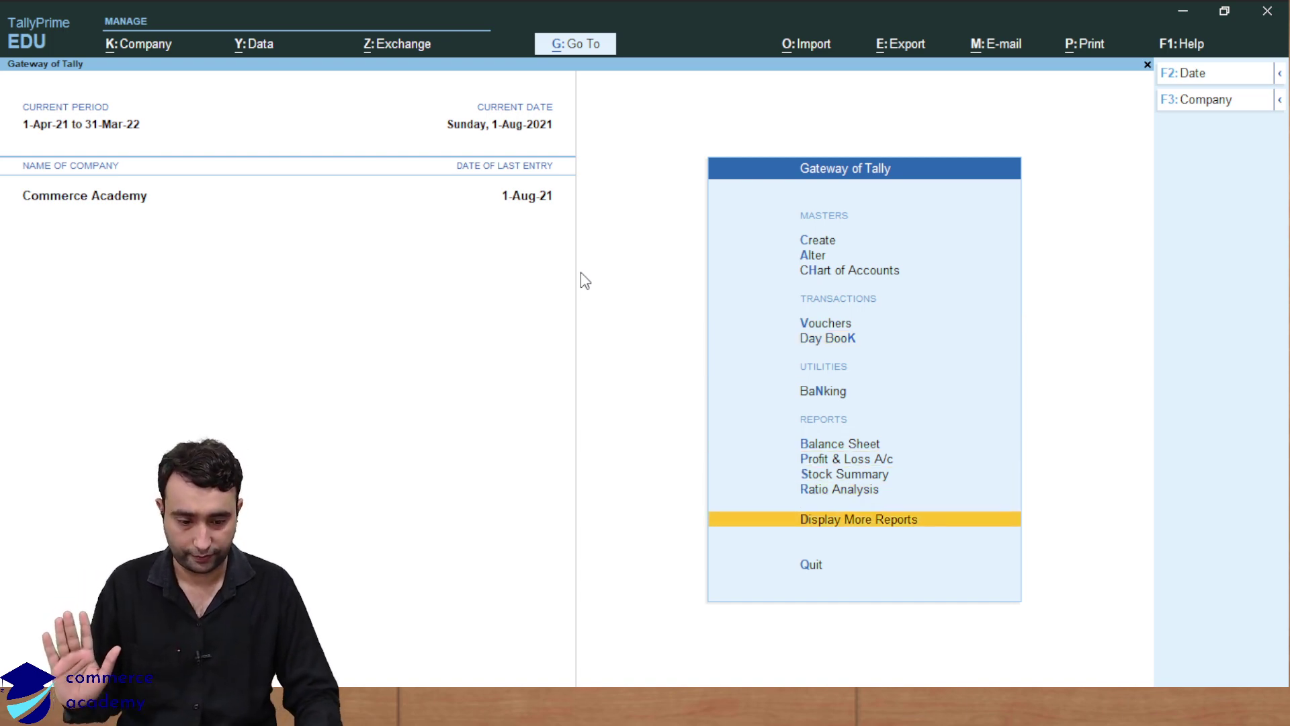
key(Return)
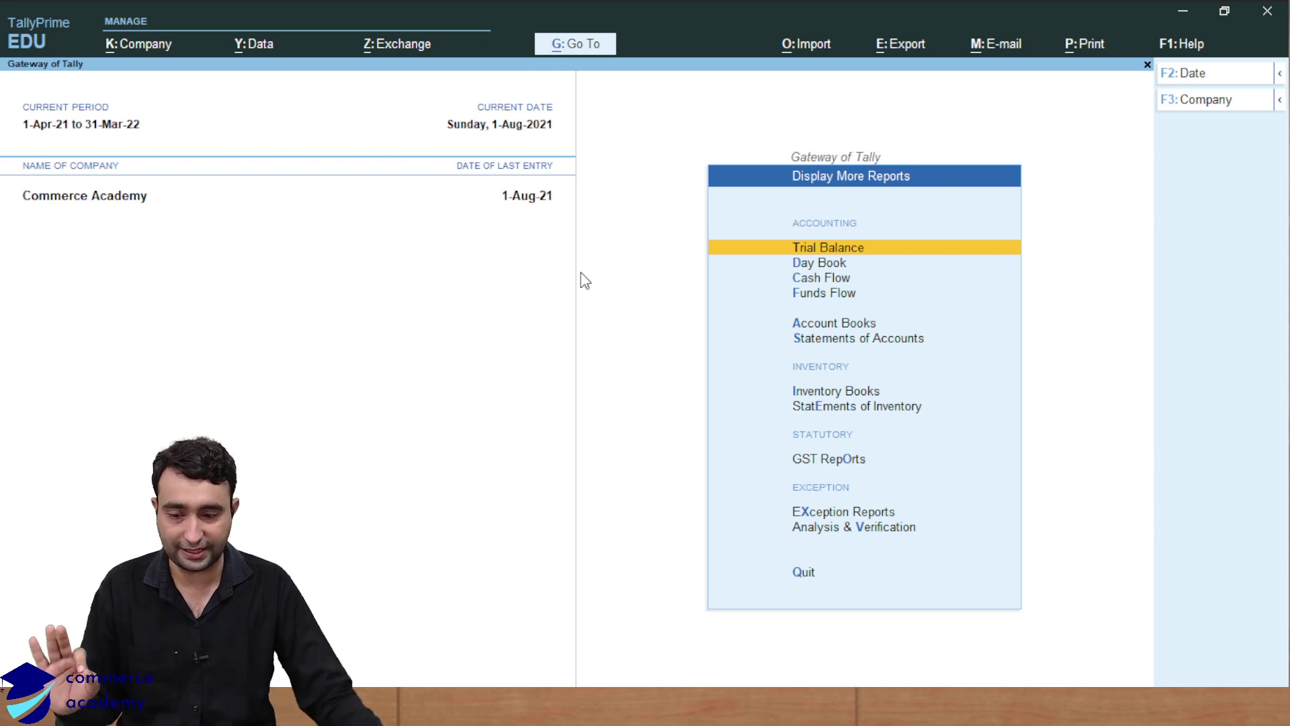
key(Down)
key(Down)
key(Down)
key(Down)
key(Down)
key(Down)
key(Down)
key(Down)
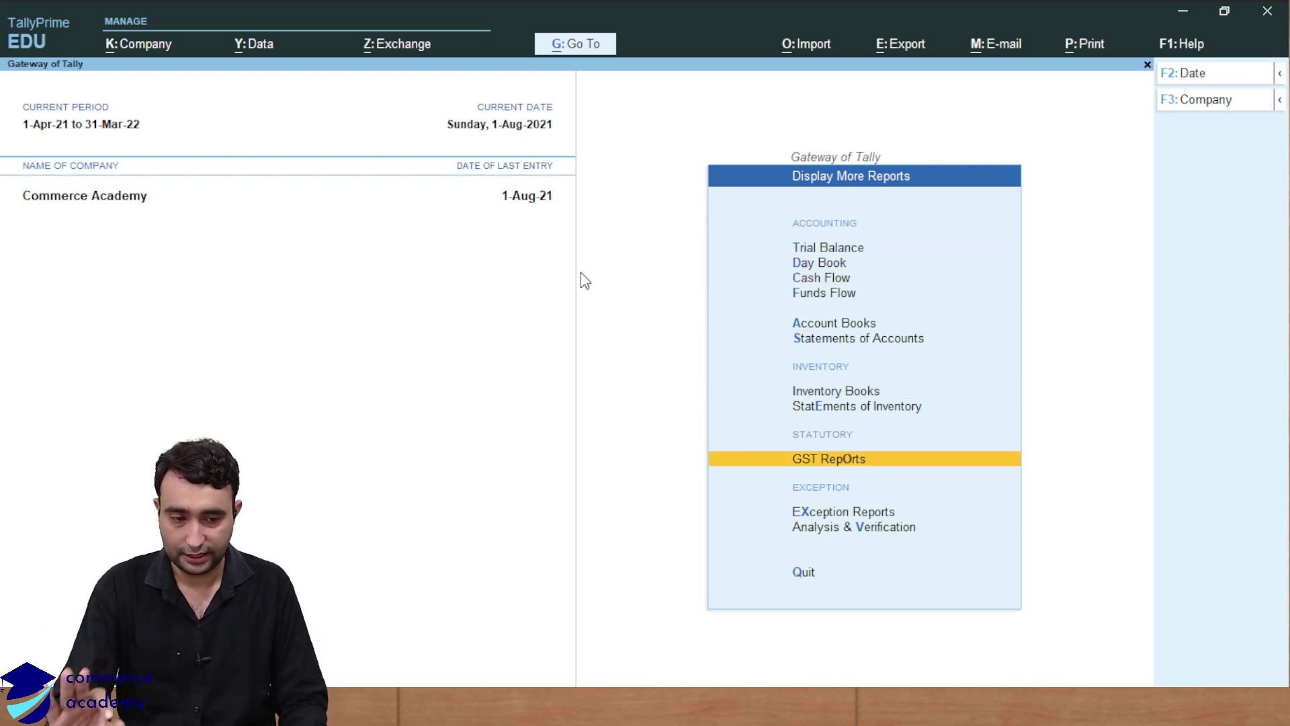
key(Return)
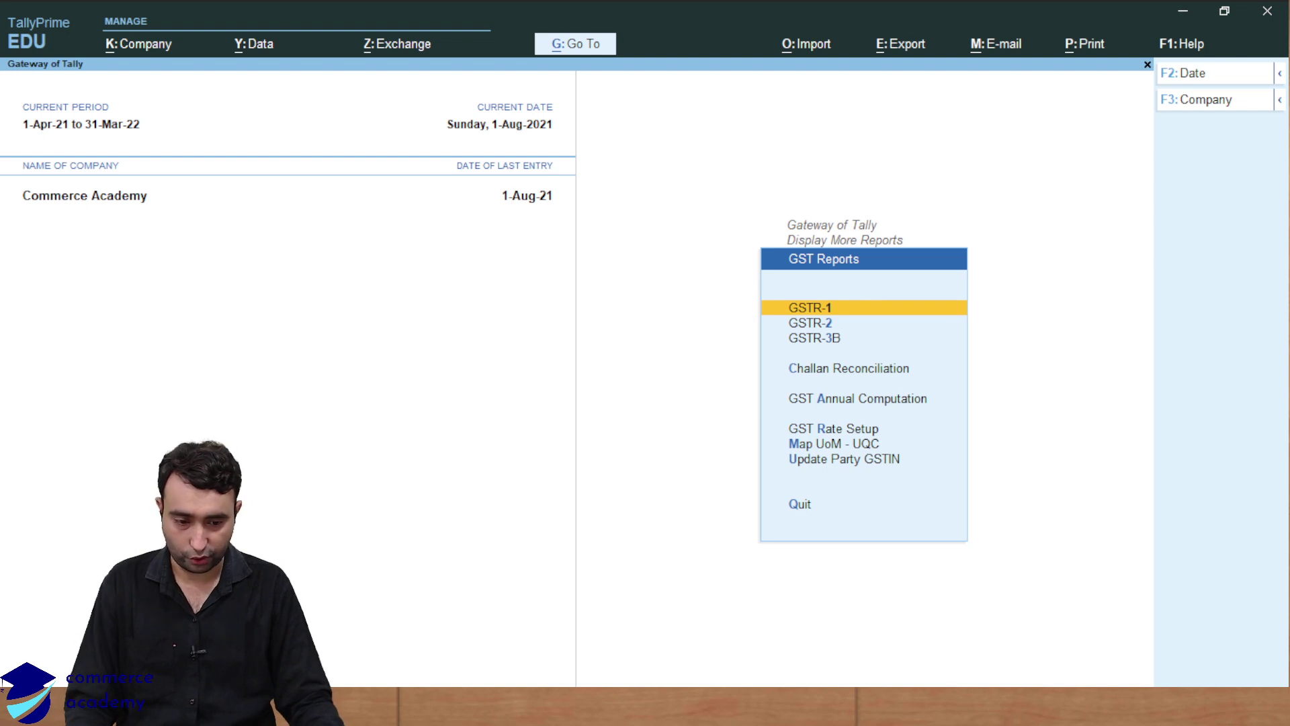
- View the GSTR-1 report's voucher summary and return to the list of GST reports
key(Return)
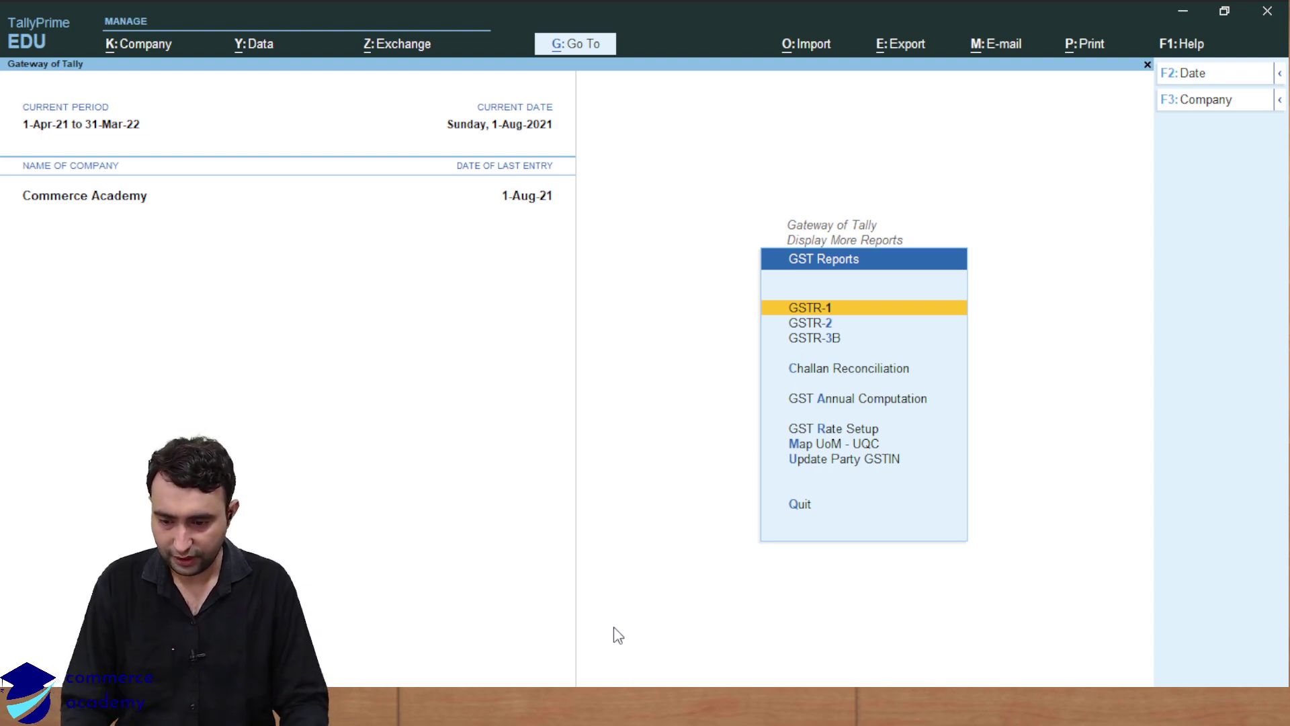
key(Down)
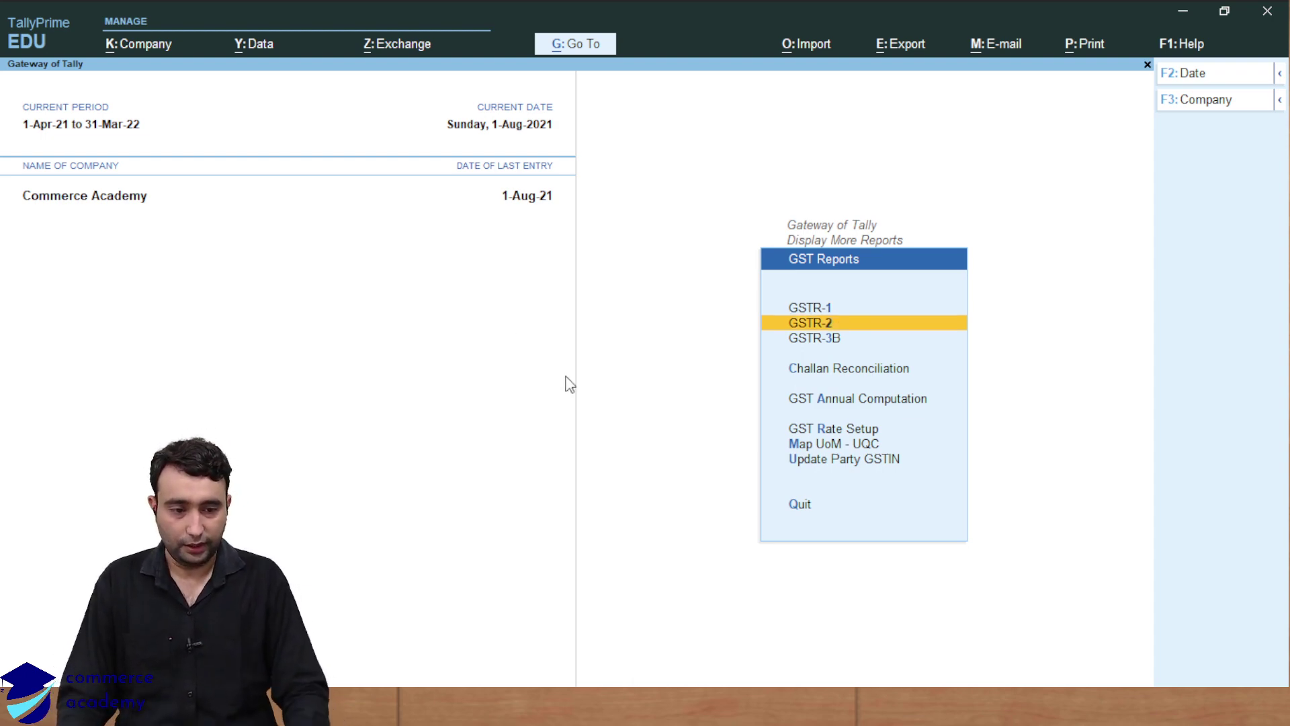
key(End)
key(Home)
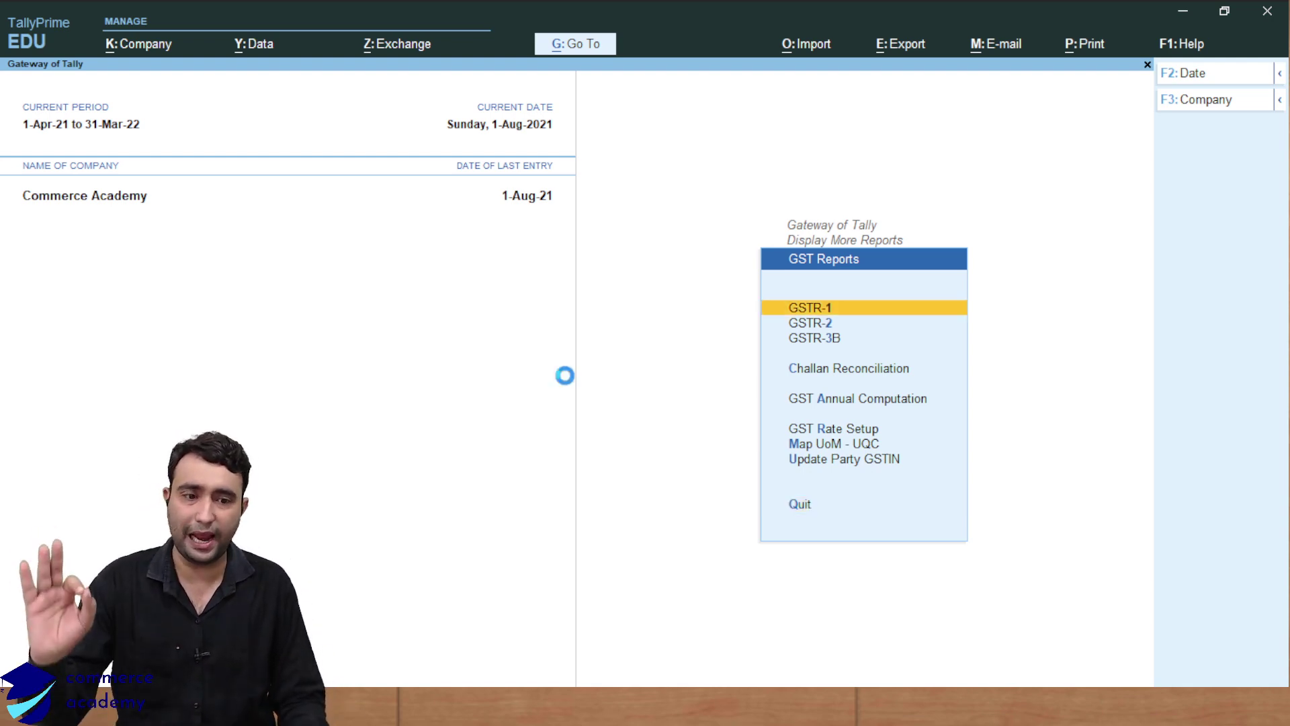
key(Return)
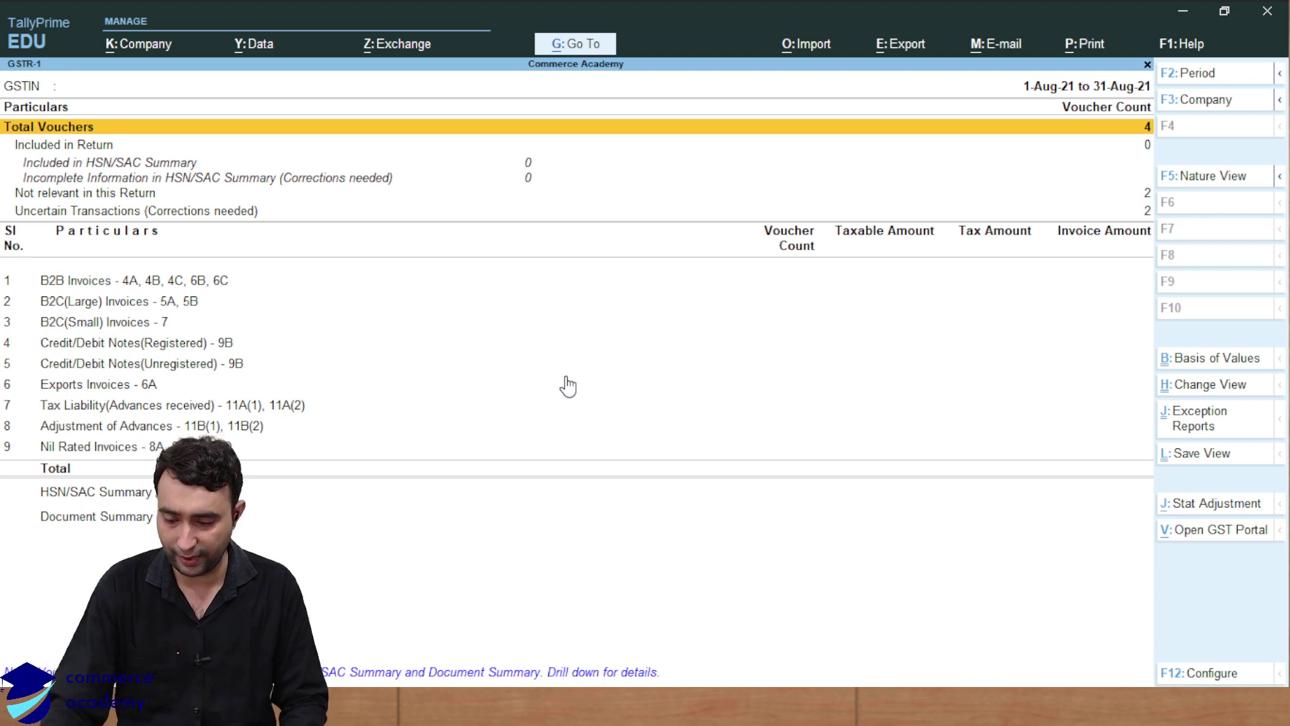
key(Escape)
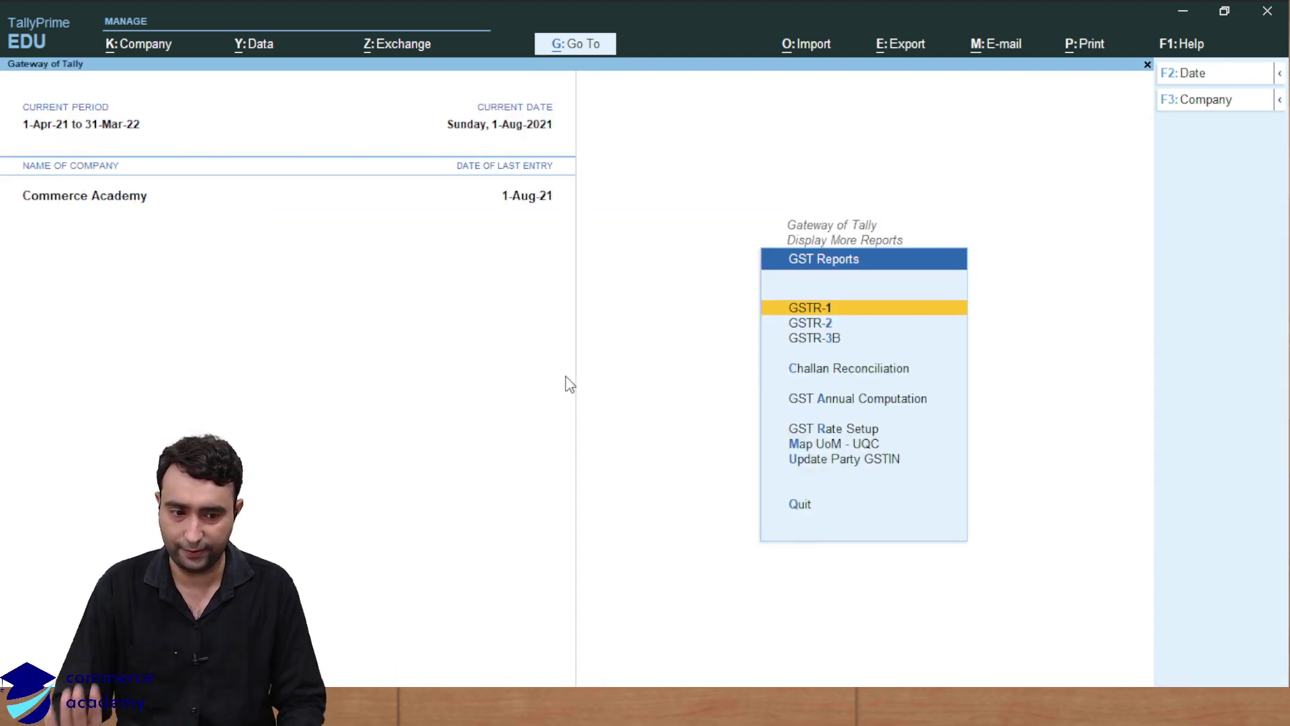
- Open the GSTR-3B report and examine the outward supplies row 3.1 and the inter-state supplies row 3.2
key(Down)
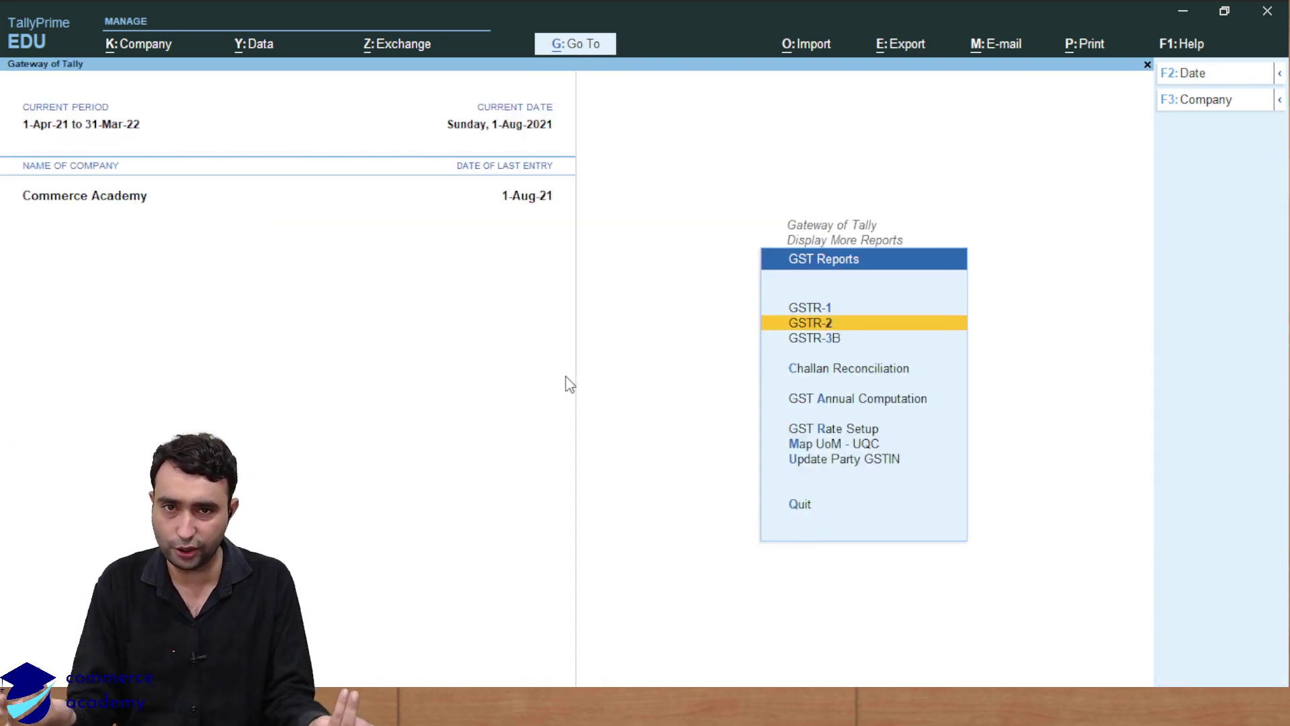
key(Down)
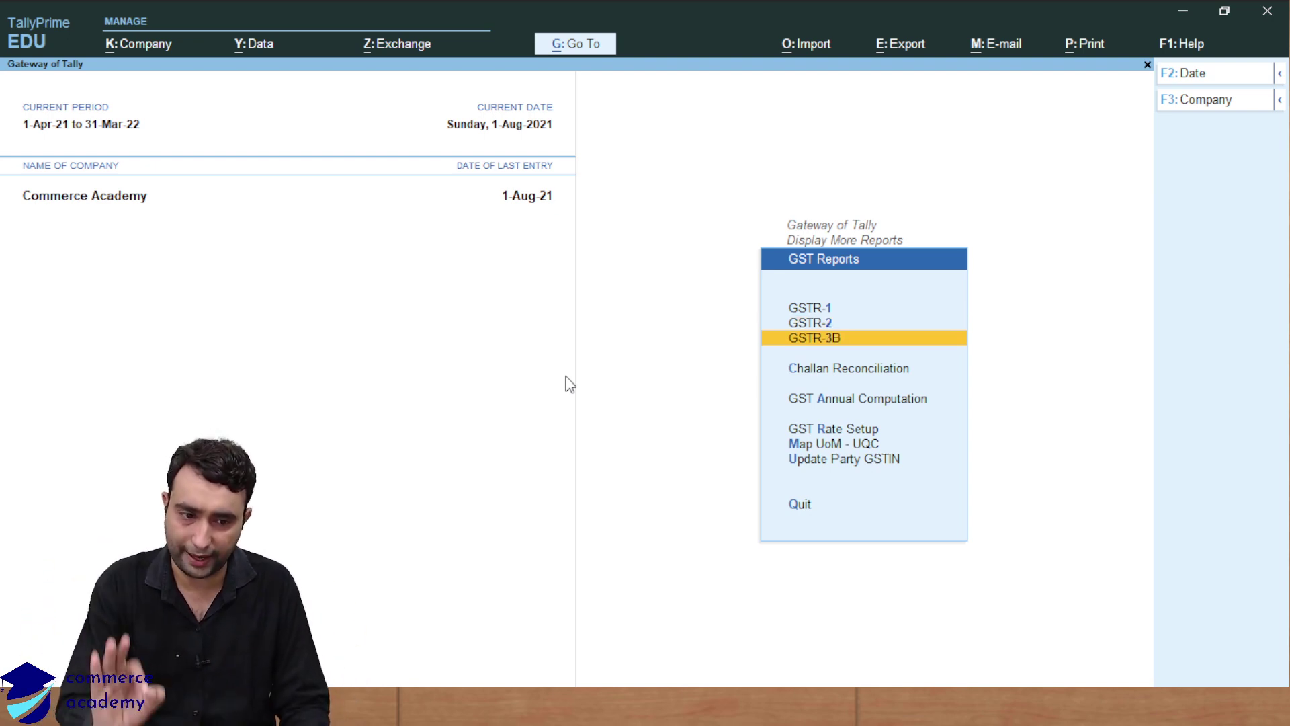
key(Return)
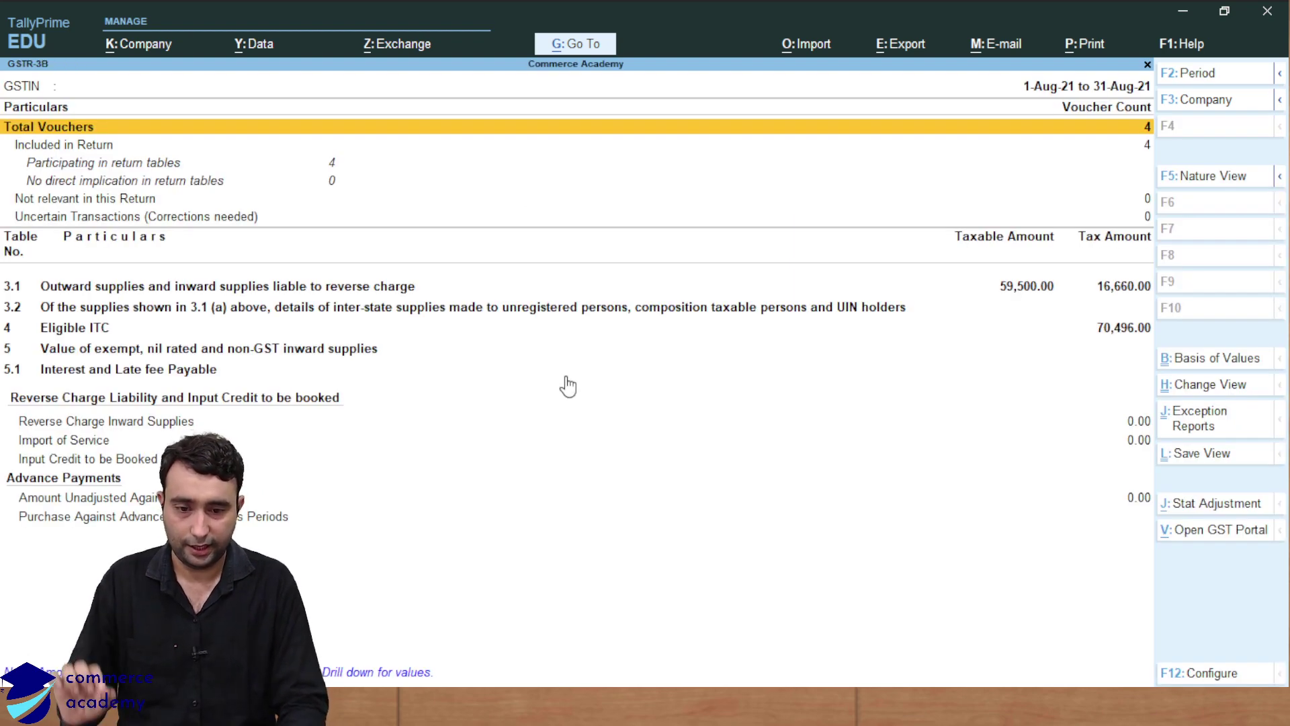
key(Down)
key(Down)
key(Down)
key(Down)
key(Down)
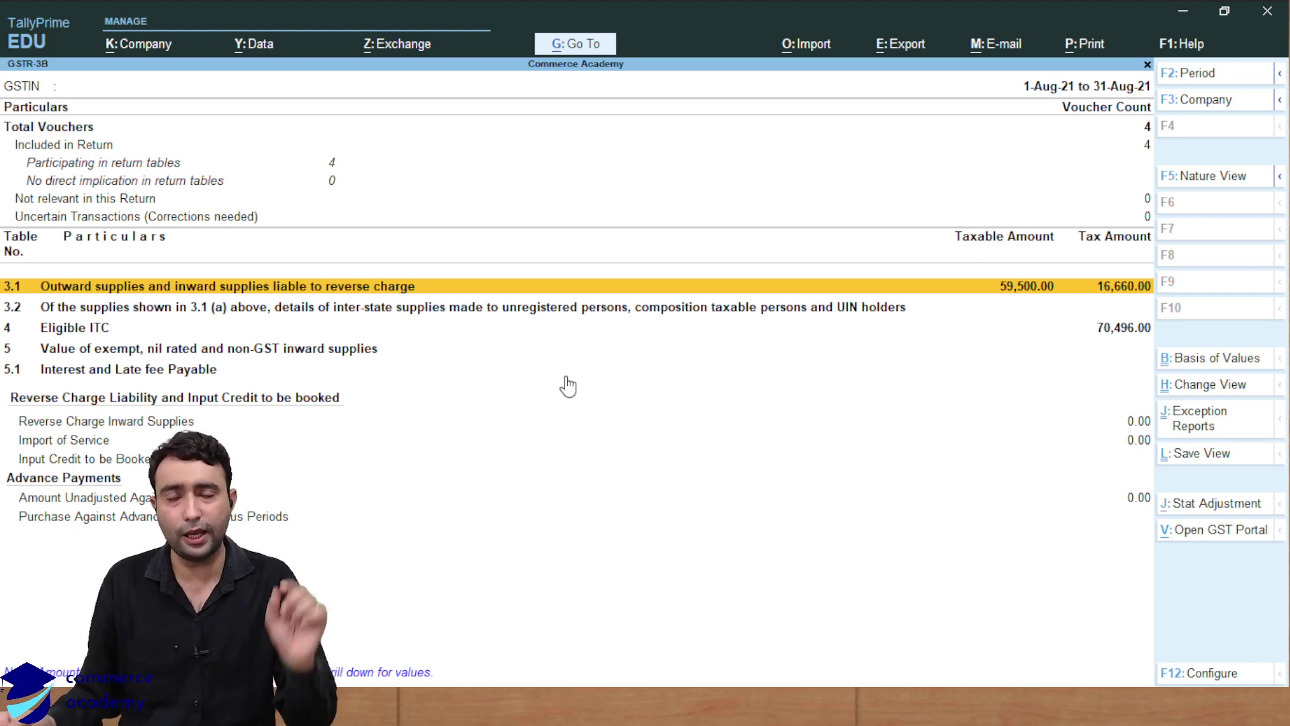
key(Down)
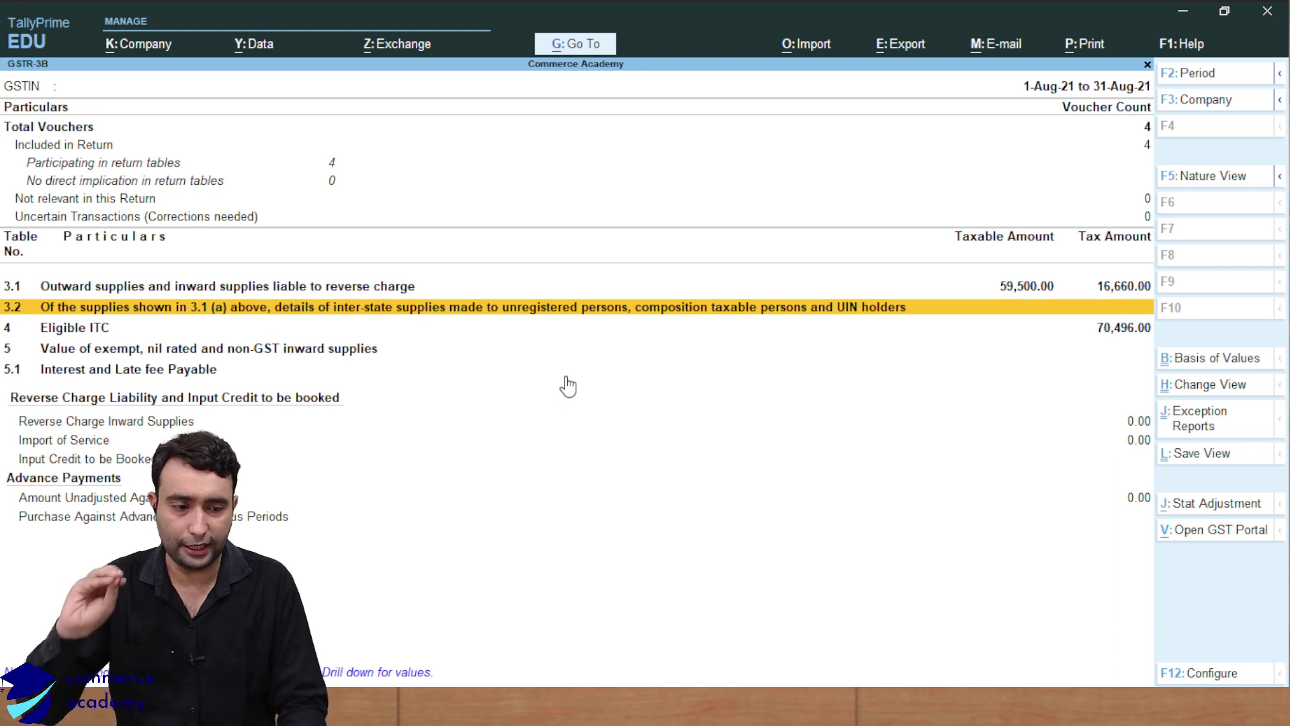
key(Up)
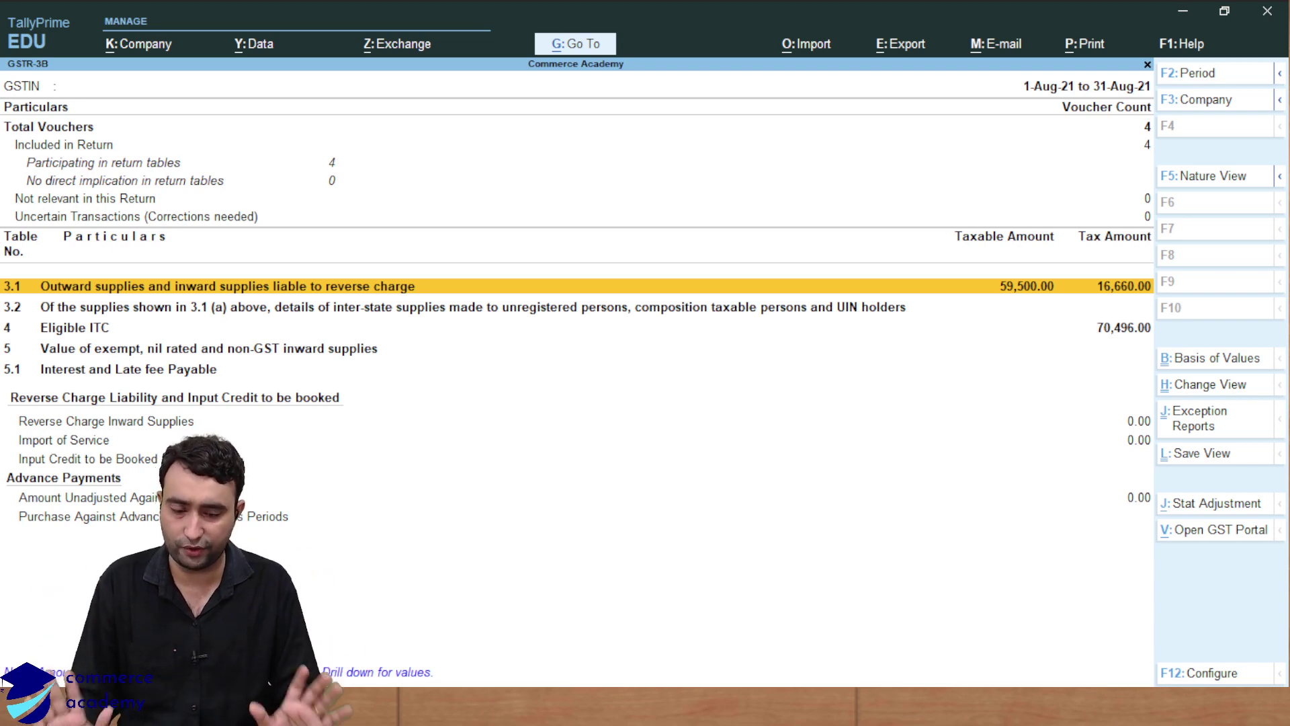
- Expand row 3.1 of the GSTR-3B report and open the voucher register for outward taxable supplies
key(shift+Return)
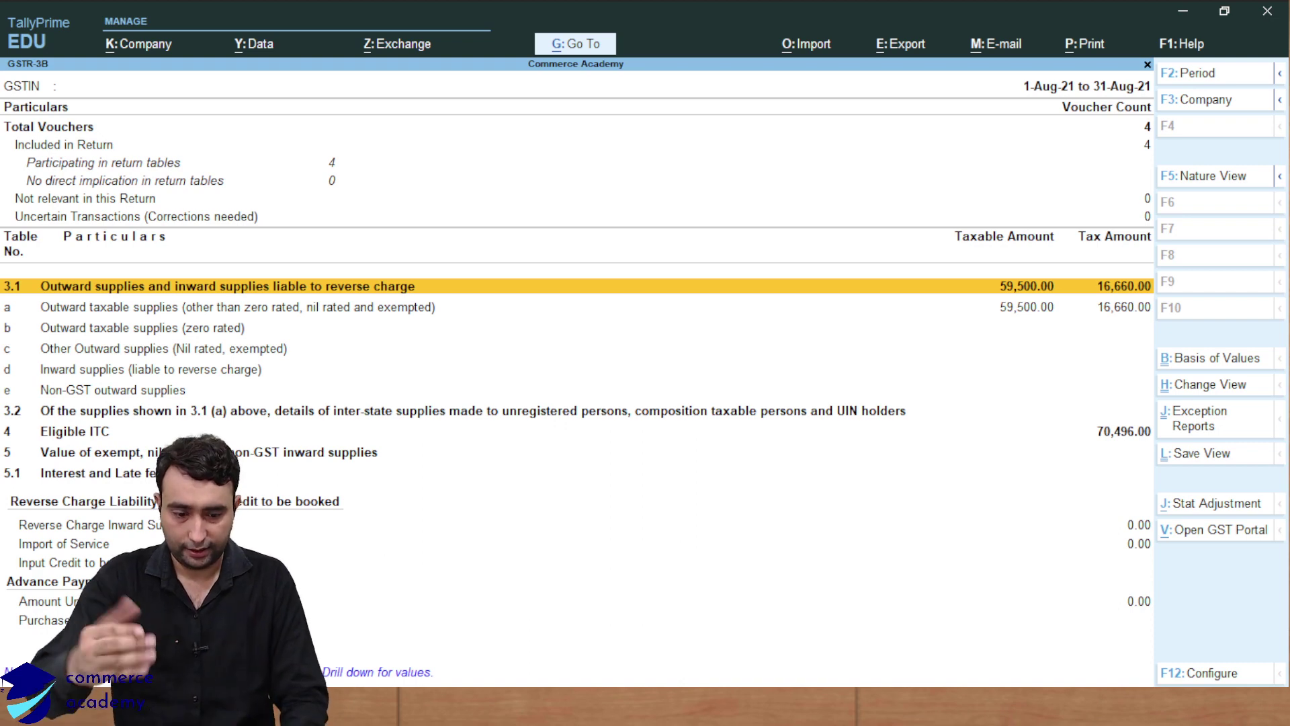
key(Down)
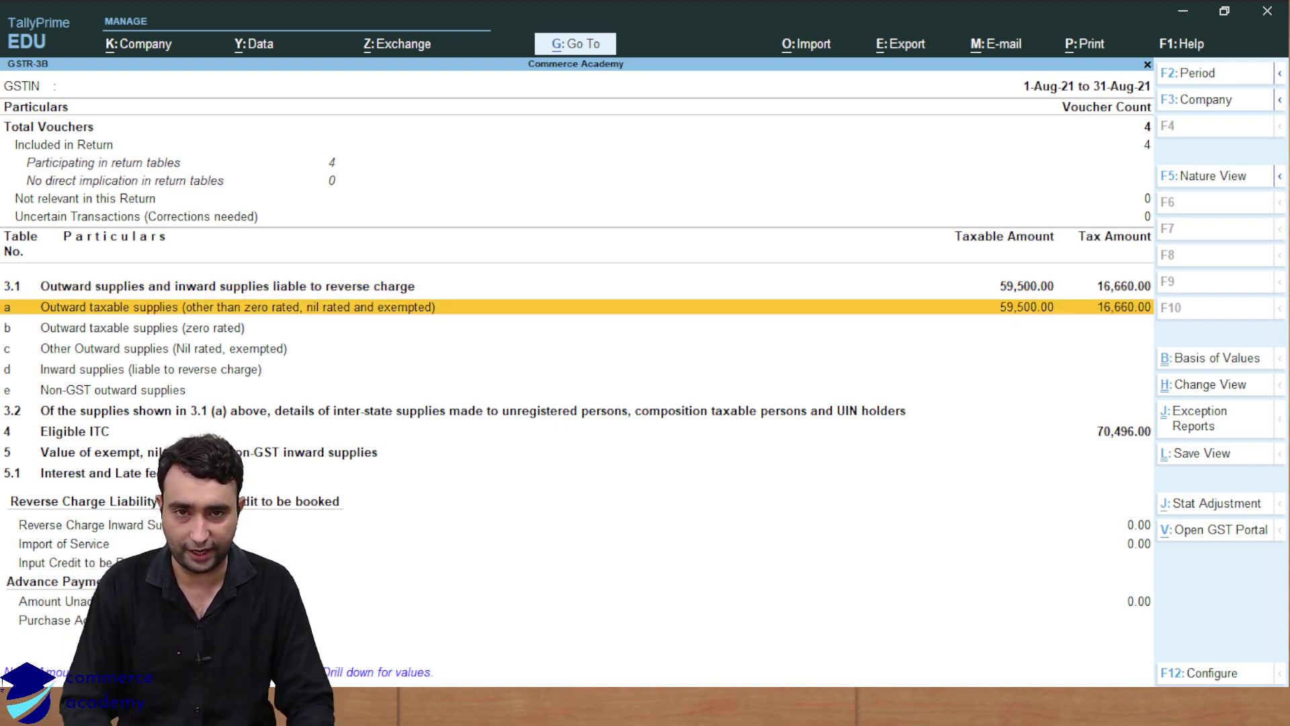
key(Return)
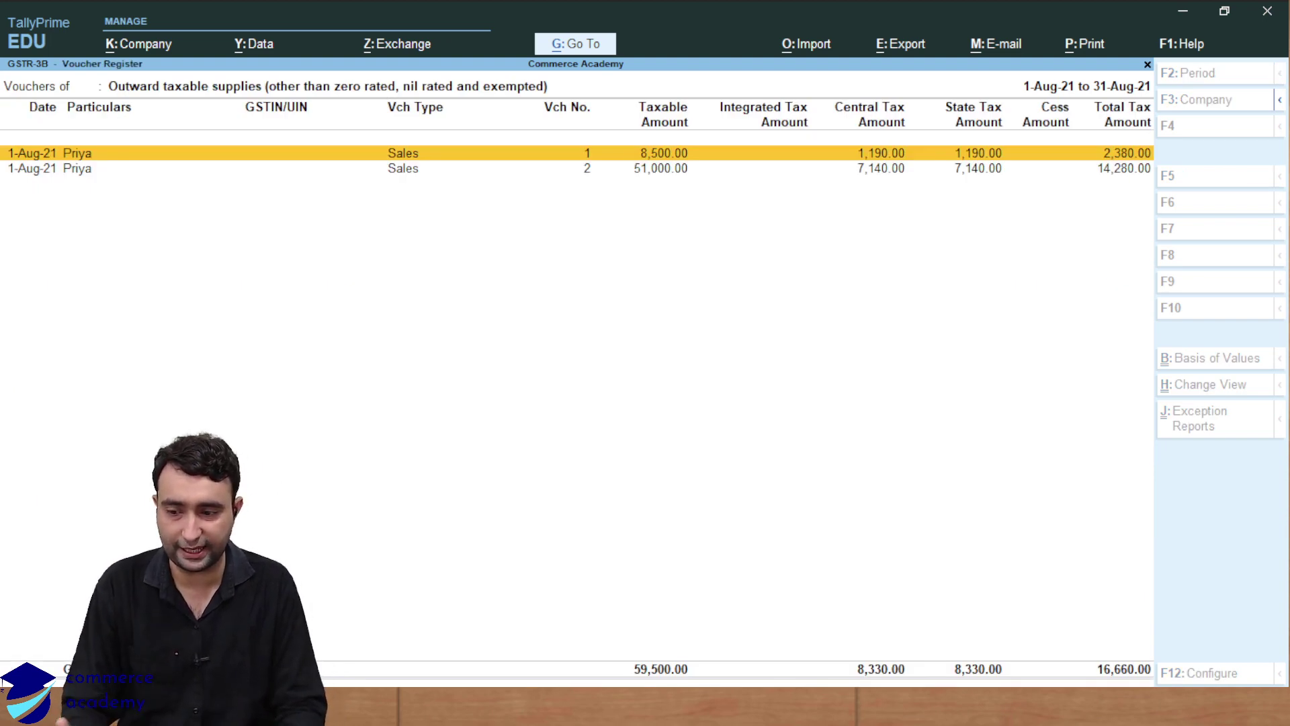
- Examine the sales vouchers in the outward taxable supplies register, then close GSTR-3B back to the list of GST reports
key(Down)
key(Up)
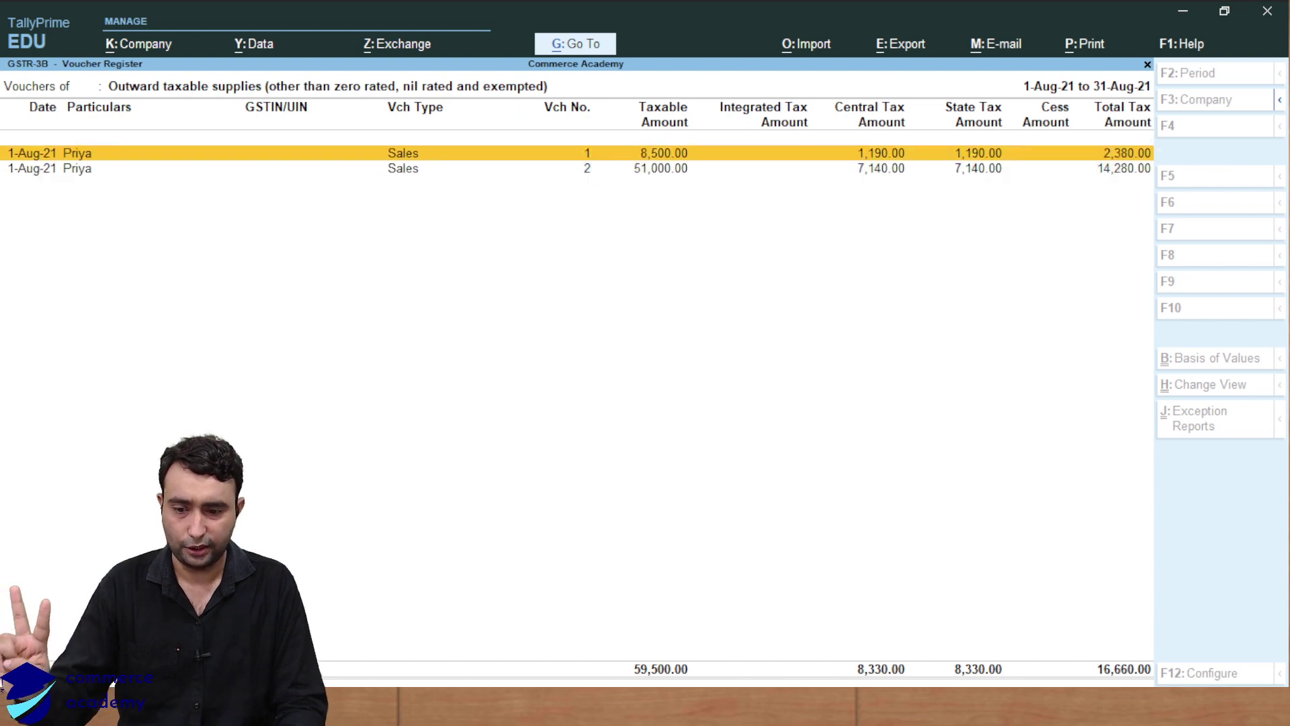
key(Down)
key(Up)
key(Down)
key(Up)
key(Down)
key(Up)
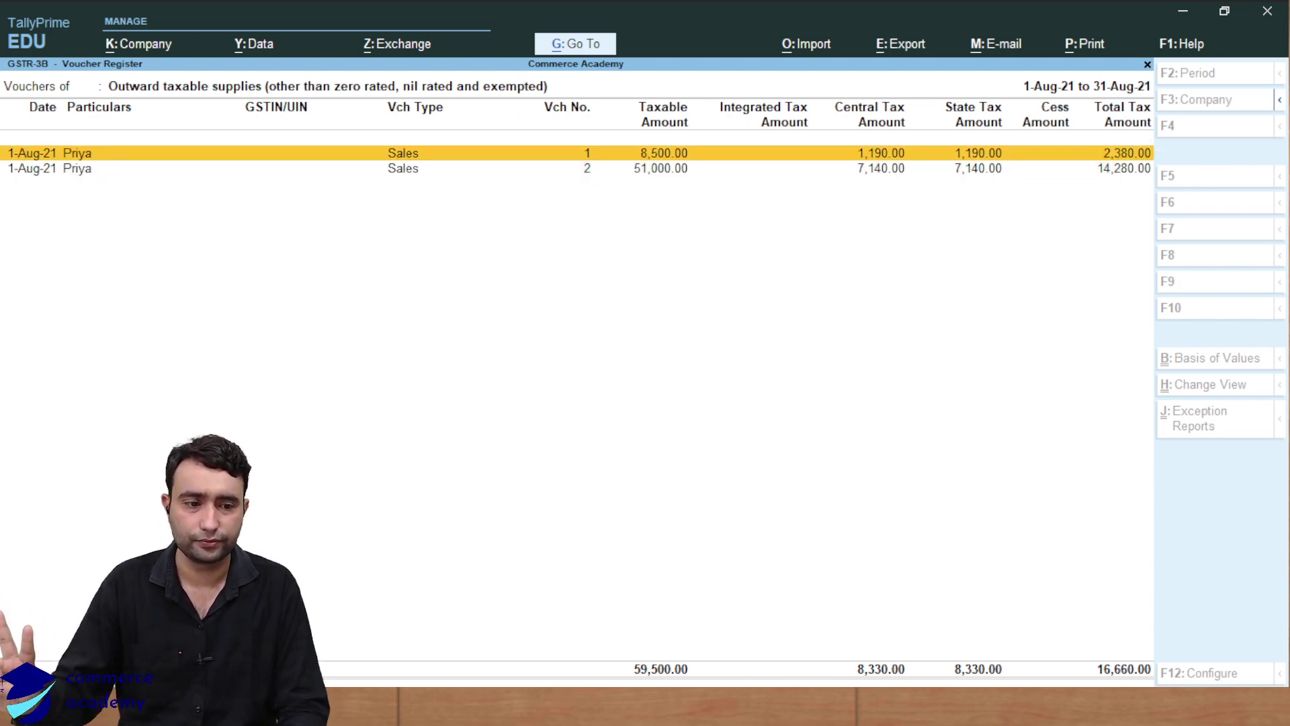
key(Down)
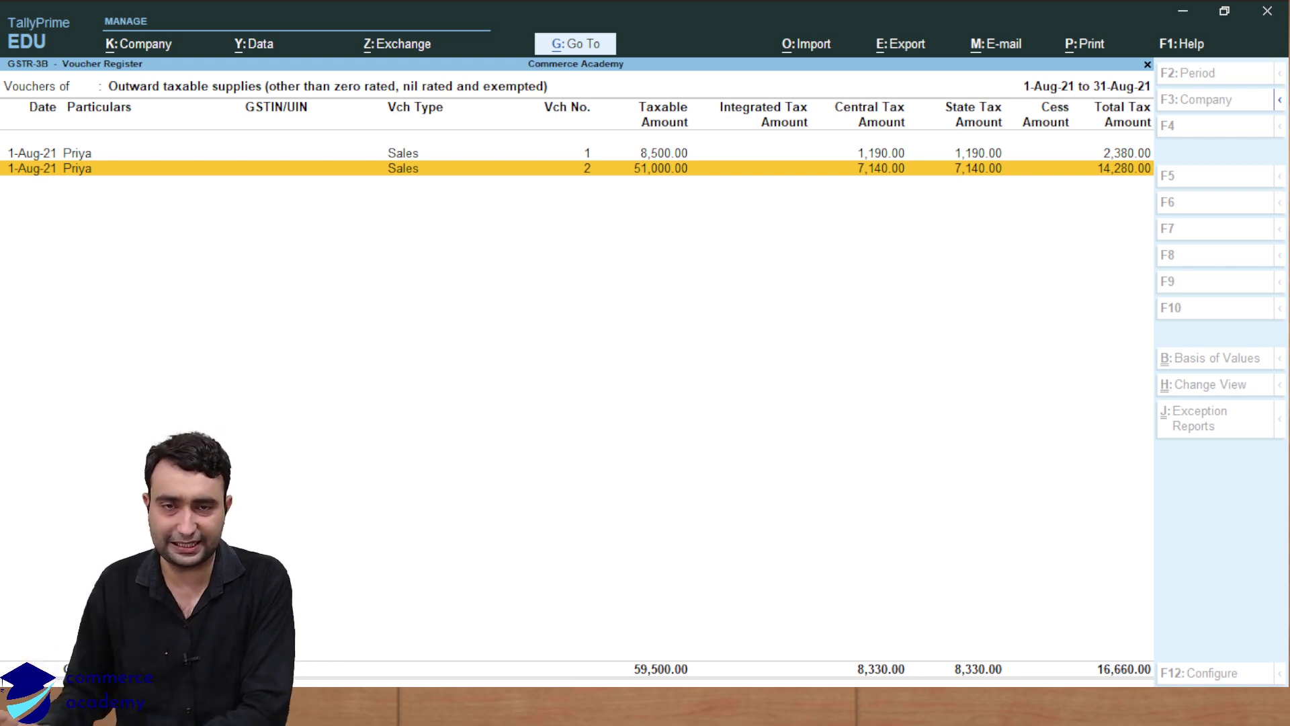
key(Escape)
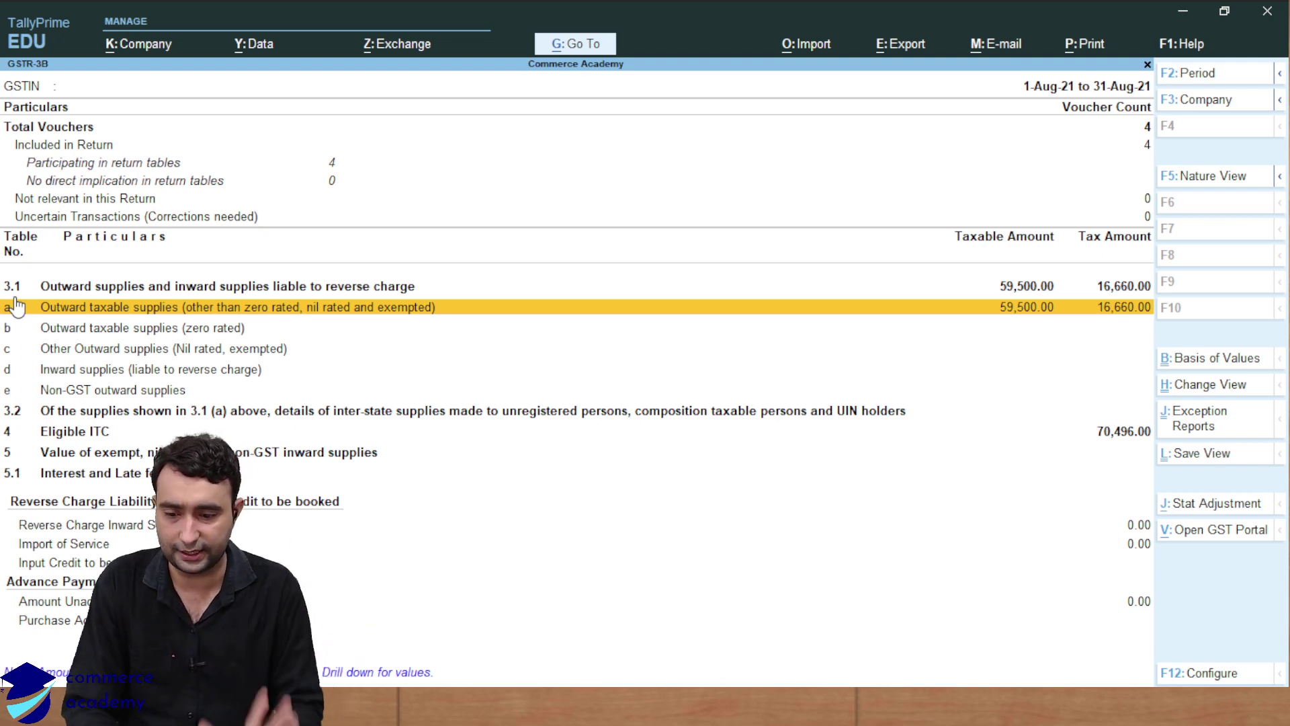
key(Escape)
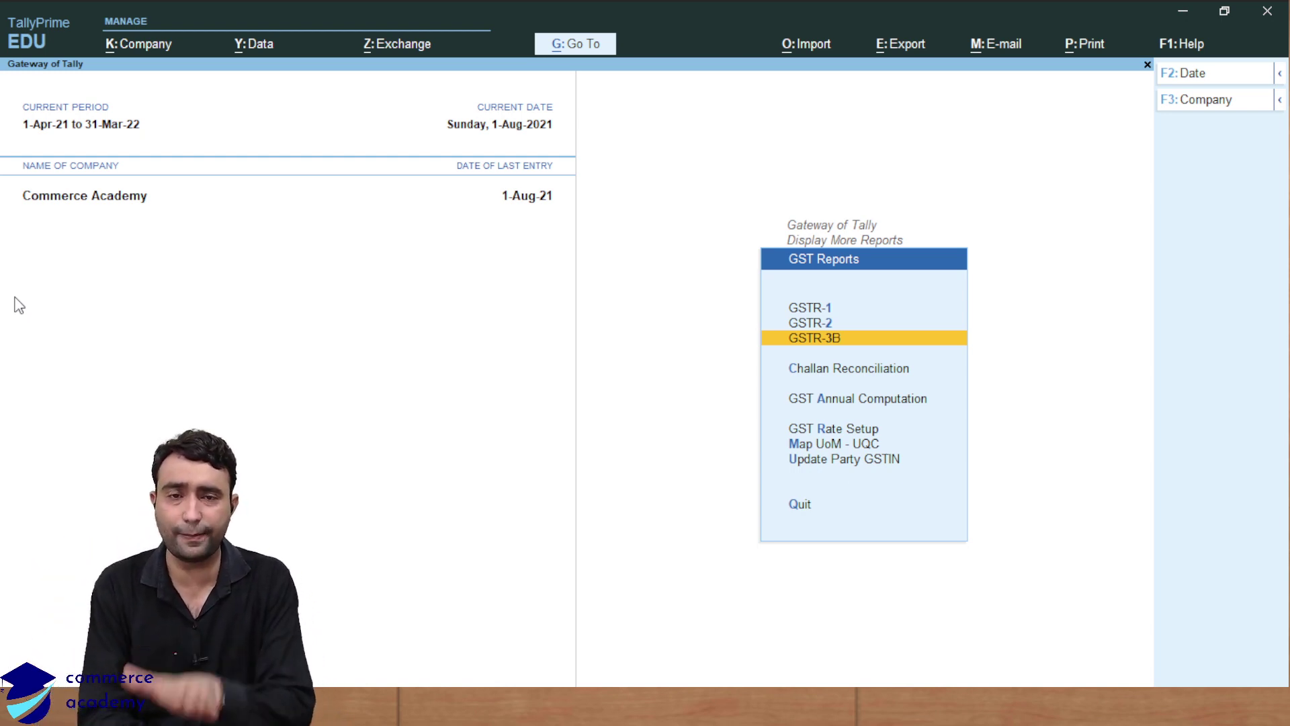
- View the GSTR-1 report once more and return to the Gateway of Tally
key(Up)
key(Up)
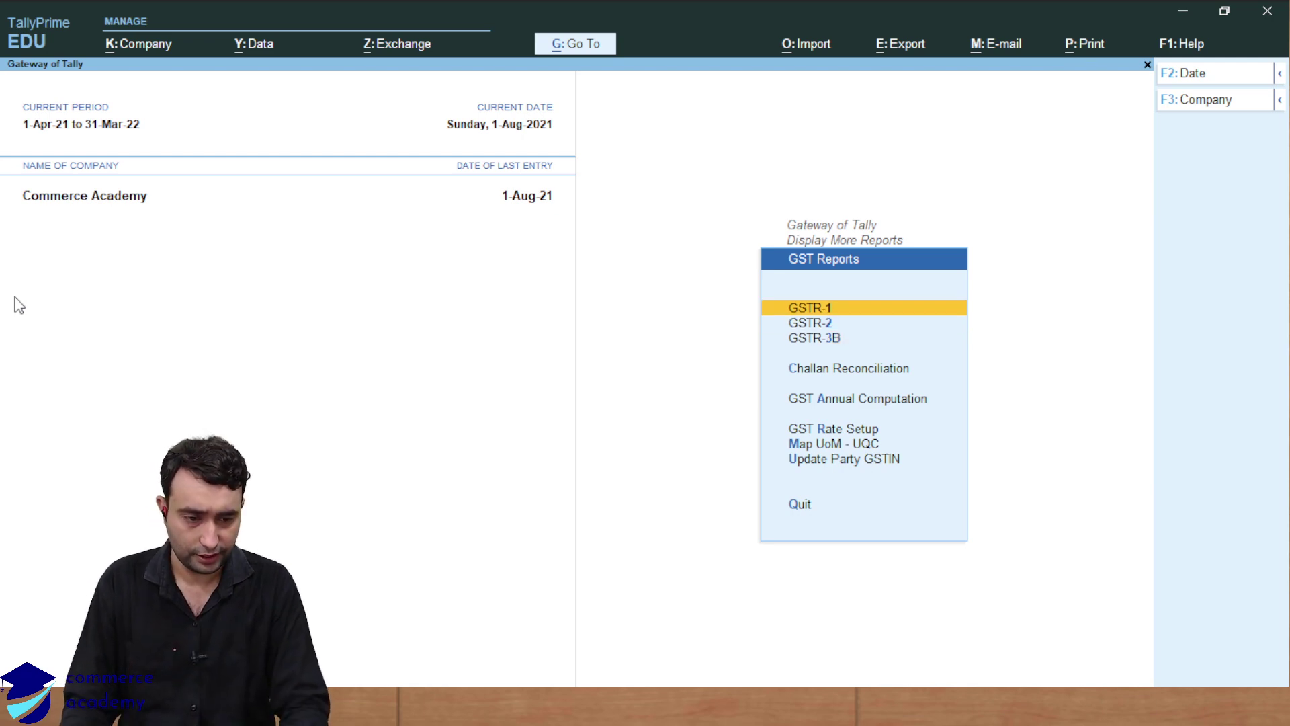
key(Return)
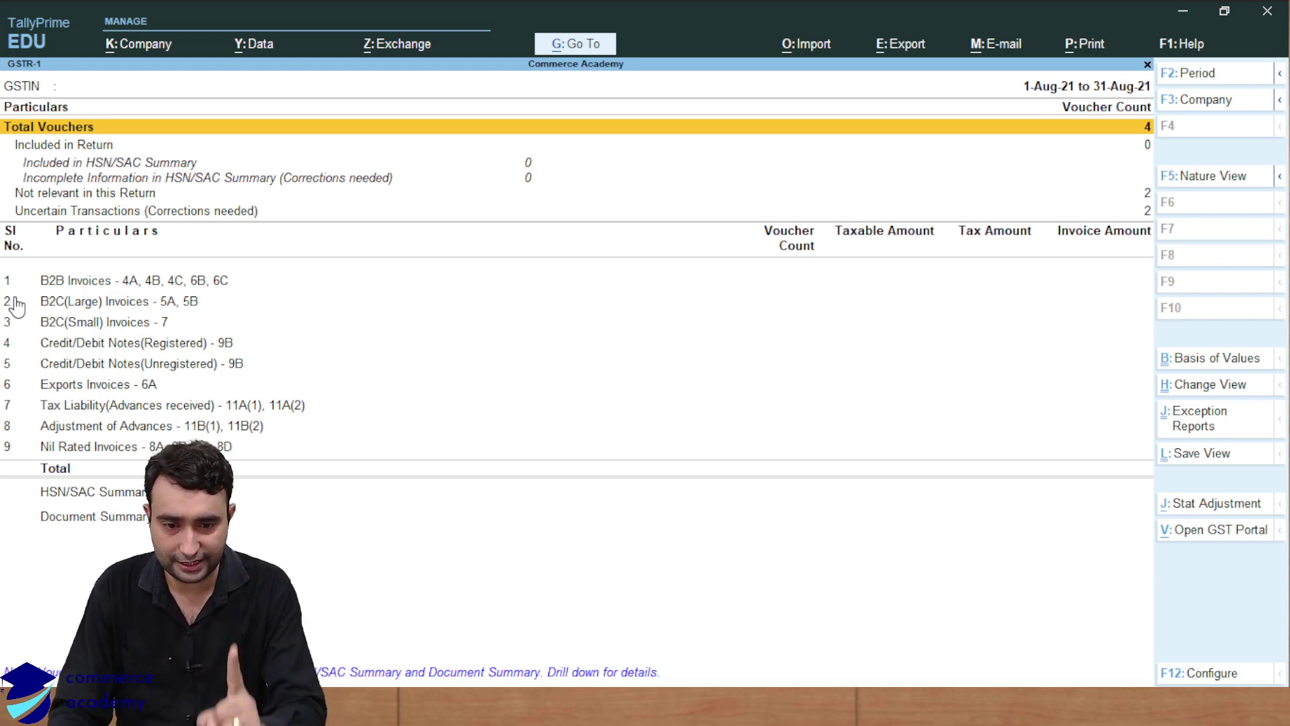
key(Escape)
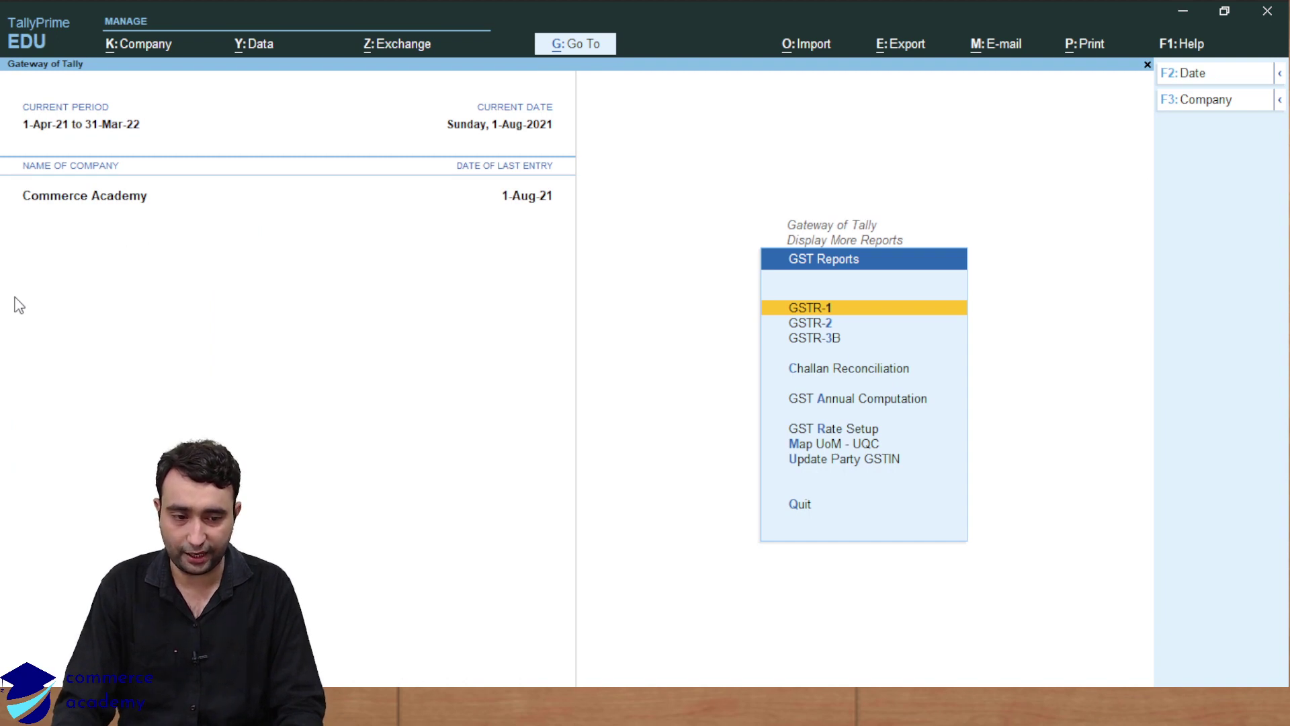
key(Escape)
key(Escape)
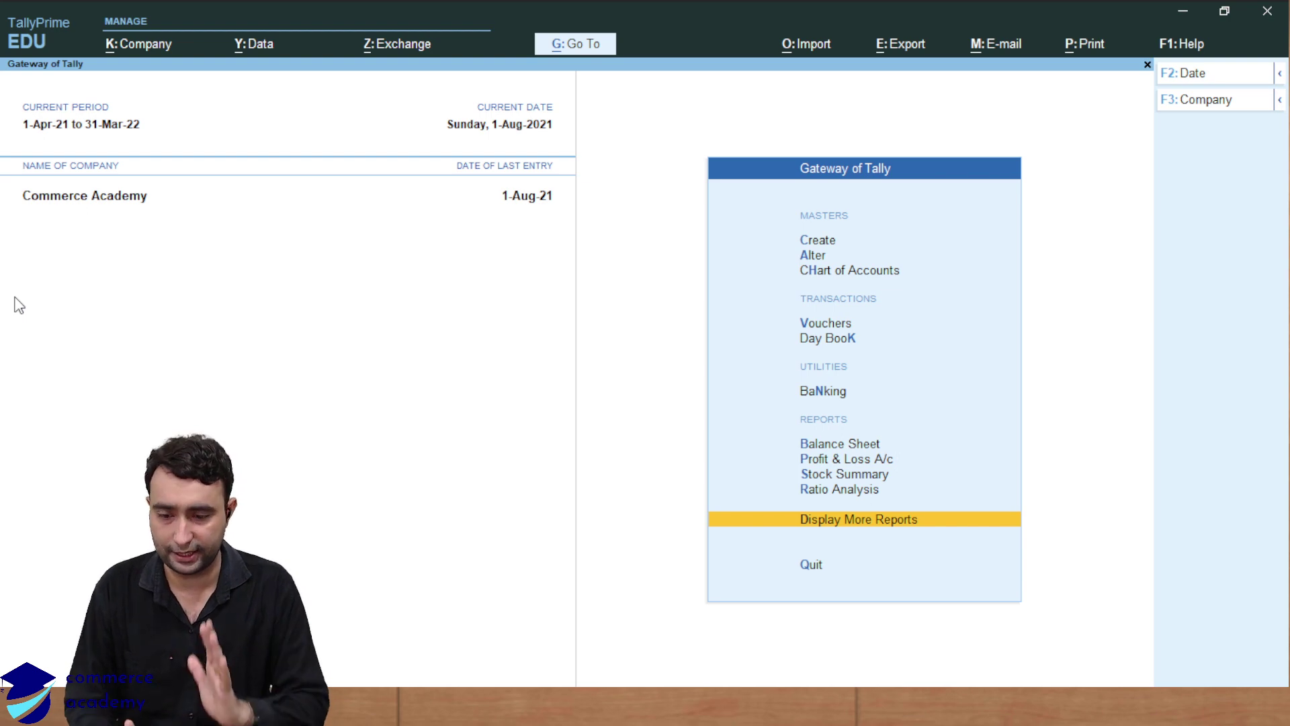
- Find the customer's ledger in the list of ledgers for alteration, then go back to the Gateway without opening it
key(Up)
key(Up)
key(Up)
key(Up)
key(Up)
key(Up)
key(Up)
key(Up)
key(Up)
key(Up)
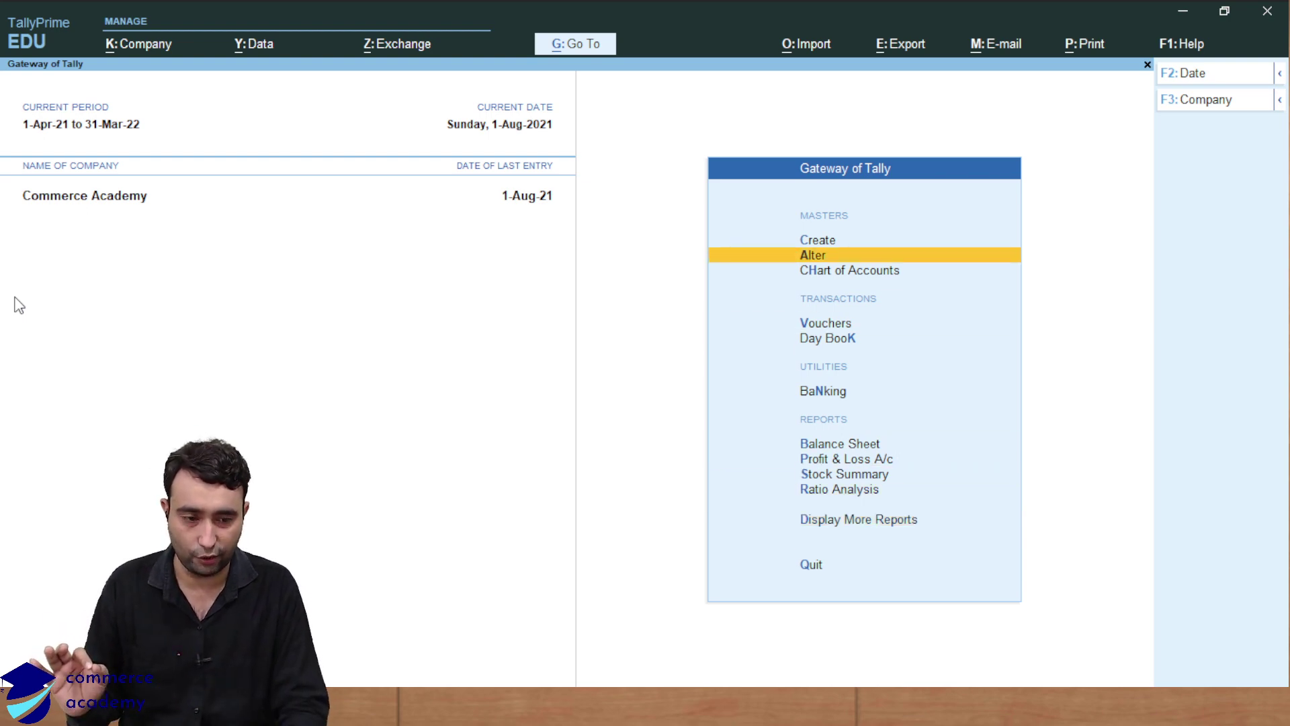
key(Down)
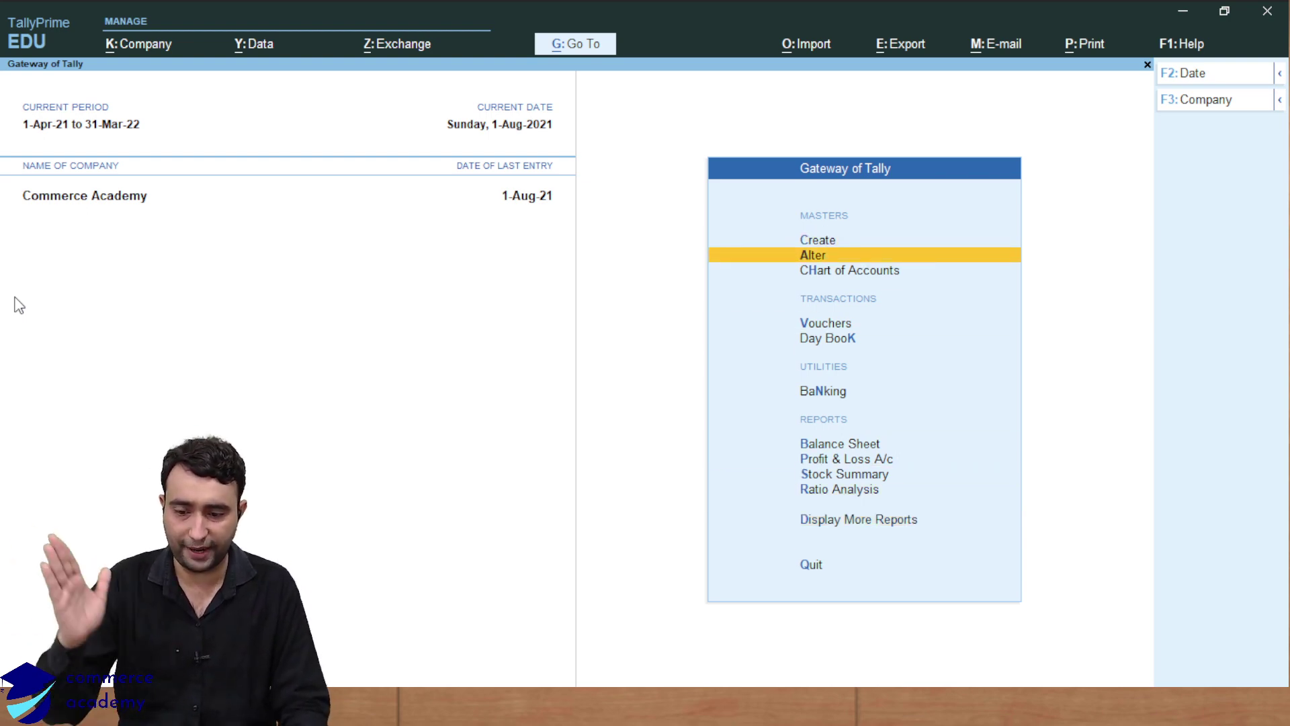
key(Return)
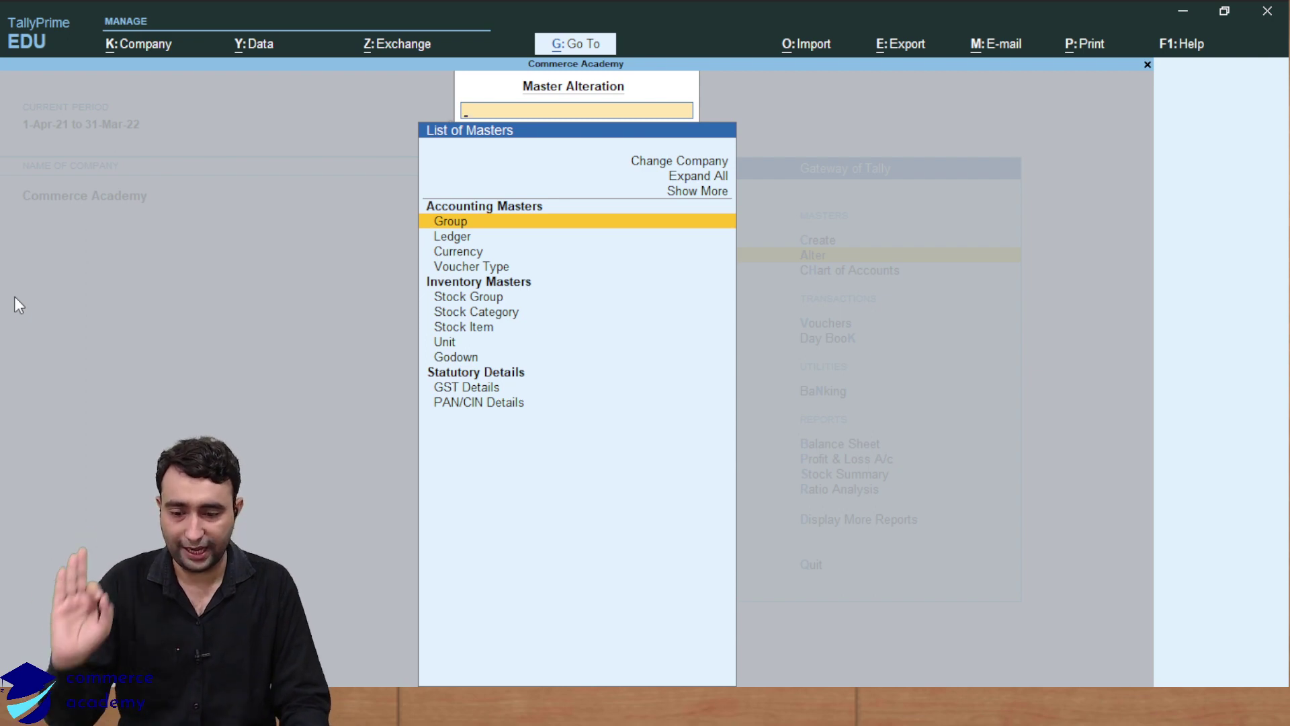
key(Down)
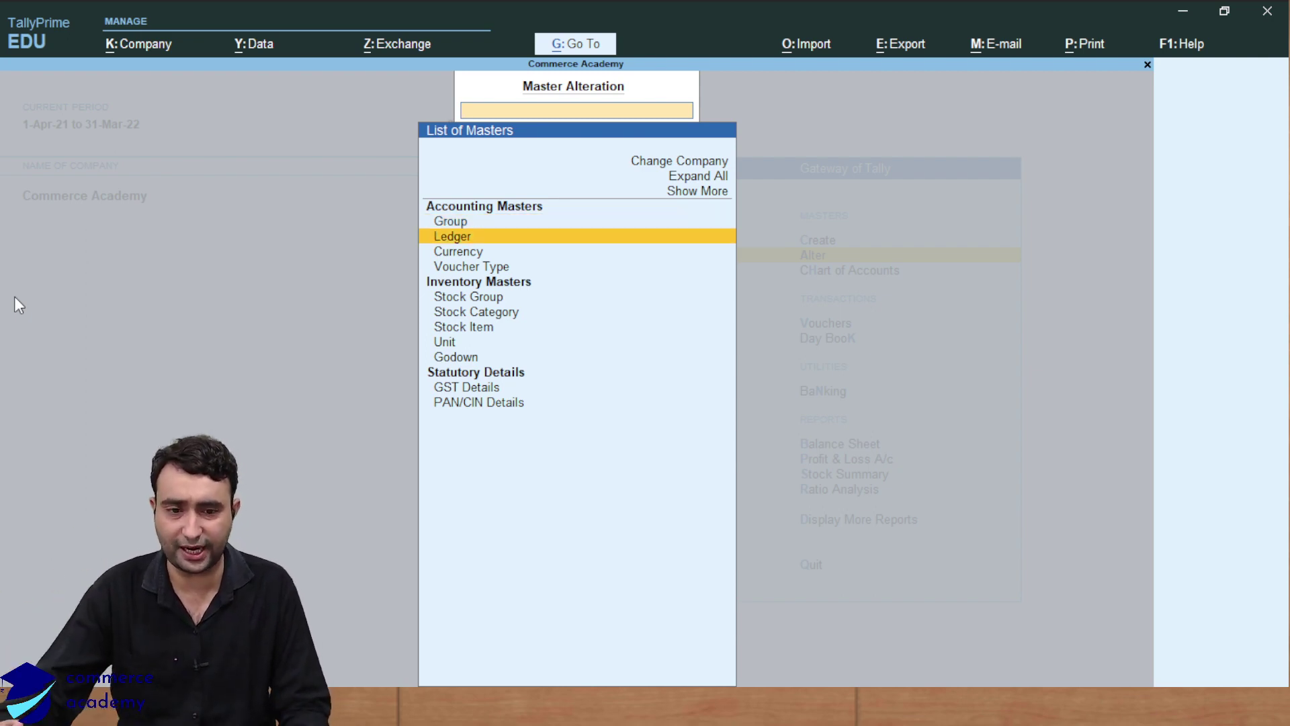
key(Return)
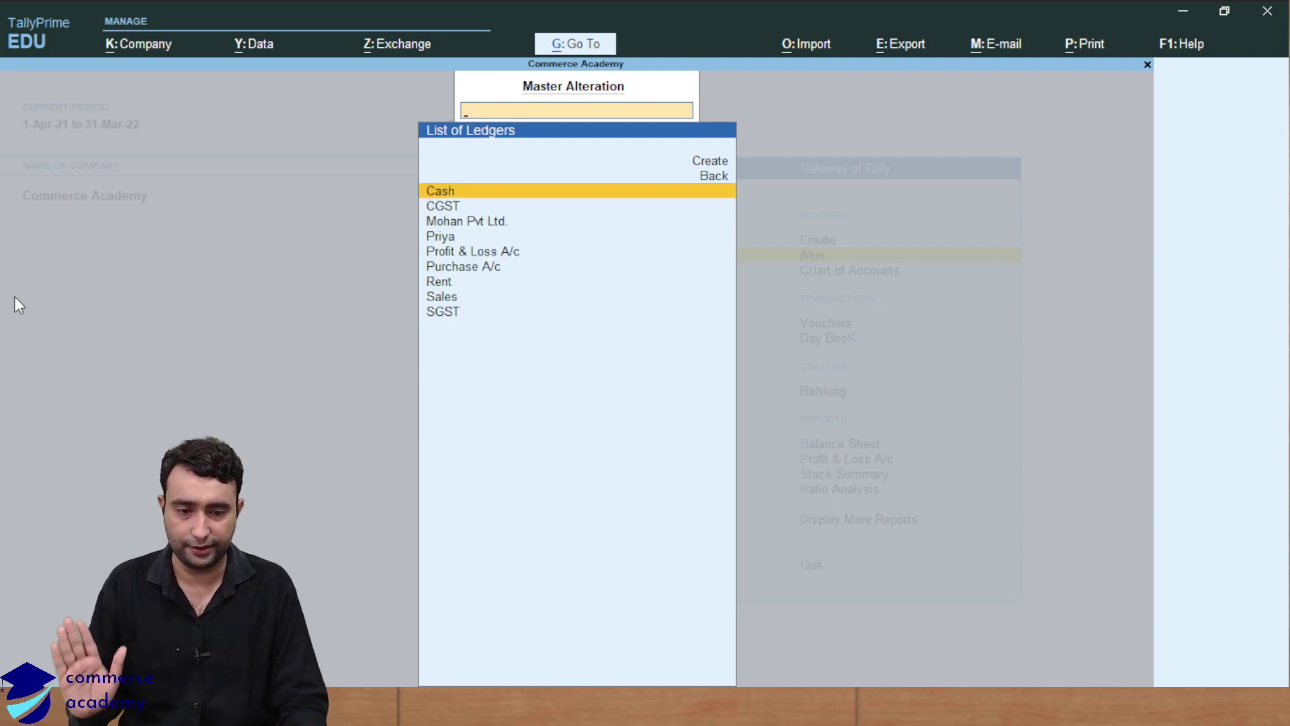
key(Down)
key(Down)
key(Down)
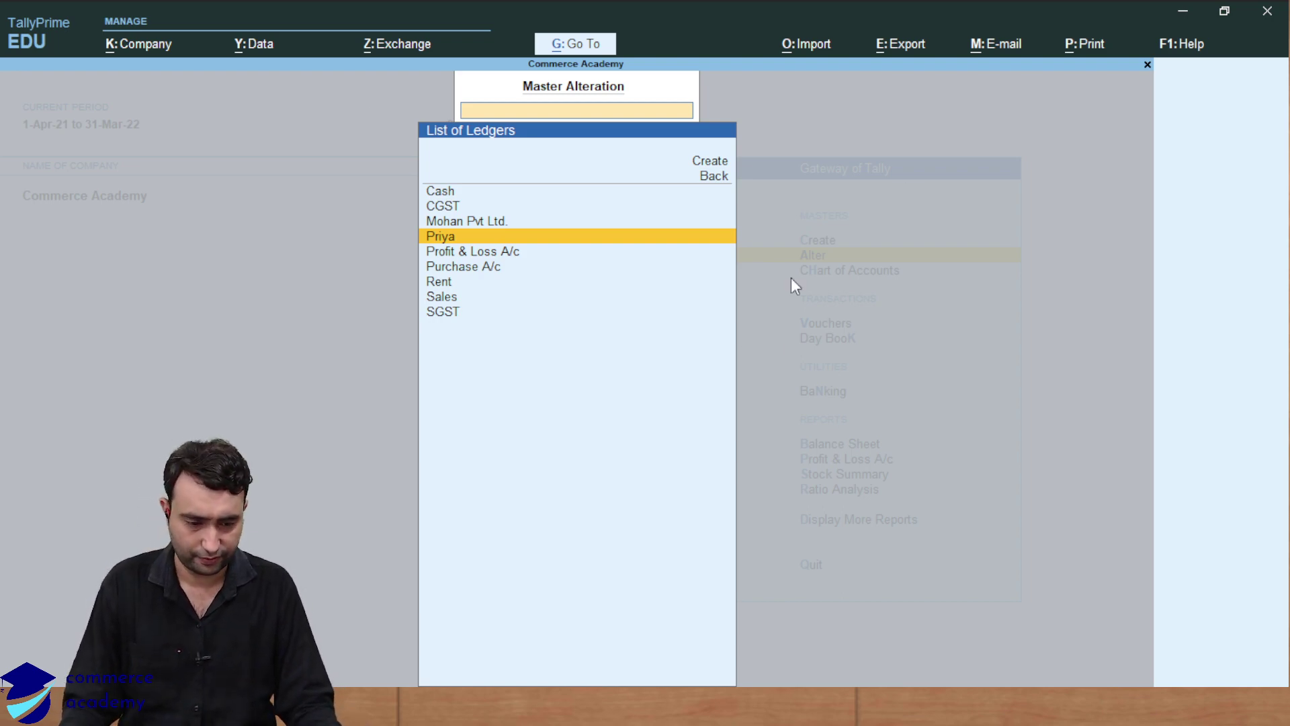
click(716, 707)
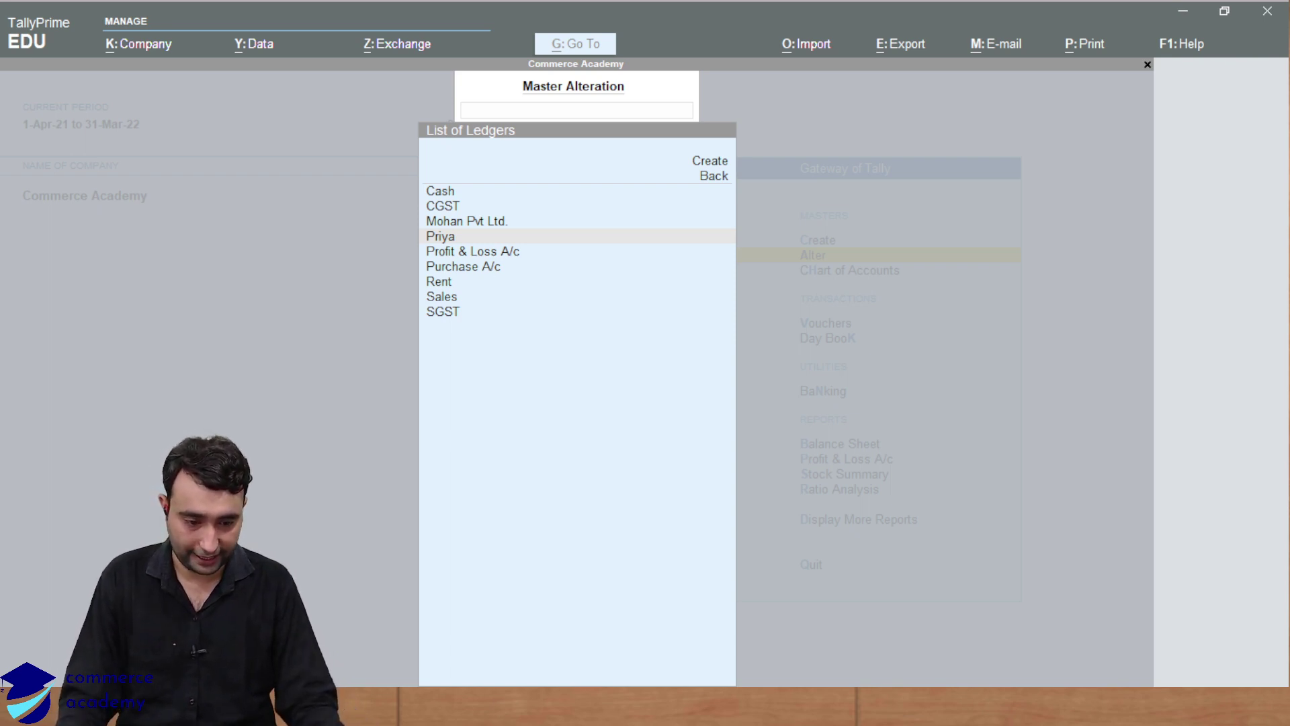
click(584, 566)
key(Escape)
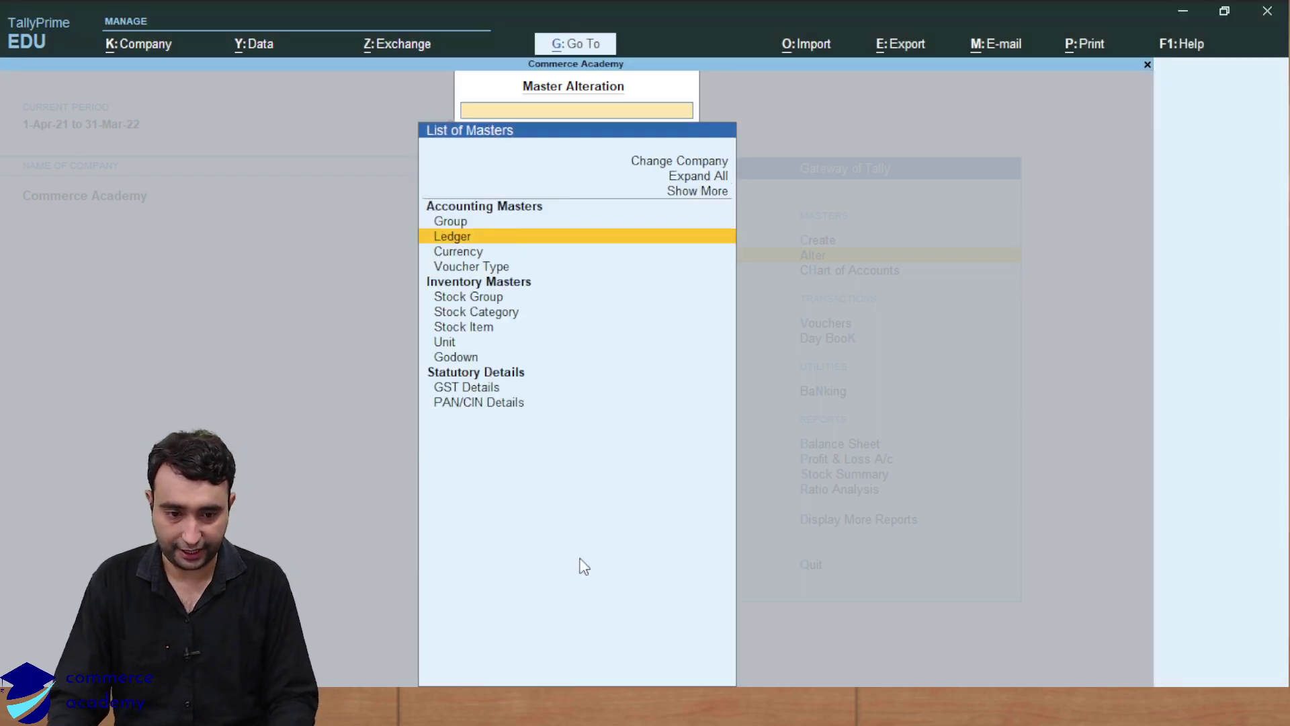
key(Escape)
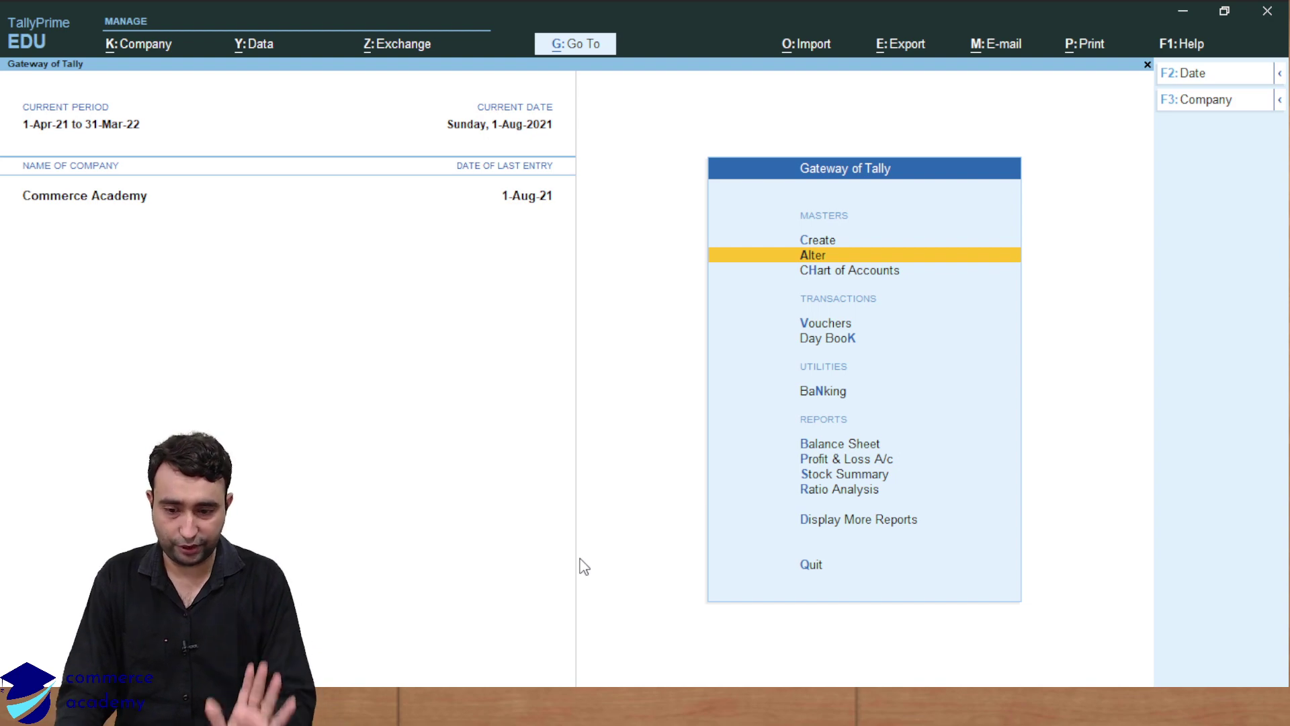
- Reopen the GSTR-1 report from the statutory GST reports
key(Down)
key(Down)
key(Down)
key(Down)
key(Down)
key(Down)
key(Down)
key(Down)
key(Down)
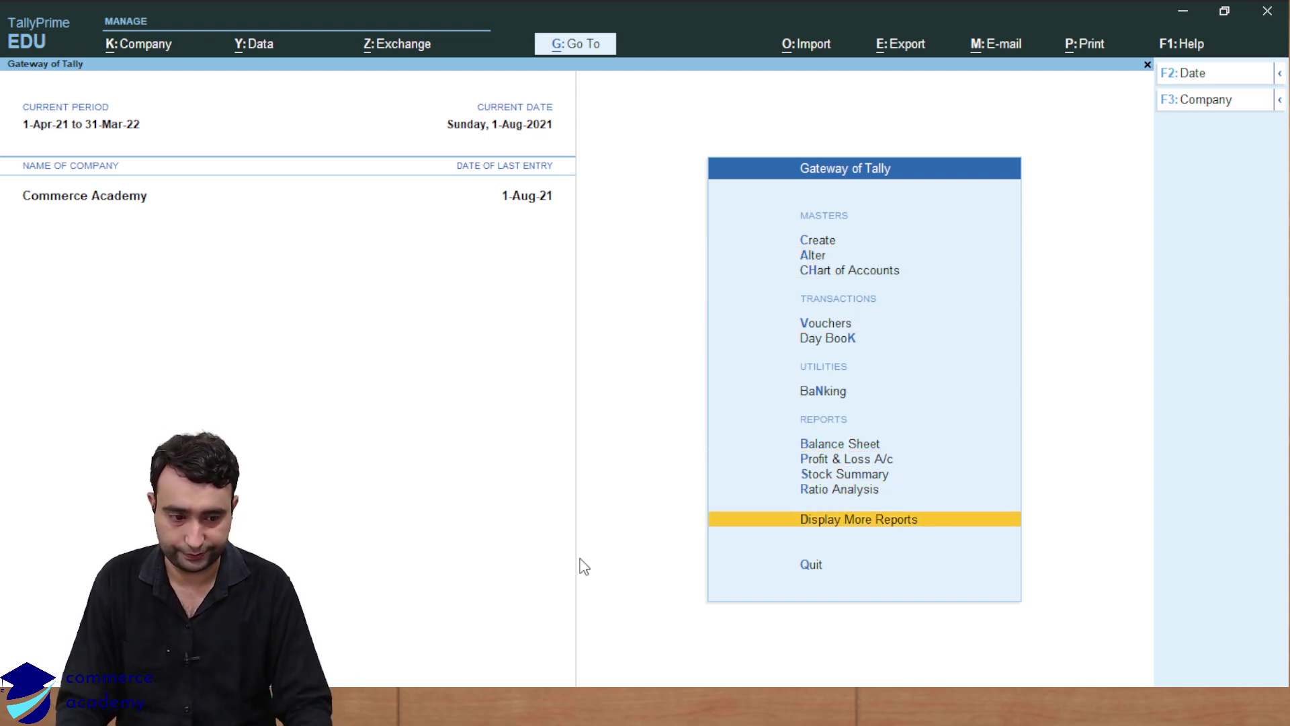
key(Return)
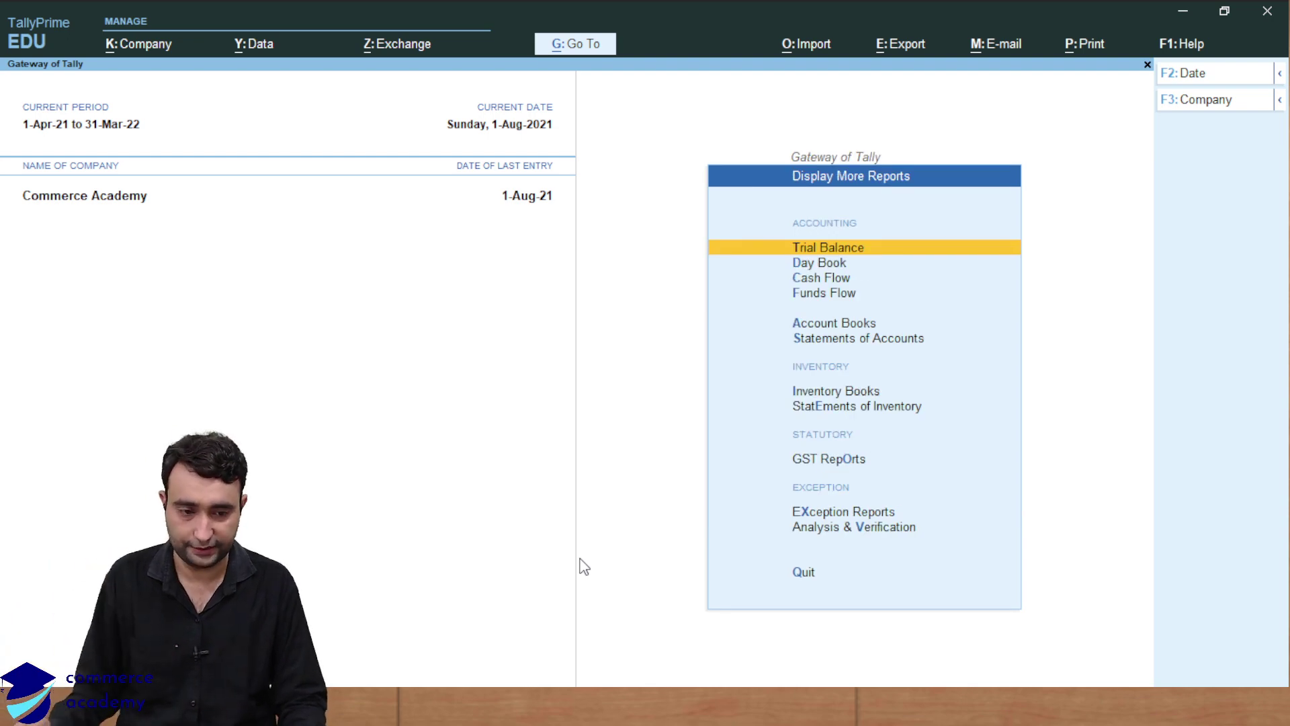
key(Down)
key(Down)
key(Down)
key(Down)
key(Down)
key(Down)
key(Down)
key(Down)
key(Down)
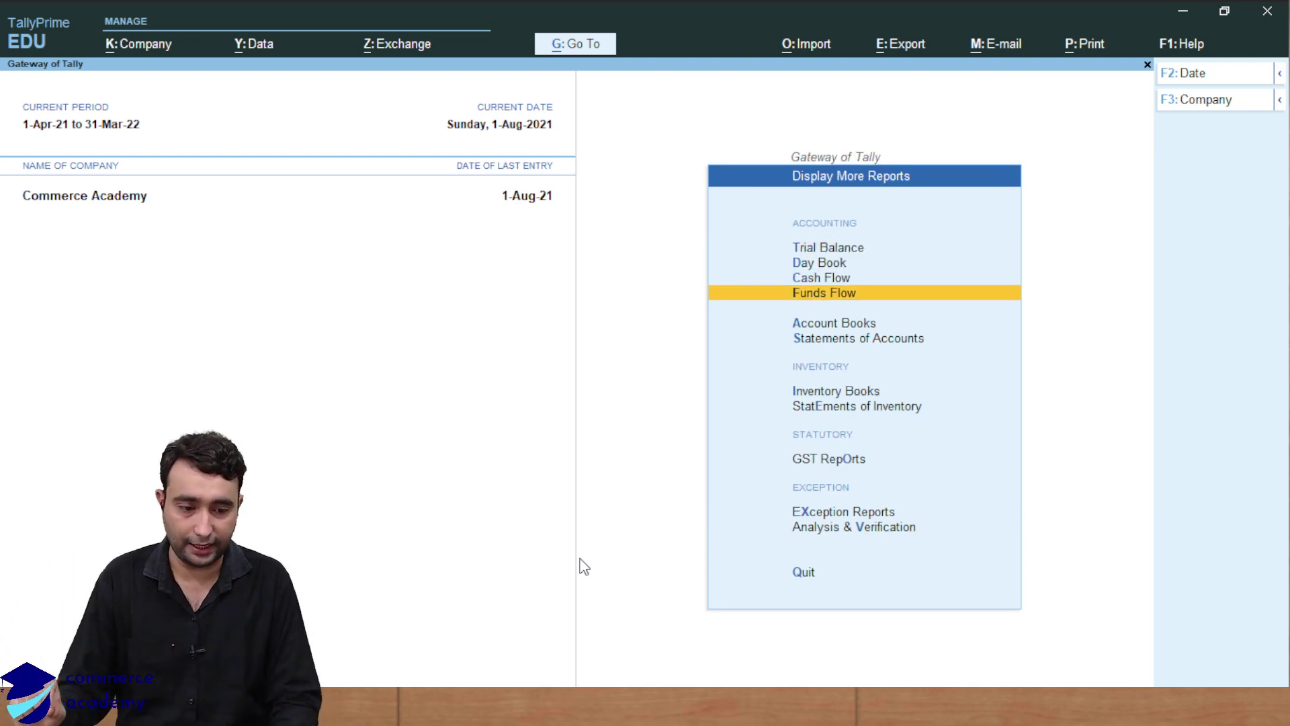
key(Up)
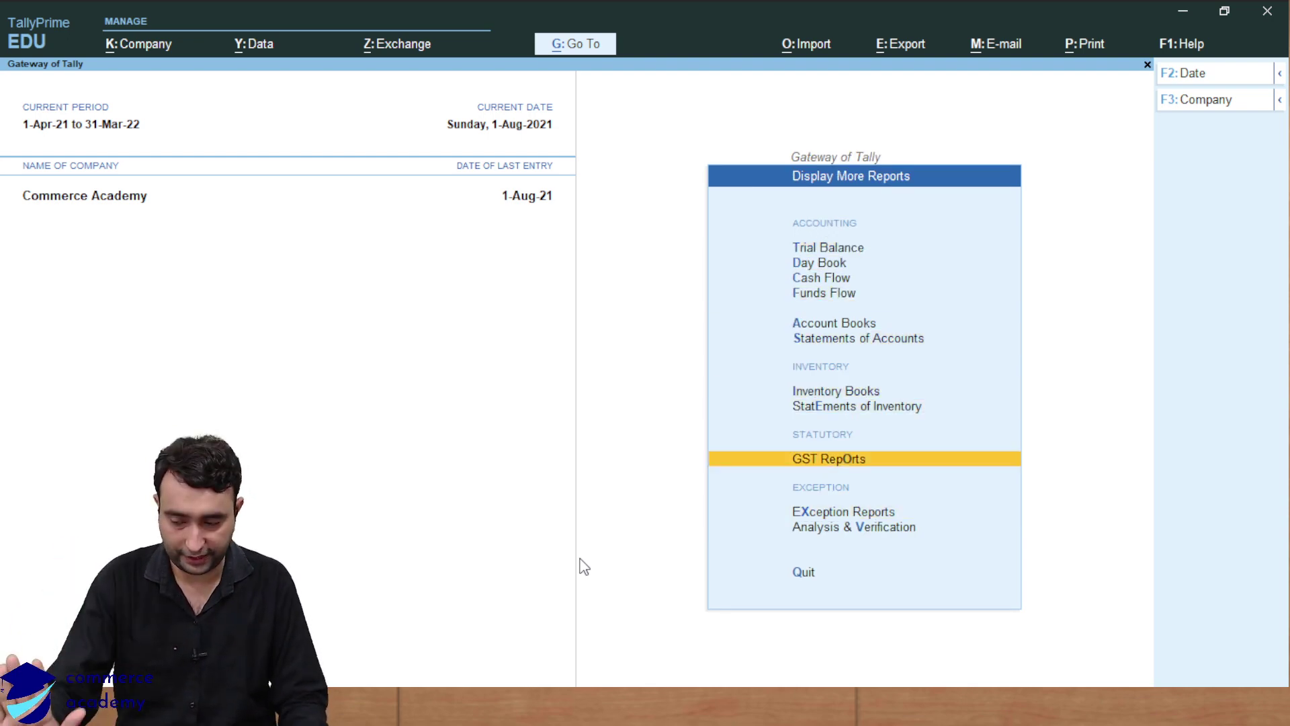
key(Return)
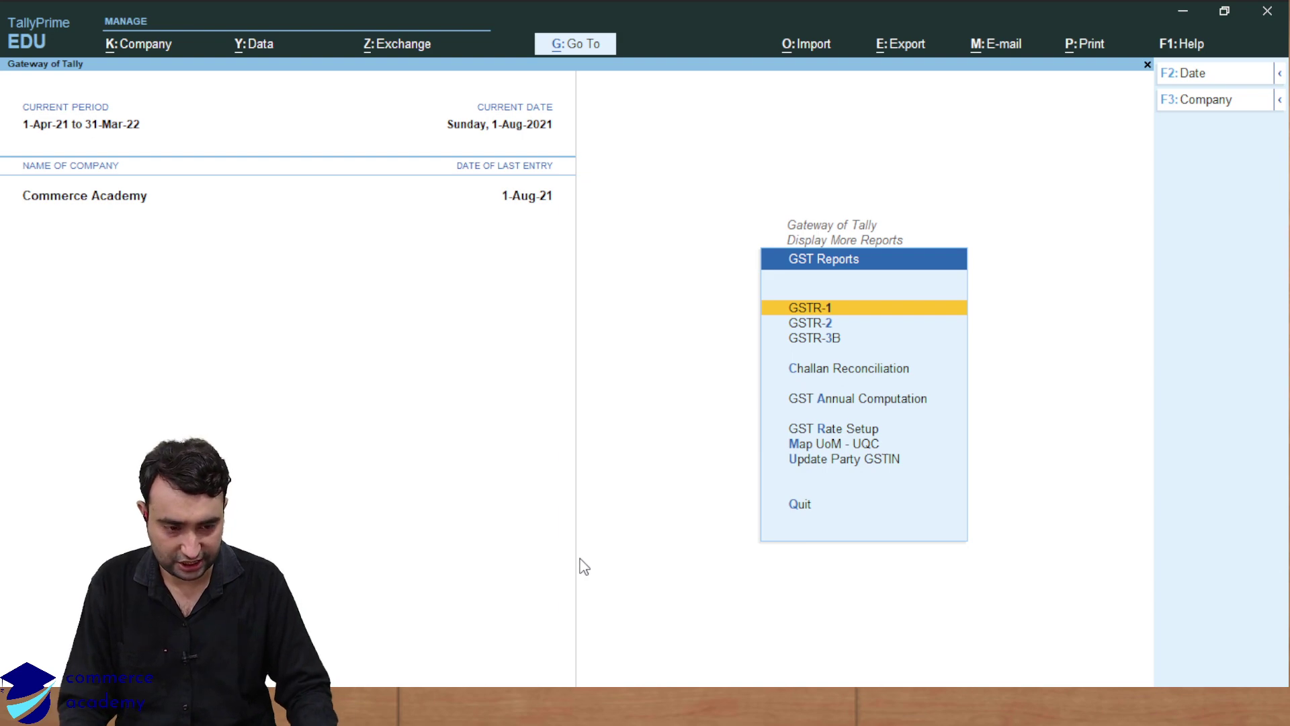
key(Return)
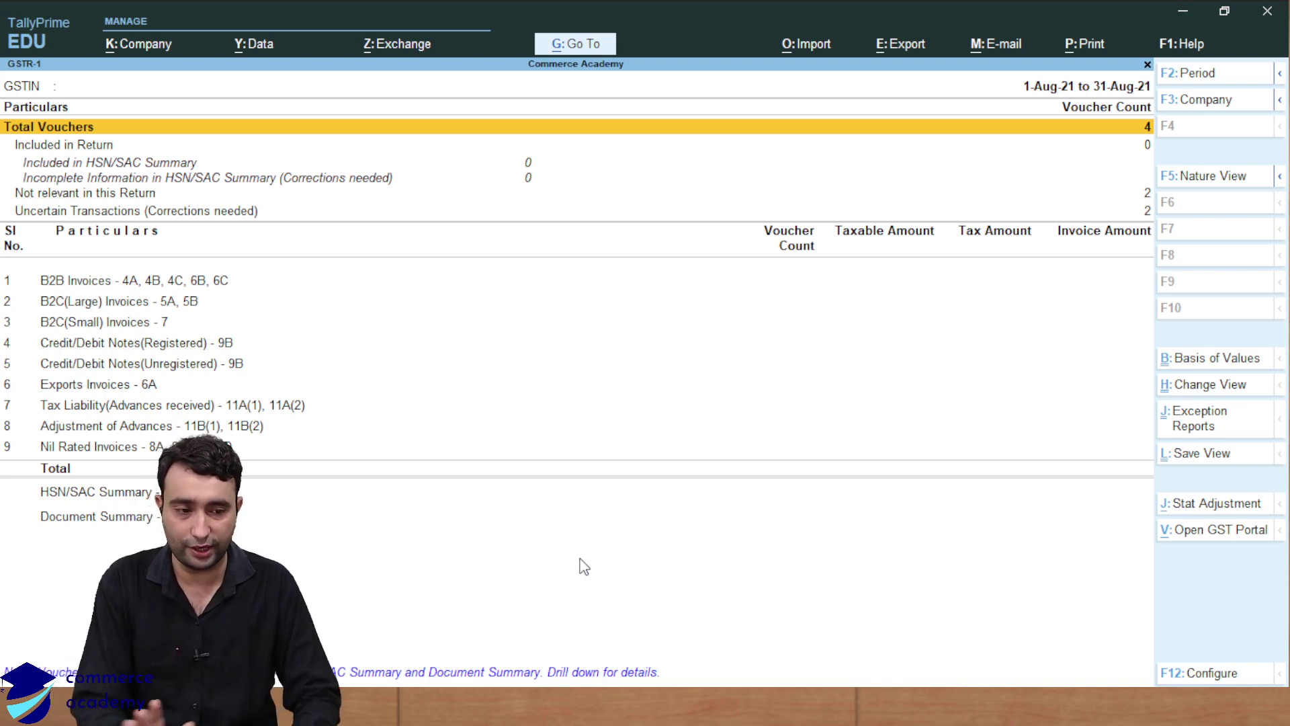
- Examine the GSTR-1 return sections down to the Adjustment of Advances row
key(Down)
key(Down)
key(Down)
key(Down)
key(Down)
key(Down)
key(Down)
key(Down)
key(Down)
key(Down)
key(Down)
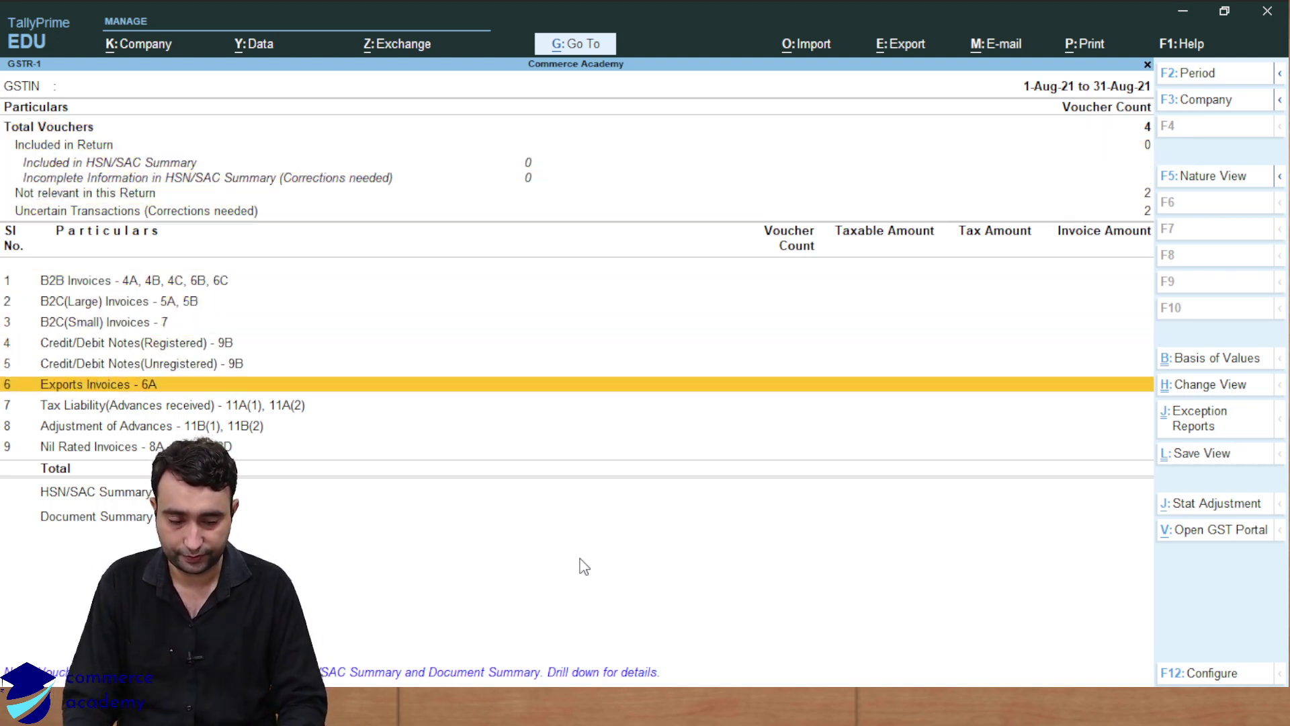
key(Down)
key(Down)
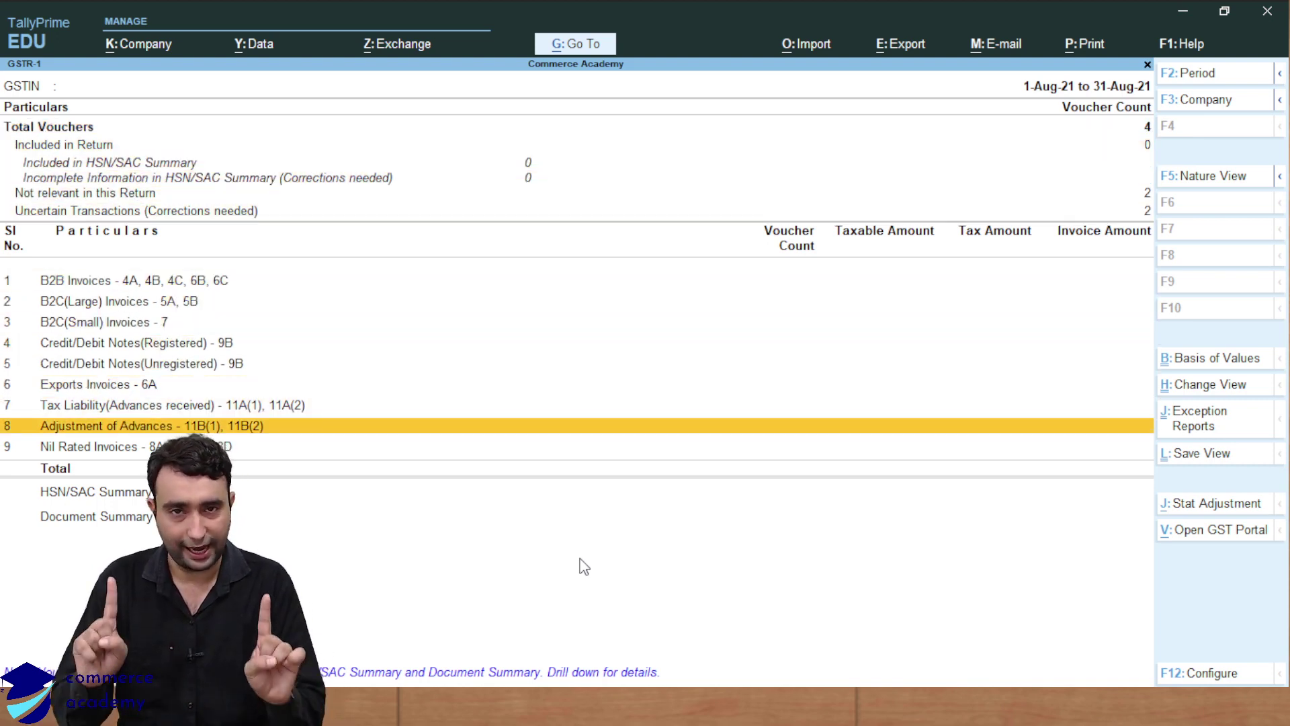
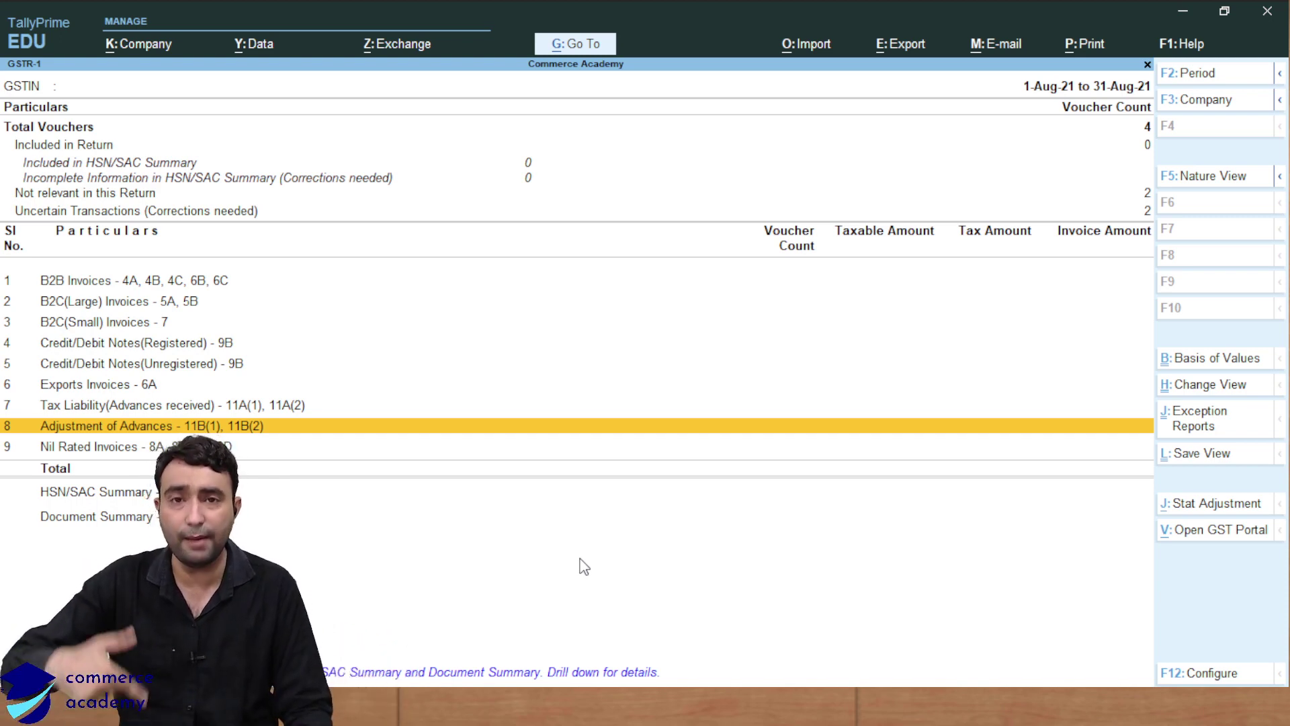
- Close GSTR-1 and the report lists to return to the Gateway of Tally
key(Escape)
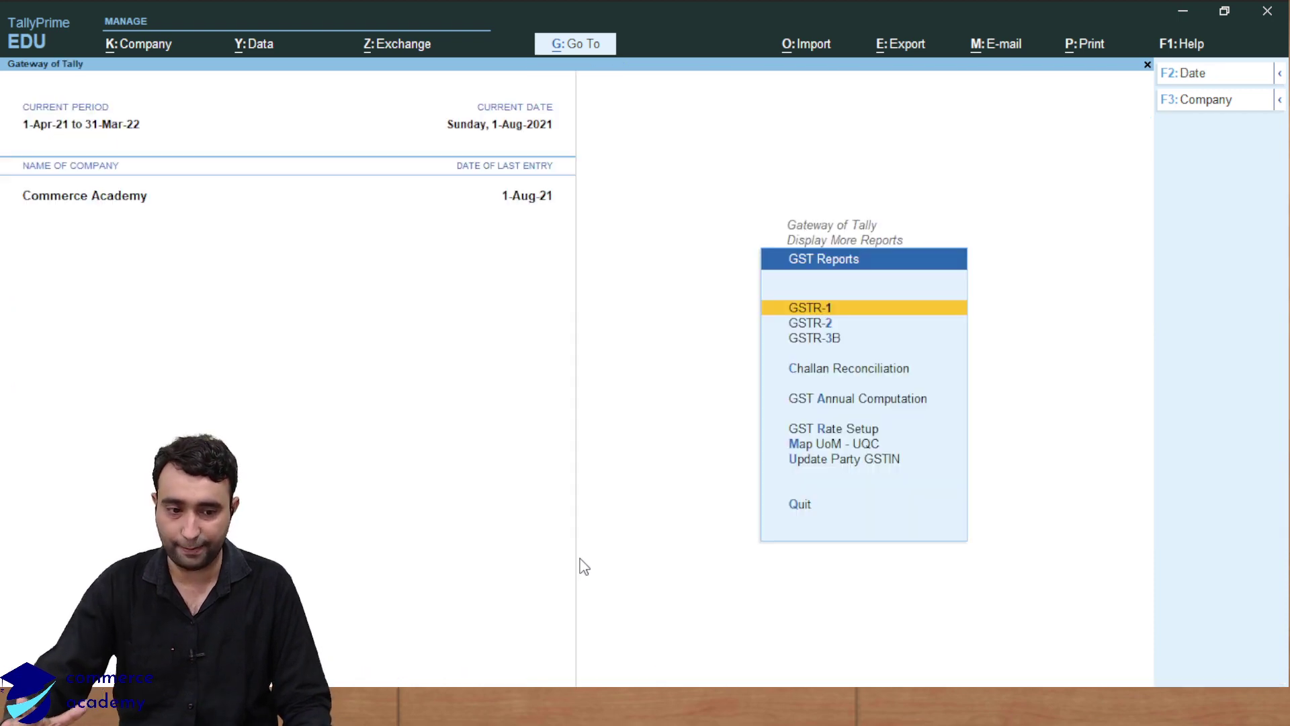
key(Escape)
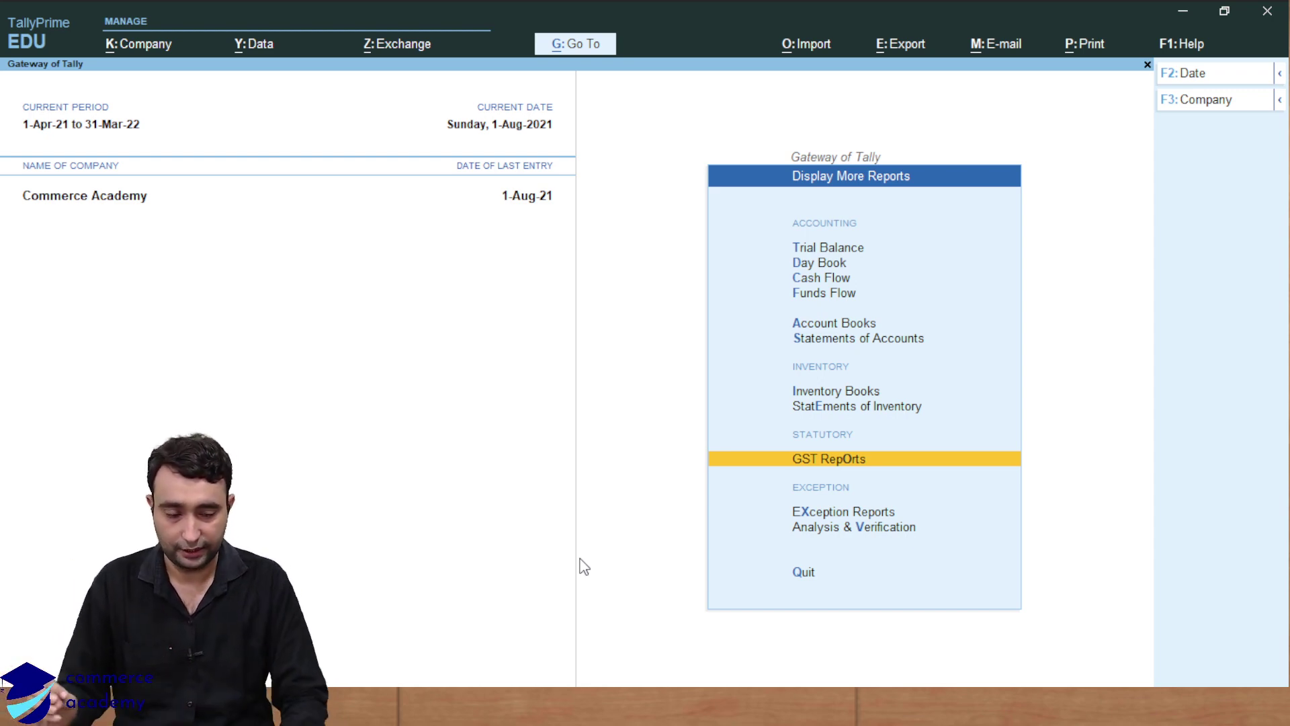
key(Up)
key(Up)
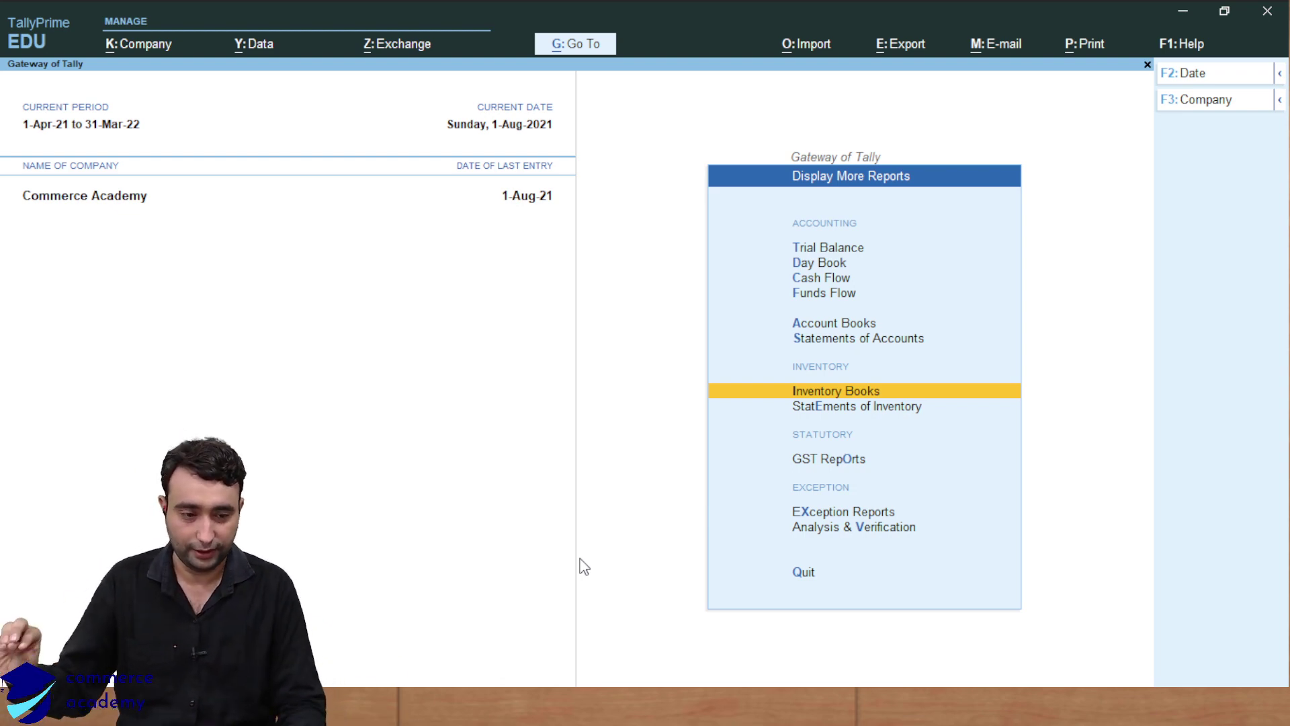
key(Up)
key(Up)
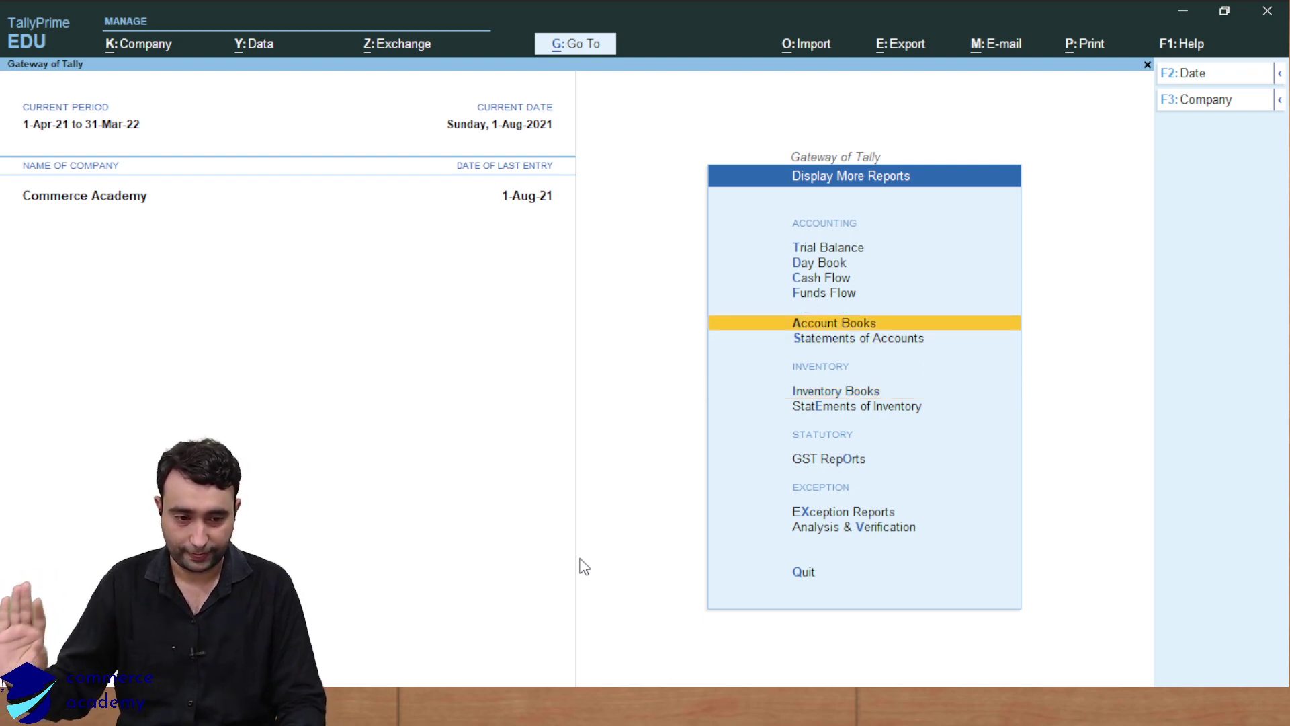
key(Escape)
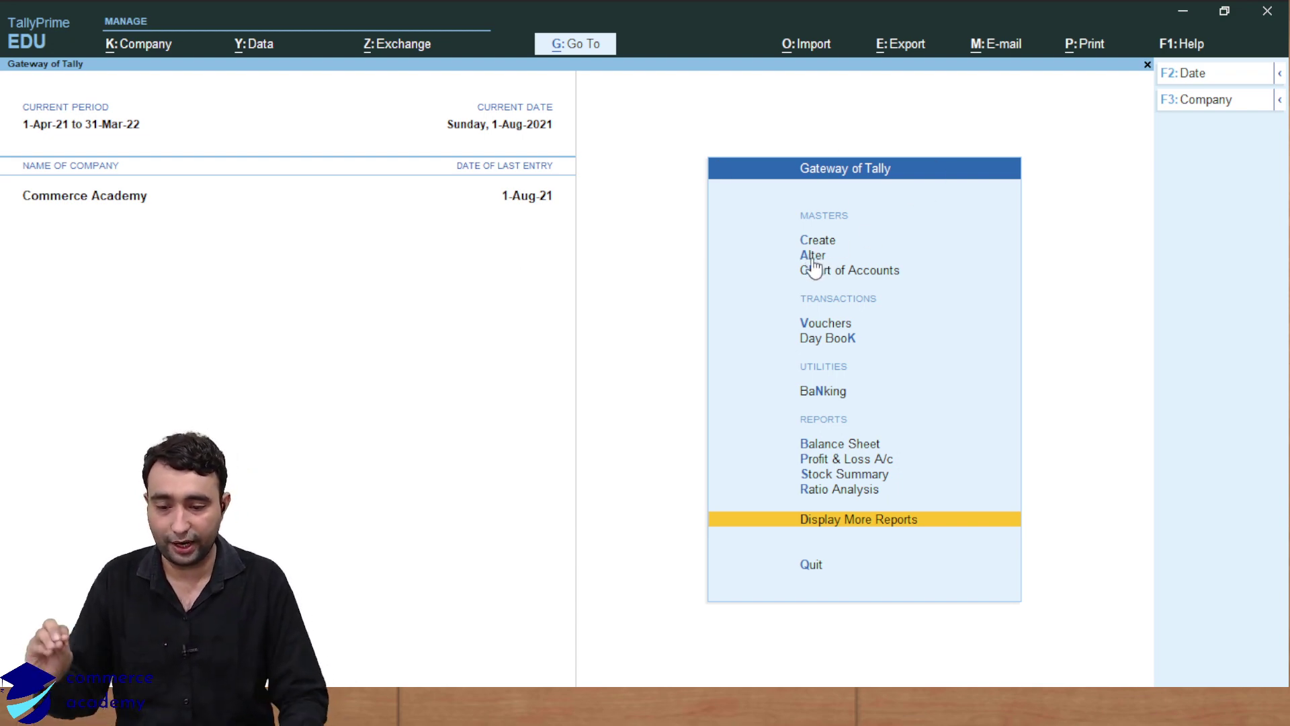
- Open the customer's ledger from the list of ledgers for alteration
key(Up)
key(Up)
key(Up)
key(Up)
key(Up)
key(Up)
key(Up)
key(Up)
key(Up)
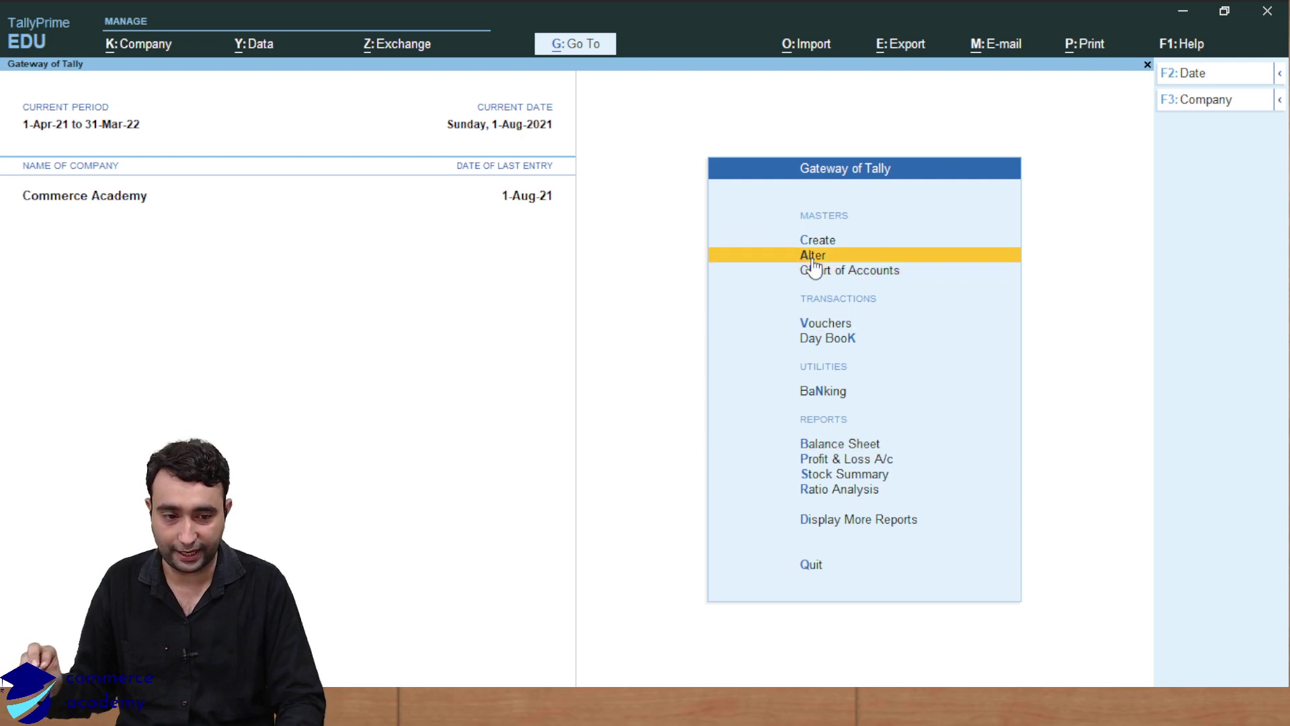
key(Return)
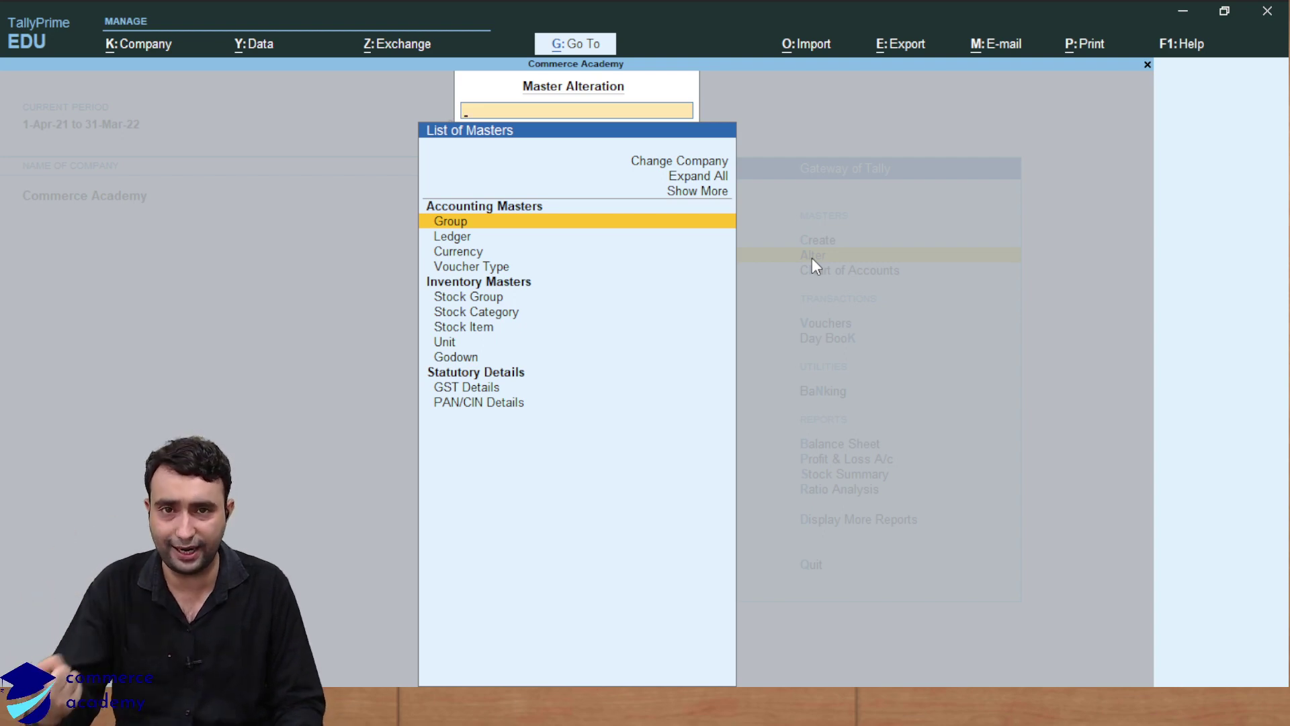
key(Down)
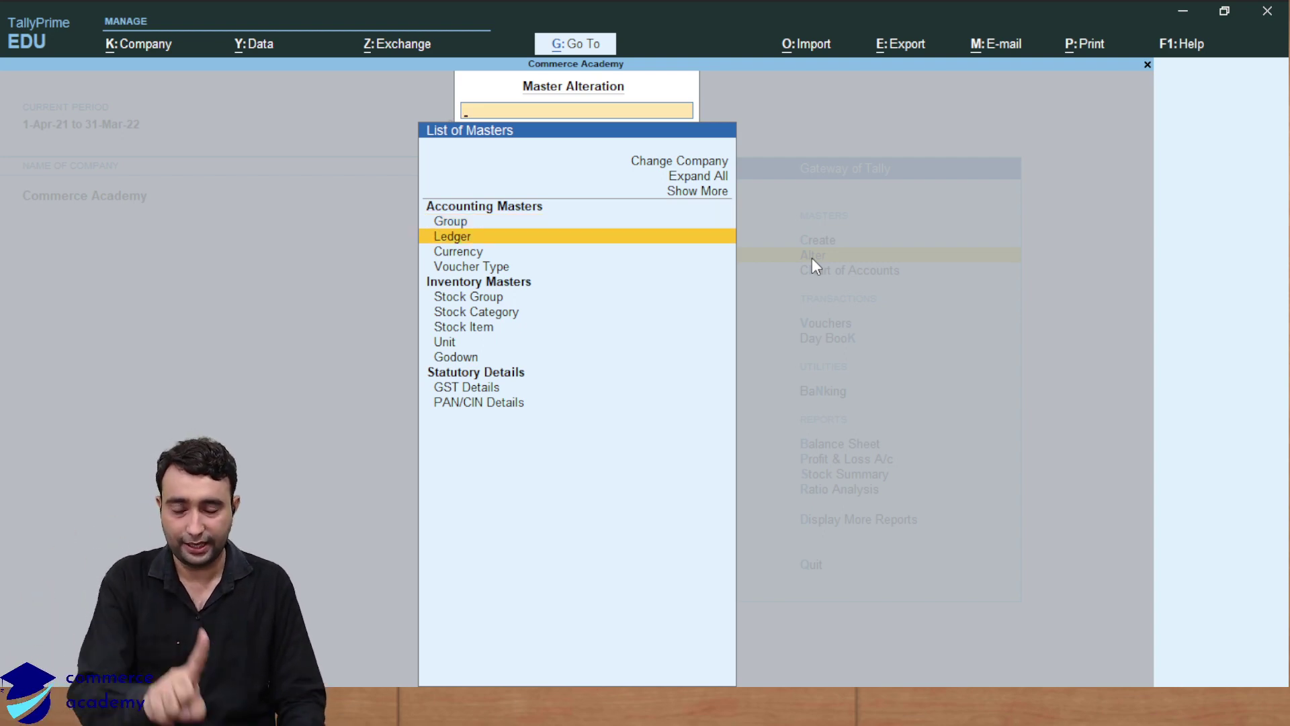
key(Return)
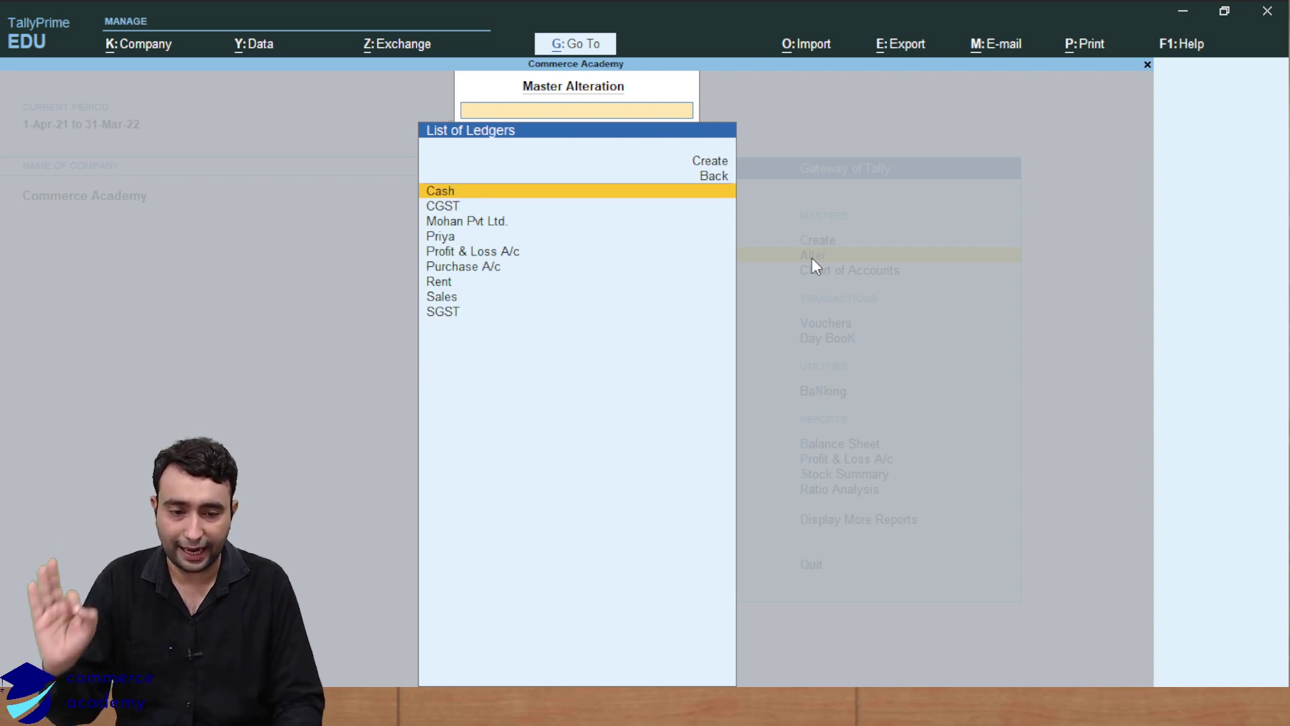
key(Down)
key(Down)
key(Down)
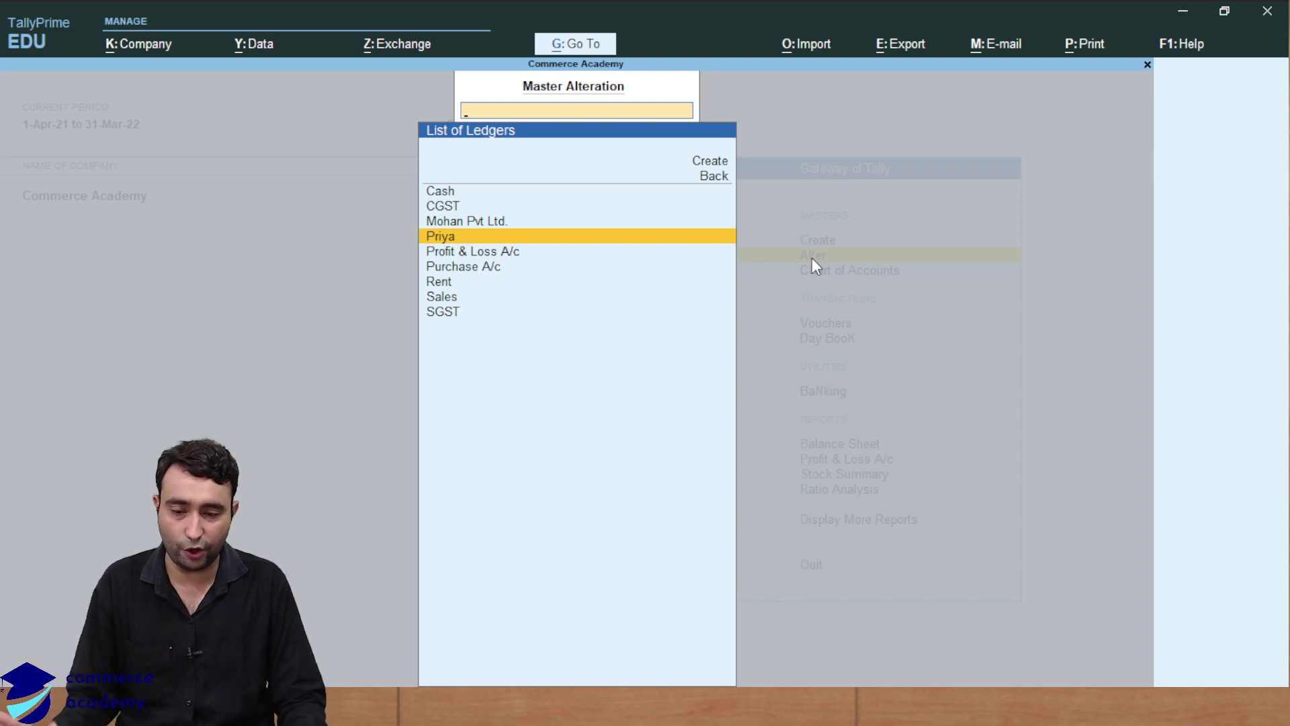
key(Return)
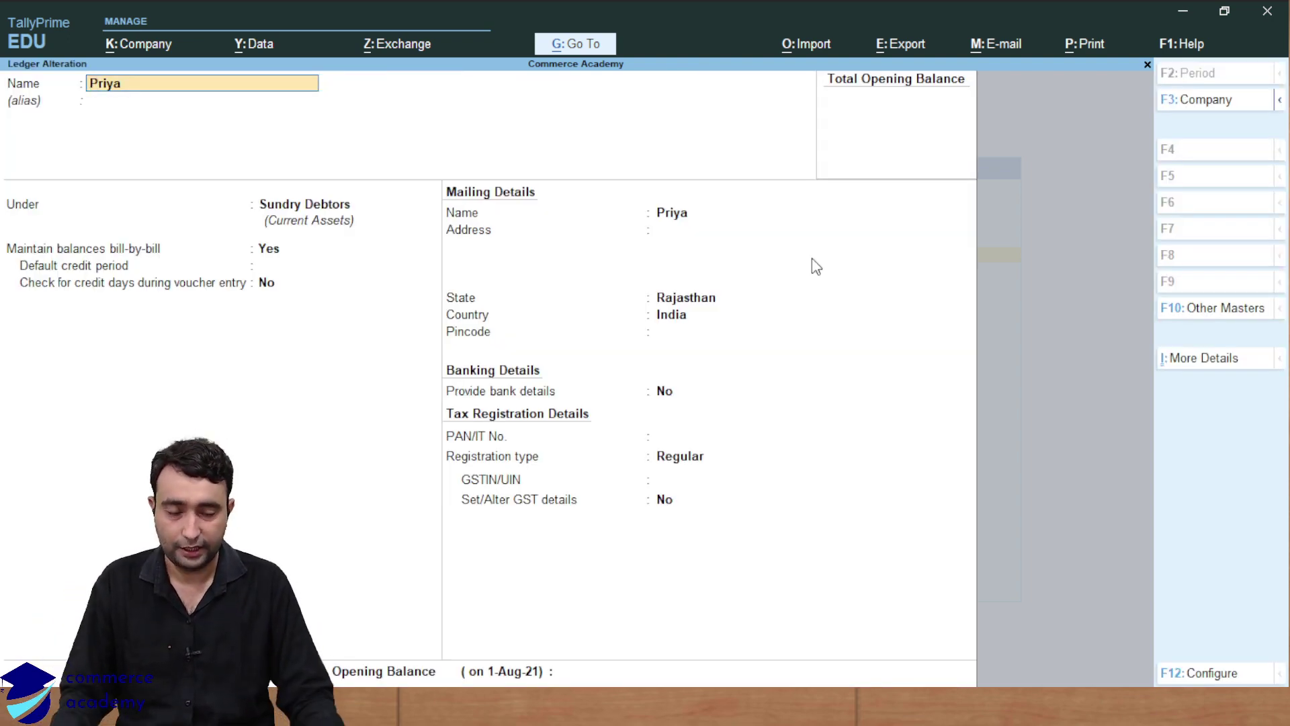
- Advance through the customer ledger's account, mailing and banking details without changing them, up to the Registration type field
key(Return)
key(Return)
key(Return)
key(Return)
key(Return)
key(Return)
key(Return)
key(Return)
key(Return)
key(Return)
key(Return)
key(Return)
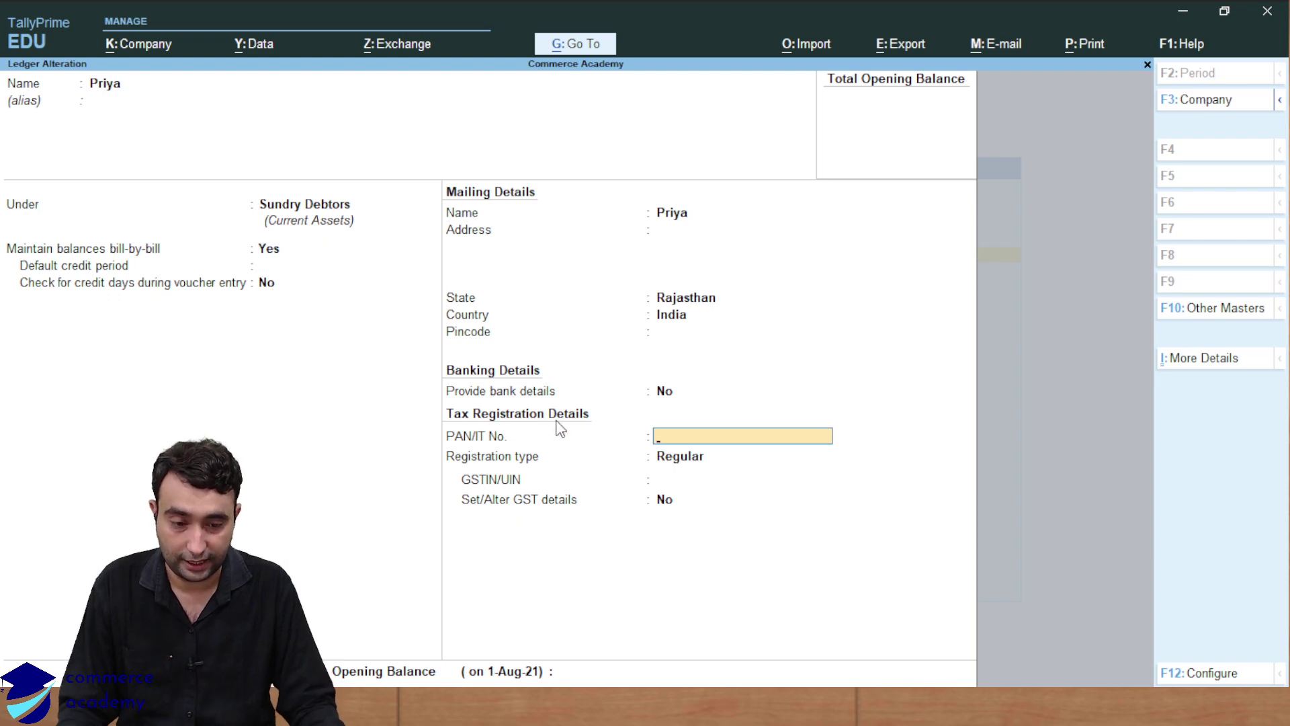
key(Return)
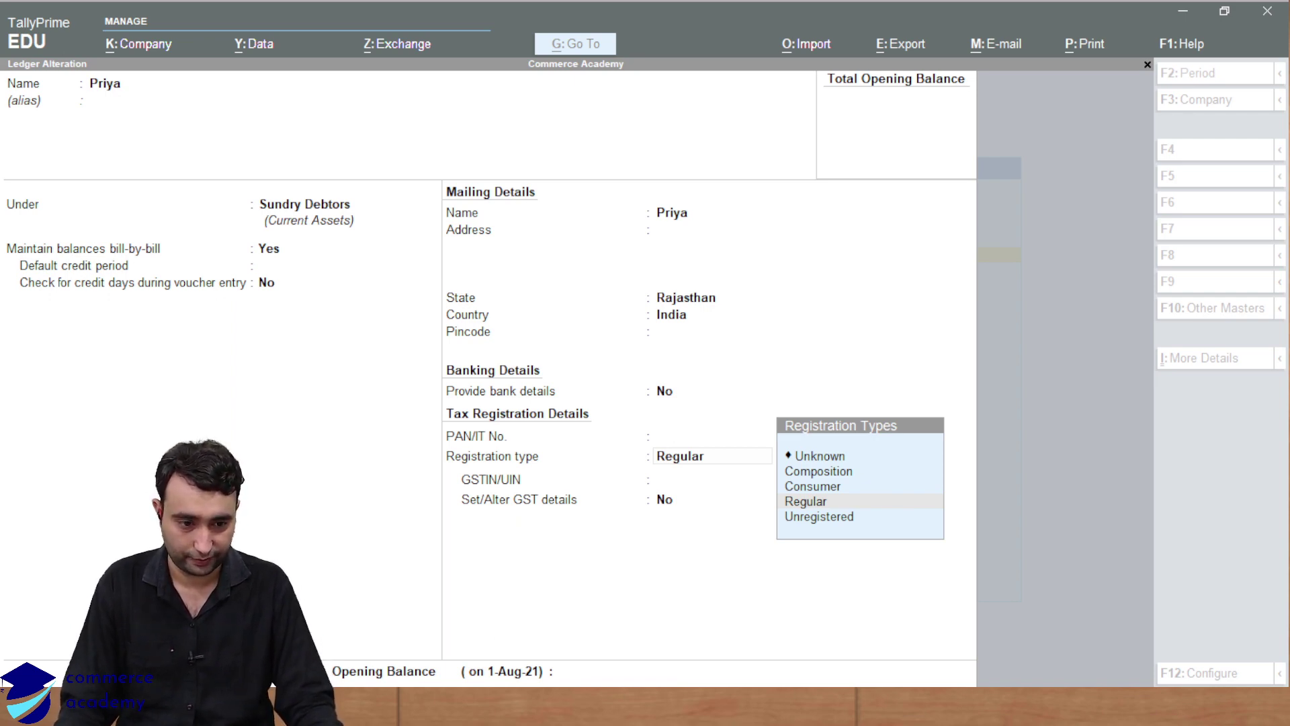
key(alt+Tab)
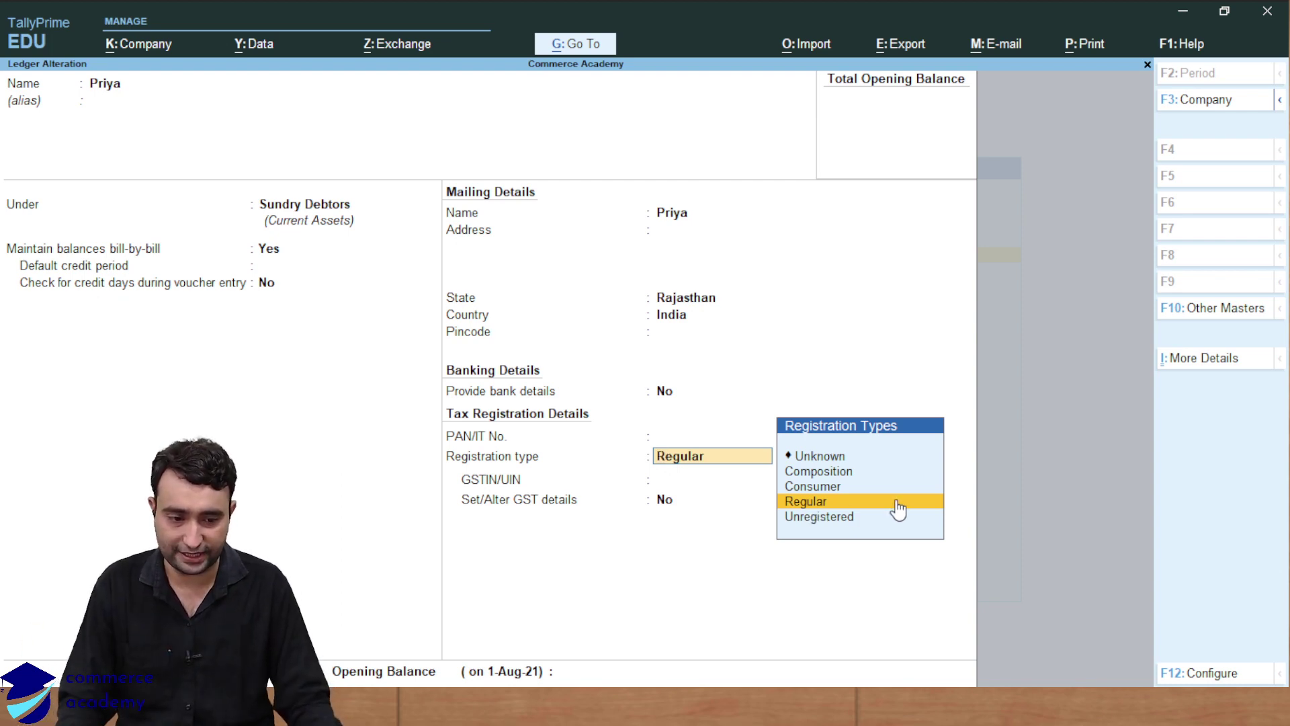
- Examine the registration types offered for the customer's ledger, from Composition to Unregistered, and return to the choice
key(Up)
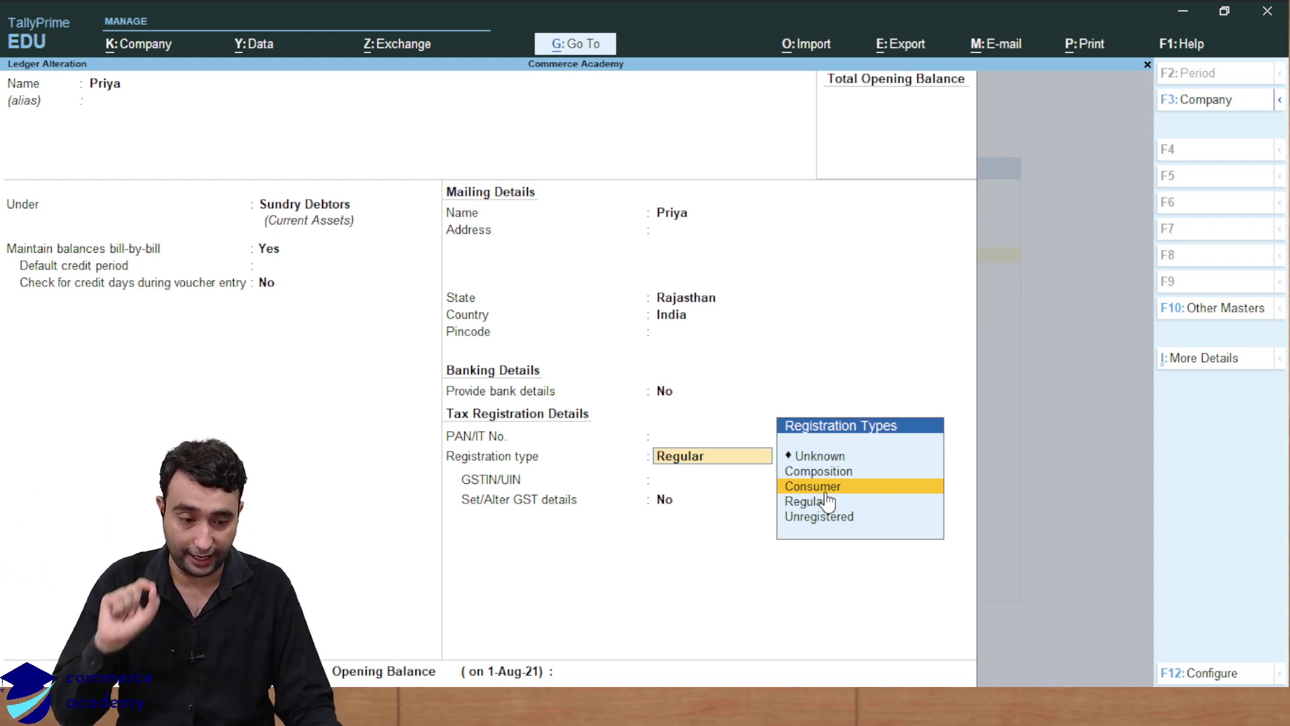
key(Down)
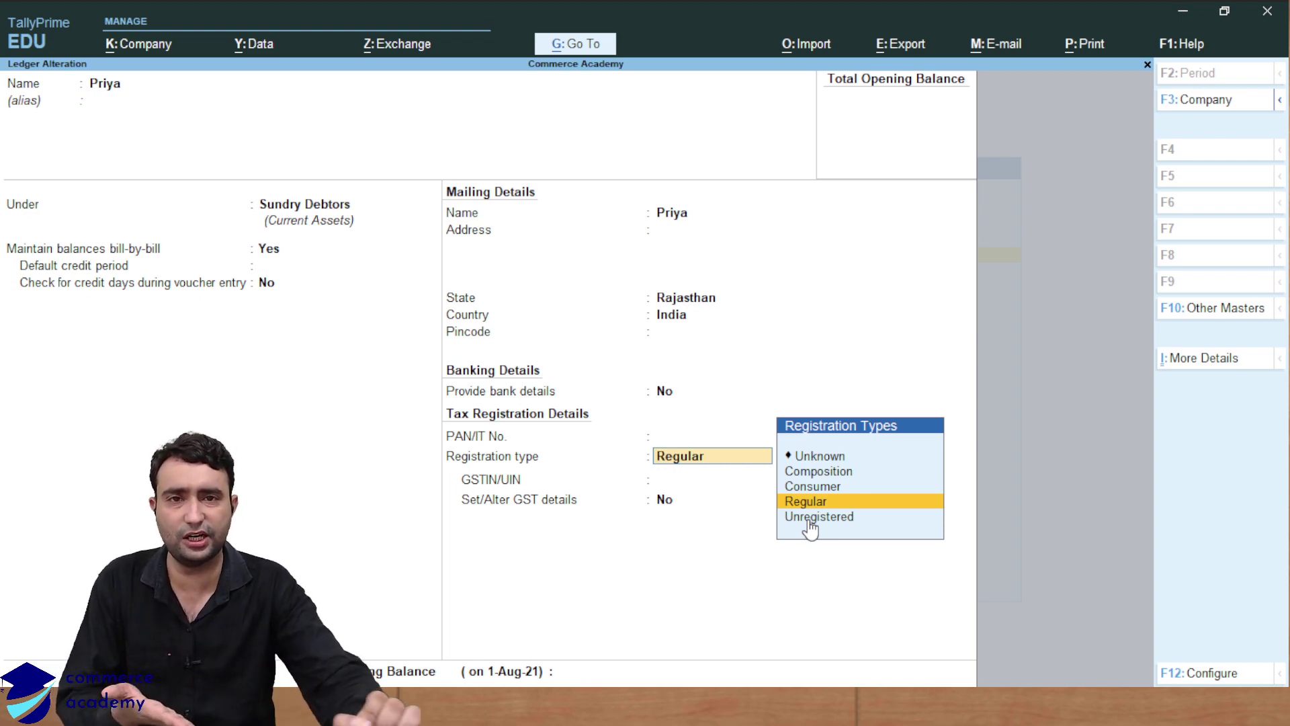
key(Up)
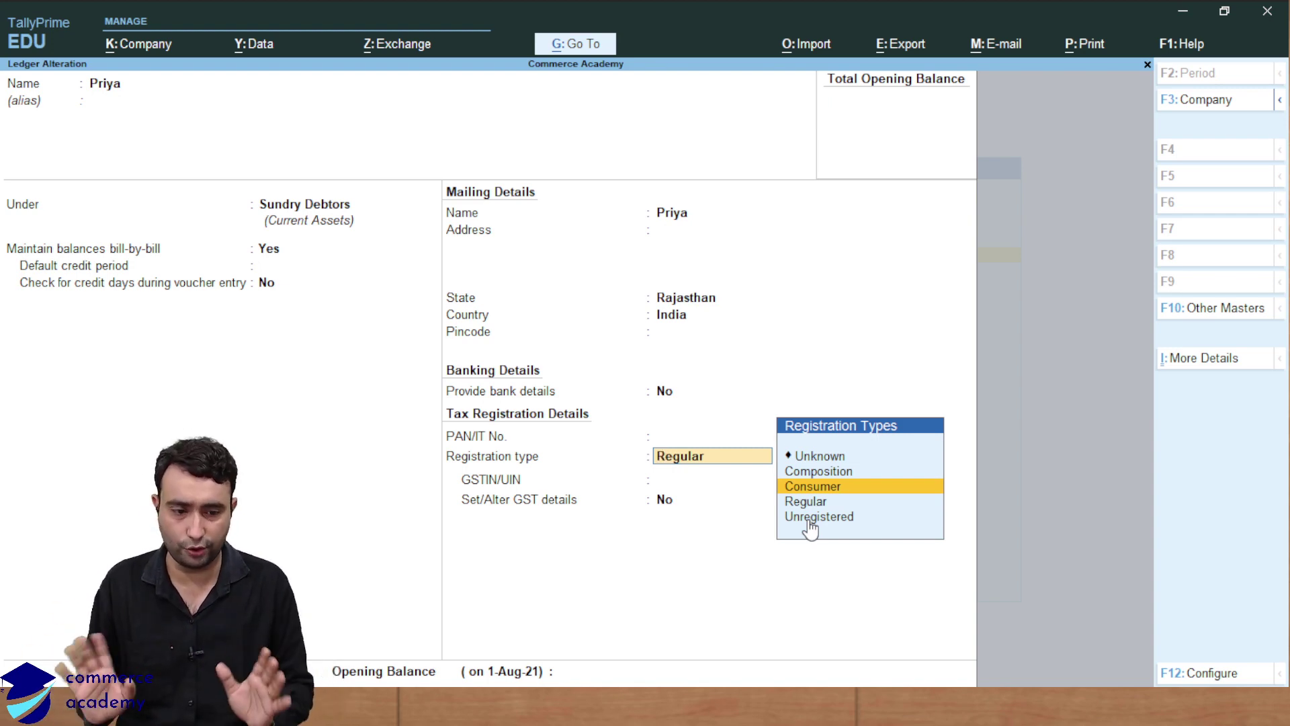
key(Up)
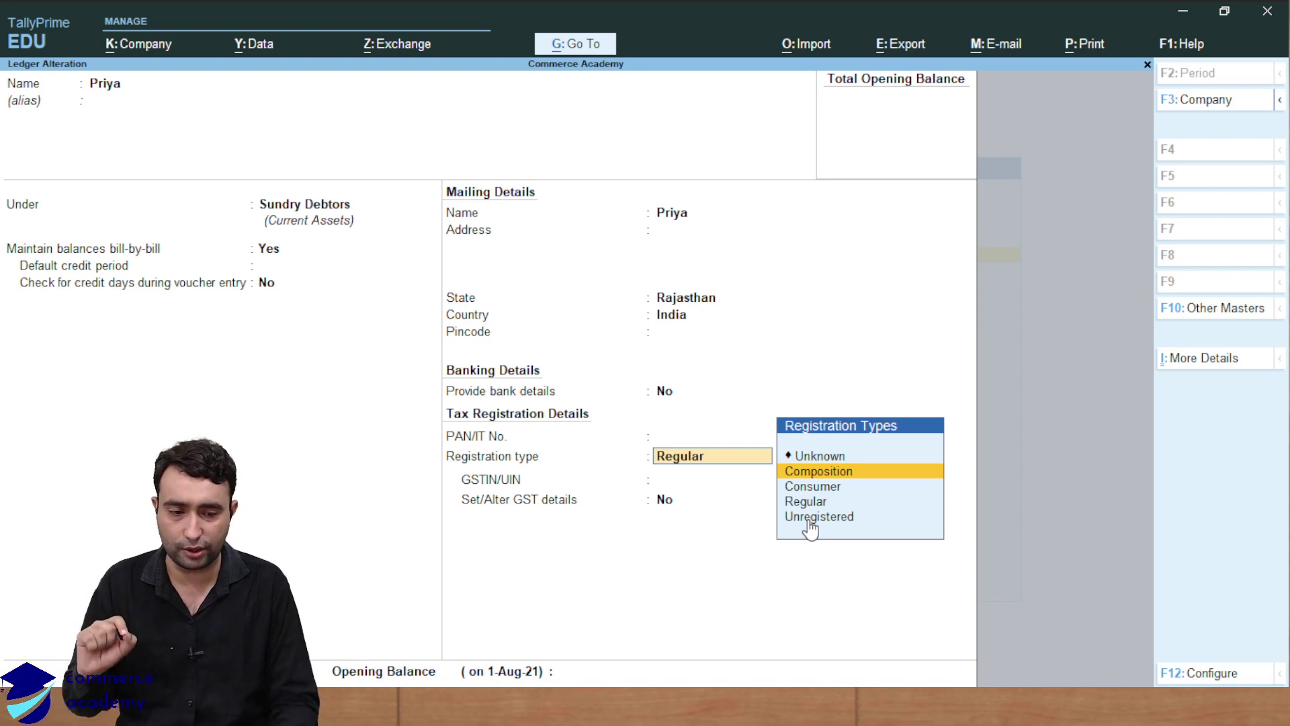
key(Down)
key(Down)
key(Down)
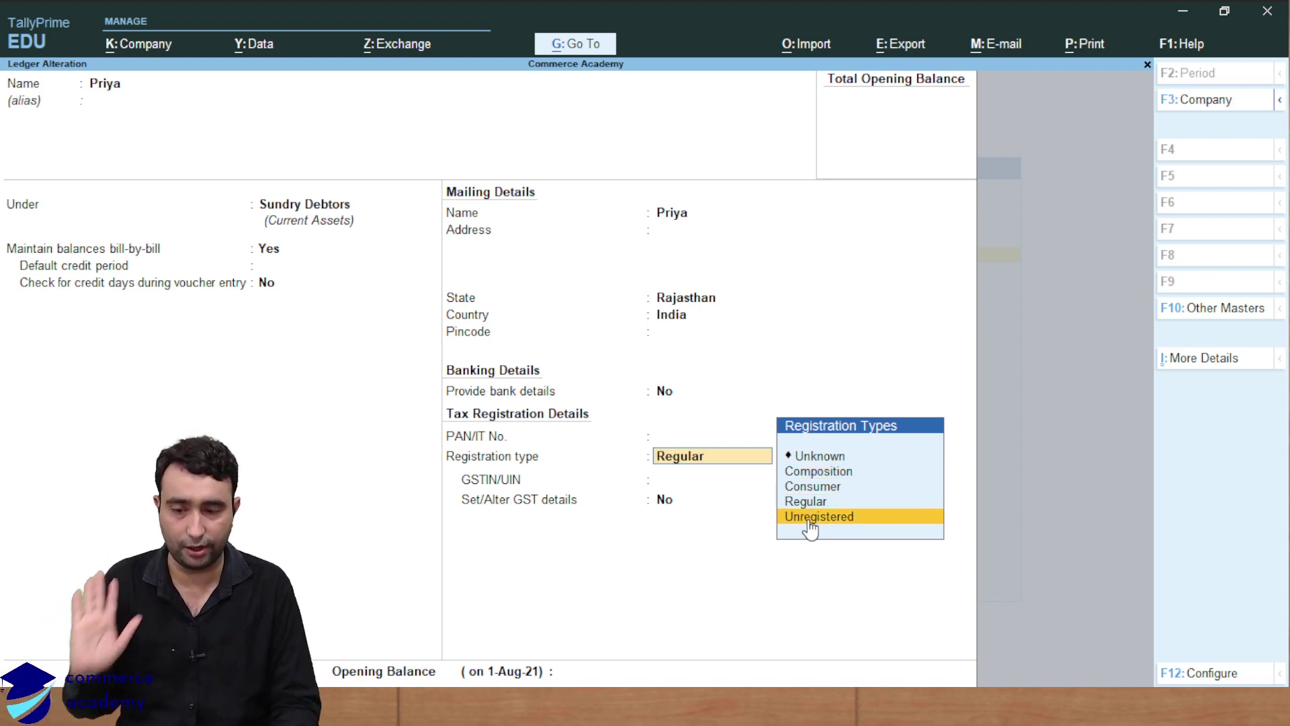
key(Up)
key(Up)
key(Up)
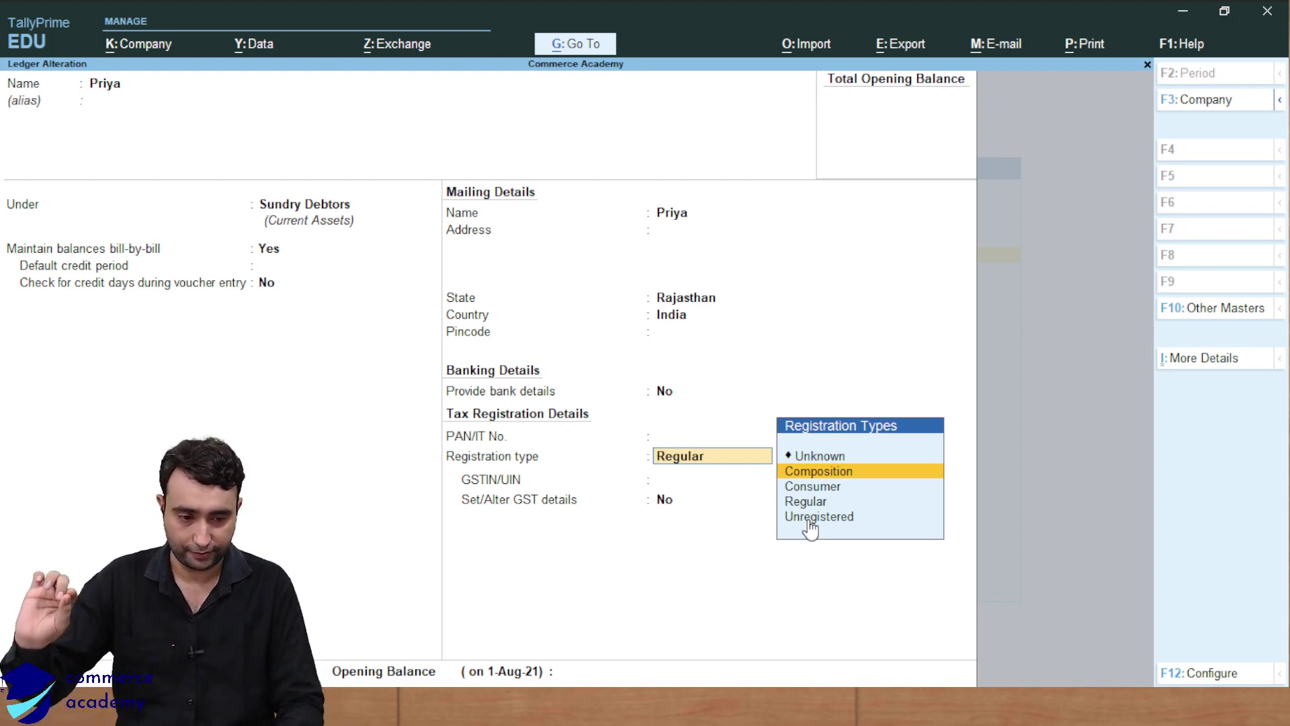
key(Down)
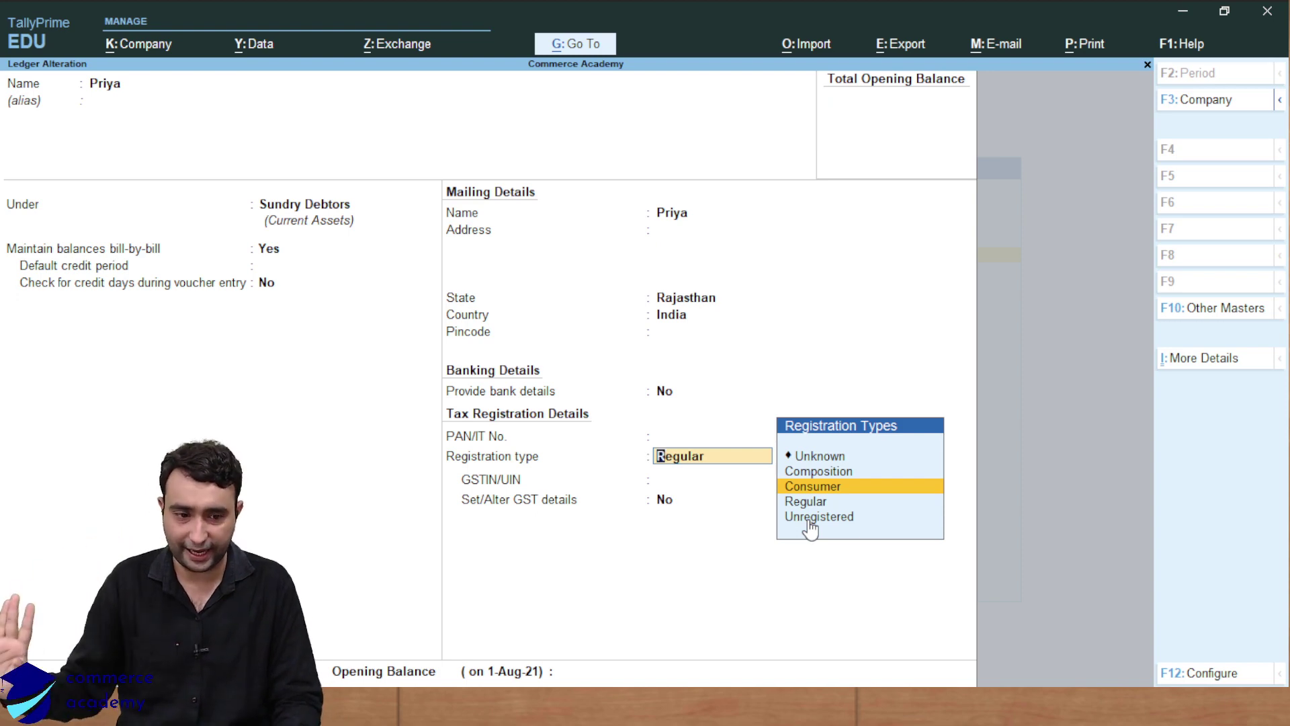
key(Down)
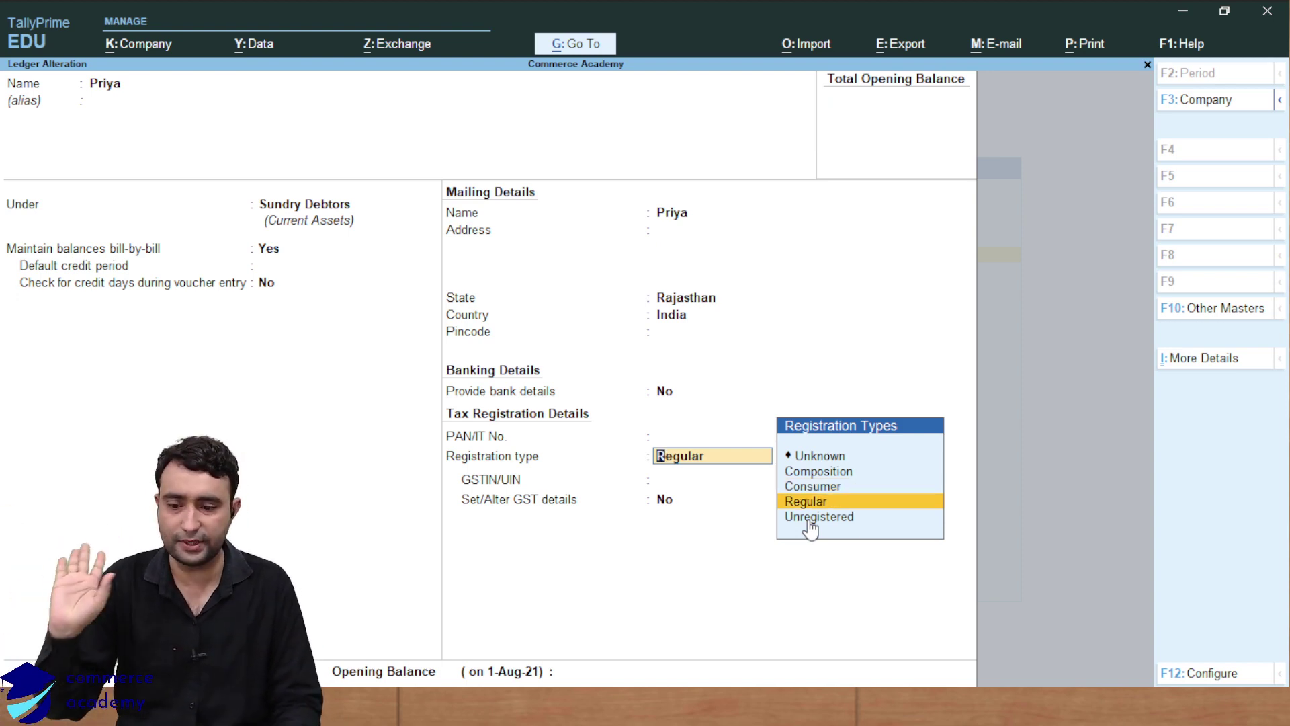
key(Down)
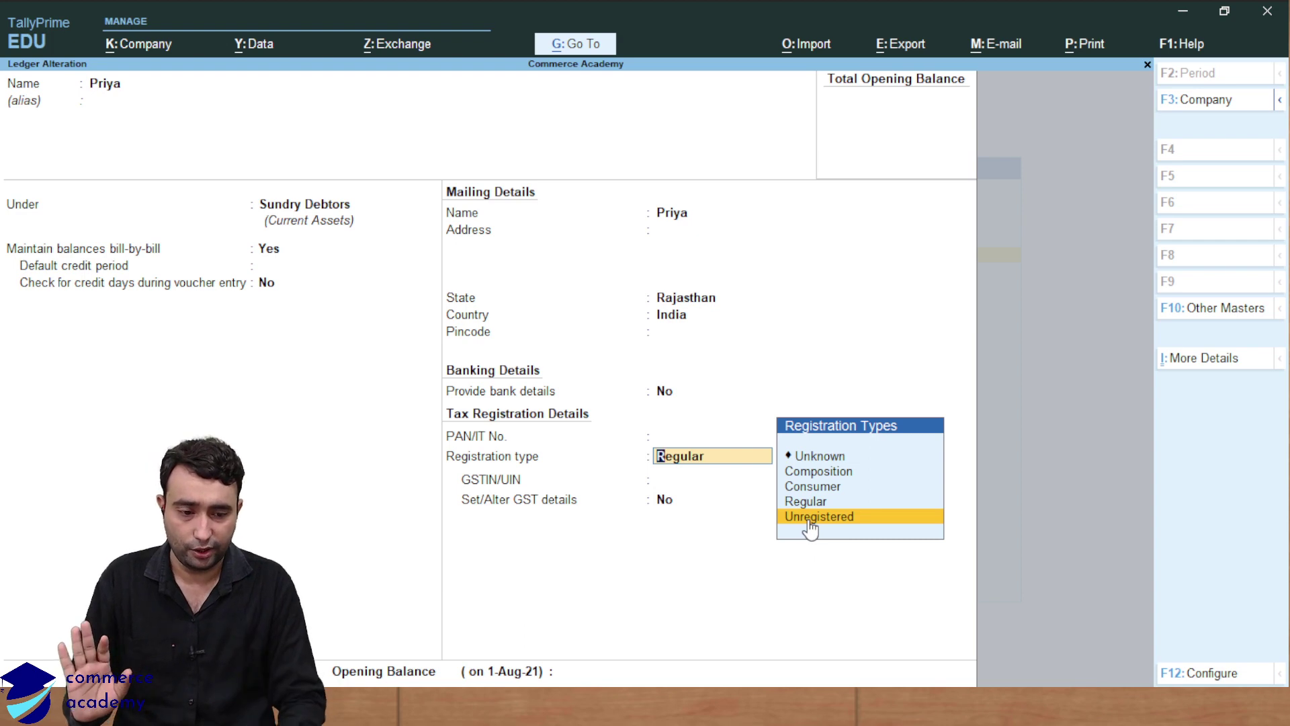
key(Up)
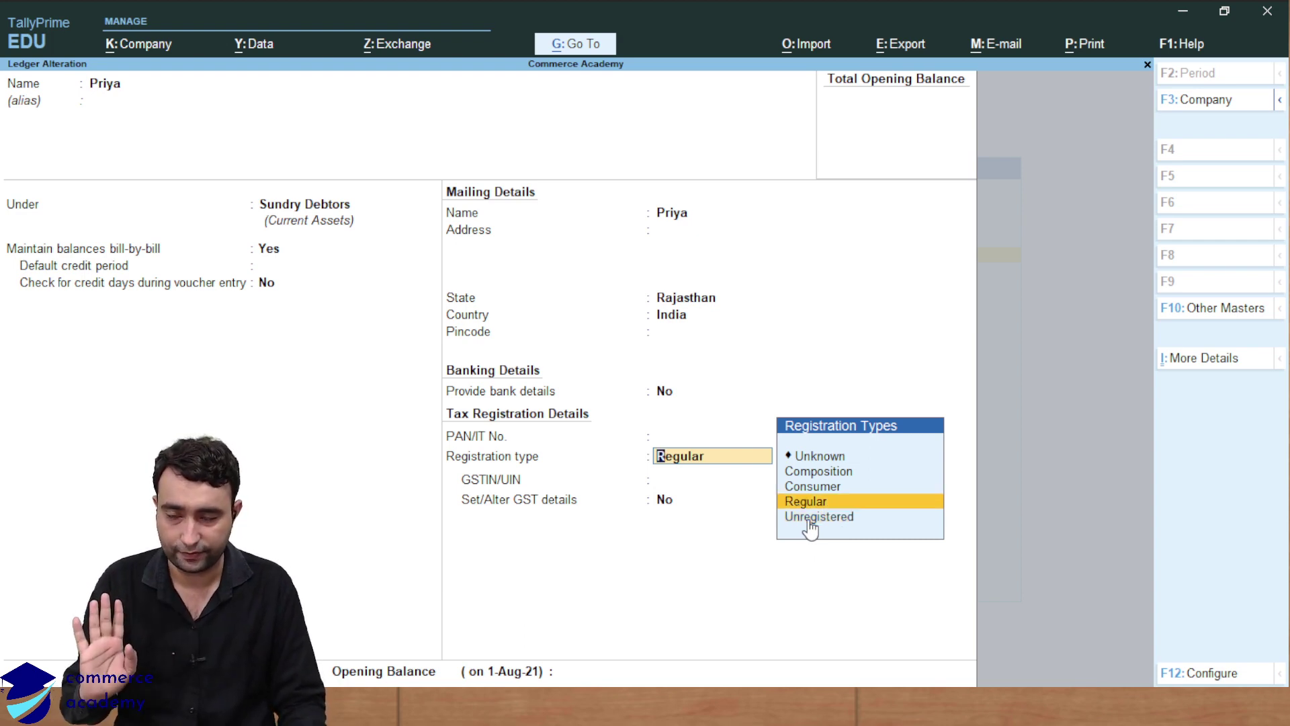
key(Return)
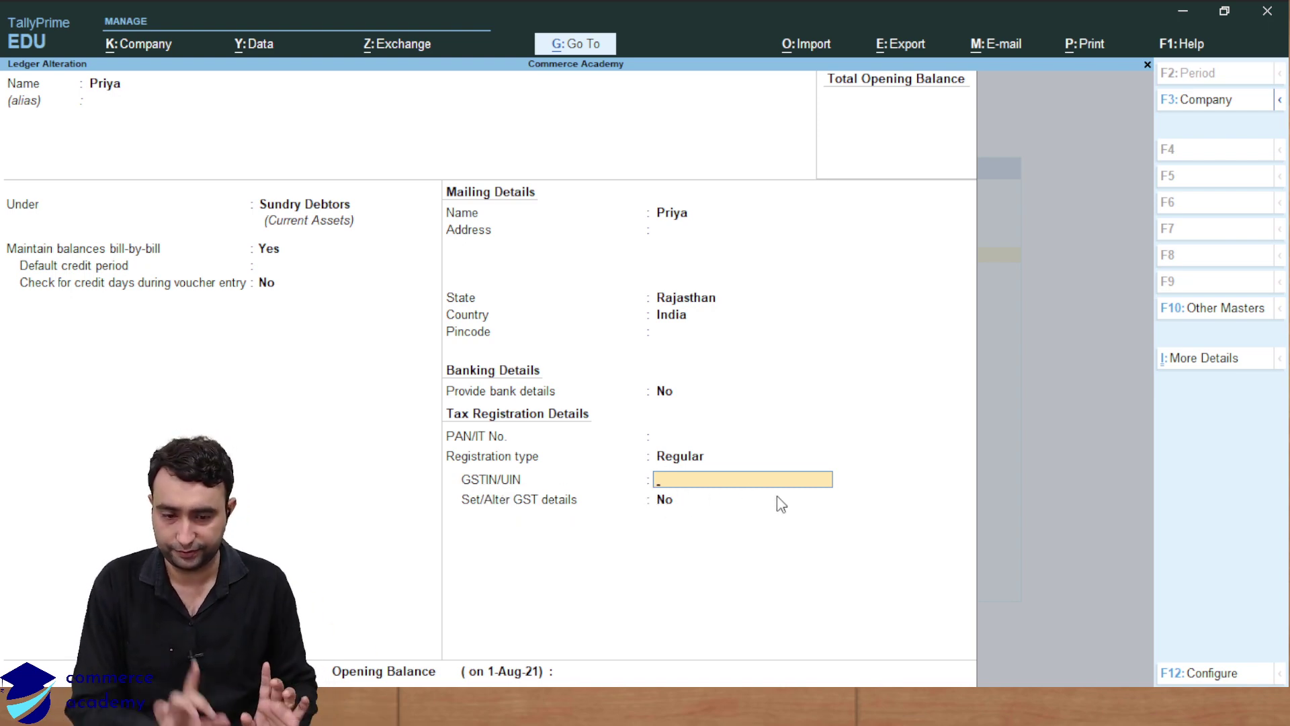
key(BackSpace)
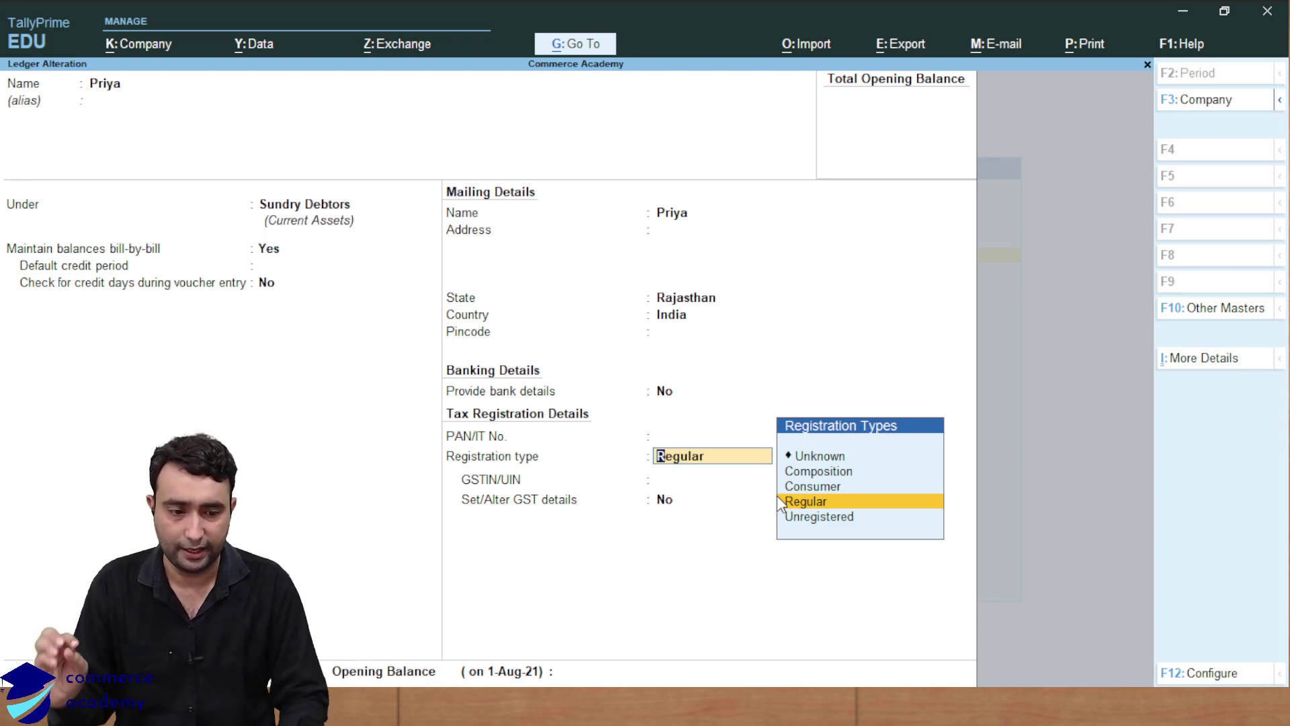
- Set the customer ledger's registration type to Consumer, save the ledger and return to the Gateway of Tally
key(Down)
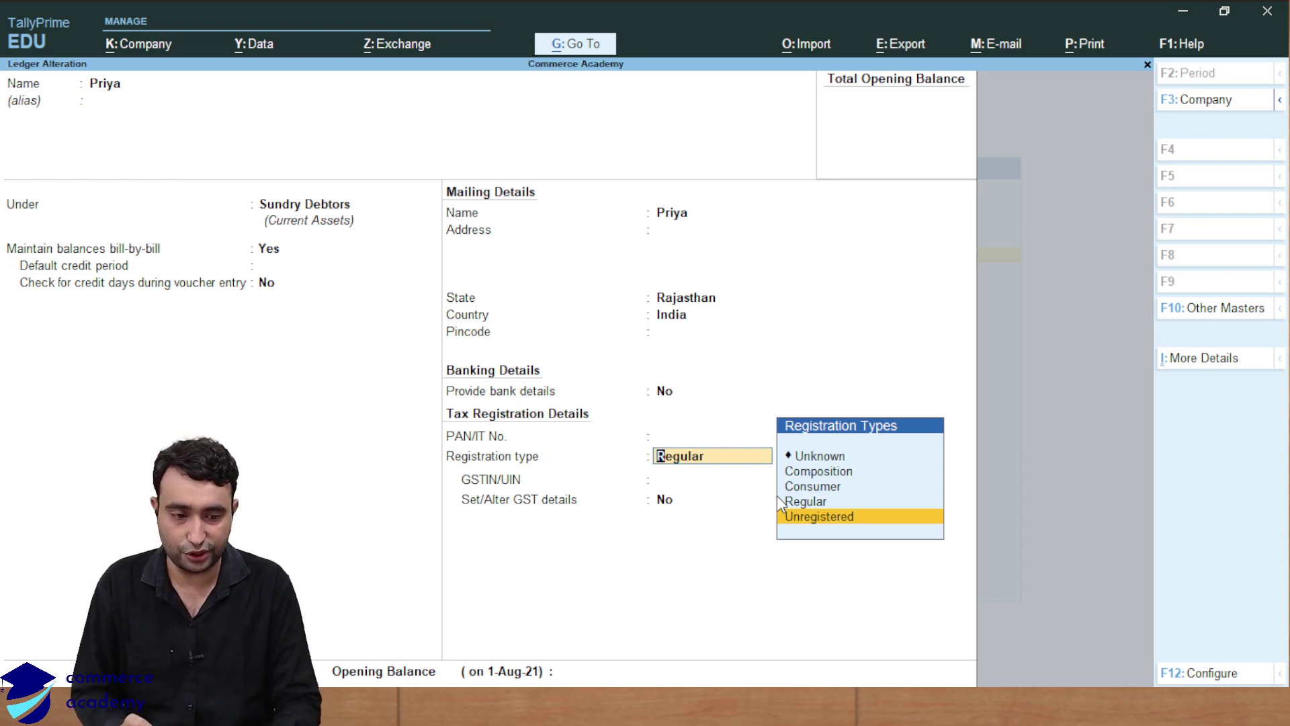
key(Up)
key(Up)
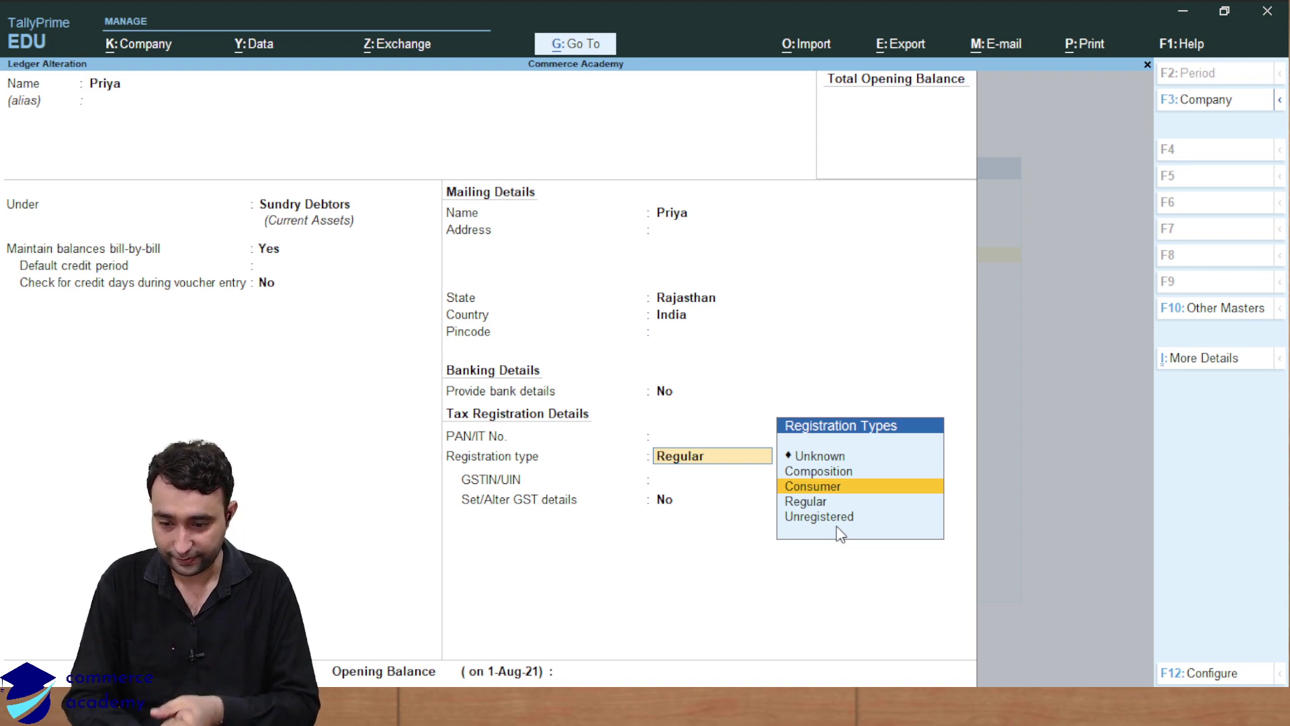
key(Down)
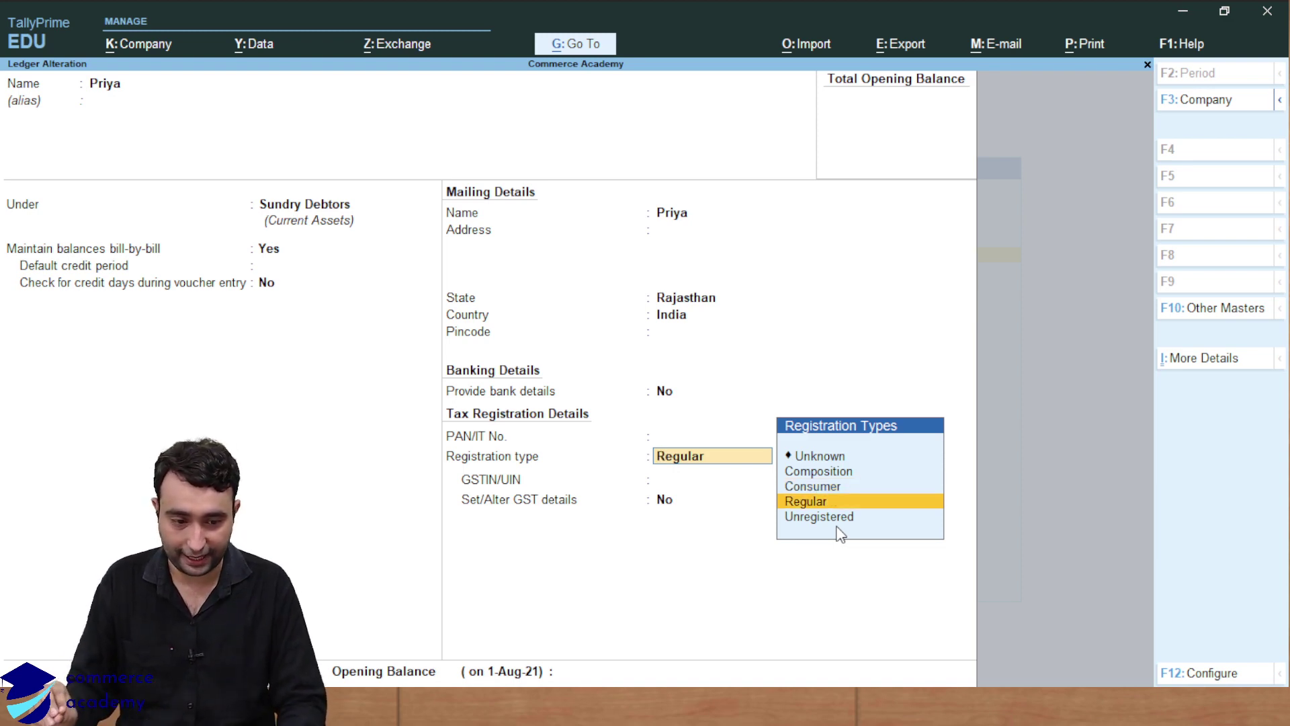
key(Up)
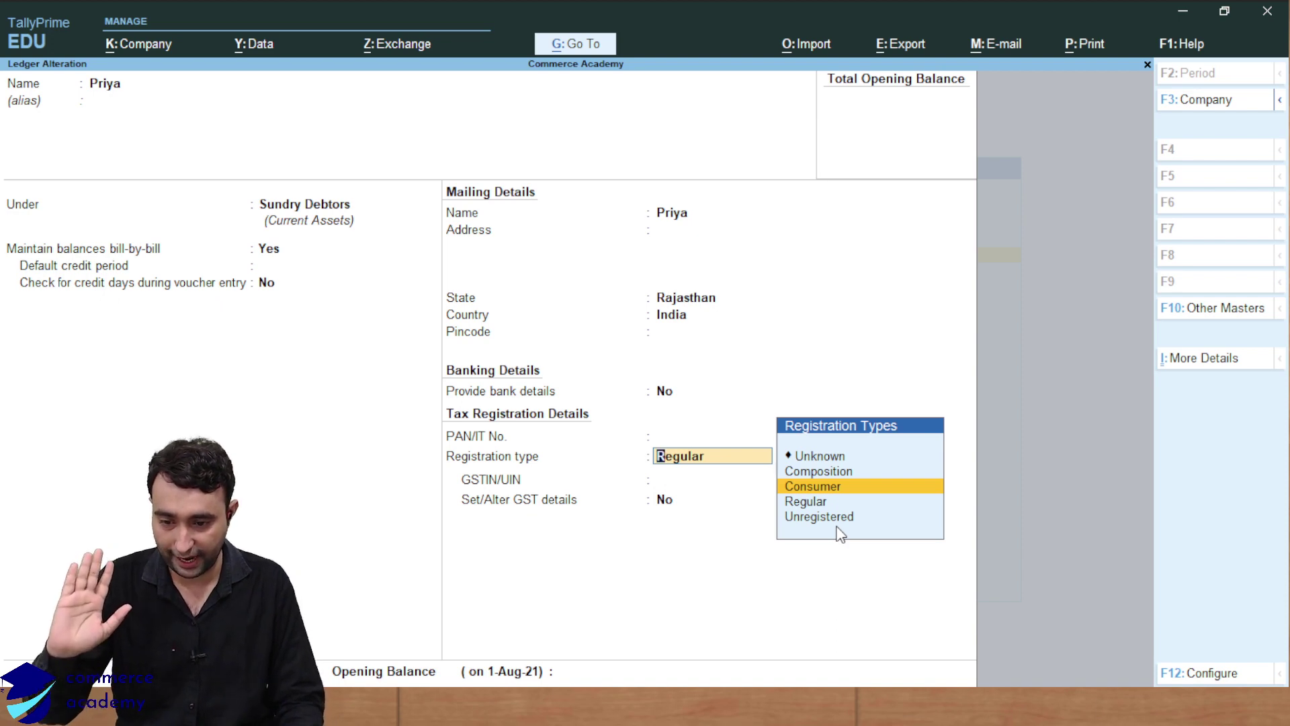
key(Return)
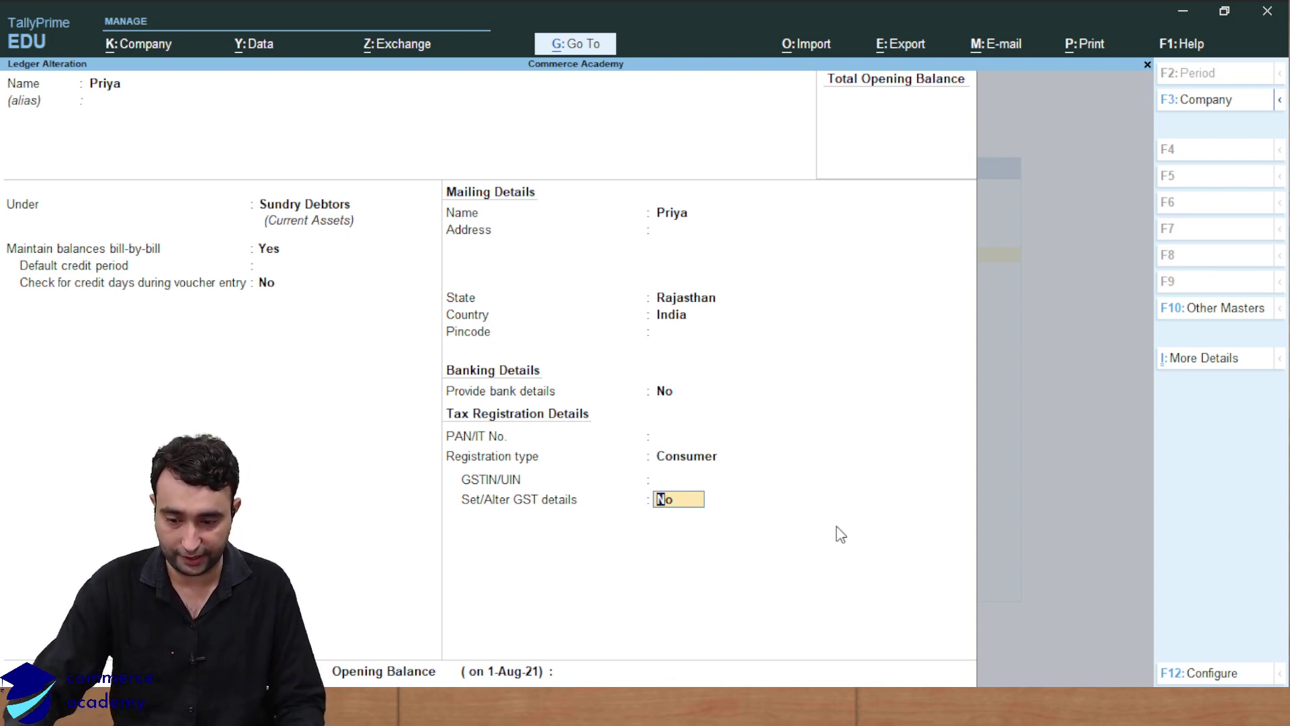
key(Return)
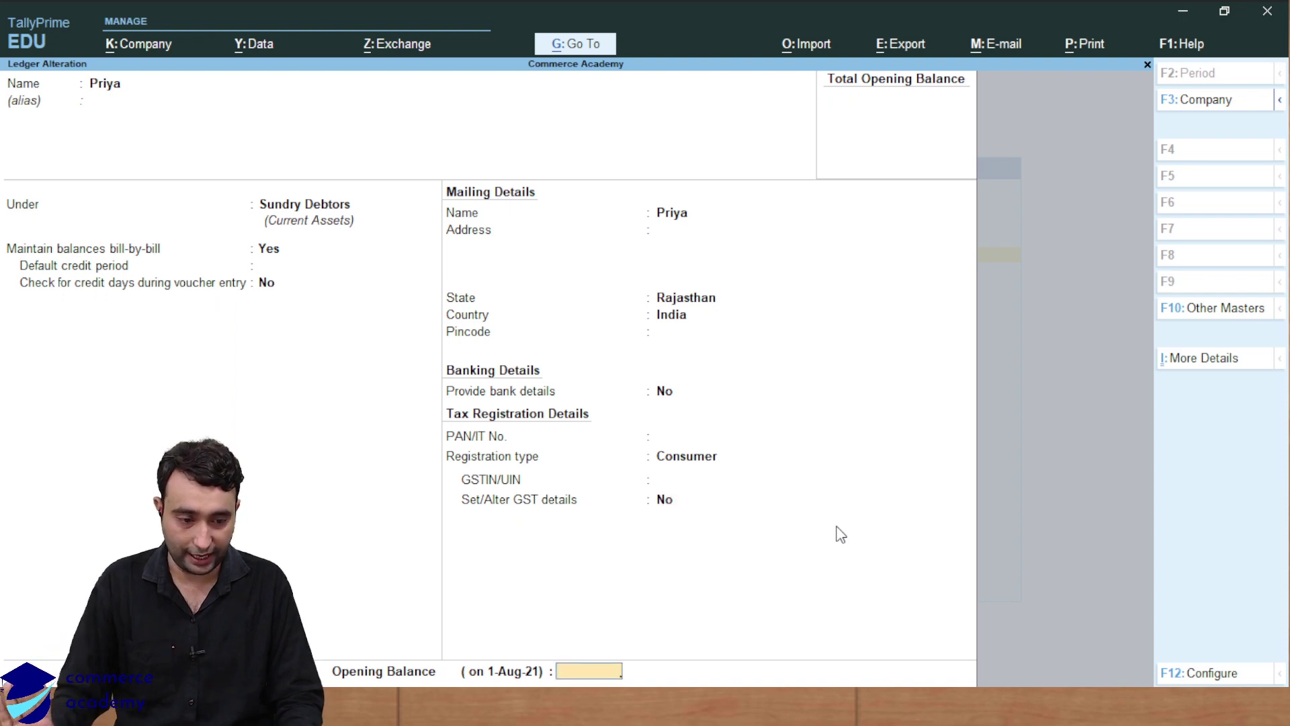
key(Return)
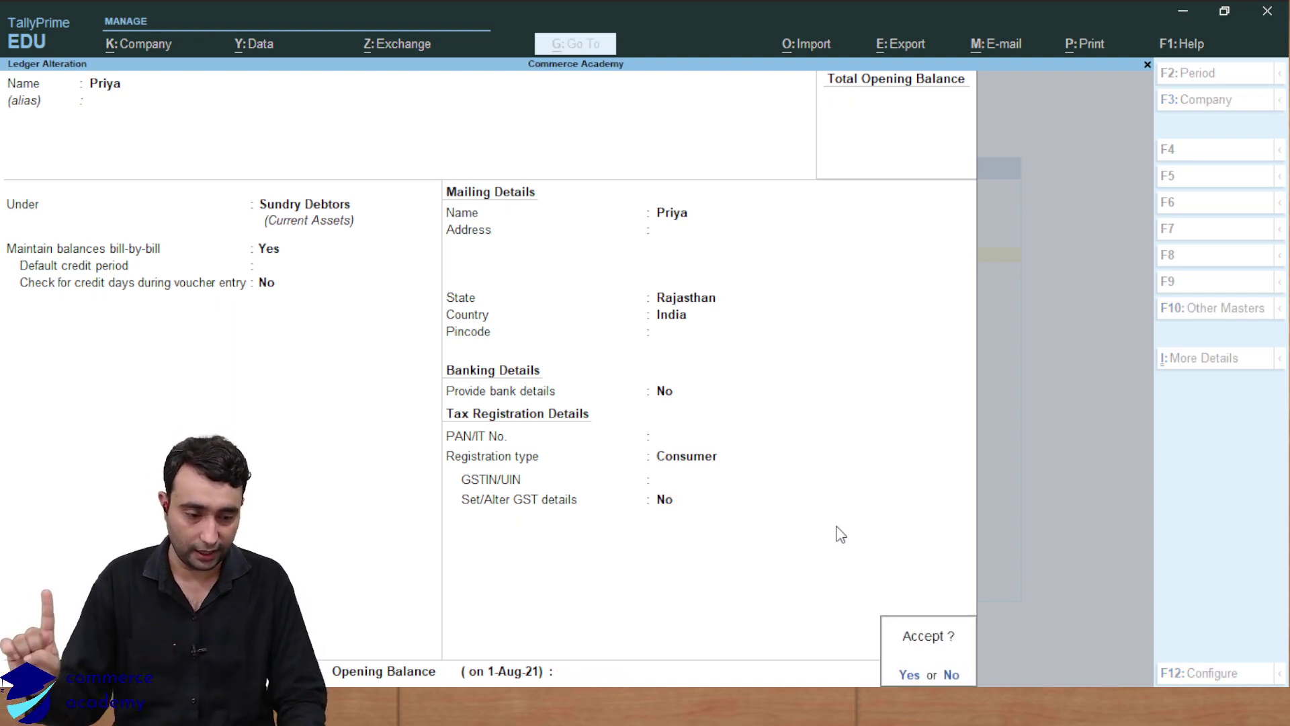
key(Return)
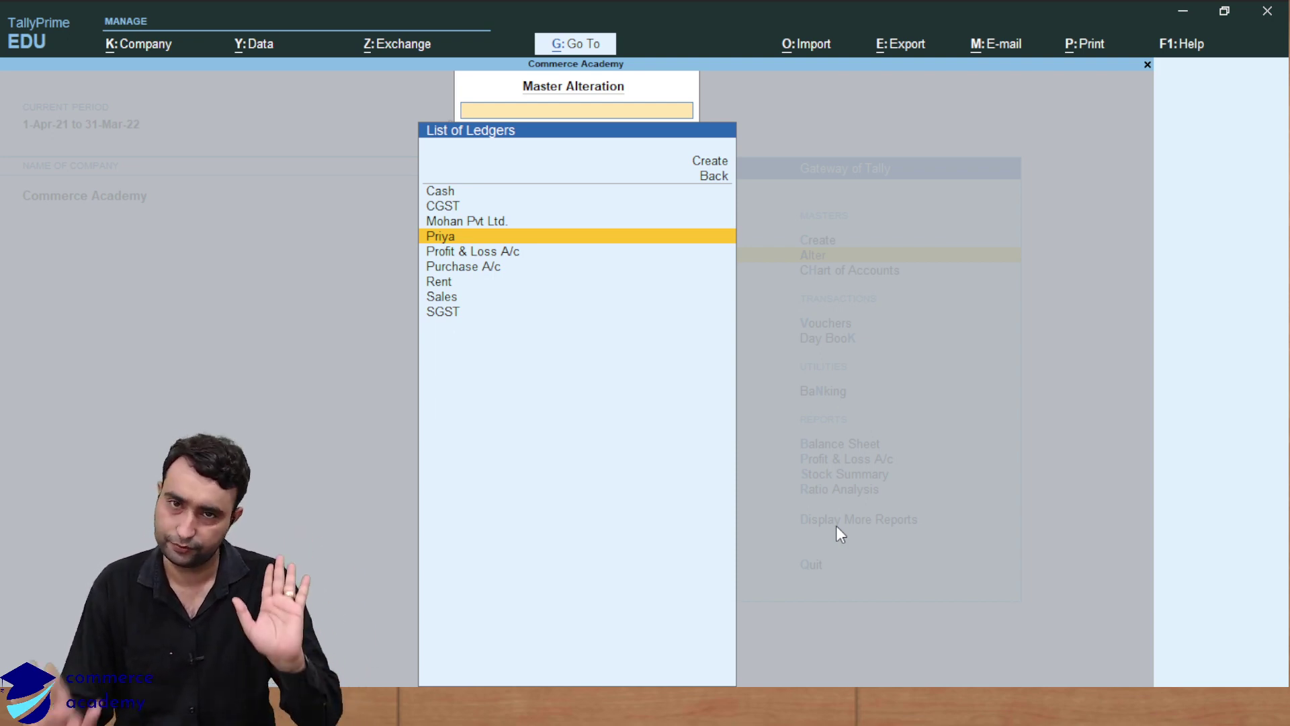
key(Escape)
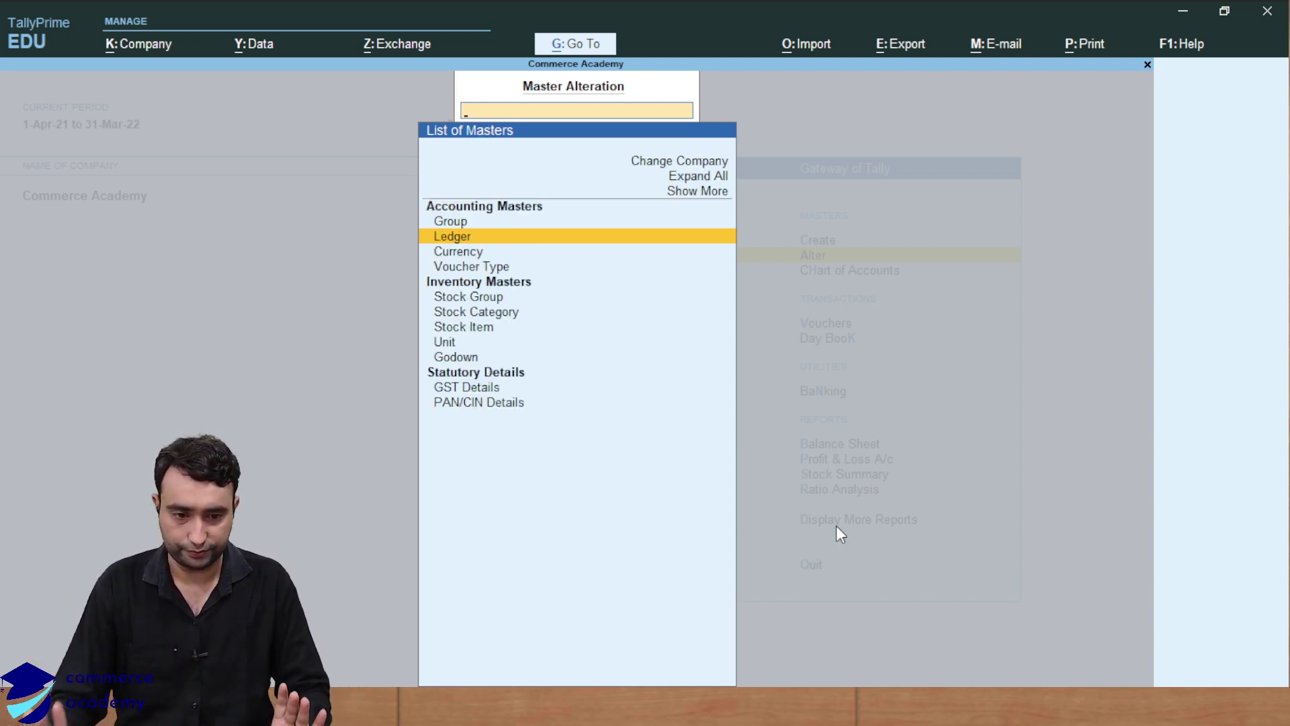
key(Escape)
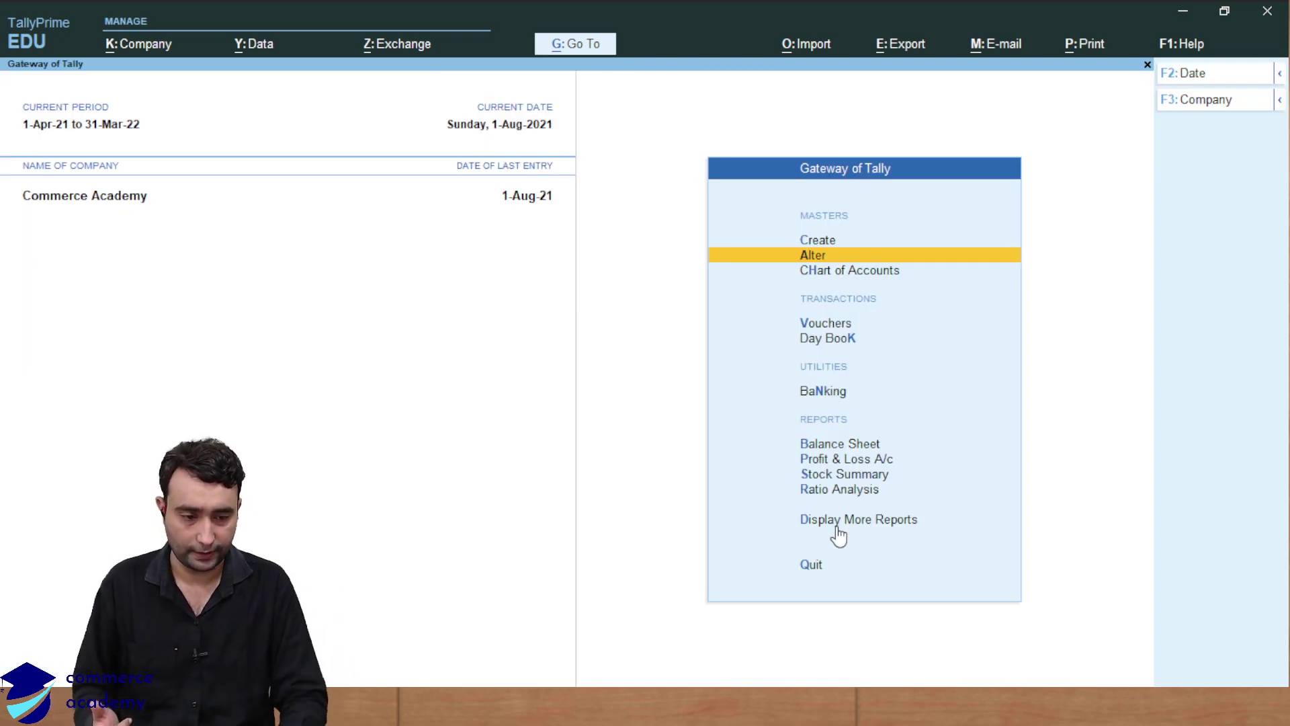
- Open the list of additional reports from the Gateway of Tally
key(Down)
key(Down)
key(Down)
key(Down)
key(Down)
key(Down)
key(Down)
key(Down)
key(Down)
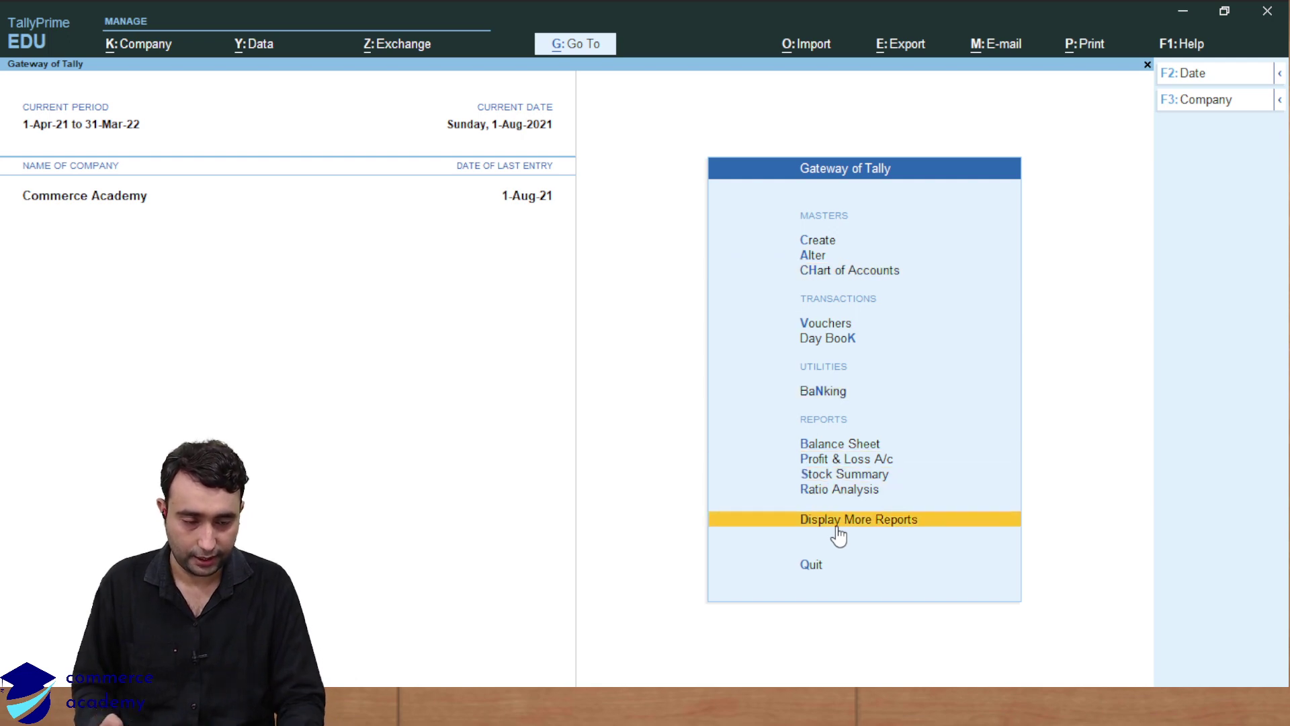
key(Return)
key(Down)
key(Down)
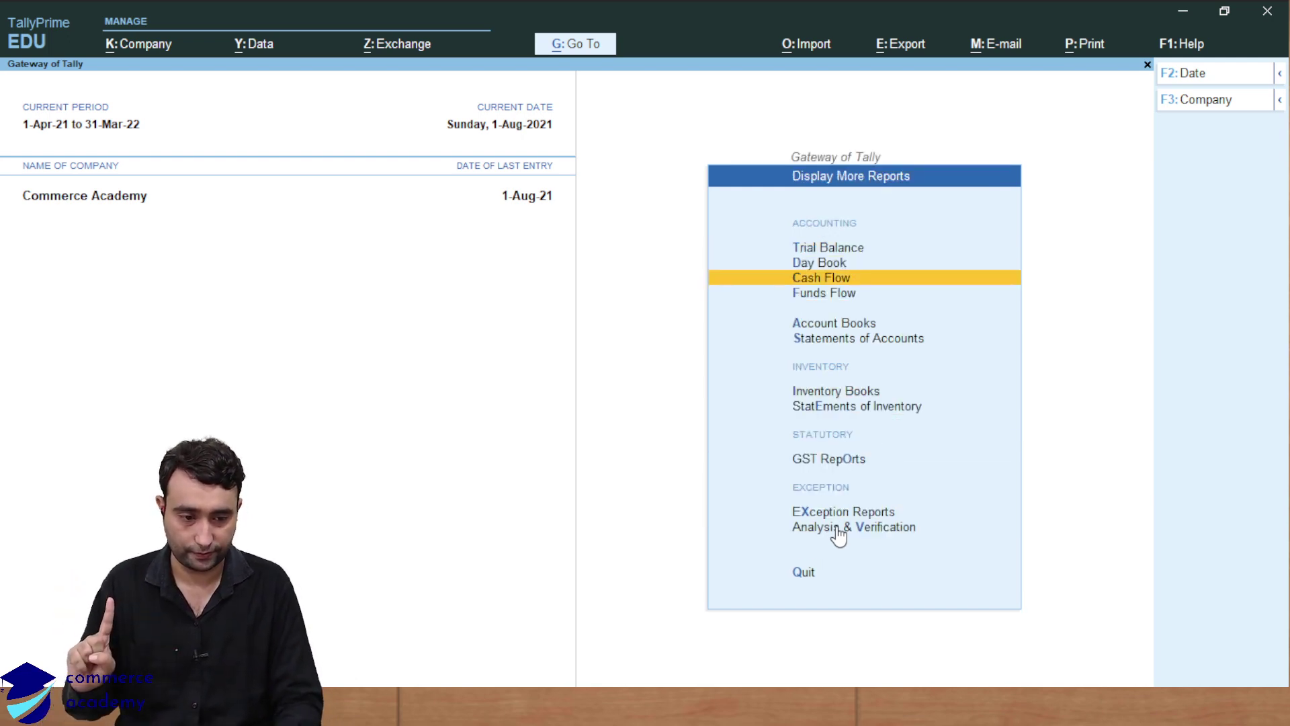
key(Down)
key(Up)
key(Up)
key(Down)
key(Down)
key(Up)
key(Up)
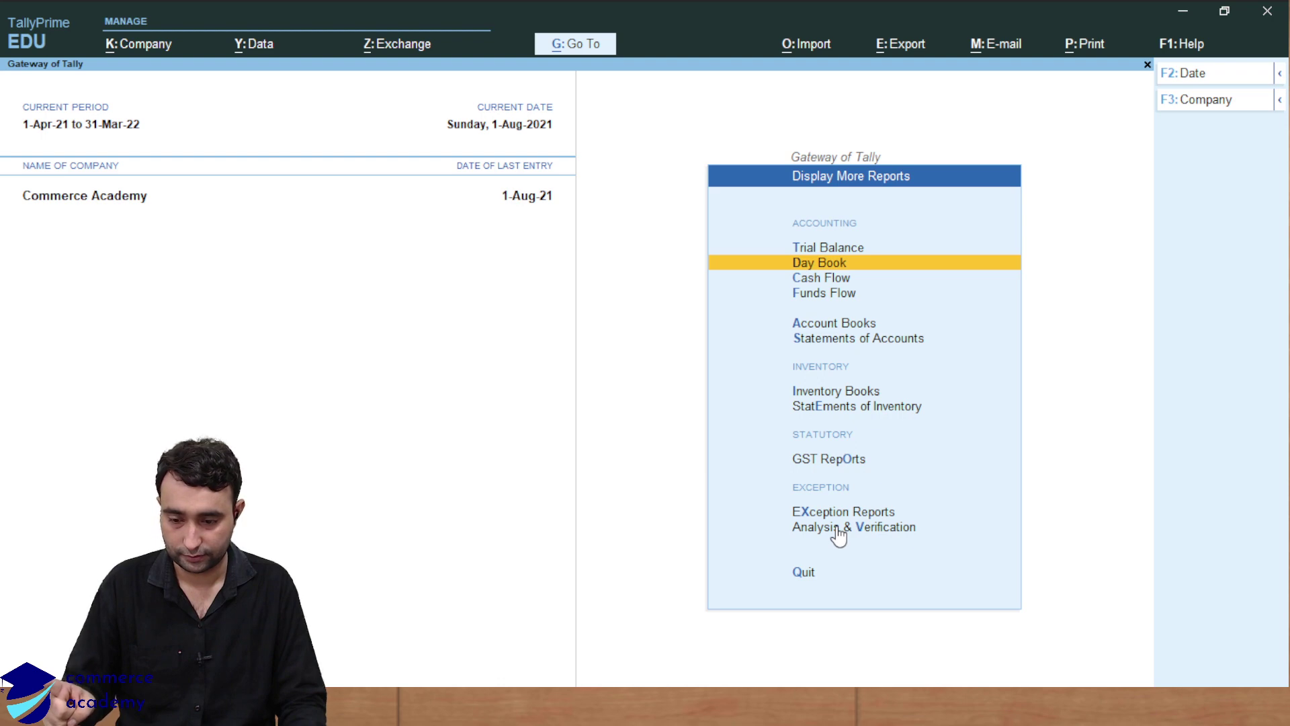
- Open the GSTR-1 return from the GST reports
key(Down)
key(Down)
key(Down)
key(Down)
key(Down)
key(Down)
key(Down)
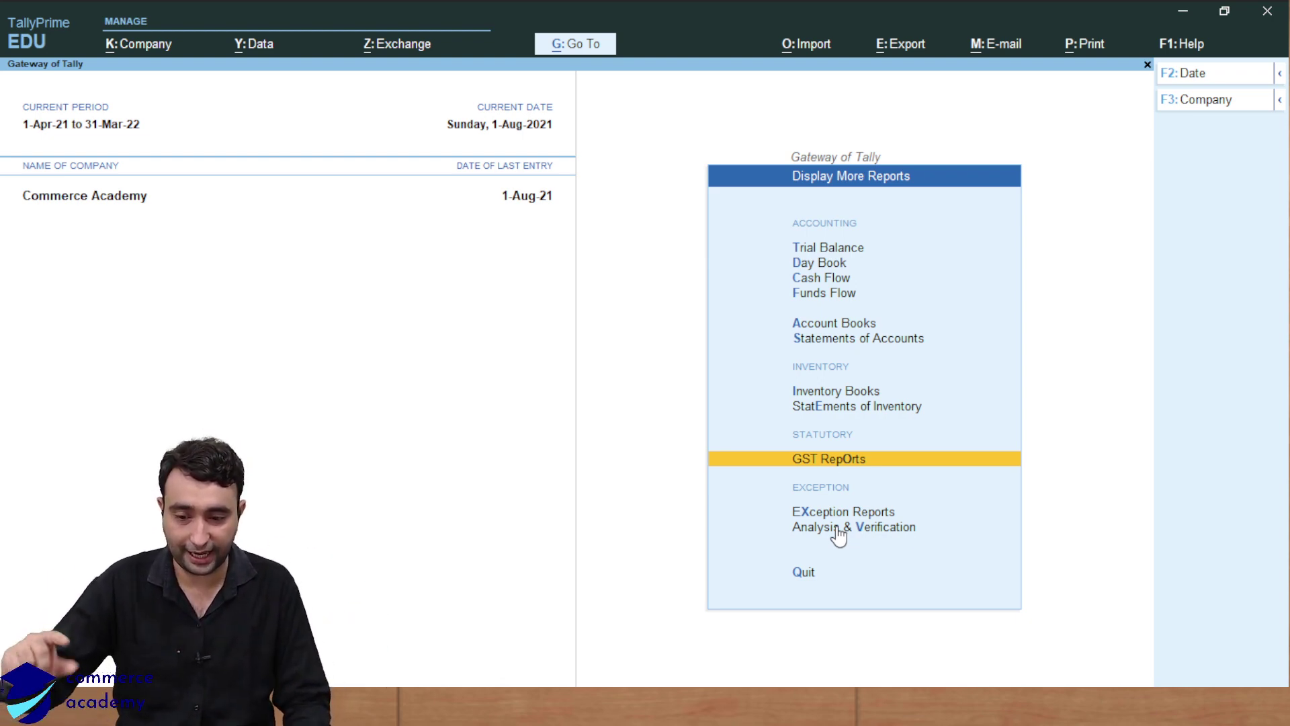
key(Return)
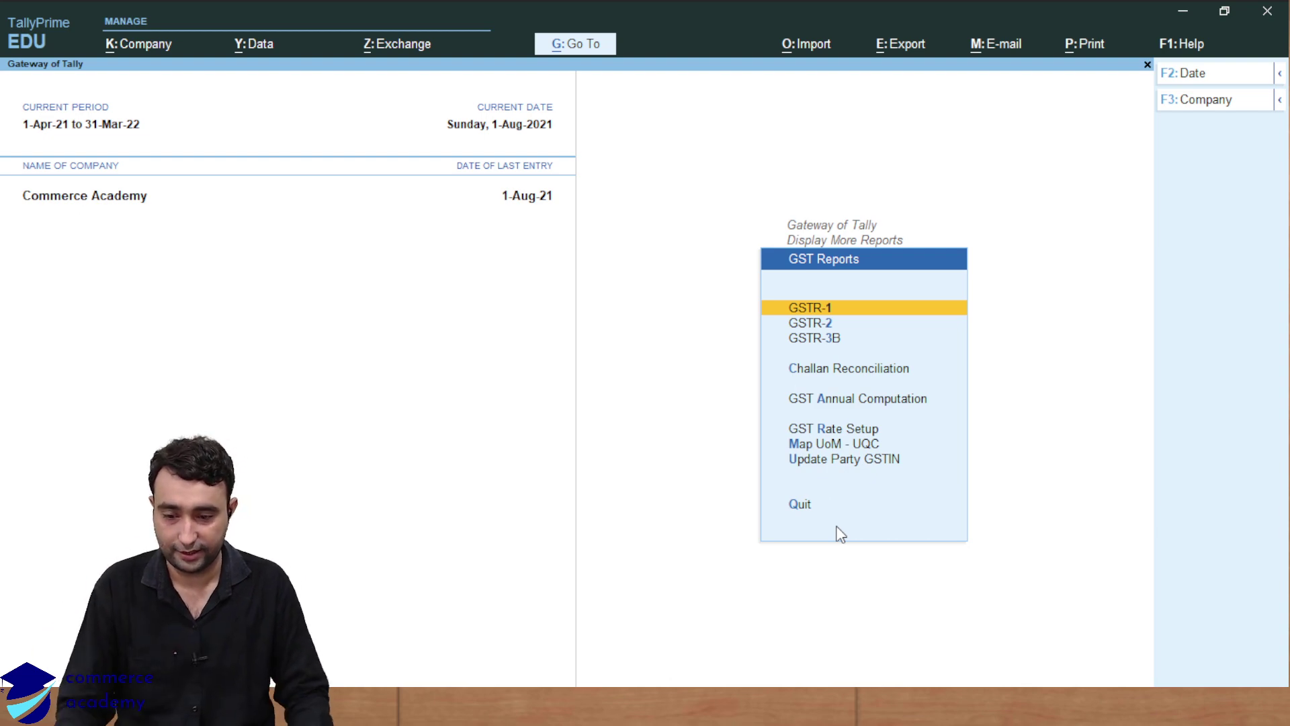
key(Return)
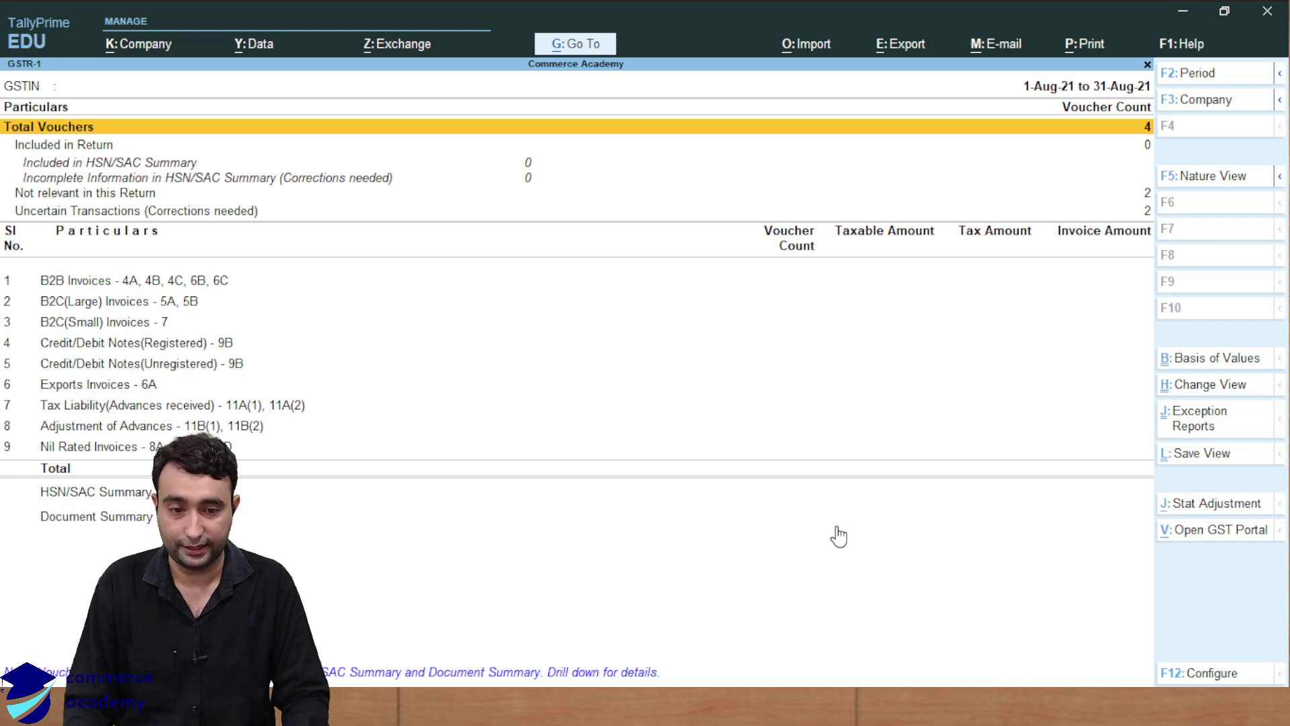
- Examine the GSTR-1 voucher summary and invoice sections from Total Vouchers to B2C(Small) Invoices
key(Down)
key(Down)
key(Down)
key(Down)
key(Down)
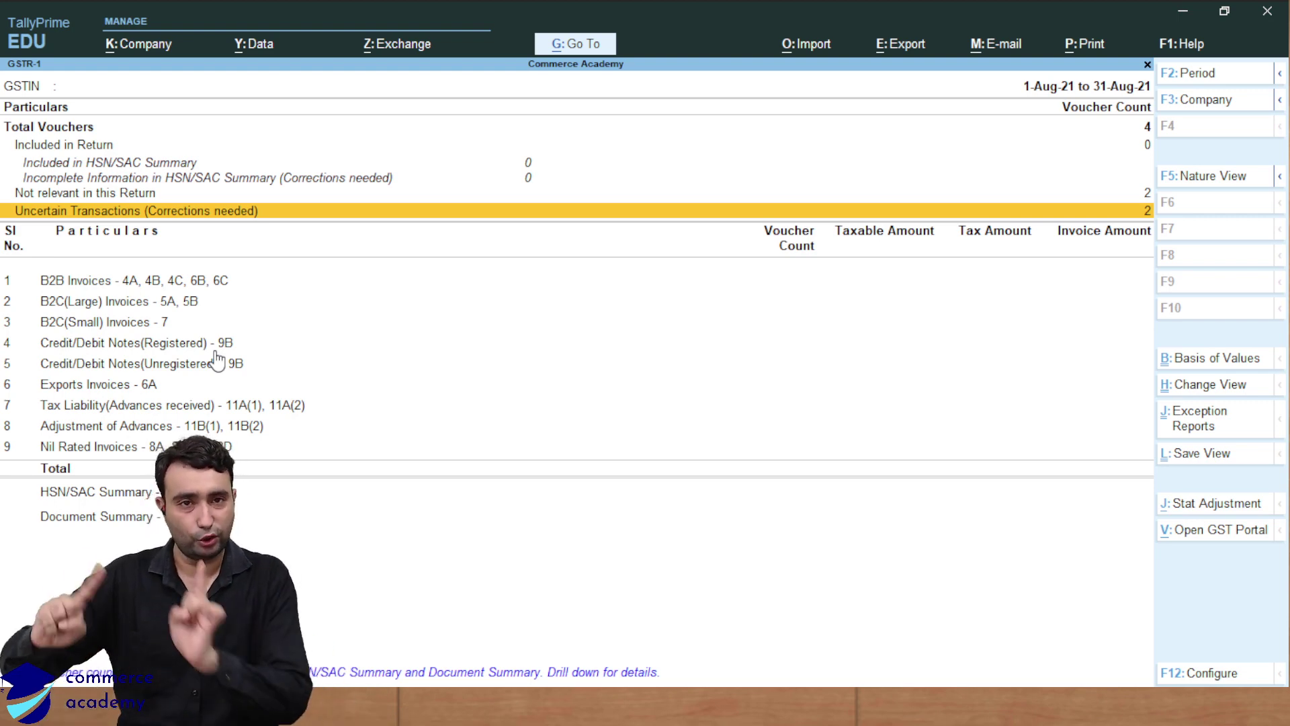
key(Down)
key(Down)
key(Down)
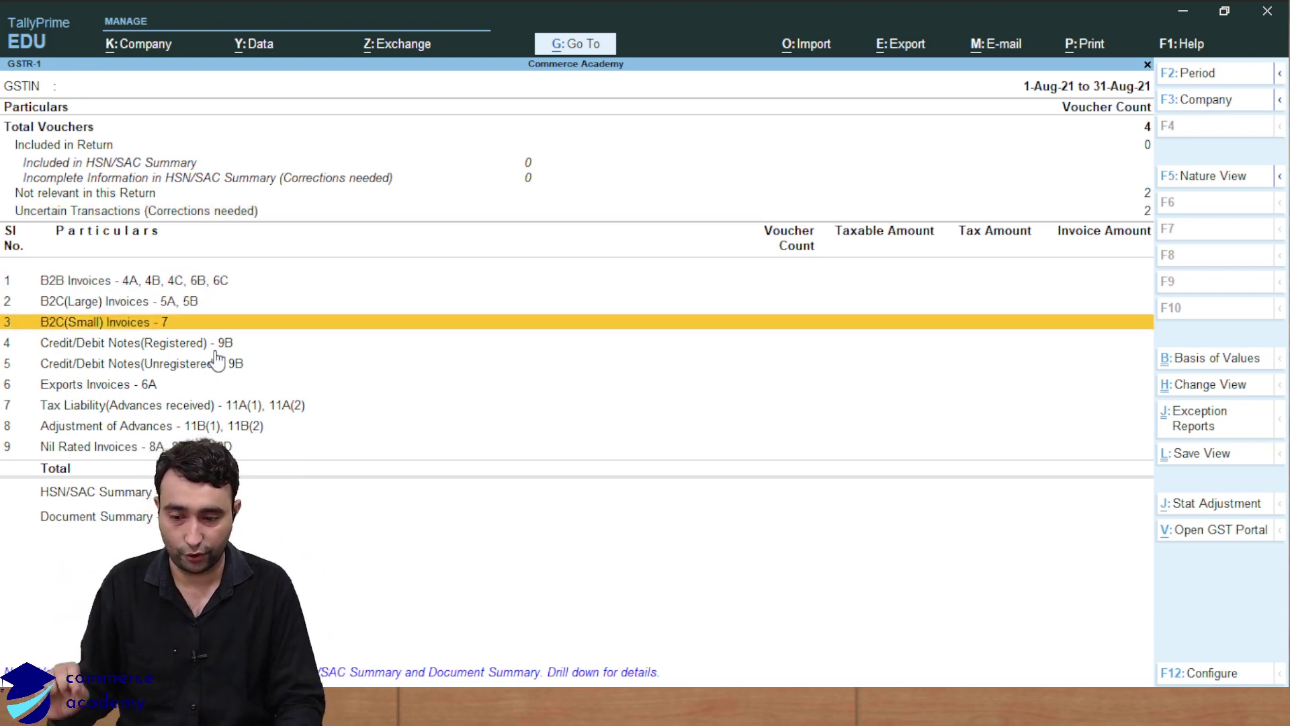
- Drill into GSTR-1's uncertain transactions, check the Unit Quantity Code exception, and return to the Gateway of Tally
key(Up)
key(Up)
key(Up)
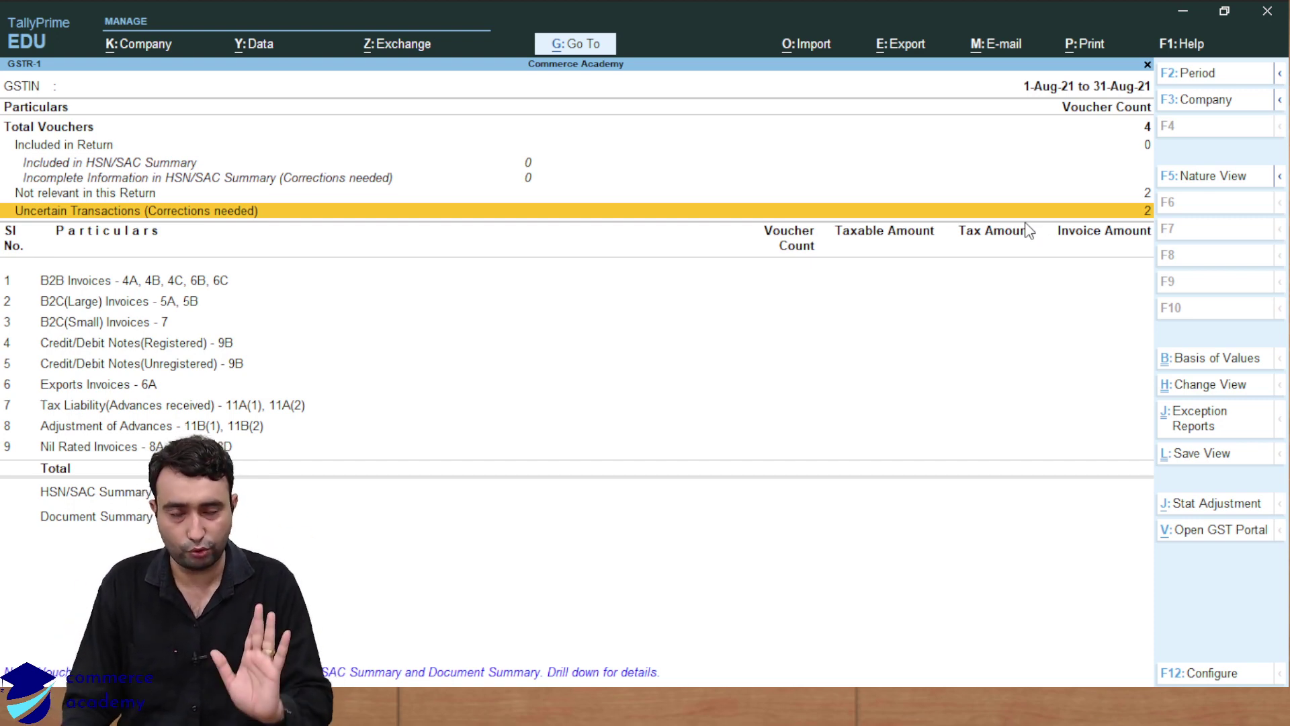
key(Return)
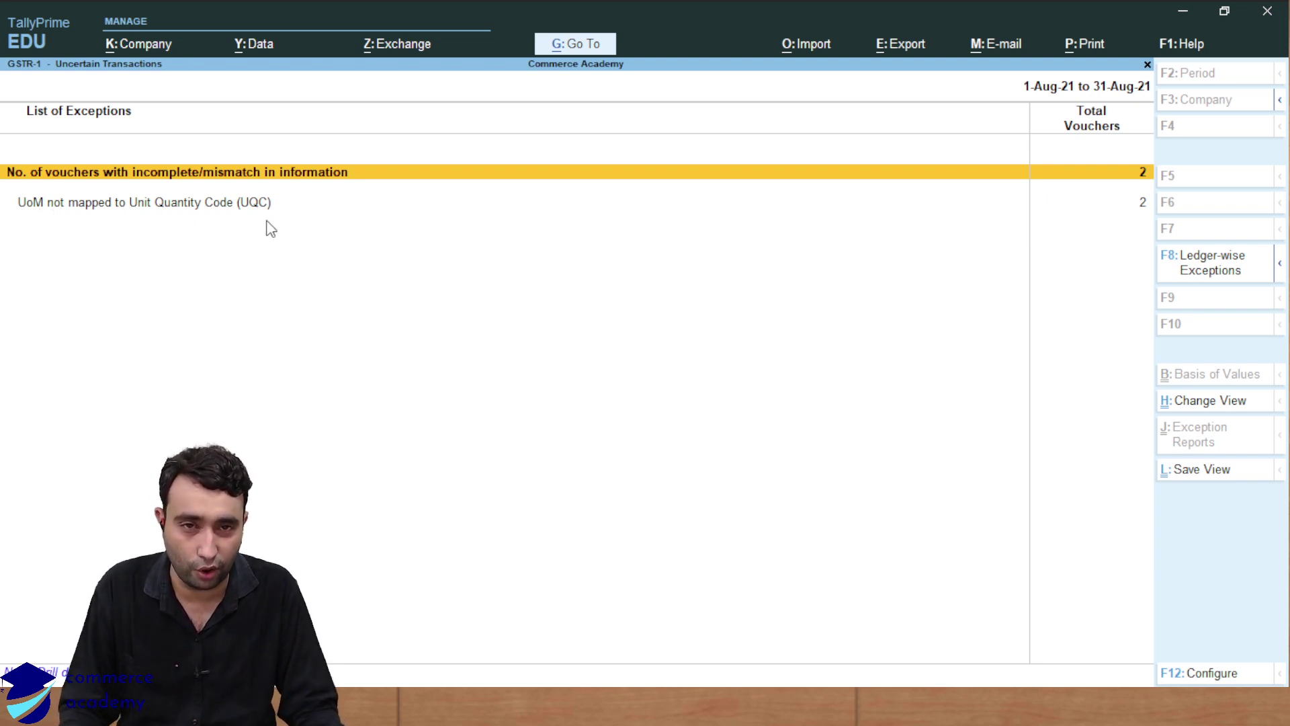
key(Down)
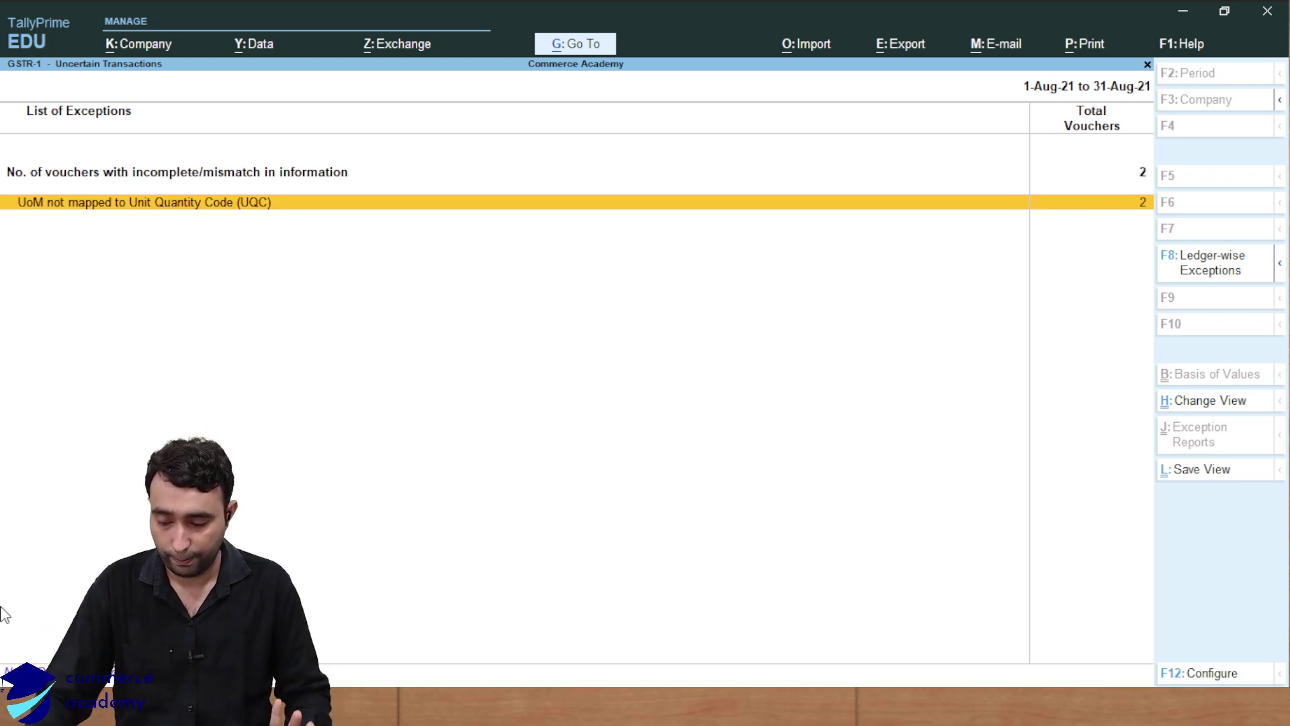
key(Escape)
key(Escape)
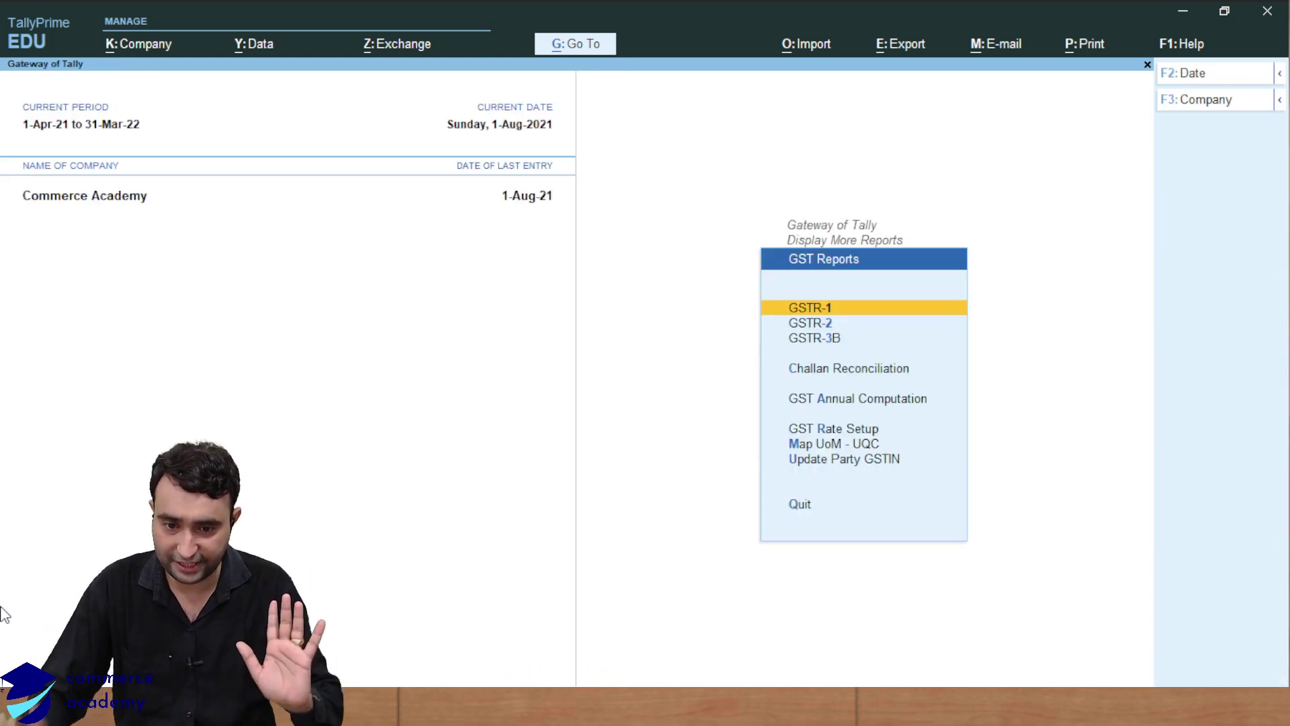
key(Escape)
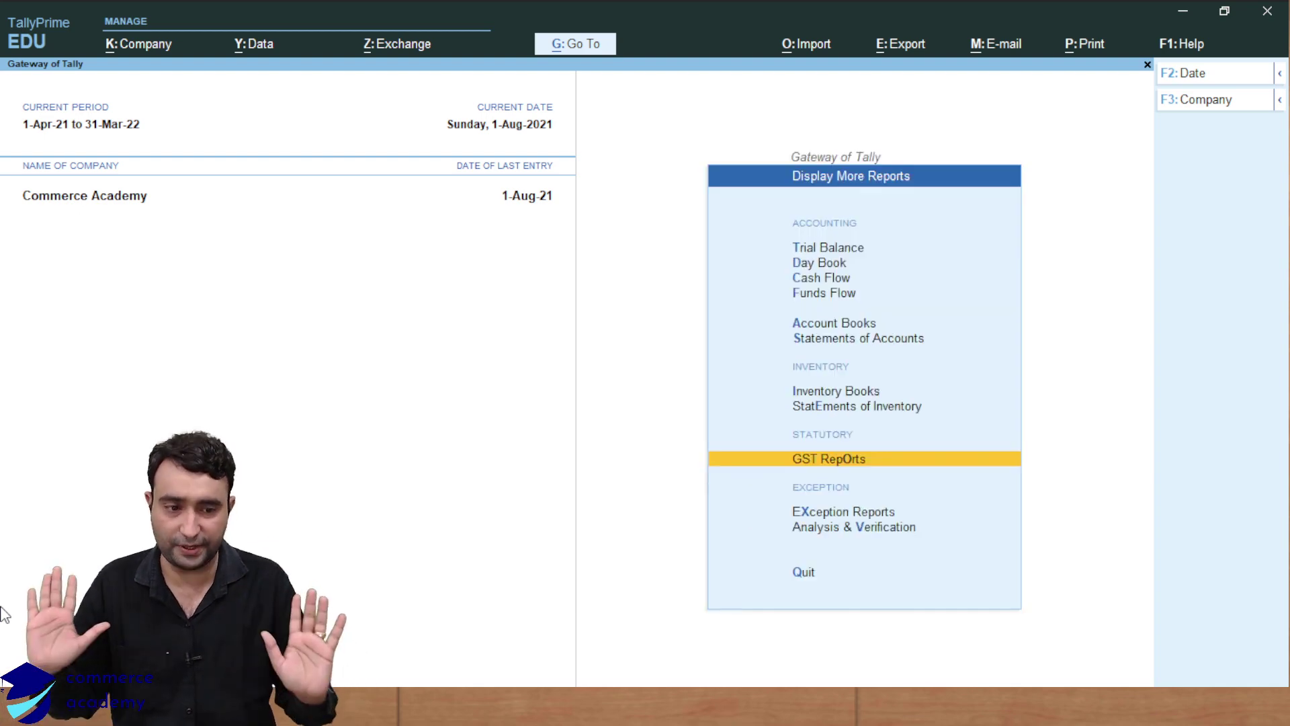
key(Escape)
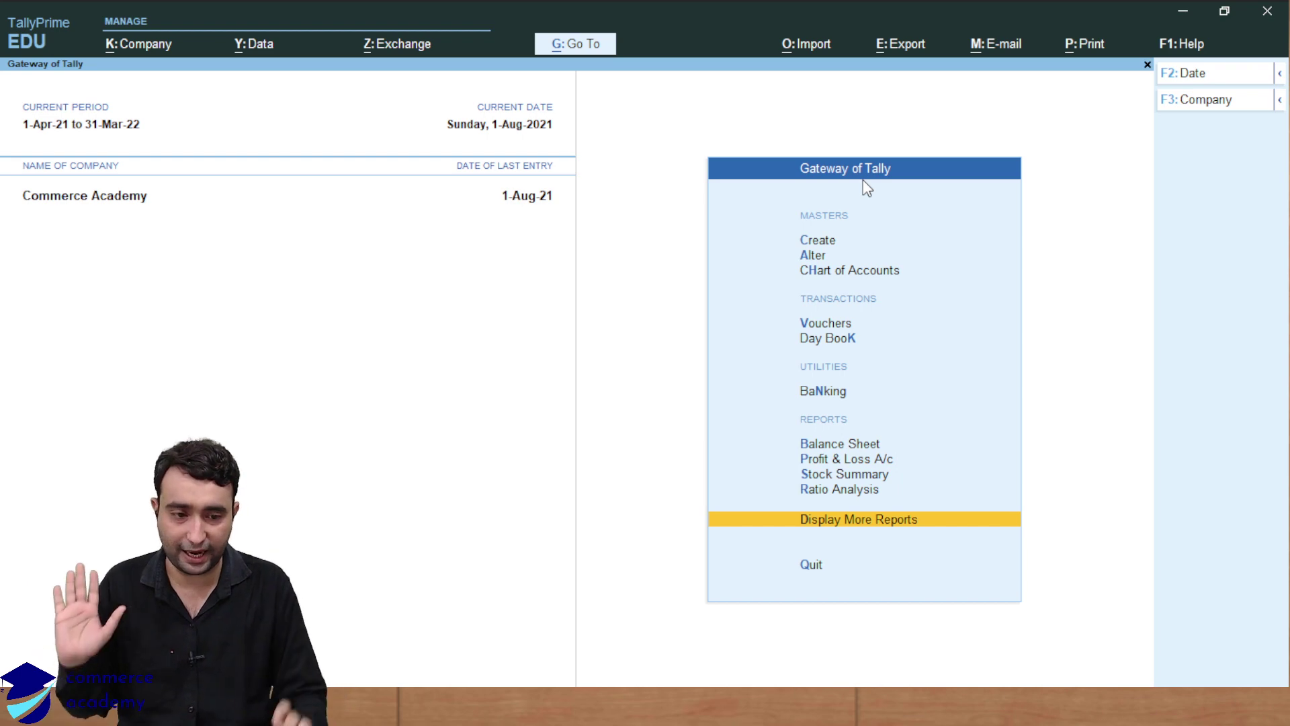
- Open the list of masters for alteration from the Gateway of Tally
key(Up)
key(Up)
key(Up)
key(Up)
key(Up)
key(Up)
key(Up)
key(Up)
key(Up)
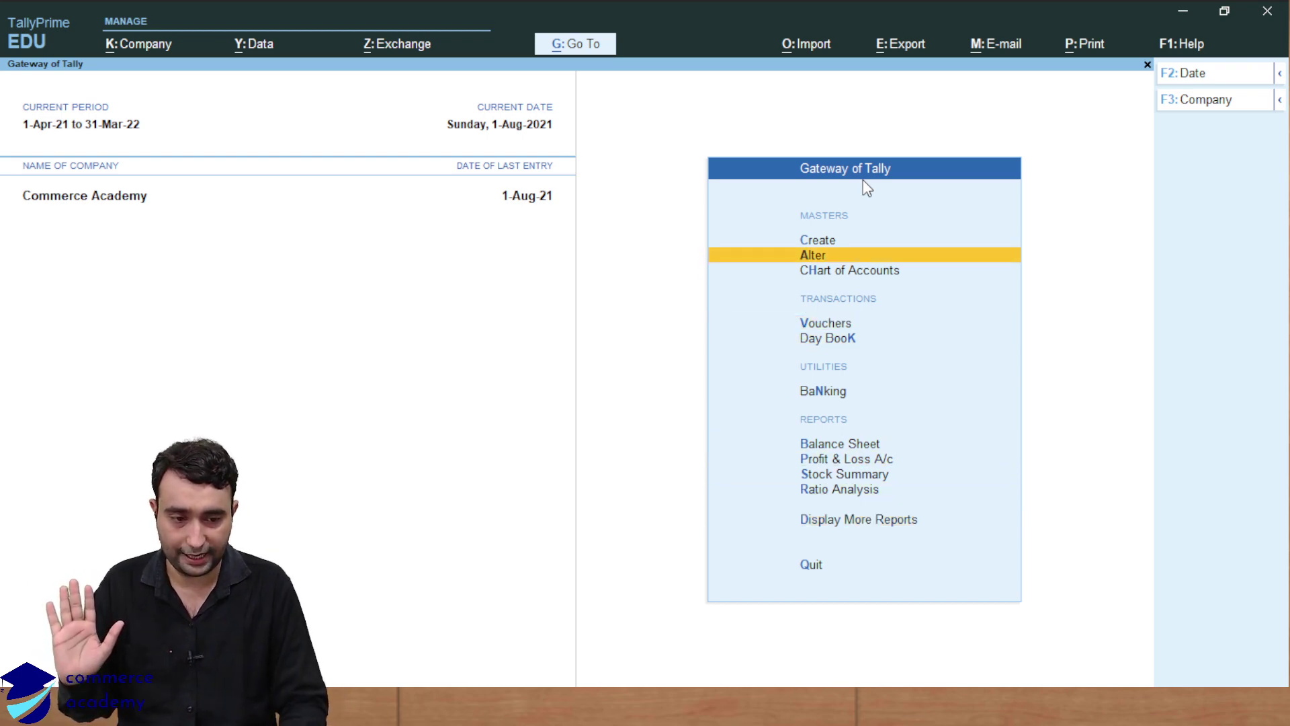
key(Return)
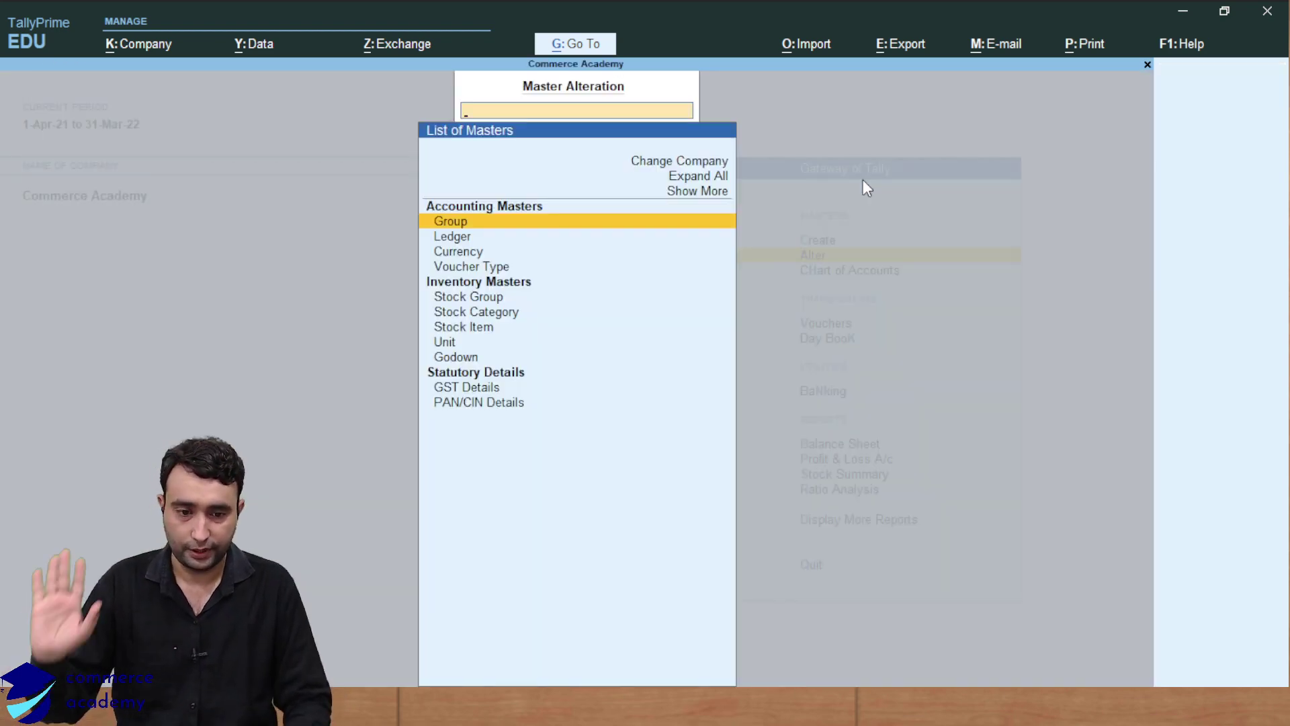
- Open the inventory unit Nos for alteration
key(Down)
key(Down)
key(Down)
key(Down)
key(Down)
key(Down)
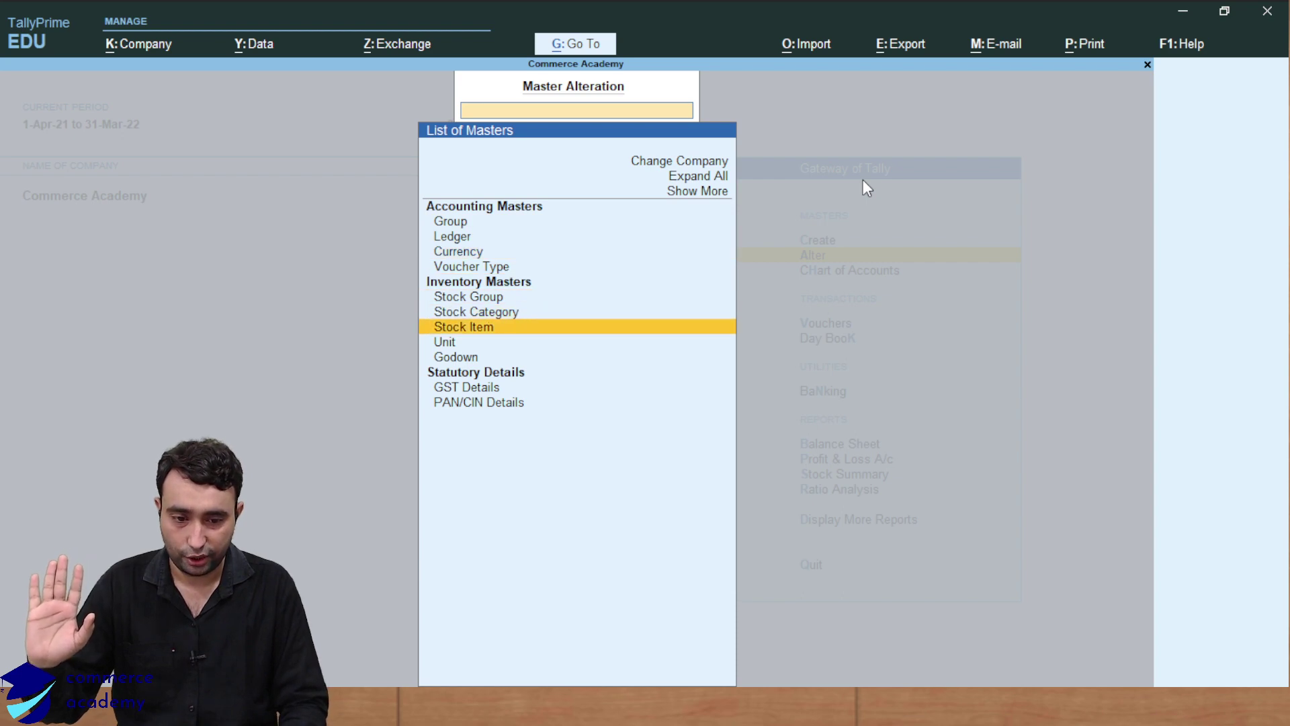
key(Down)
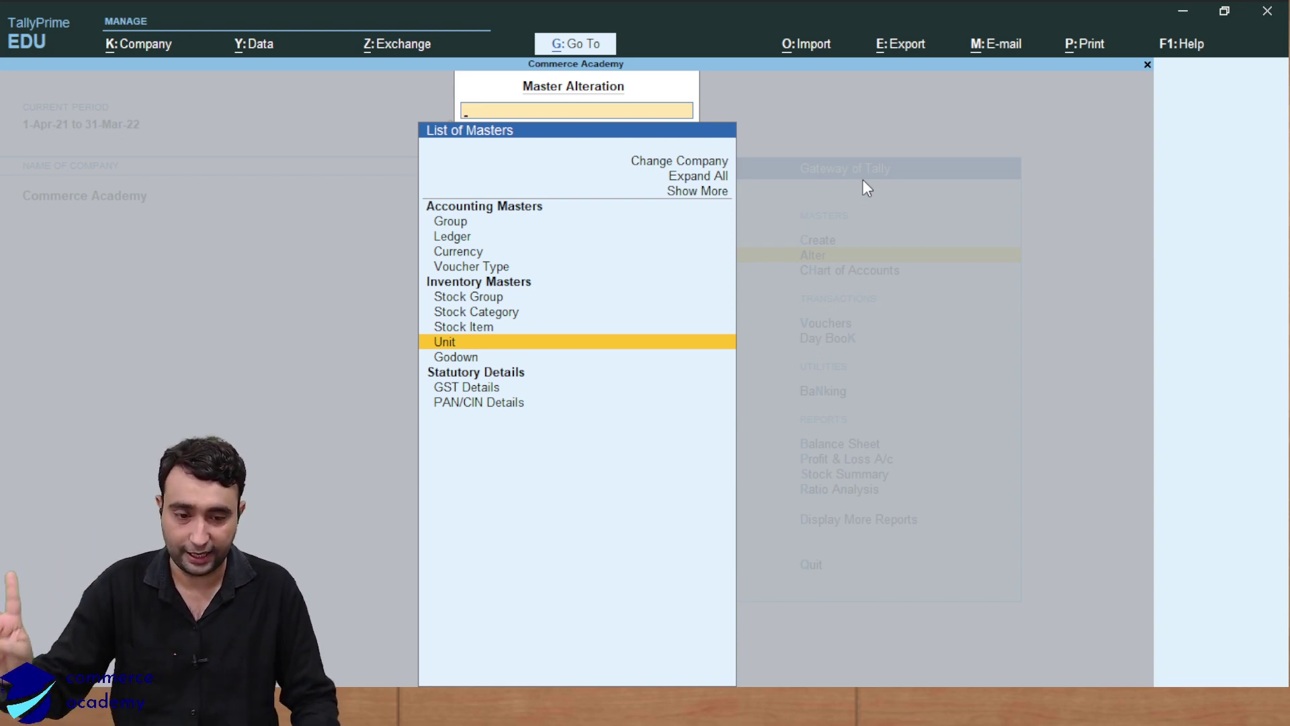
key(Return)
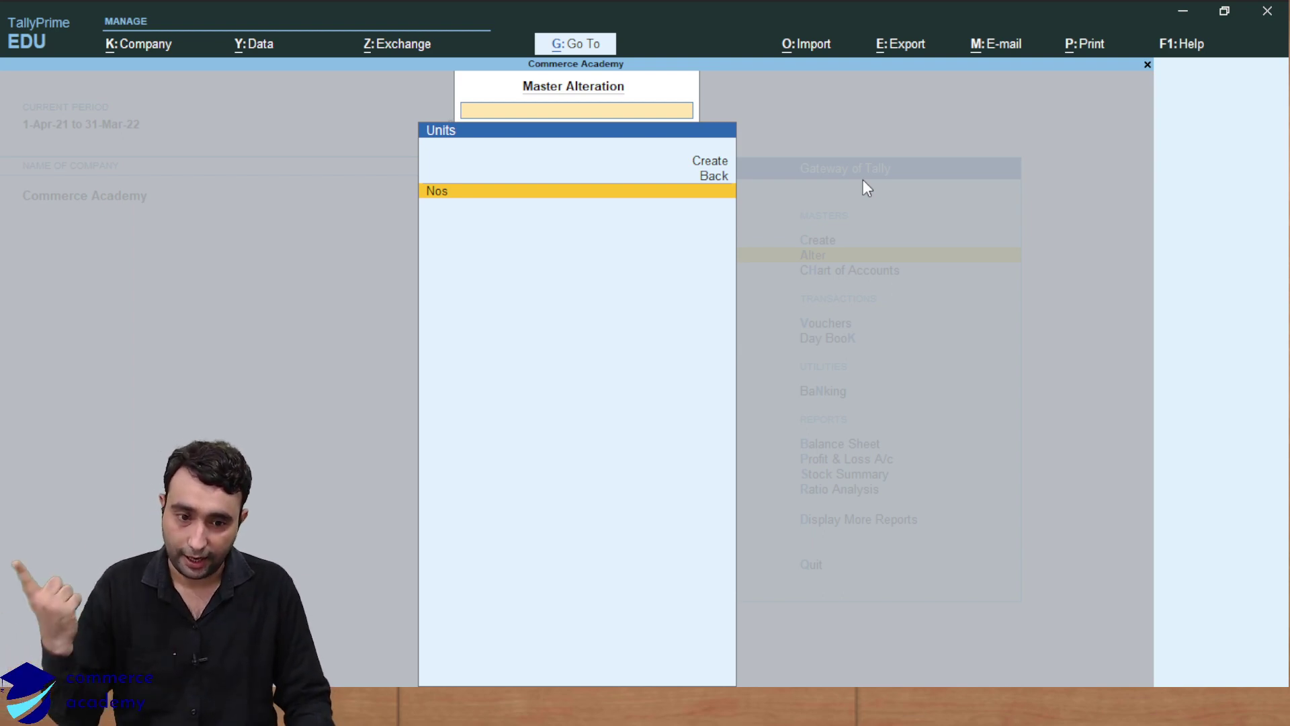
key(Return)
- Set the Nos unit's Unit Quantity Code to NOS-NUMBERS, keep its decimal places, and save the unit
key(Return)
key(Return)
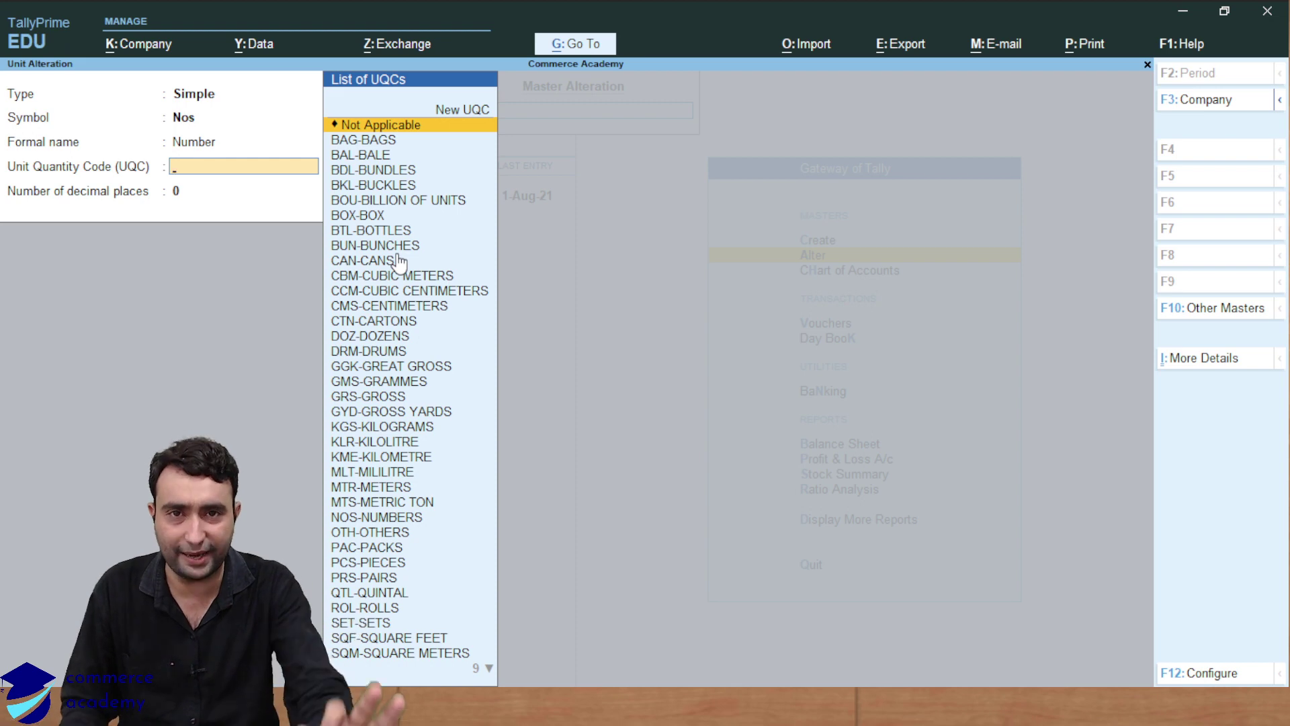
text(nos)
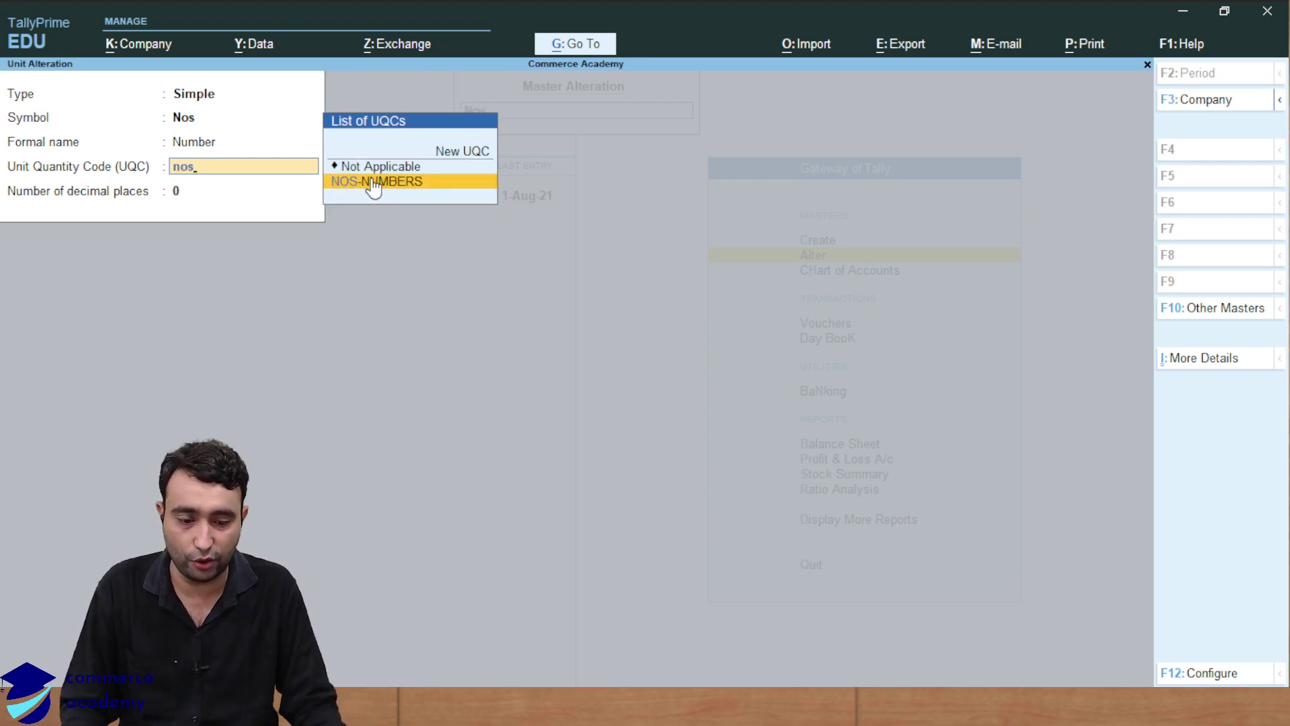
click(408, 183)
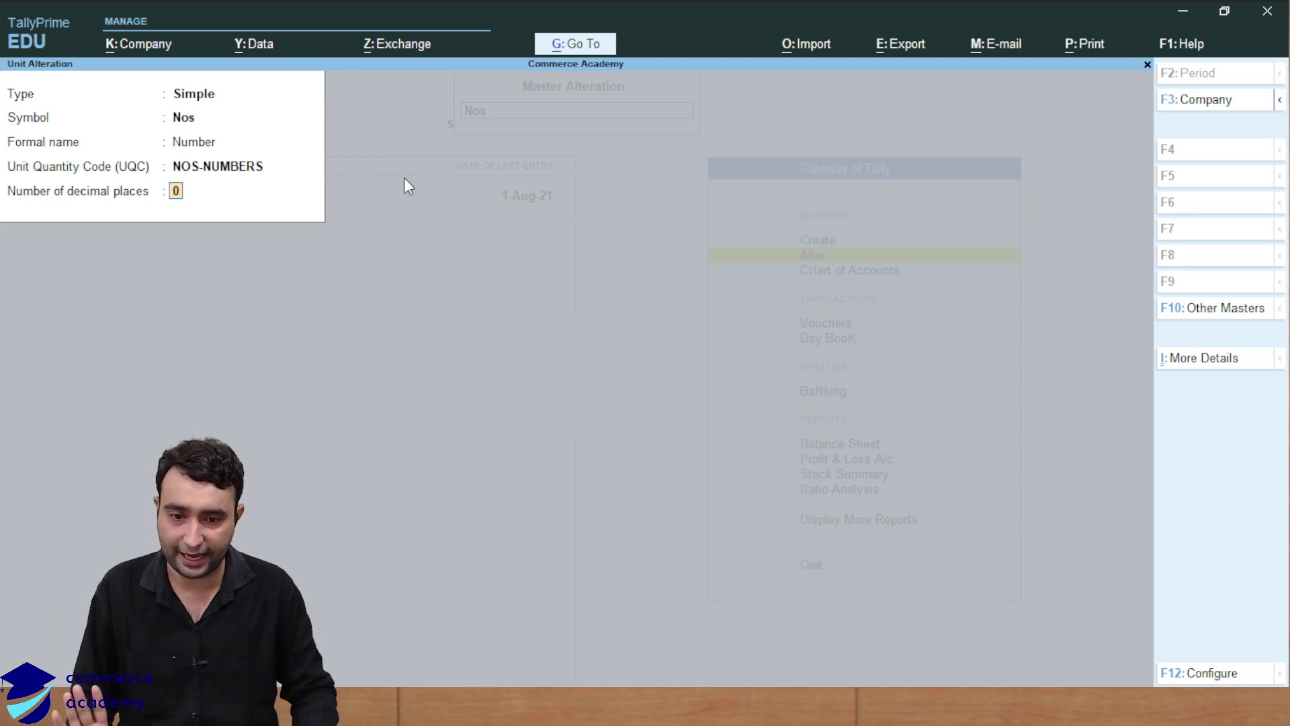
key(Return)
key(Return)
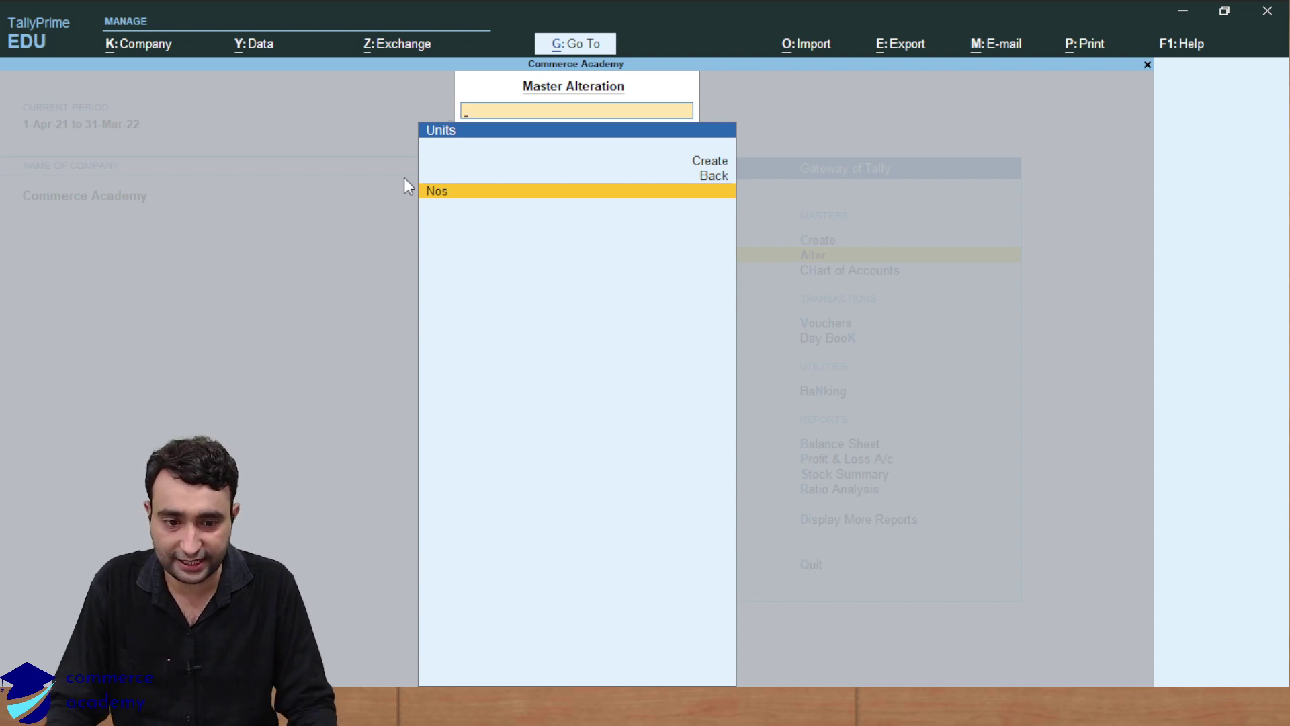
- Reopen the Nos unit to check its Unit Quantity Code, leave it unchanged, and return to the Gateway of Tally
key(Return)
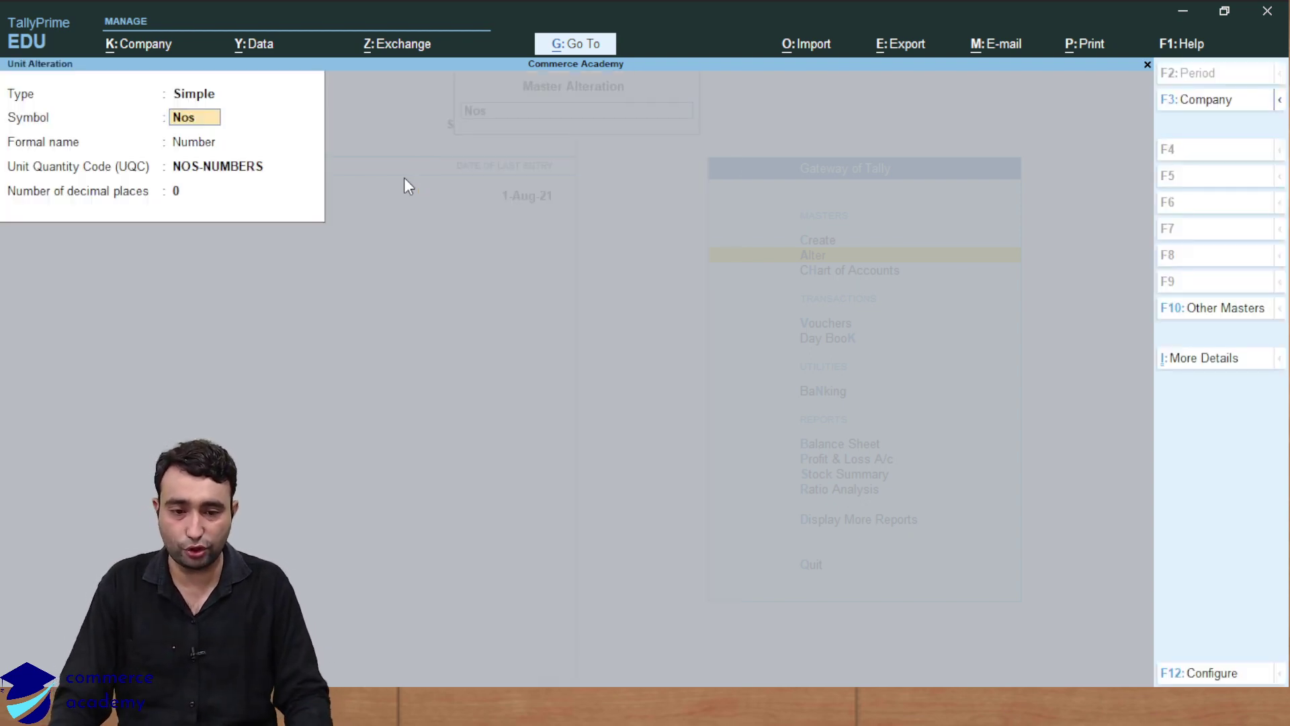
key(Return)
key(Return)
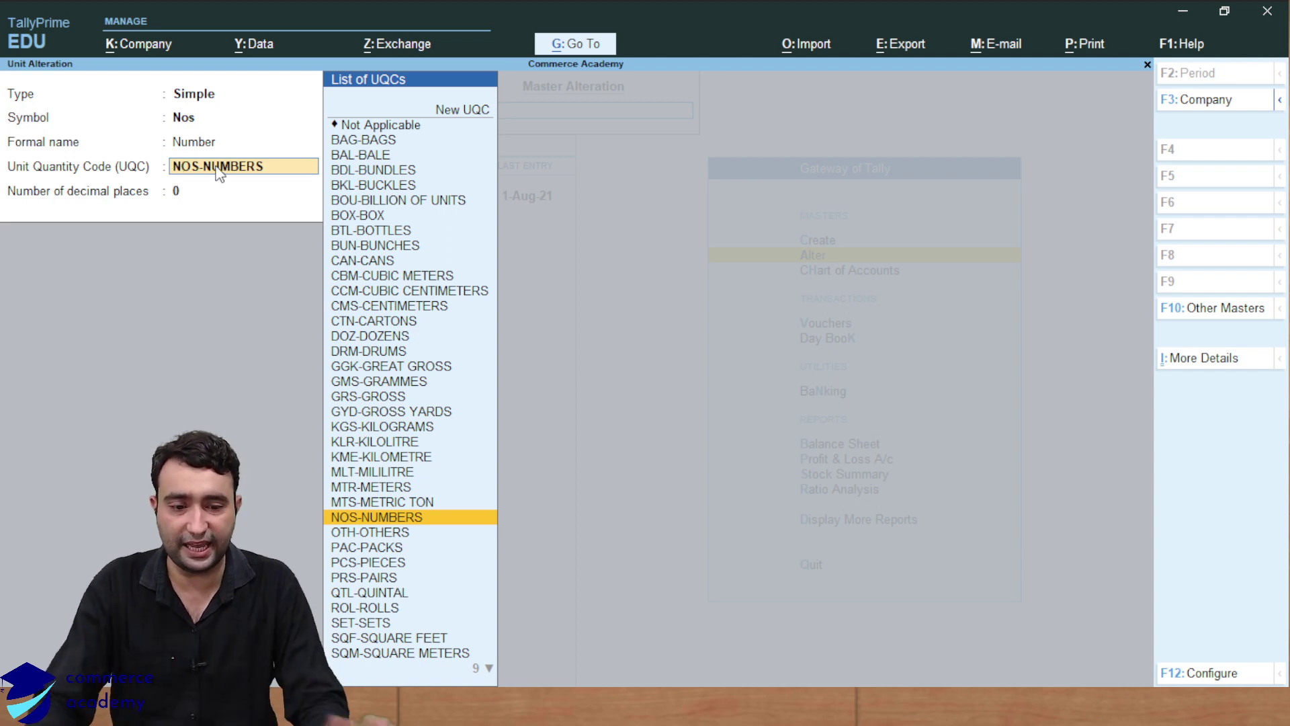
key(Escape)
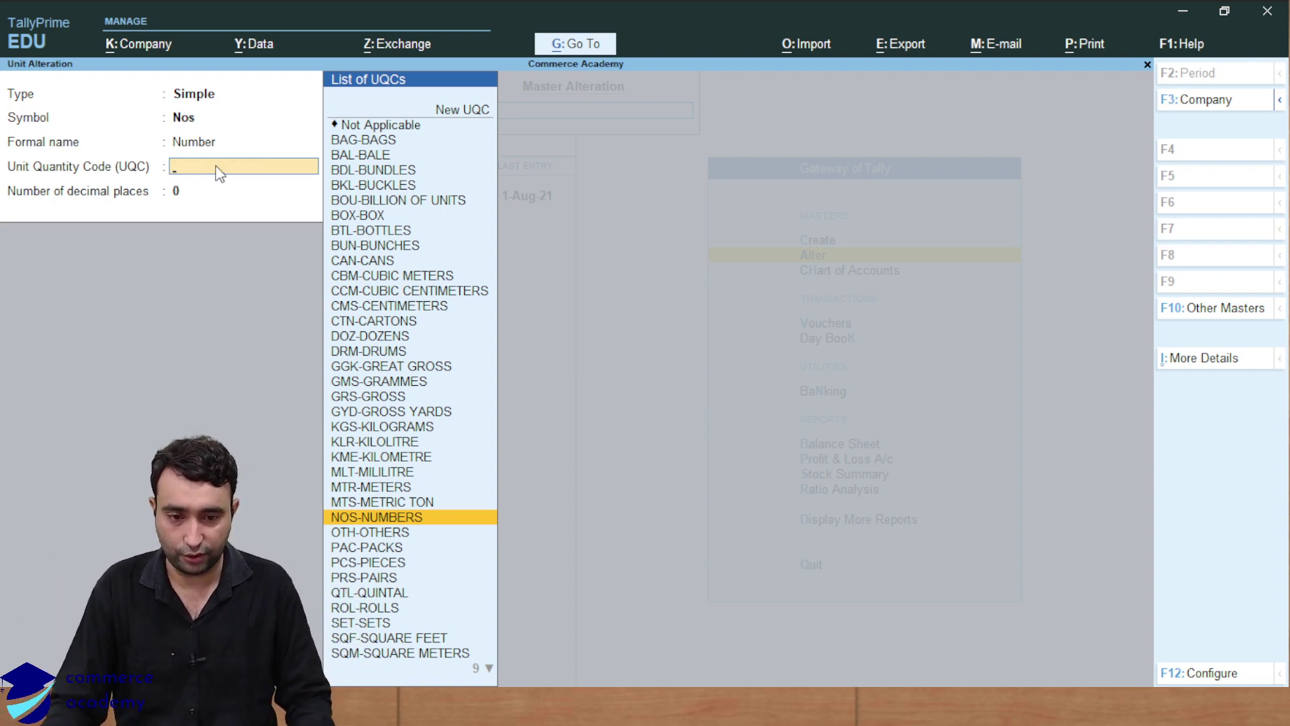
key(Escape)
key(y)
key(Escape)
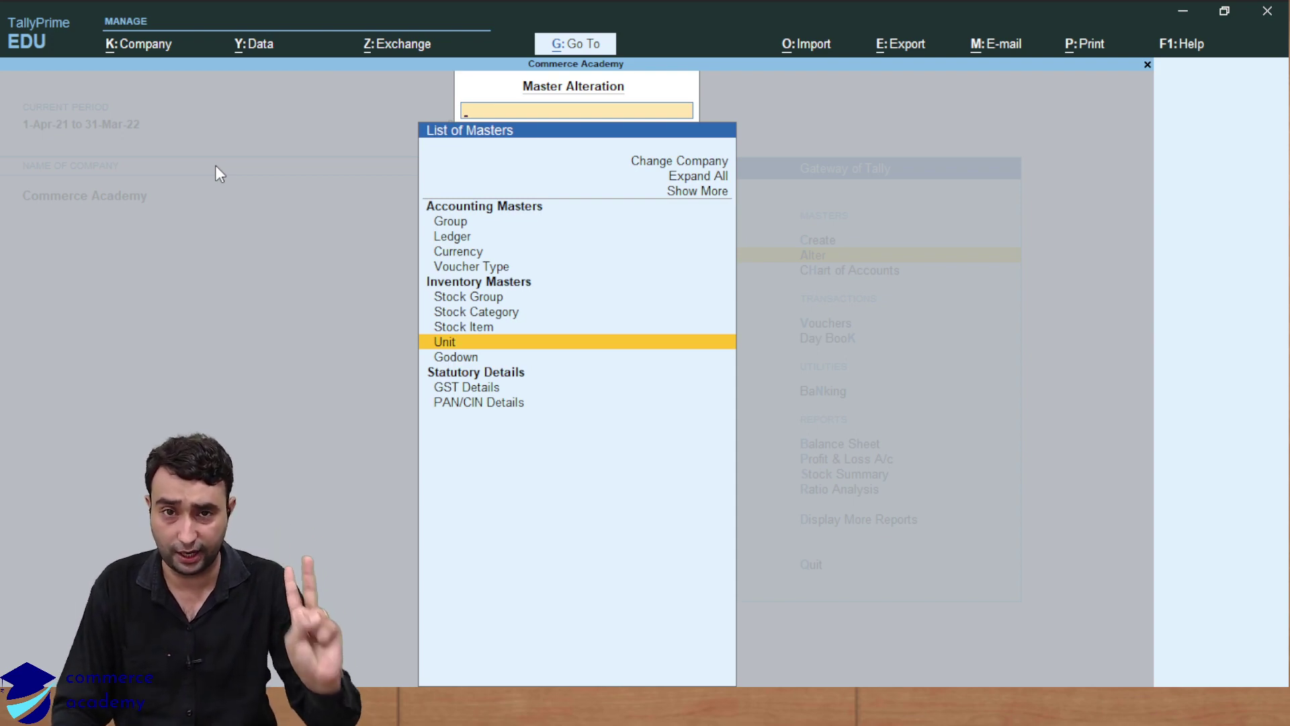
key(Escape)
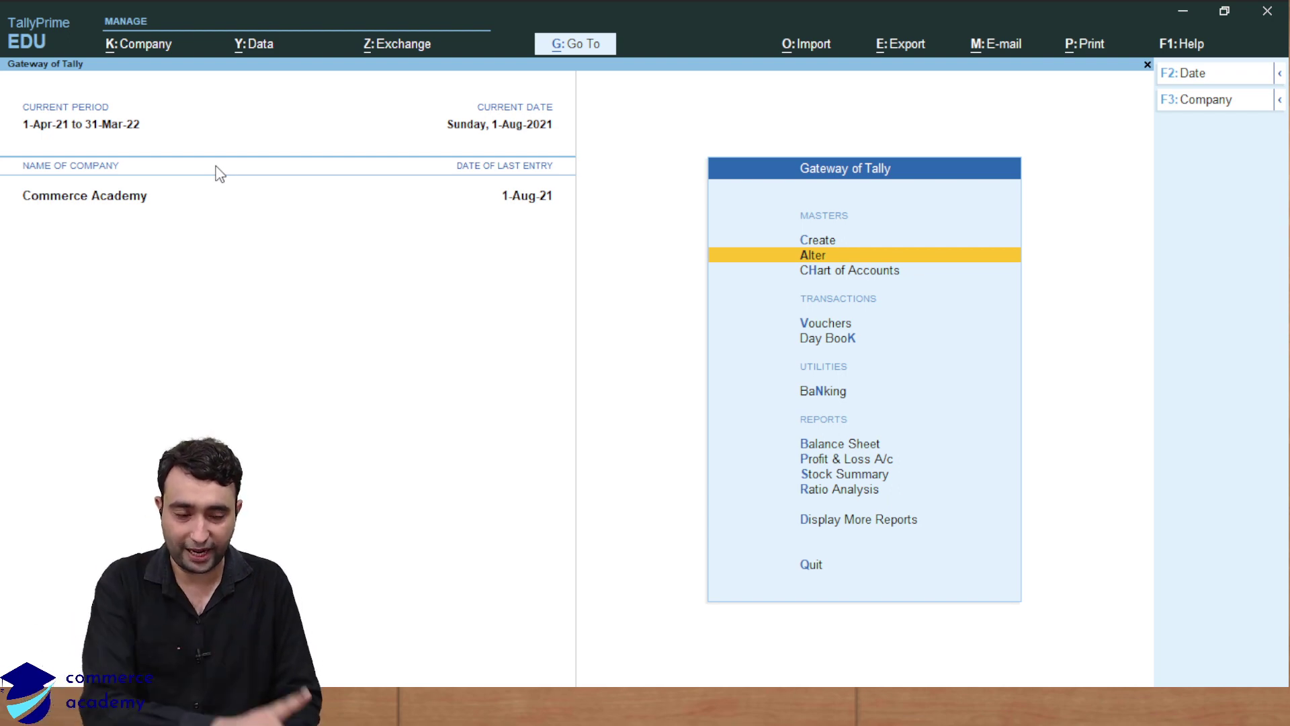
- Open the list of additional reports from the Gateway of Tally
key(Down)
key(Down)
key(Down)
key(Down)
key(Down)
key(Down)
key(Down)
key(Up)
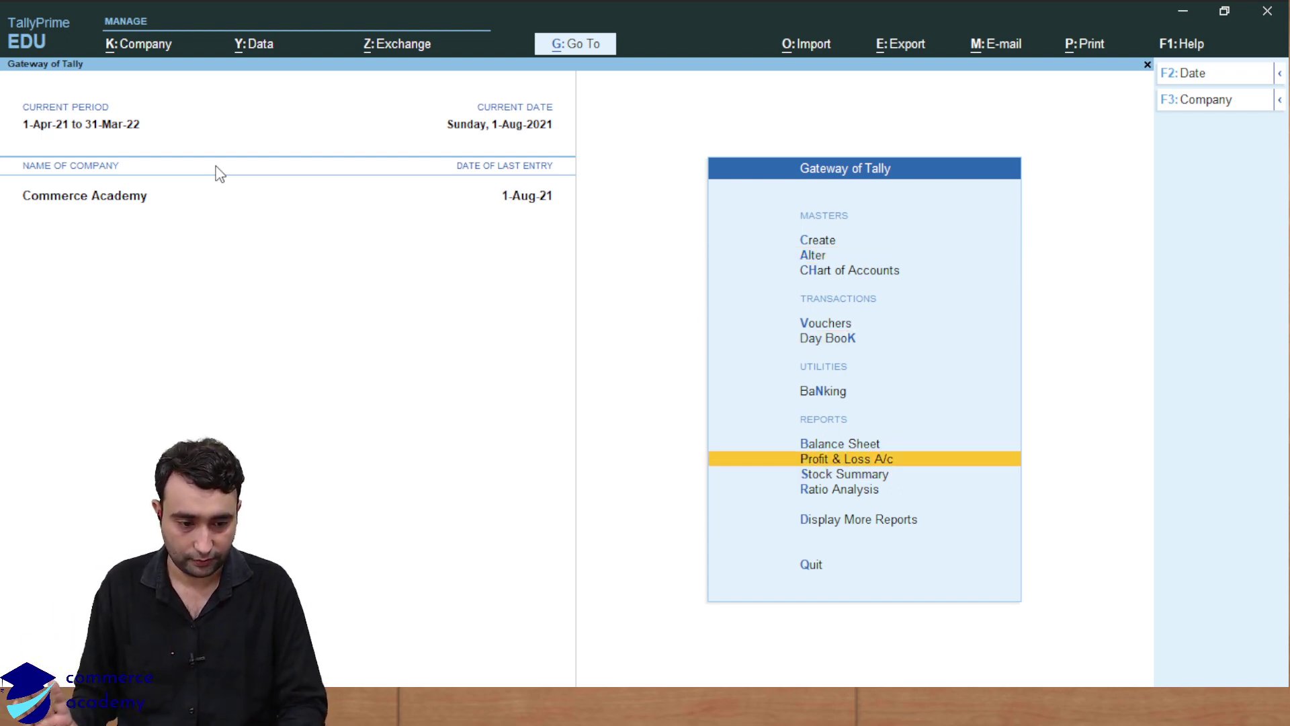
key(Up)
key(Down)
key(Down)
key(Down)
key(Down)
key(Return)
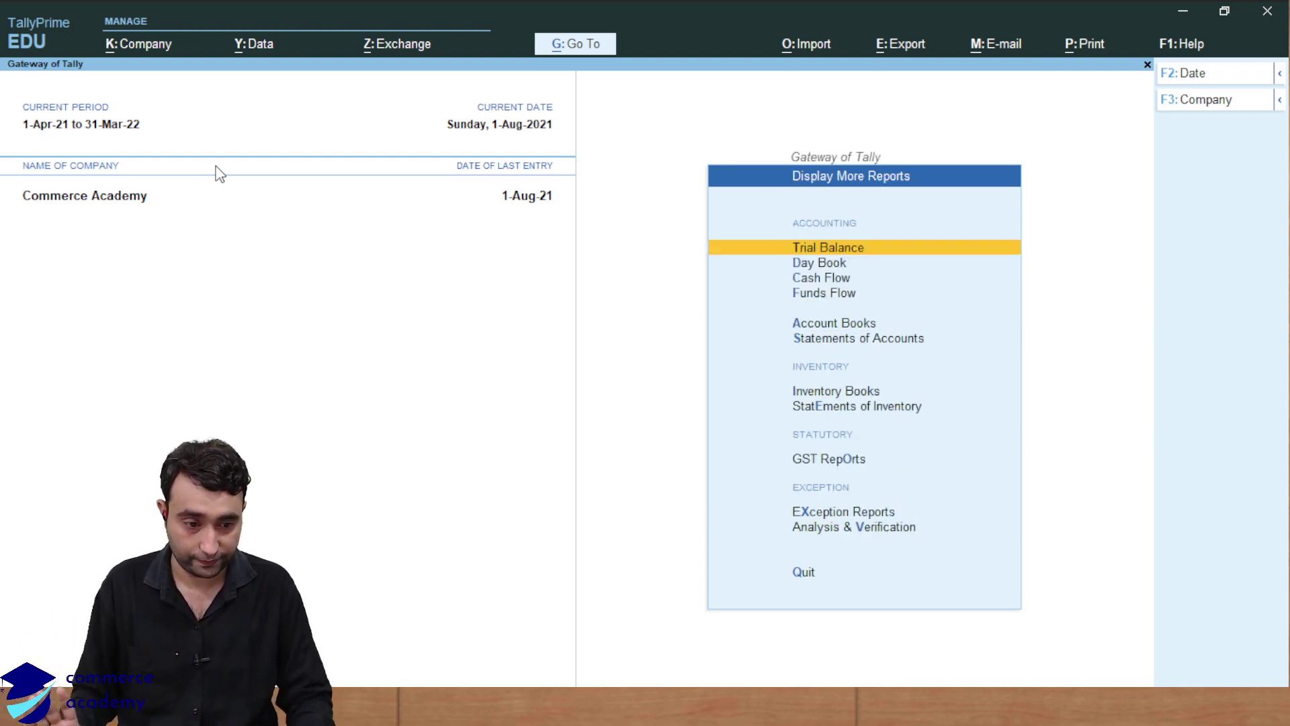
- Reopen the GSTR-1 return for August 2021 from the GST reports
key(Down)
key(Down)
key(Down)
key(Down)
key(Down)
key(Down)
key(Down)
key(Down)
key(Down)
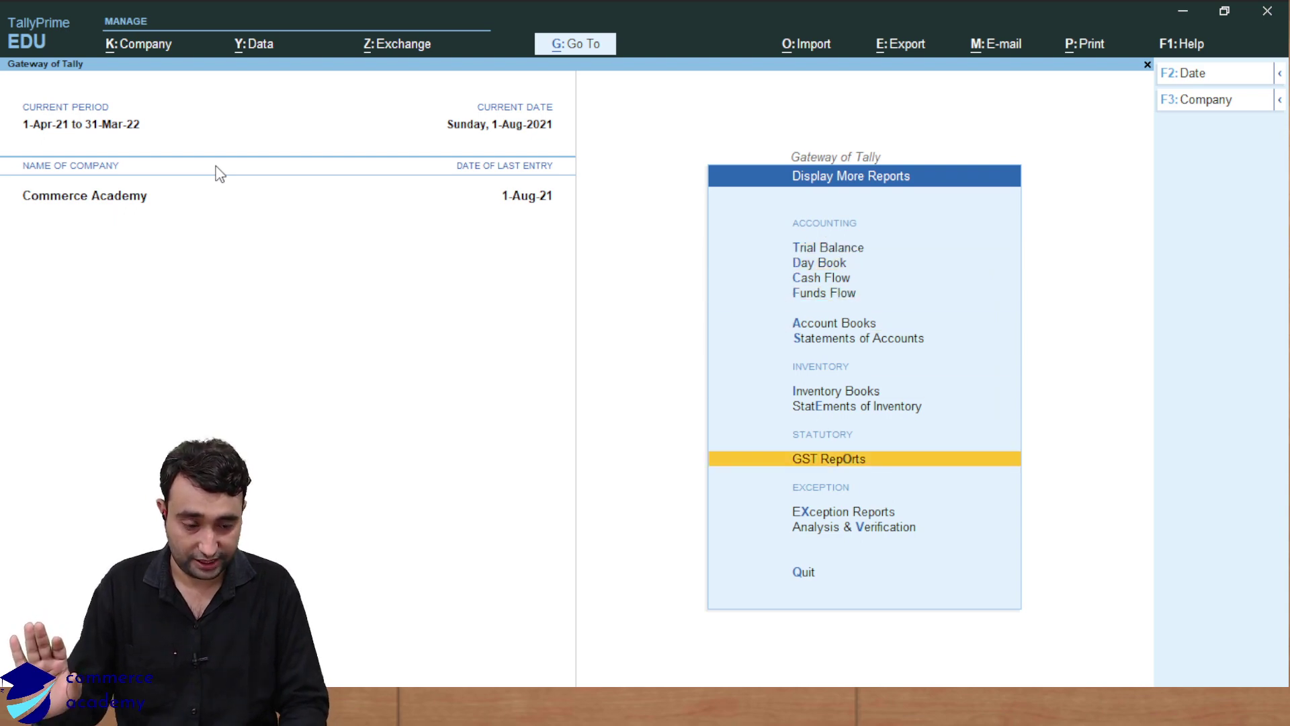
key(Up)
key(Return)
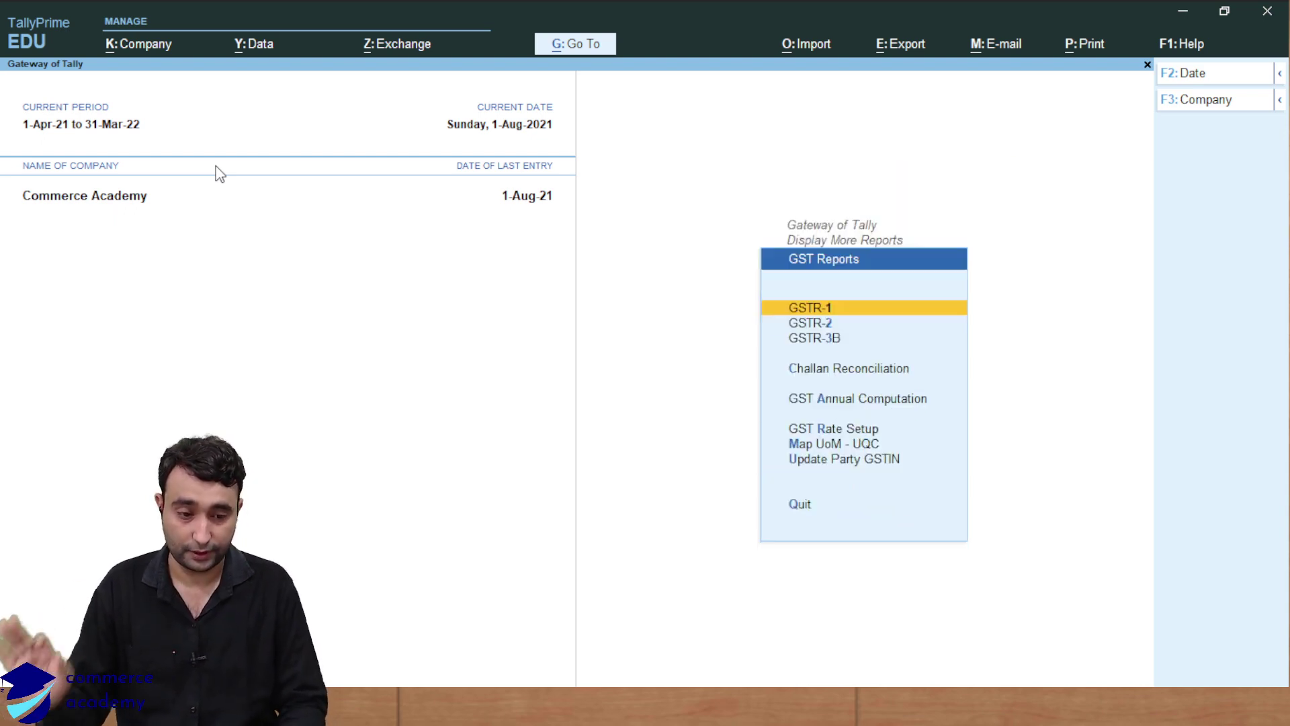
key(Return)
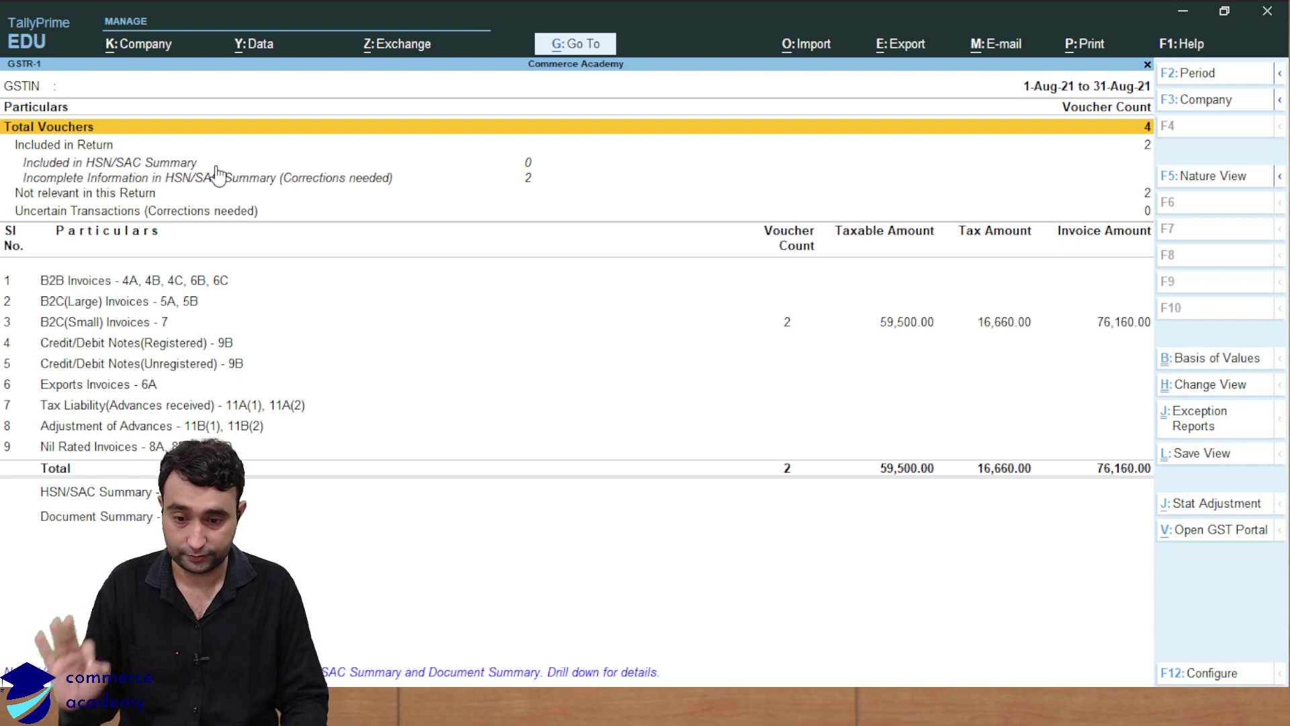
- Examine the GSTR-1 return's voucher counts and invoice sections, from the total vouchers through B2C(Small) Invoices to Tax Liability
key(Down)
key(Down)
key(Down)
key(Down)
key(Down)
key(Down)
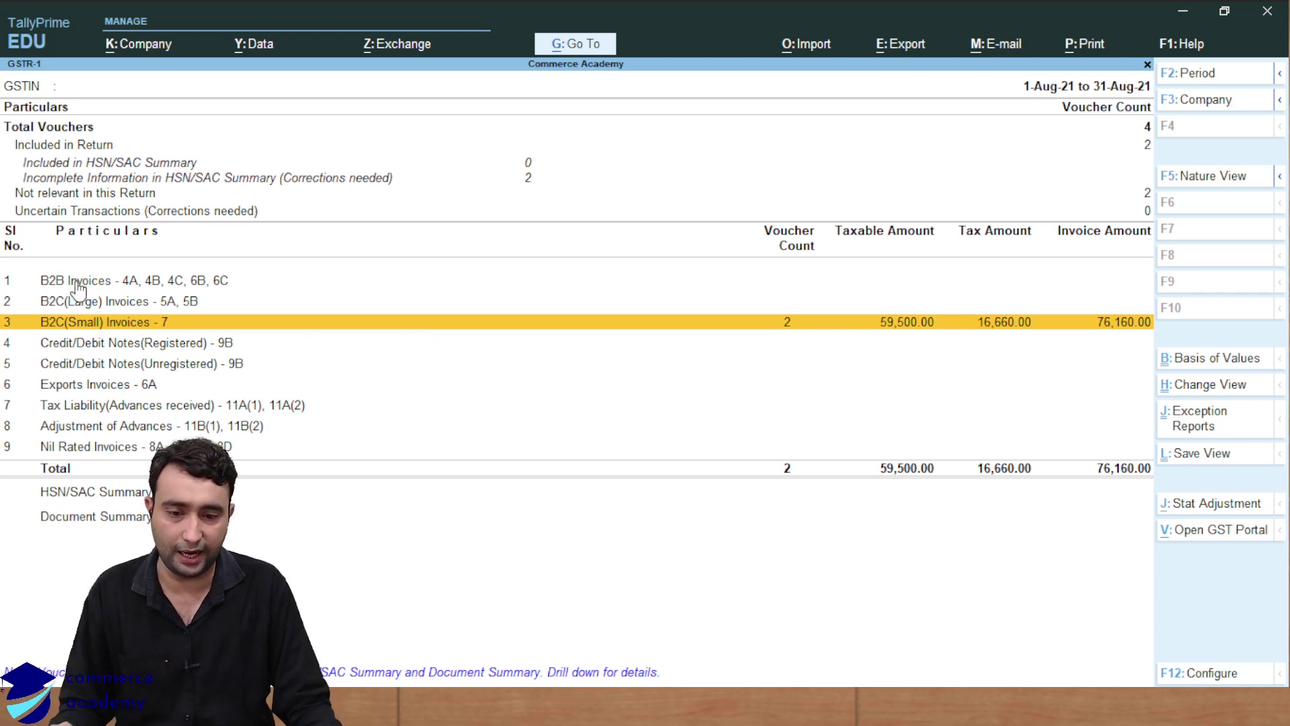
key(Up)
key(Up)
key(Down)
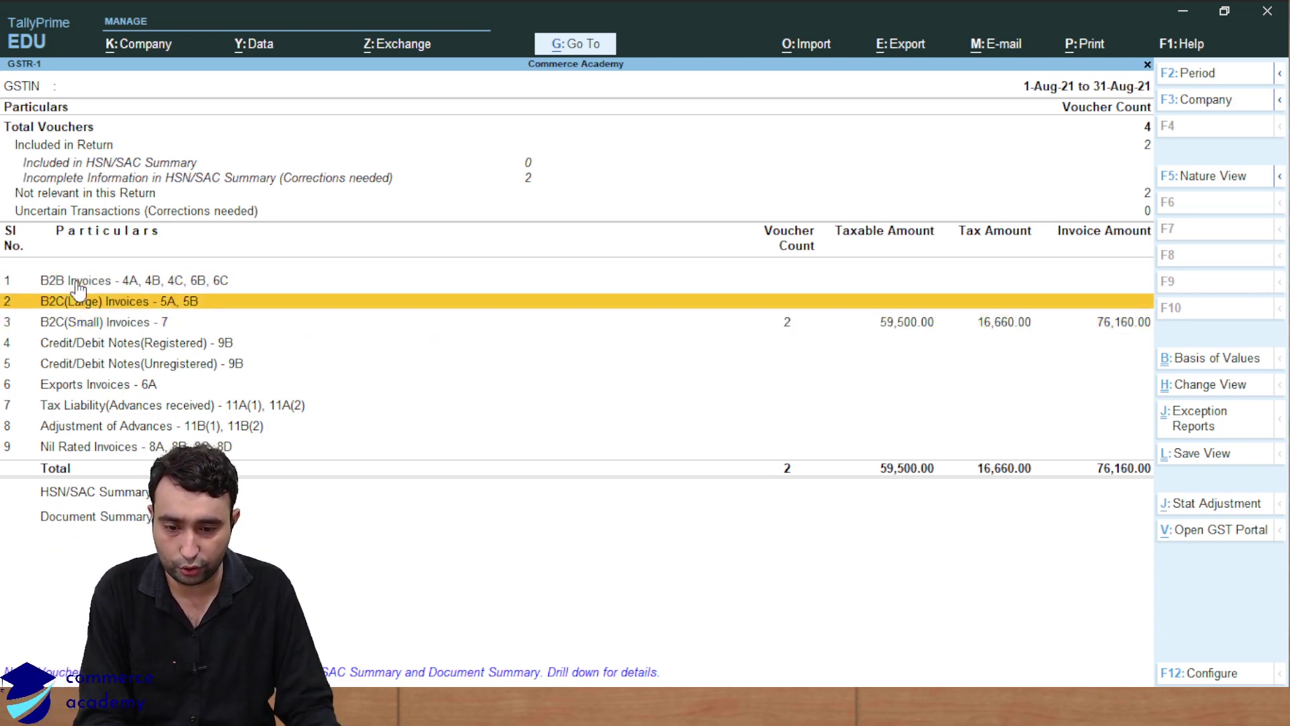
key(Down)
key(Down)
key(Down)
key(Down)
key(Down)
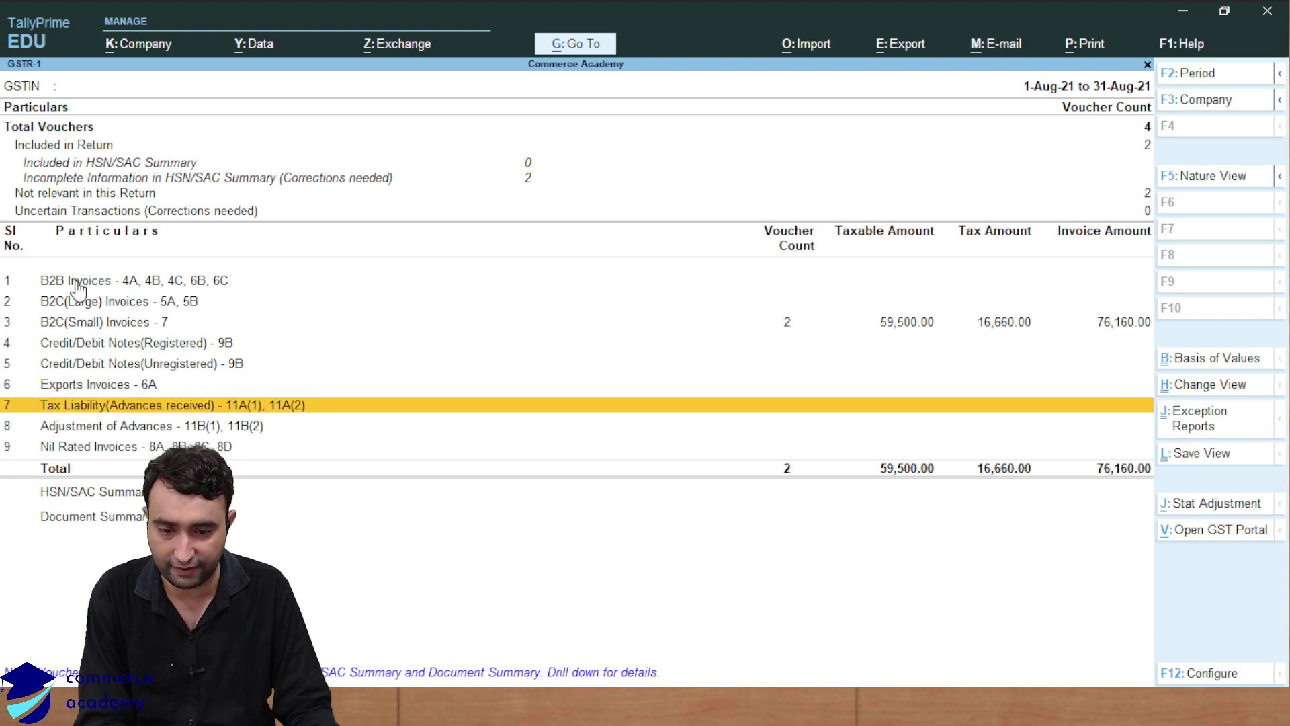
- Examine the rest of the GSTR-1 return down to Document Summary, go back over its sections, and return to the GST reports list
key(Down)
key(Down)
key(Down)
key(Down)
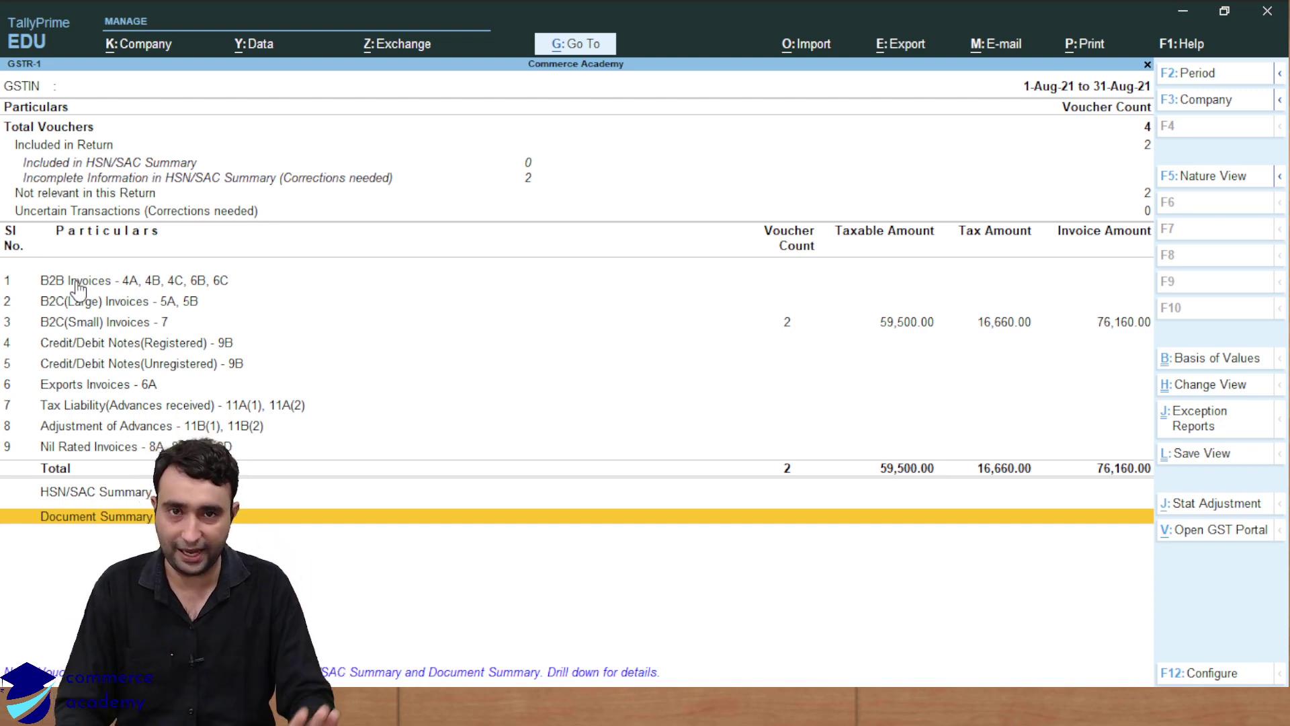
key(Up)
key(Up)
key(Up)
key(Up)
key(Up)
key(Up)
key(Up)
key(Up)
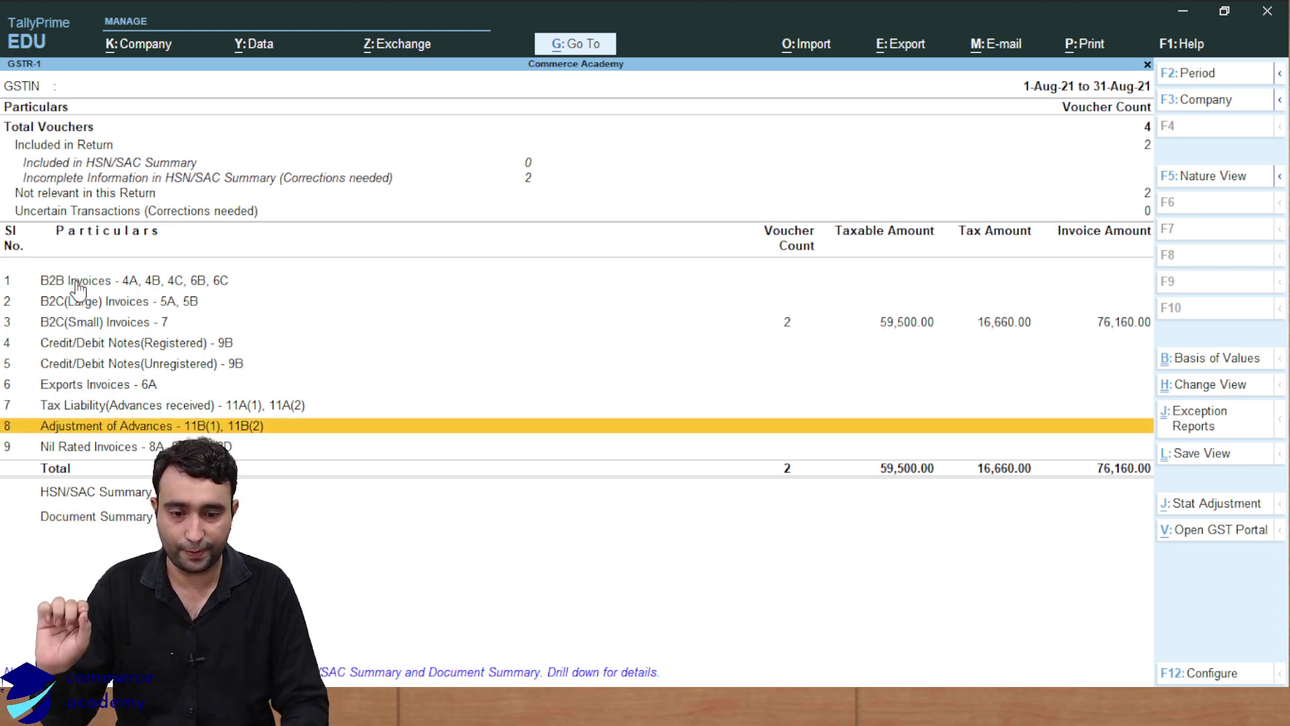
key(Escape)
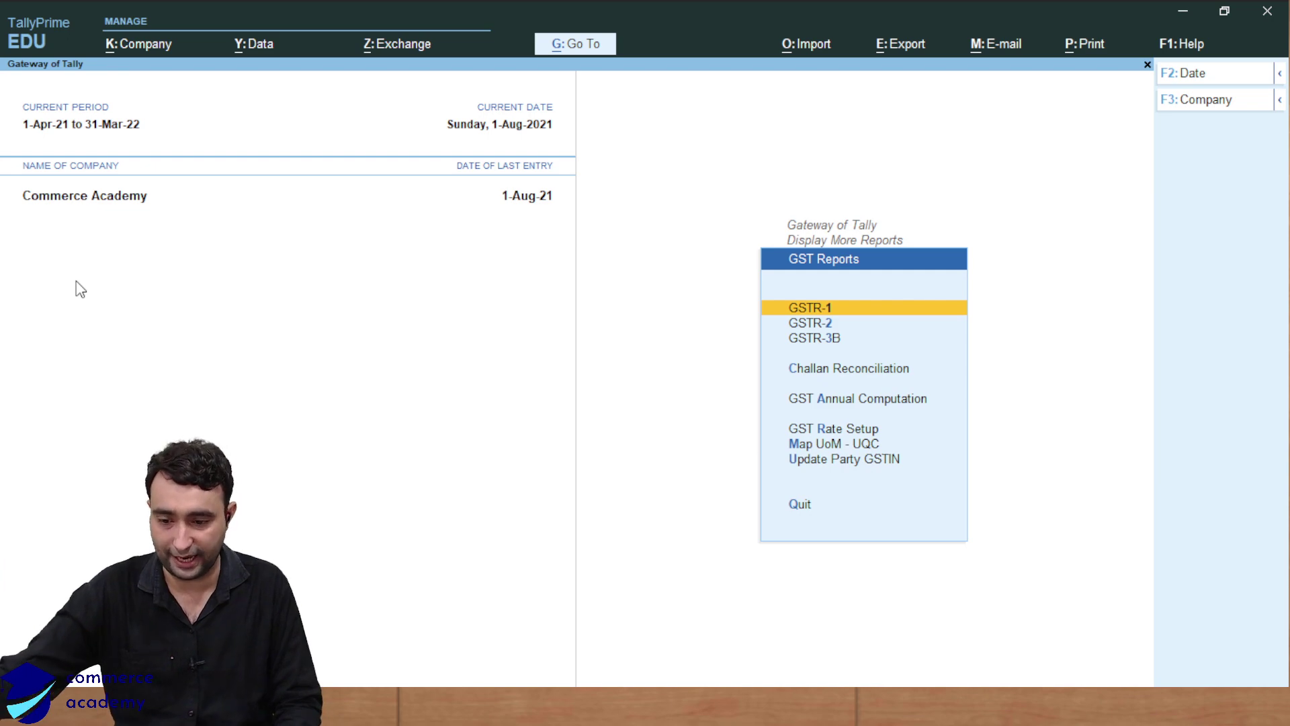
- Reopen the GSTR-1 return for August 2021 and go to its B2C(Large) Invoices - 5A, 5B section
key(Return)
key(Down)
key(Down)
key(Down)
key(Down)
key(Down)
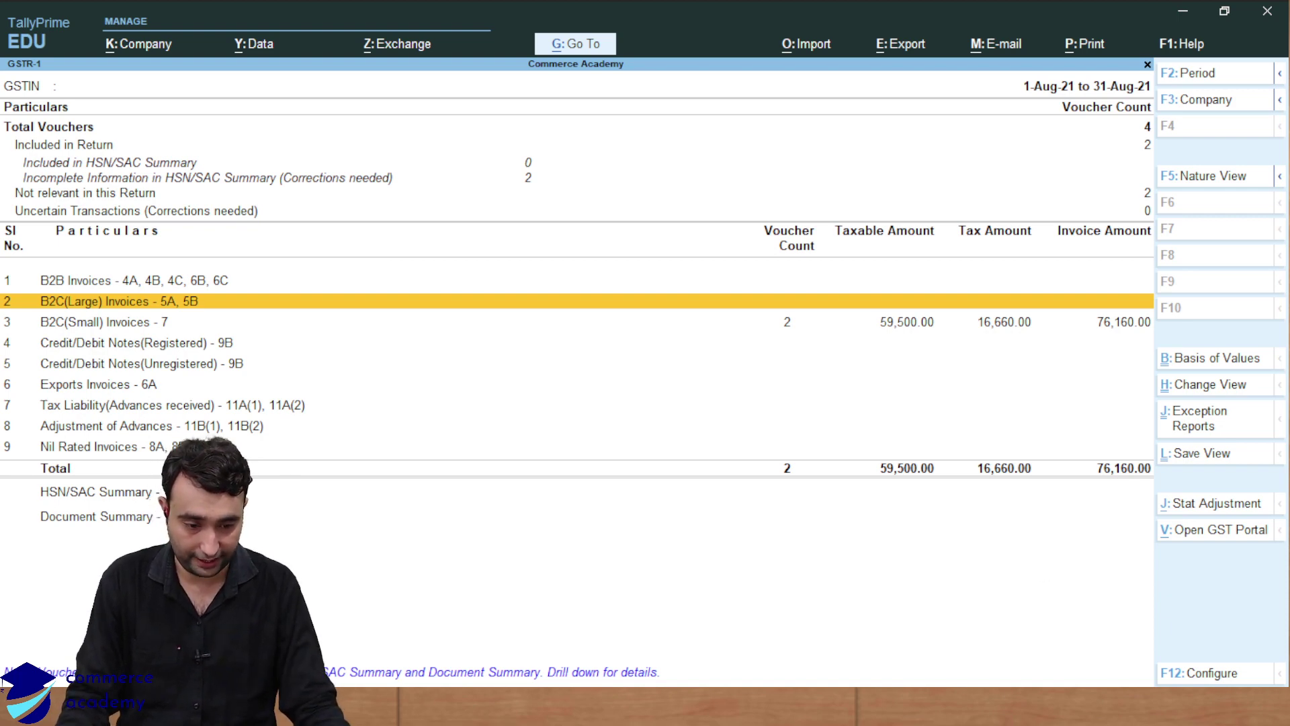
- Switch to the Academy Commerce mobile app and look through its batches and store, ending at the chat list
key(alt+Tab)
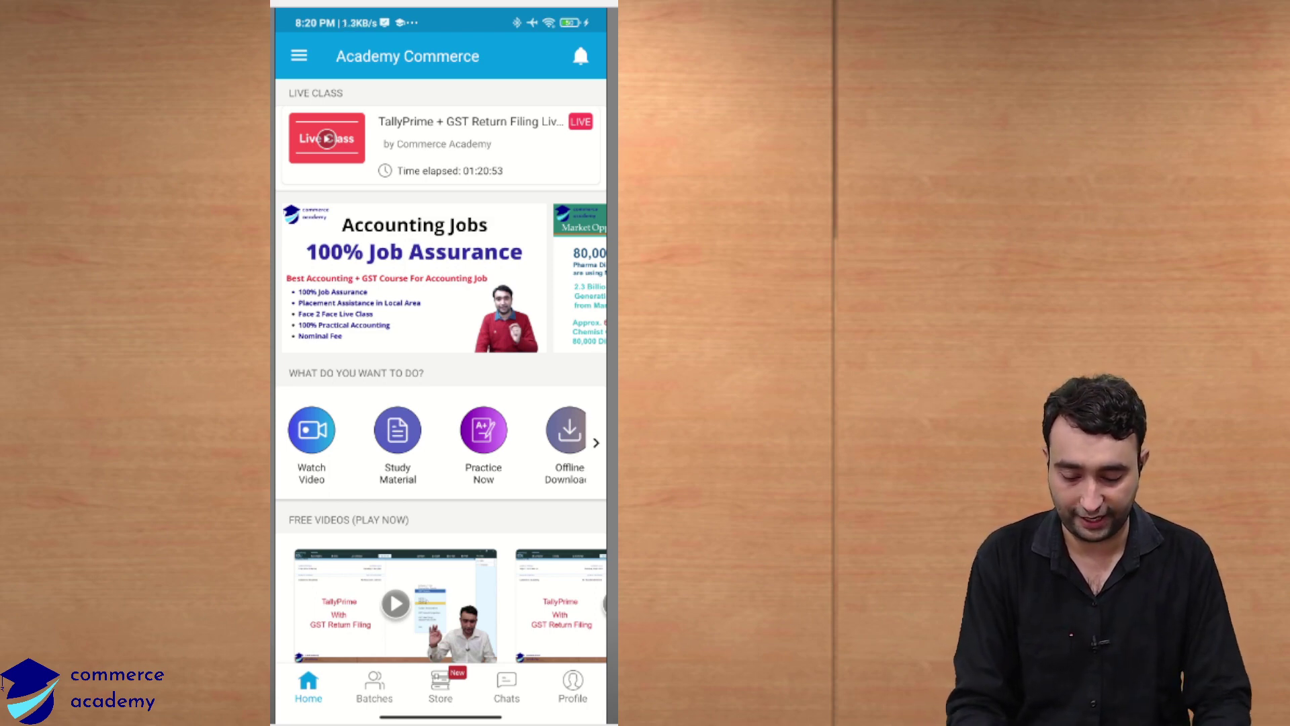
click(374, 686)
click(440, 685)
click(506, 685)
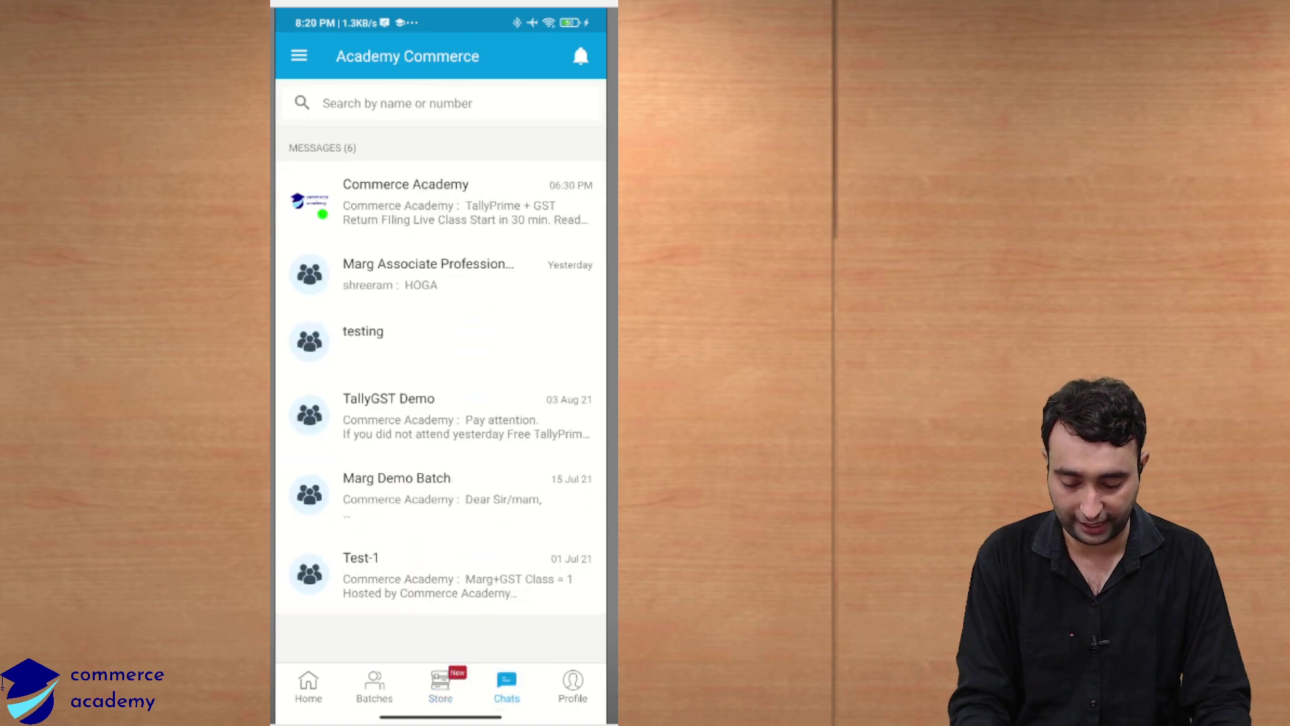
- Open the TallyGST Demo batch and show its recorded live classes
click(374, 685)
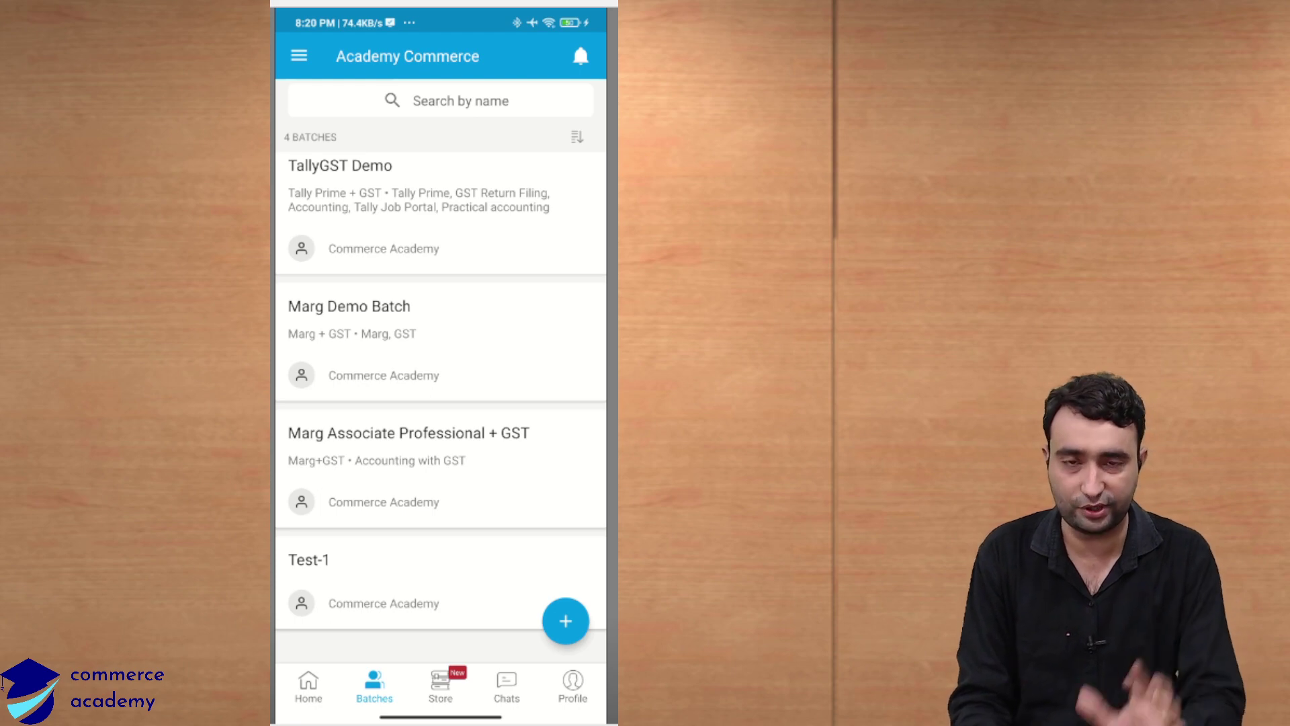
click(417, 202)
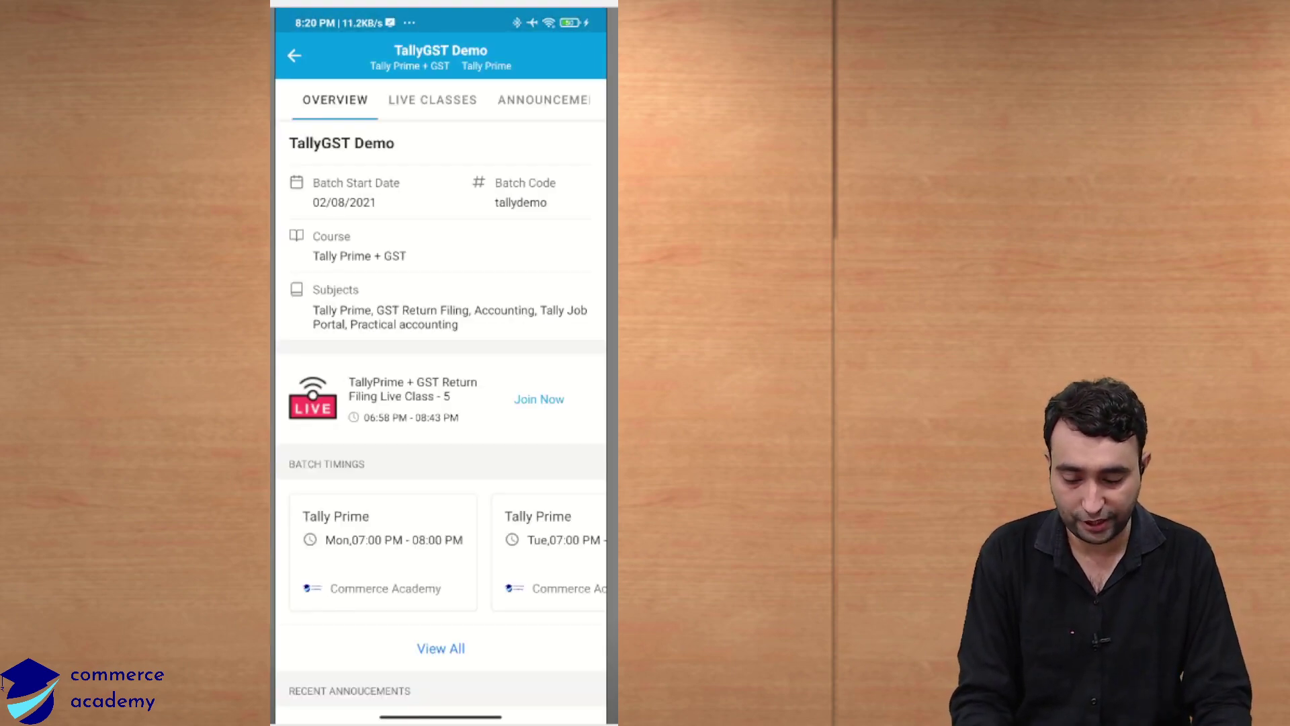
click(433, 100)
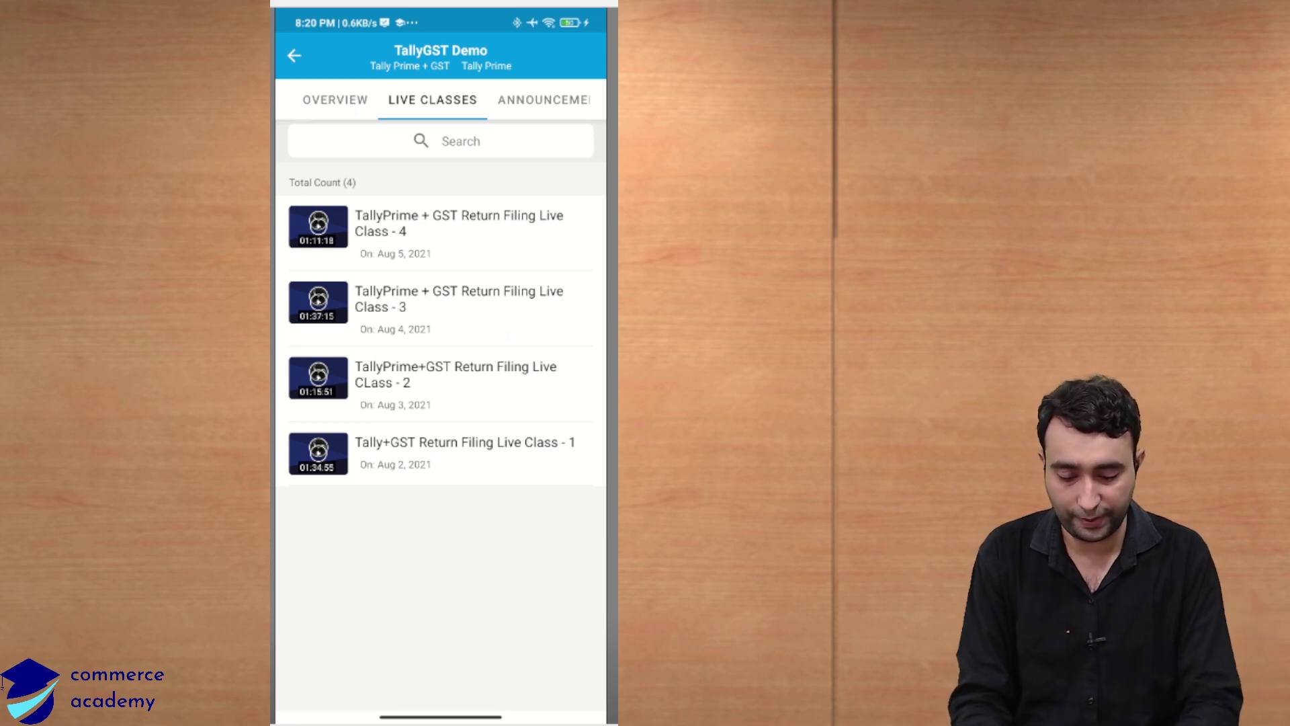
- Review the TallyGST Demo batch's announcements and live classes, and show its videos
click(544, 100)
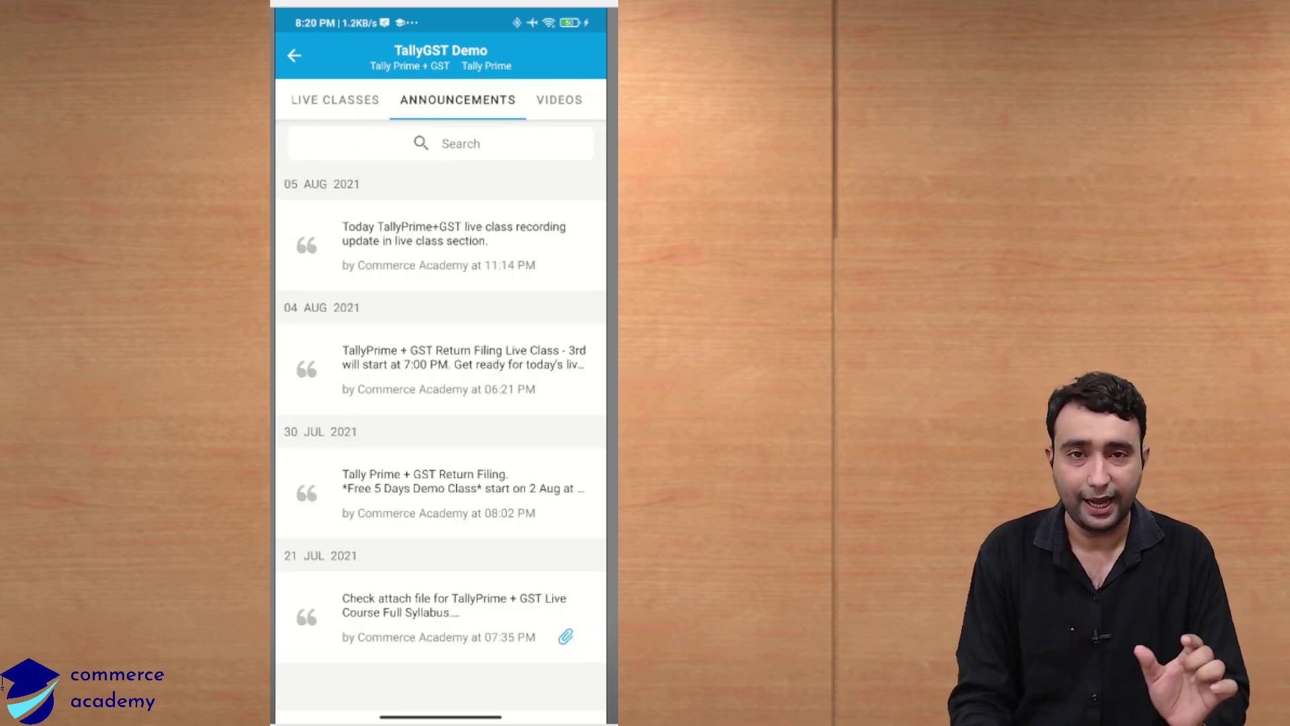
click(335, 100)
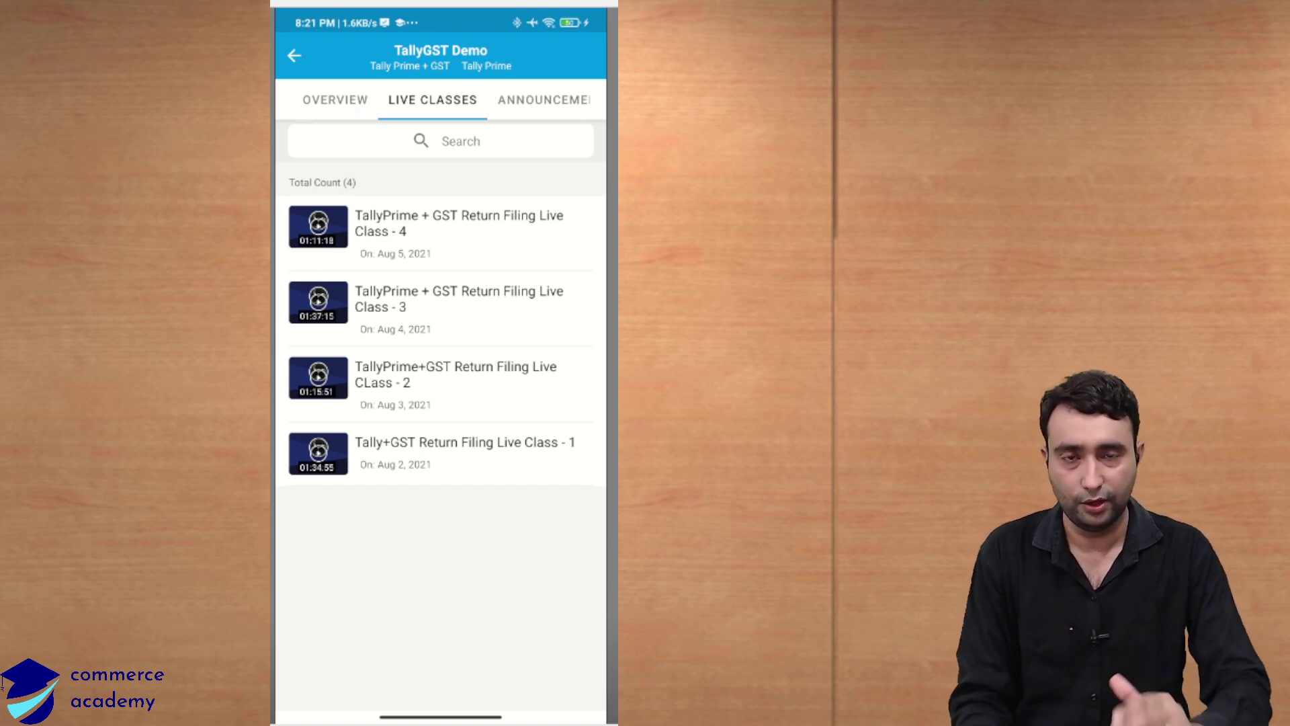
scroll(440, 100, right, 3)
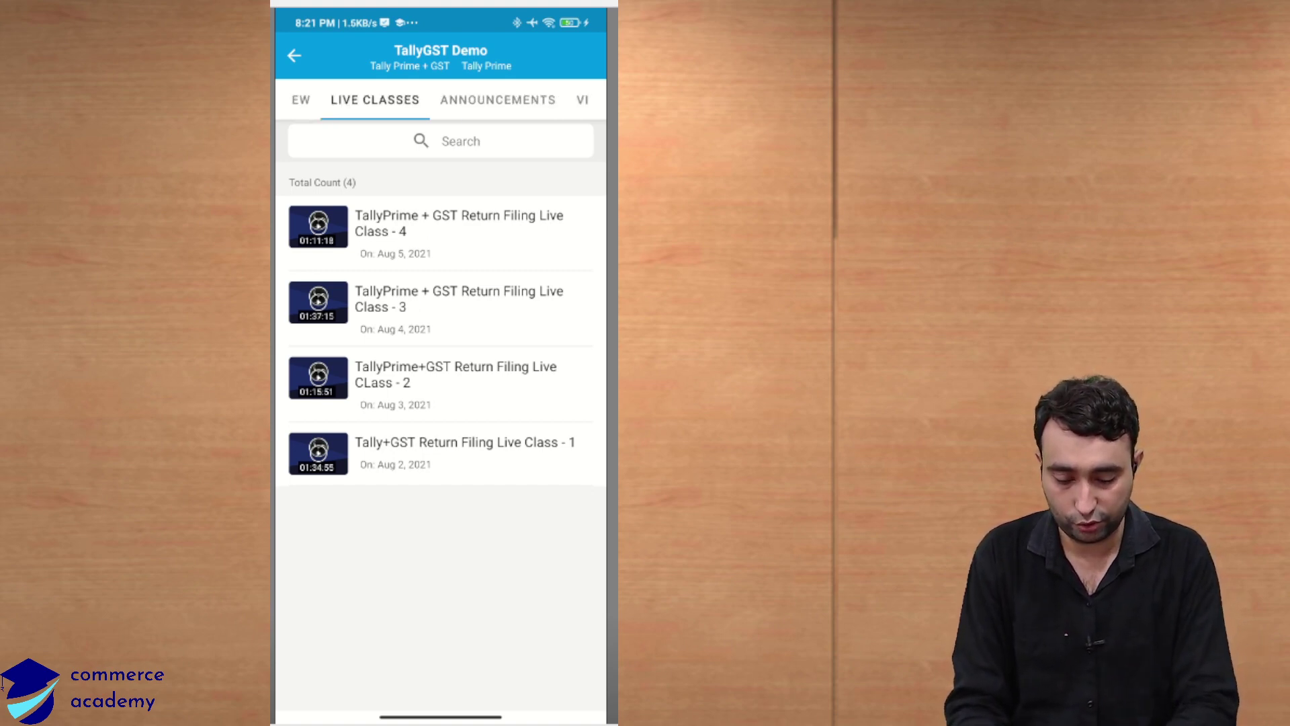
click(495, 99)
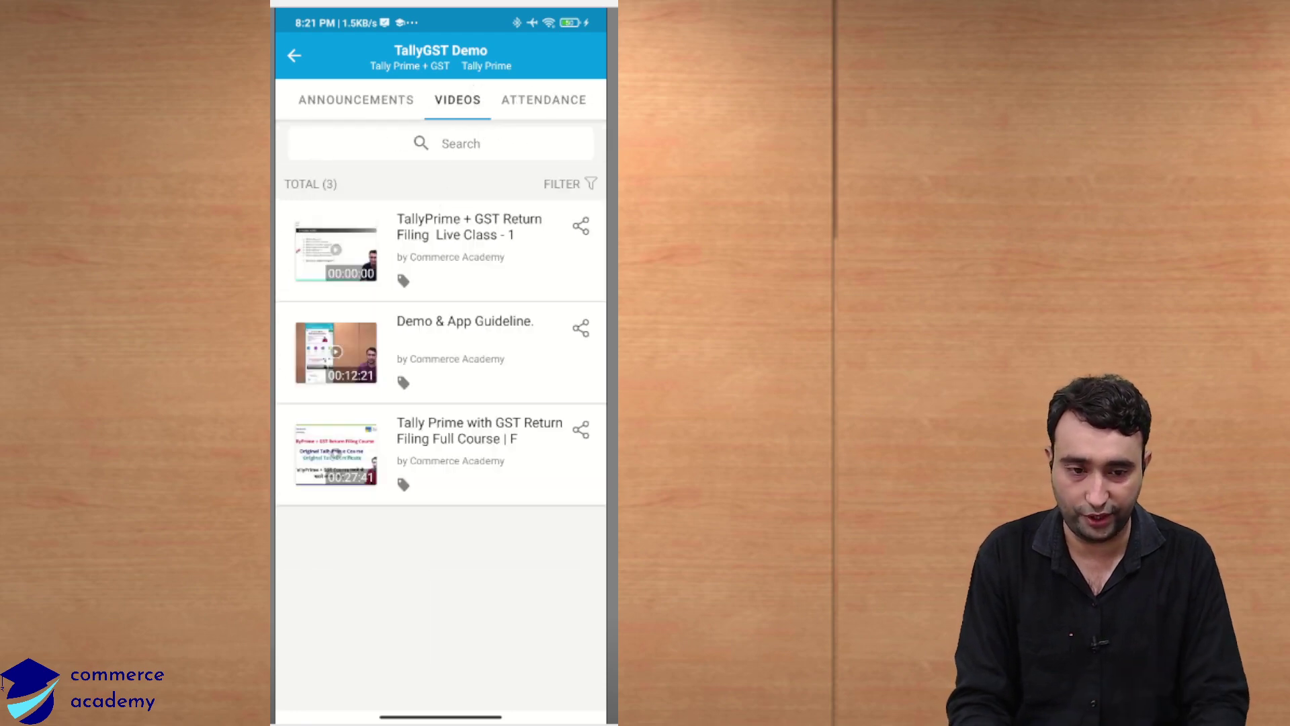